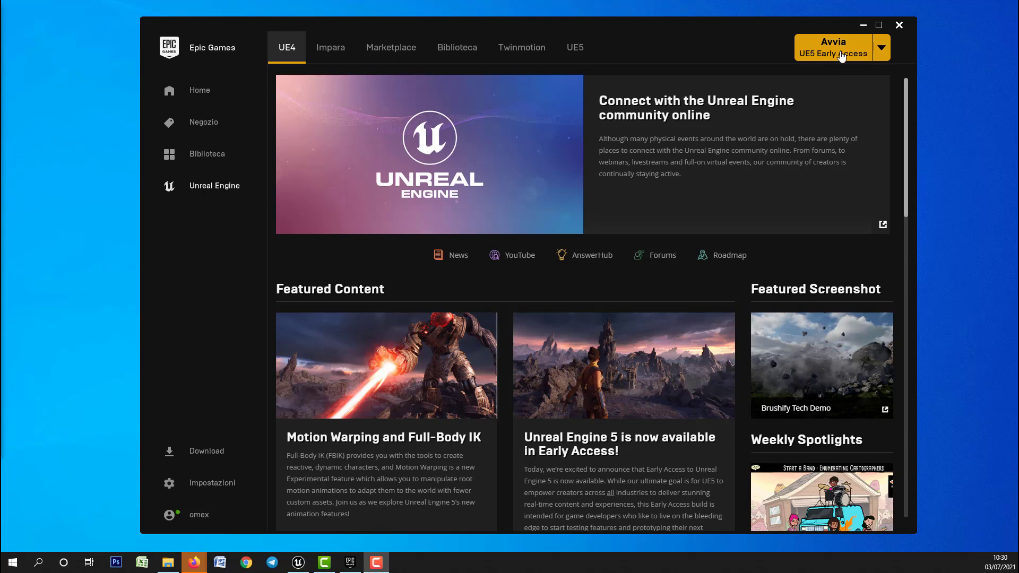
Step: Launch UE5 Early Access from the Epic Games Launcher
left_click(841, 56)
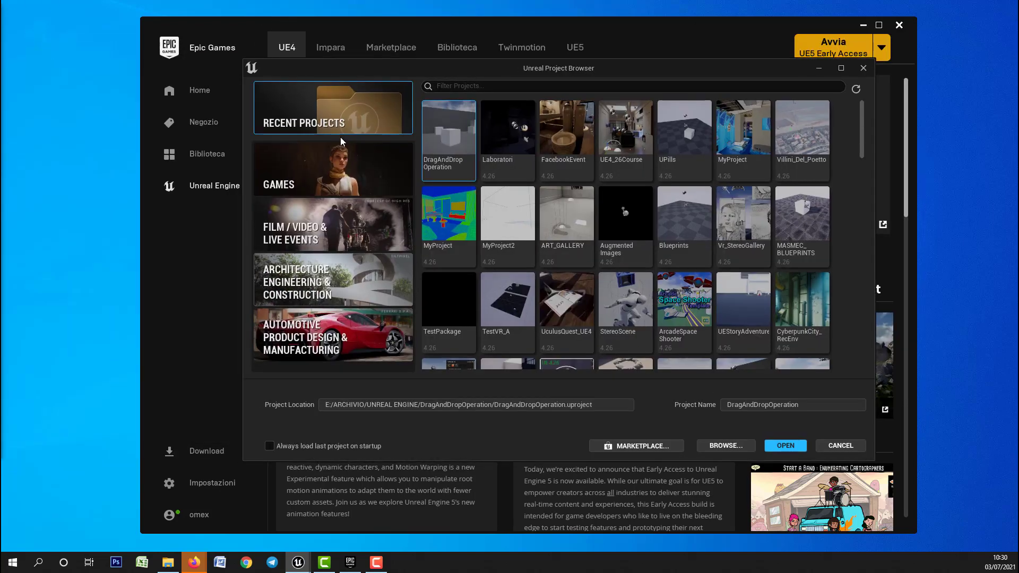
Step: Create a blank Games project named SEction_Material_UE5 and close the plugins list
left_click(302, 175)
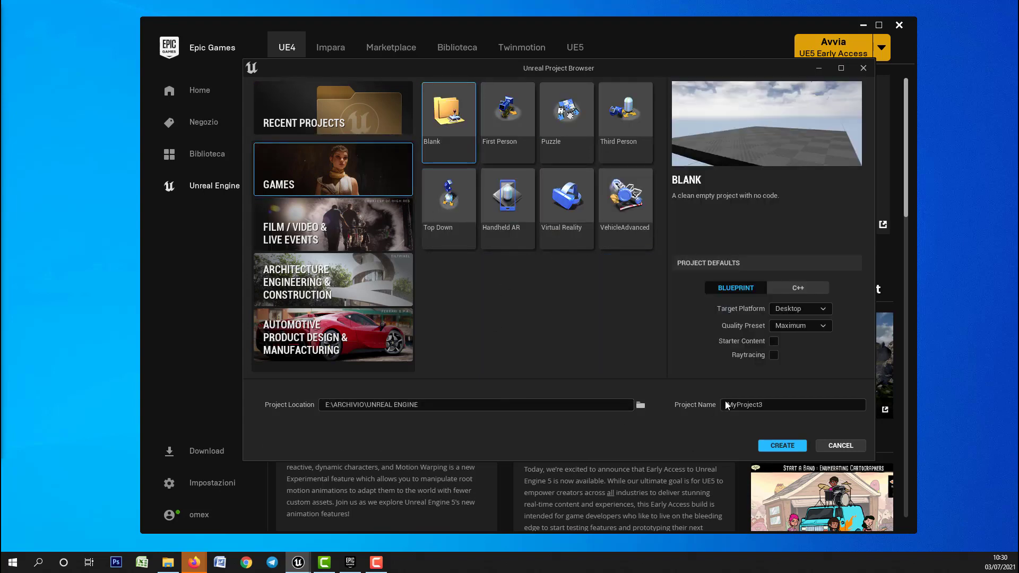
left_click(749, 405)
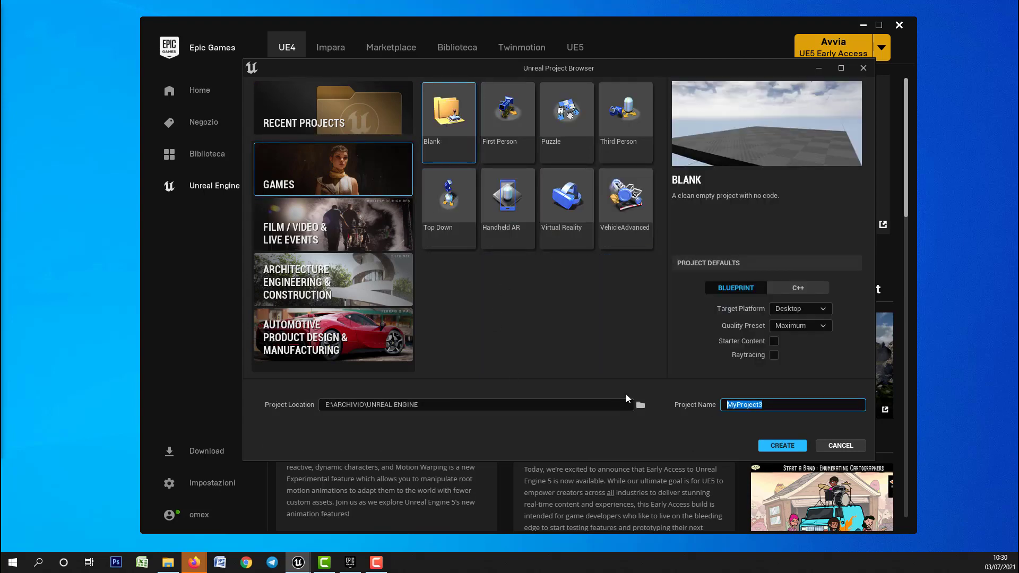
type("SEction_Material_UE5")
left_click(780, 444)
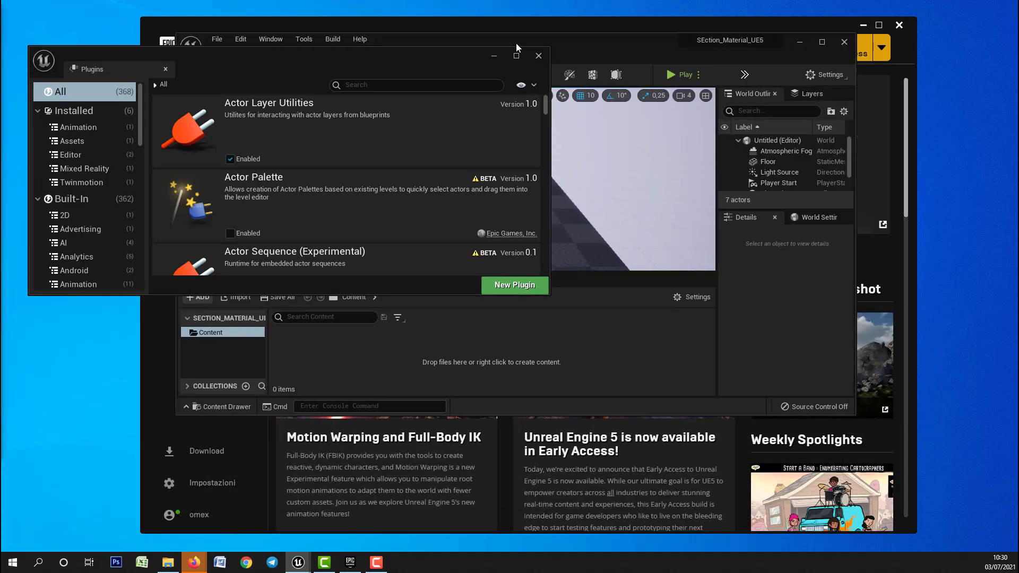
left_click(540, 56)
Step: Maximize the editor, enlarge the level viewport and tilt the view up toward the sky
double_click(540, 54)
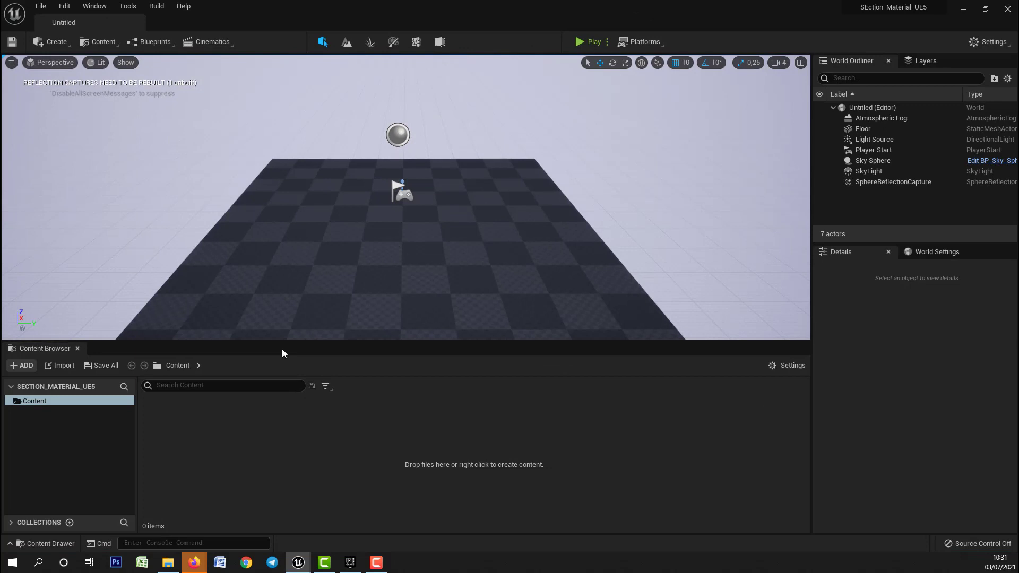
left_click(53, 399)
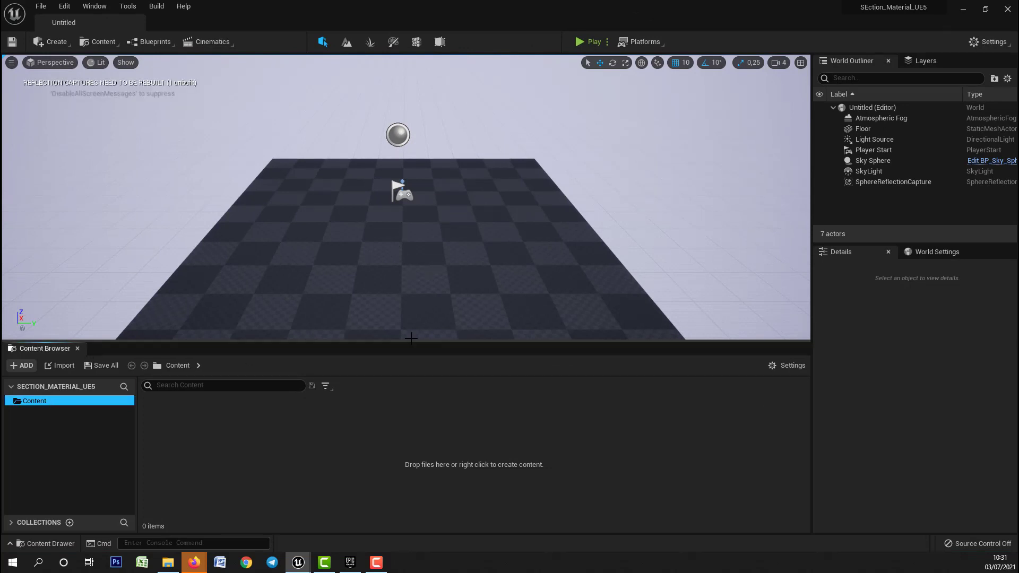
left_click_drag(409, 337, 409, 396)
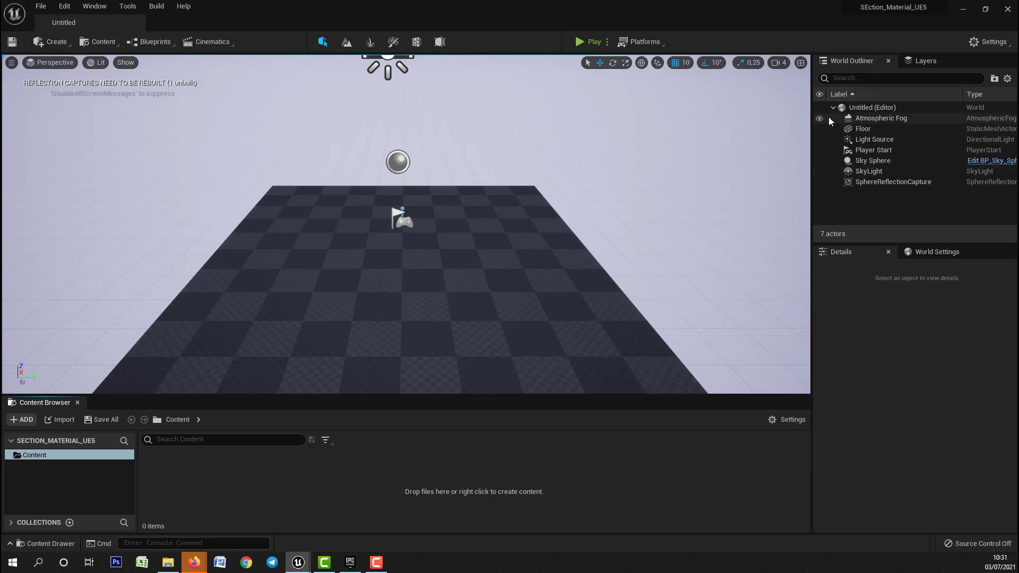
right_click_drag(433, 291, 435, 289)
right_click_drag(473, 237, 469, 205)
middle_click_drag(459, 226, 455, 251)
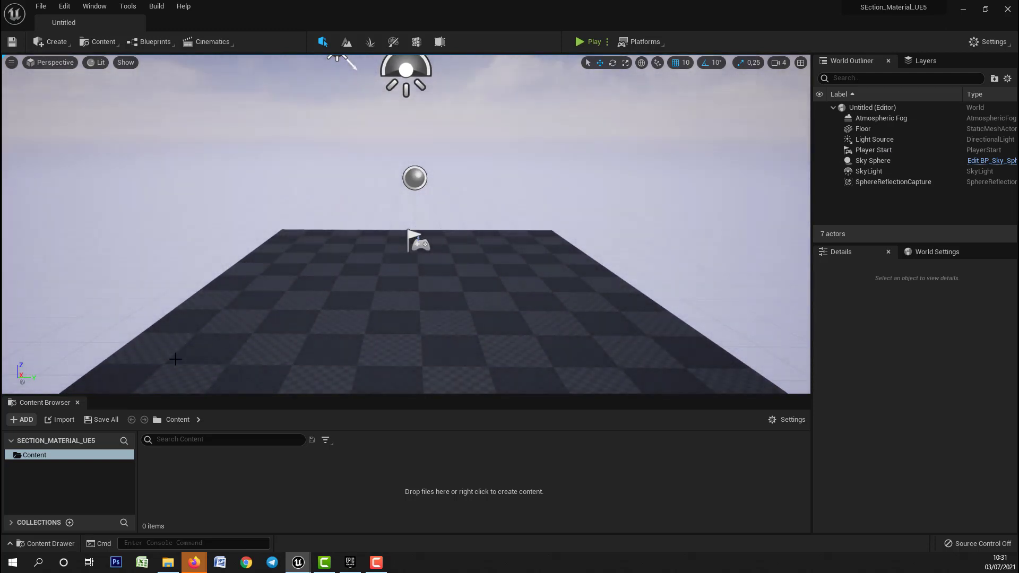
Step: Create a folder under Content named after the user, with a Core subfolder inside
right_click(58, 455)
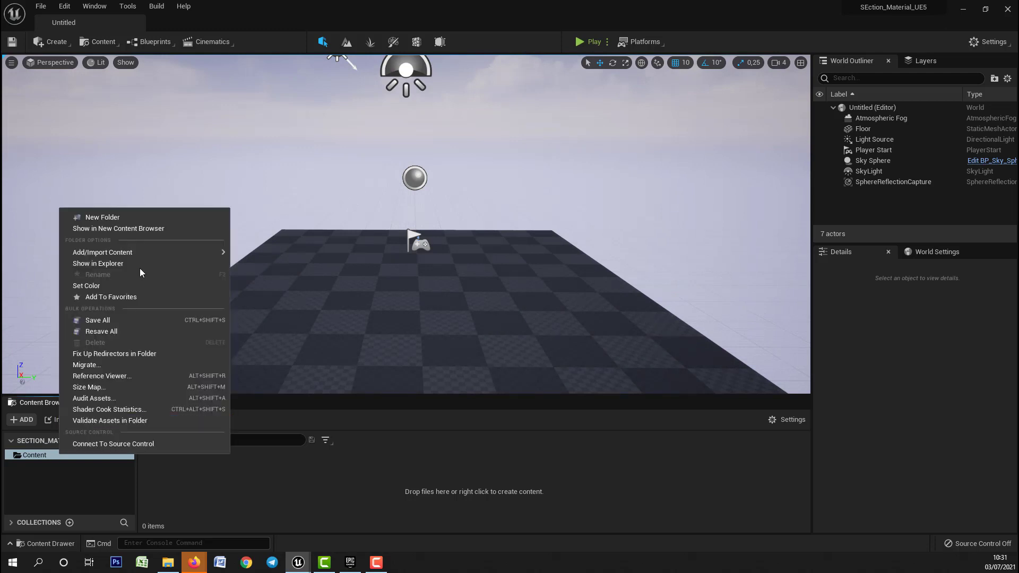
left_click(129, 217)
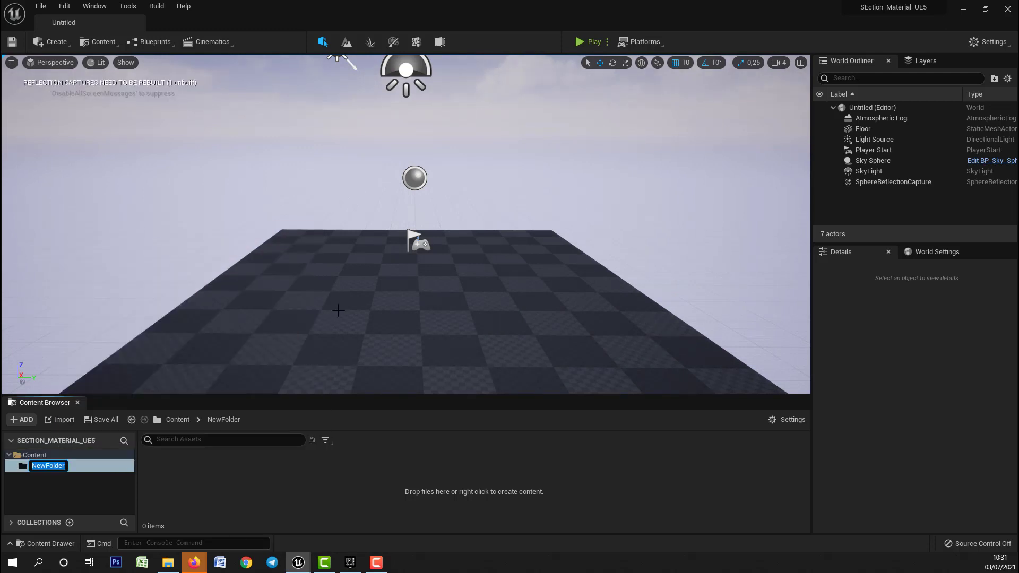
type("giovannimessina")
key("Return")
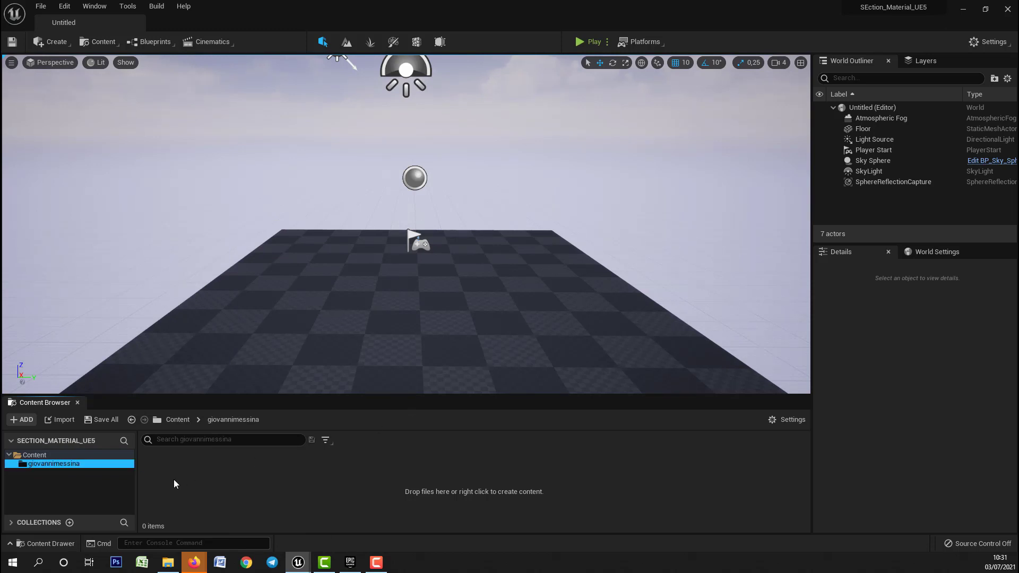
right_click(172, 479)
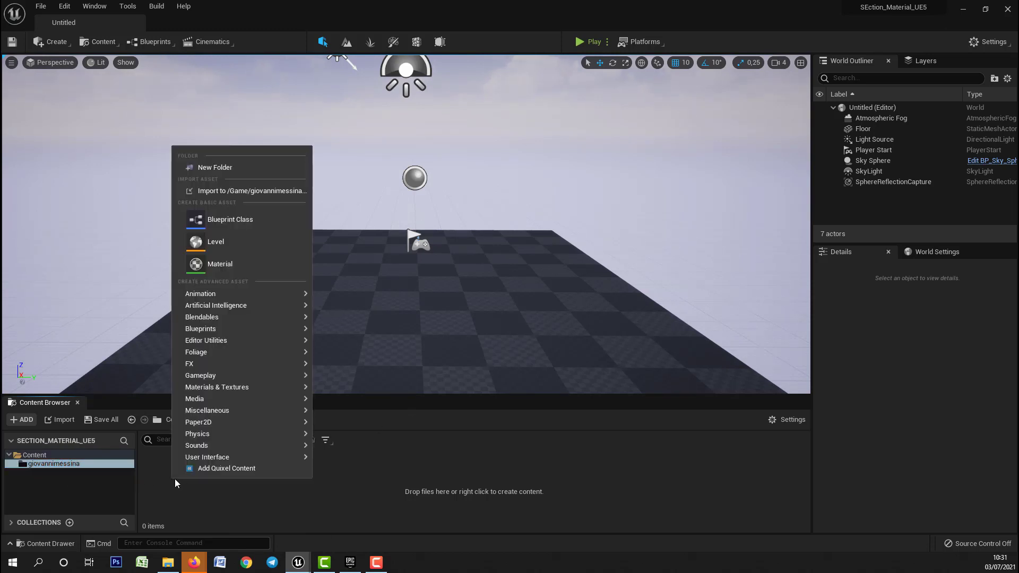
left_click(229, 168)
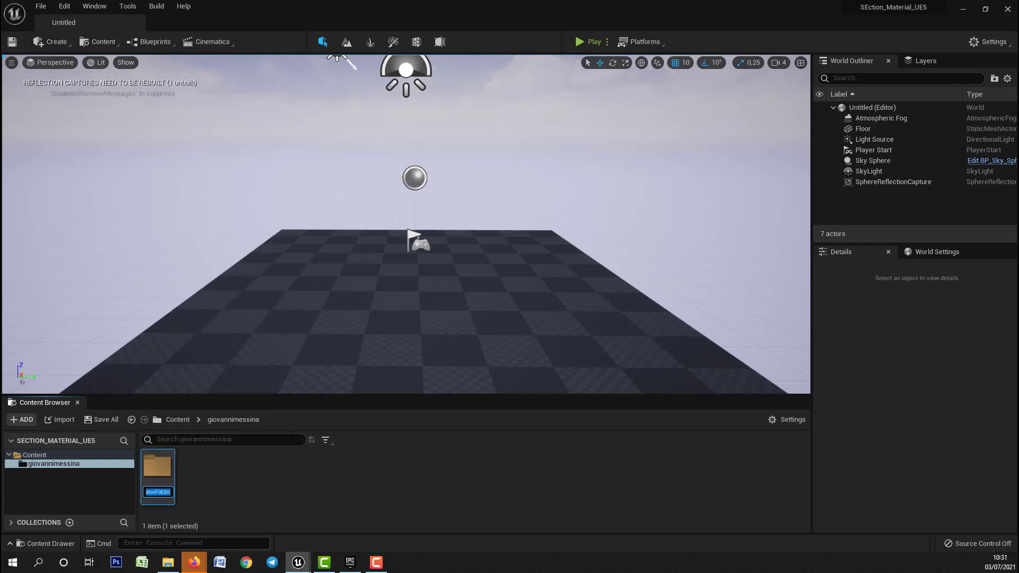
type("Core")
key("Return")
Step: Colour the Core folder red and open it
right_click(159, 469)
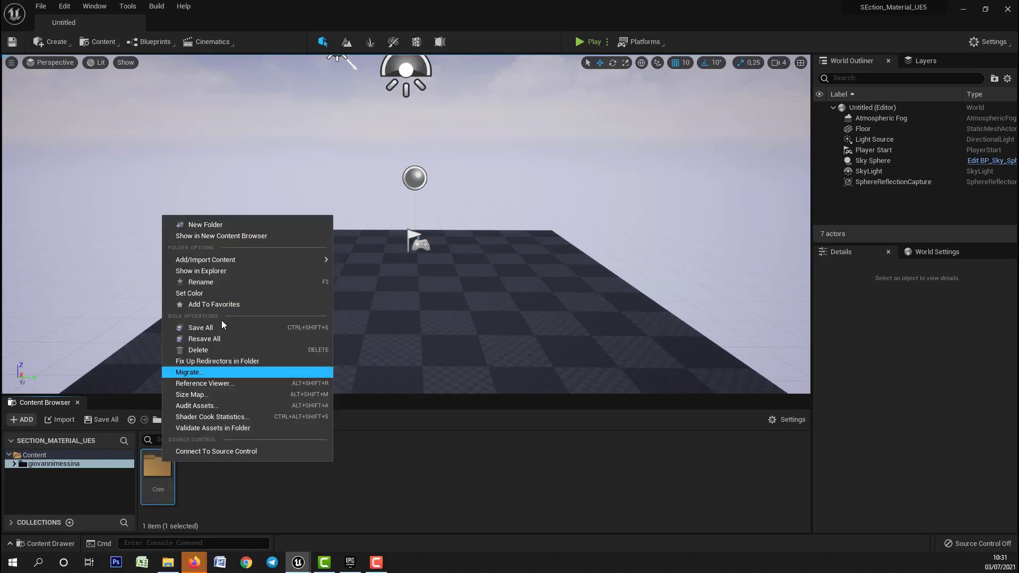
left_click(221, 294)
left_click_drag(316, 365, 352, 365)
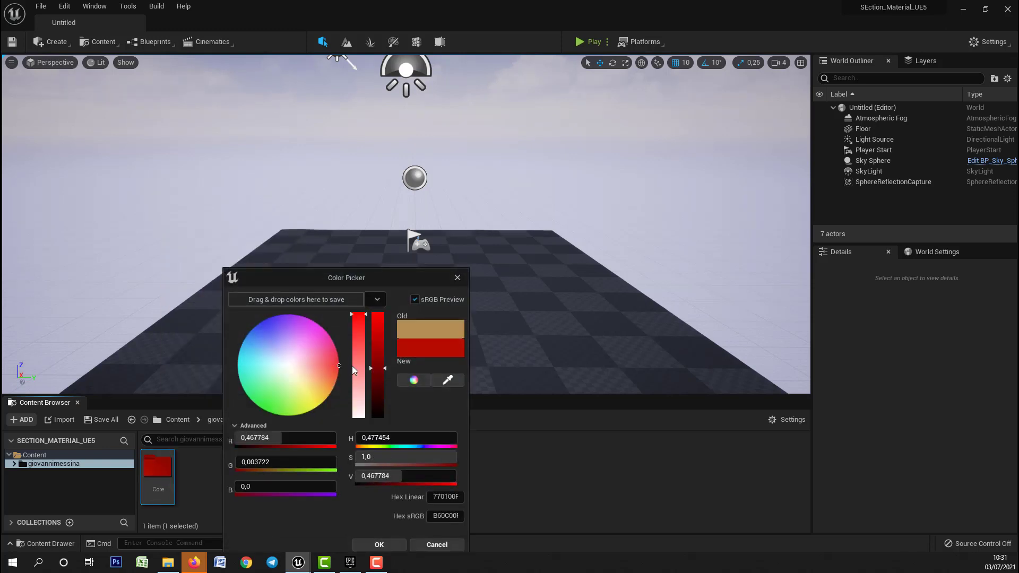
left_click_drag(412, 348, 285, 301)
left_click(380, 543)
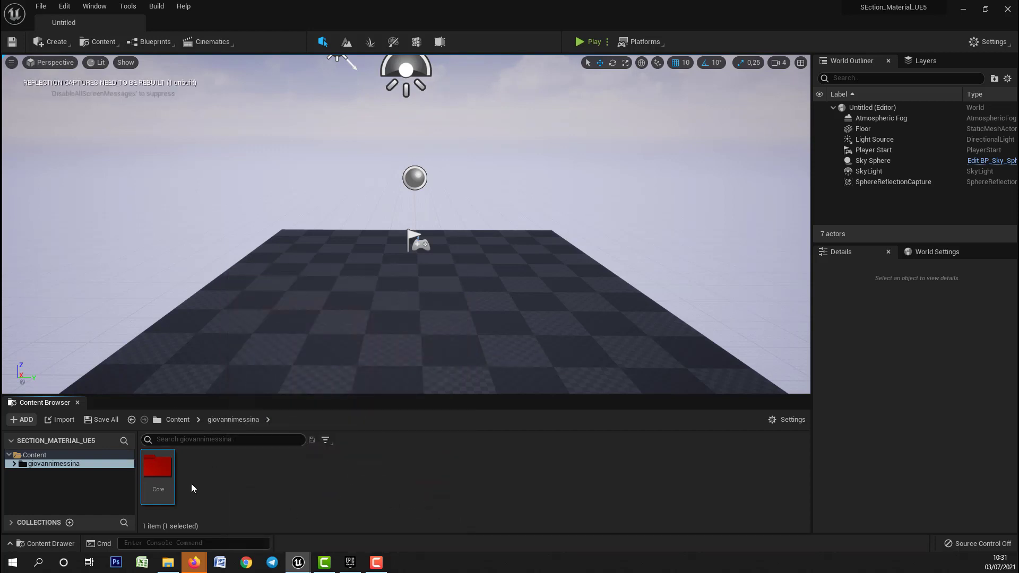
double_click(151, 472)
left_click_drag(253, 396, 264, 352)
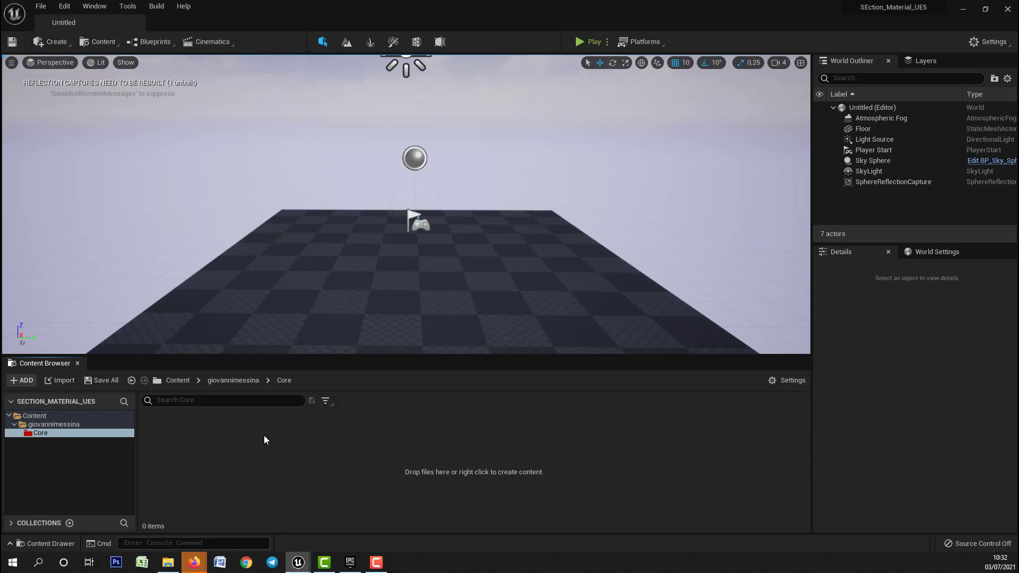
Step: Add a Material Parameter Collection named MPC_Scale in Core and open it
right_click(294, 435)
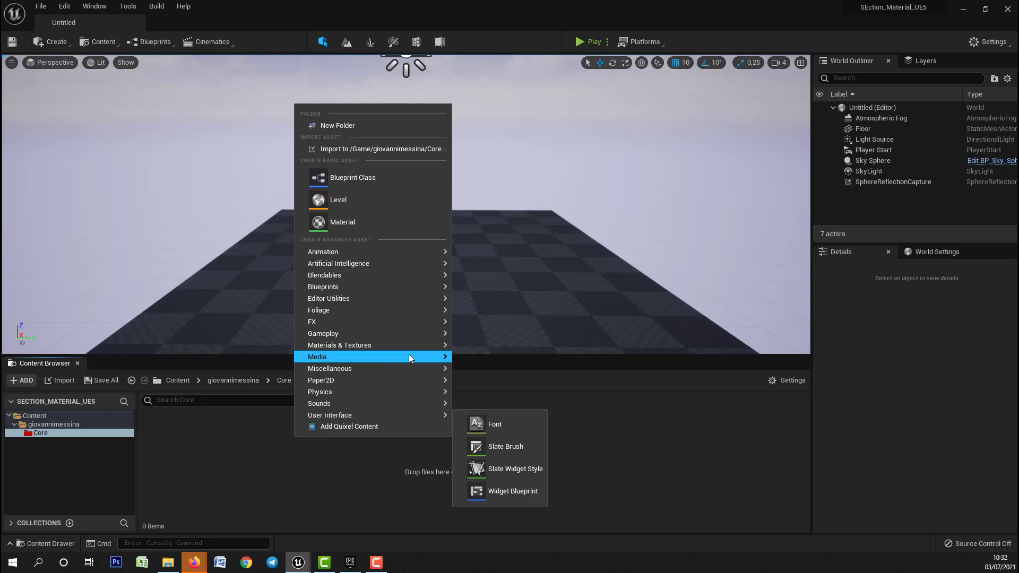
mouse_move(404, 348)
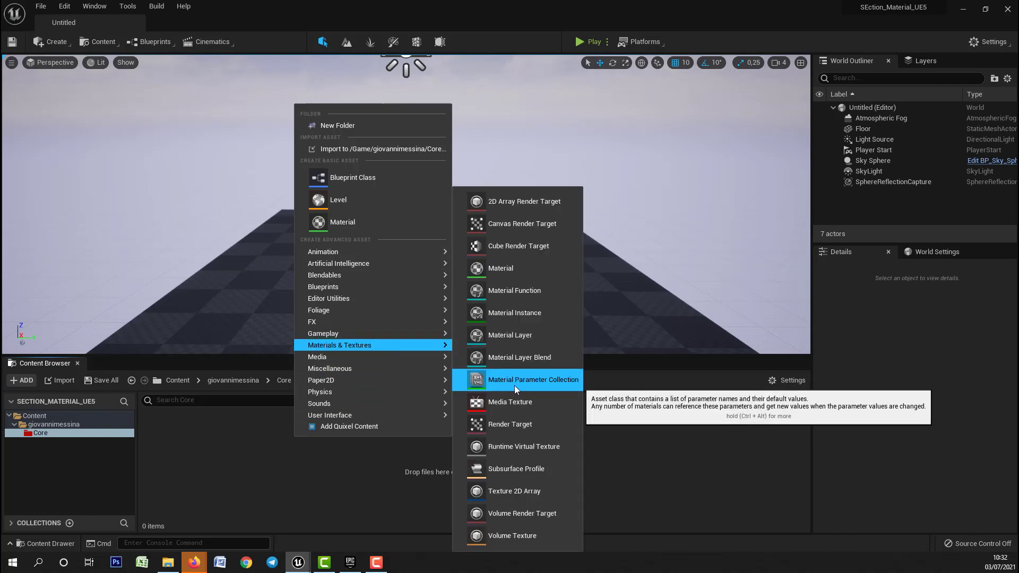
left_click(530, 378)
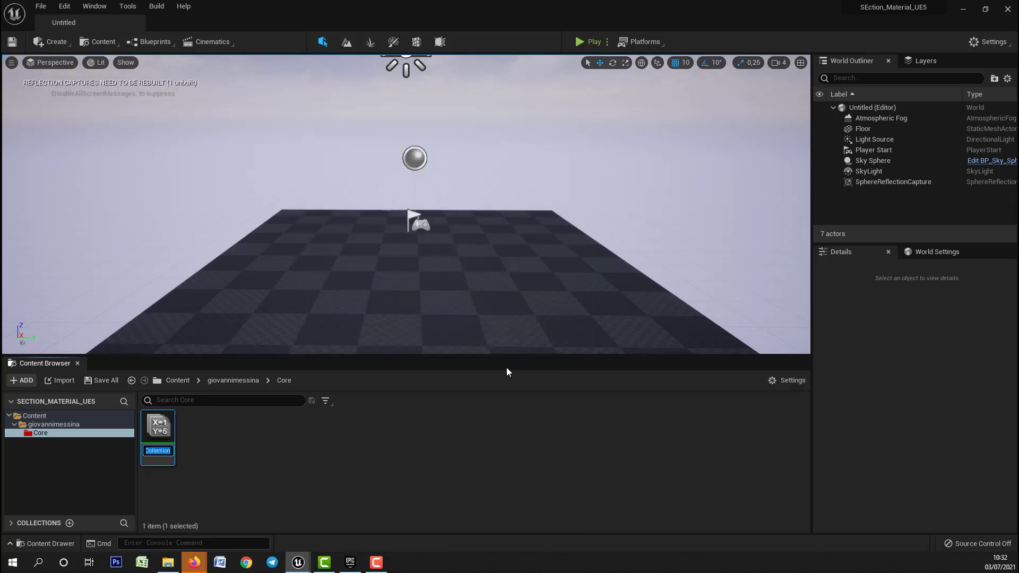
type("MPC")
type("_Scale")
key("Return")
double_click(159, 429)
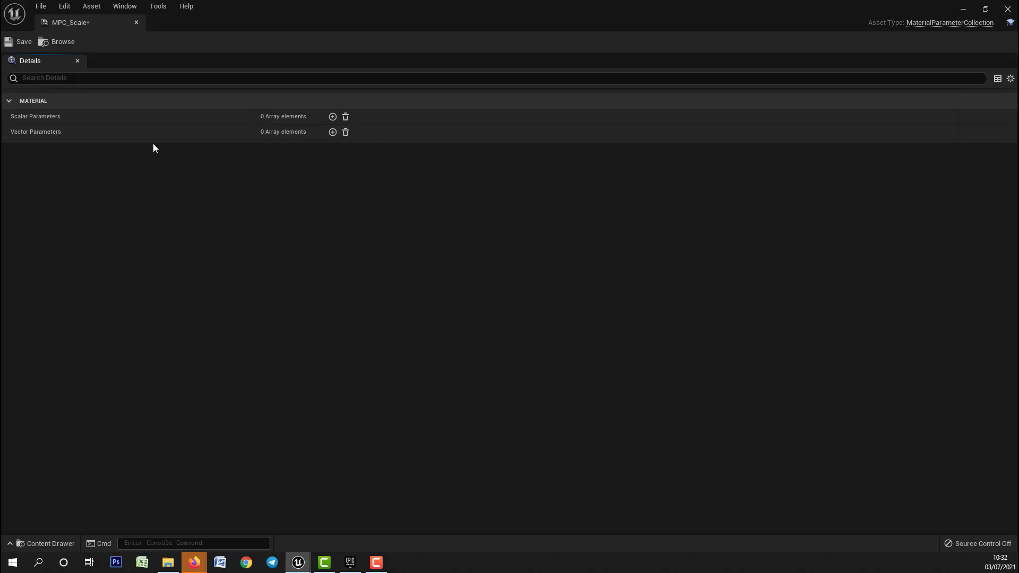
Step: Add two vector parameters named POS_mat and BOUNDS to MPC_Scale and save it
left_click(333, 132)
left_click(332, 132)
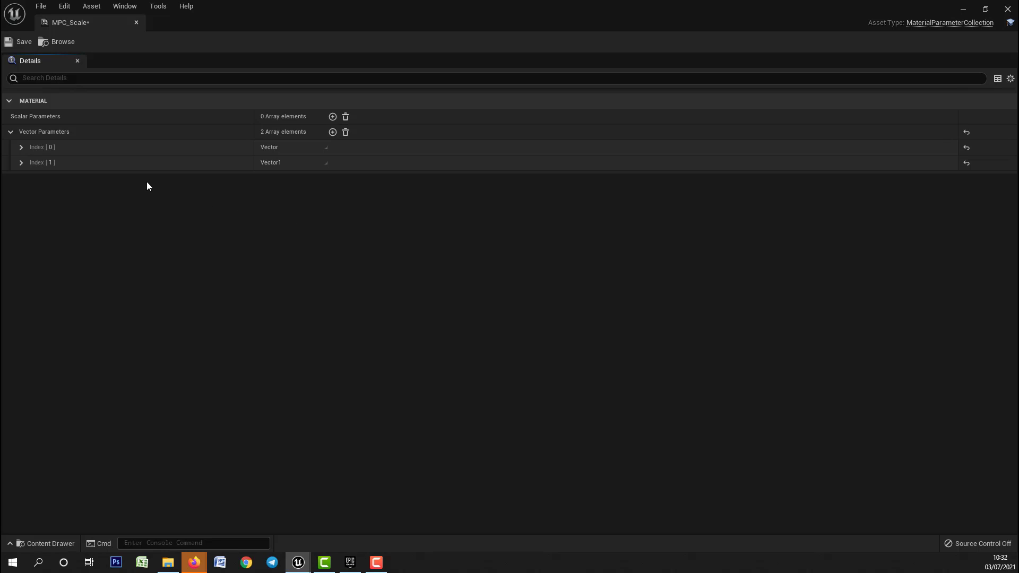
left_click(21, 148)
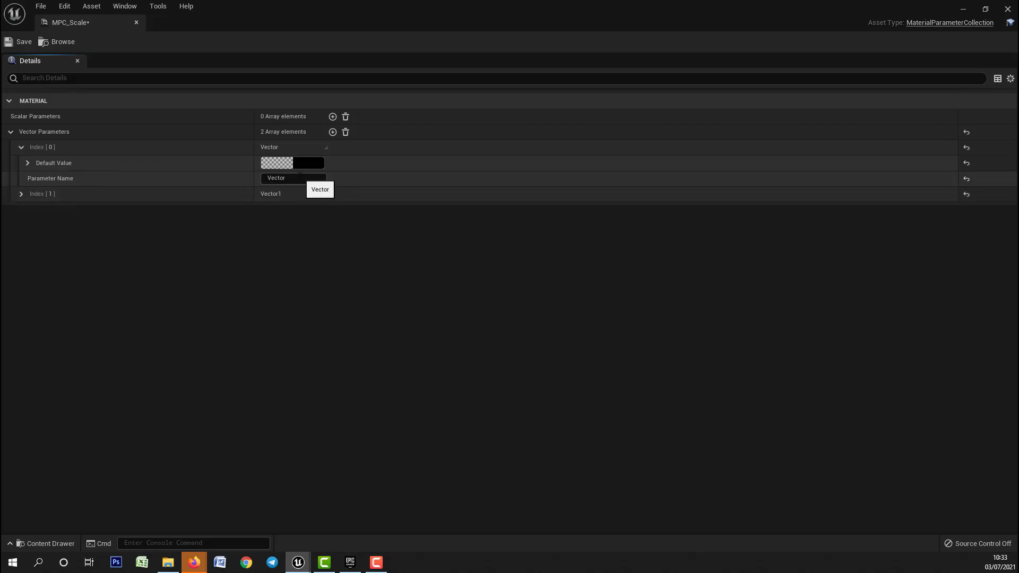
left_click(287, 178)
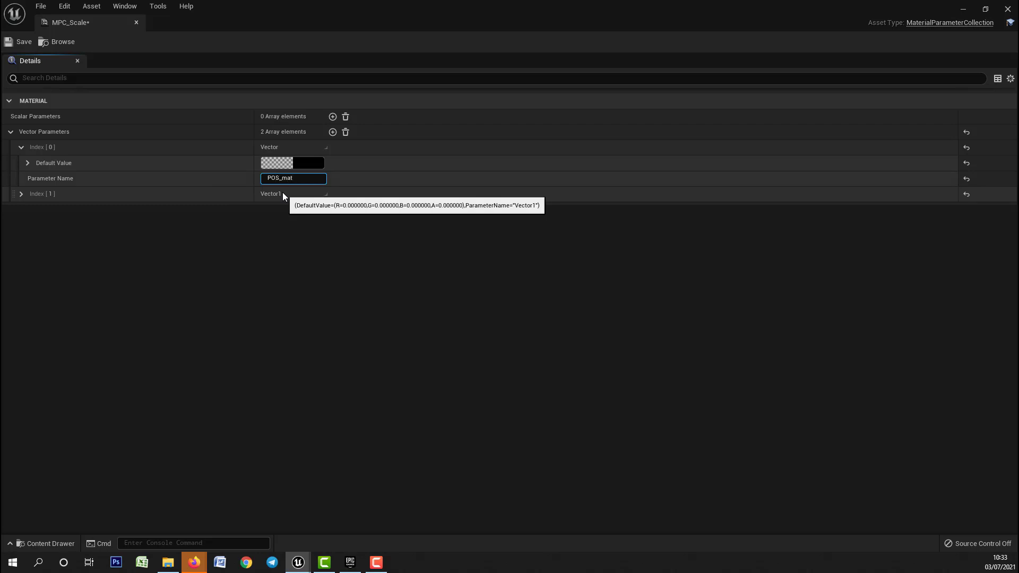
key("Return")
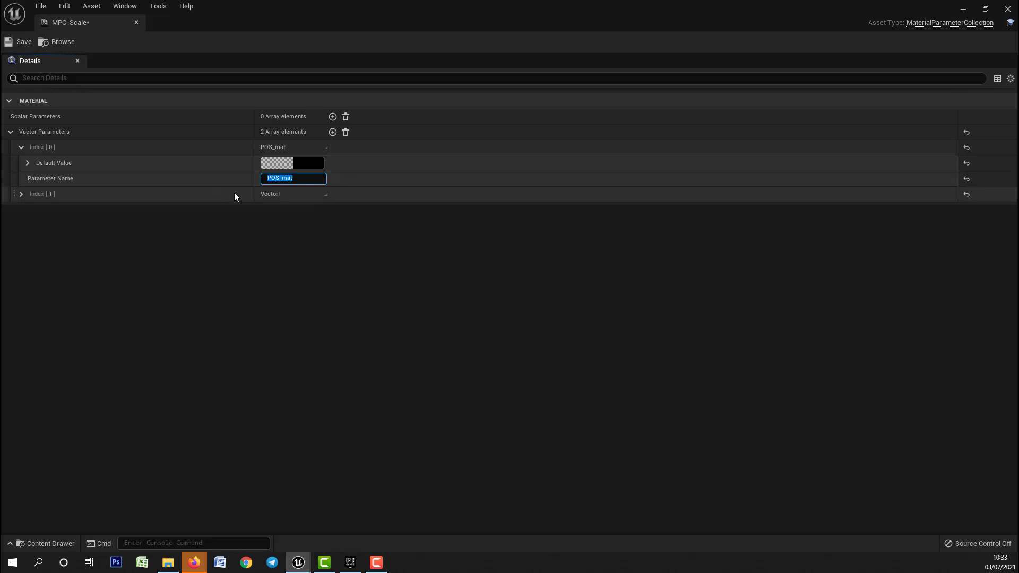
left_click(24, 195)
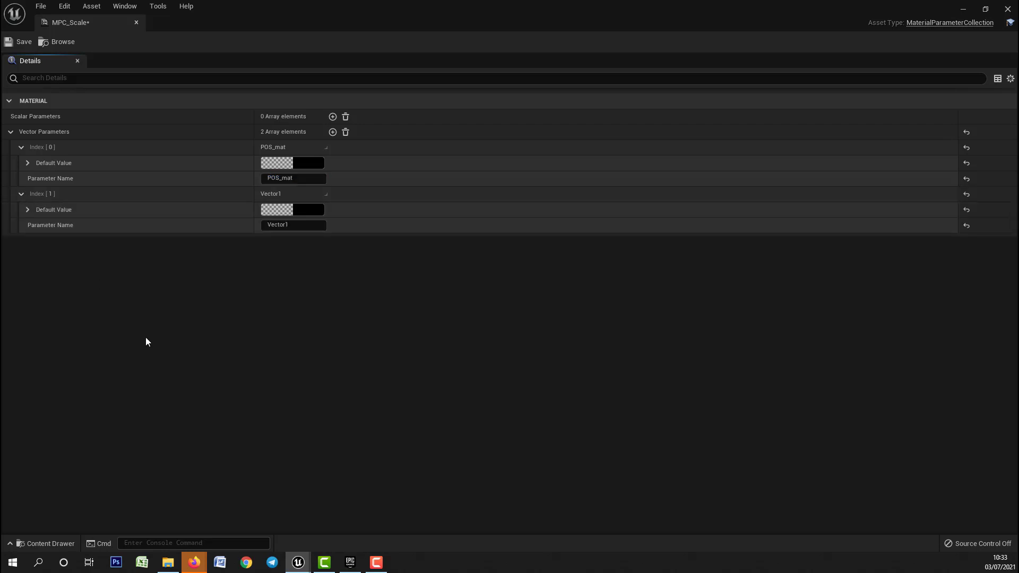
left_click(303, 227)
type("B")
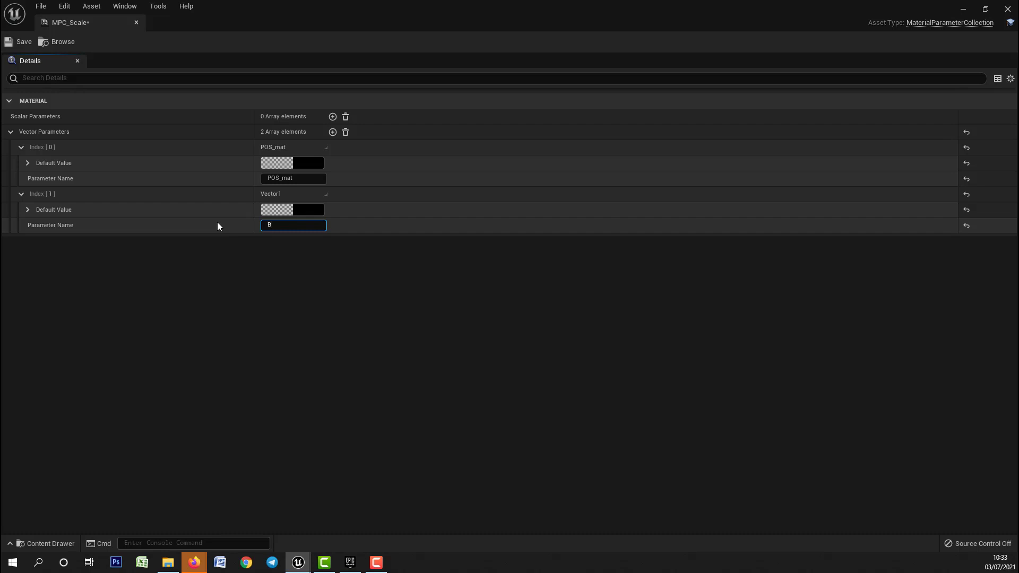
type("OUNDS")
key("Return")
left_click(17, 42)
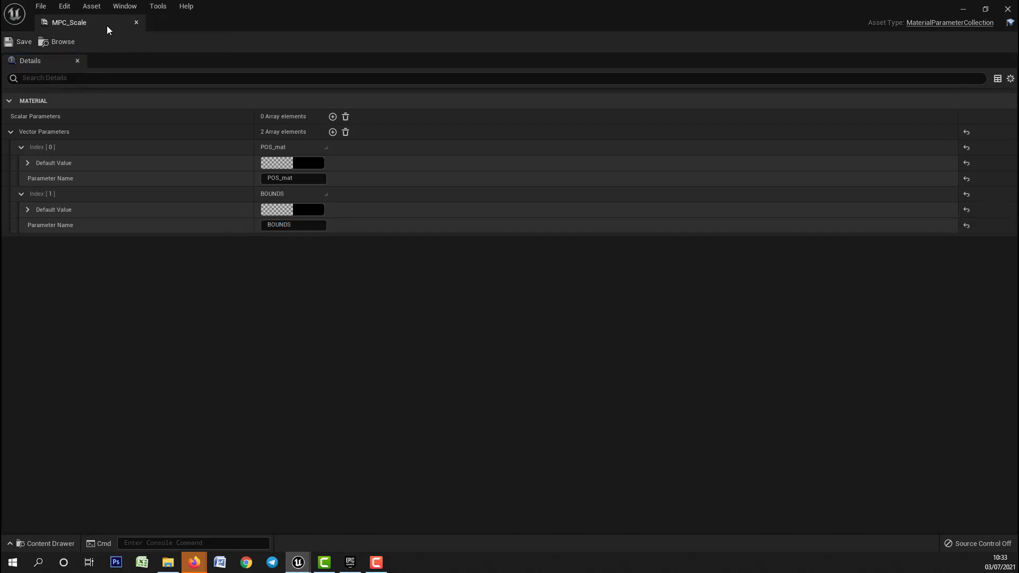
left_click_drag(106, 26, 291, 158)
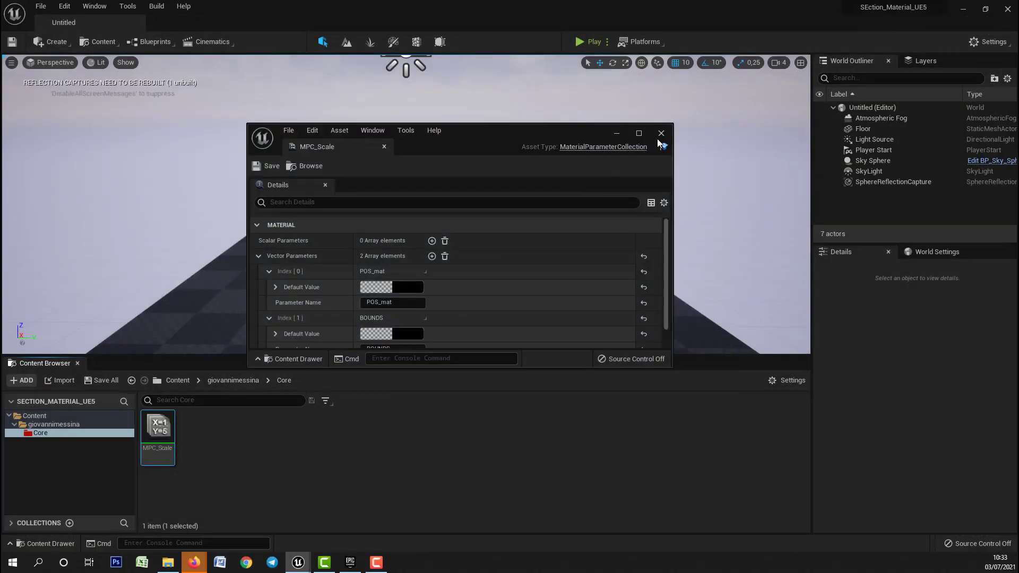
Step: Create a Material Function named MF_Dissolve in Core and bring its Output Result node into view
left_click(661, 133)
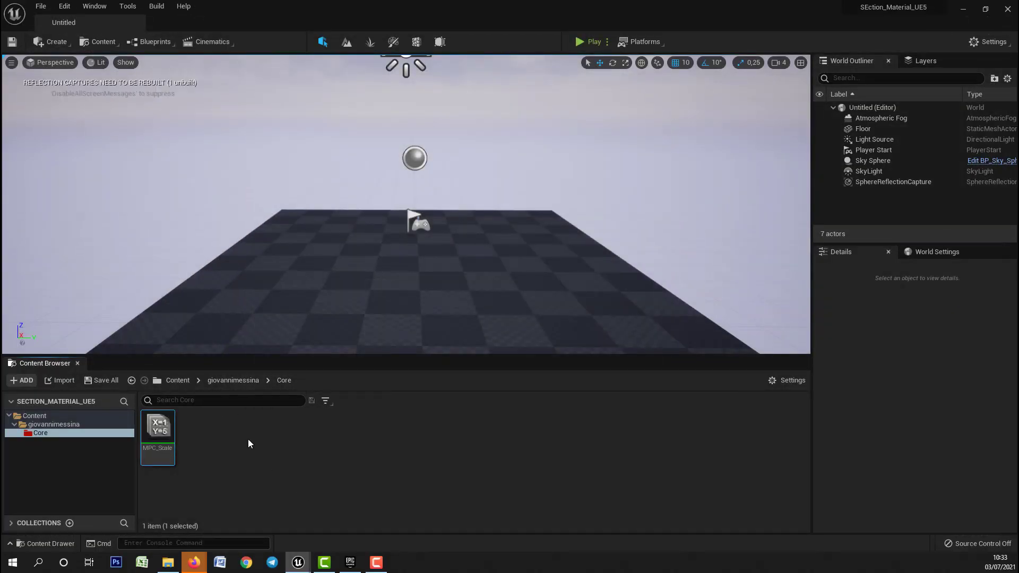
left_click(29, 435)
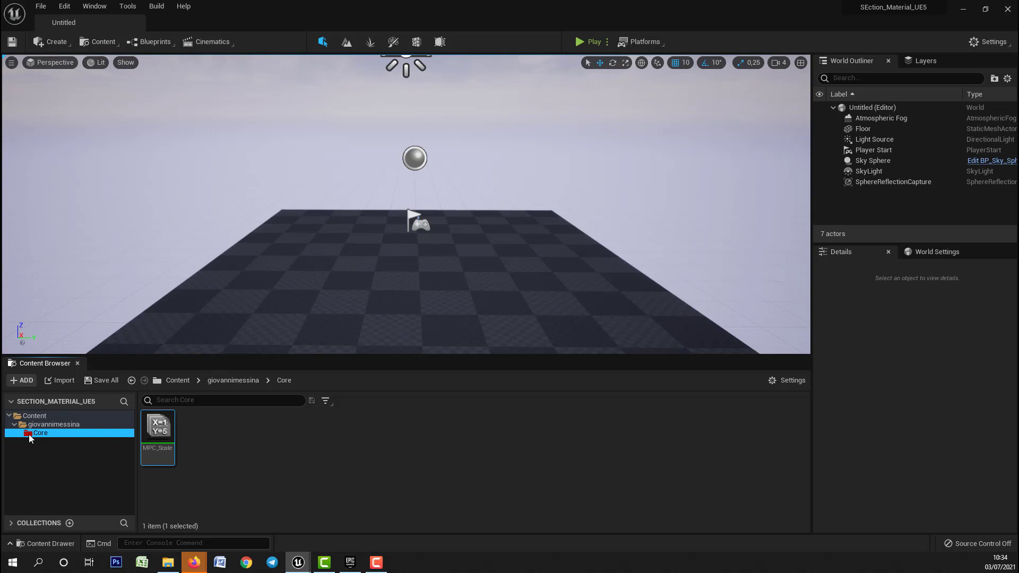
right_click(283, 447)
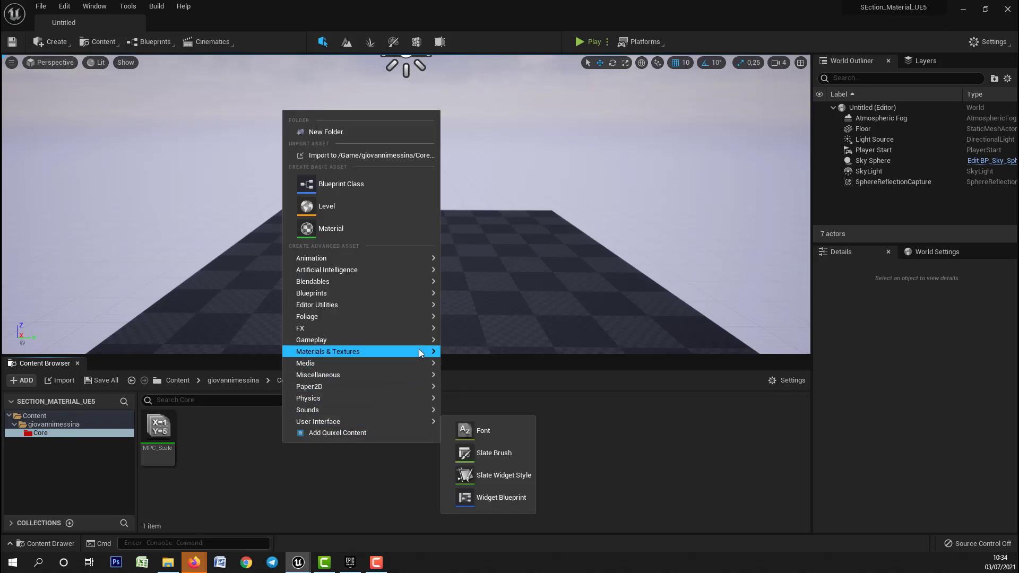
mouse_move(419, 352)
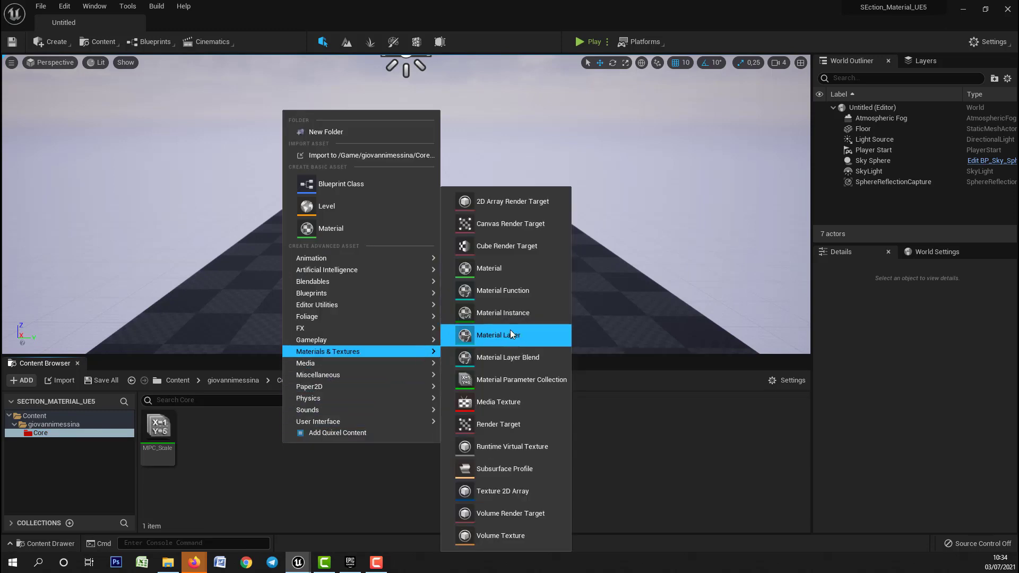
left_click(505, 296)
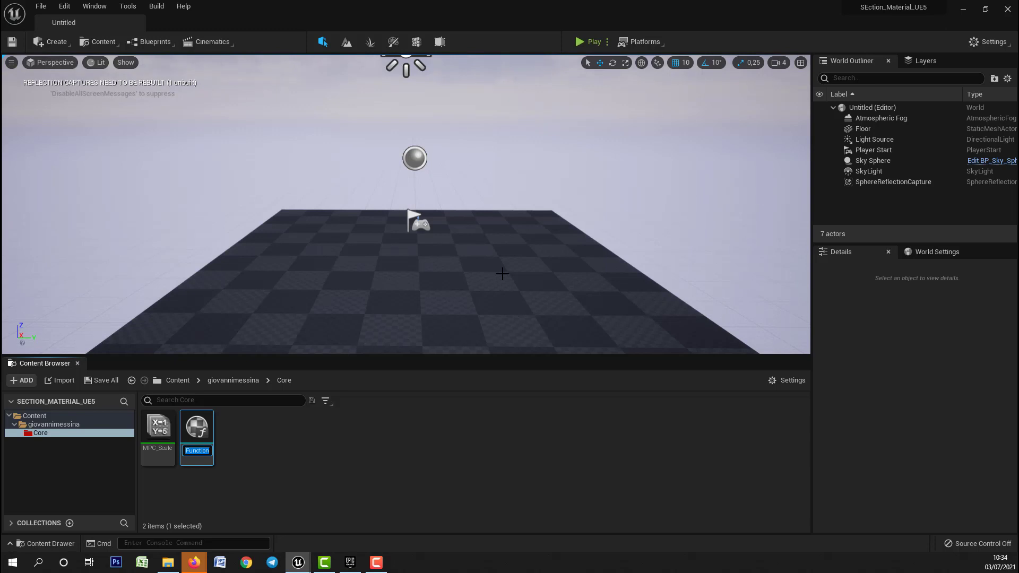
type("M")
type("F_Dissol")
type("ve")
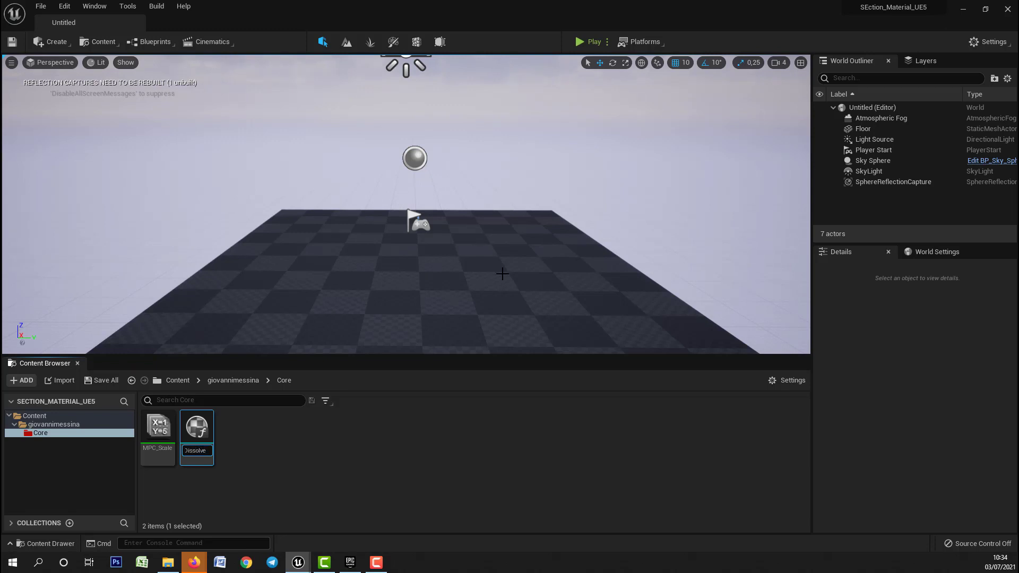
key("Return")
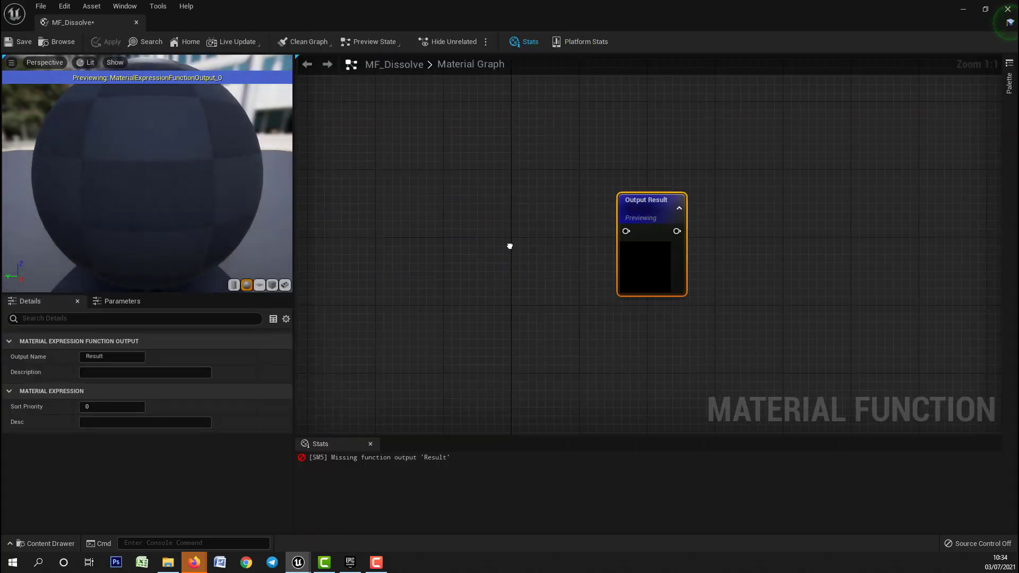
right_click_drag(510, 245, 745, 221)
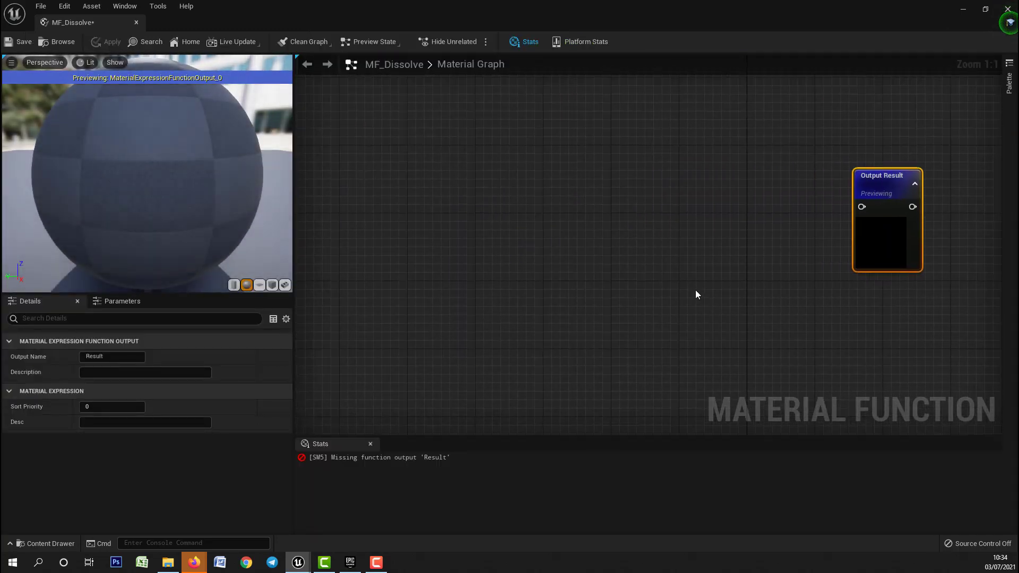
Step: Add a Lerp_3Color node feeding Output Result
left_click_drag(861, 207, 720, 214)
type("lerp")
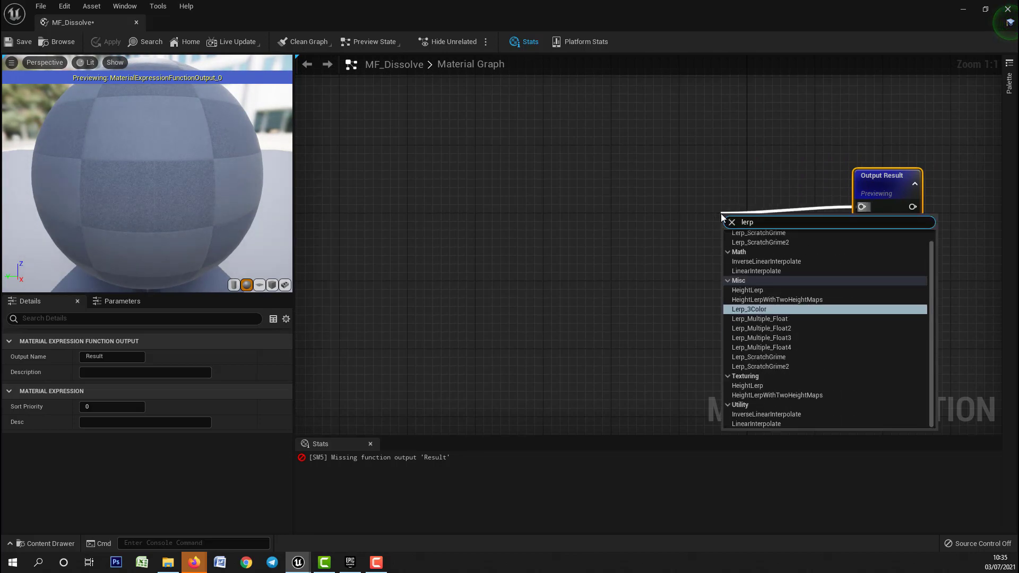
key("Return")
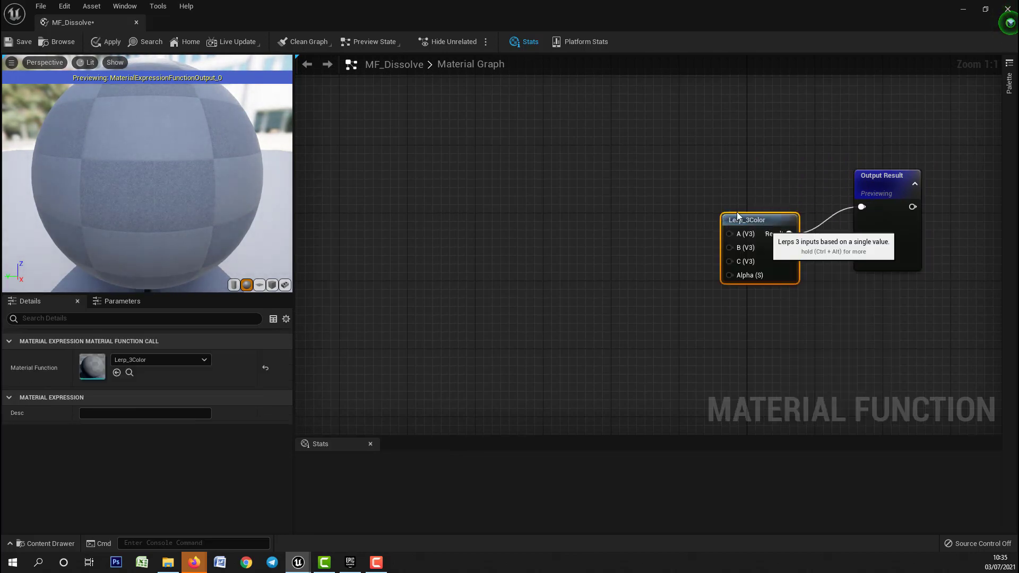
left_click_drag(763, 226, 721, 192)
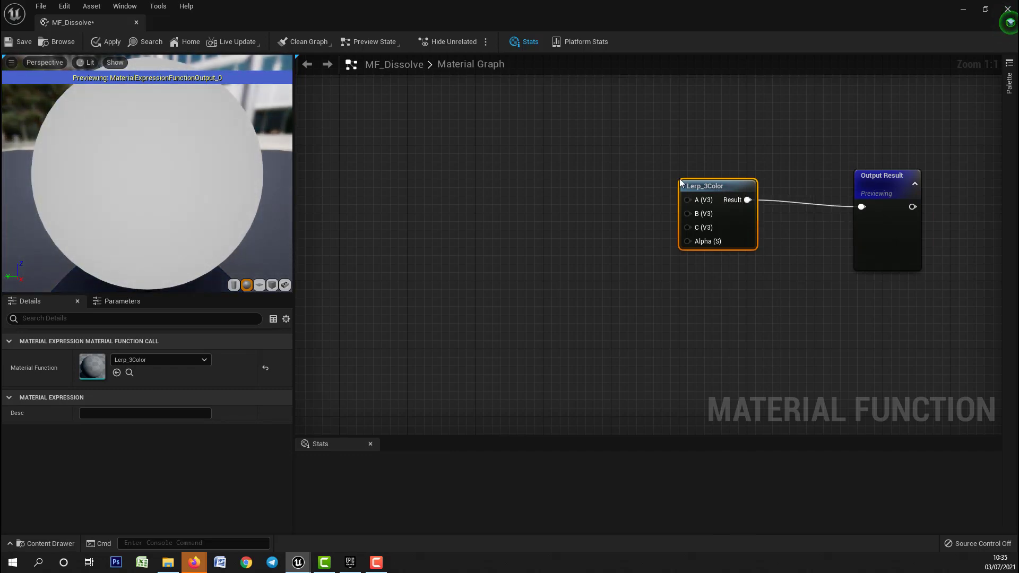
right_click_drag(588, 221, 564, 254)
left_click(564, 254)
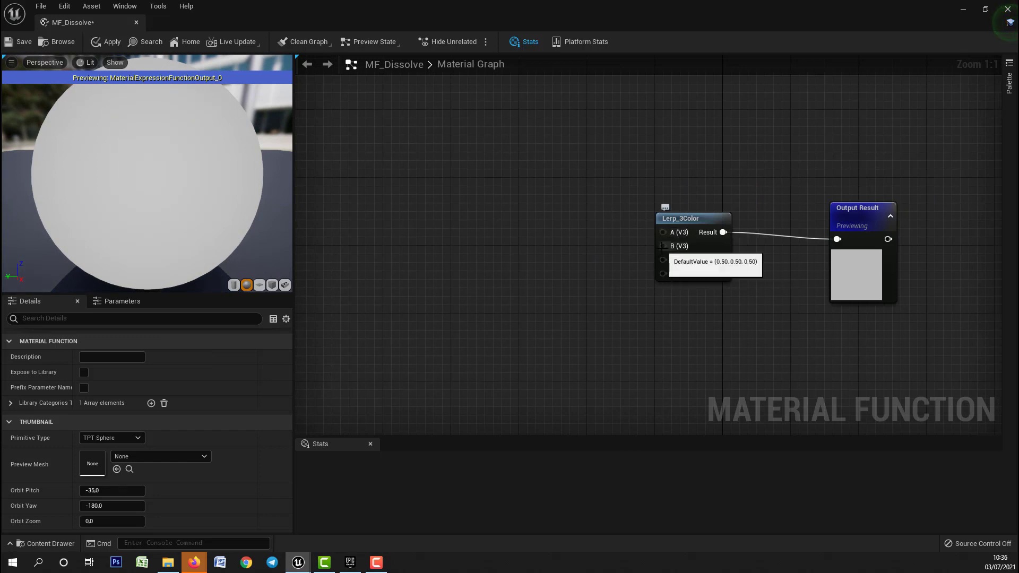
Step: Wire a Vector3 function input into Lerp's B and a constant 0 into C
left_click_drag(662, 245, 572, 169)
type("f")
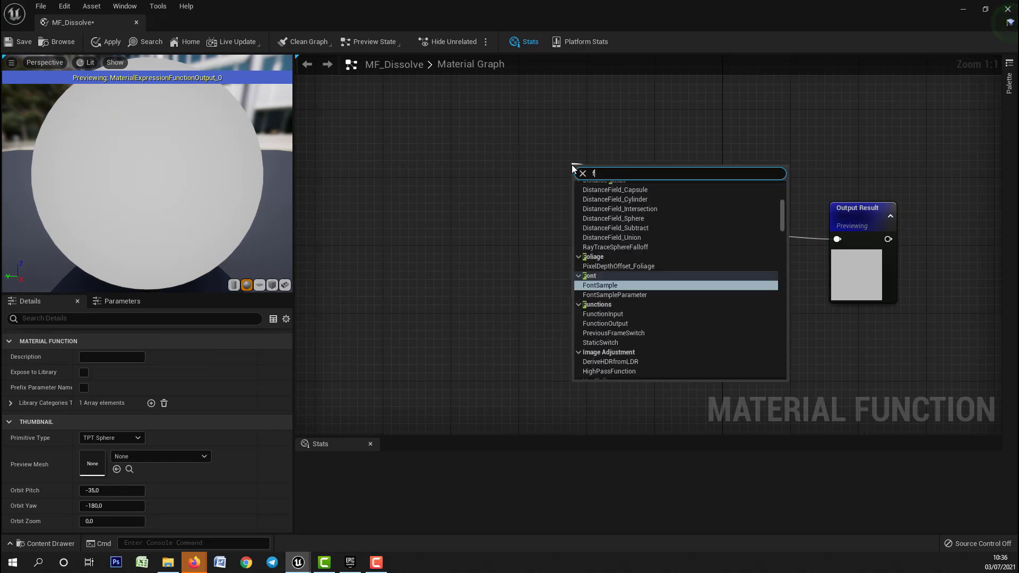
type("unction in")
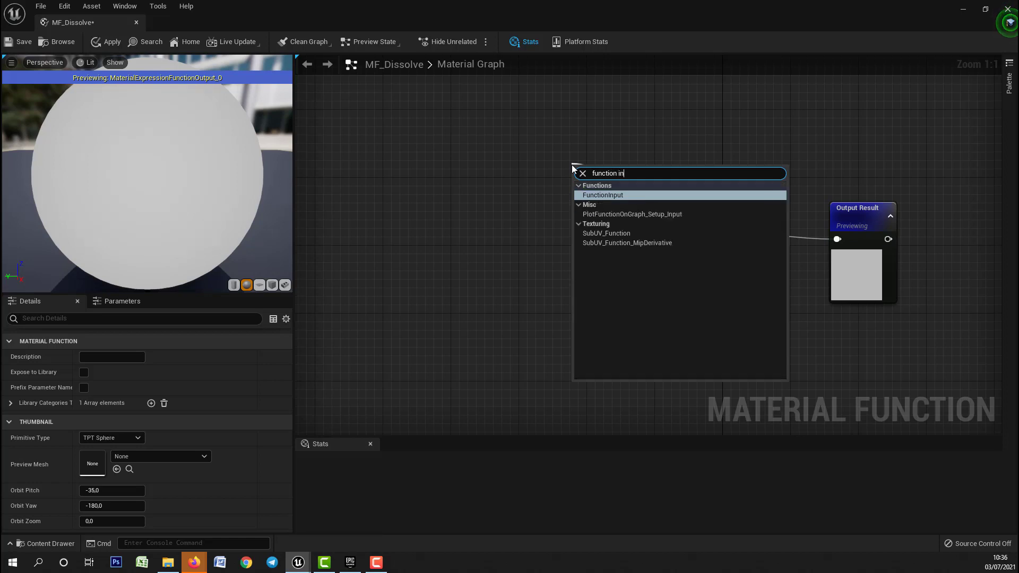
key("Return")
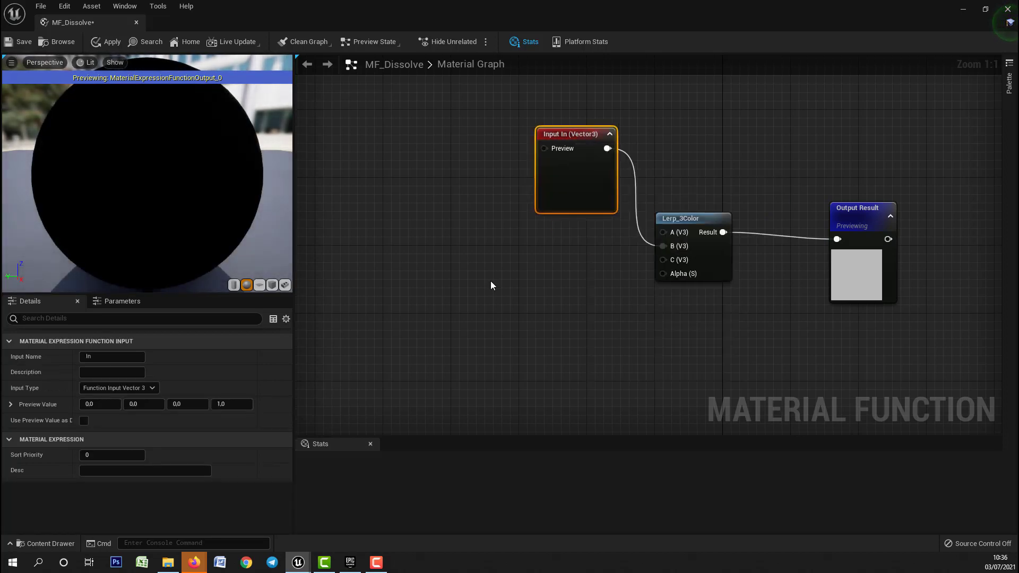
key("1")
left_click(524, 265)
left_click_drag(538, 269, 664, 234)
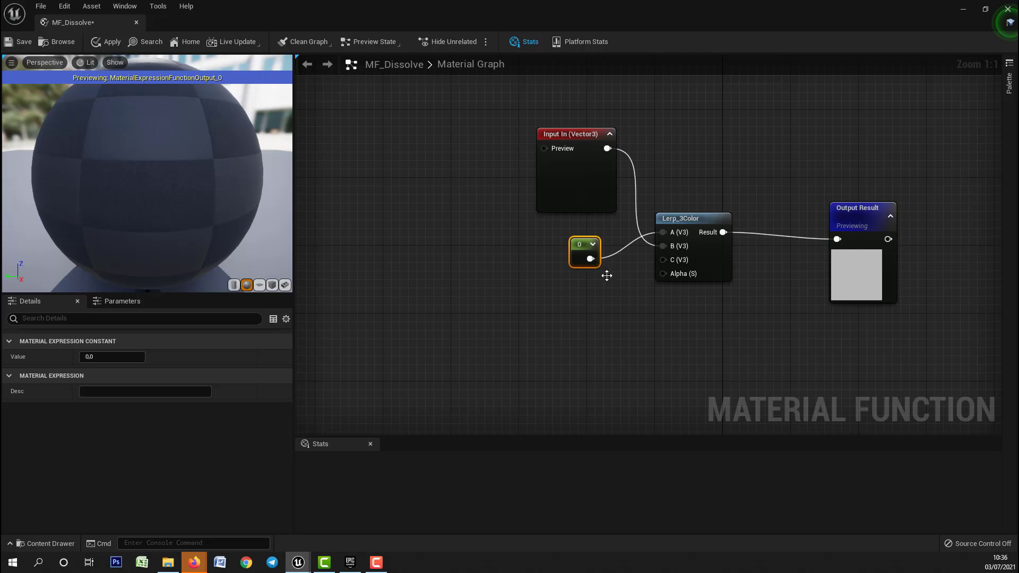
left_click_drag(589, 260, 658, 261)
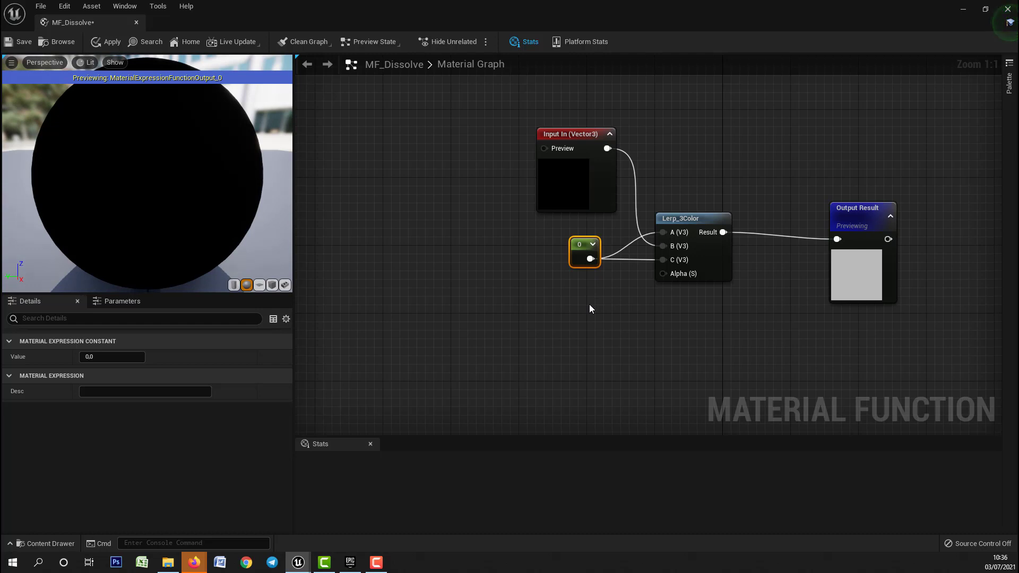
Step: Add a function output, Output Result_1, wired to Lerp's Alpha input
right_click_drag(625, 325, 664, 252)
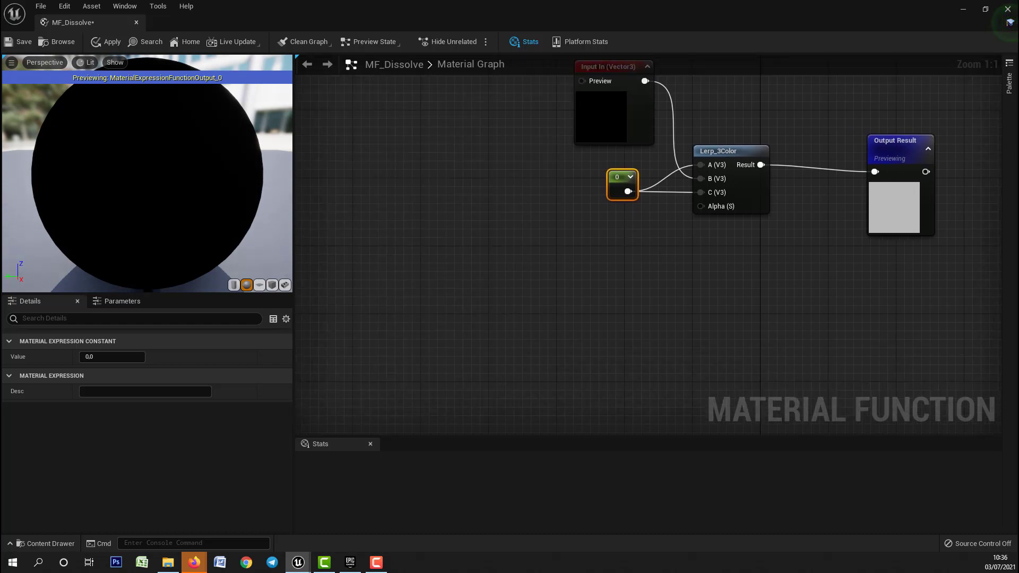
left_click_drag(646, 260, 628, 281)
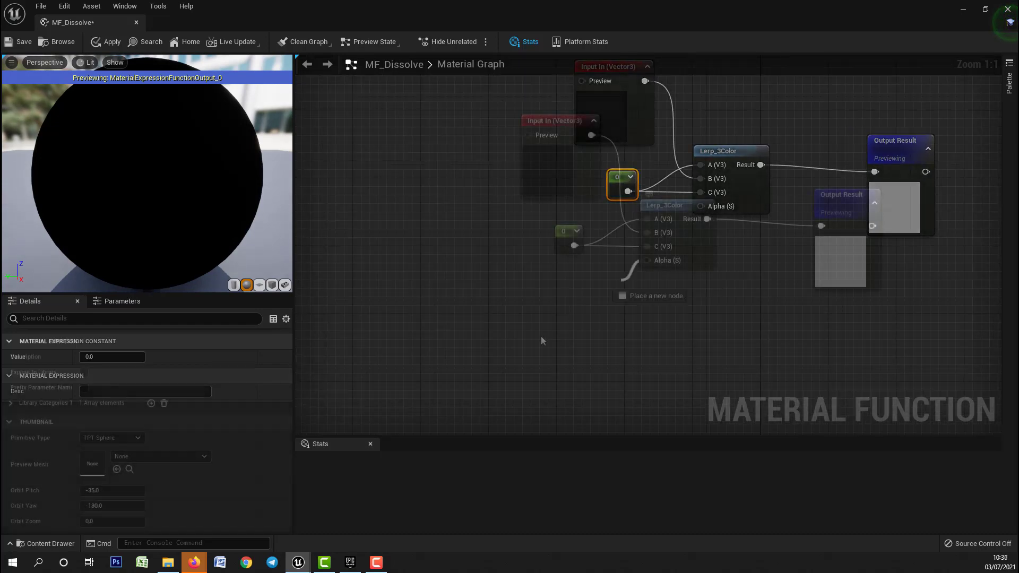
left_click_drag(628, 280, 578, 317)
left_click_drag(577, 316, 568, 323)
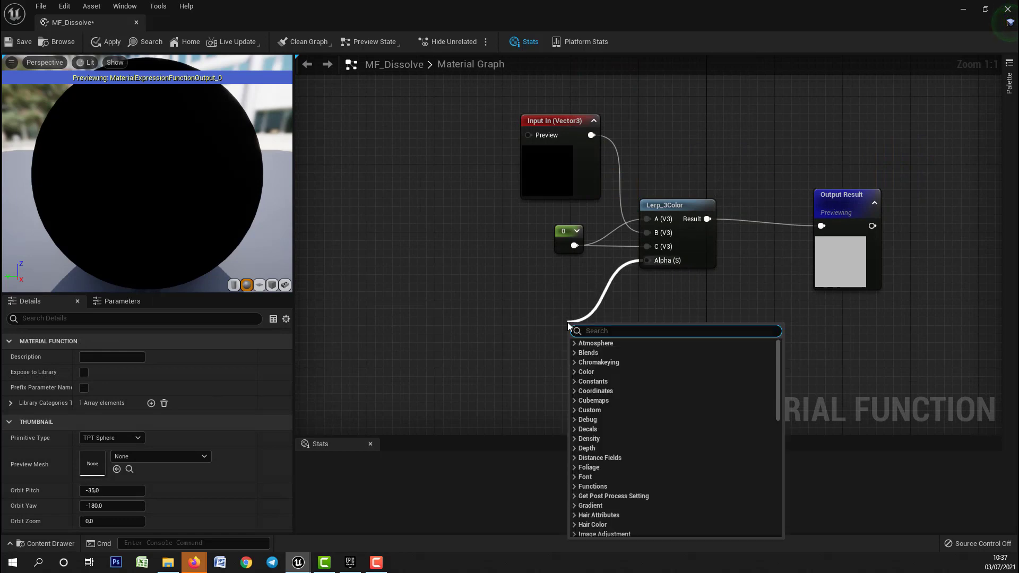
type("functionout")
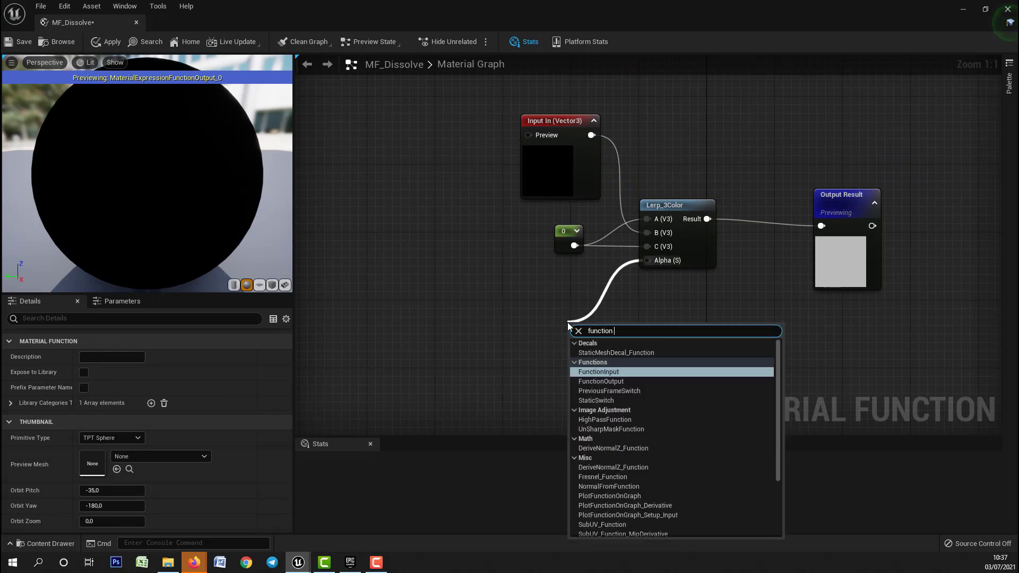
key("Return")
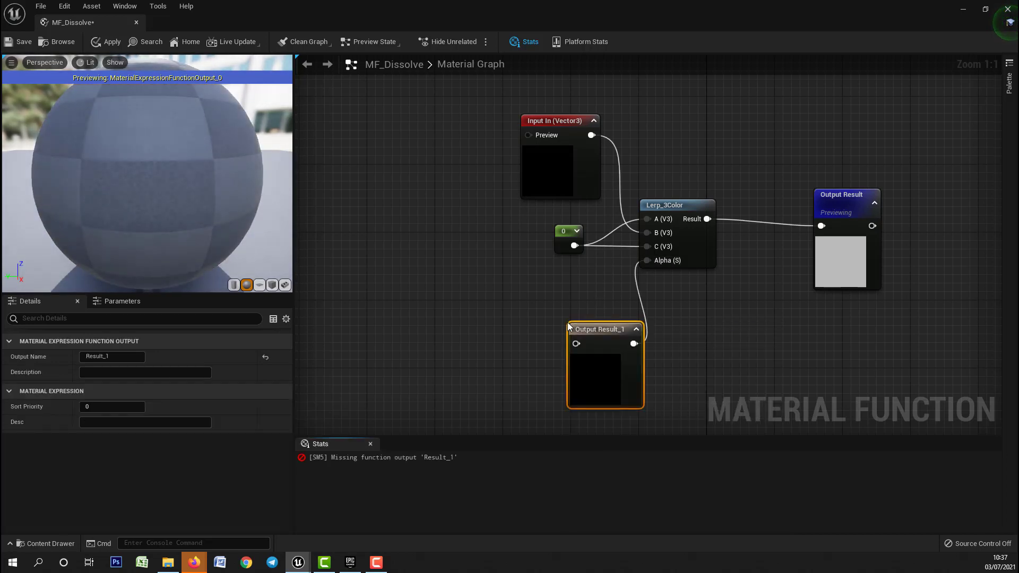
left_click_drag(610, 335, 562, 314)
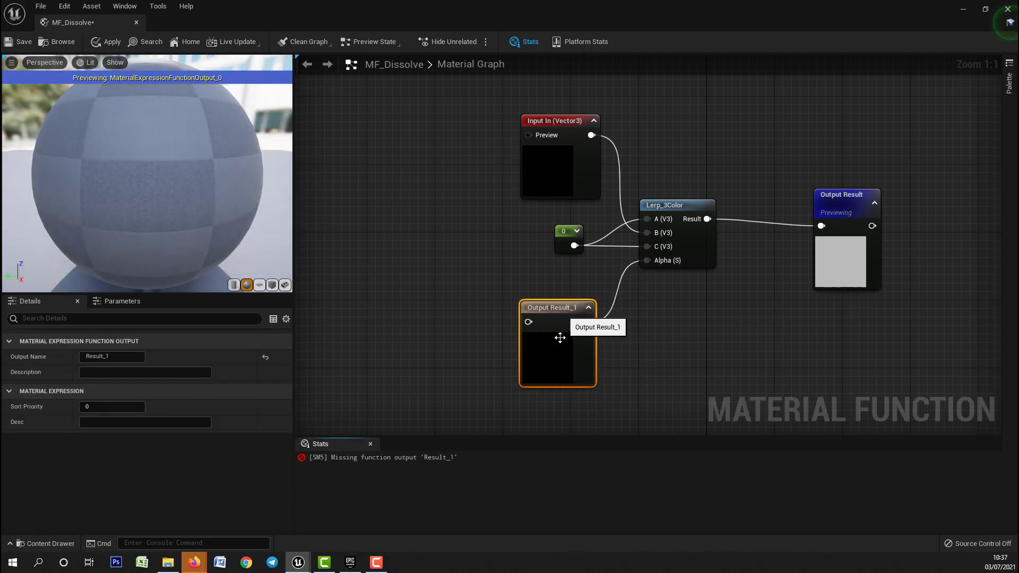
right_click_drag(559, 336, 683, 301)
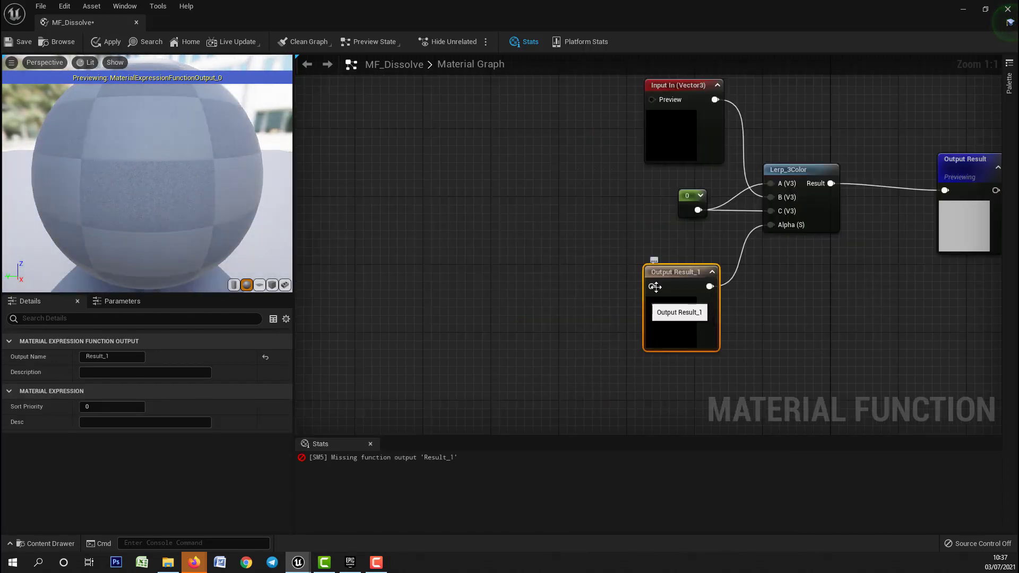
Step: Add a Clamp node feeding Output Result_1
right_click(517, 302)
type("clum")
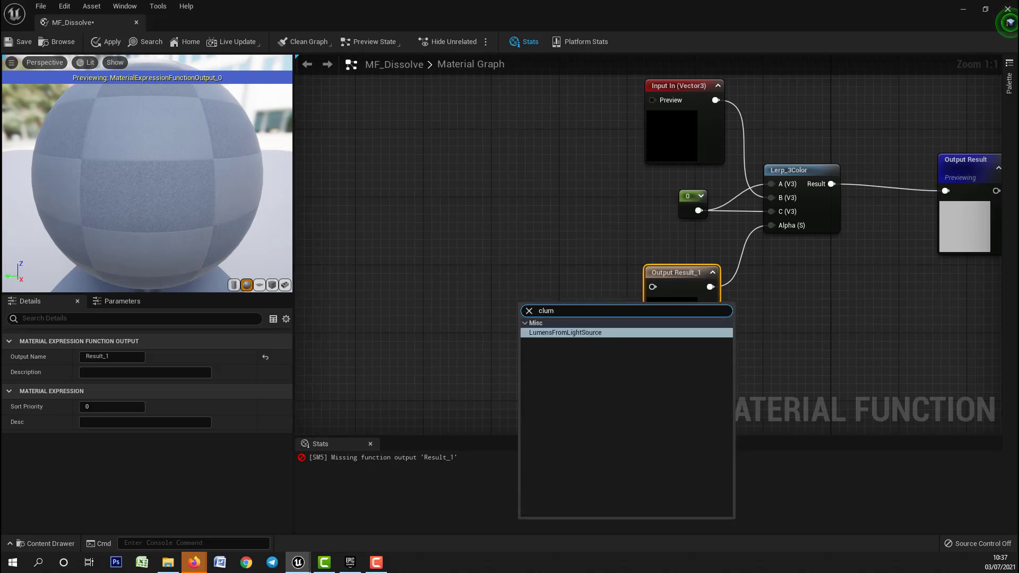
key("BackSpace")
key("BackSpace")
key("BackSpace")
key("BackSpace")
type("cla")
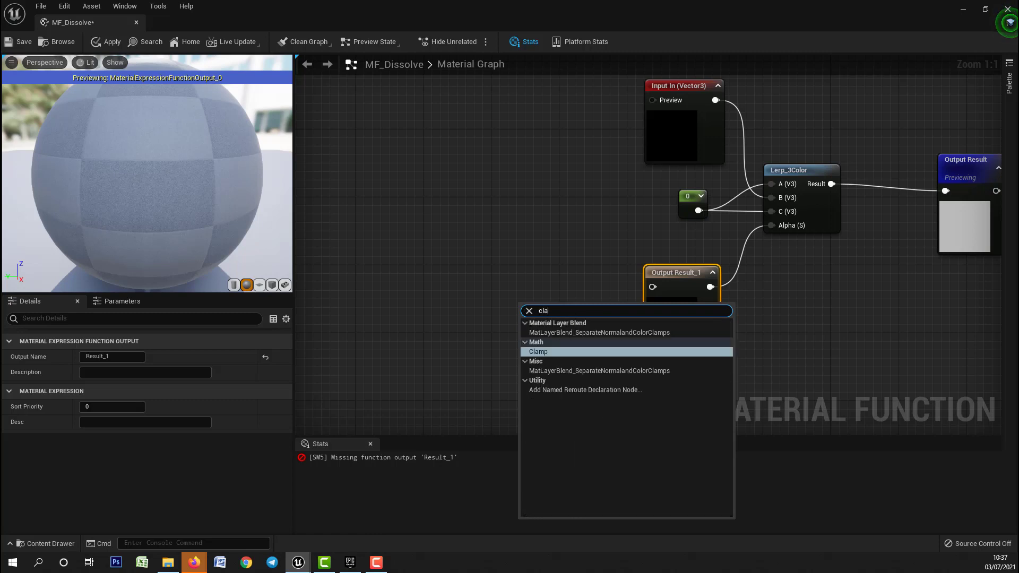
key("Return")
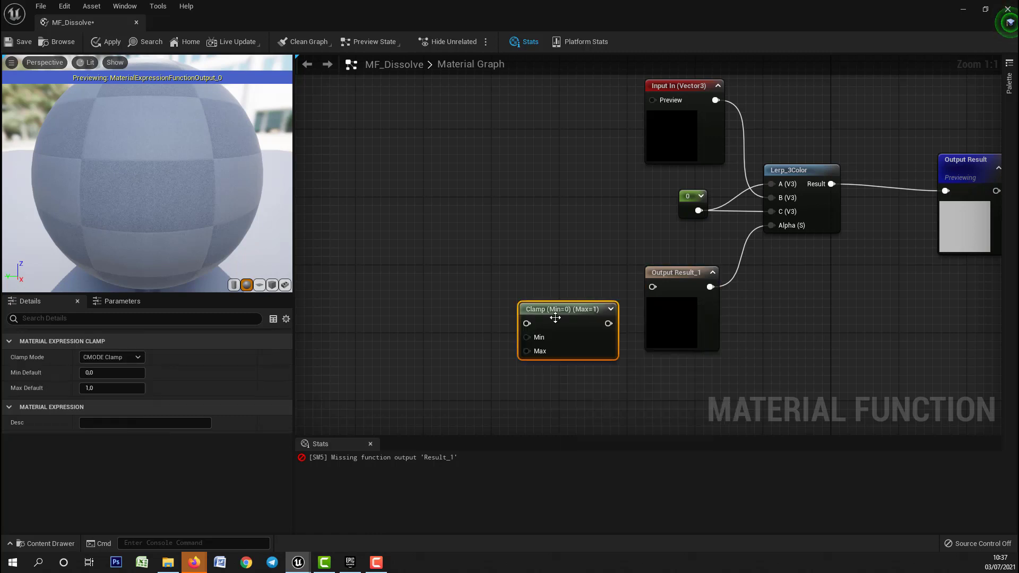
left_click_drag(555, 317, 660, 287)
left_click_drag(523, 275, 550, 282)
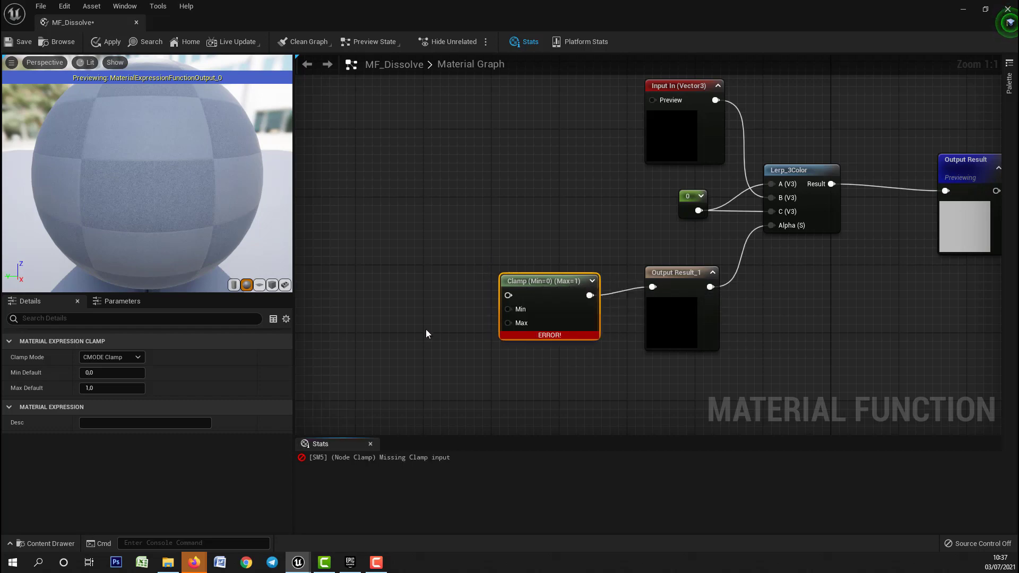
Step: Add a OneMinus (1-x) node feeding the Clamp input
right_click_drag(426, 334, 555, 294)
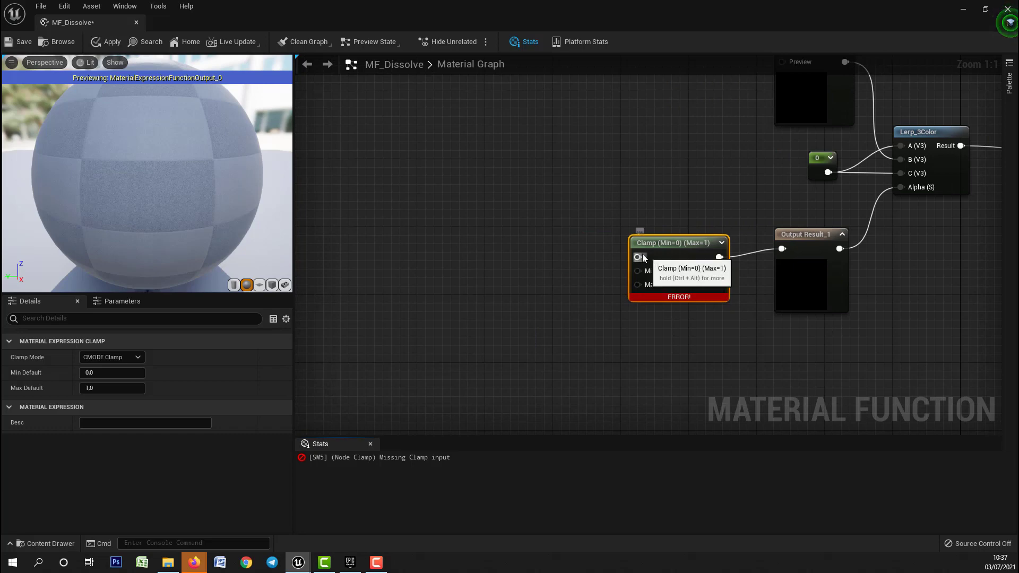
left_click_drag(642, 258, 543, 269)
type("*-")
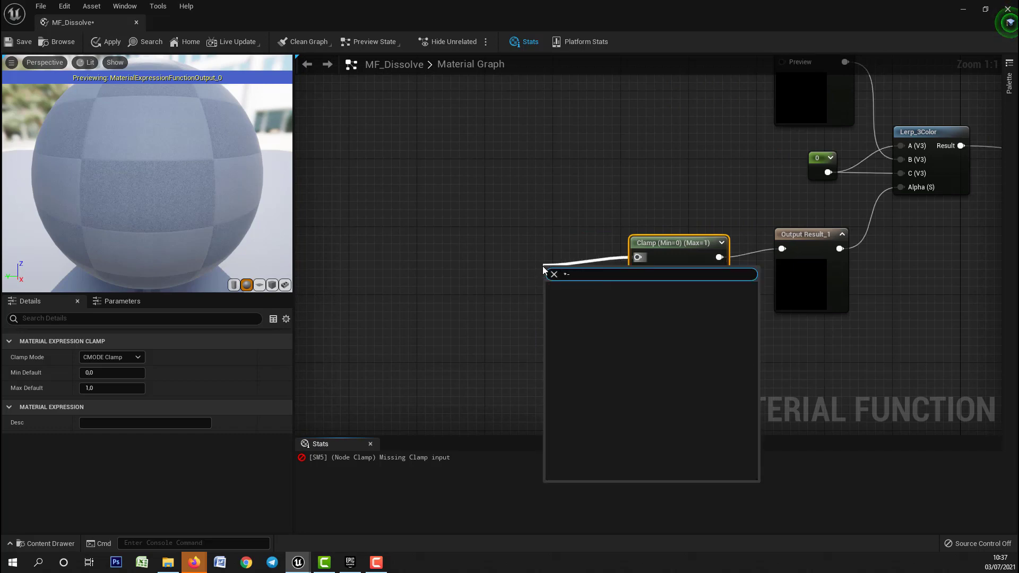
key("BackSpace")
key("BackSpace")
type("-")
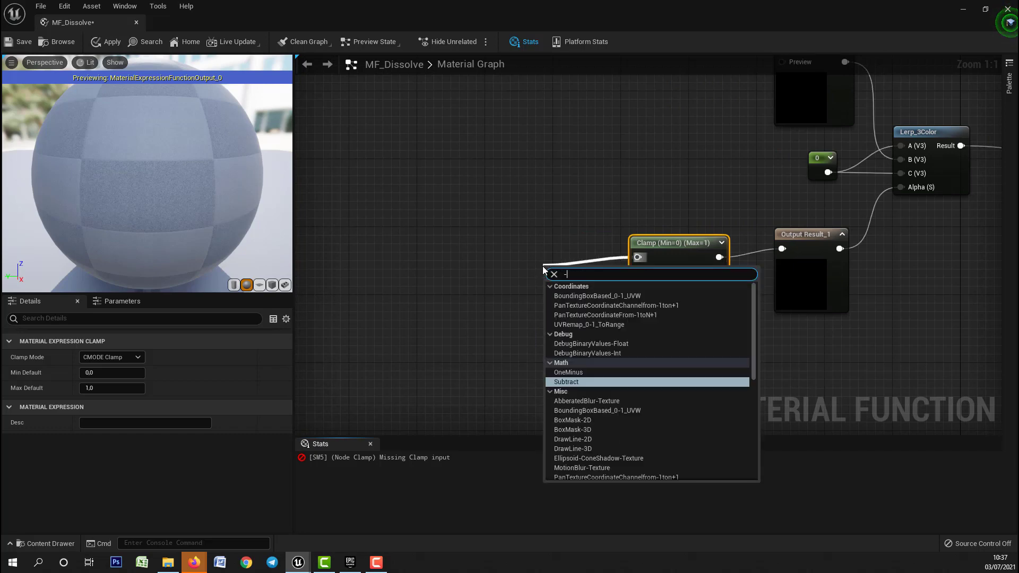
key("Up")
key("Return")
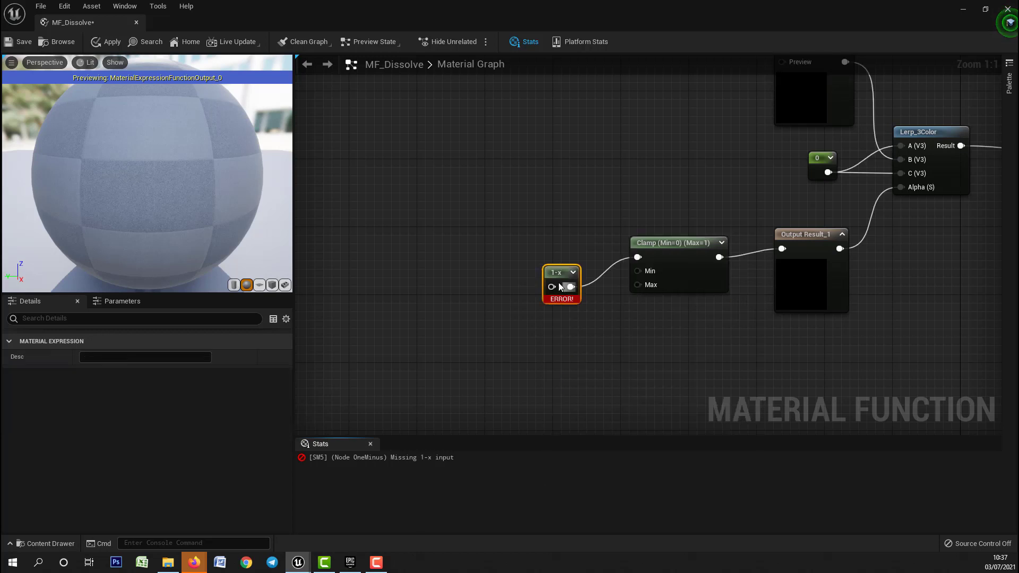
Step: Add a Multiply node before 1-x, with a Power node on its A input
right_click_drag(459, 336, 631, 316)
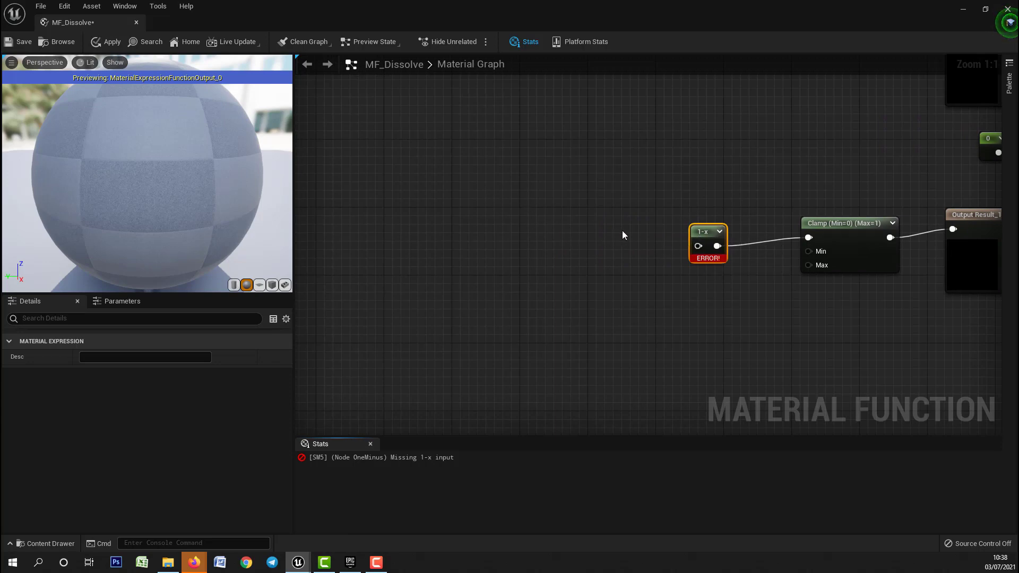
left_click(648, 240)
left_click_drag(671, 241, 593, 228)
left_click_drag(698, 246, 626, 246)
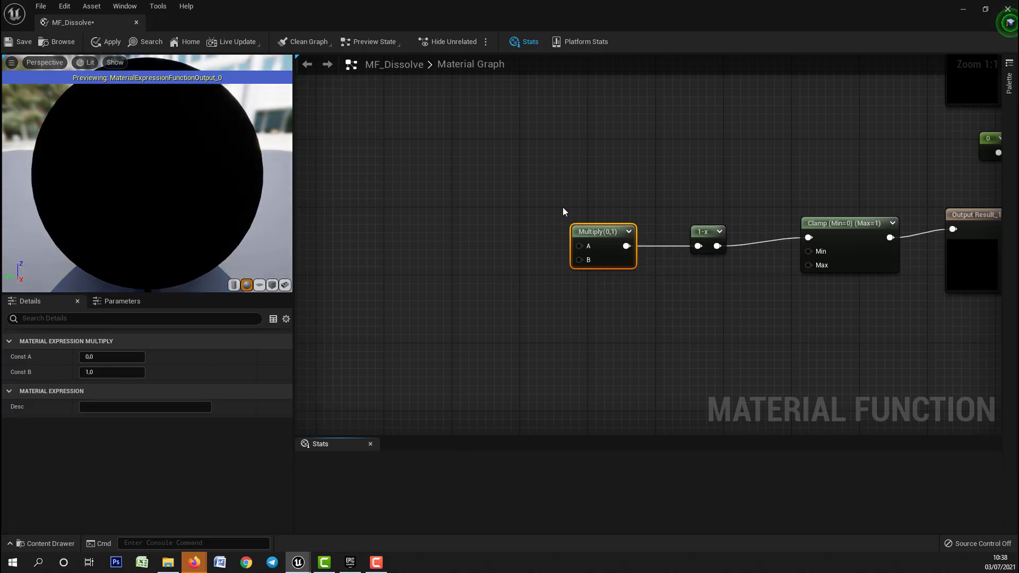
right_click_drag(470, 306, 577, 291)
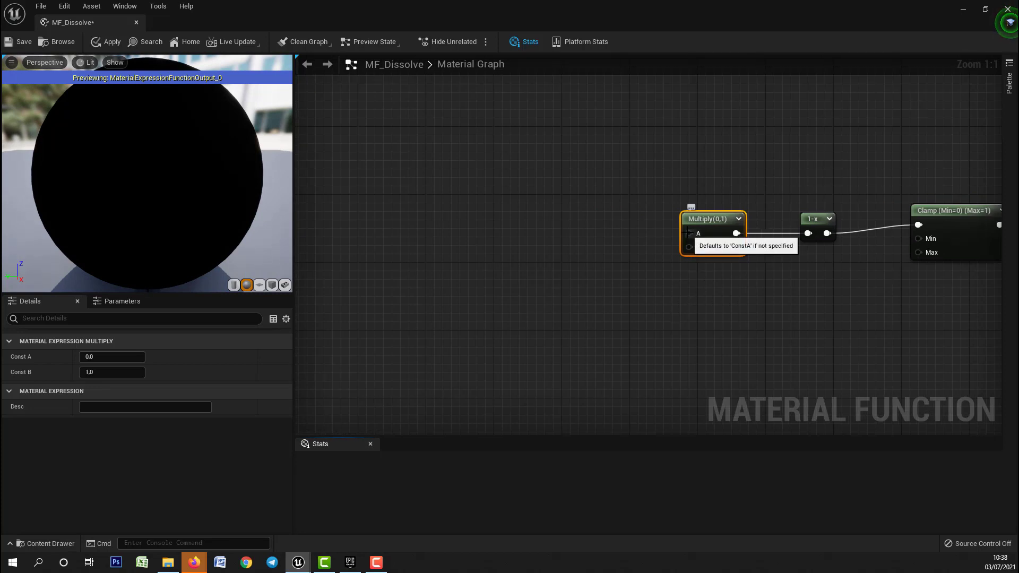
left_click_drag(686, 233, 576, 204)
type("power")
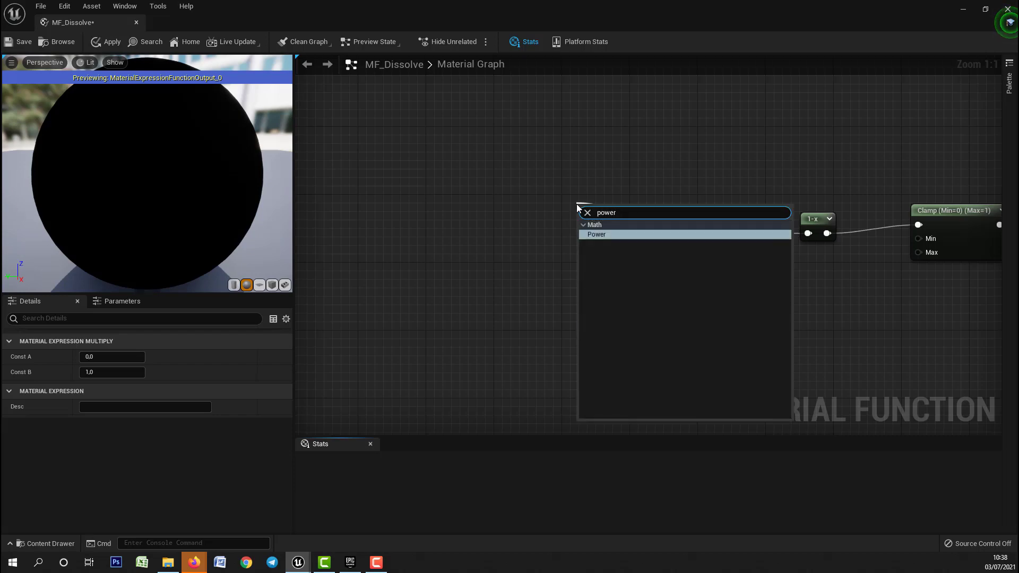
key("Return")
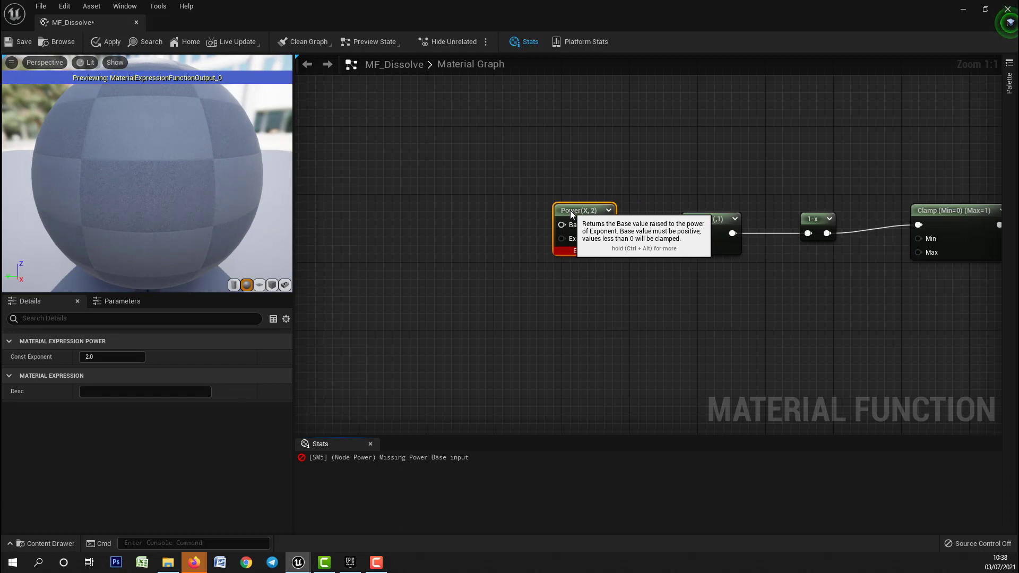
left_click(646, 285)
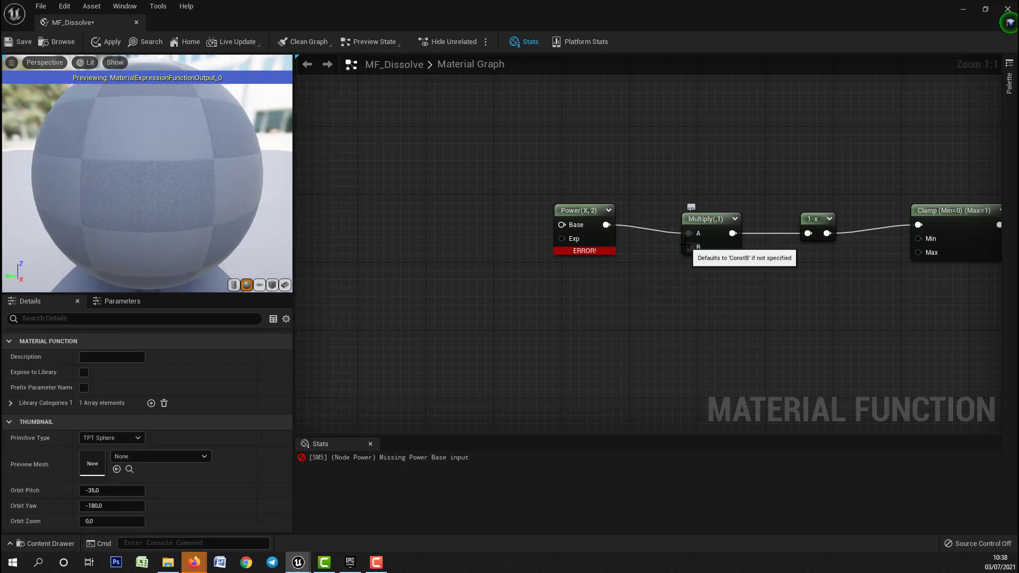
left_click_drag(688, 247, 595, 318)
Step: Add a BoxMask-3D node feeding Multiply's B input
type("boxma")
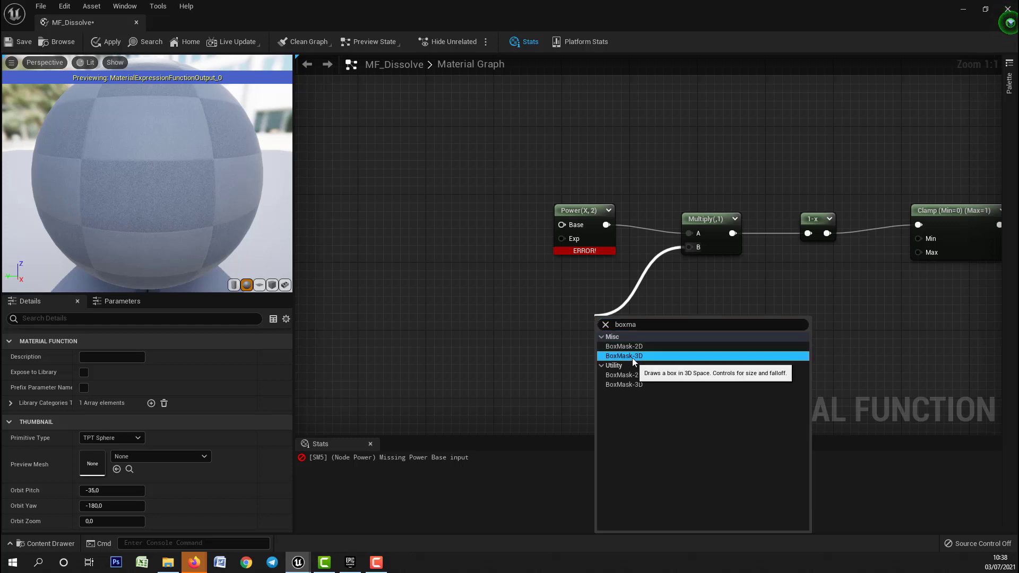
left_click(631, 356)
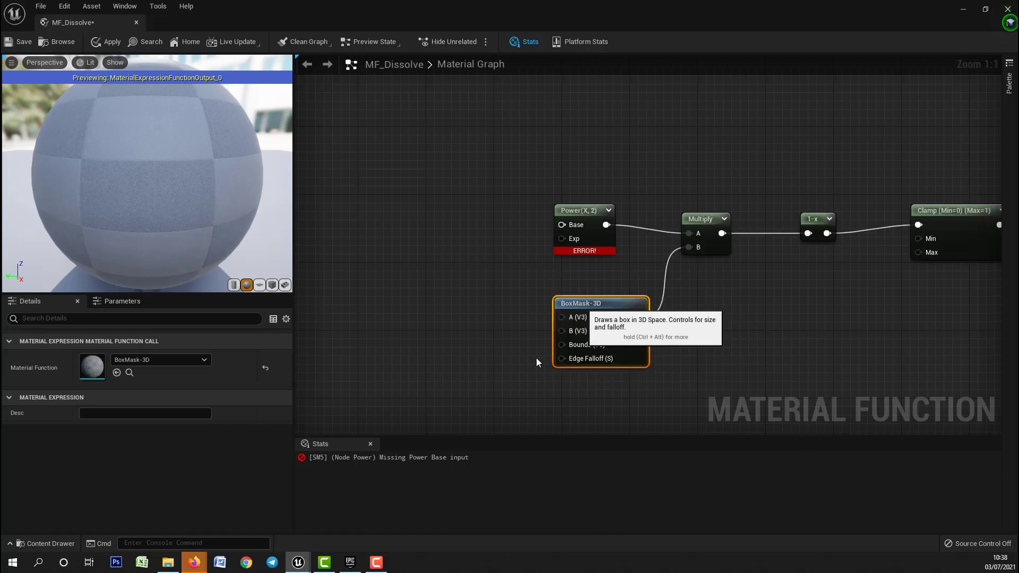
scroll(502, 321, "down", 4)
right_click_drag(599, 303, 523, 274)
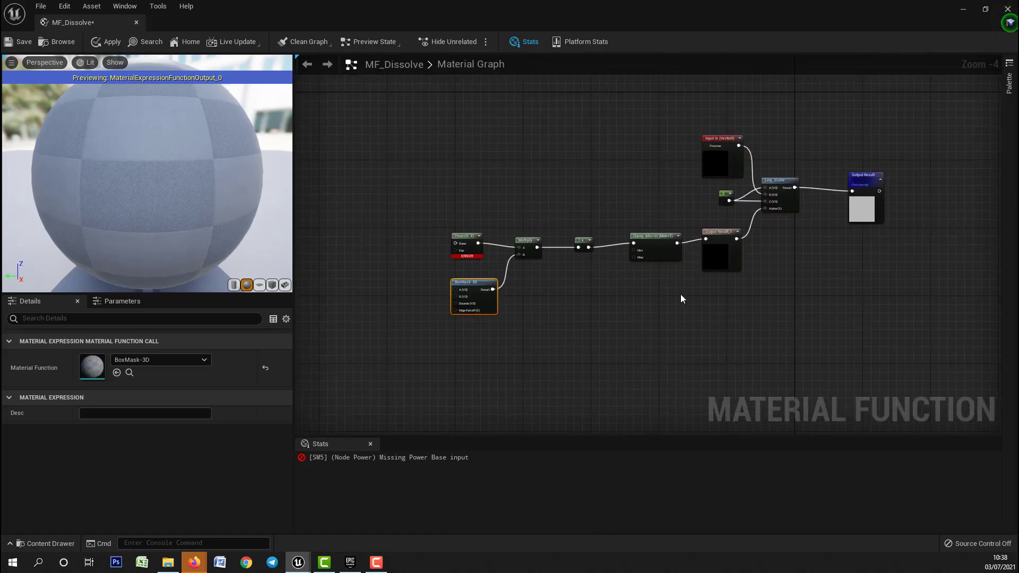
left_click_drag(709, 241, 710, 240)
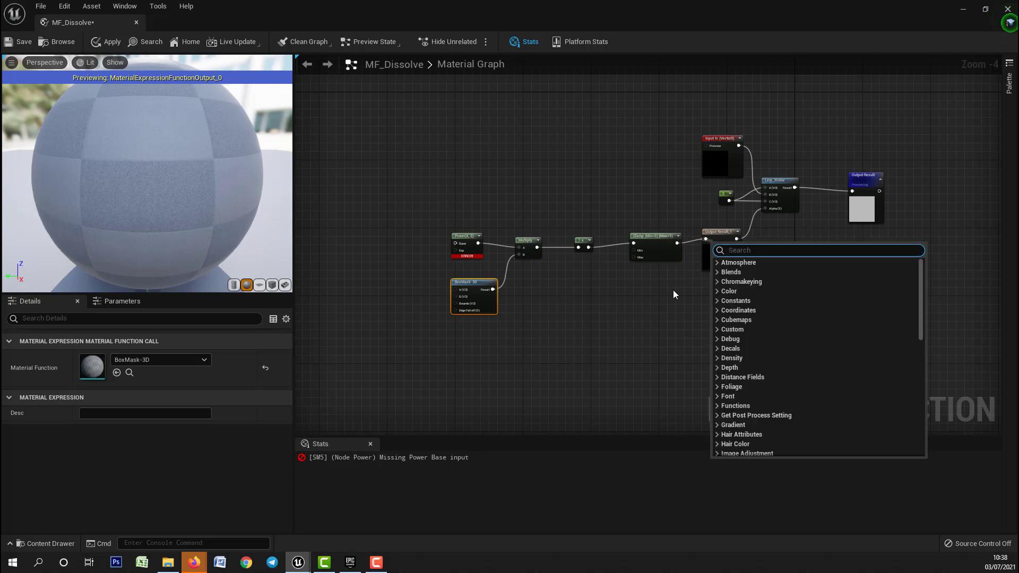
left_click(673, 289)
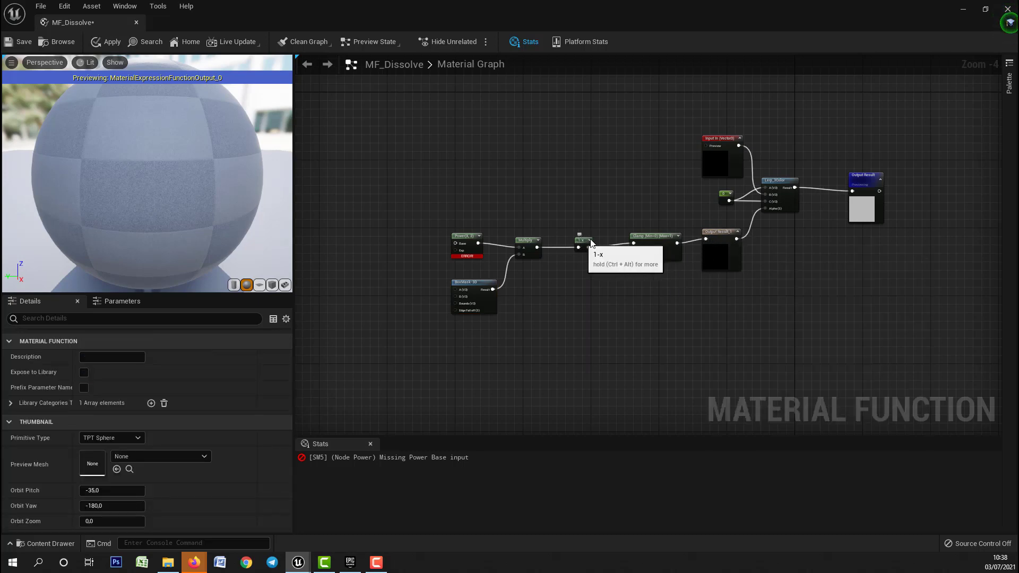
Step: Space out the graph by moving 1-x and the Power, Multiply and BoxMask-3D nodes right
left_click_drag(582, 240, 604, 237)
left_click_drag(451, 220, 521, 277)
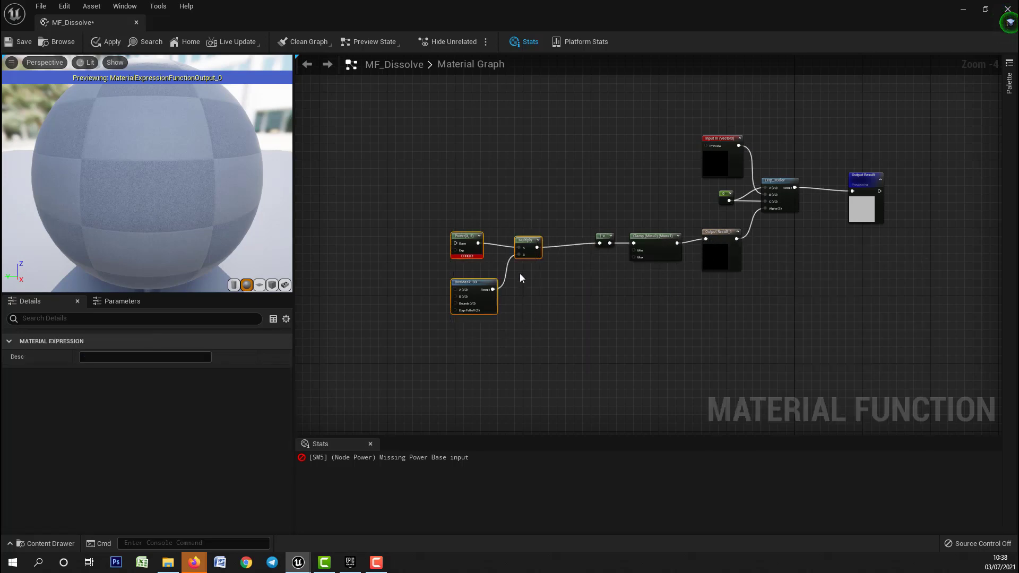
left_click_drag(524, 237, 568, 240)
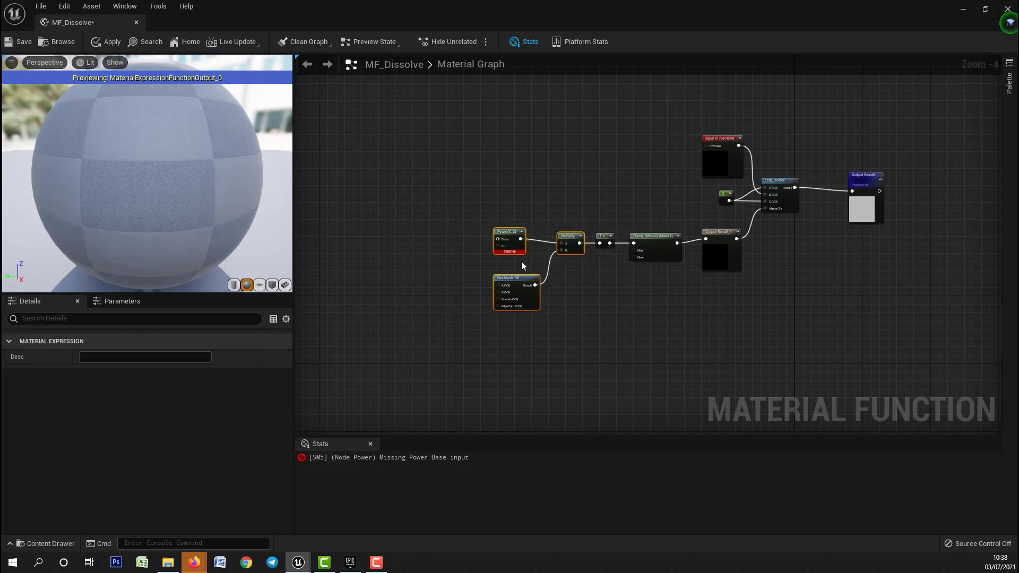
scroll(523, 264, "up", 2)
right_click_drag(669, 229, 614, 242)
scroll(503, 357, "up", 2)
right_click_drag(503, 357, 589, 321)
right_click_drag(470, 368, 575, 419)
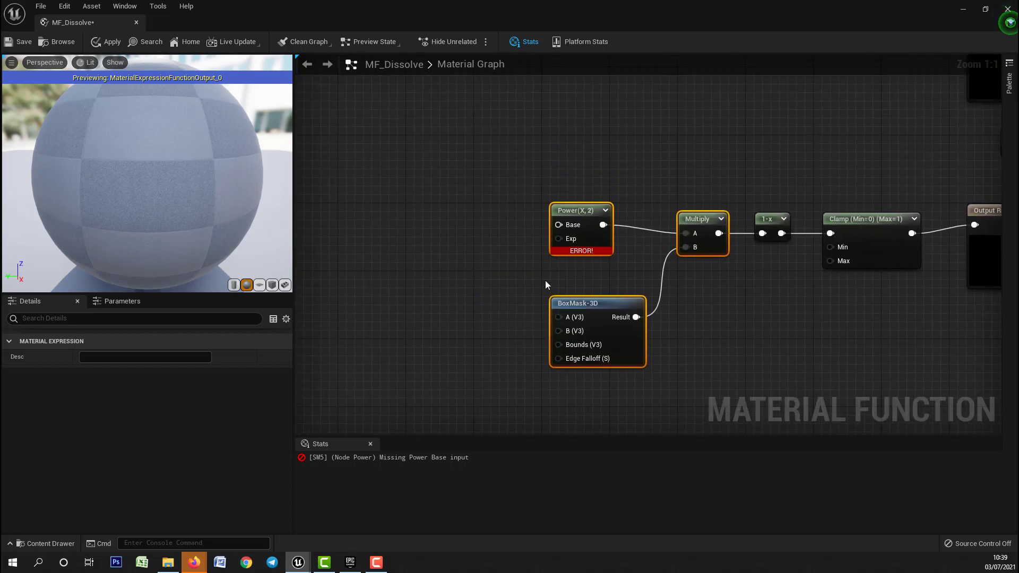
Step: Begin wiring a new connection from the Power node's Base input
left_click_drag(556, 225, 422, 159)
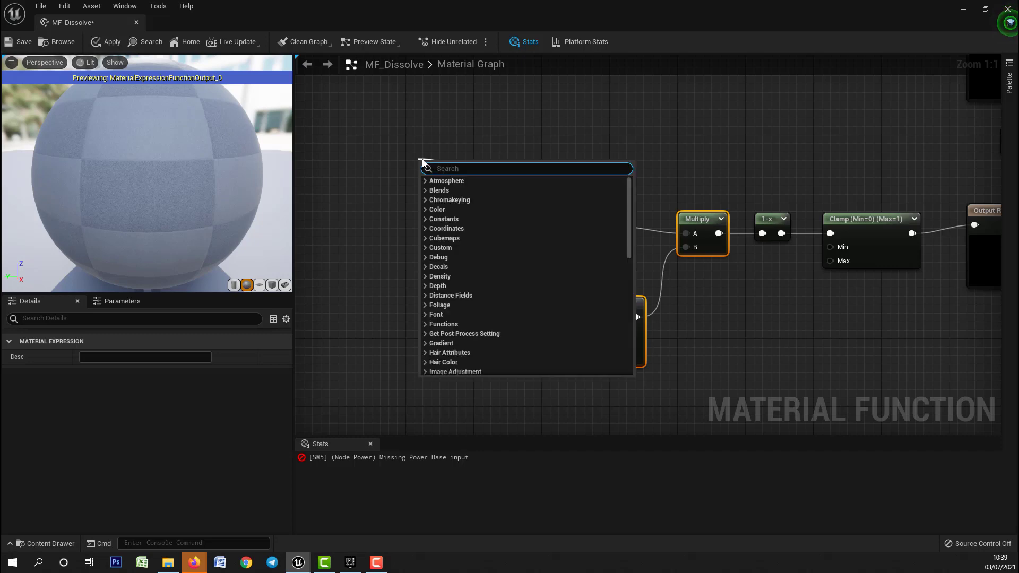
left_click(710, 151)
scroll(589, 244, "down", 4)
right_click_drag(730, 250, 577, 266)
scroll(722, 218, "up", 4)
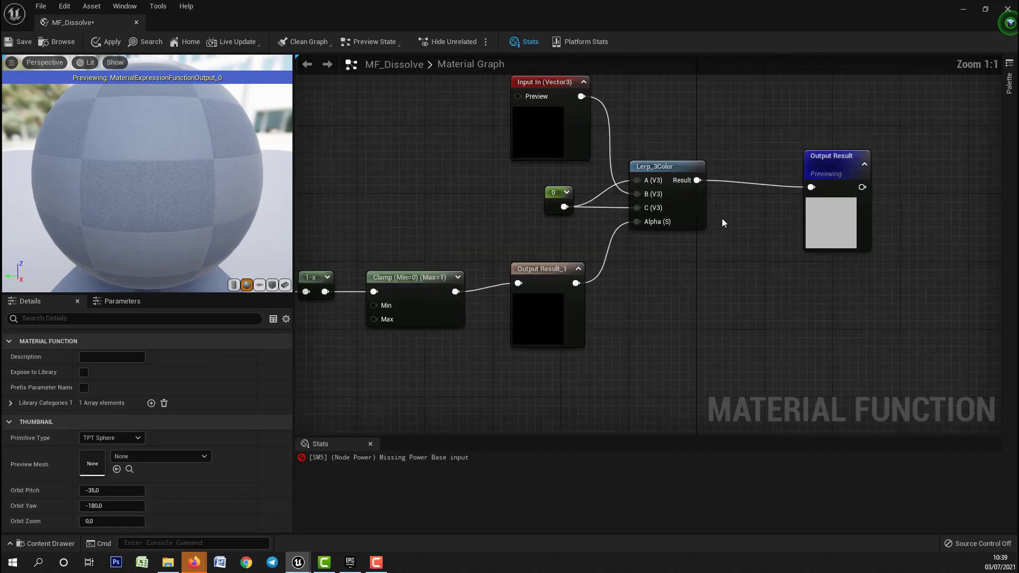
right_click_drag(452, 335, 763, 275)
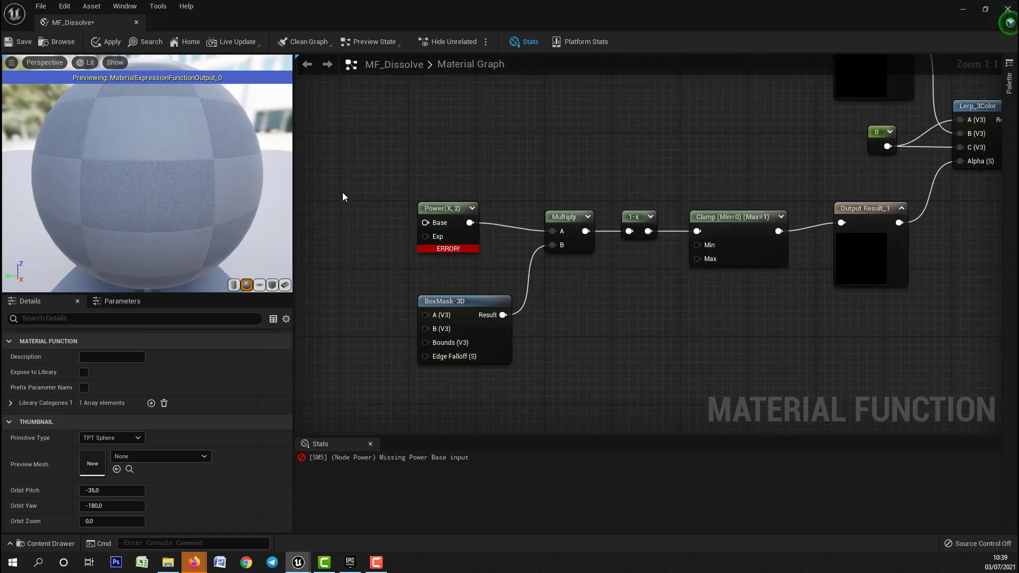
right_click_drag(362, 355, 509, 380)
left_click_drag(573, 246, 469, 187)
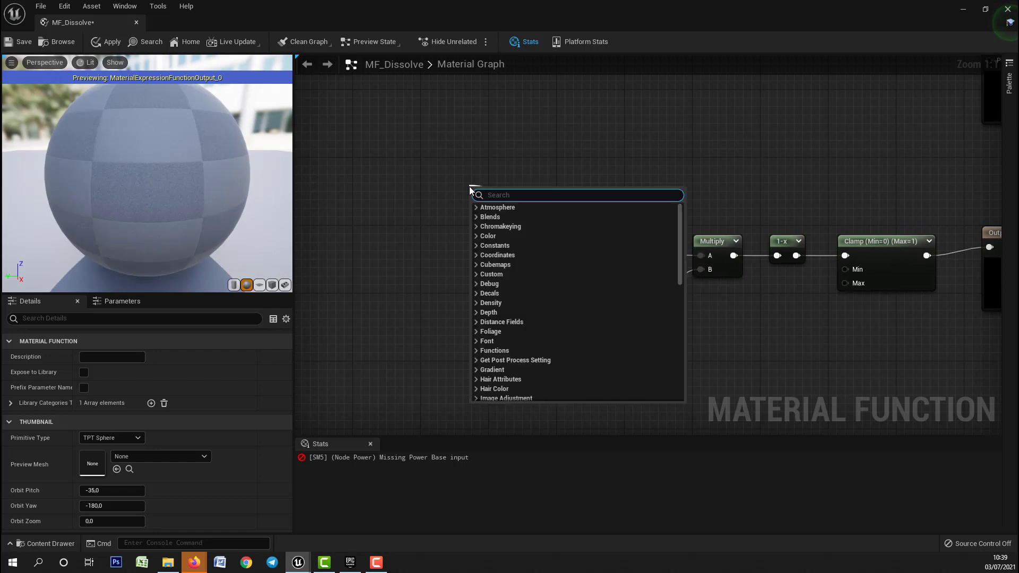
Step: Add a function input from Power's Base pin and name it In_Texture
type("function")
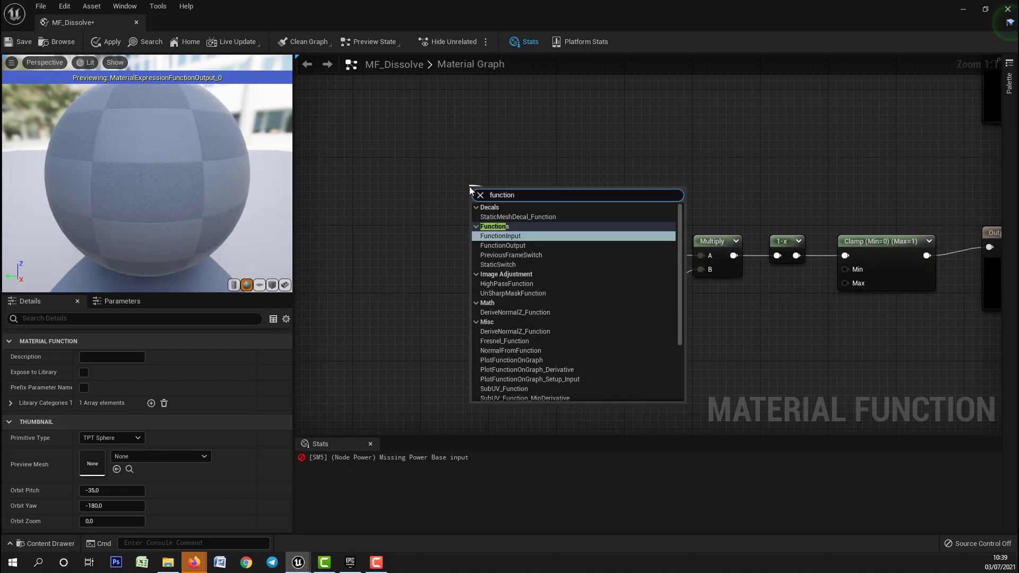
type(" in")
key("Return")
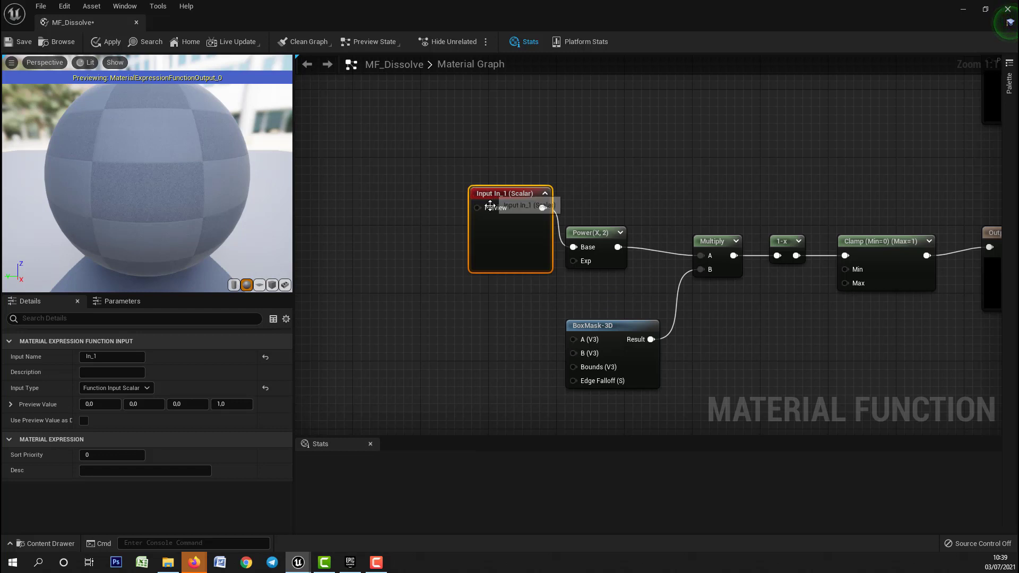
left_click_drag(501, 198, 445, 160)
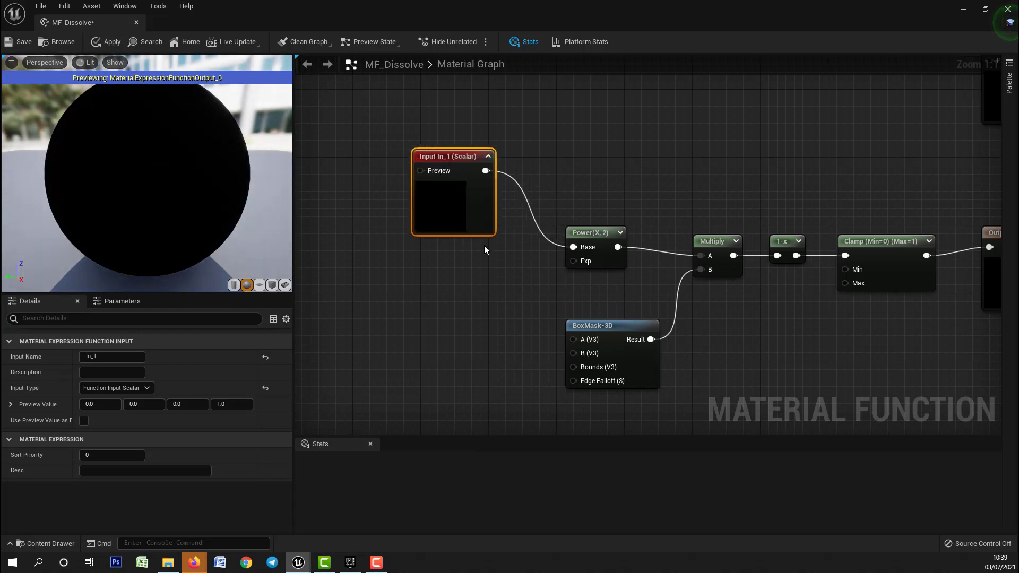
left_click(117, 357)
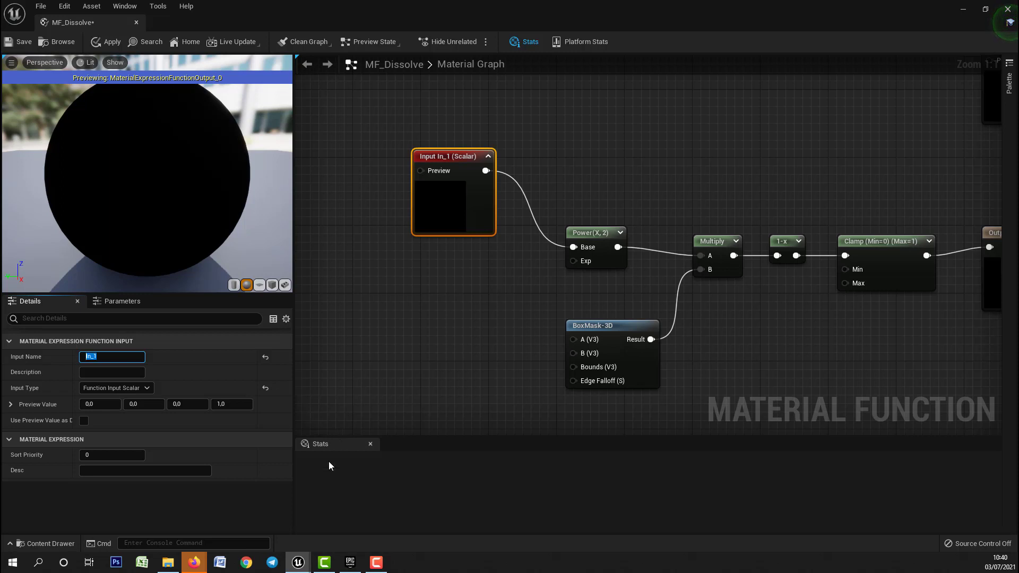
left_click(105, 356)
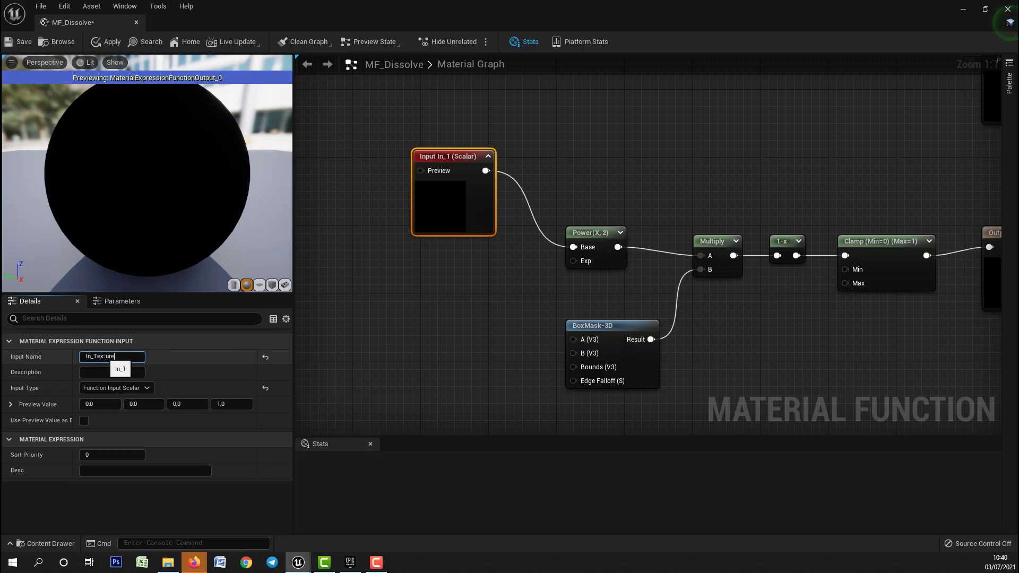
key("Return")
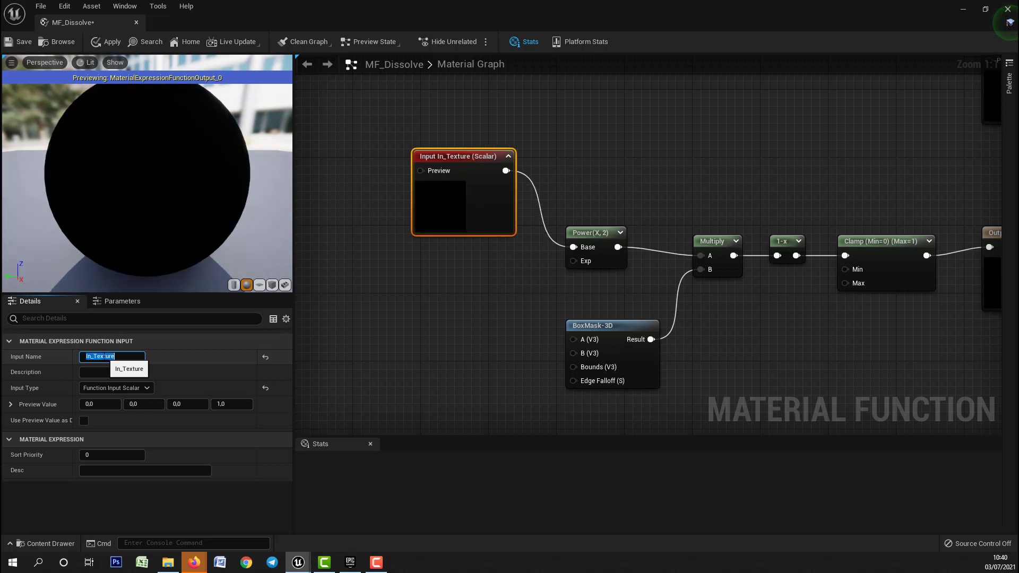
Step: Duplicate In_Texture, wire the copy into Power's Exp pin and rename it In_TexPower
right_click_drag(465, 317, 418, 215)
key("ctrl+d")
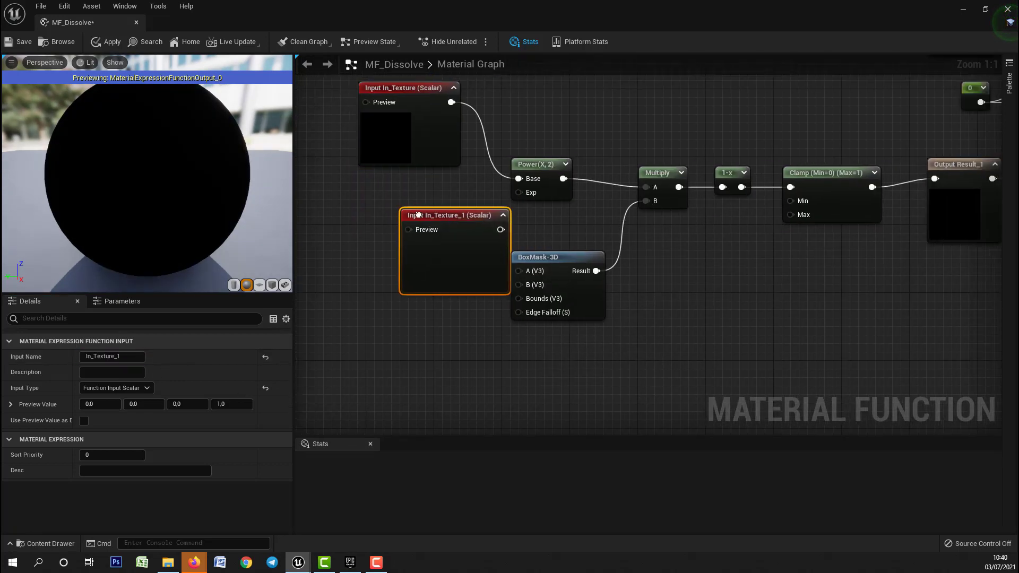
left_click_drag(418, 215, 376, 207)
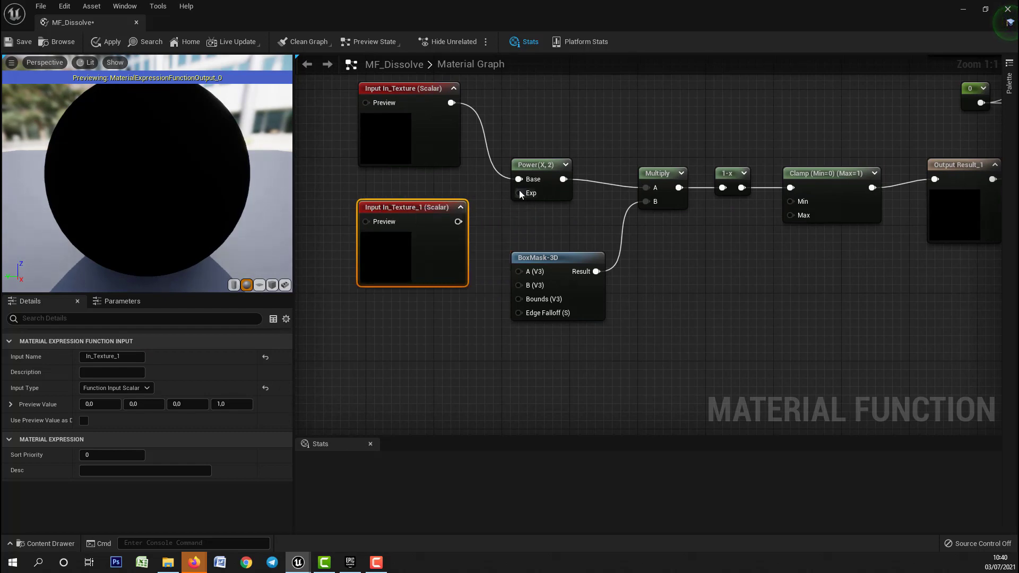
left_click_drag(519, 193, 459, 221)
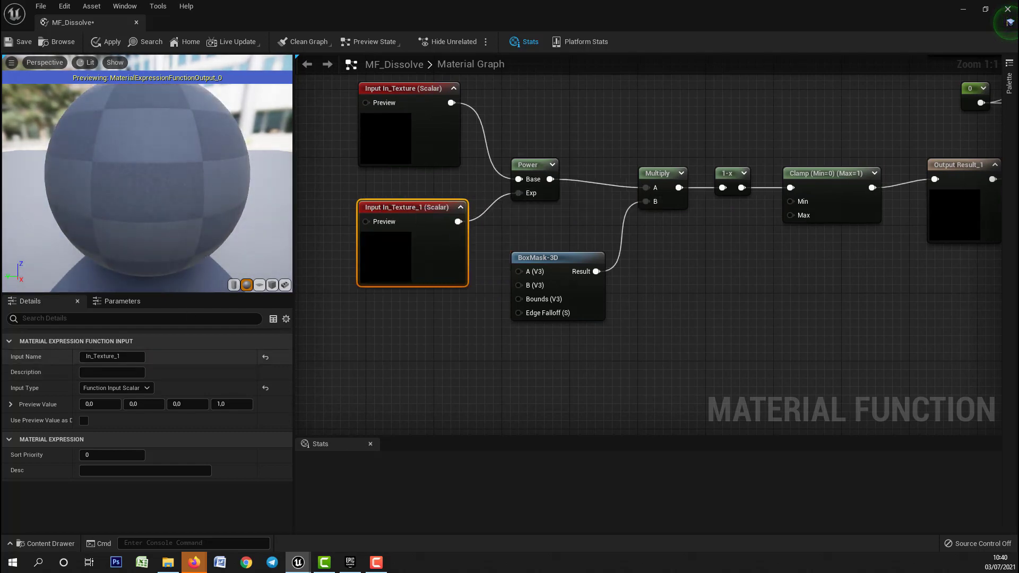
left_click_drag(121, 356, 107, 356)
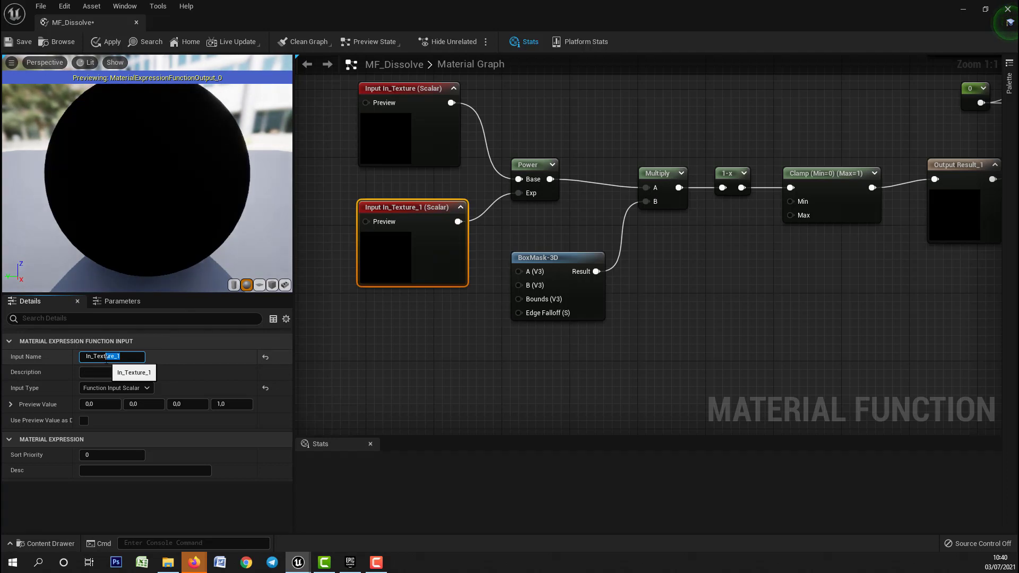
key("BackSpace")
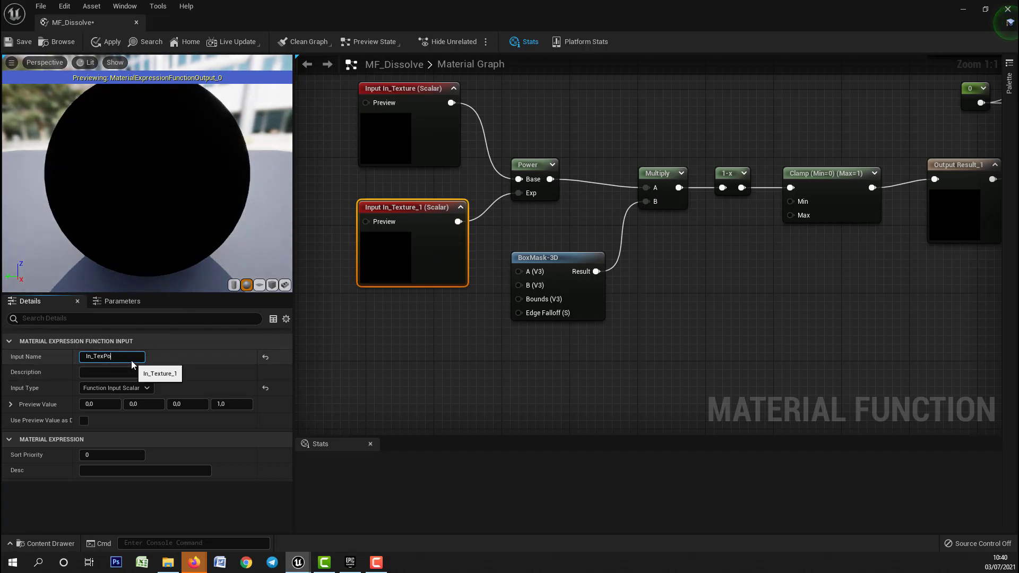
type("Power")
key("Return")
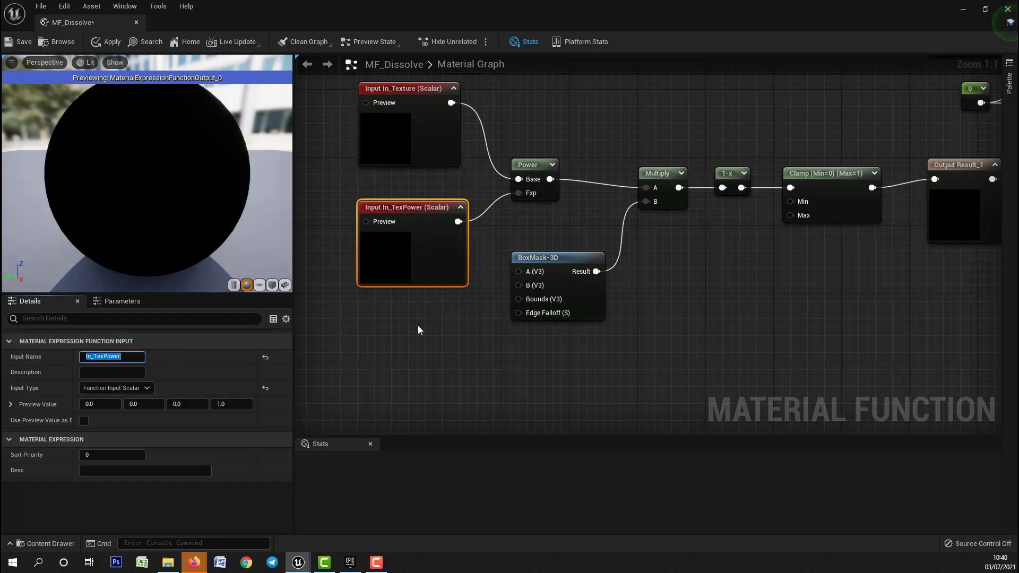
scroll(418, 326, "down", 4)
left_click_drag(380, 174, 394, 314)
Step: Copy and paste the In_Texture and In_TexPower inputs, placing the copies below In_TexPower
right_click_drag(401, 336, 391, 230)
key("ctrl+c")
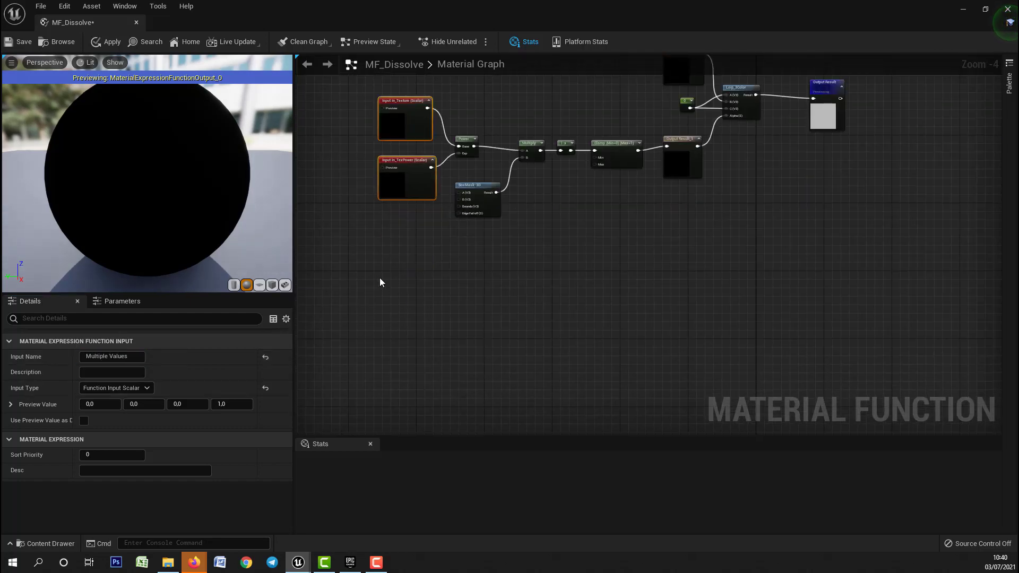
key("ctrl+v")
left_click_drag(404, 266, 403, 231)
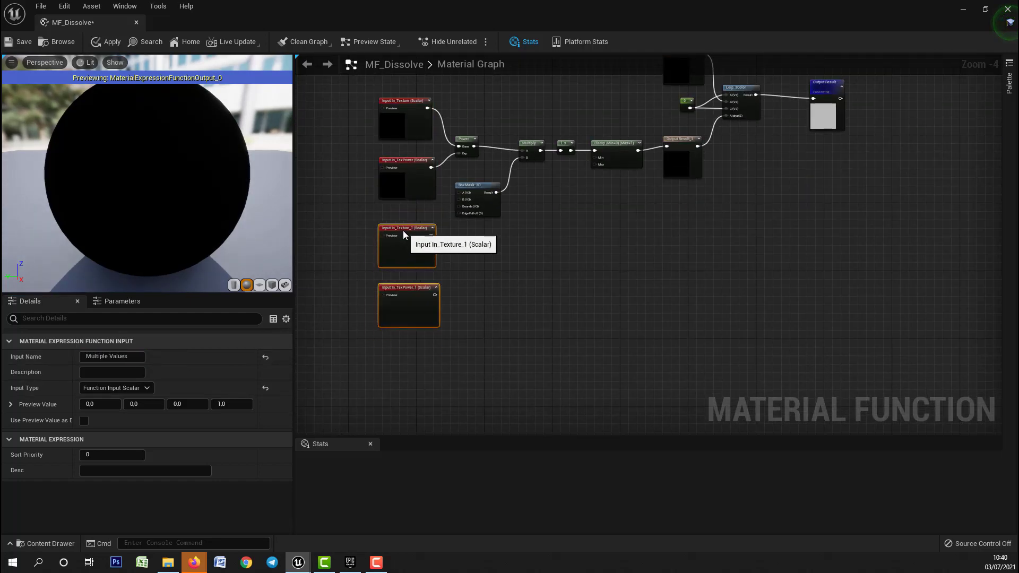
scroll(451, 197, "up", 4)
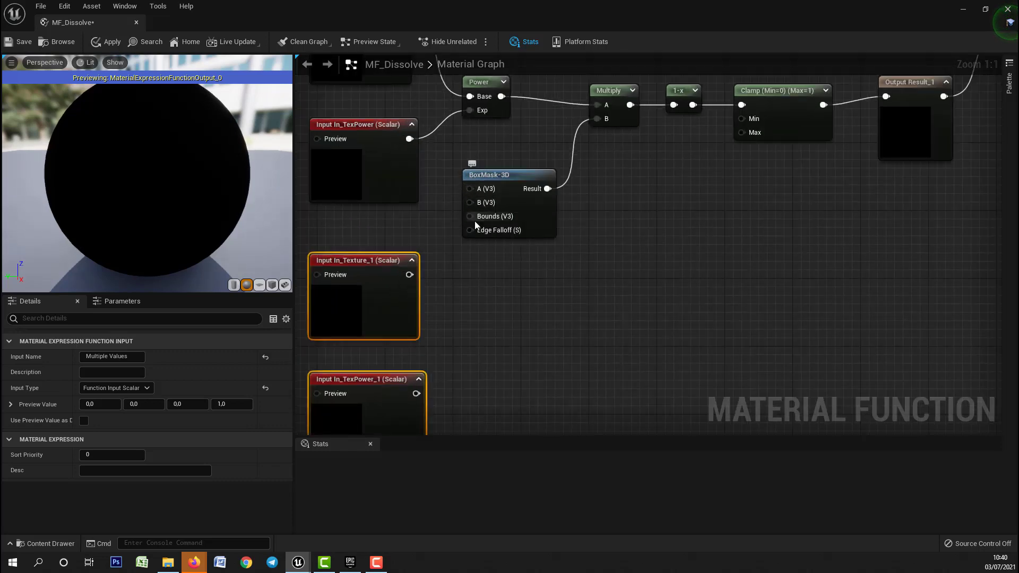
scroll(552, 249, "down", 6)
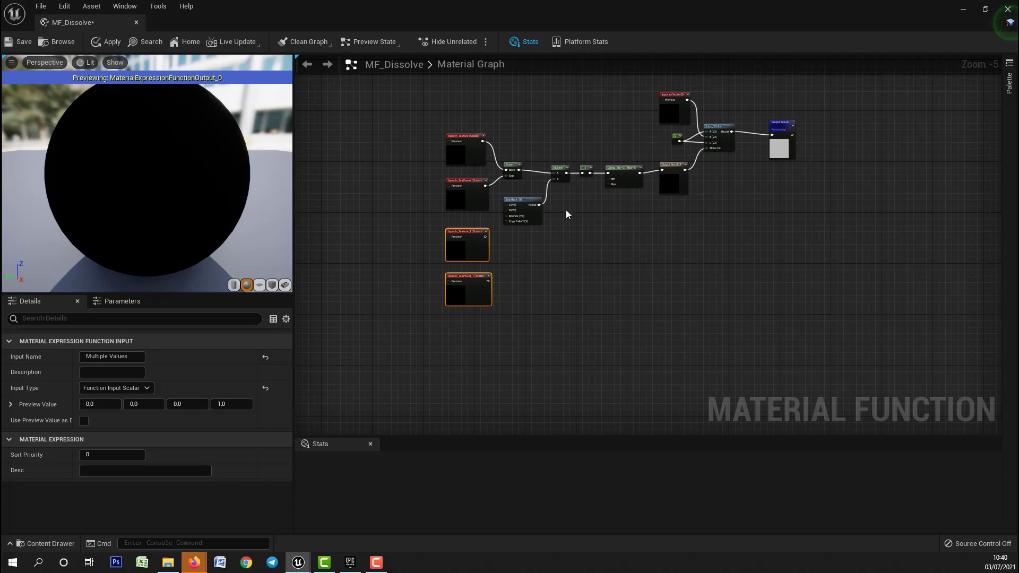
scroll(566, 211, "up", 2)
scroll(708, 166, "down", 2)
scroll(592, 176, "up", 2)
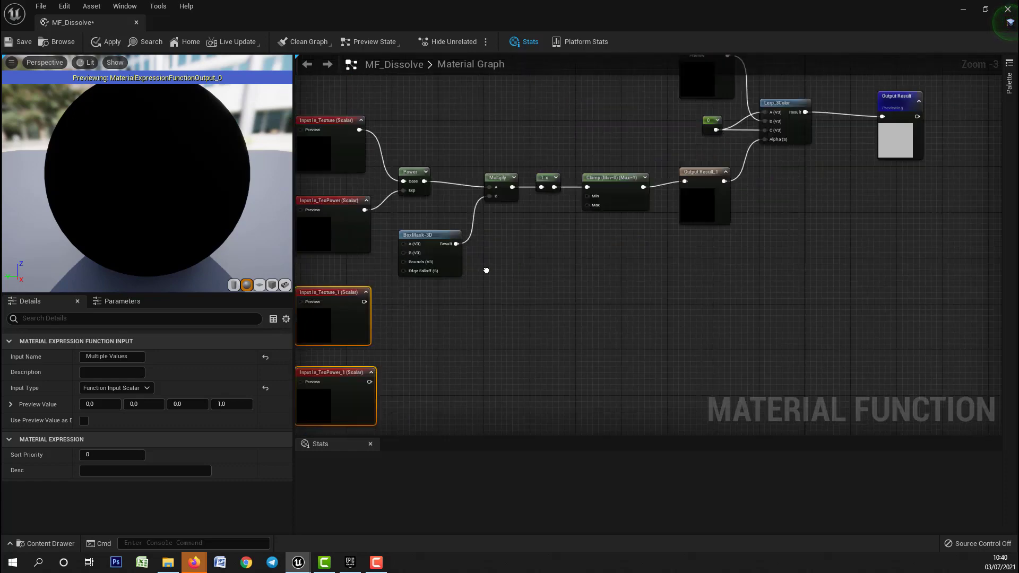
right_click_drag(592, 180, 596, 268)
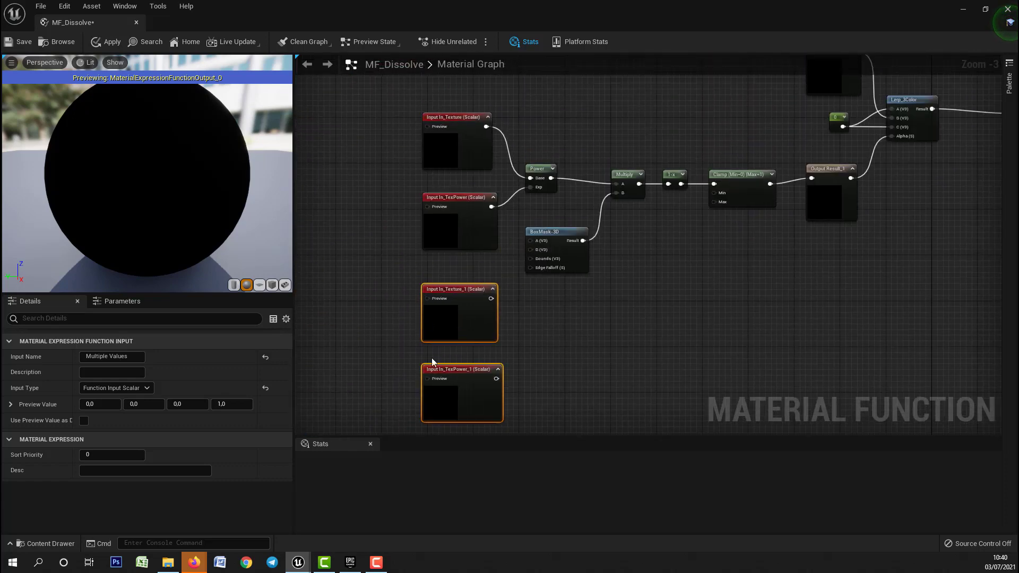
scroll(562, 323, "up", 3)
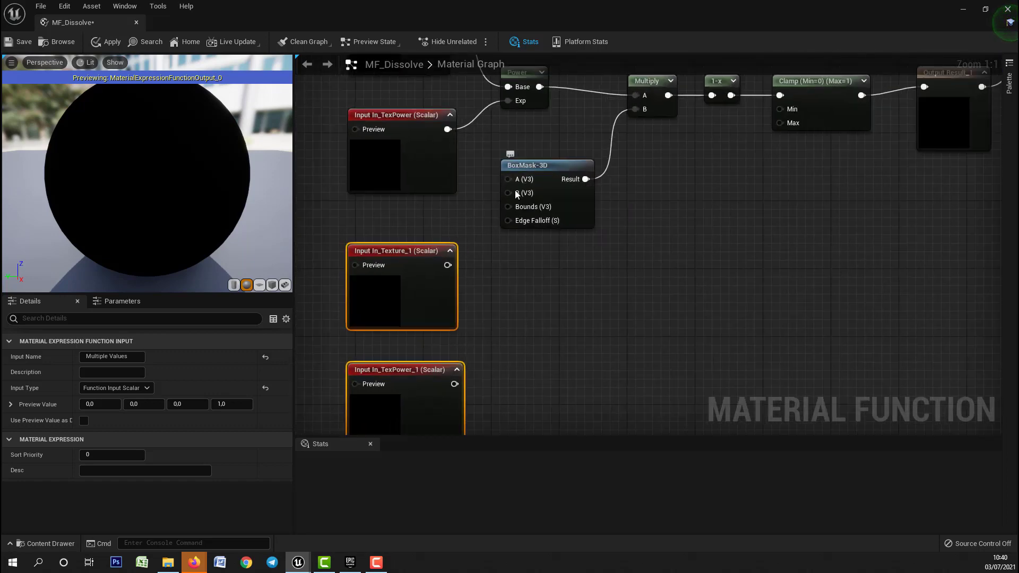
right_click_drag(540, 148, 540, 278)
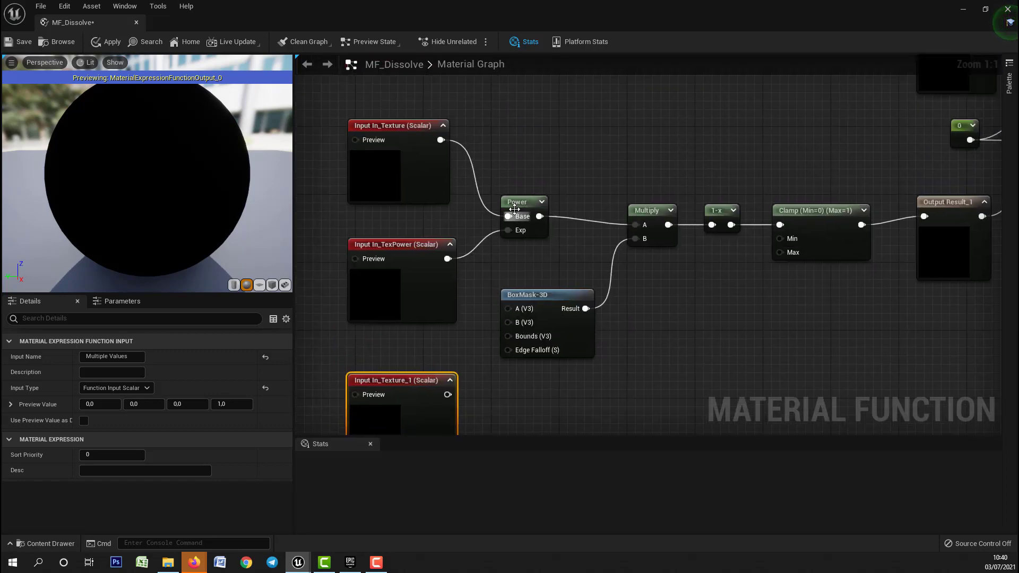
right_click_drag(480, 376, 532, 311)
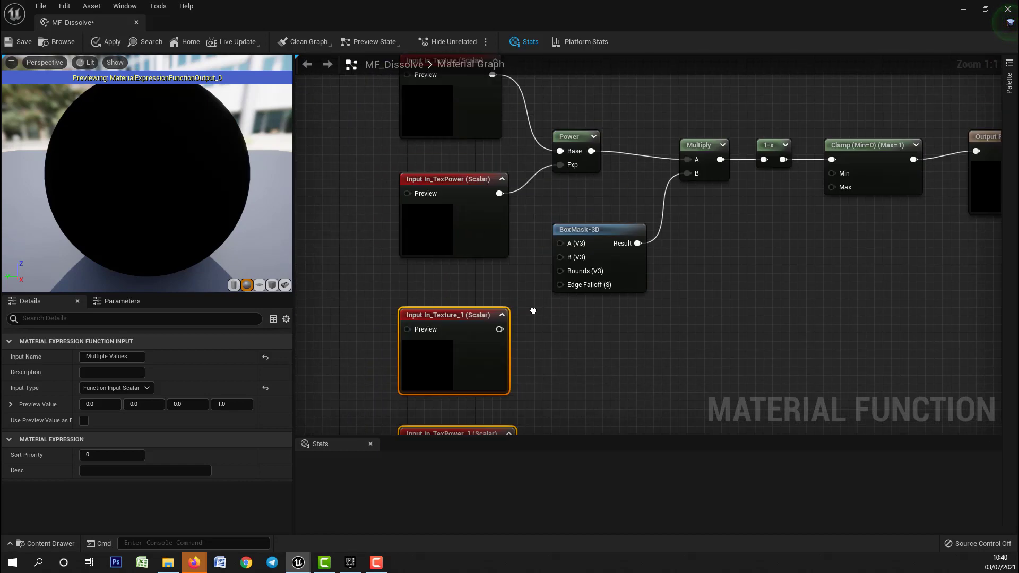
scroll(465, 211, "down", 3)
right_click_drag(468, 355, 440, 360)
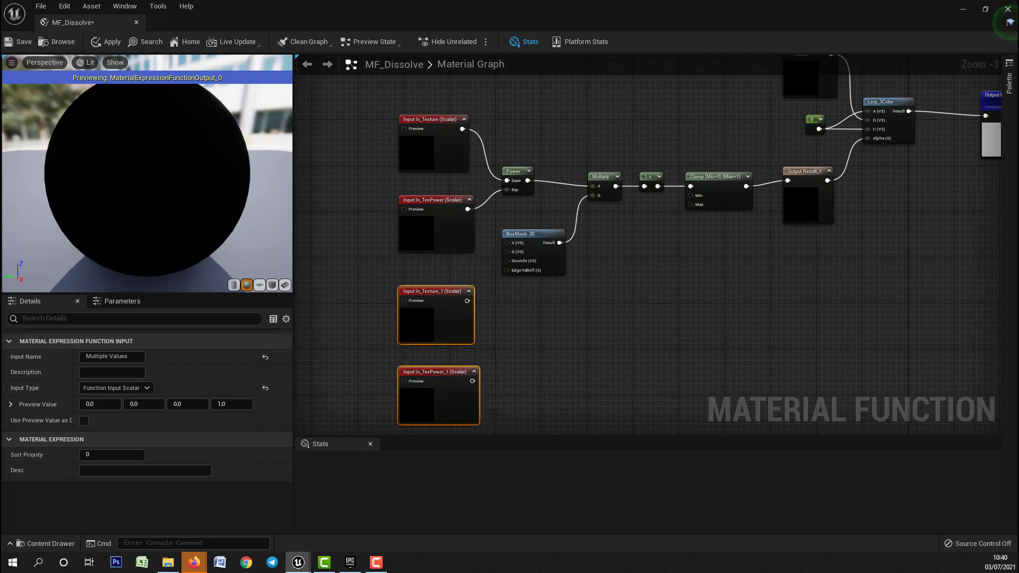
right_click_drag(528, 334, 510, 287)
scroll(458, 210, "up", 3)
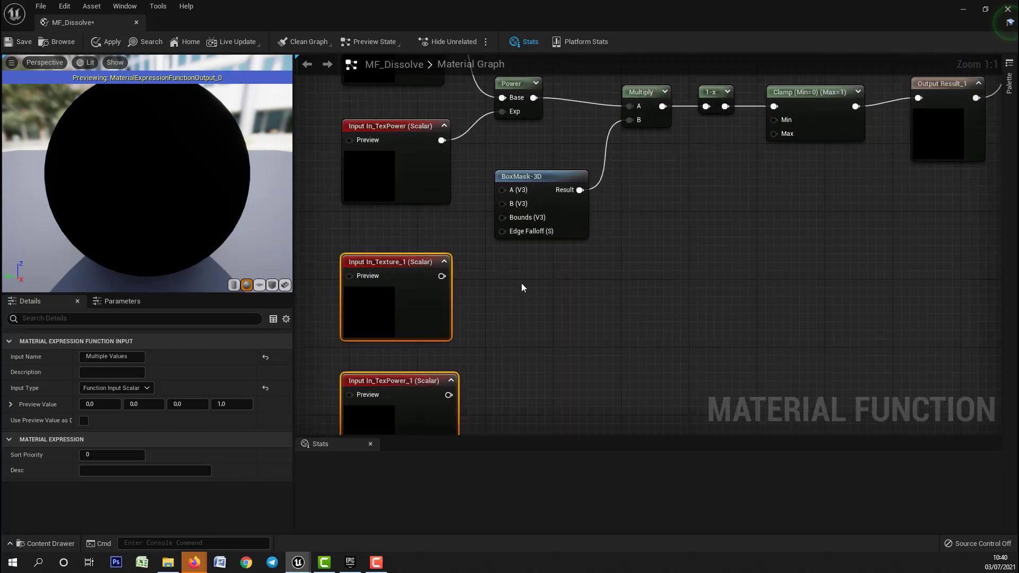
Step: Rename the In_Texture_1 copy to Input_Loc1
left_click(447, 207)
left_click(398, 269)
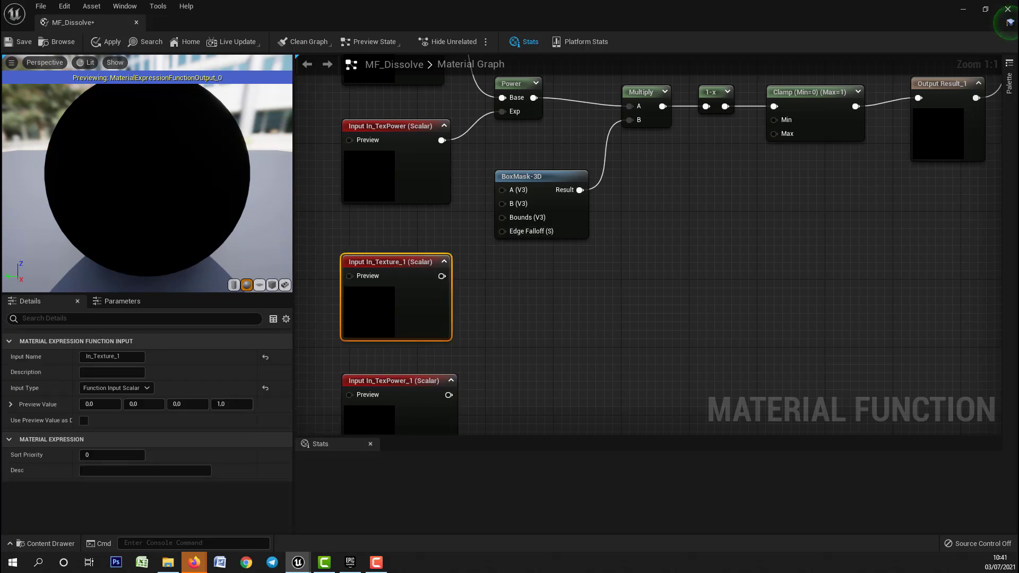
left_click(124, 356)
left_click(121, 357)
left_click_drag(121, 356, 94, 357)
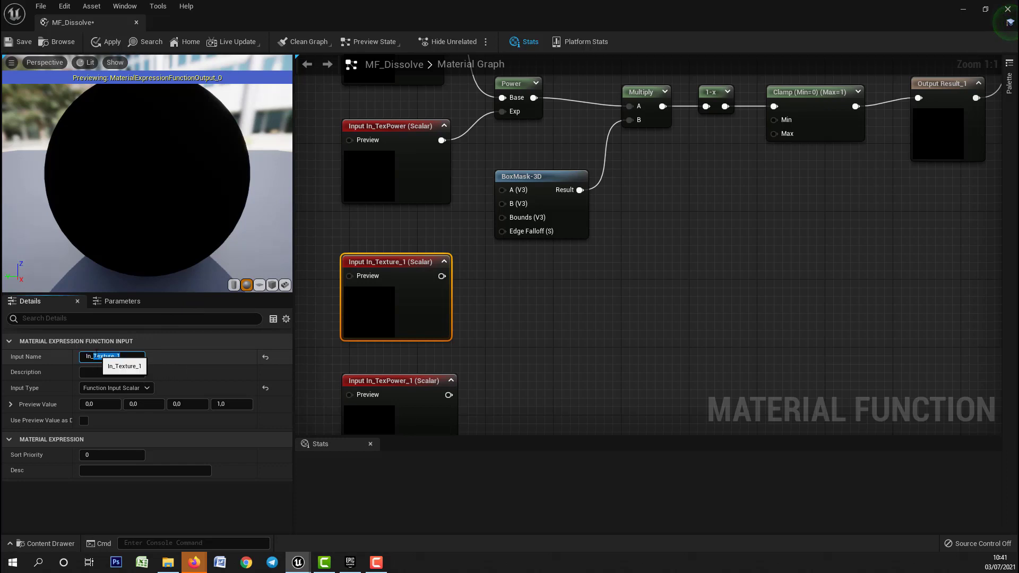
type("p")
type("ut_Loc1")
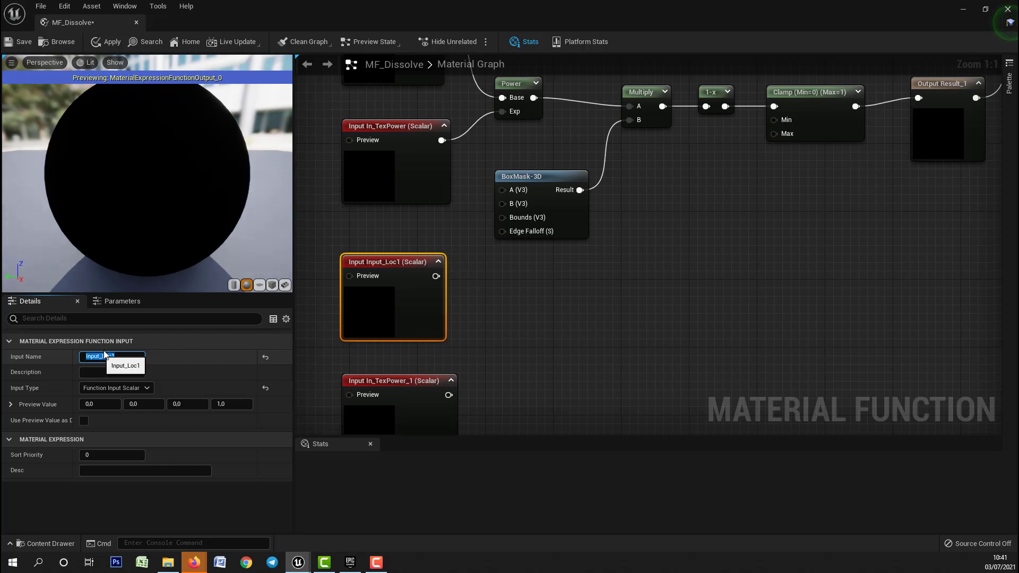
key("Return")
Step: Rename the In_TexPower_1 copy to Input_Loc2
right_click_drag(493, 316, 512, 234)
left_click(416, 267)
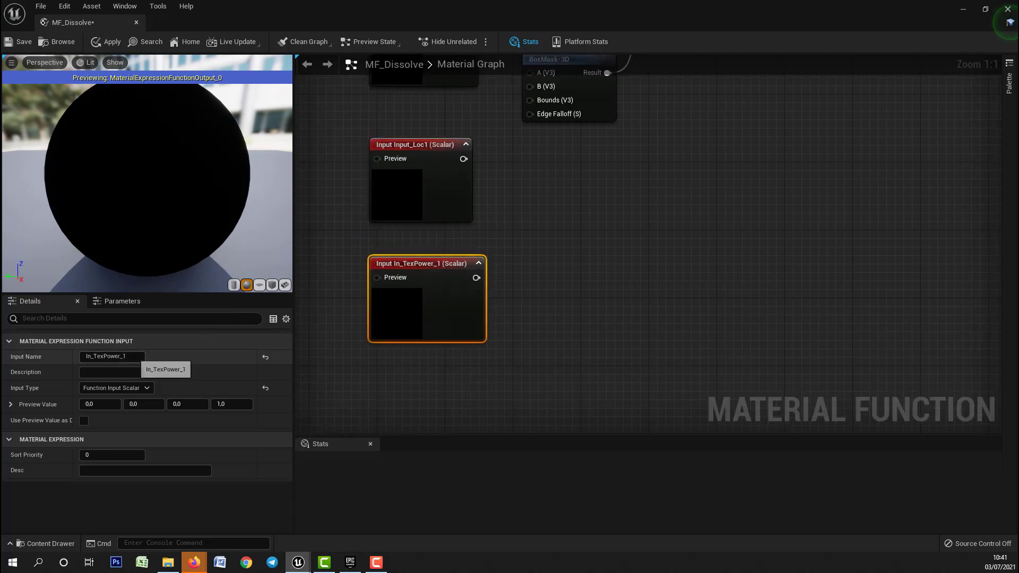
left_click_drag(127, 356, 93, 363)
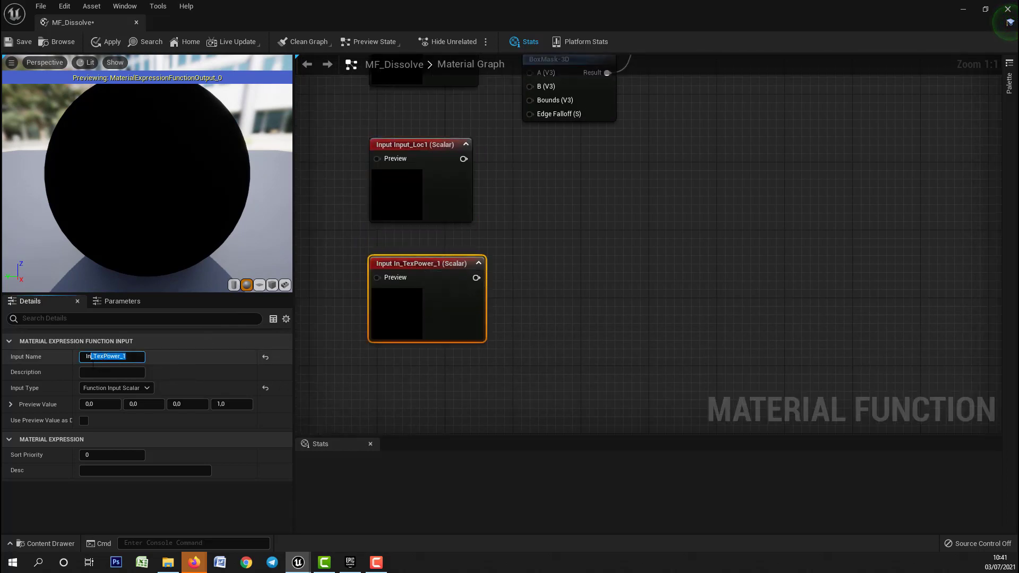
type("put_Loc2")
key("Return")
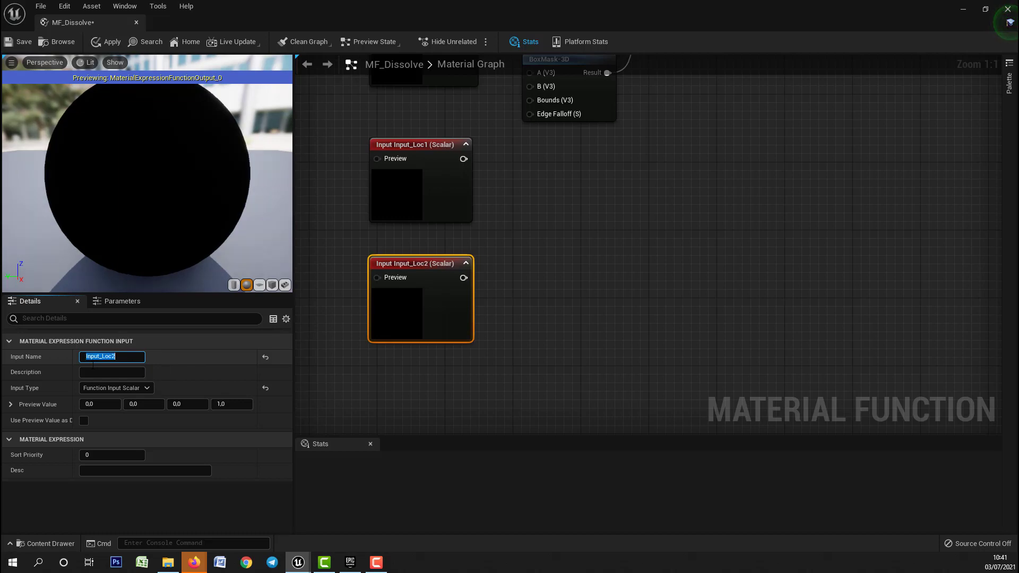
left_click(528, 253)
scroll(414, 326, "down", 5)
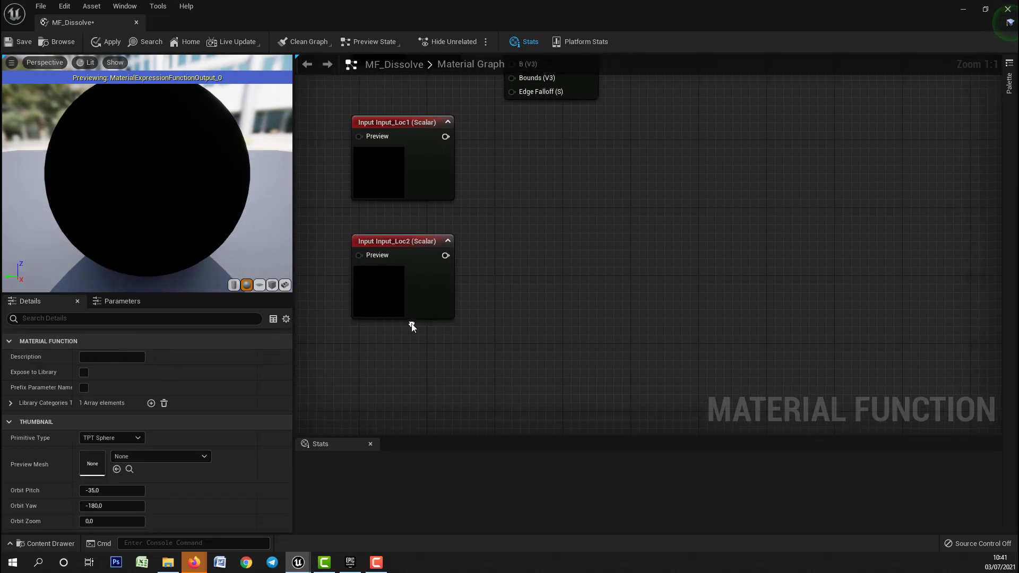
scroll(508, 254, "up", 2)
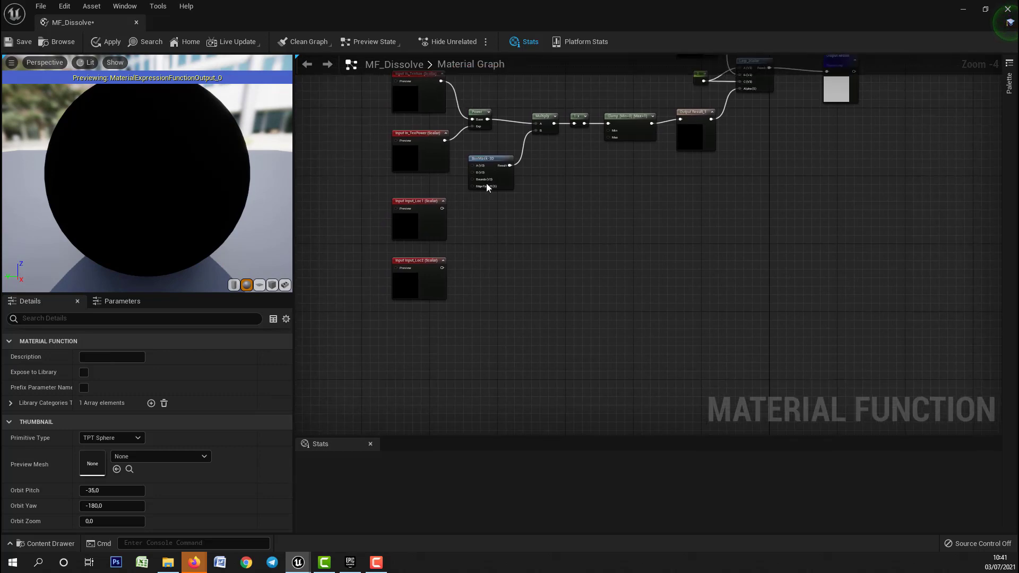
Step: Copy and paste Input_Loc1 and Input_Loc2, moving the duplicates below the originals
scroll(486, 183, "up", 2)
right_click_drag(481, 232, 536, 163)
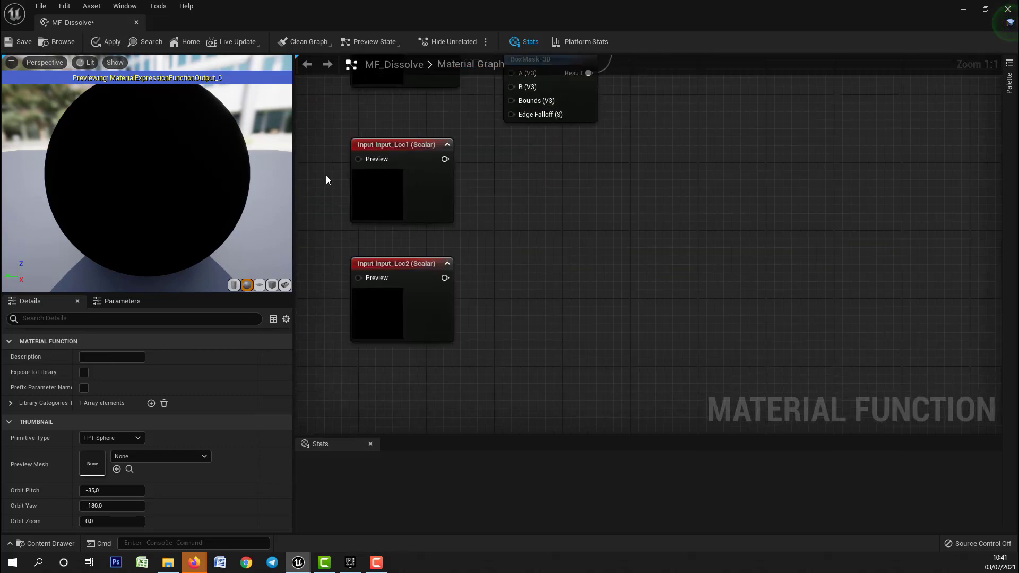
left_click_drag(326, 176, 418, 334)
right_click_drag(418, 370, 444, 228)
key("ctrl+c")
key("ctrl+v")
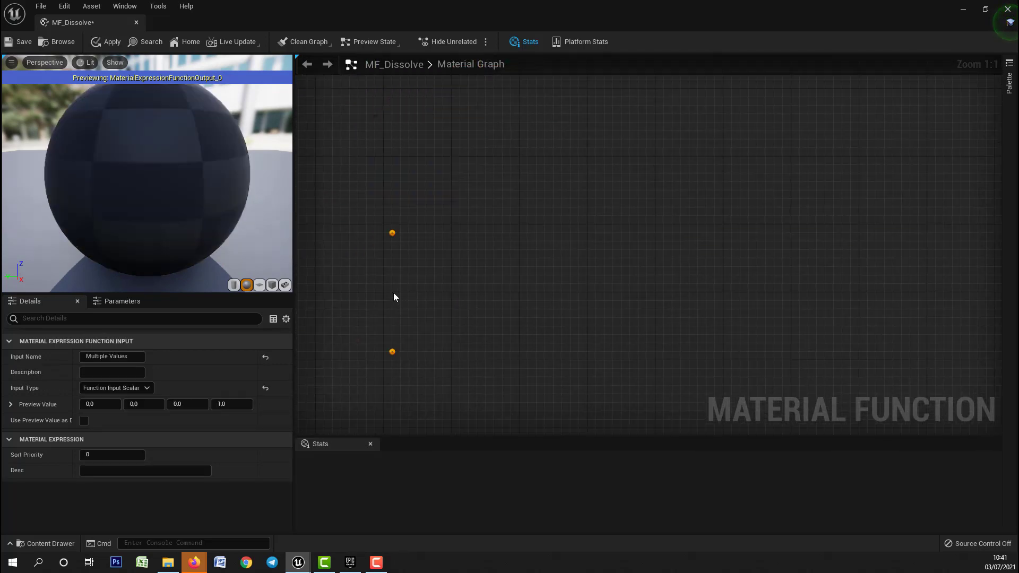
left_click_drag(452, 246, 435, 280)
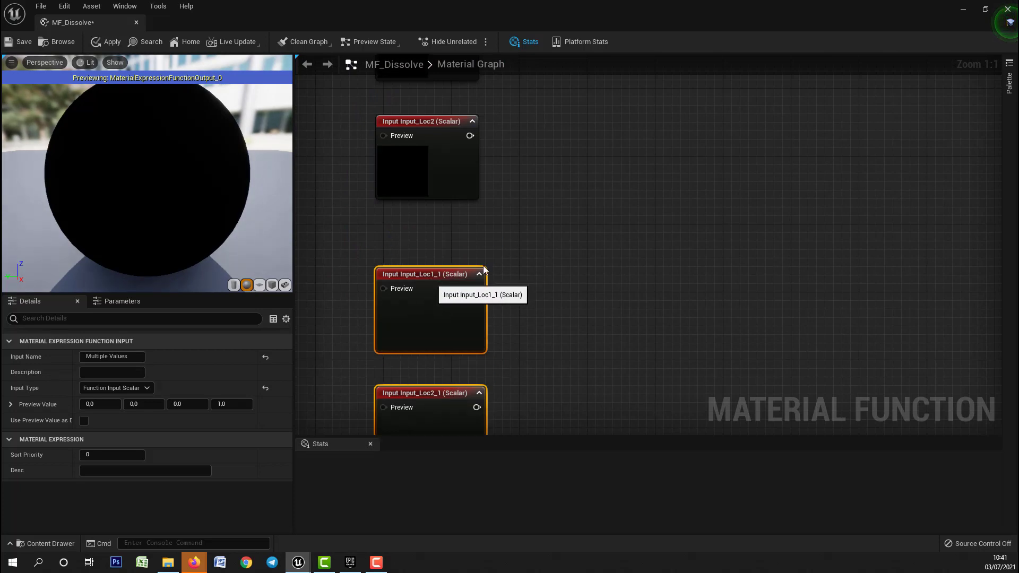
left_click(578, 243)
right_click_drag(518, 298, 566, 178)
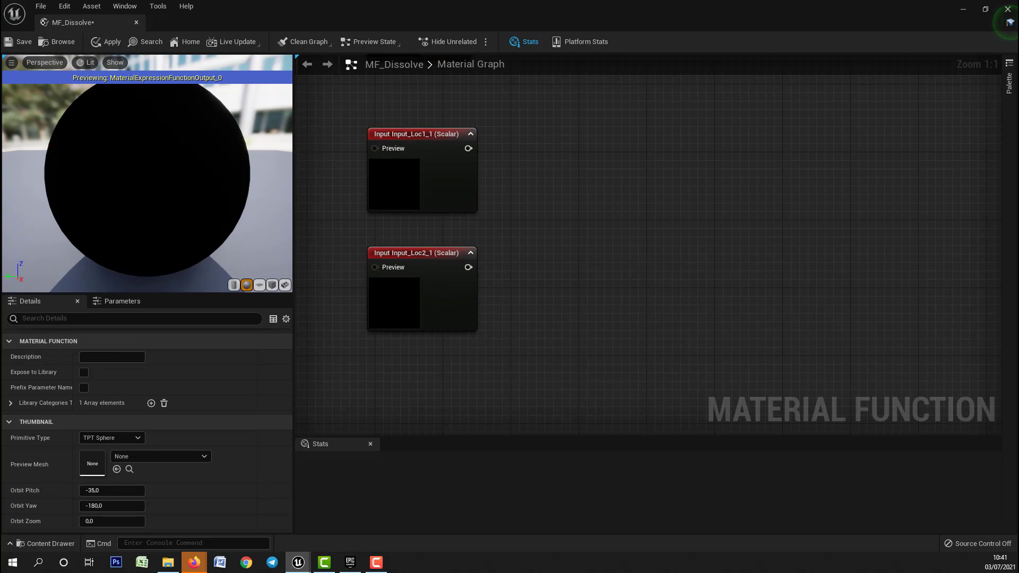
right_click_drag(588, 212, 581, 287)
Step: Rename the Input_Loc1_1 copy to InputBounds
left_click(435, 217)
right_click_drag(608, 174, 618, 210)
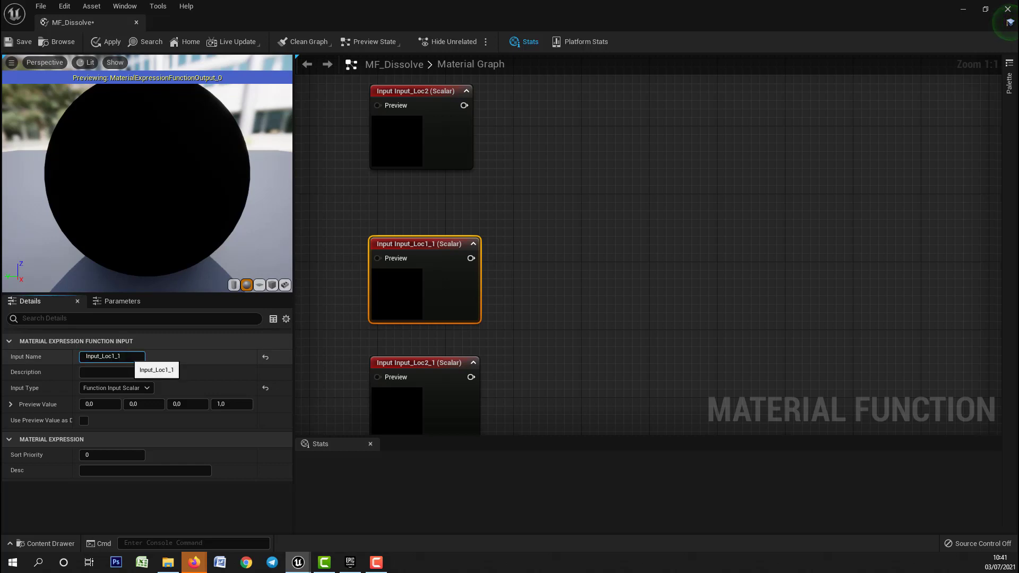
left_click(128, 357)
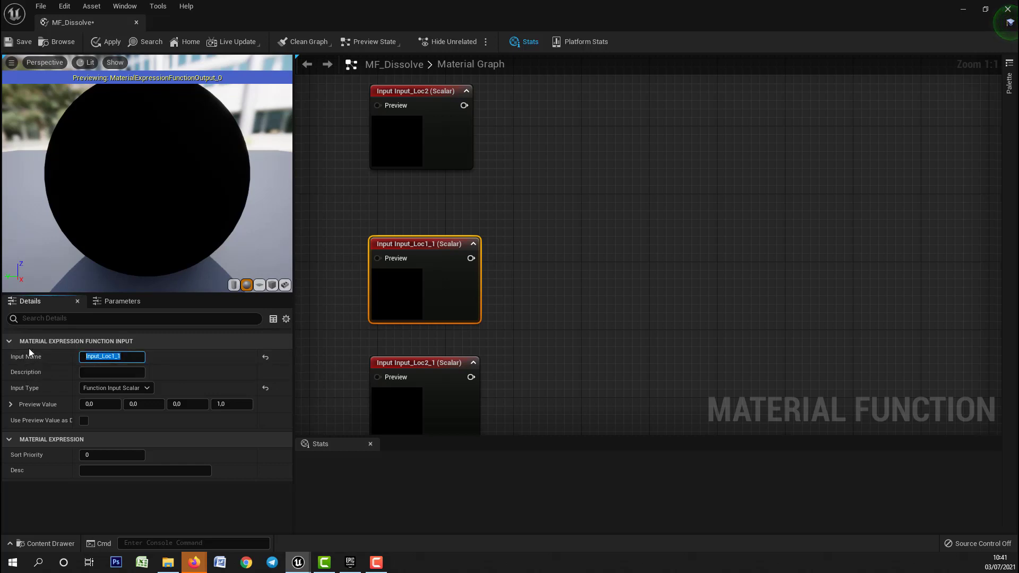
type("InputBounds")
key("Return")
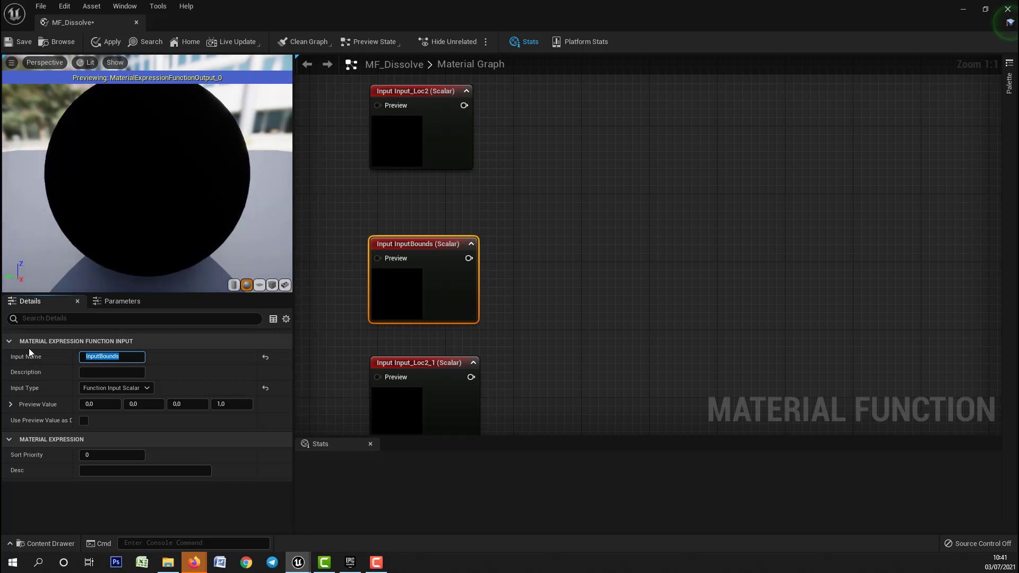
Step: Rename the Input_Loc2_1 copy to InputFalloff
left_click(436, 363)
left_click_drag(126, 357, 99, 363)
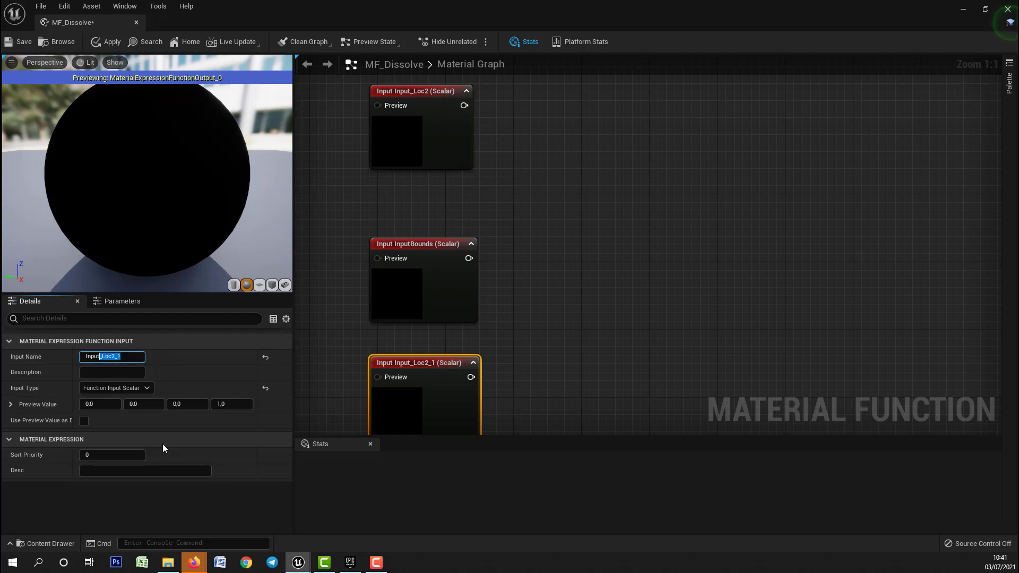
type("Falloff")
key("Return")
left_click(515, 299)
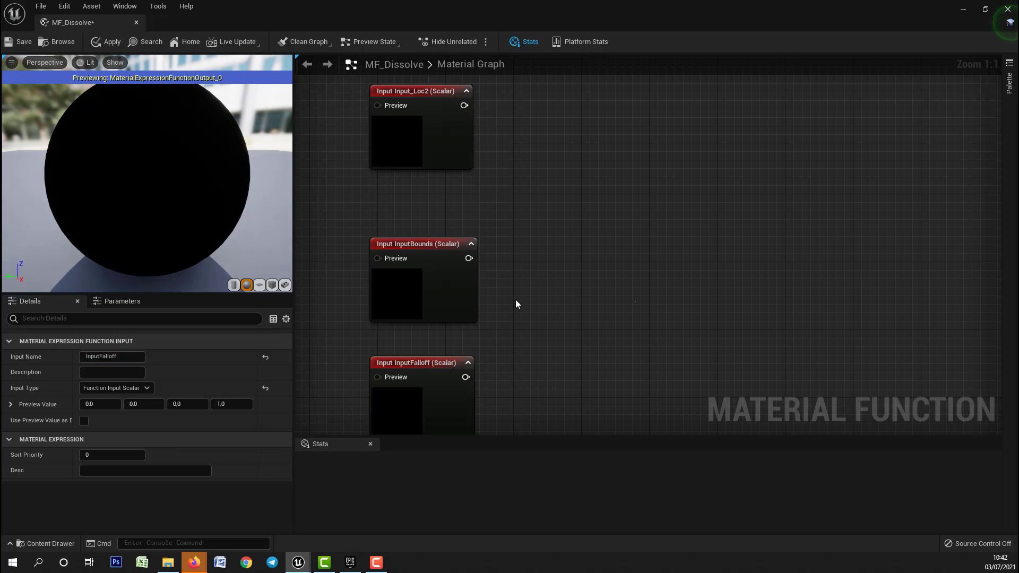
scroll(482, 325, "down", 4)
scroll(504, 291, "down", 2)
scroll(447, 311, "up", 2)
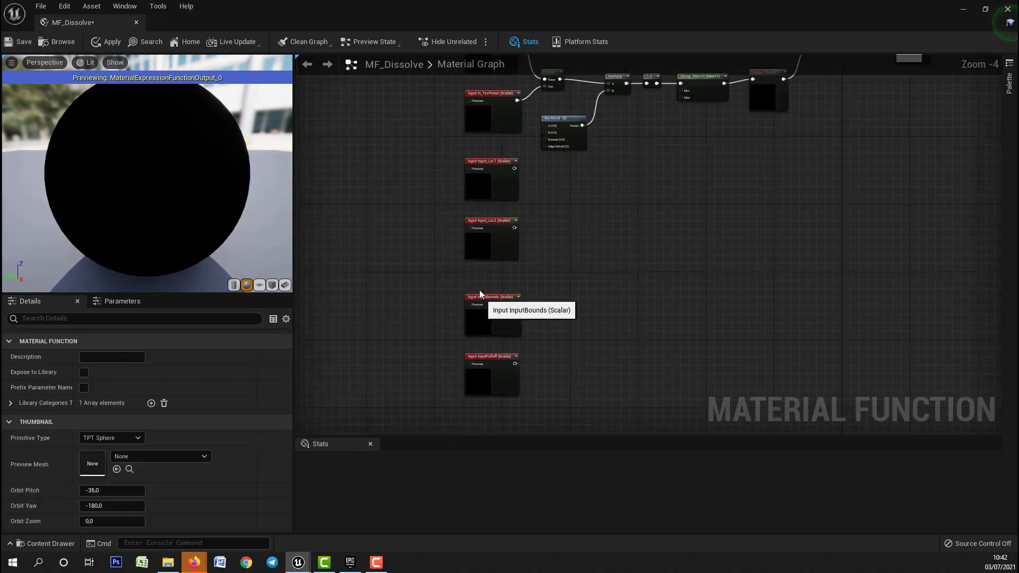
Step: Connect Input_Loc1 to BoxMask-3D's A pin and Input_Loc2 to its B pin
left_click_drag(479, 297, 479, 289)
right_click_drag(541, 130, 461, 217)
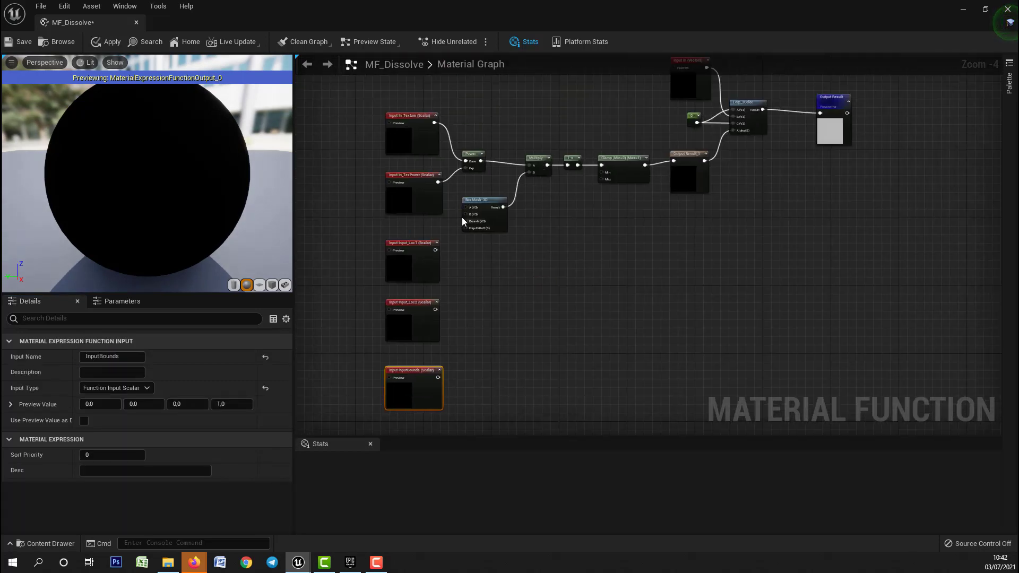
scroll(456, 187, "up", 4)
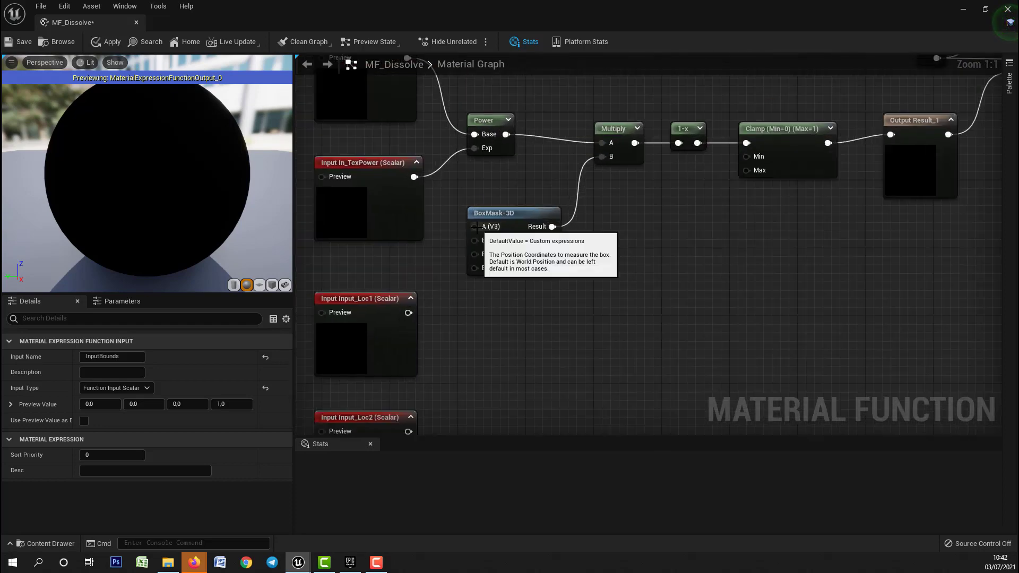
left_click_drag(475, 227, 409, 314)
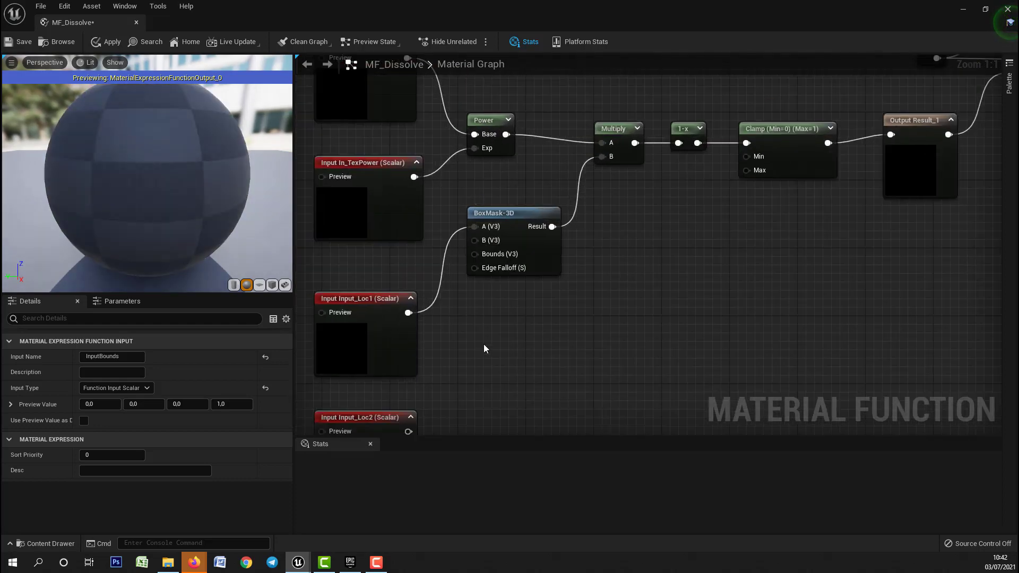
right_click_drag(482, 344, 497, 262)
left_click_drag(488, 158, 422, 350)
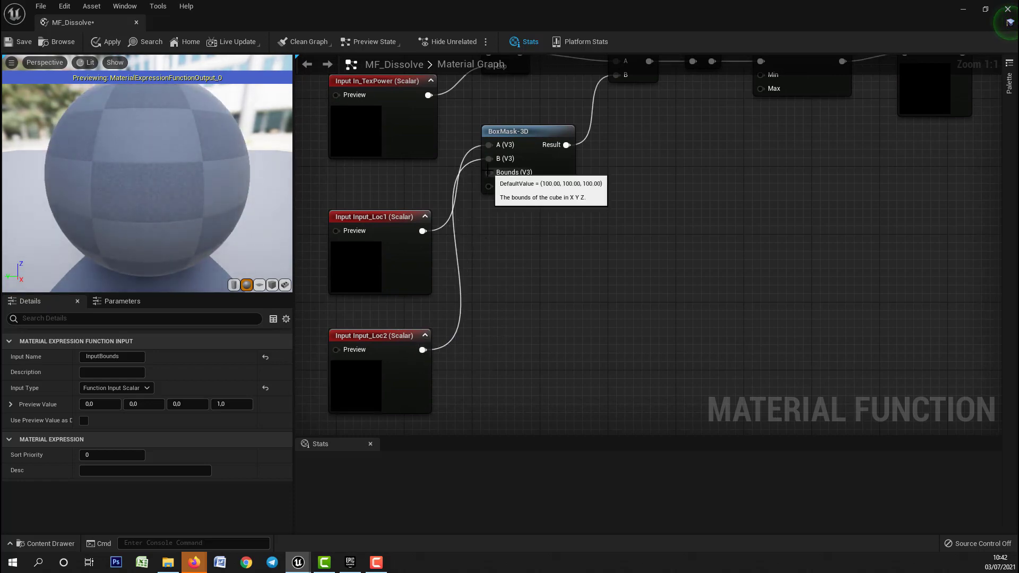
Step: Connect InputBounds to BoxMask-3D's Bounds and InputFalloff to its Edge Falloff
left_click_drag(489, 172, 431, 322)
scroll(423, 370, "down", 5)
scroll(449, 232, "up", 5)
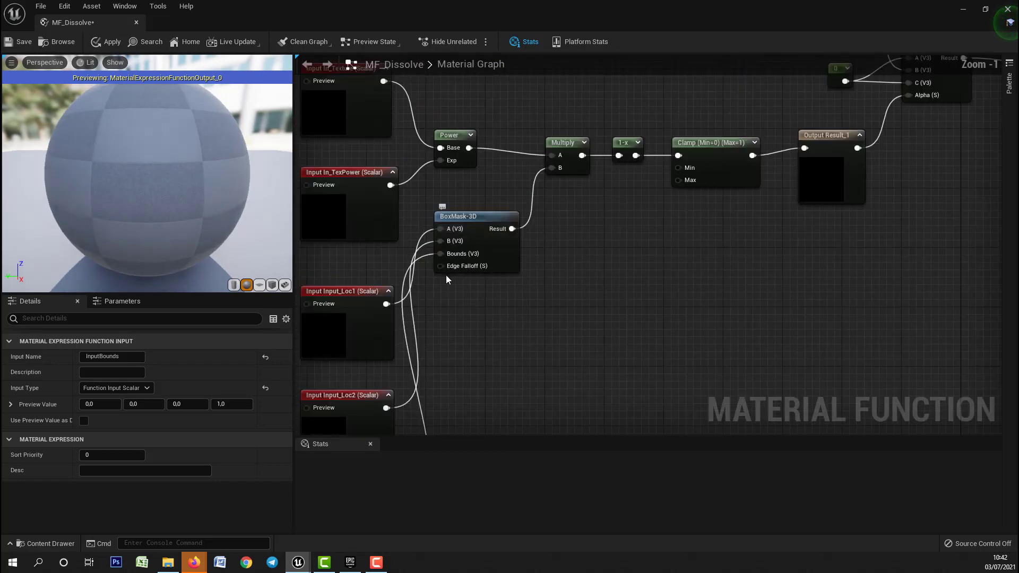
left_click_drag(442, 263, 375, 384)
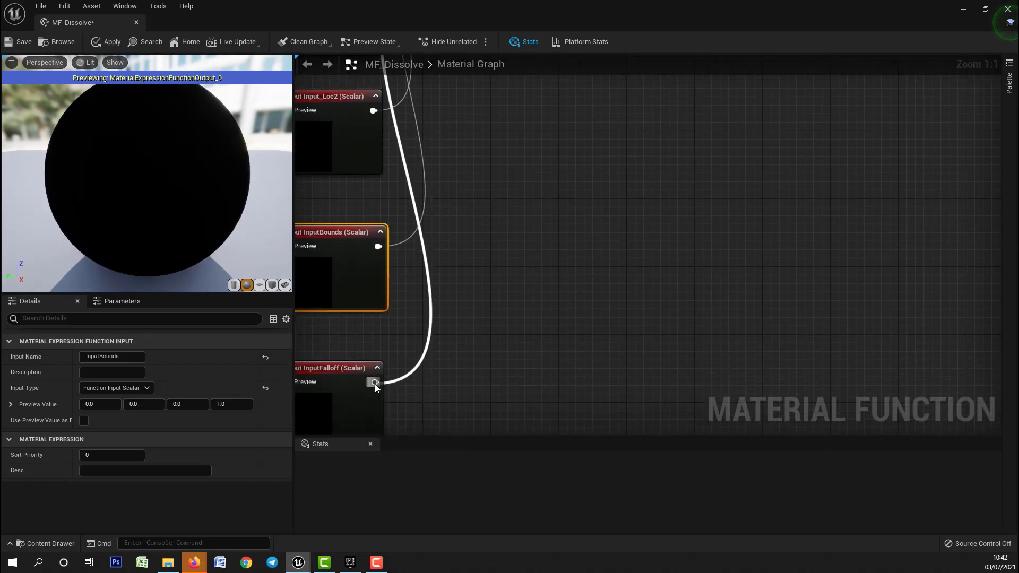
scroll(579, 266, "down", 5)
scroll(552, 219, "up", 4)
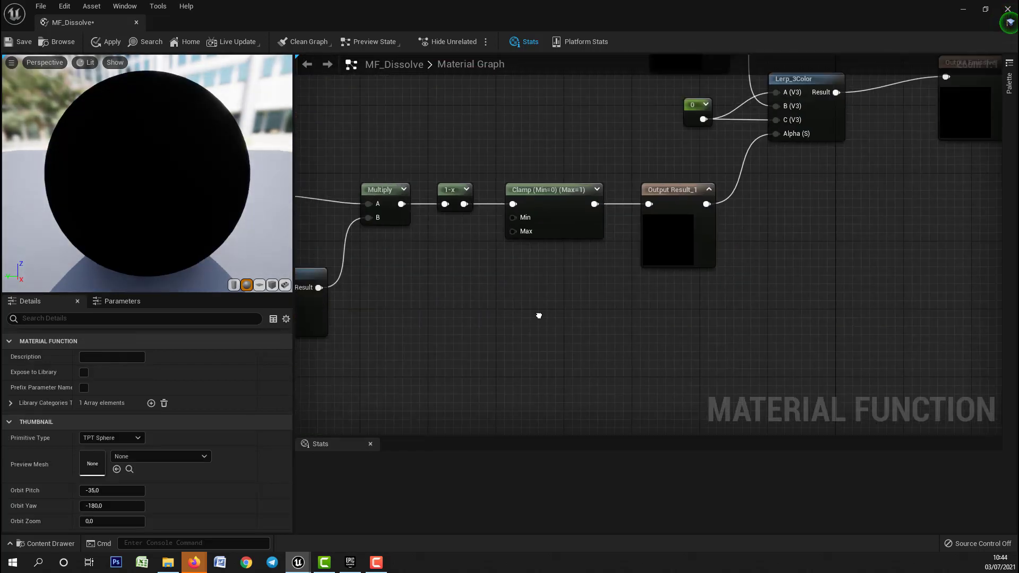
scroll(731, 201, "up", 2)
right_click_drag(732, 201, 534, 359)
Step: Change the Result_1 output node's Output Name to Opacity in the Details panel
left_click(667, 208)
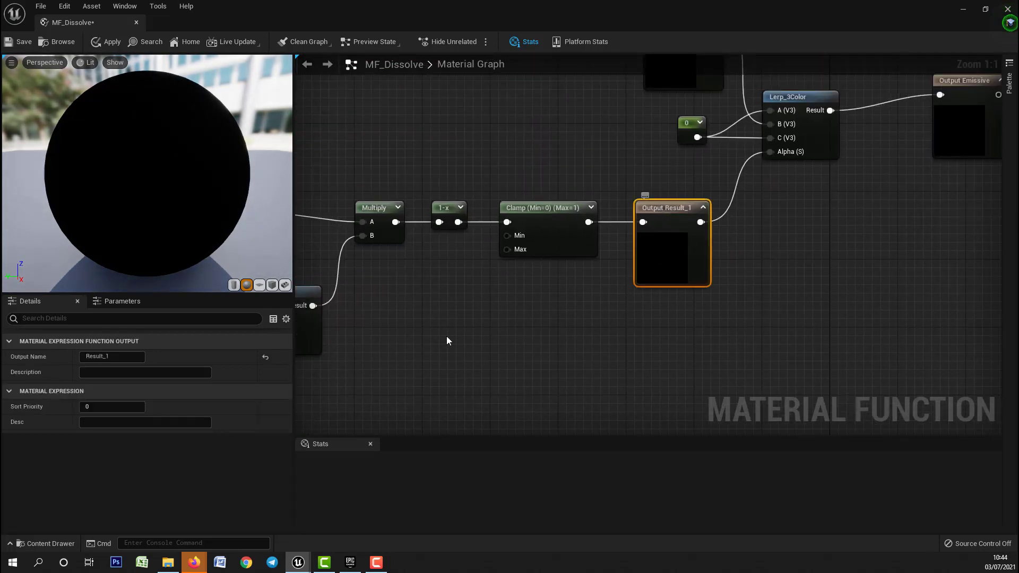
left_click(130, 356)
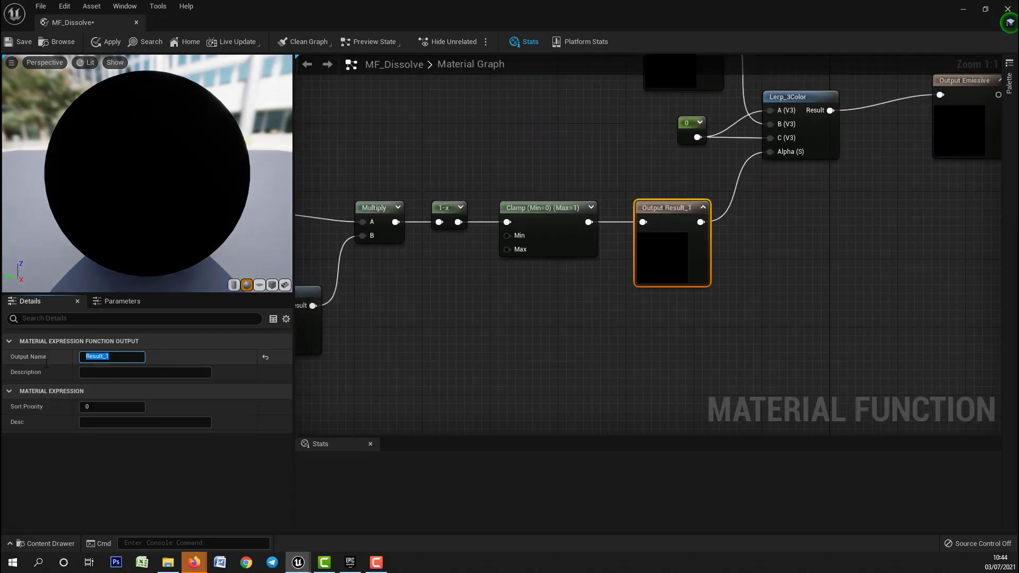
type("Opacity")
key("Return")
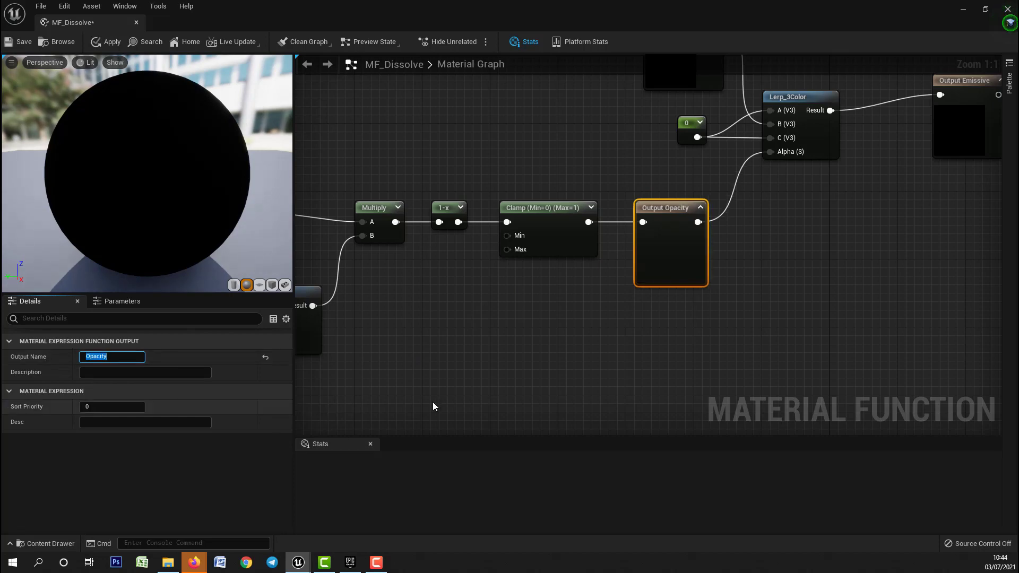
scroll(689, 276, "down", 6)
right_click_drag(677, 227, 553, 202)
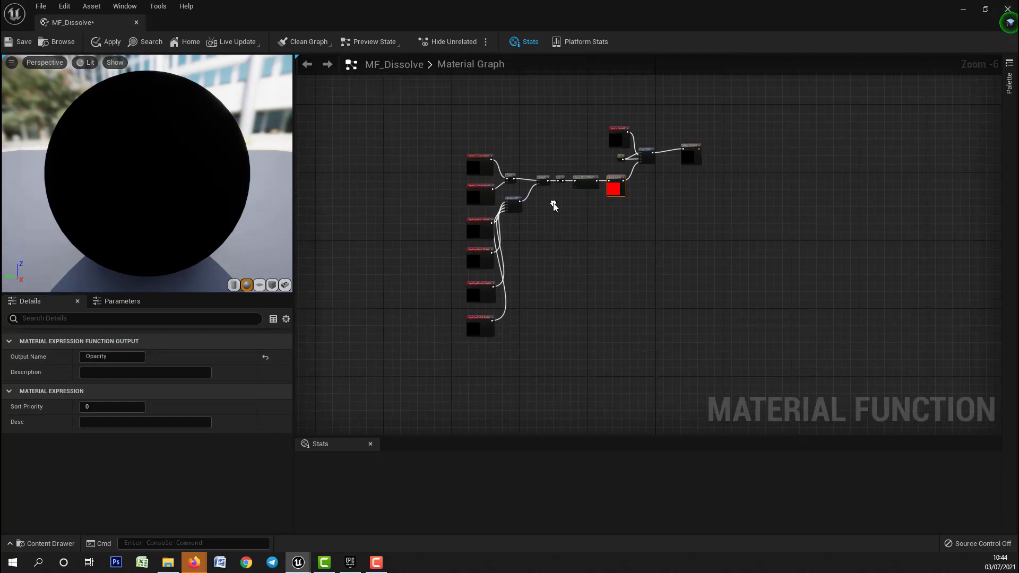
Step: Save the MF_Dissolve material function
scroll(592, 155, "up", 3)
scroll(593, 156, "down", 2)
right_click_drag(558, 165, 555, 126)
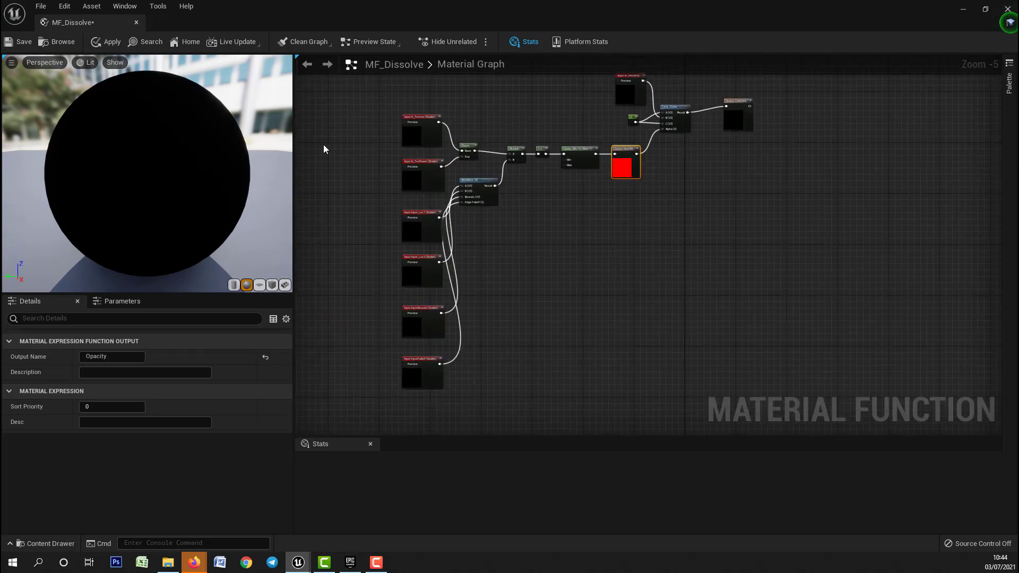
left_click(22, 46)
Step: Wrap the six function input nodes in a comment box titled NodiOutput
right_click_drag(378, 144, 390, 182)
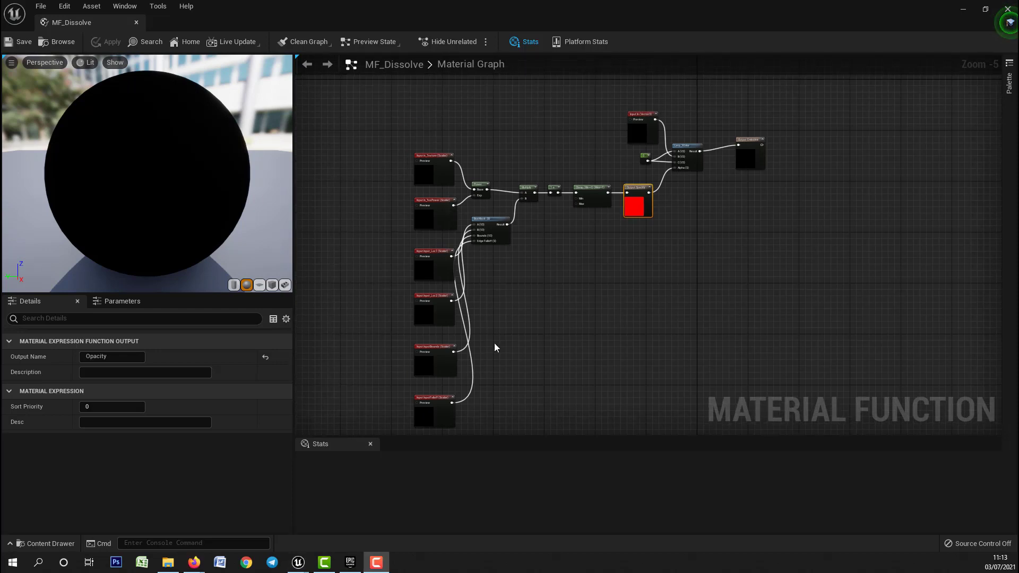
right_click_drag(495, 342, 528, 311)
left_click_drag(428, 100, 476, 403)
key("c")
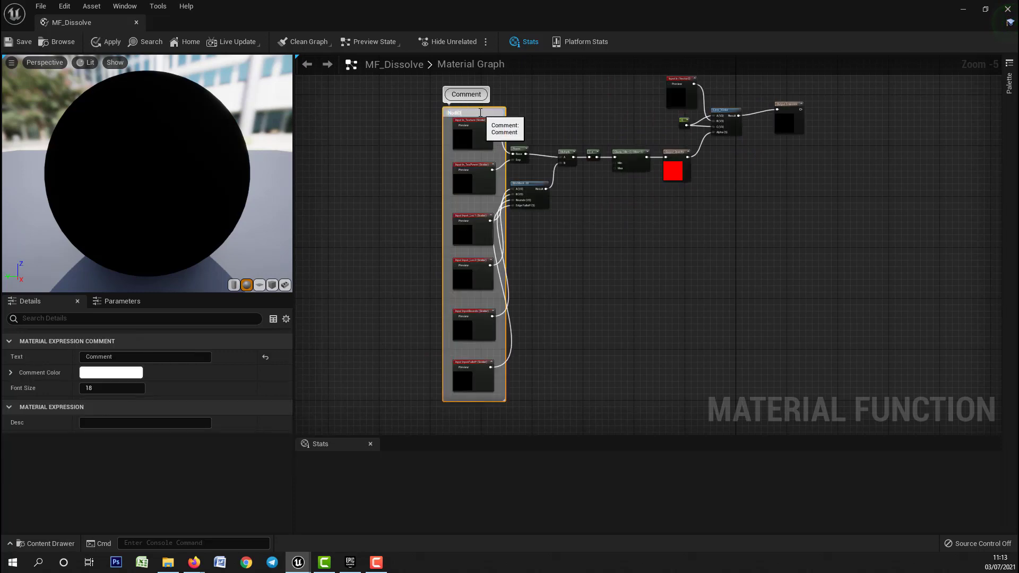
type("NodiOutput")
key("Return")
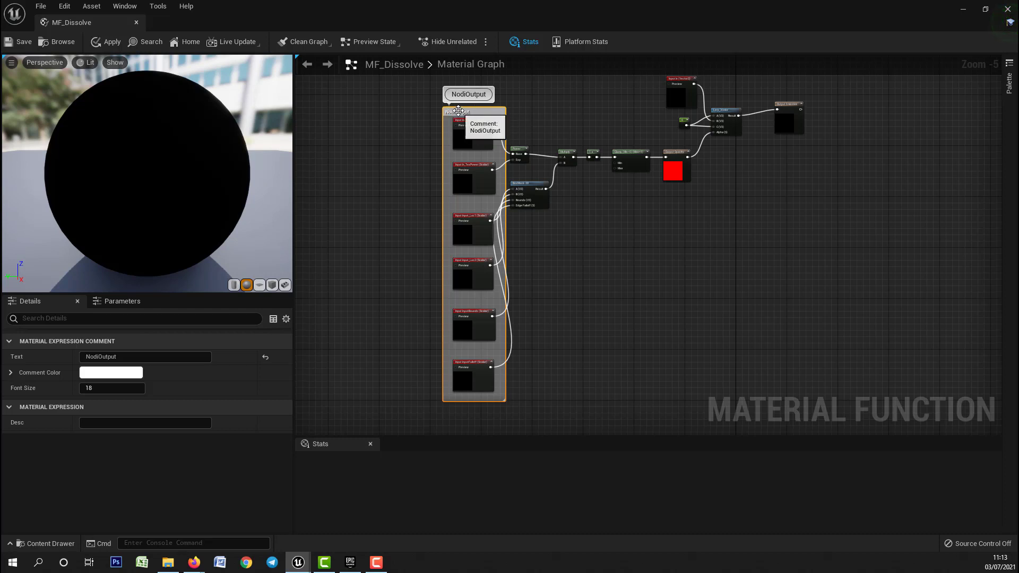
left_click_drag(443, 114, 417, 114)
scroll(515, 135, "up", 6)
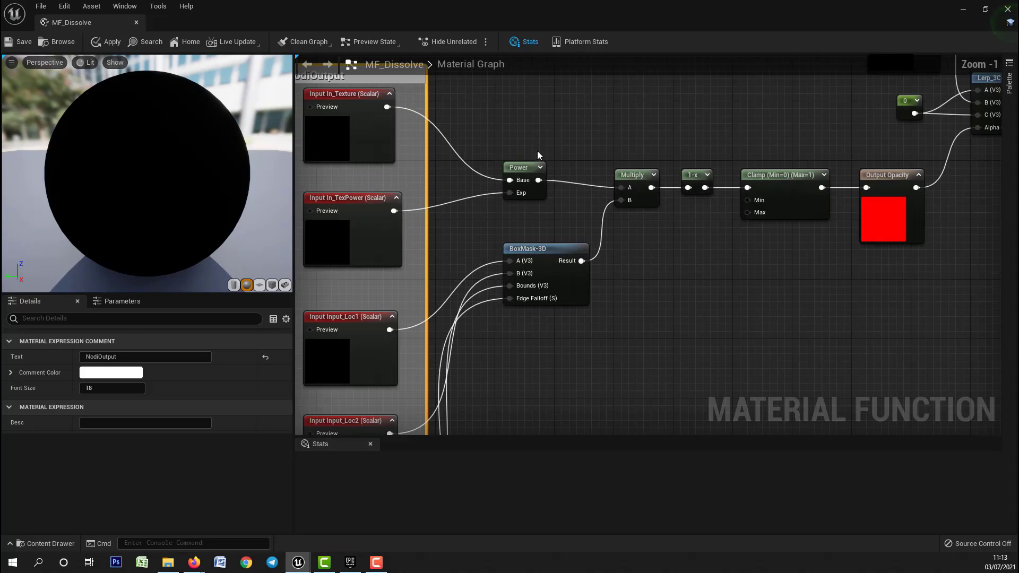
right_click_drag(611, 269, 555, 207)
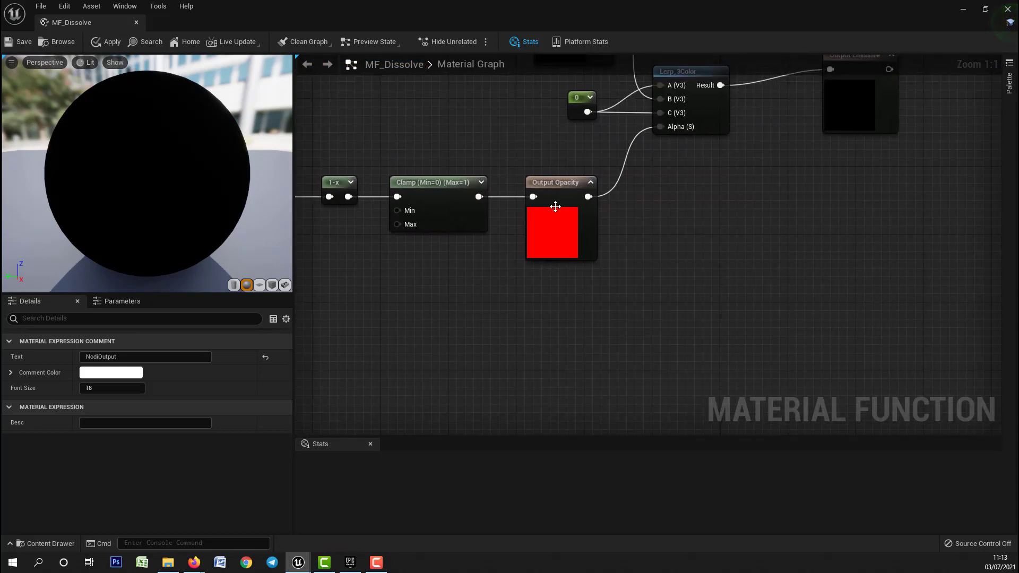
Step: Add the node comment Opacity to the Output Opacity node
right_click(542, 228)
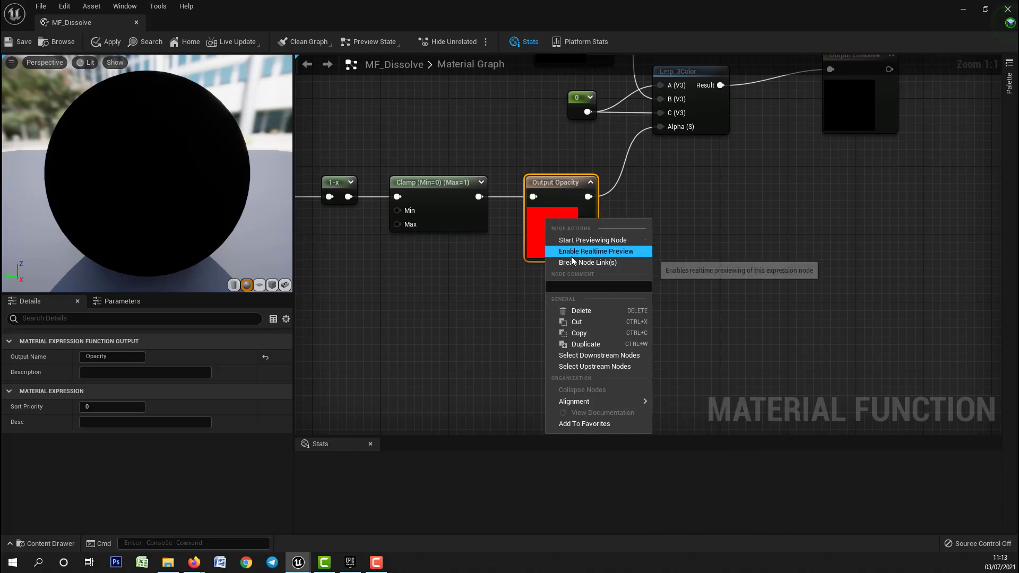
left_click(584, 287)
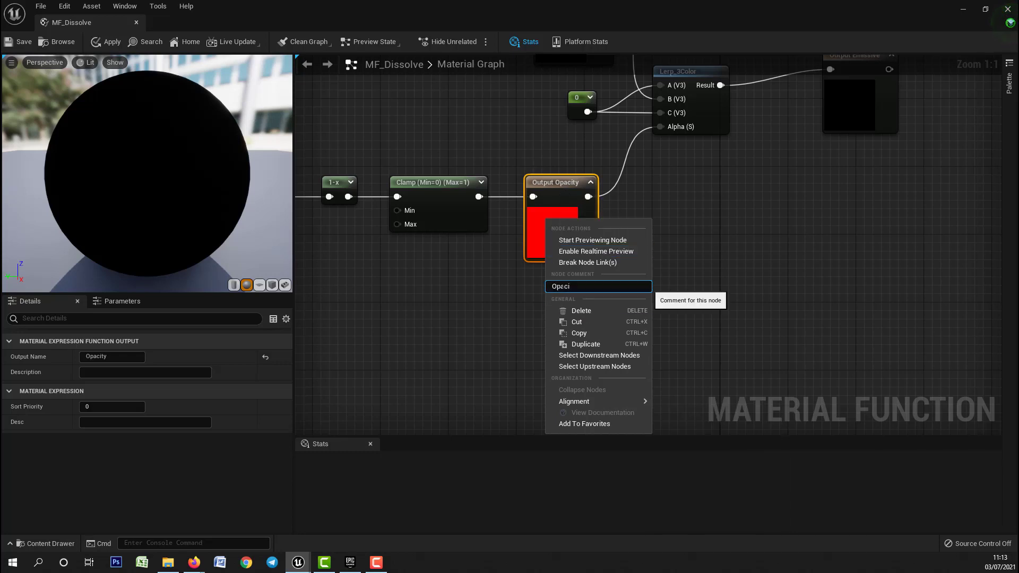
type("Opacity")
key("Return")
Step: Add the node comment EmissiveChannel to the Output Emissive node
right_click_drag(711, 261, 556, 405)
left_click(407, 130)
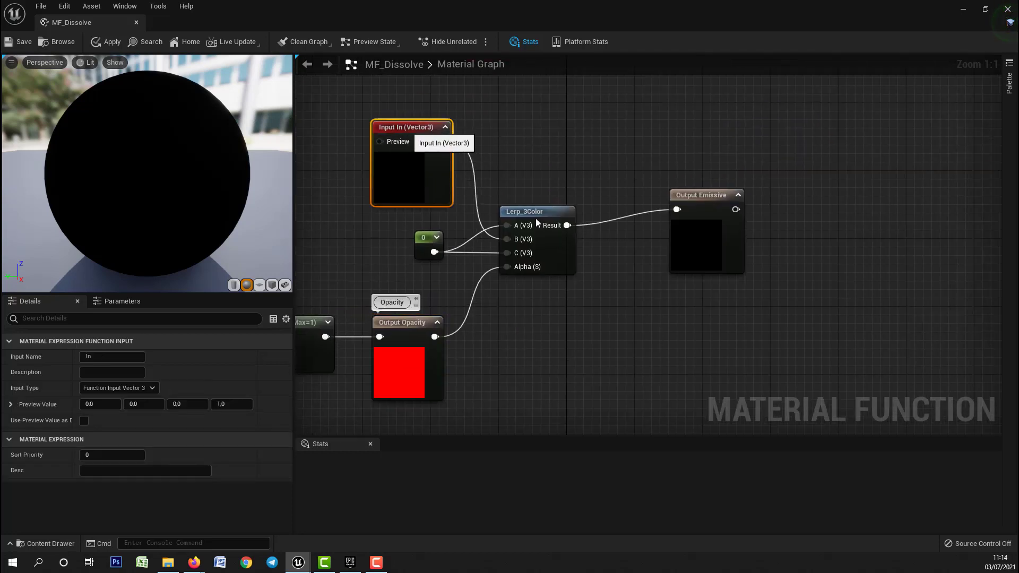
right_click_drag(642, 287, 668, 220)
left_click_drag(727, 131, 730, 148)
scroll(730, 149, "down", 4)
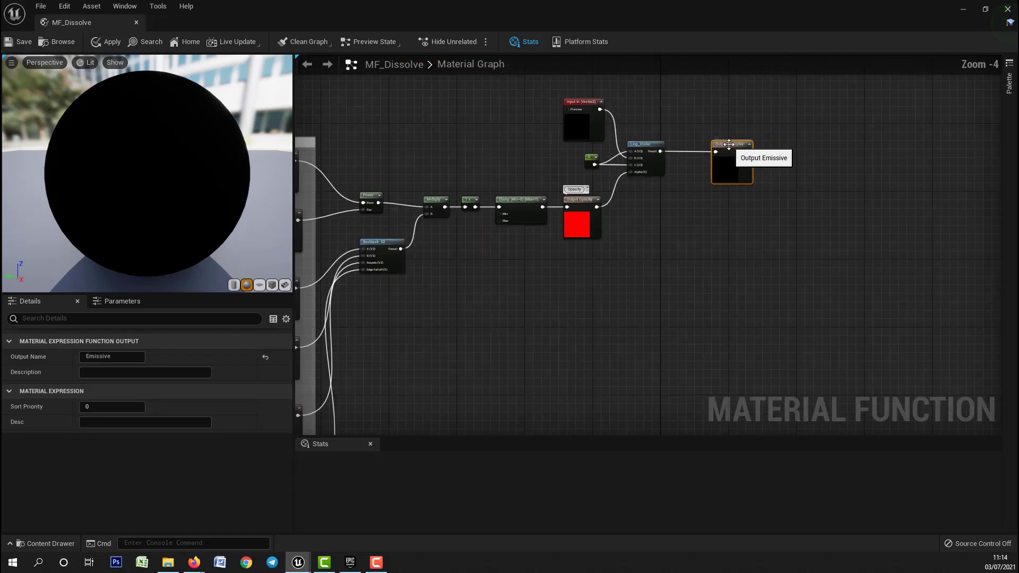
scroll(729, 148, "up", 2)
right_click(730, 152)
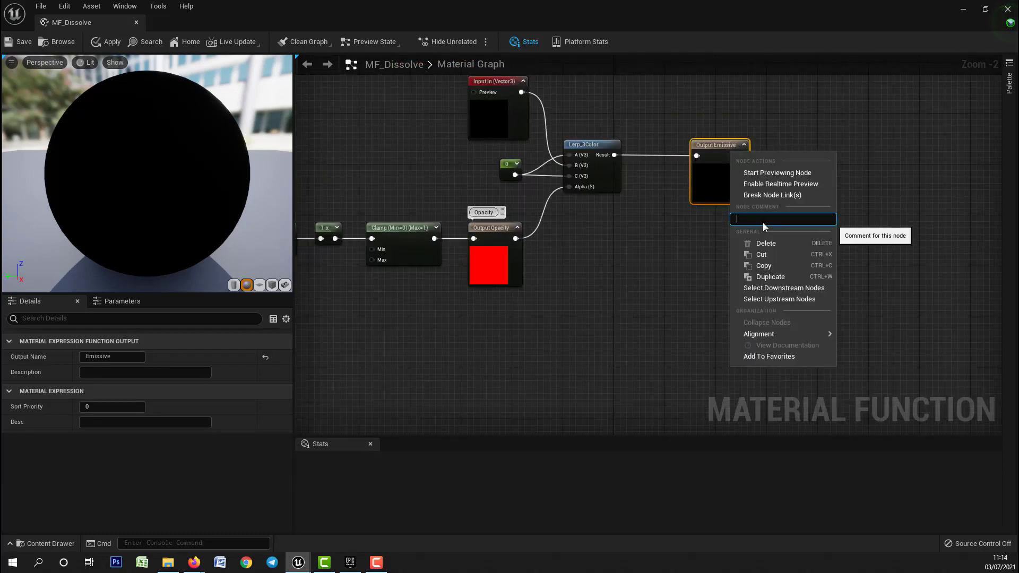
left_click(763, 221)
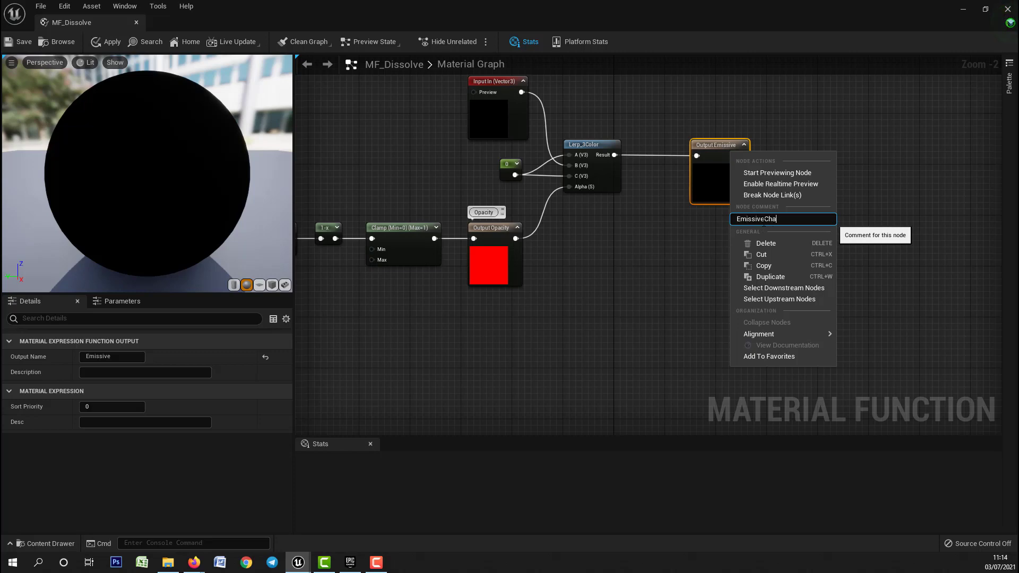
key("Return")
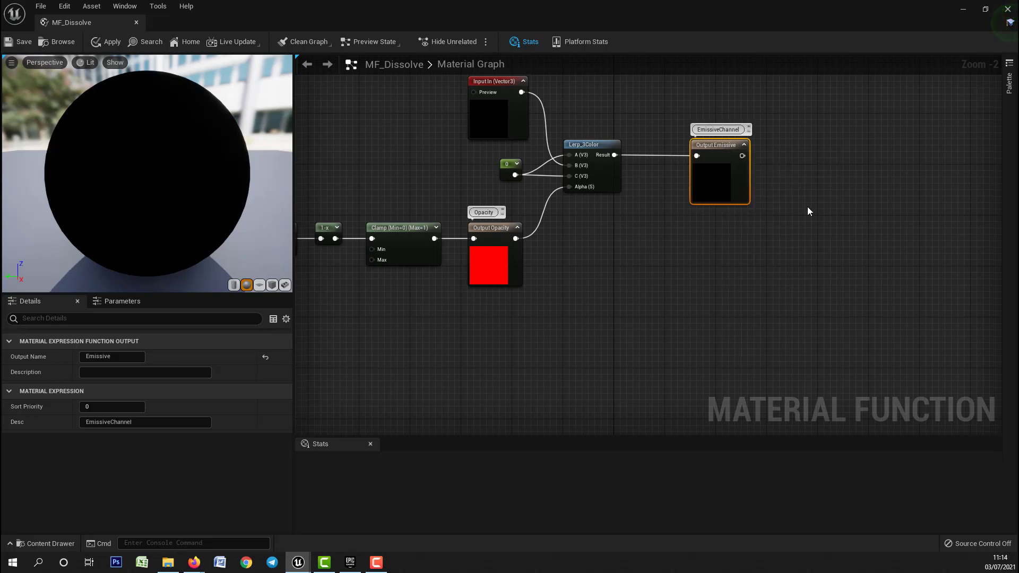
scroll(807, 207, "down", 3)
right_click_drag(698, 277, 693, 232)
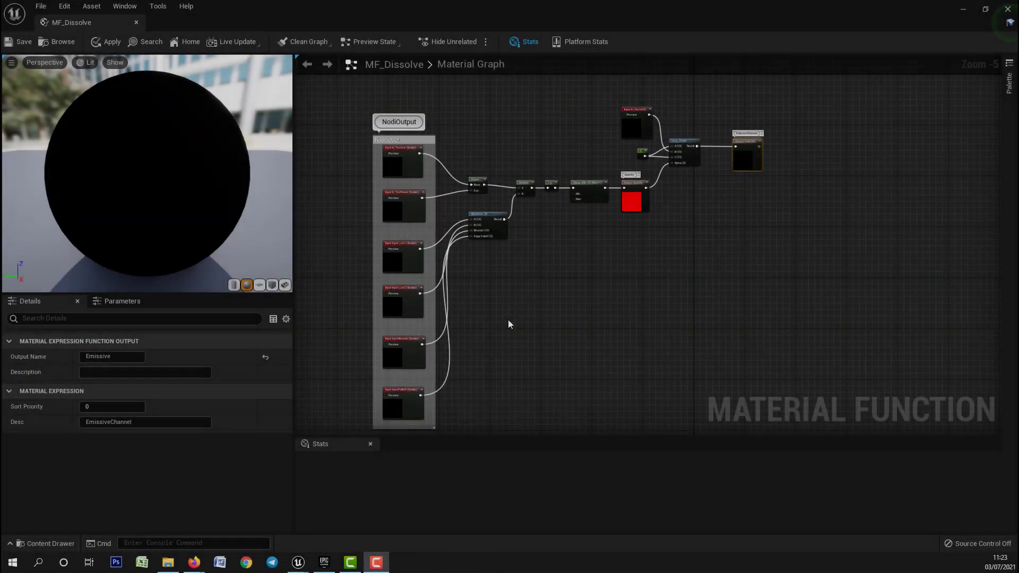
Step: Dock the MF_Dissolve editor as a tab and switch back to the Untitled level editor
mouse_move(505, 332)
right_mouse_down()
mouse_move(493, 316)
mouse_move(498, 333)
right_mouse_up()
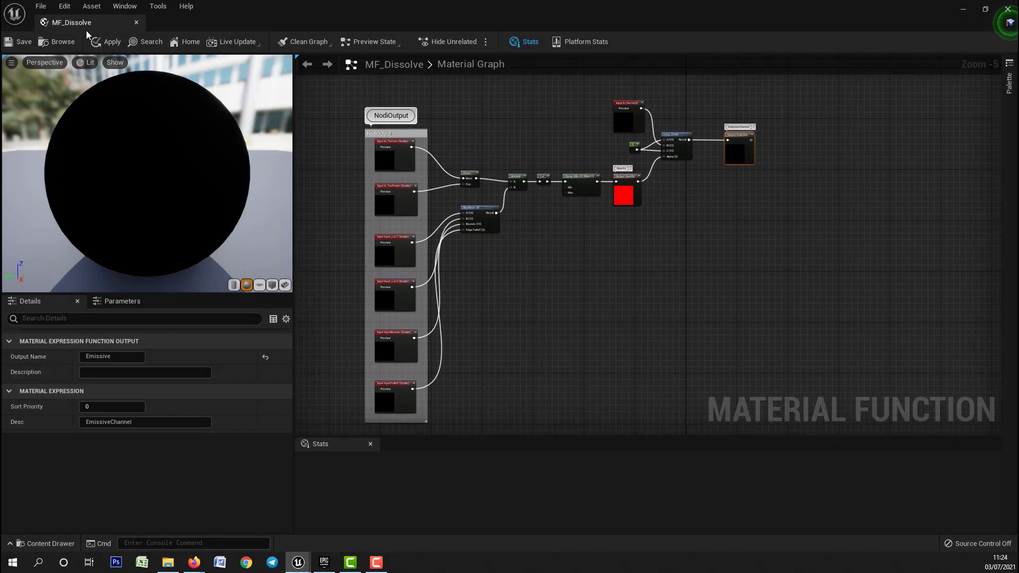
left_click_drag(85, 27, 189, 22)
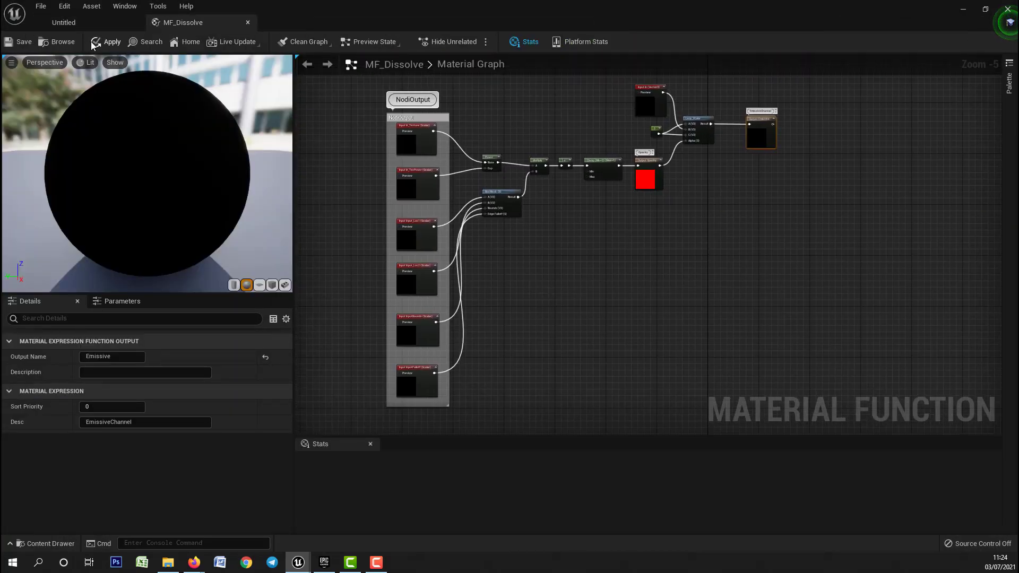
left_click(91, 24)
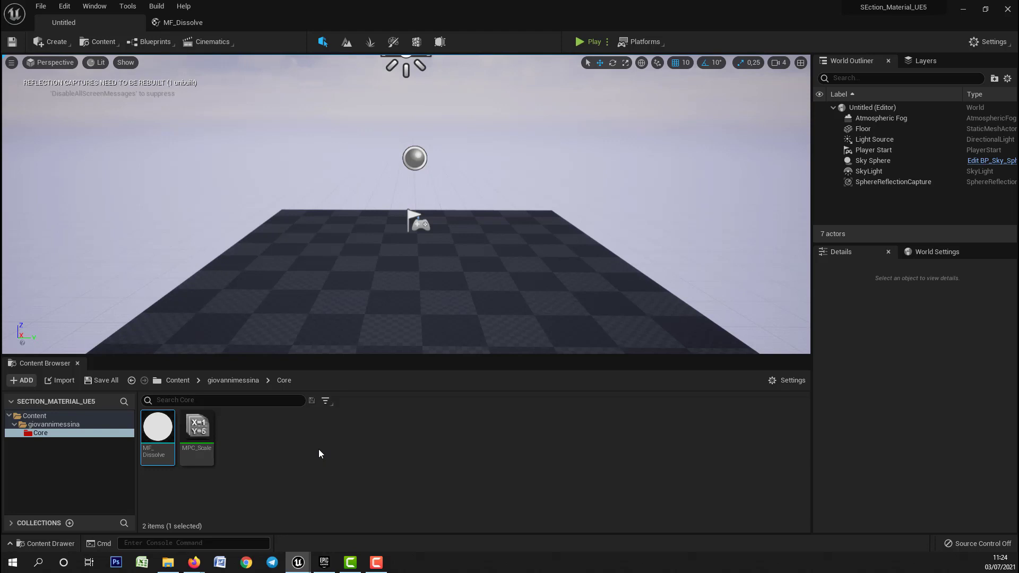
Step: Create a Material asset in the Core folder named m_Master_Dissolve
right_click(276, 450)
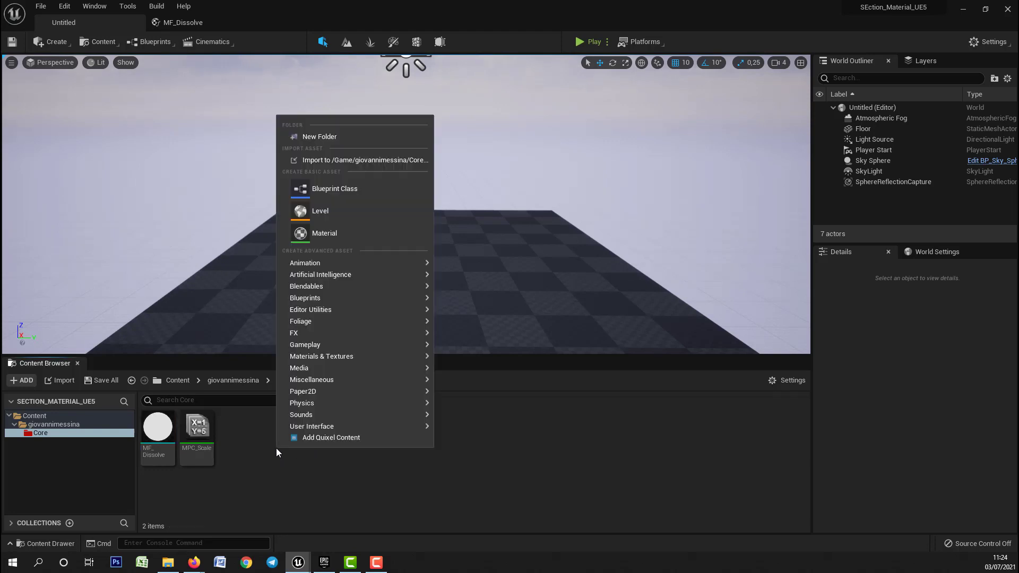
left_click(334, 234)
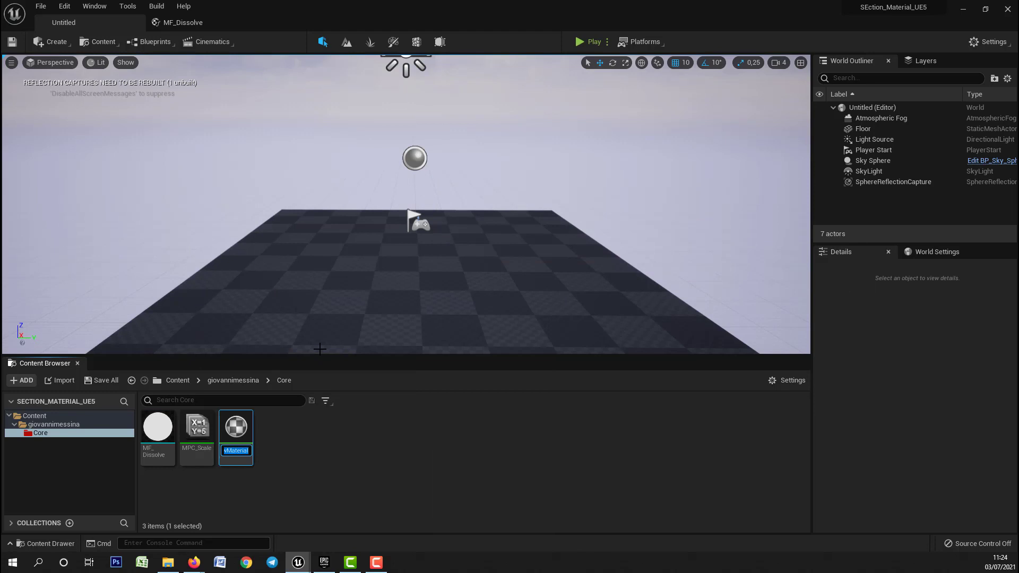
type("m")
key("Return")
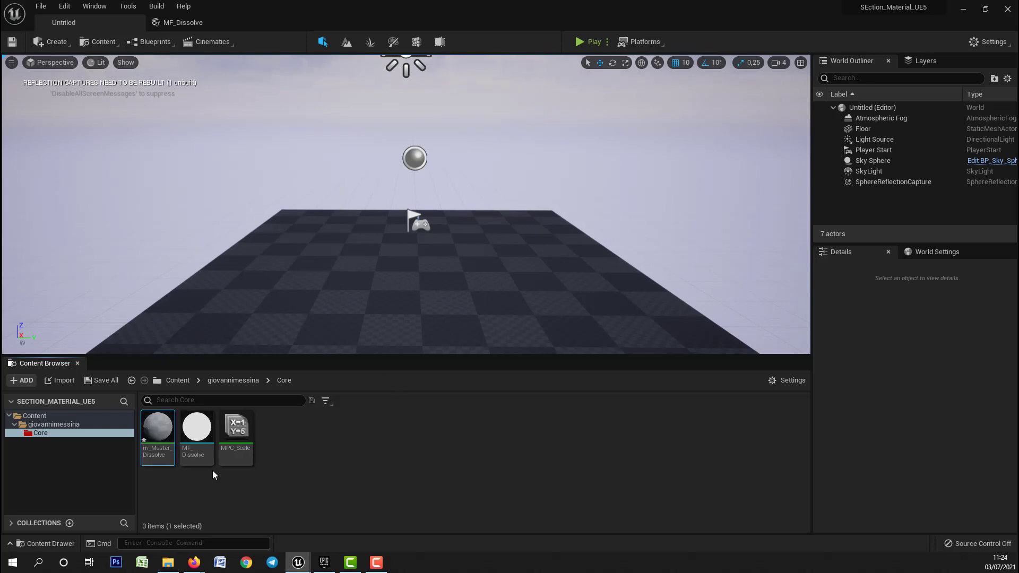
Step: Open m_Master_Dissolve, set Blend Mode to Masked and enable Two Sided, then return to the level
double_click(158, 427)
right_click_drag(507, 265, 575, 272)
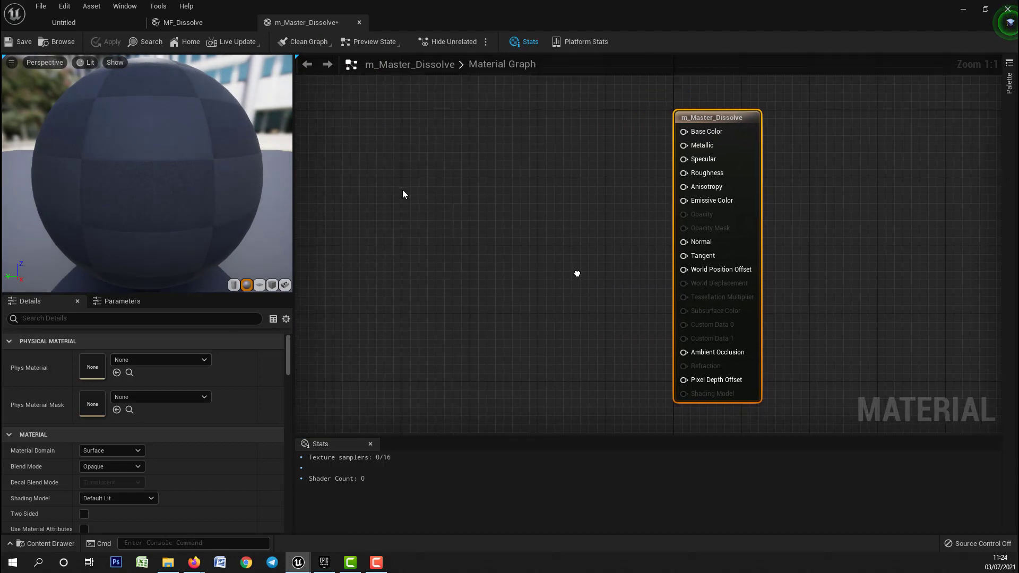
right_click_drag(565, 230, 596, 239)
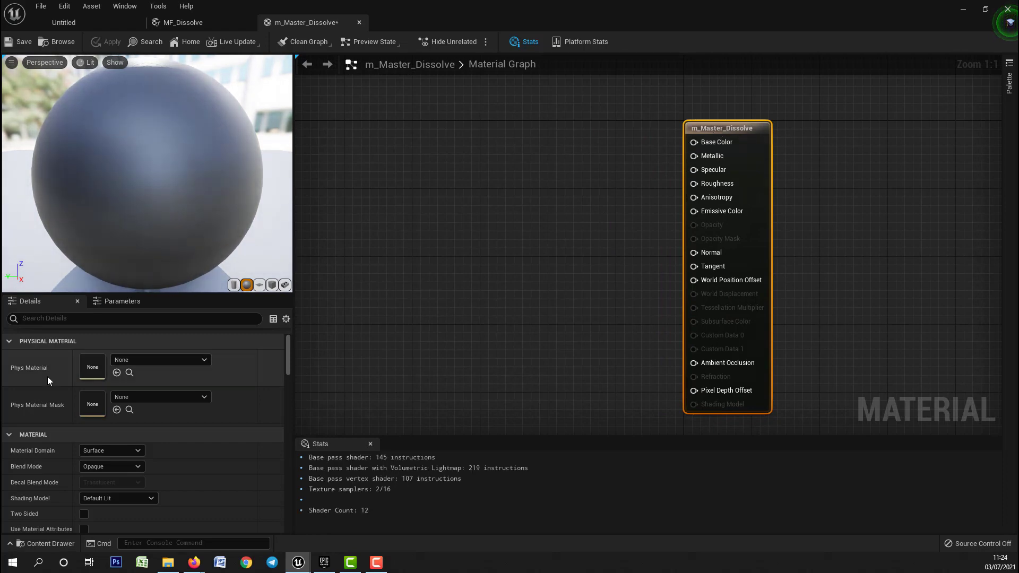
left_click(109, 467)
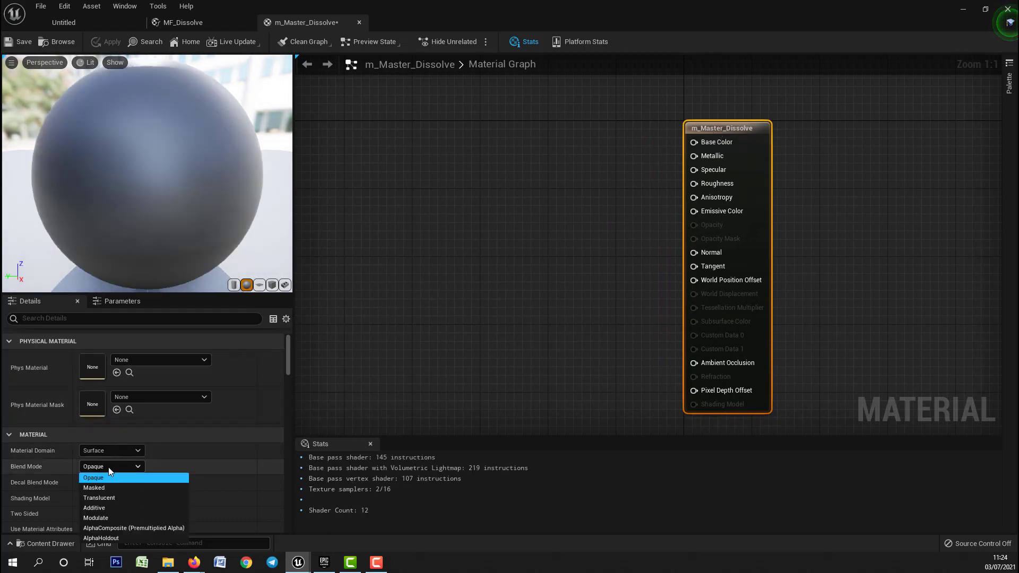
left_click(113, 485)
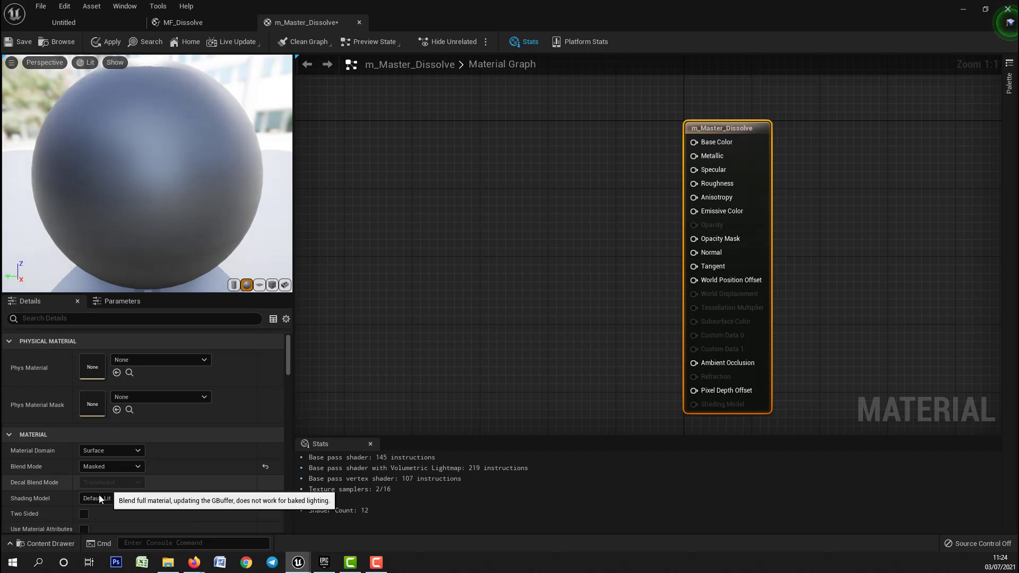
left_click(84, 515)
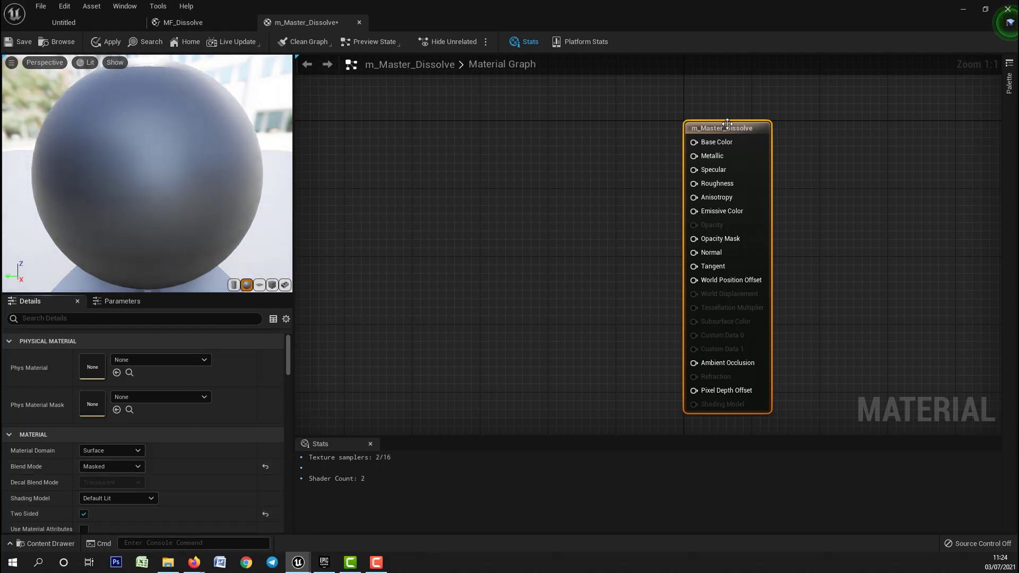
left_click_drag(727, 124, 744, 124)
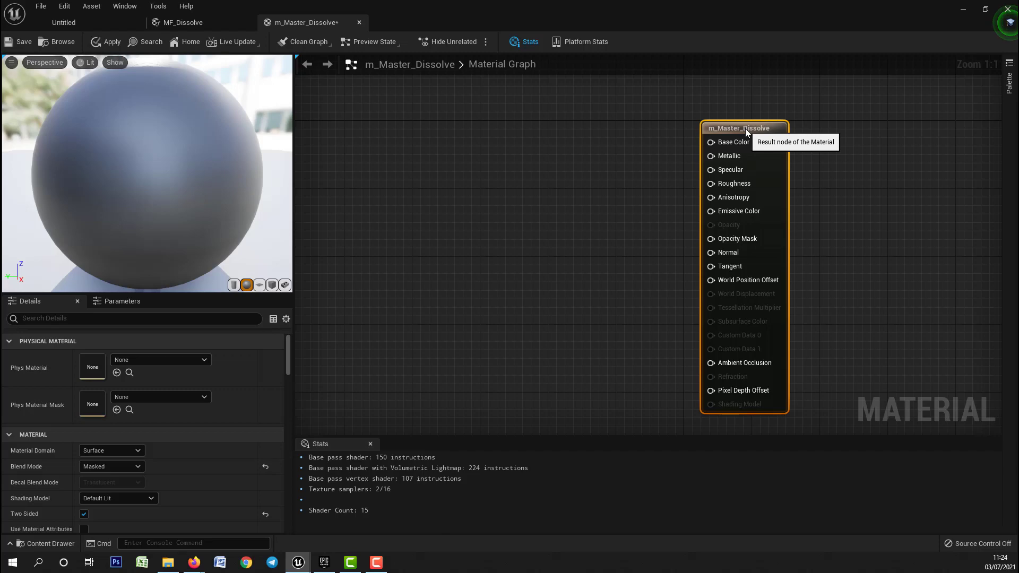
left_click(108, 23)
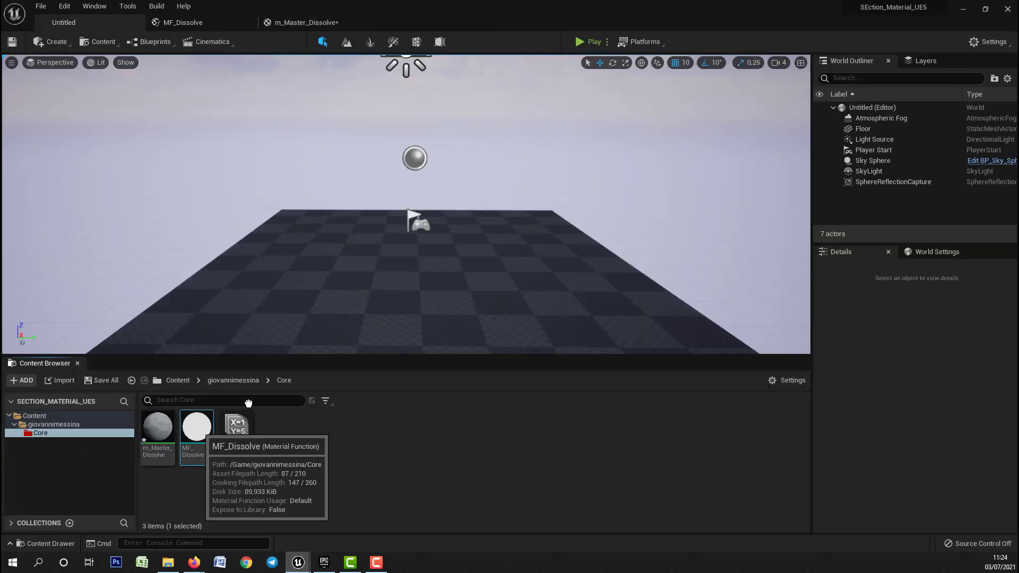
Step: Add MF_Dissolve to m_Master_Dissolve, wiring Opacity to Opacity Mask and Emissive to Emissive Color
left_click_drag(196, 427, 503, 191)
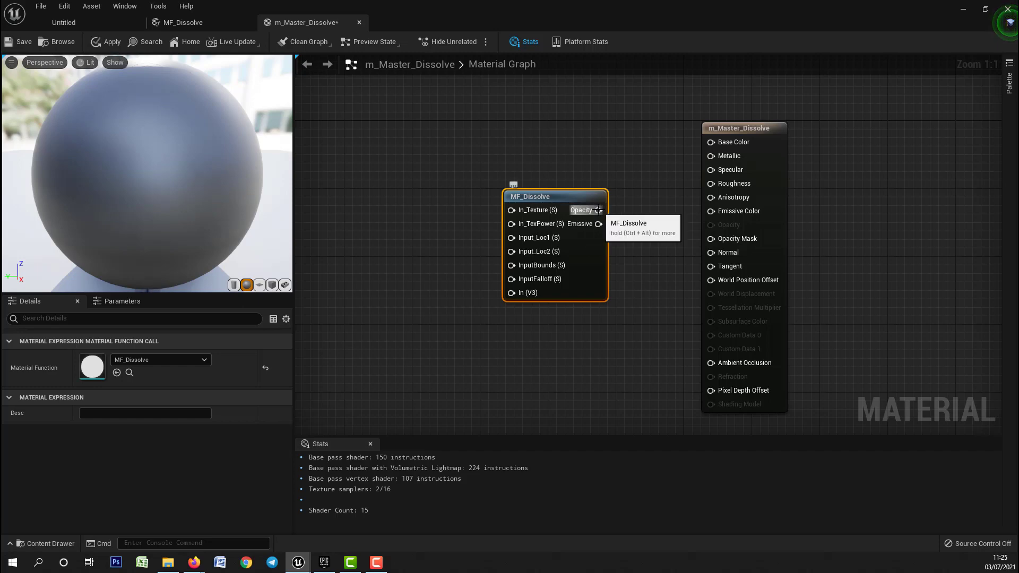
left_click_drag(599, 210, 718, 238)
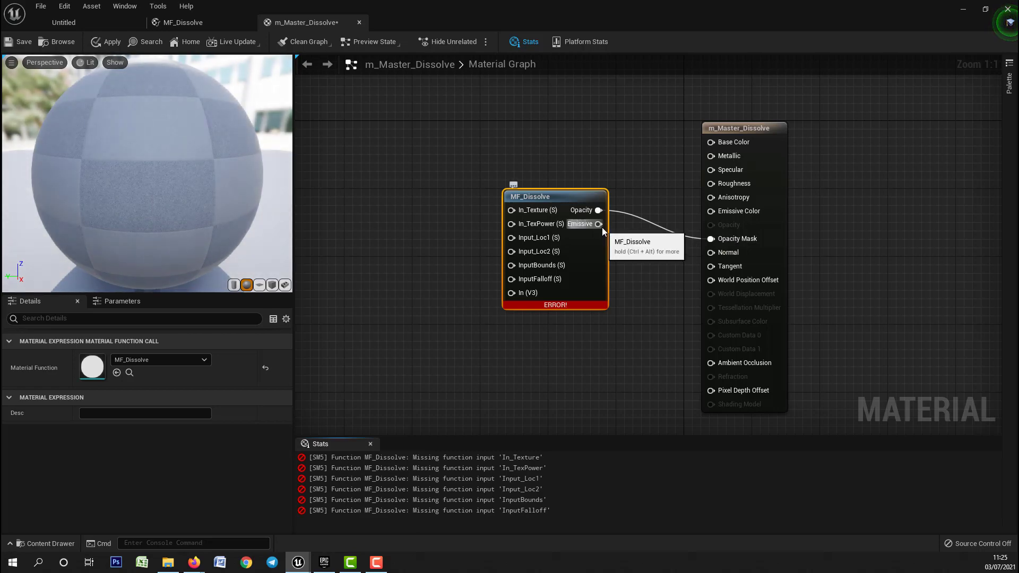
left_click_drag(598, 224, 715, 215)
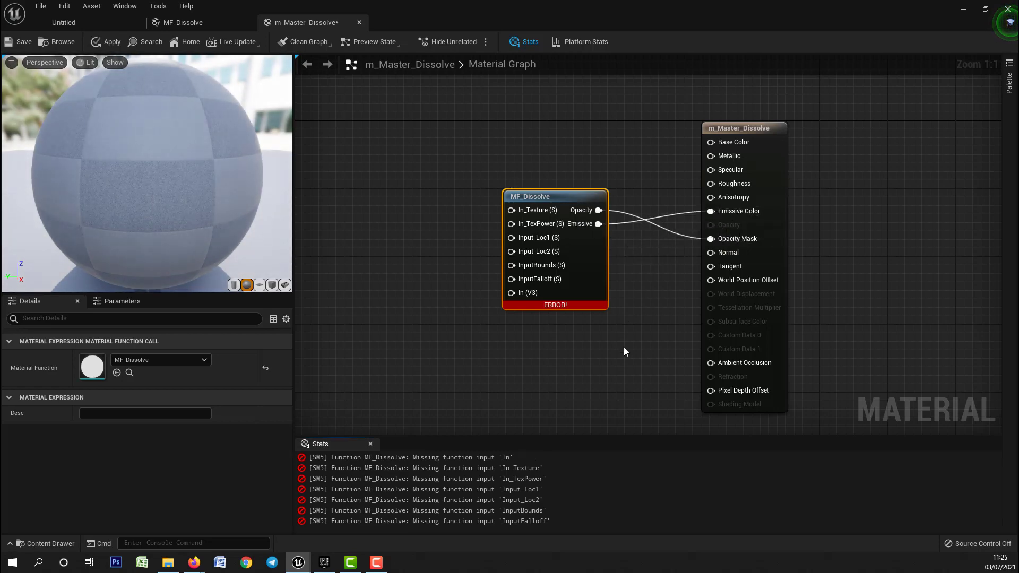
right_click_drag(625, 348, 680, 284)
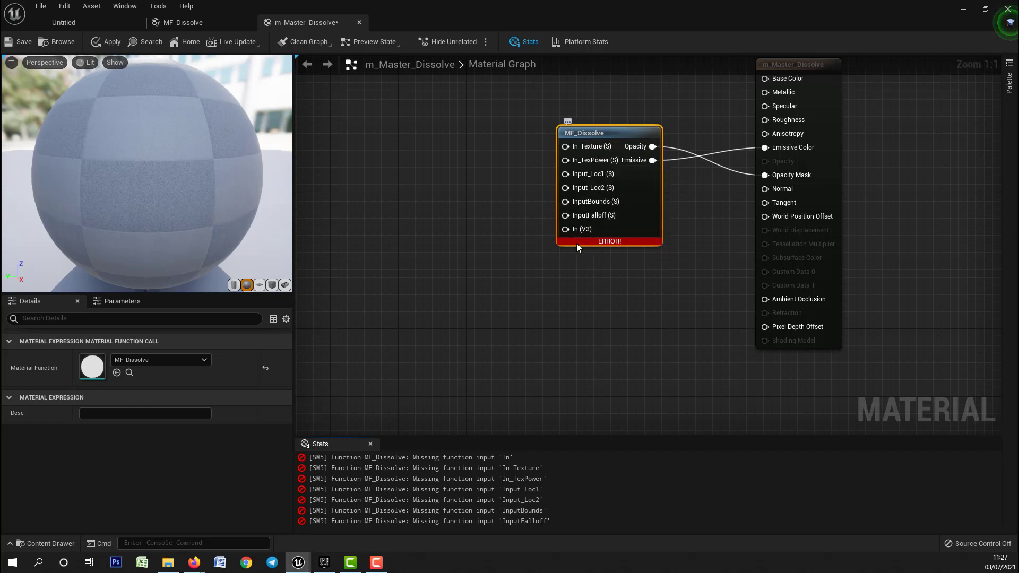
left_click(97, 22)
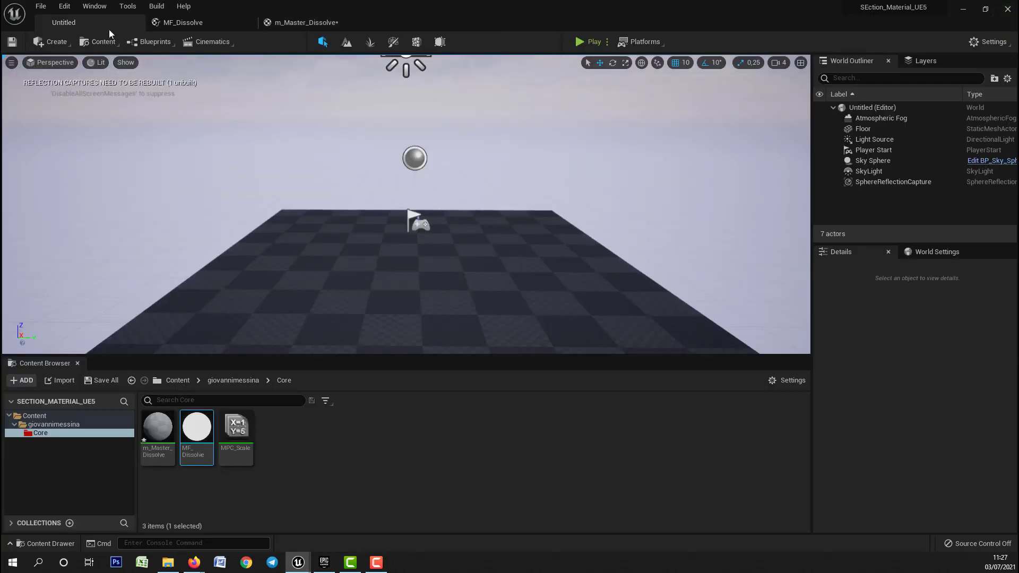
Step: Create a new folder named Materials inside the Core folder
right_click(68, 433)
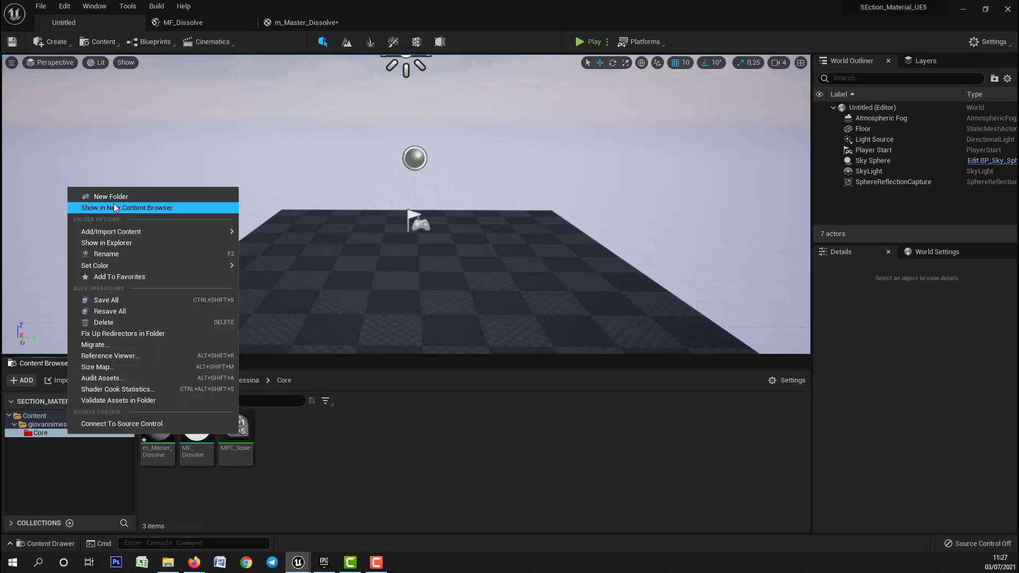
left_click(119, 197)
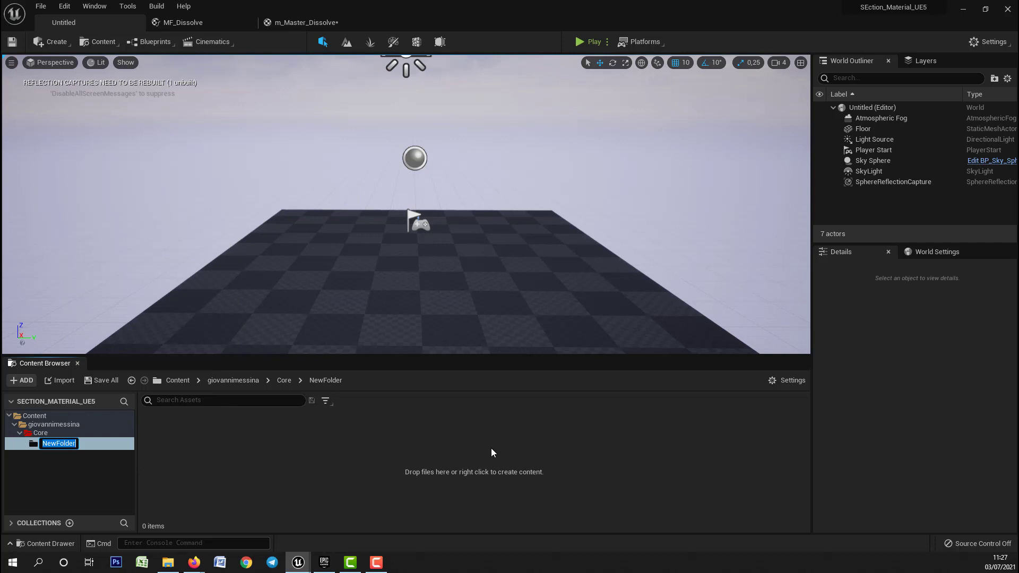
type("Materials")
key("Return")
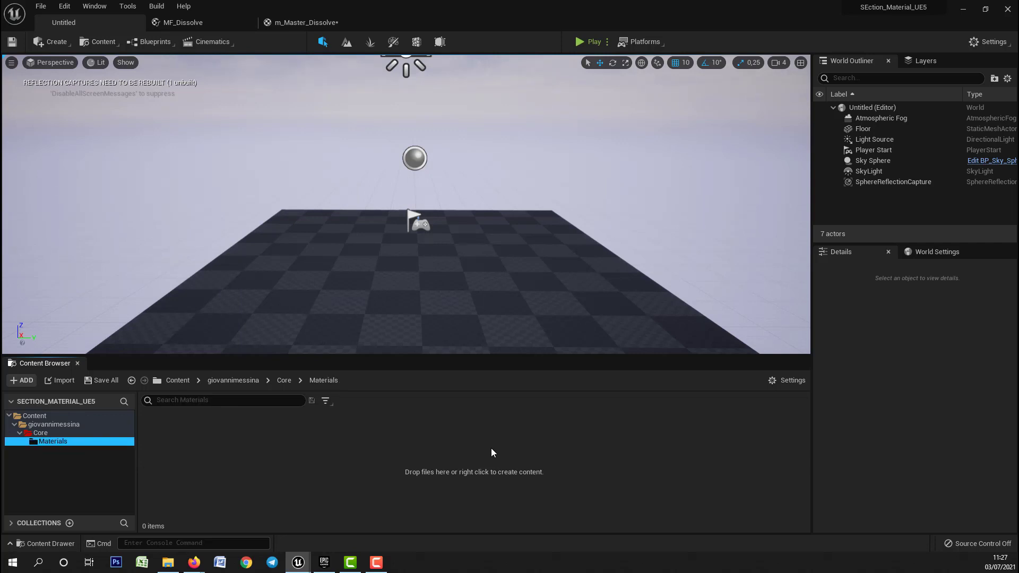
left_click(53, 432)
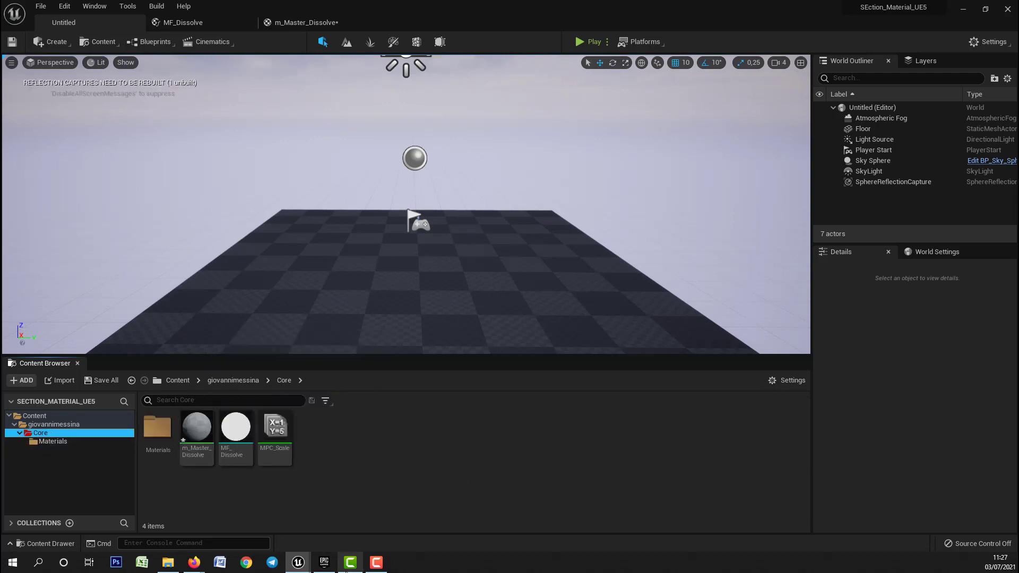
Step: Select m_Master_Dissolve and MPC_Scale and drag them onto the Materials folder
left_click(196, 424)
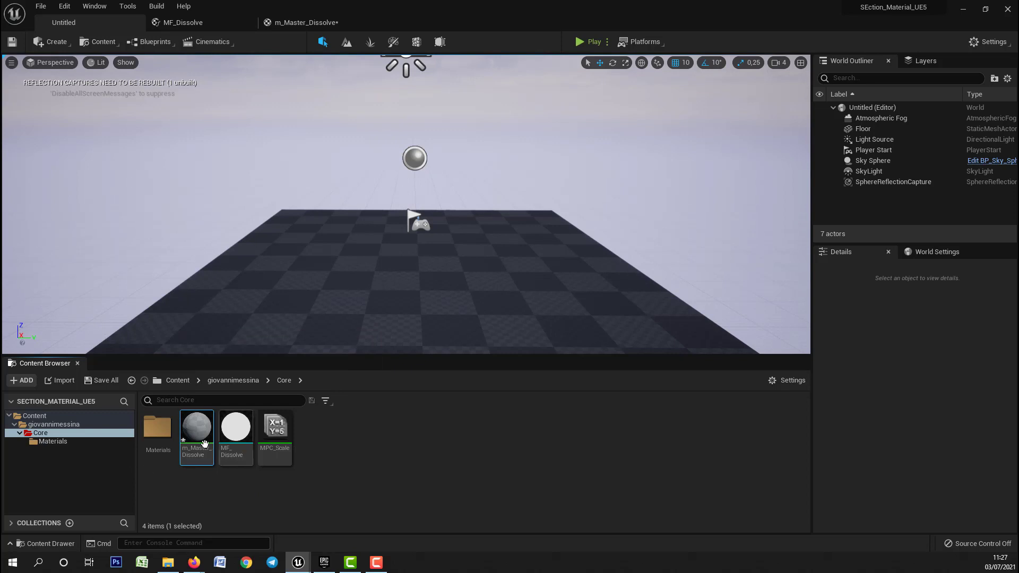
left_click(275, 431, "ctrl")
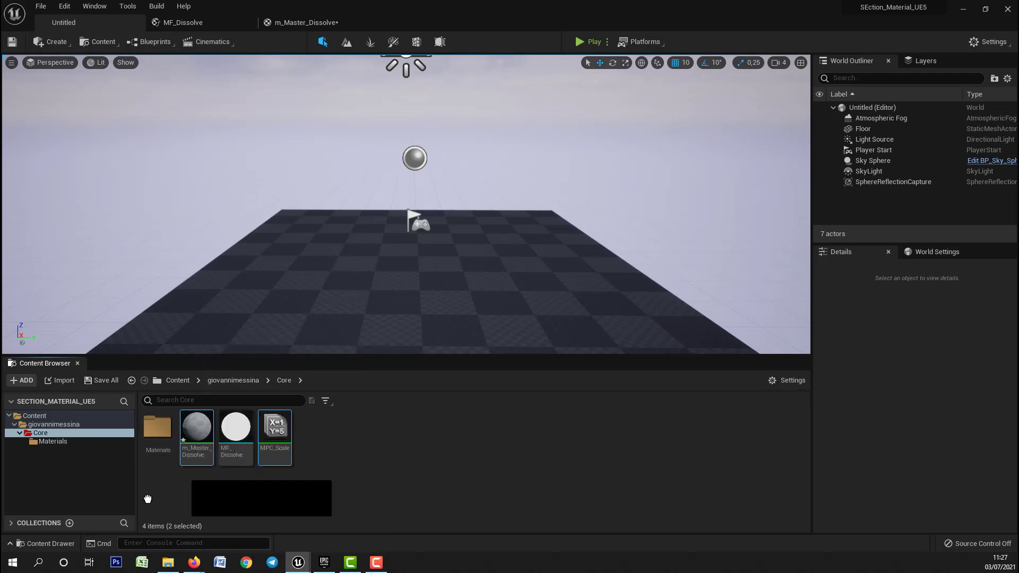
left_click_drag(195, 429, 59, 441)
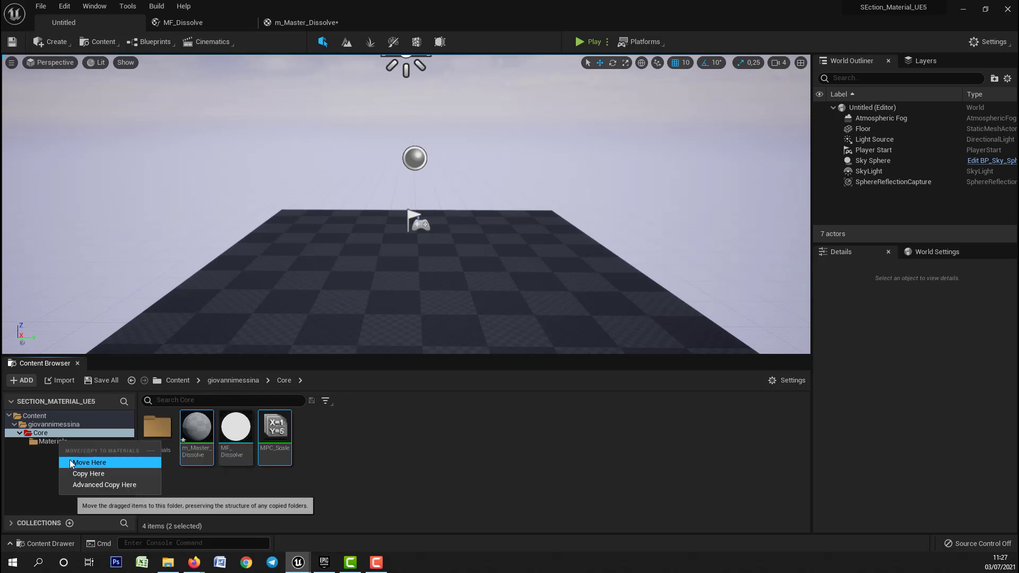
left_click(88, 462)
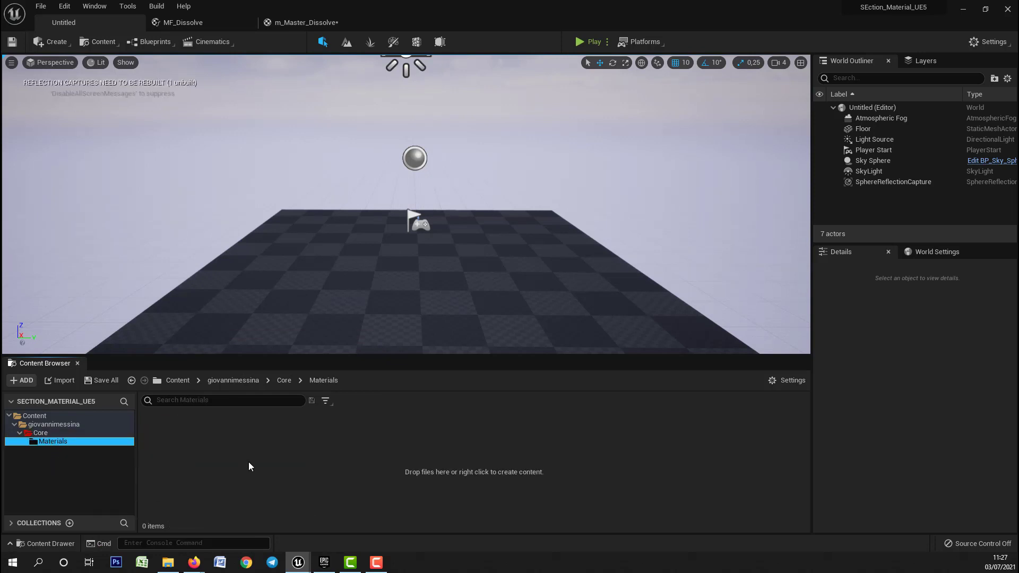
left_click(44, 434)
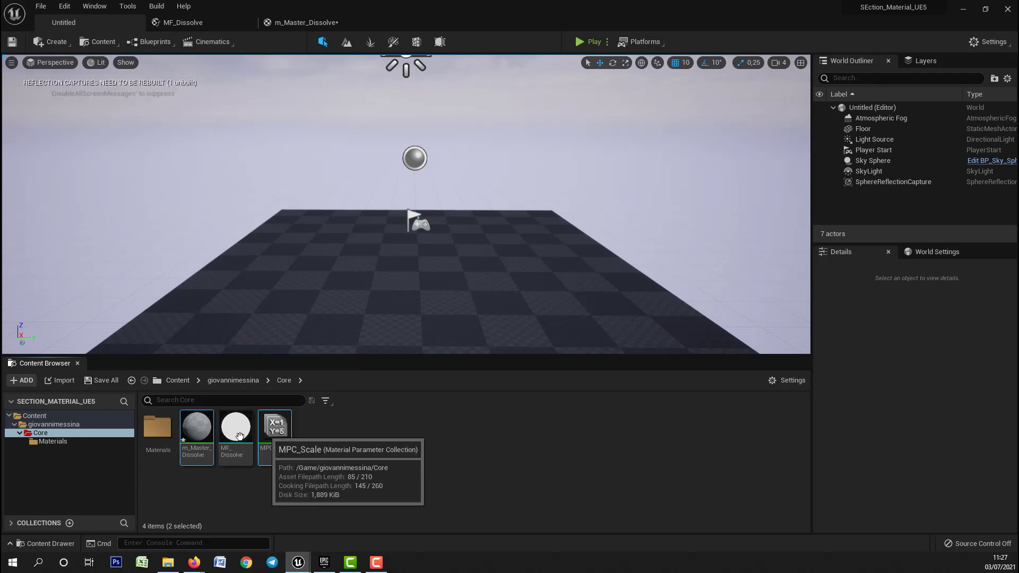
left_click_drag(199, 430, 60, 439)
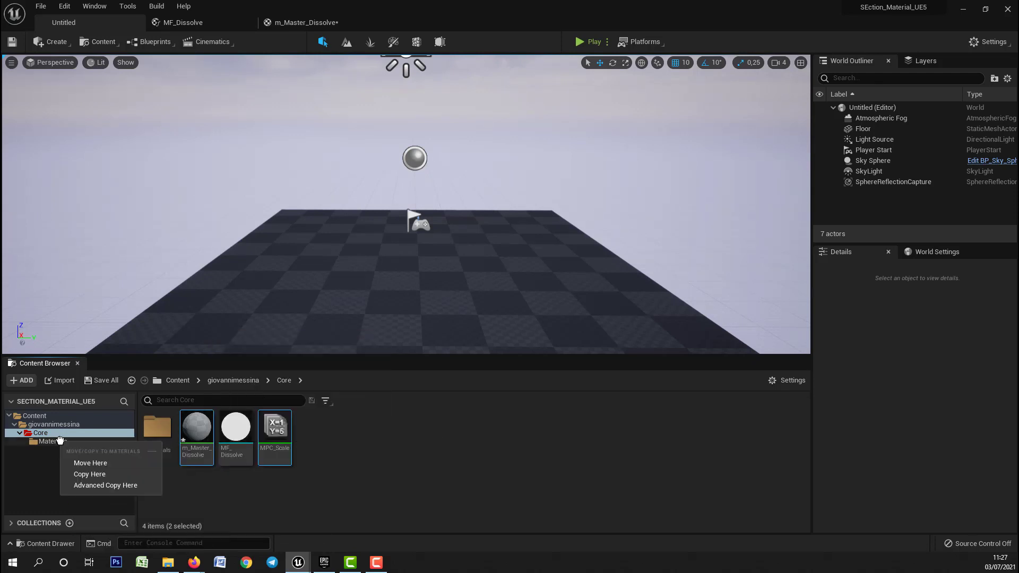
Step: Move m_Master_Dissolve and MPC_Scale into the Materials folder
left_click(85, 463)
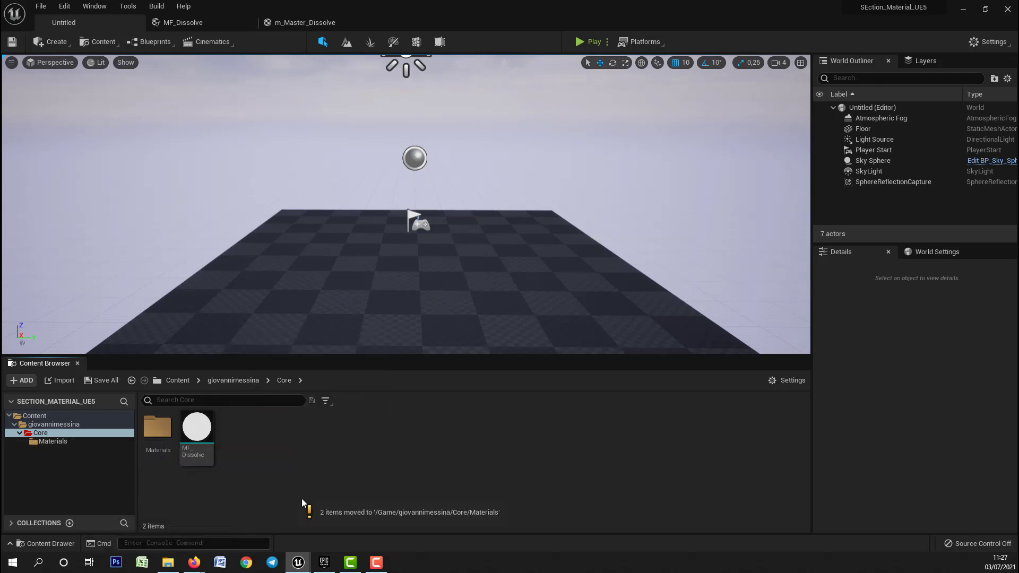
right_click(50, 432)
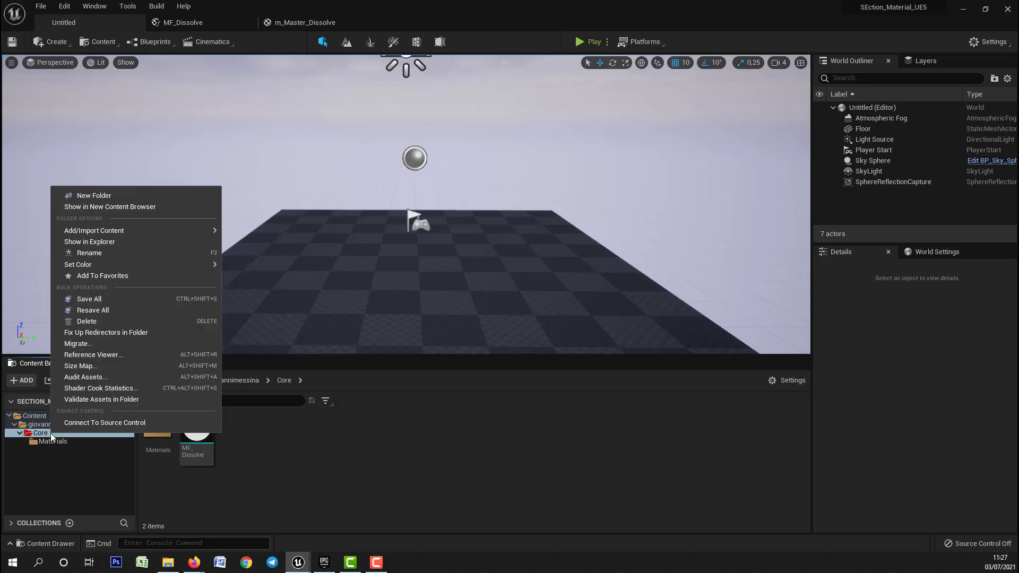
left_click(49, 441)
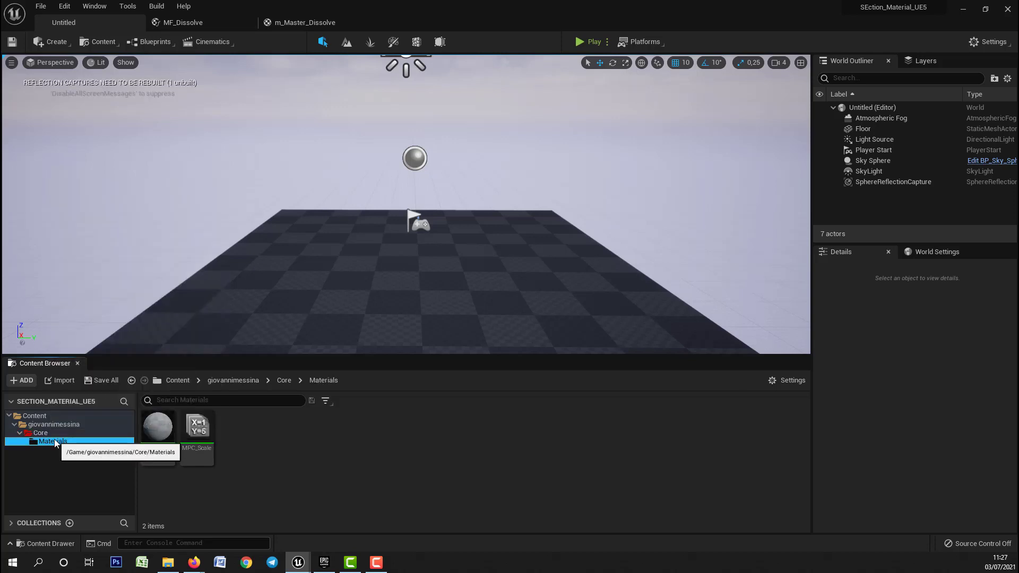
Step: Create a Functions subfolder inside Materials
right_click(54, 438)
left_click(114, 206)
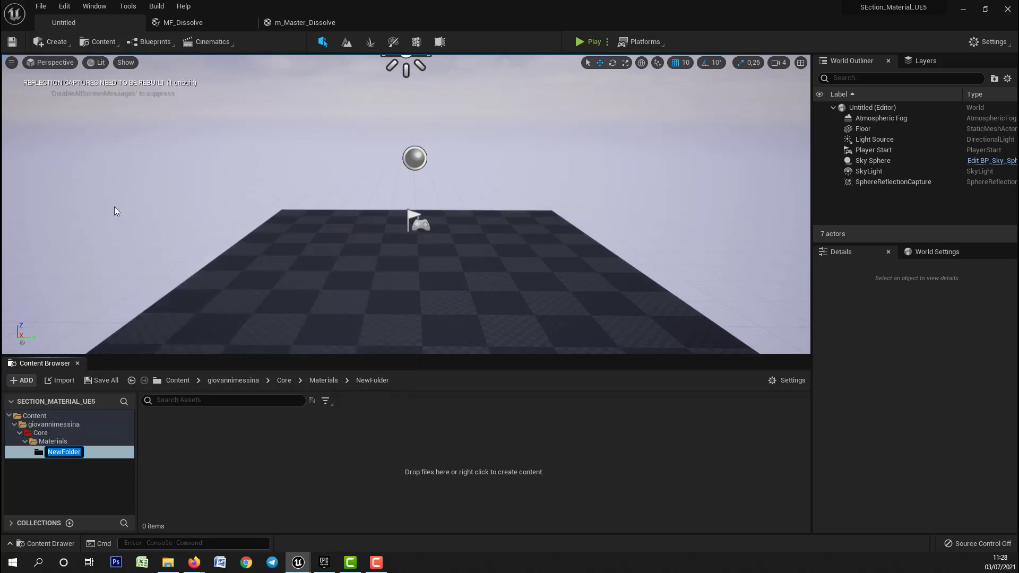
type("Functions")
key("Return")
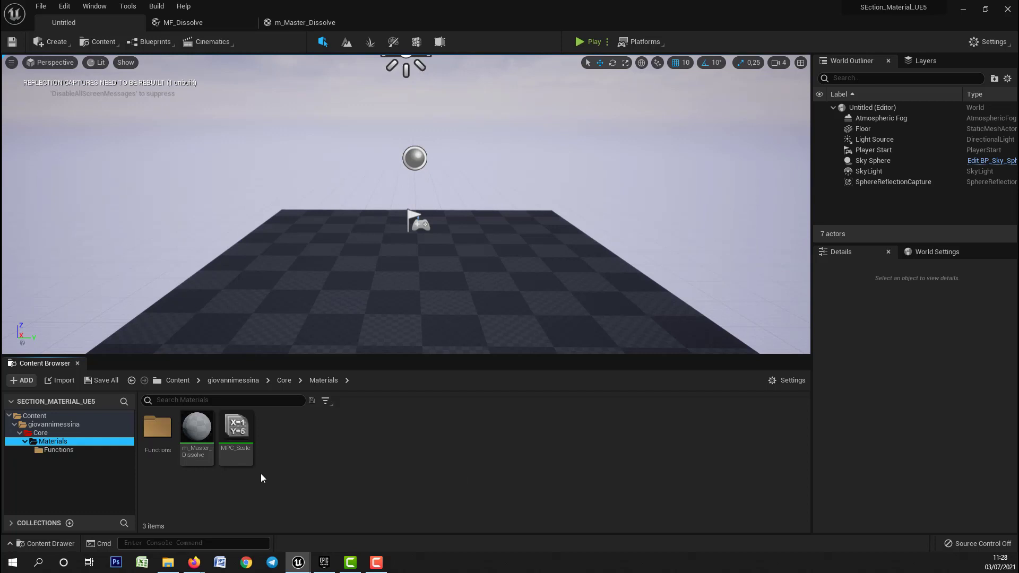
Step: Move MF_Dissolve from Core into the Functions folder and open it
left_click(238, 426)
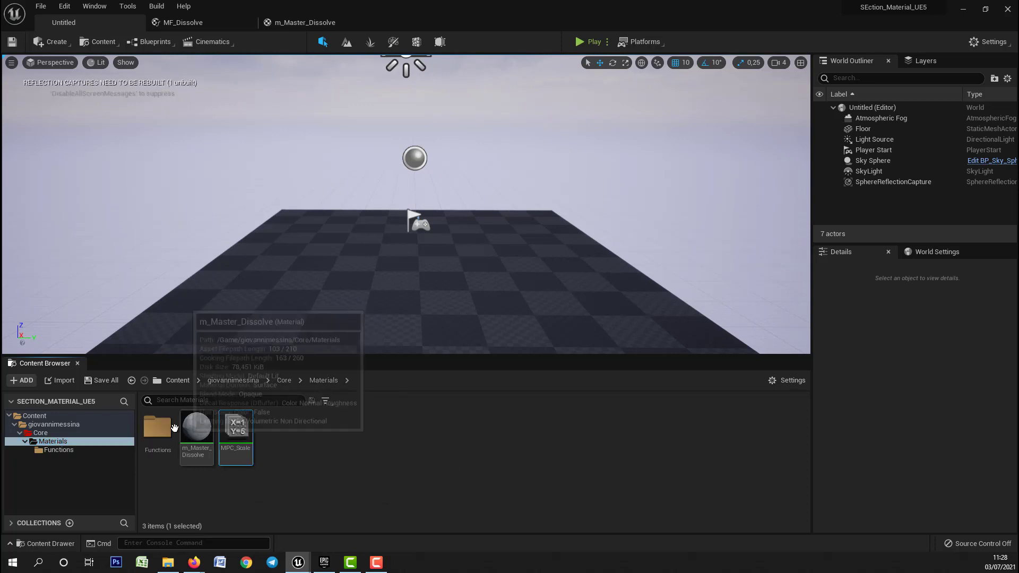
left_click(40, 432)
left_click_drag(193, 422, 64, 452)
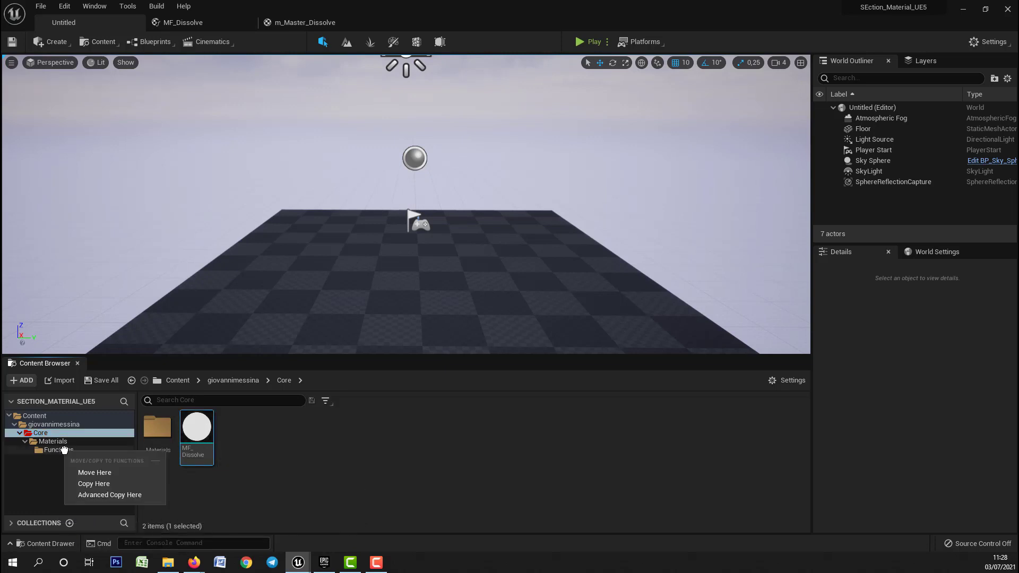
left_click(87, 473)
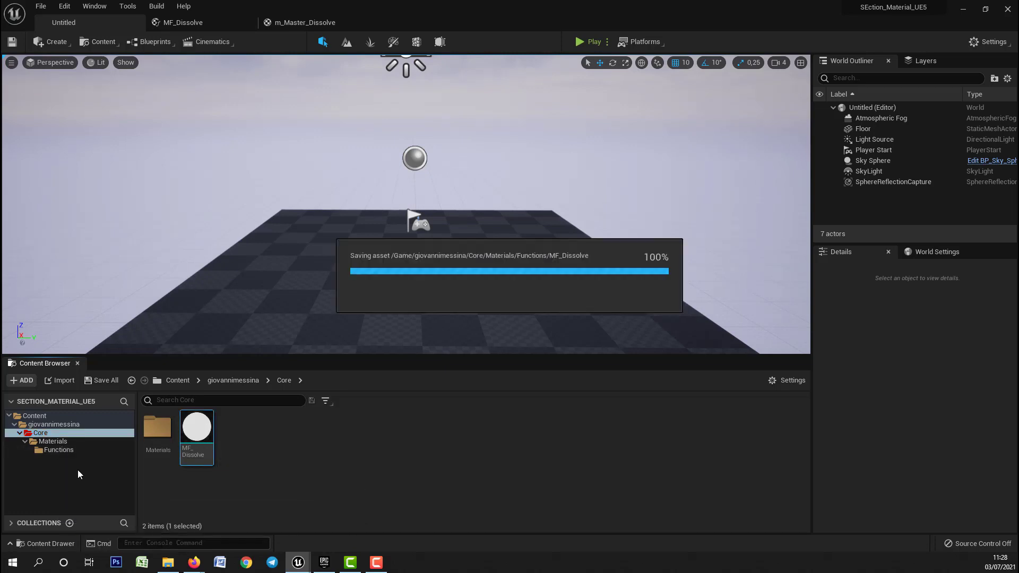
left_click(60, 450)
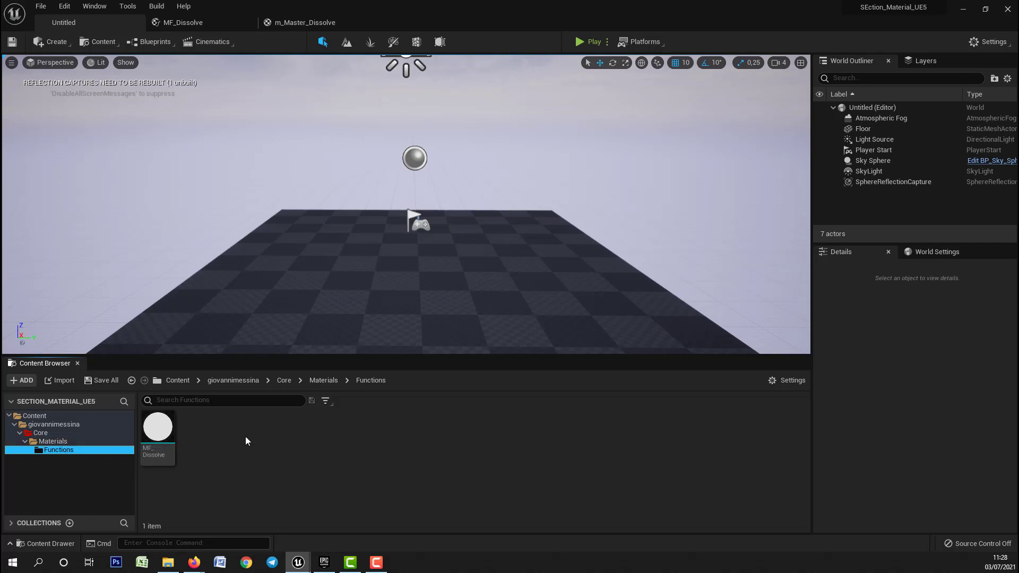
Step: Create a new material function named f_BaseColor in the Functions folder
left_click(227, 457)
right_click(221, 439)
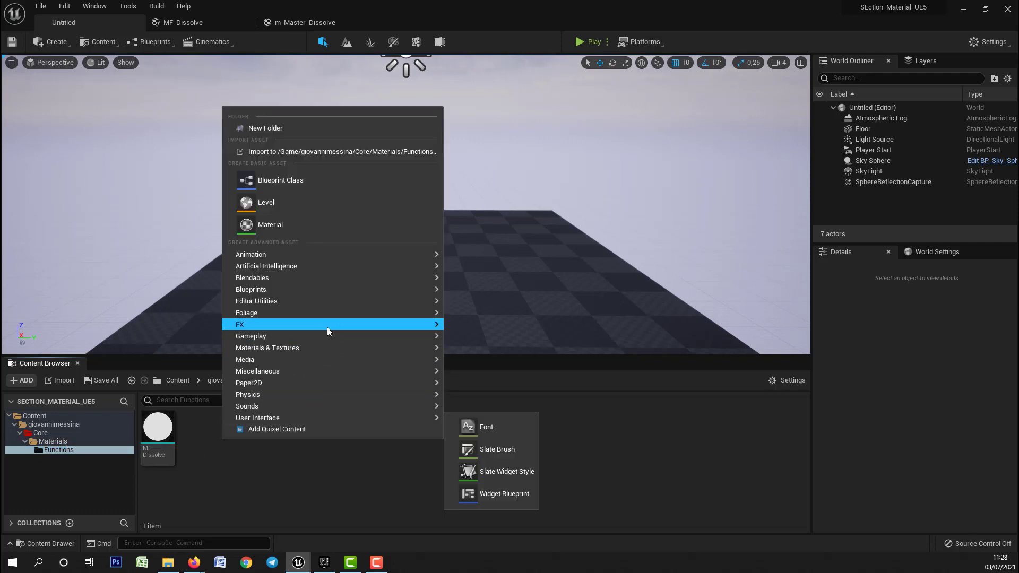
mouse_move(406, 313)
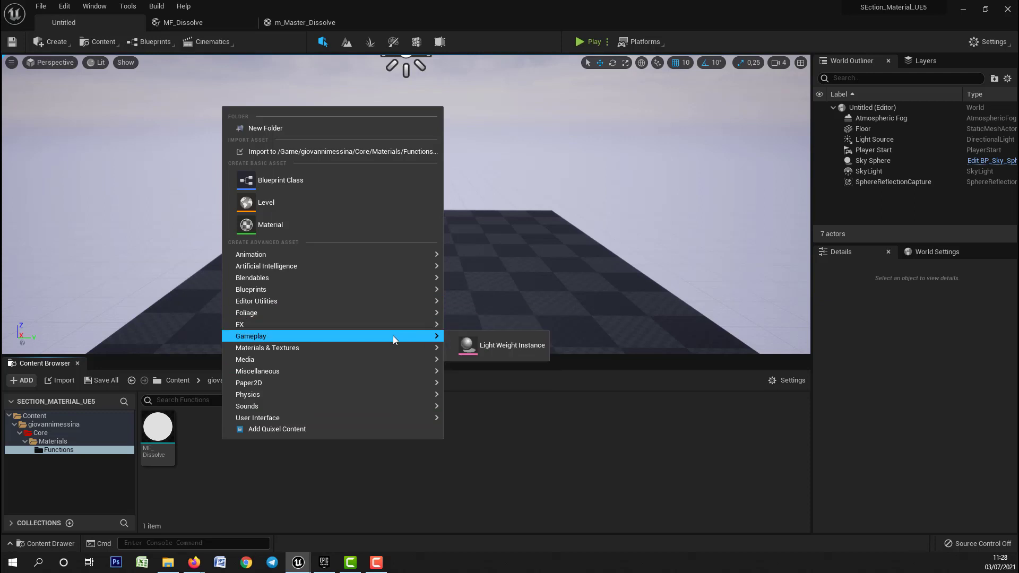
mouse_move(393, 348)
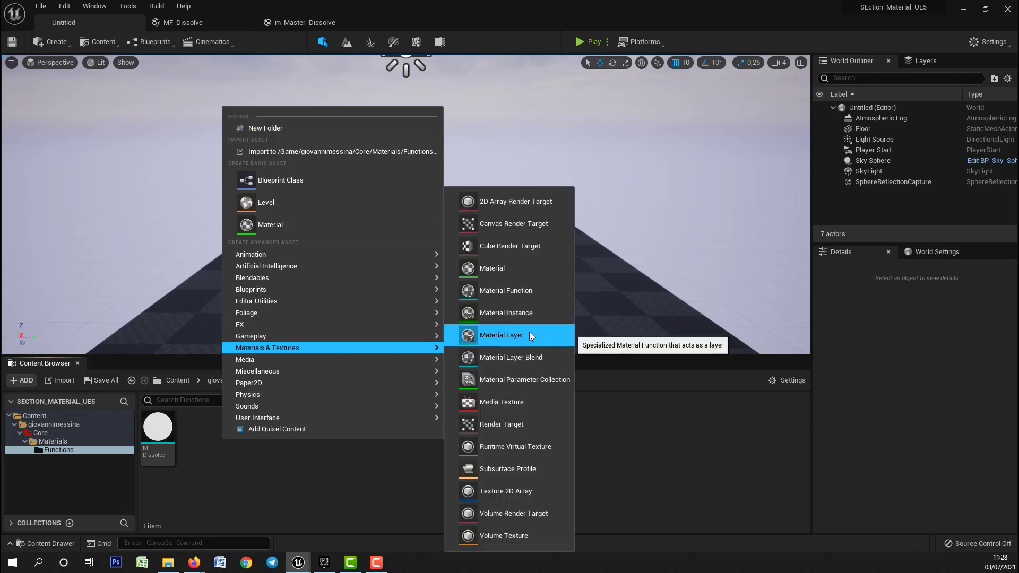
left_click(506, 289)
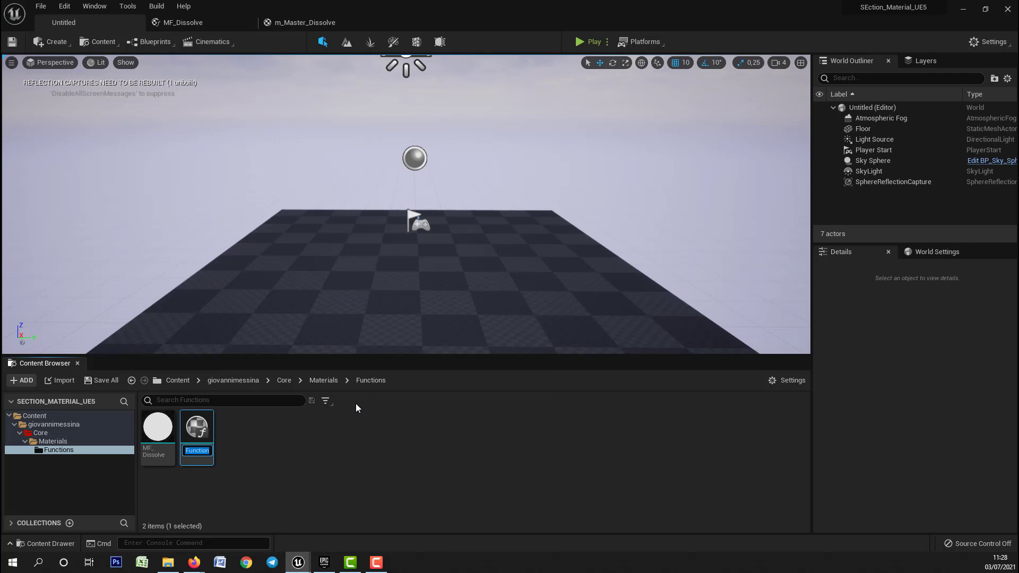
type("f_BaseColor")
key("Return")
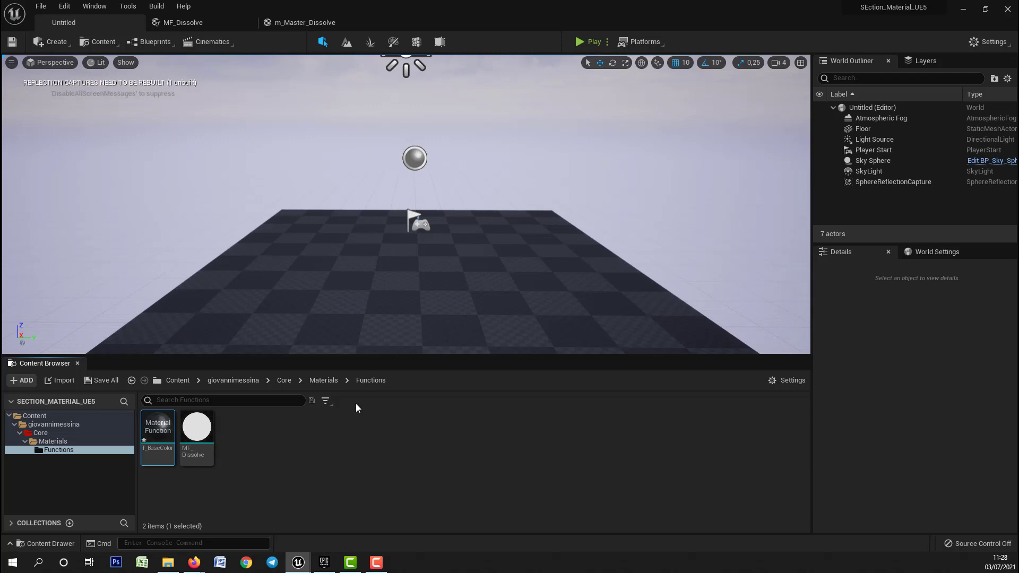
Step: Copy the function five times to make f_BaseColor_2 through f_BaseColor_6
left_click_drag(152, 424, 269, 447)
left_click(304, 479)
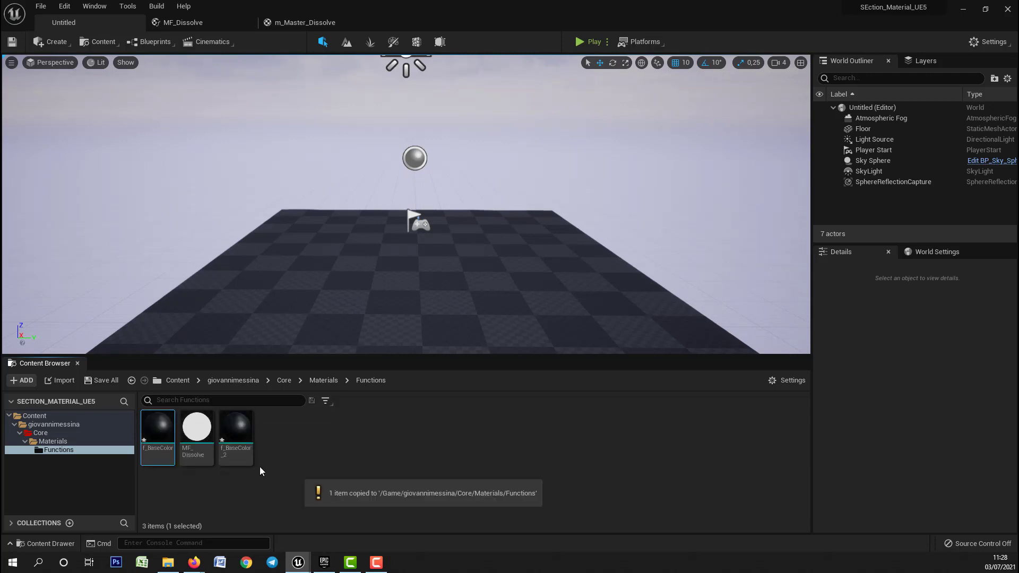
left_click_drag(236, 427, 319, 443)
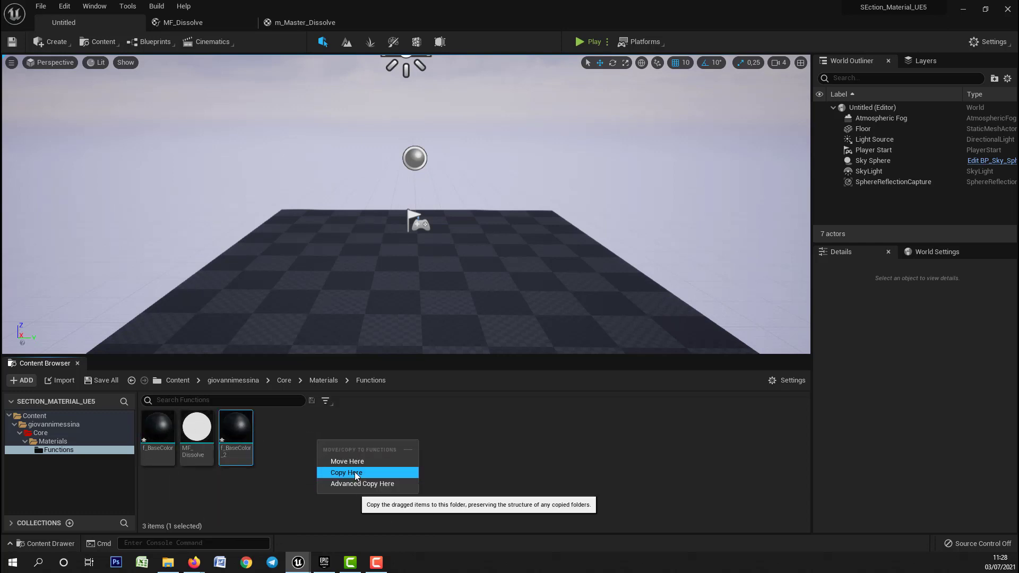
left_click(354, 472)
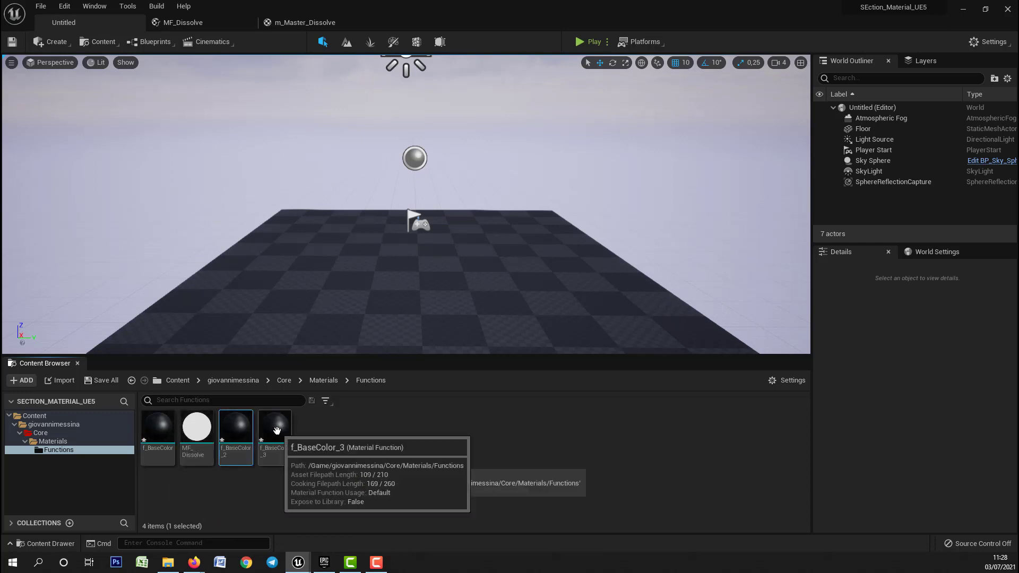
left_click_drag(277, 430, 344, 491)
left_click(345, 487)
left_click_drag(314, 429, 371, 479)
left_click(376, 487)
left_click_drag(353, 429, 402, 464)
left_click(415, 497)
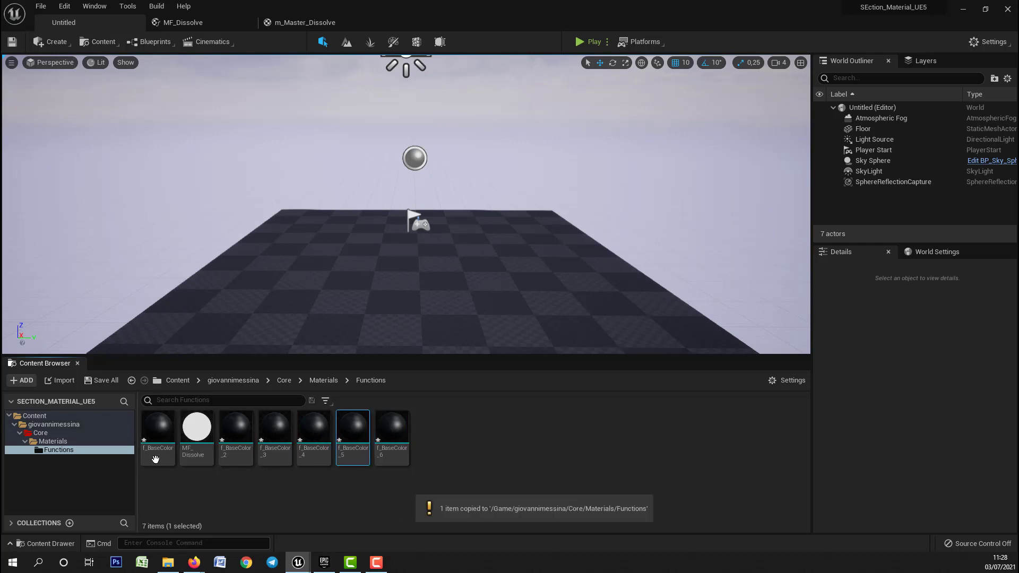
left_click(236, 453)
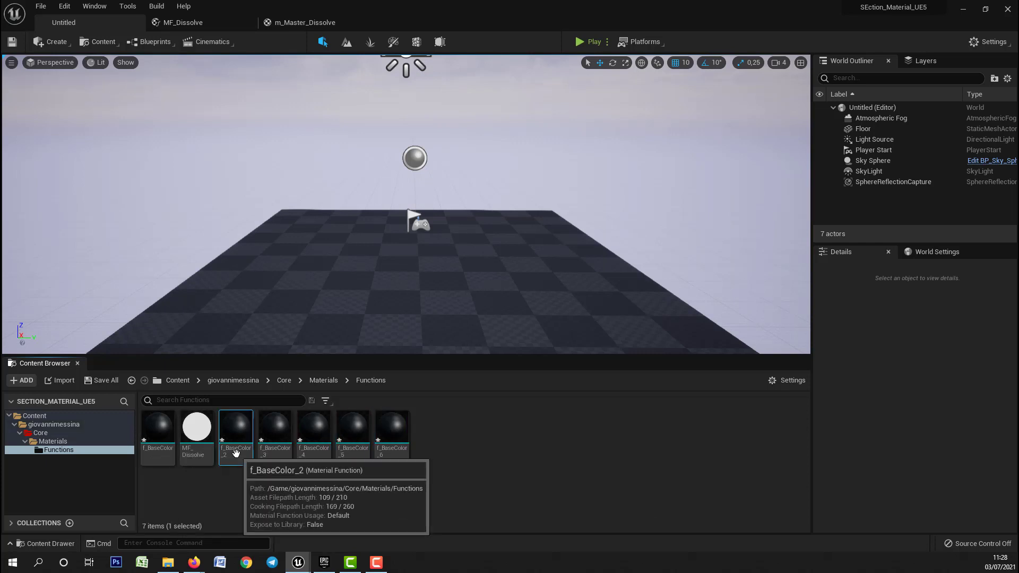
left_click(227, 452)
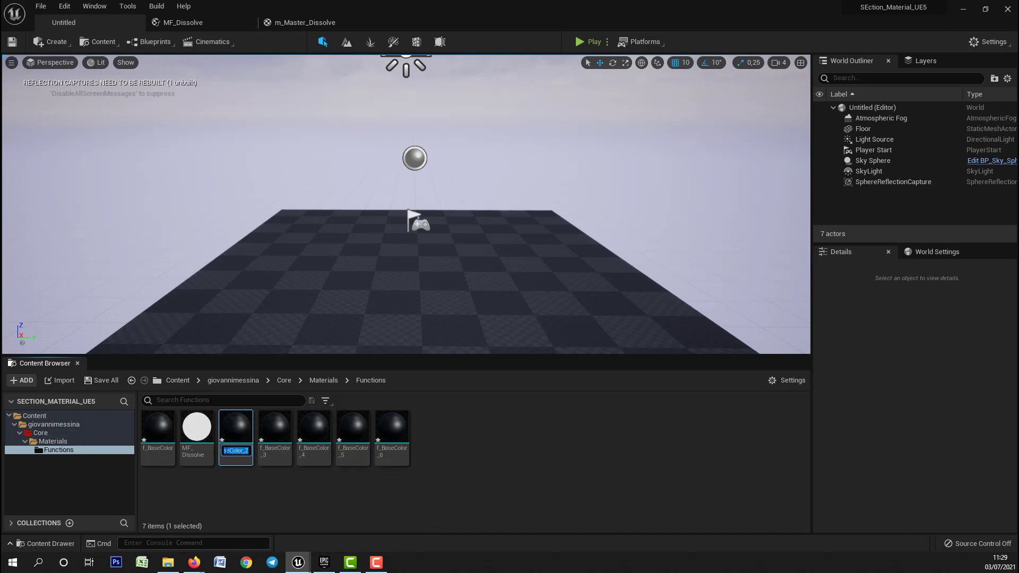
Step: Rename f_BaseColor_2 to f_Bounds
left_click(226, 451)
key("ctrl+a")
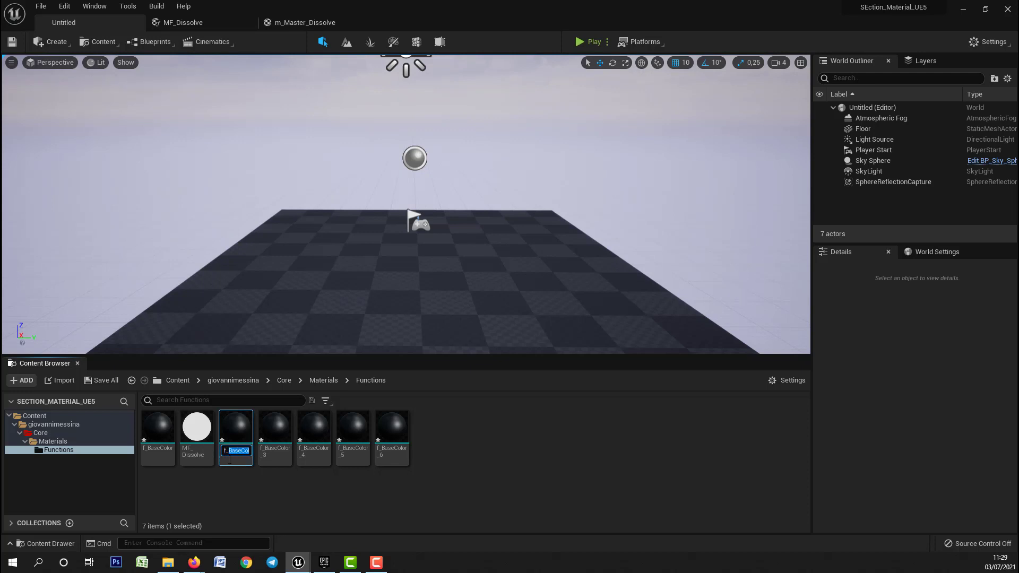
type("Bounds")
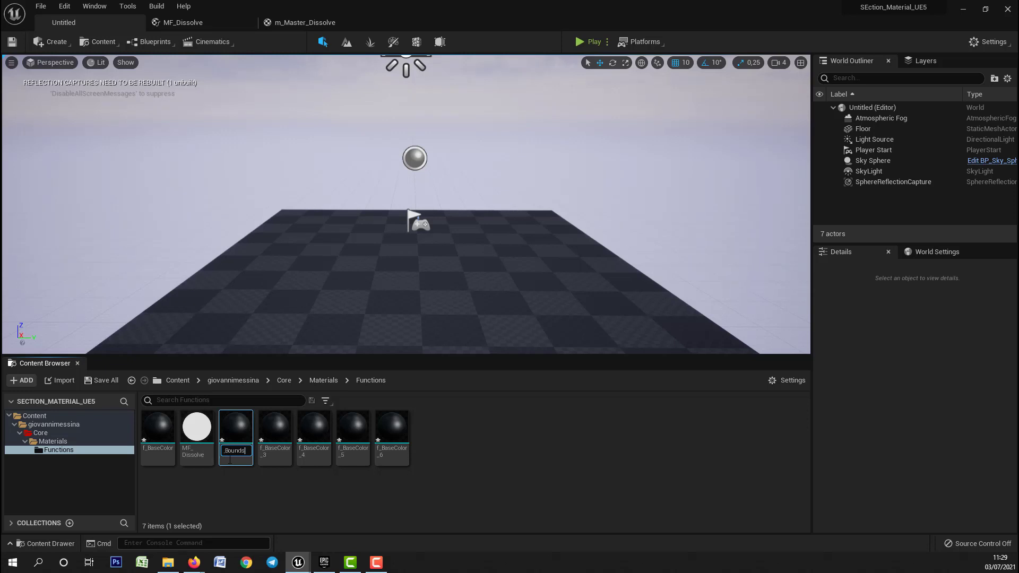
key("Return")
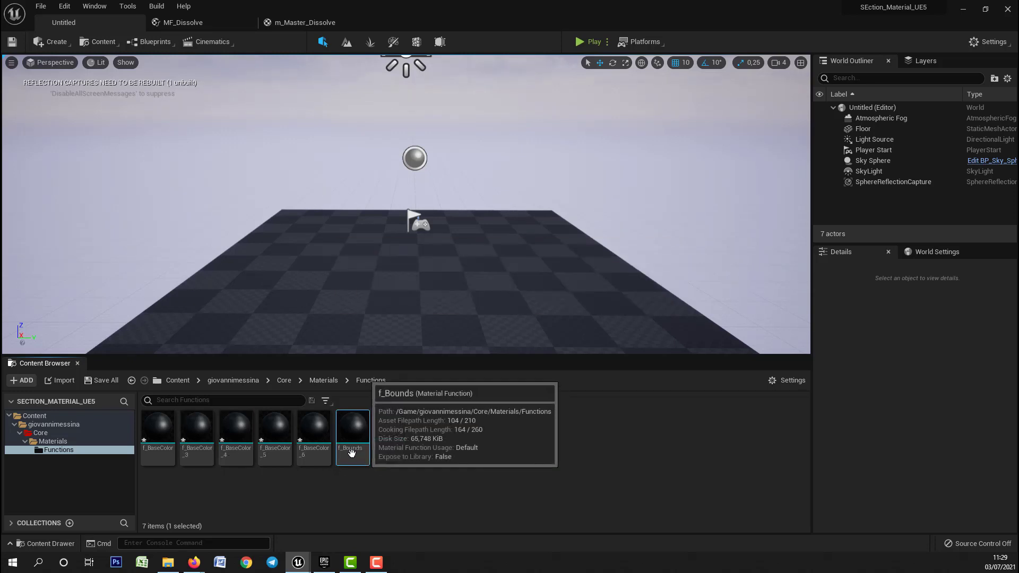
Step: Rename f_BaseColor_3 to f_Falloff
left_click(195, 461)
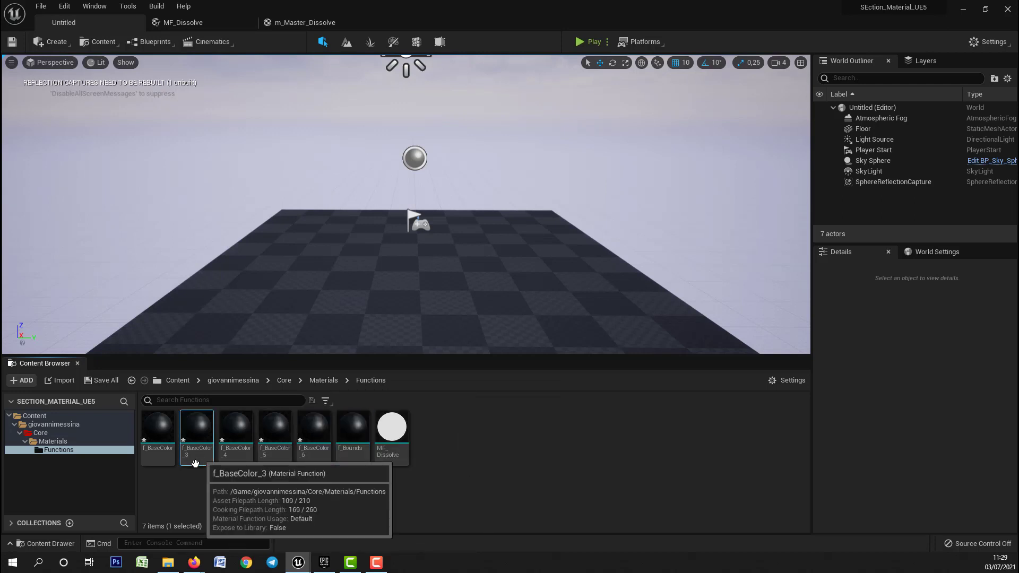
left_click(192, 452)
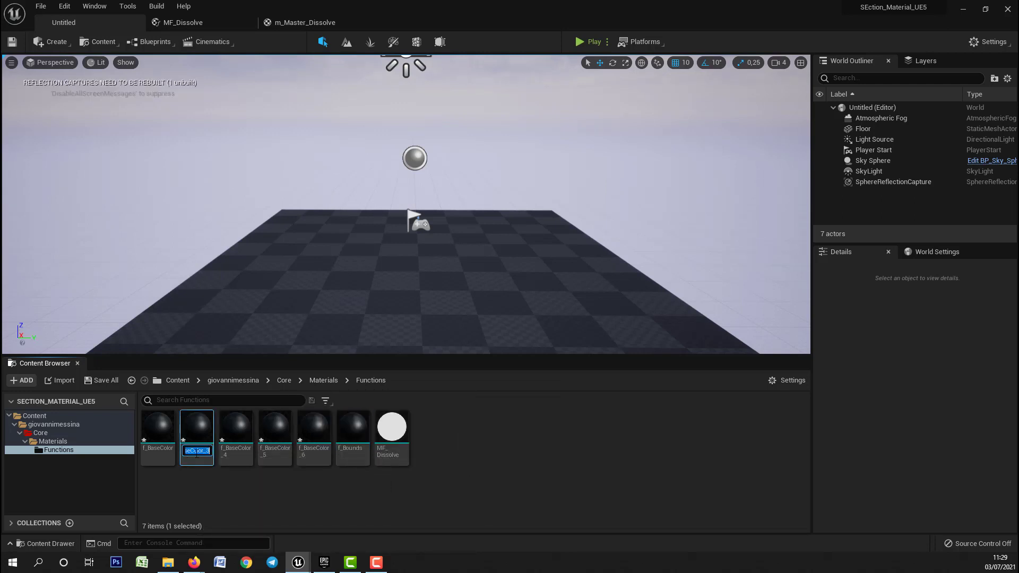
type("f_Falloff")
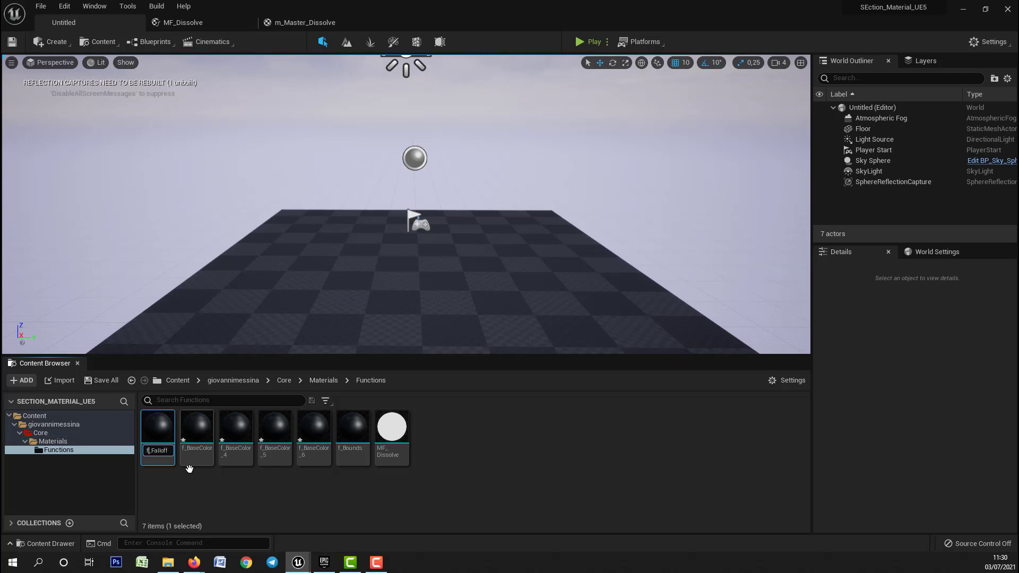
key("Return")
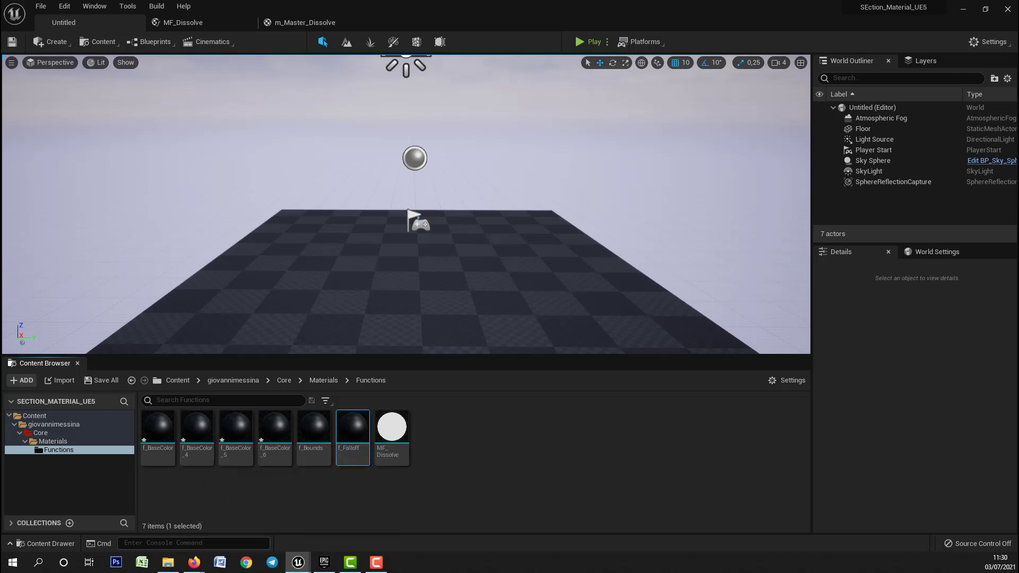
key("F10")
left_click(195, 460)
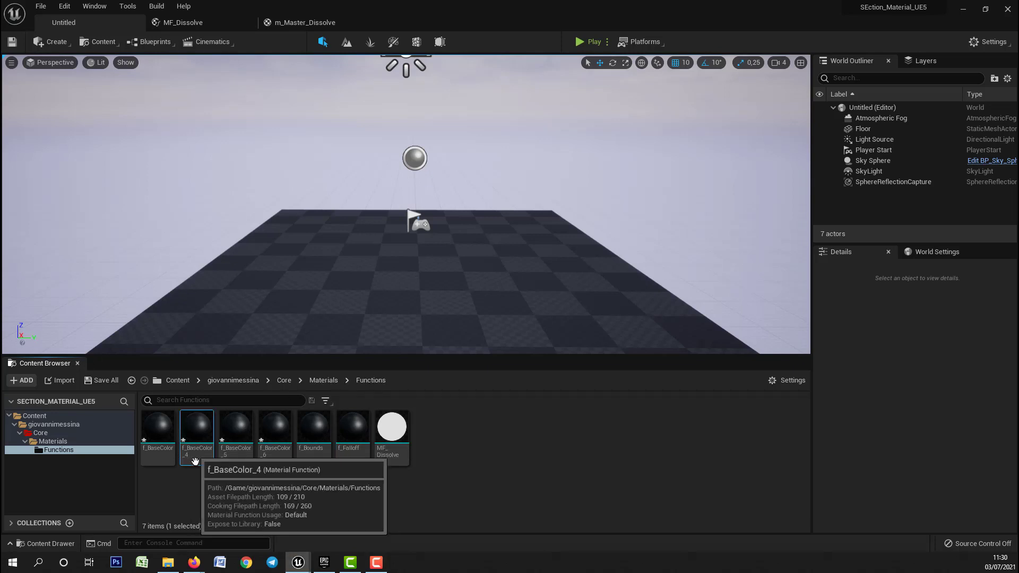
left_click(768, 415)
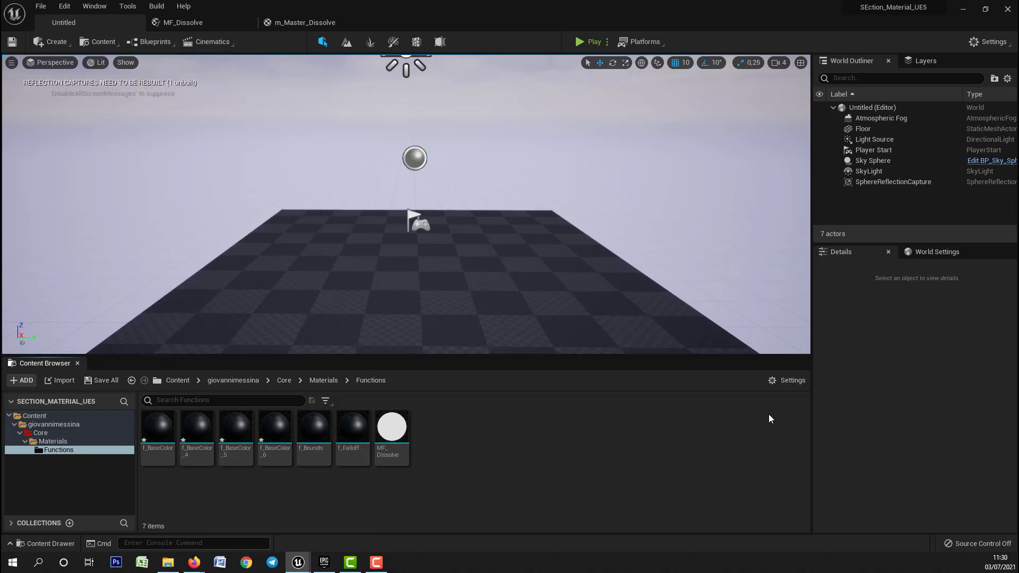
Step: Set the Content Browser thumbnail size to Large
left_click(775, 381)
mouse_move(844, 340)
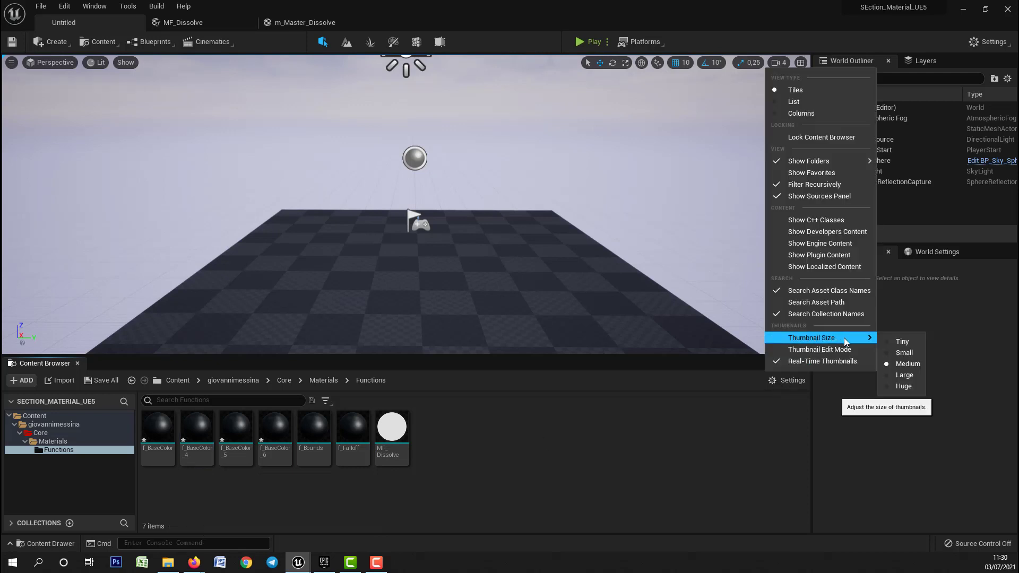
left_click(894, 374)
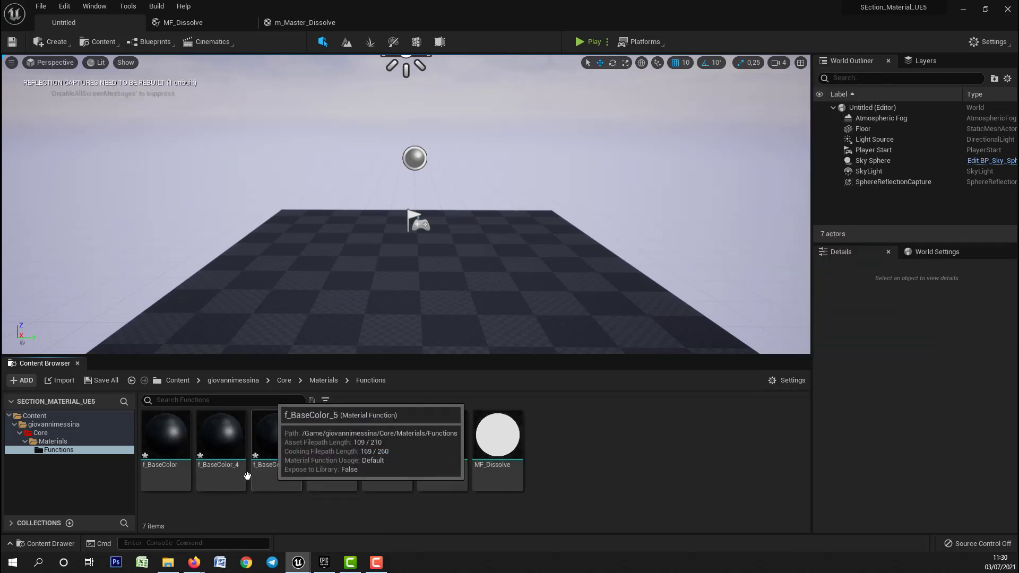
Step: Rename f_BaseColor_4 to f_Loc1, then bring up the m_Master_Dissolve graph
left_click(235, 479)
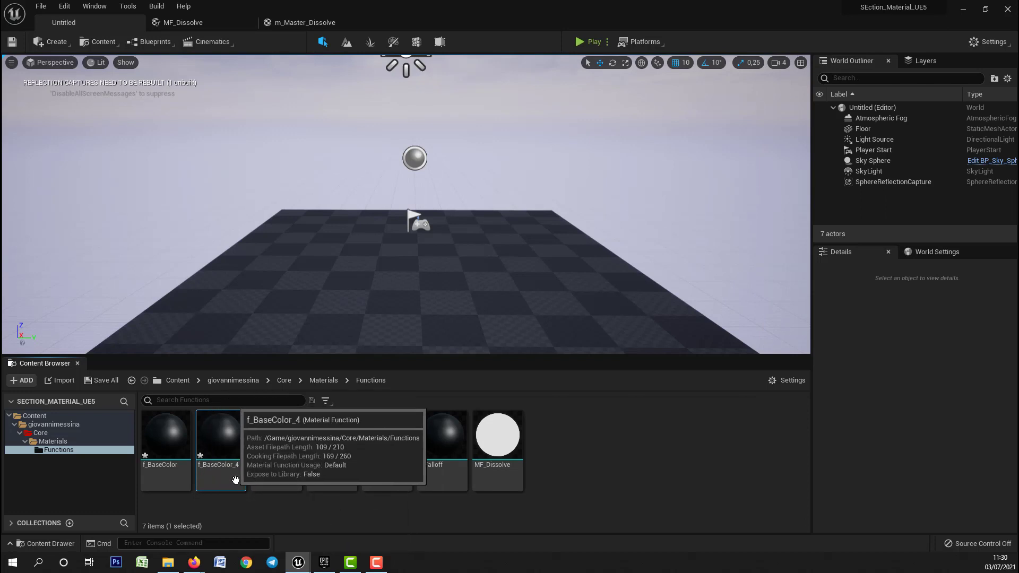
left_click(265, 467)
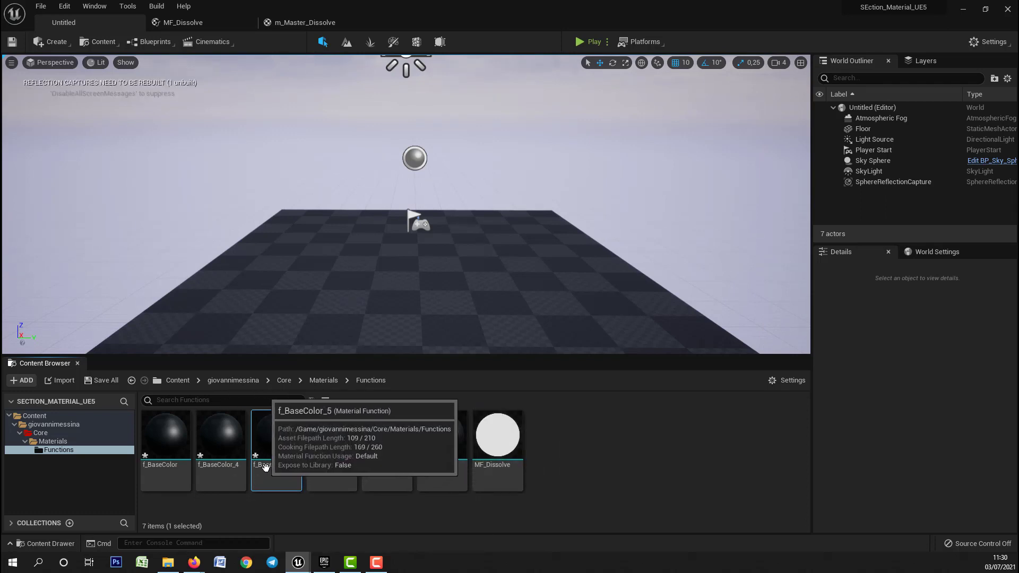
left_click(205, 467)
key("F2")
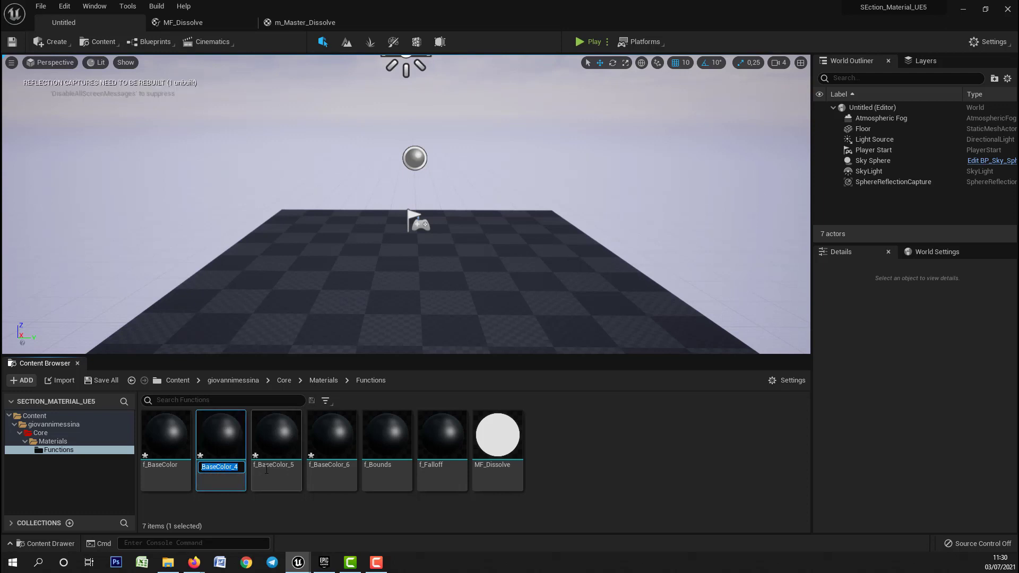
type("f_Loc1")
key("Return")
left_click(320, 24)
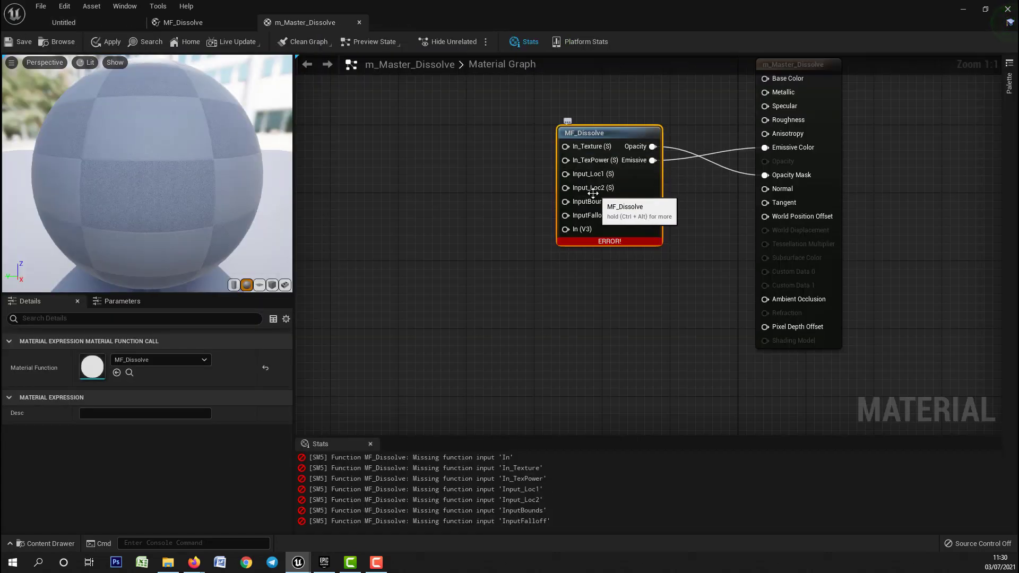
Step: Back in the level's Content Browser, rename f_BaseColor_5 to f_Loc2
left_click(186, 23)
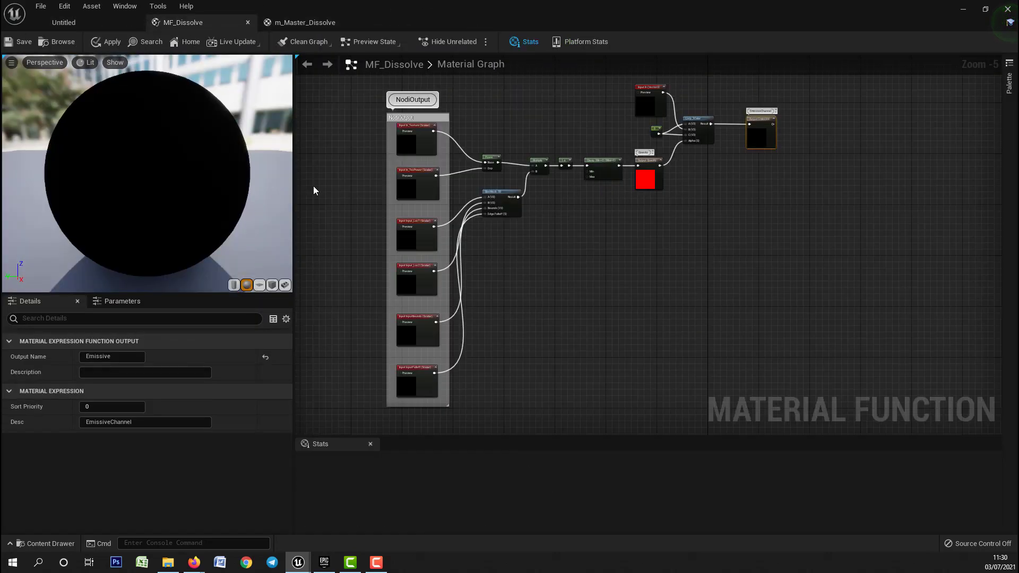
left_click(79, 22)
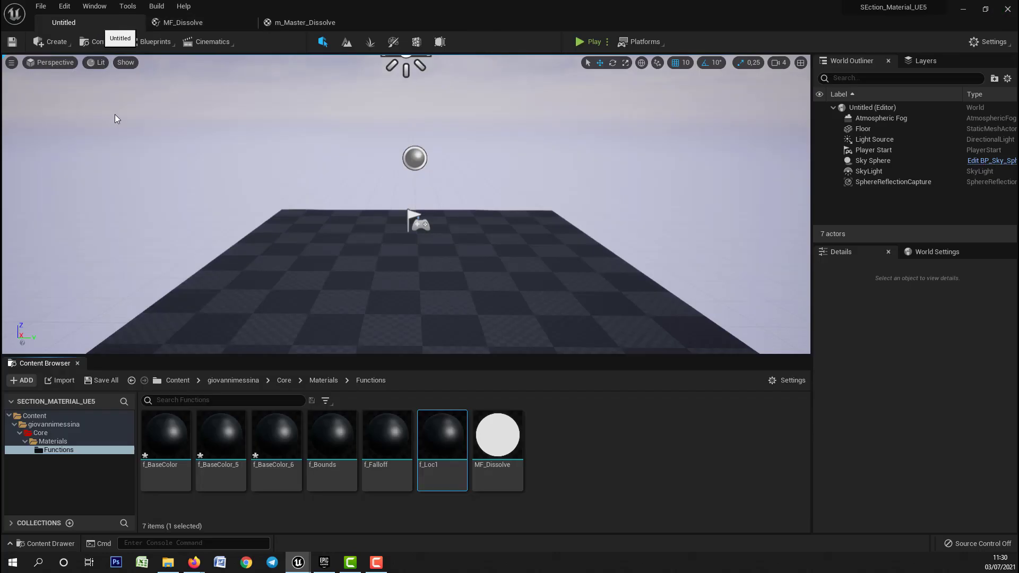
left_click(215, 470)
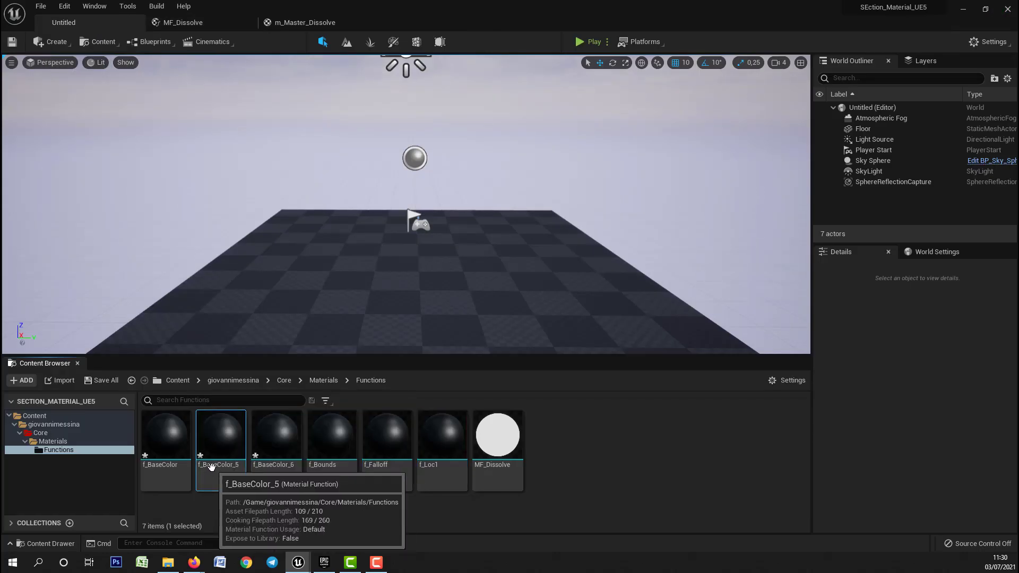
left_click(214, 467)
left_click_drag(206, 466, 249, 471)
type("Loc2")
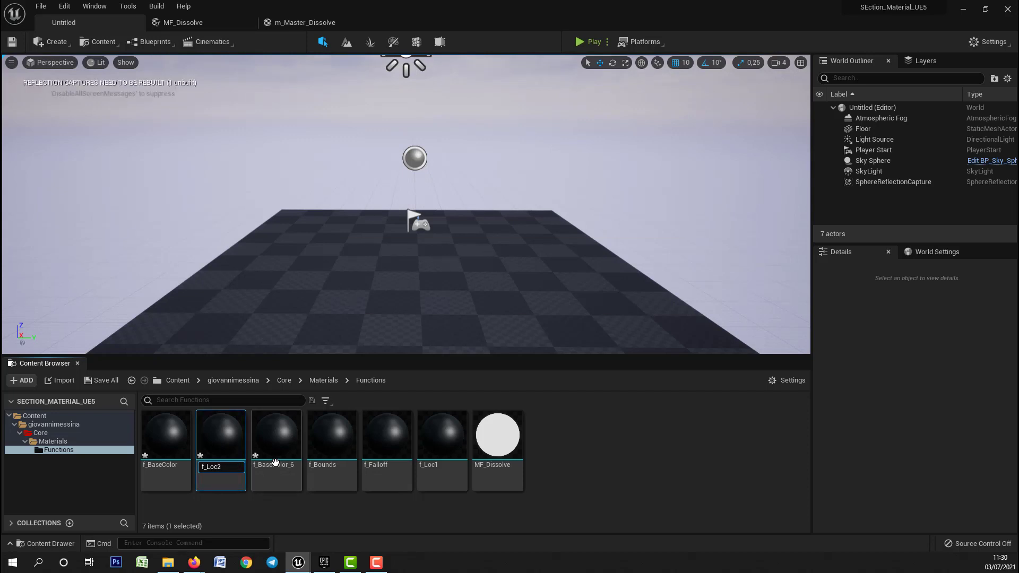
left_click(276, 462)
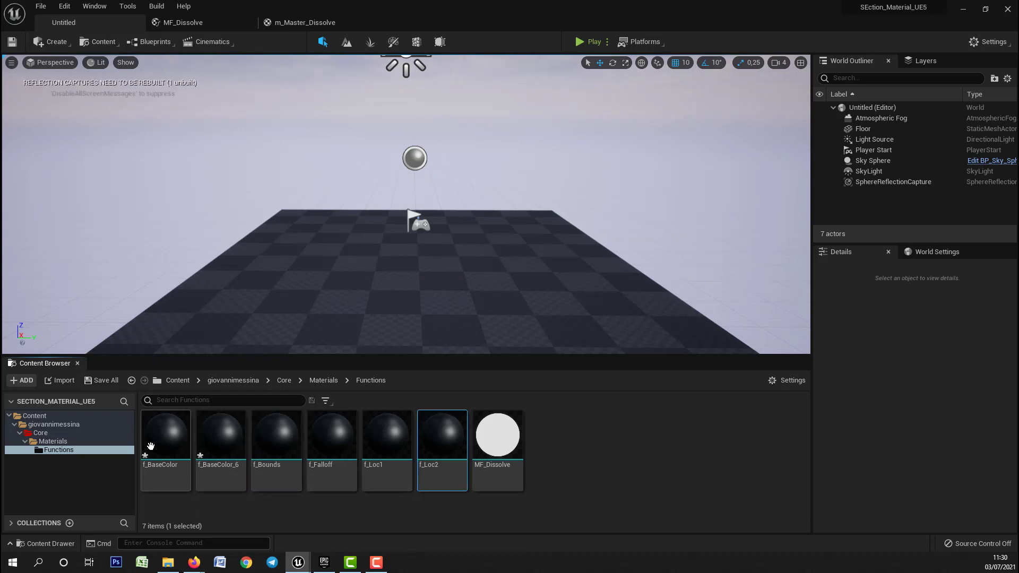
Step: Rename f_BaseColor_6, which ends up misspelled as f_TestPower
left_click(268, 432)
left_click(340, 451)
left_click(392, 474)
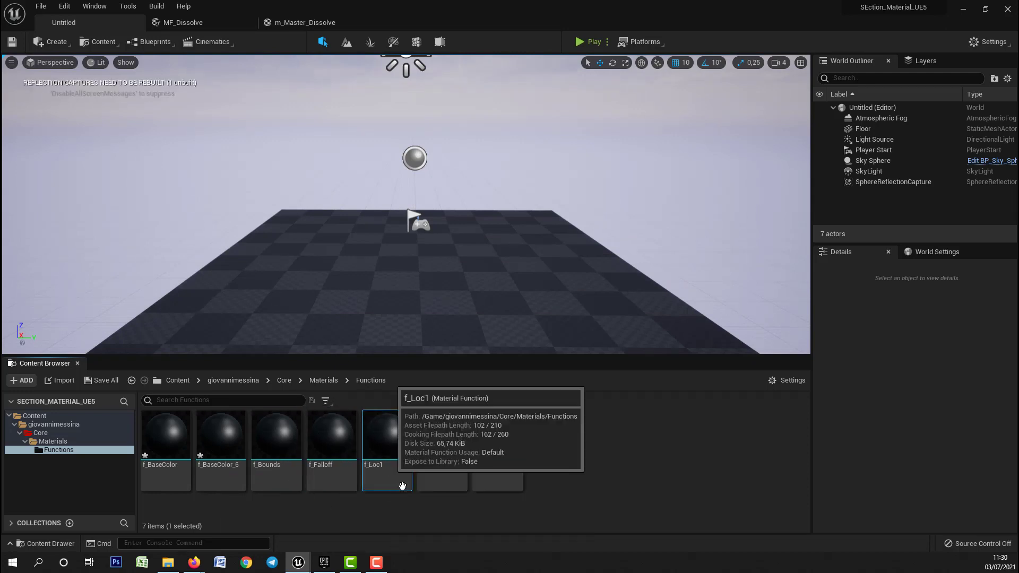
left_click(440, 441)
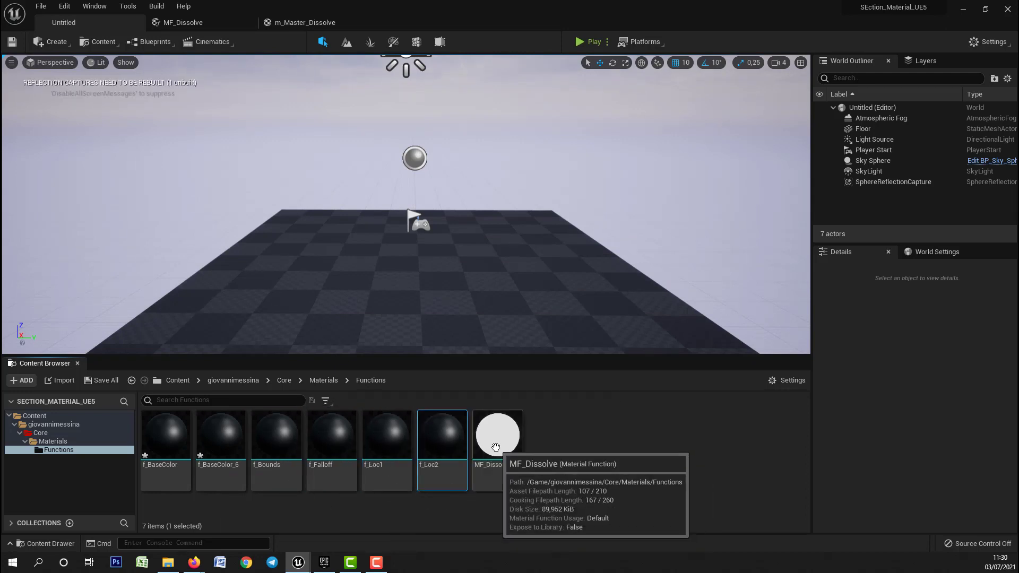
left_click(217, 470)
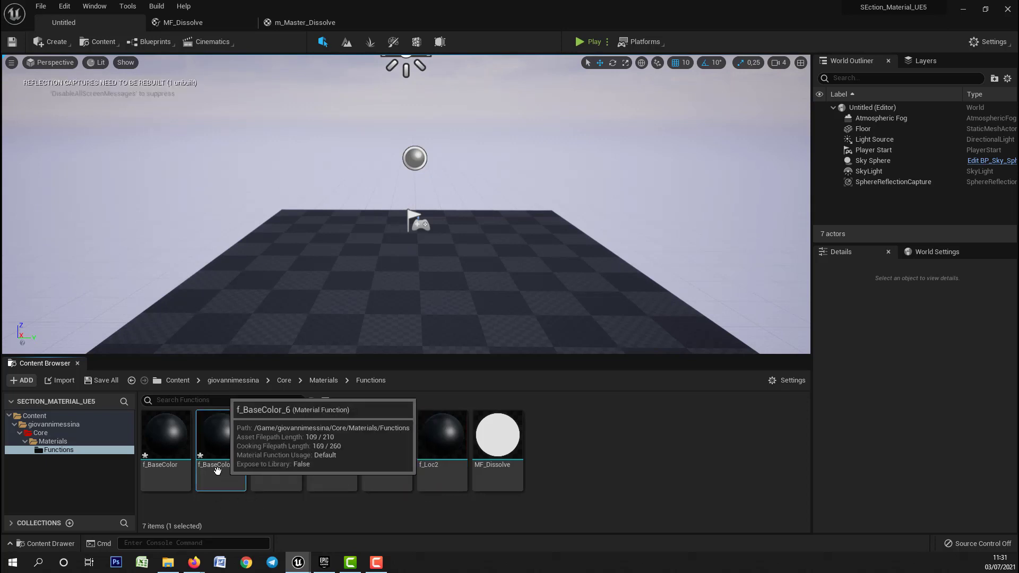
left_click(200, 469)
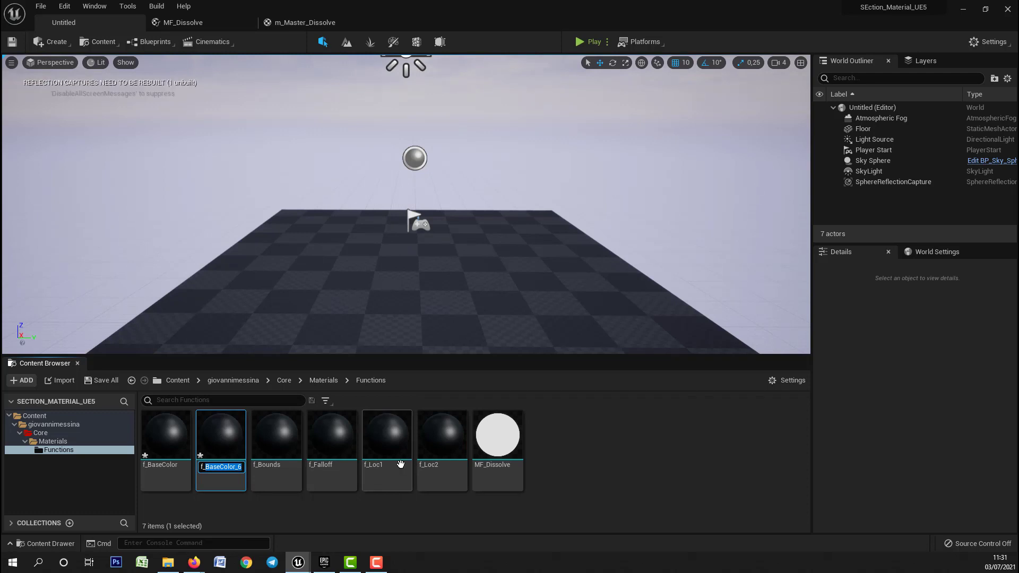
type("f_TestPower")
key("Return")
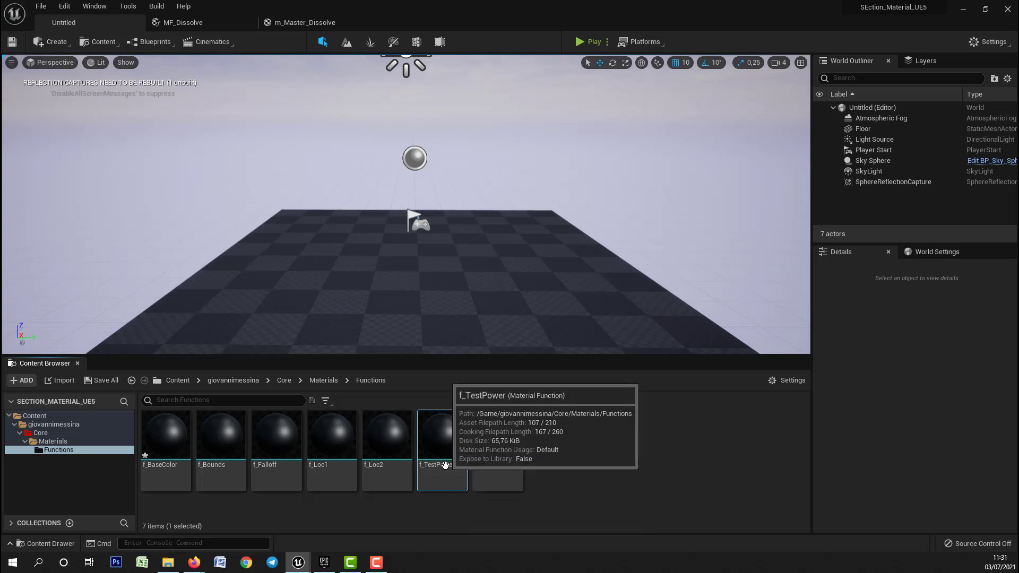
Step: Correct the misspelled name f_TestPower to f_TextPower
left_click(308, 26)
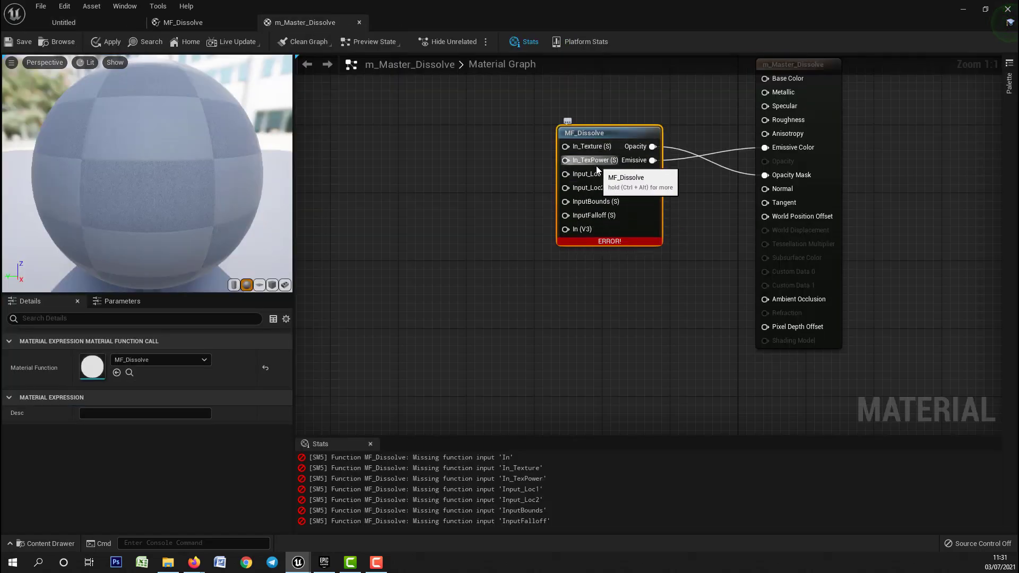
left_click(195, 23)
left_click(113, 20)
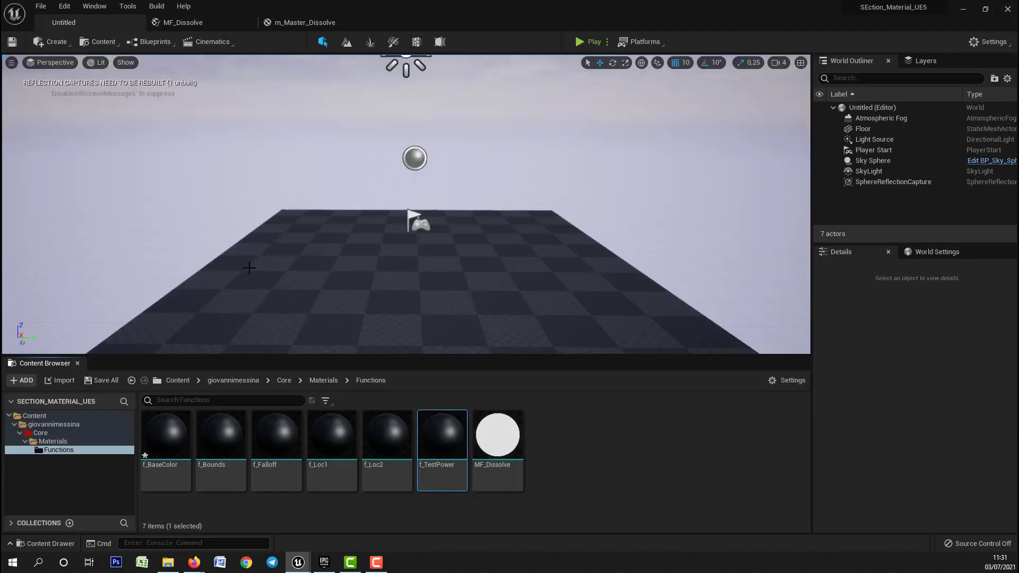
left_click(439, 467)
left_click(439, 467)
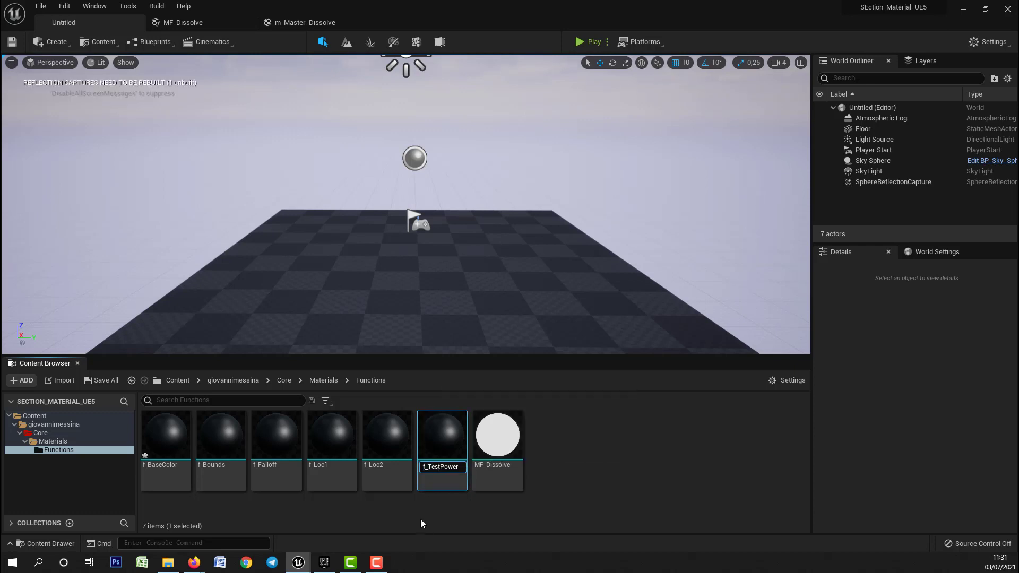
key("BackSpace")
key("BackSpace")
type("ex")
key("Return")
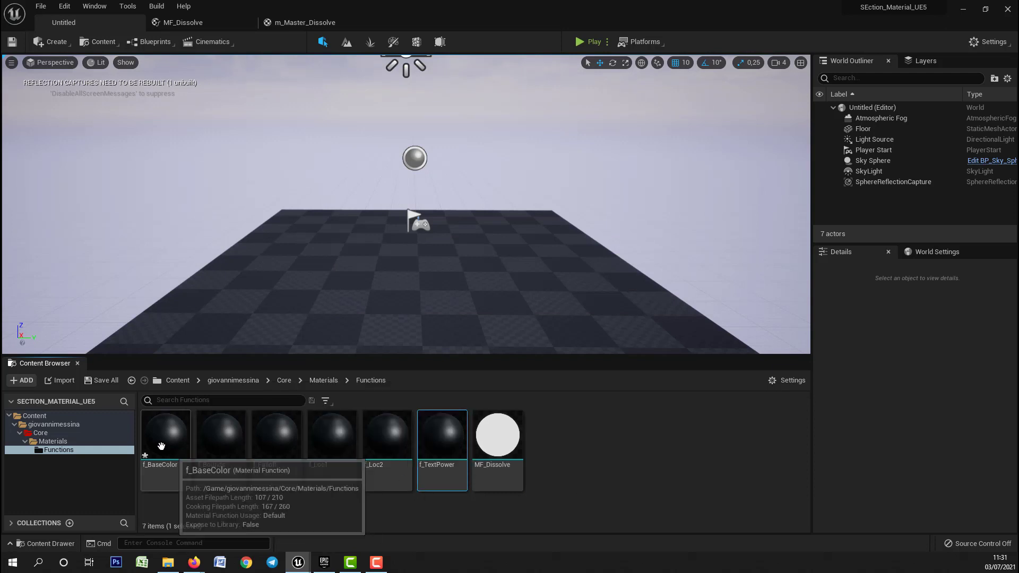
Step: Make another copy of f_BaseColor and rename the copy f_EmissiveColor
left_click_drag(161, 446, 566, 447)
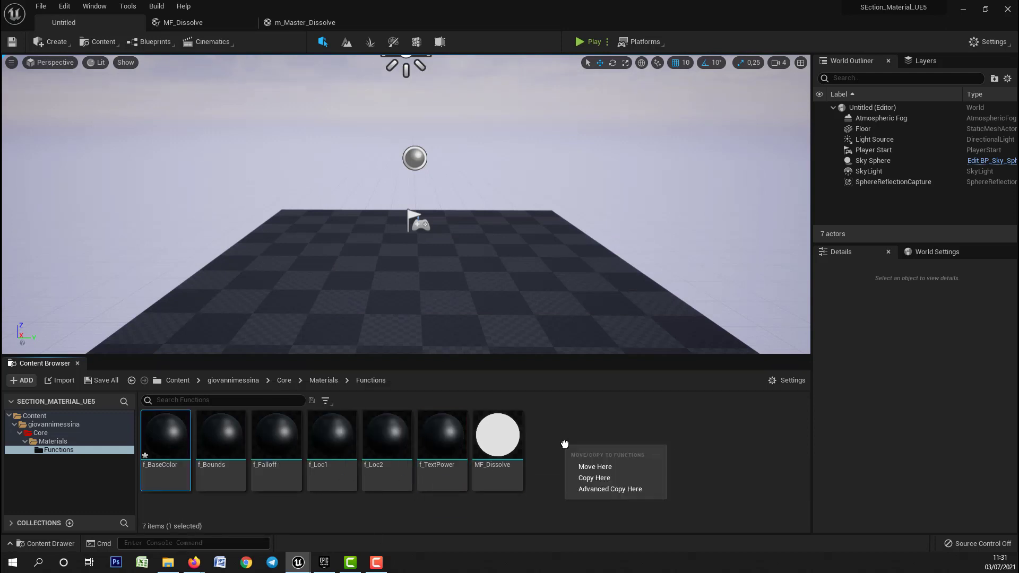
left_click(598, 477)
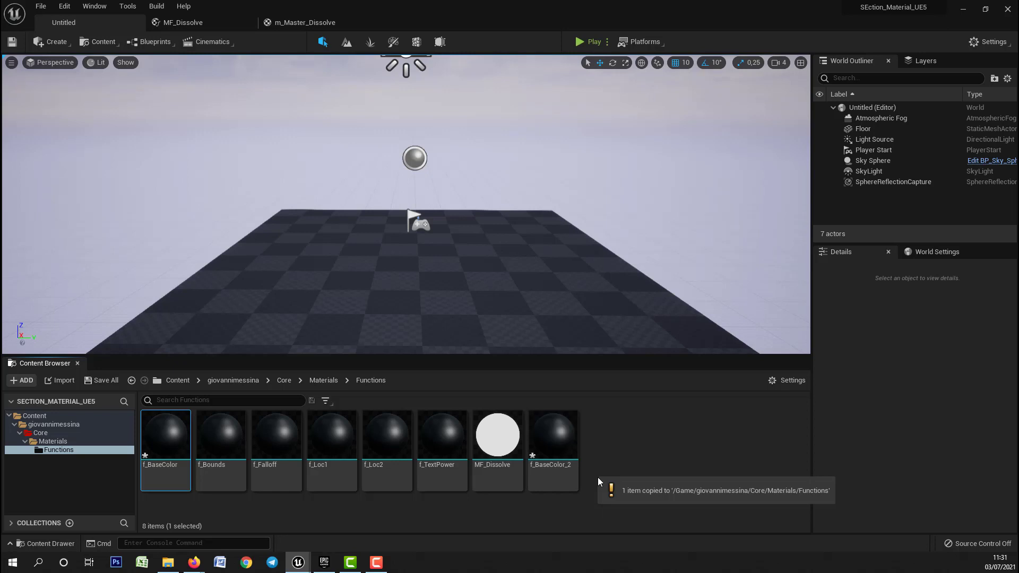
left_click(544, 466)
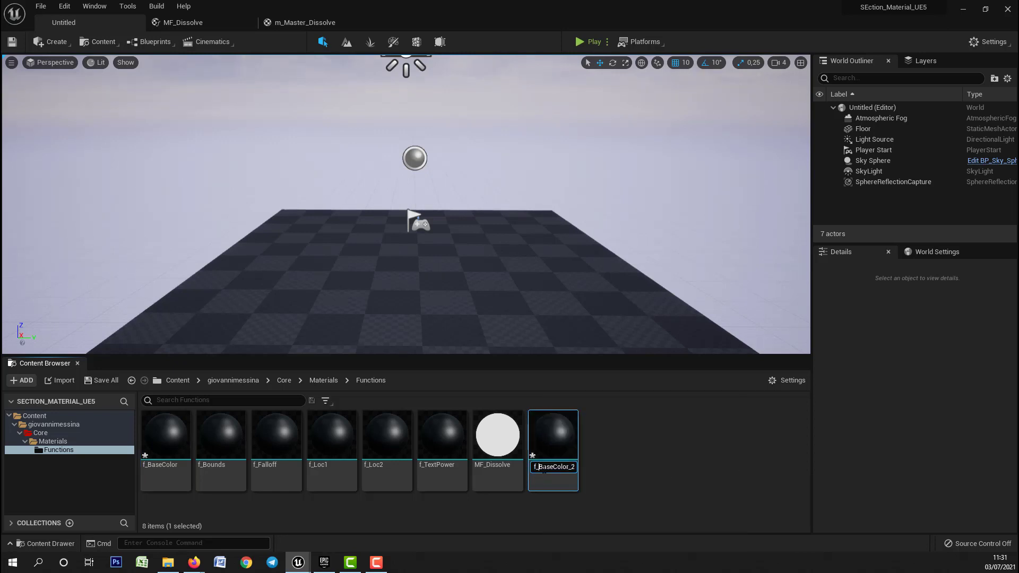
type("f_Emissive")
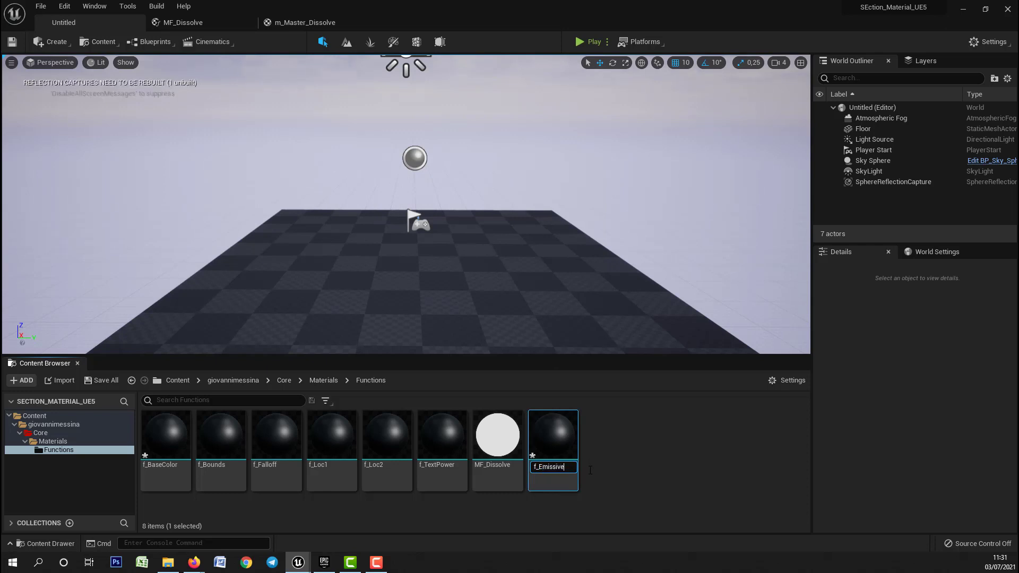
type("Color")
key("Return")
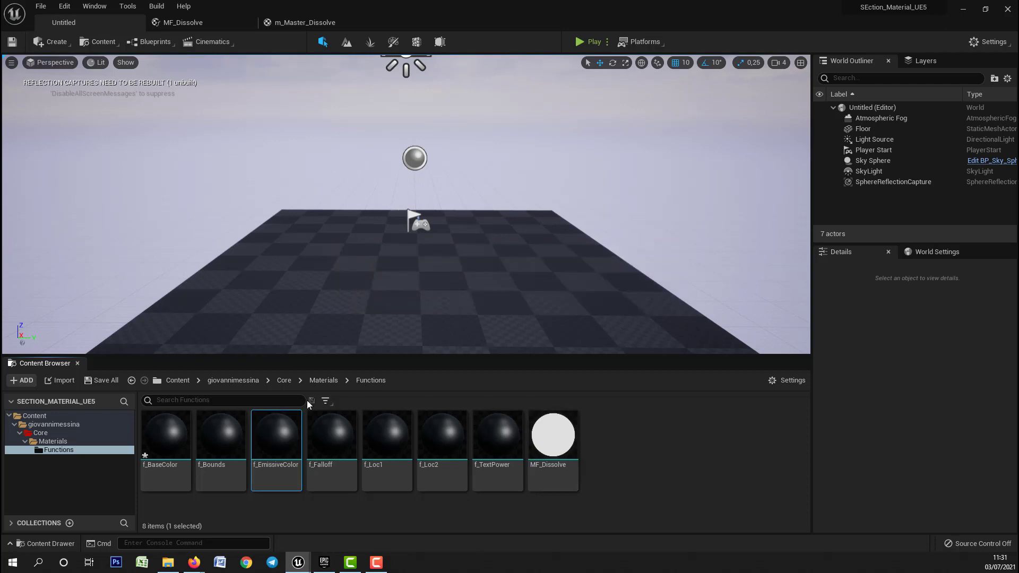
left_click(599, 467)
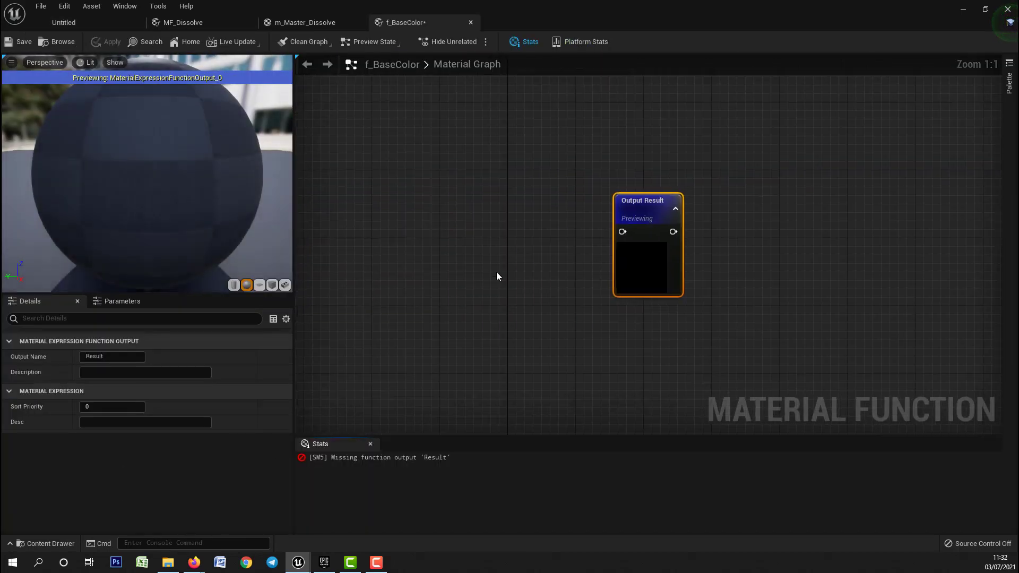
Step: Add a Vector Parameter named BaseColor to the f_BaseColor graph
right_click_drag(505, 265, 547, 227)
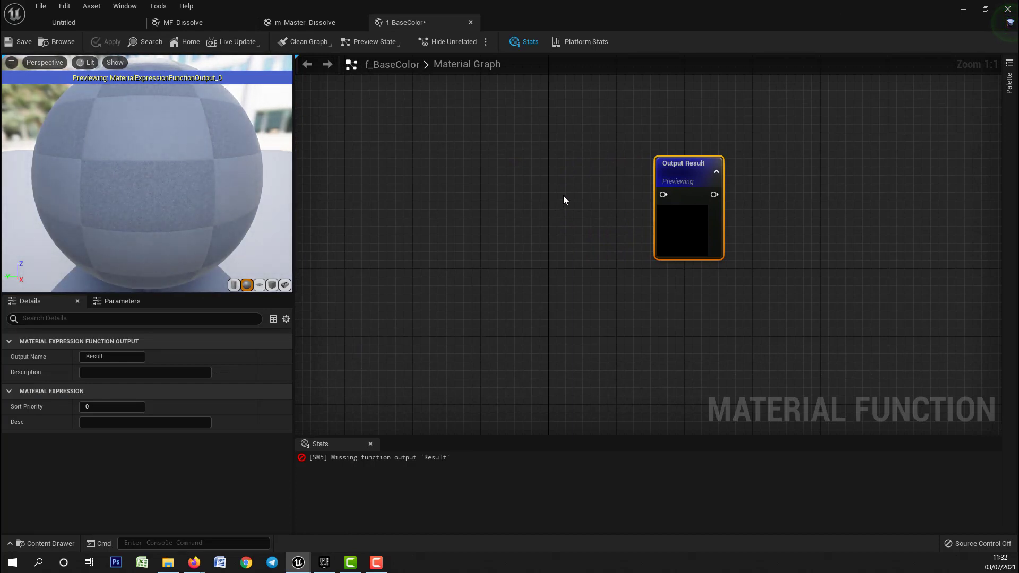
left_click(525, 198)
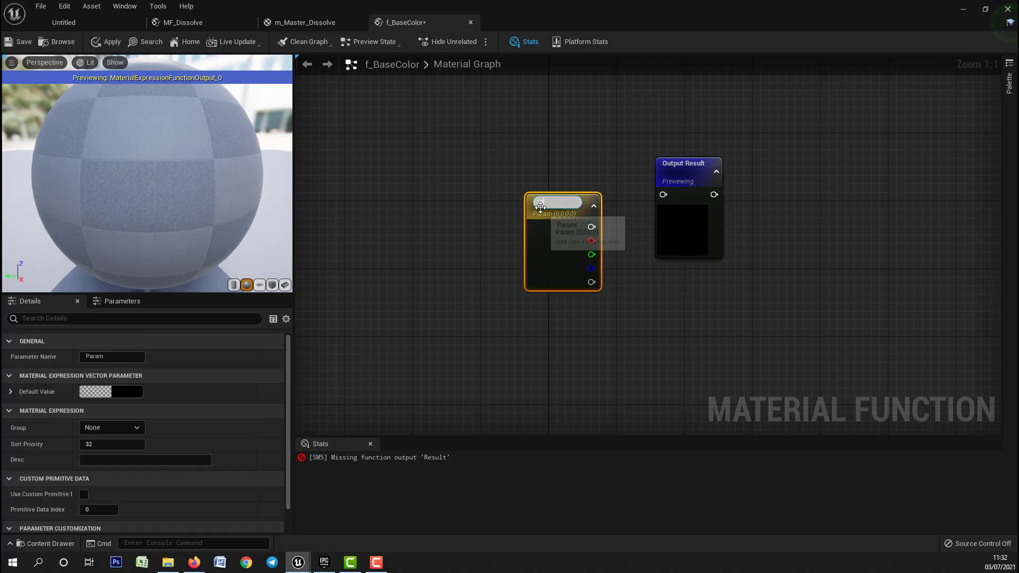
type("v")
left_click_drag(543, 202, 508, 203)
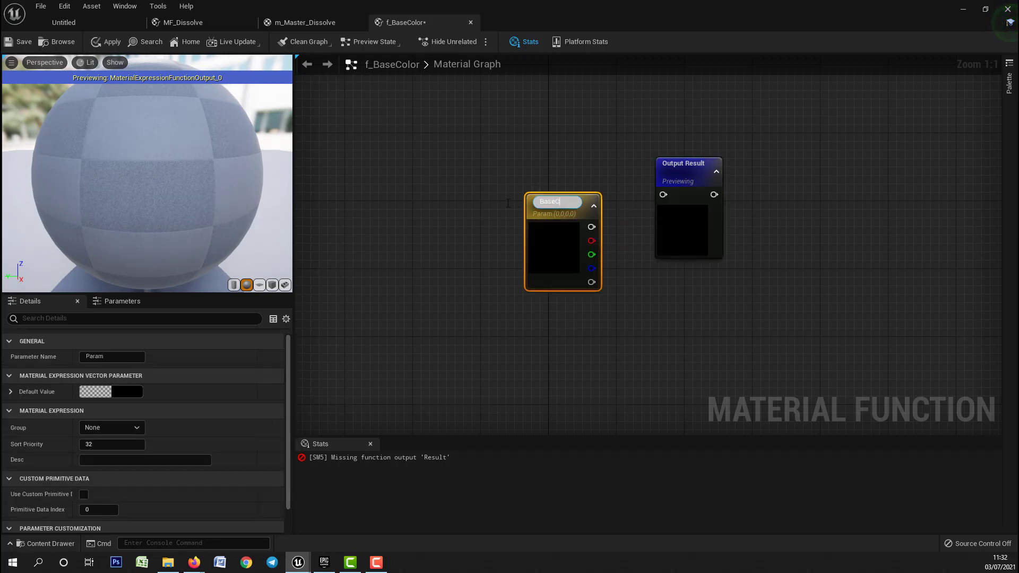
key("Return")
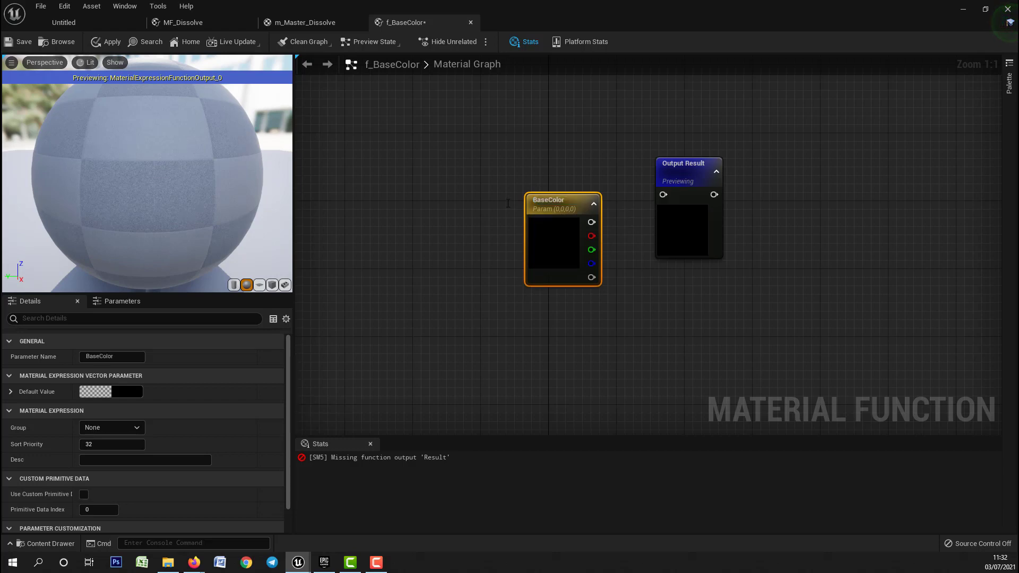
left_click_drag(549, 206, 521, 120)
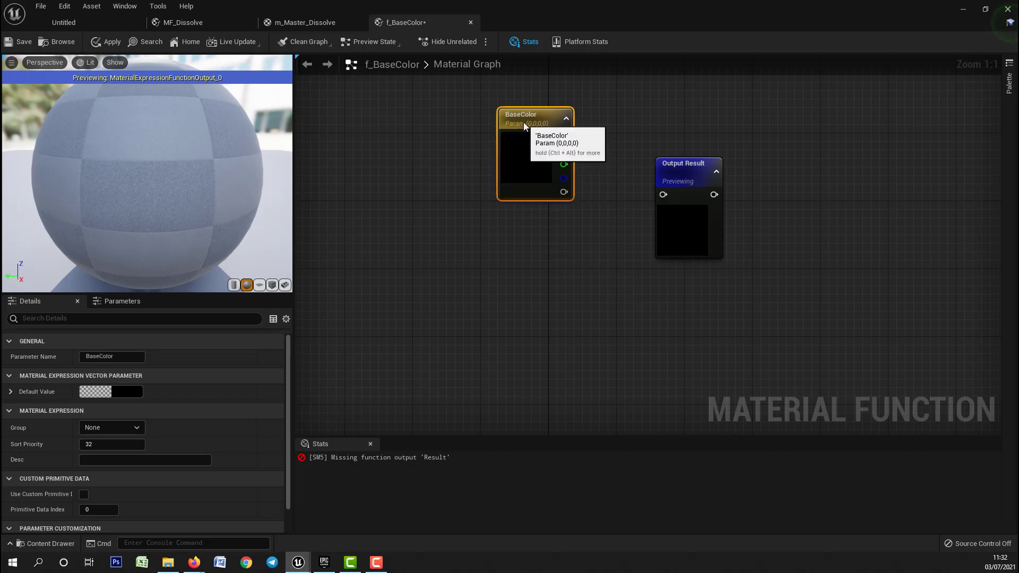
Step: Set BaseColor's default to 0.516 grey, wire RGB to Output Result, and apply
double_click(532, 162)
left_click(688, 256)
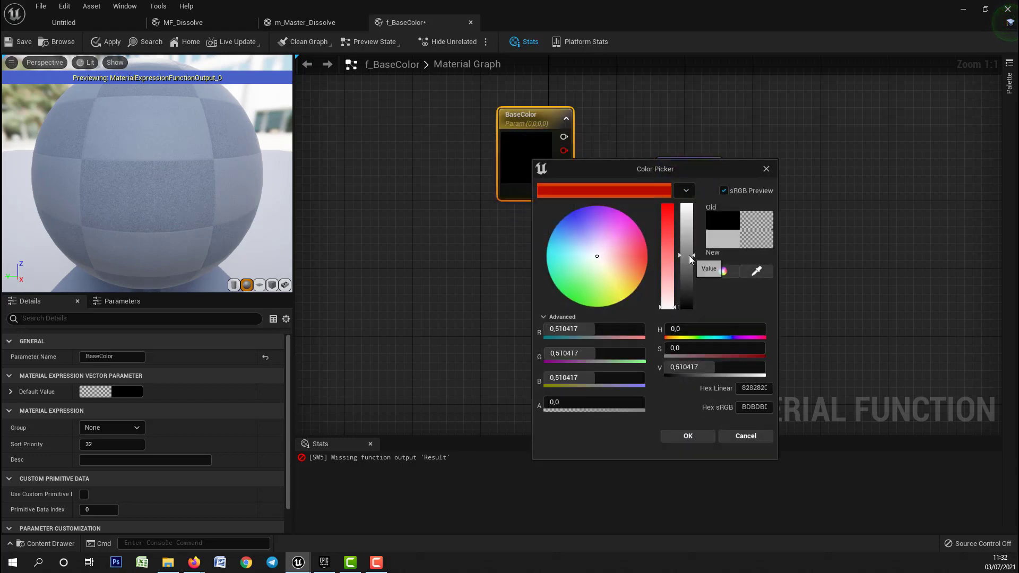
left_click(694, 438)
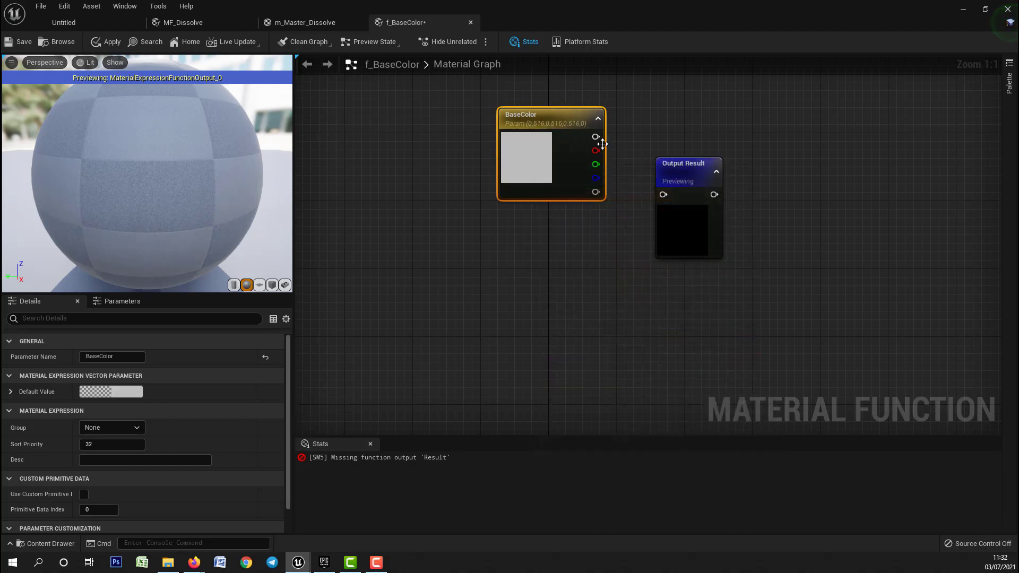
left_click_drag(595, 137, 664, 197)
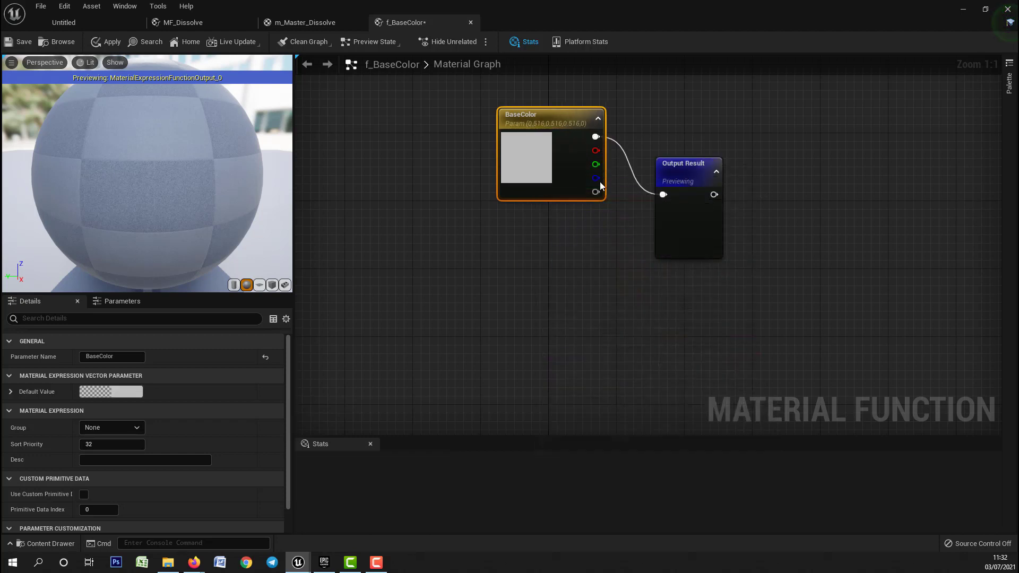
left_click_drag(563, 122, 564, 173)
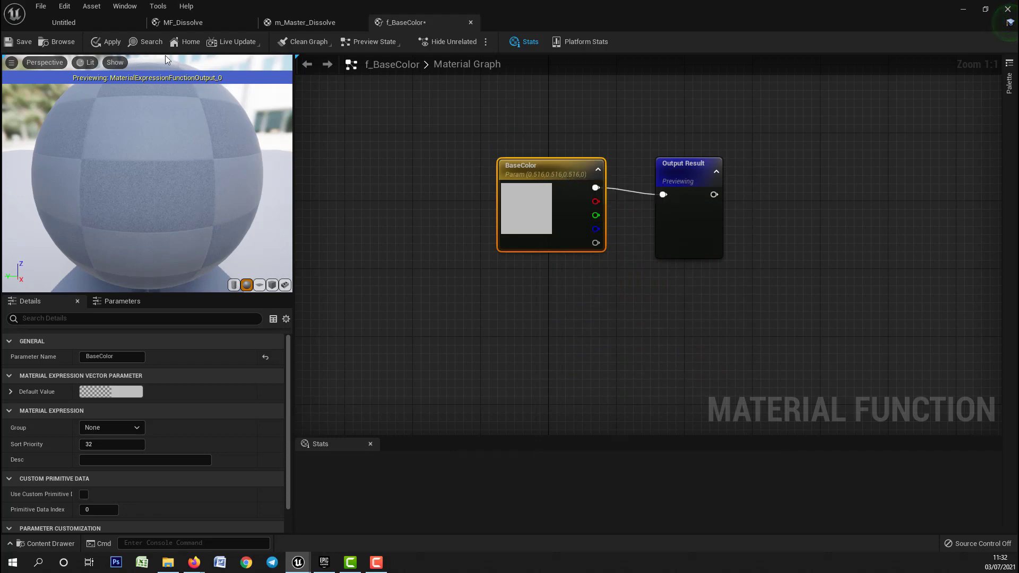
left_click(115, 42)
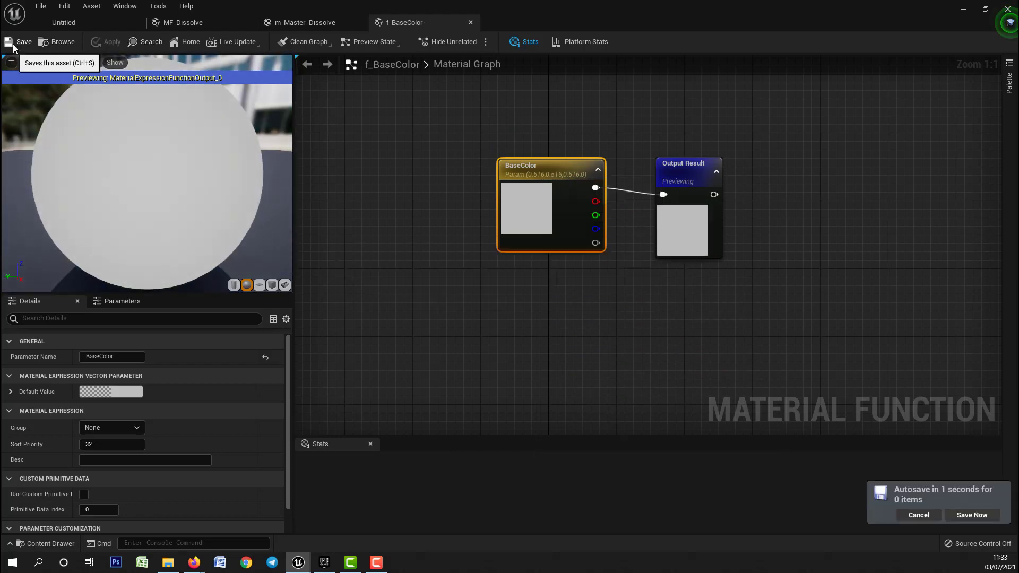
left_click(82, 28)
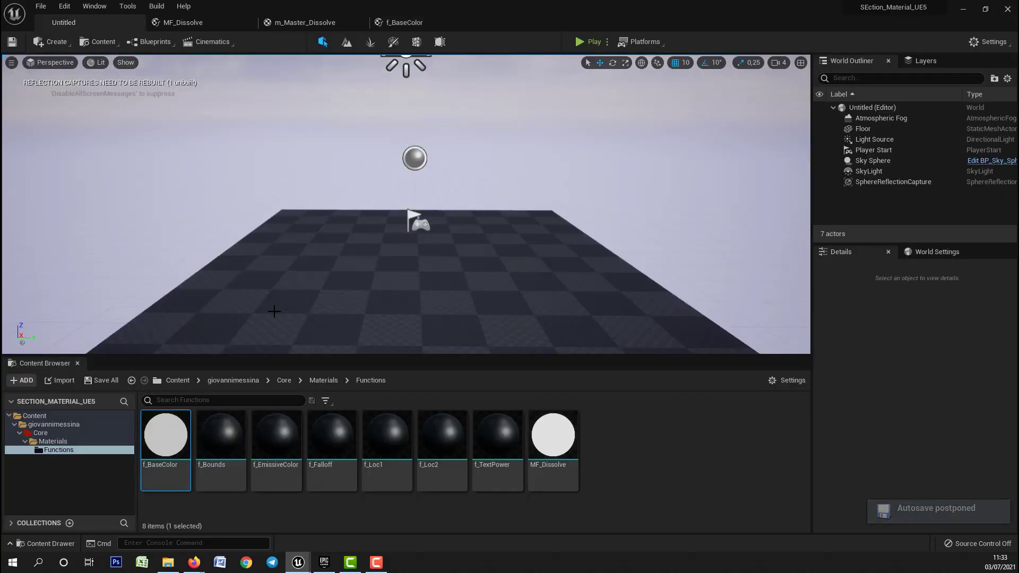
Step: In f_Bounds, add two chained Multiply nodes feeding the output
double_click(215, 431)
right_click_drag(451, 348, 637, 313)
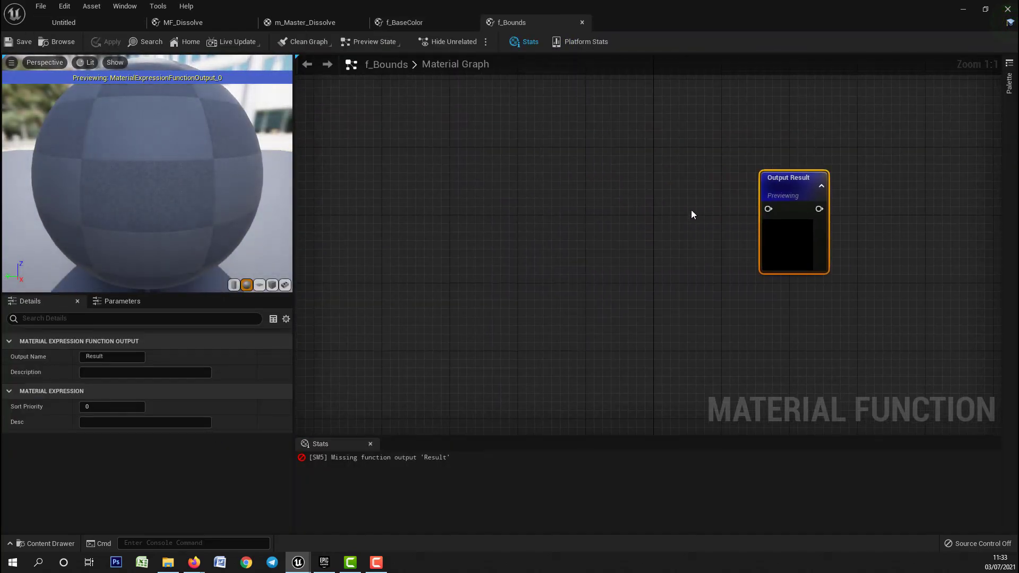
key("m")
left_click(725, 205)
left_click_drag(735, 209, 772, 212)
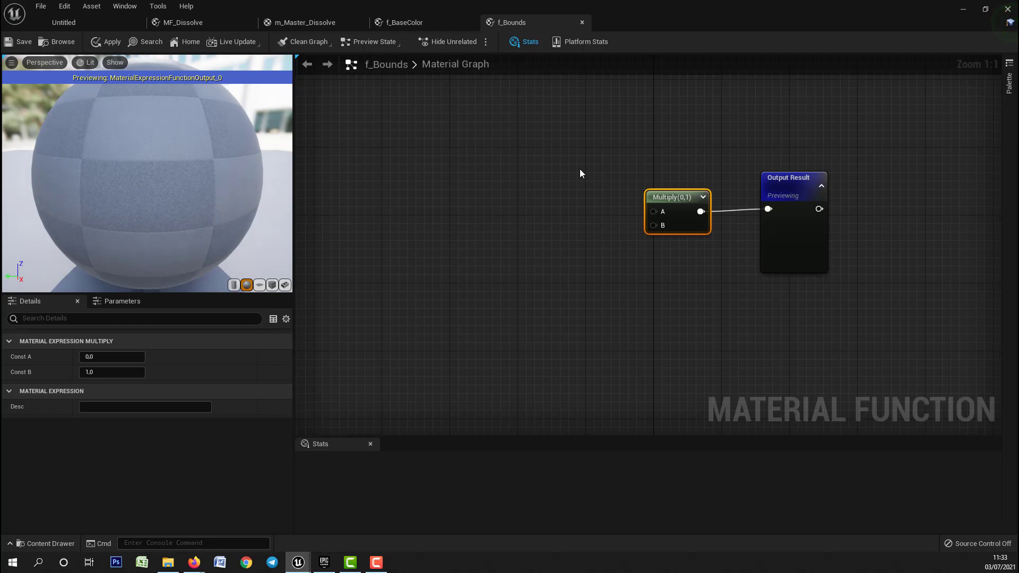
key("ctrl+w")
left_click_drag(594, 177, 556, 155)
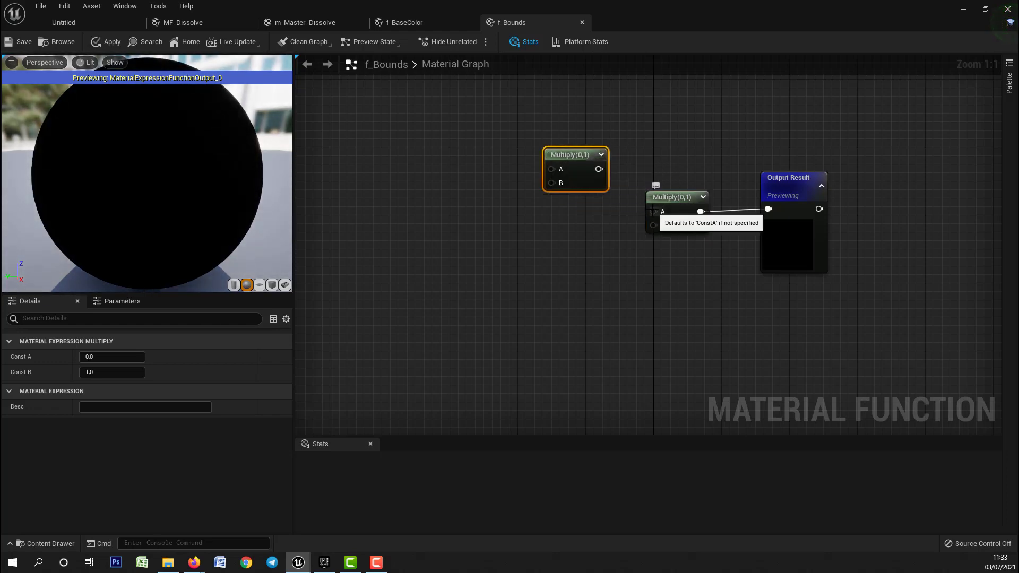
left_click_drag(652, 211, 602, 174)
right_click_drag(485, 197, 489, 209)
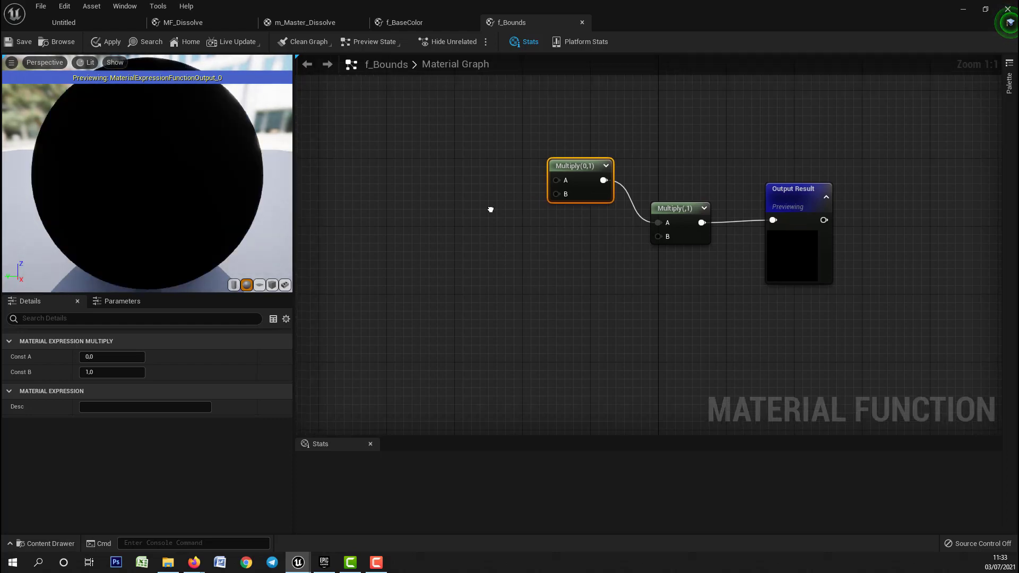
Step: Promote the Multiply's B input to a parameter named BoundsScale
right_click(554, 193)
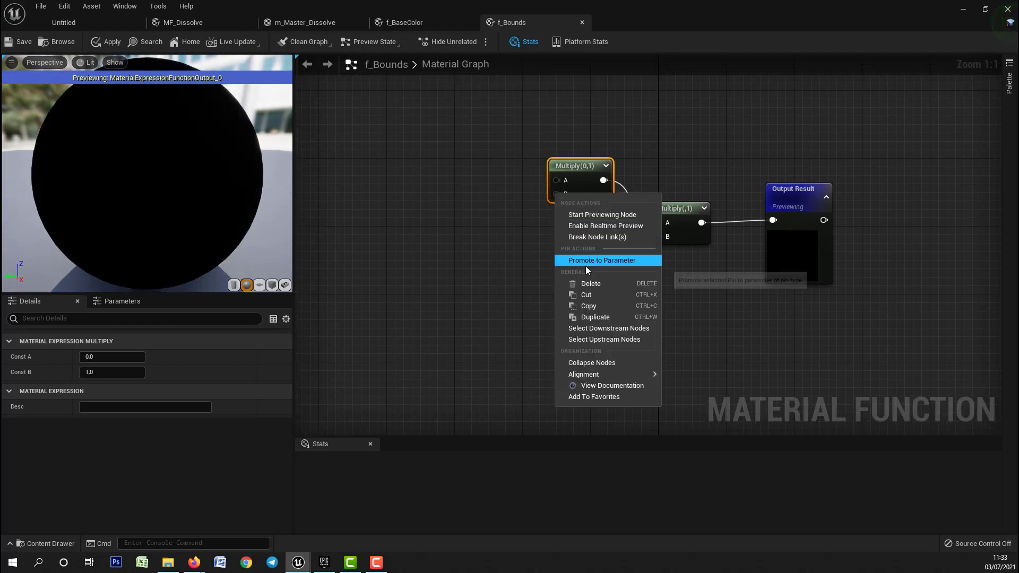
left_click(574, 258)
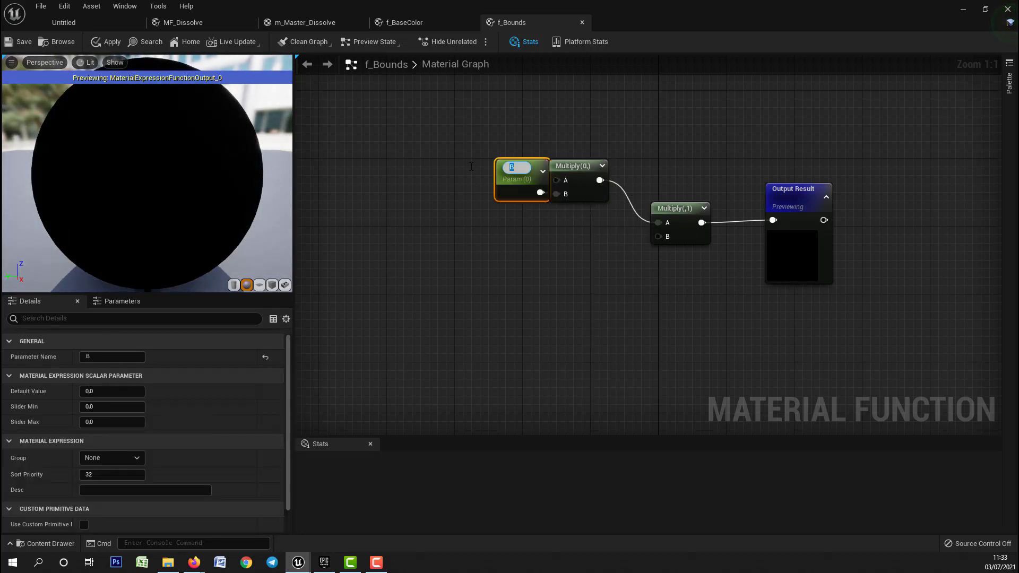
type("BoundsScale")
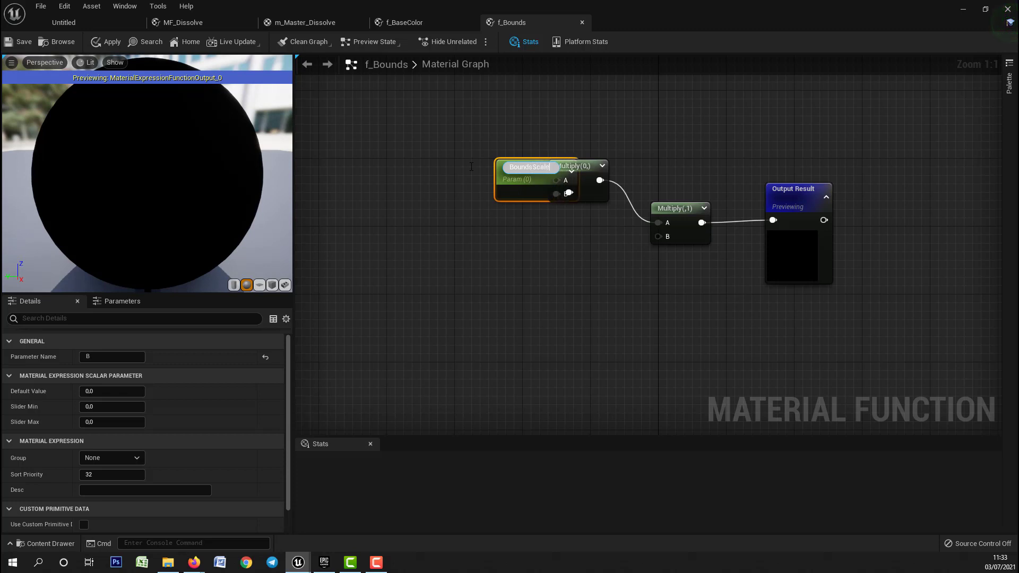
key("Return")
left_click_drag(524, 164, 451, 283)
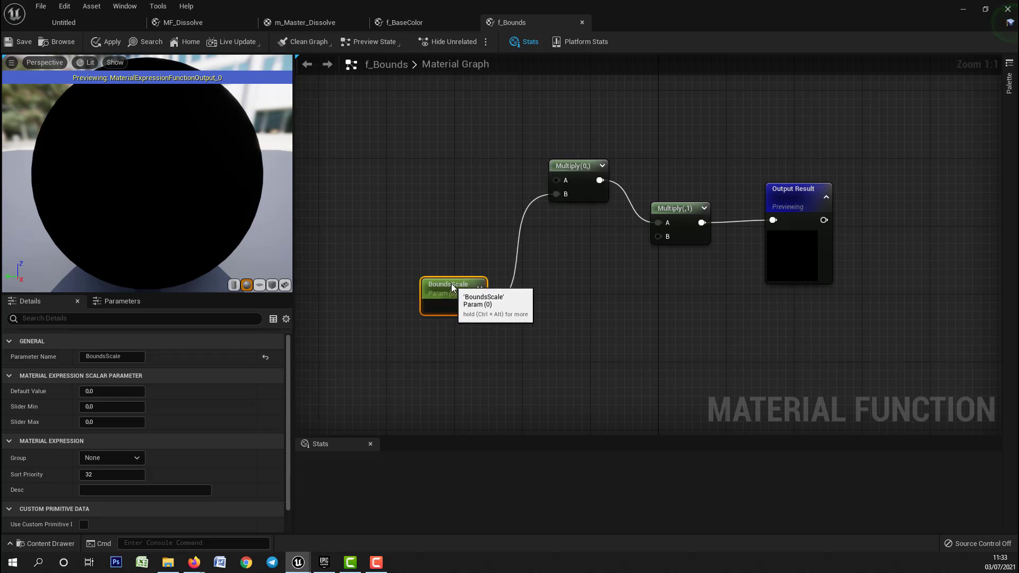
left_click(451, 283)
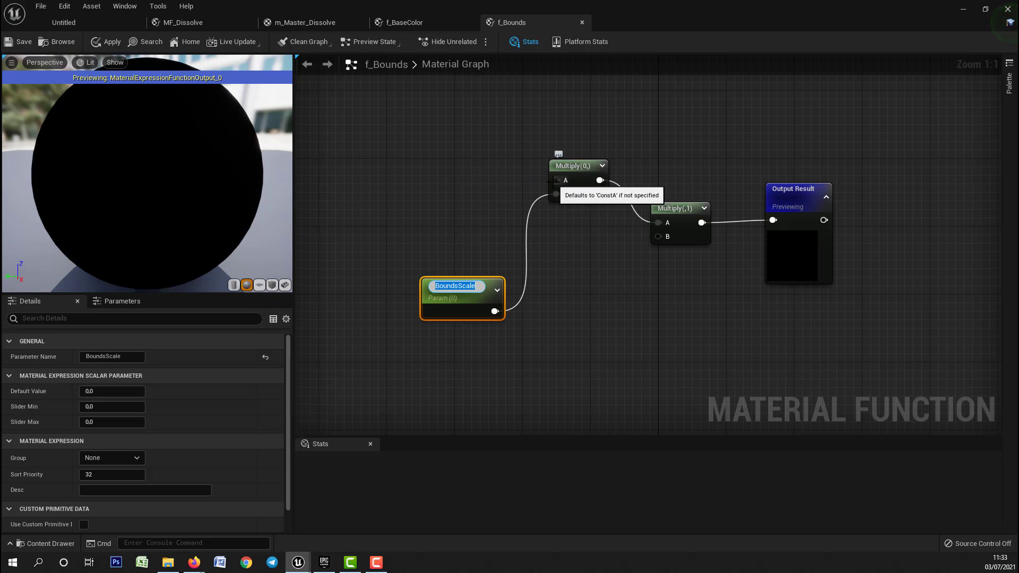
Step: Add a CollectionParameter node to the Multiply's A input
left_click_drag(554, 180, 481, 124)
type("cvoll")
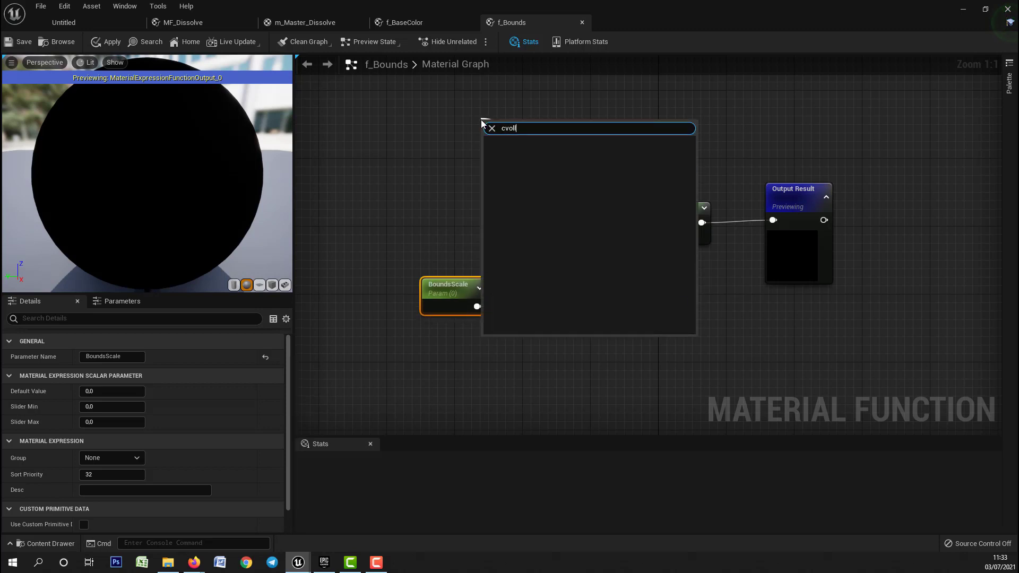
key("BackSpace")
key("BackSpace")
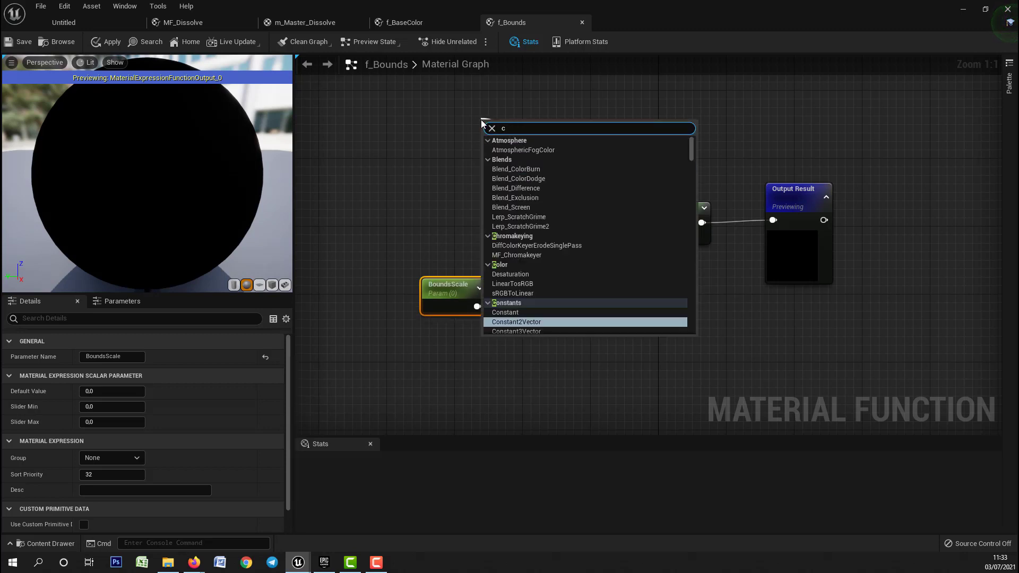
type("ollec")
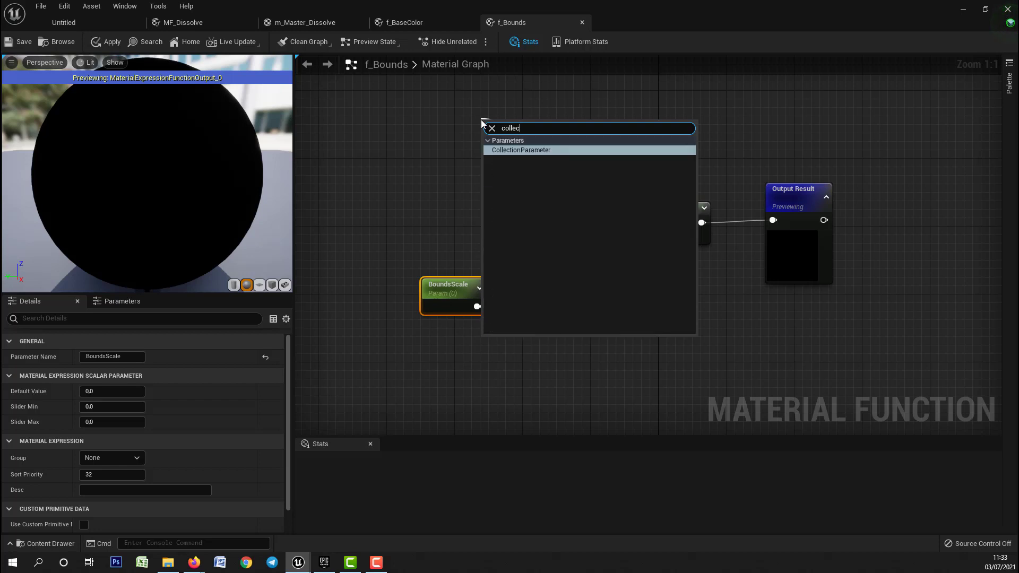
left_click(543, 149)
left_click_drag(496, 145, 428, 117)
left_click(57, 21)
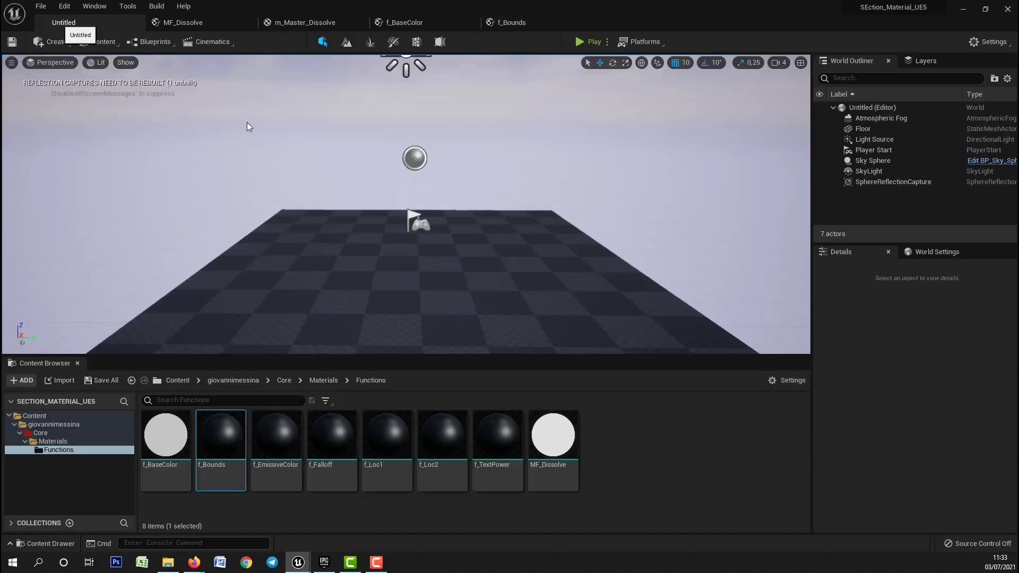
Step: Browse to Core > Materials and select the MPC_Scale parameter collection
left_click(62, 435)
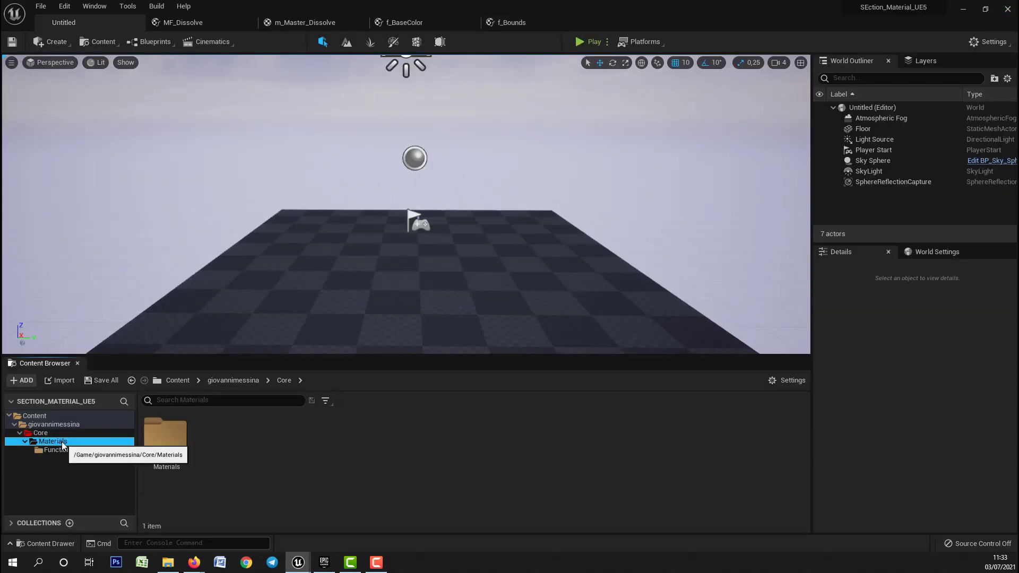
left_click(62, 441)
left_click(276, 474)
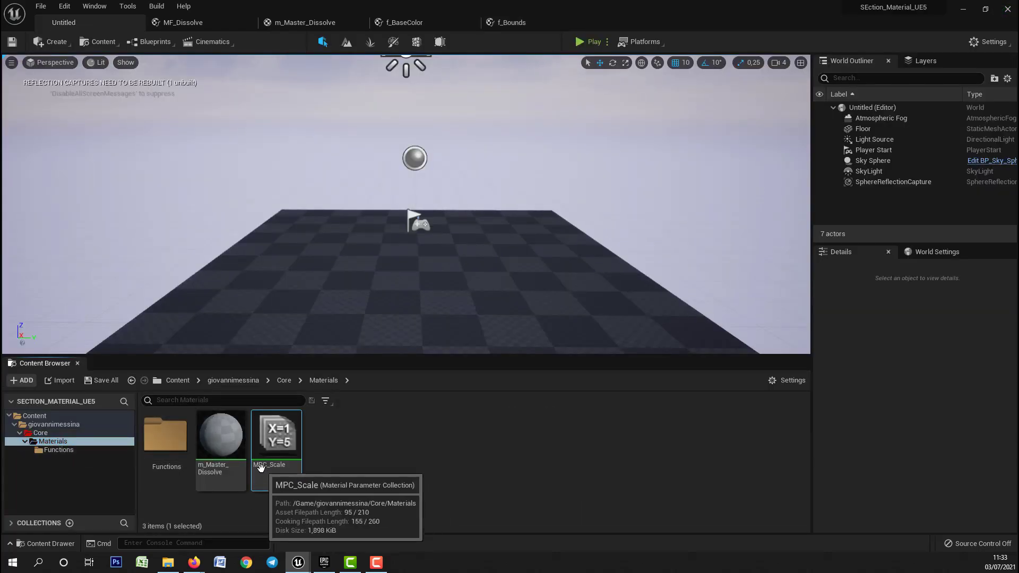
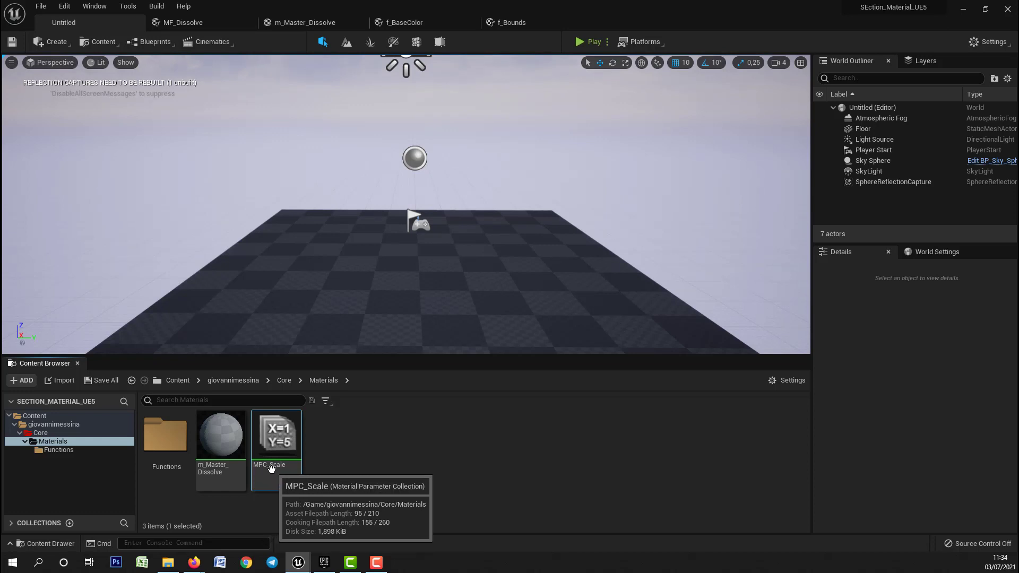
Step: Point f_Bounds' collection parameter at MPC_Scale's BOUNDS parameter and apply the change
left_click(522, 22)
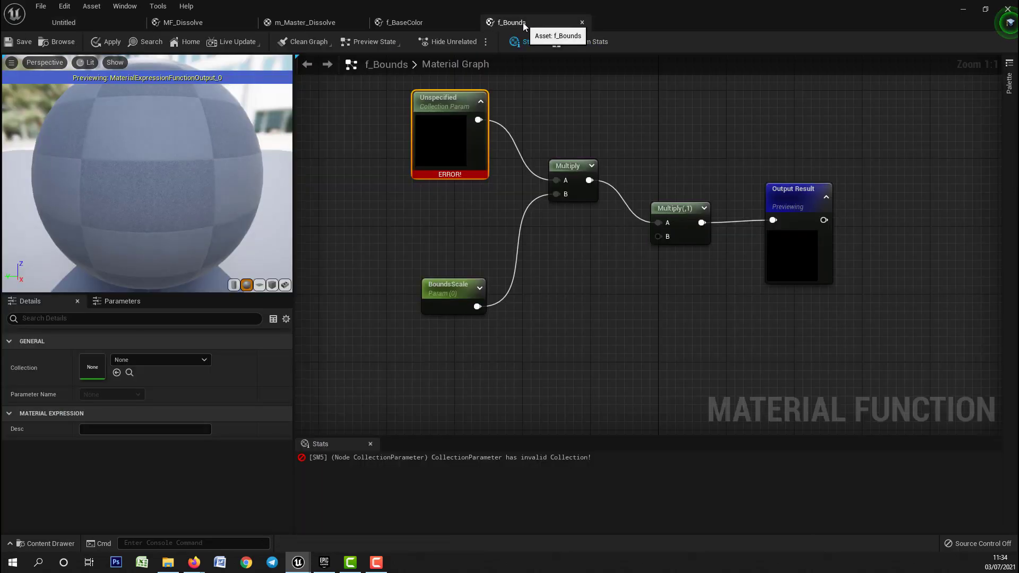
left_click(117, 372)
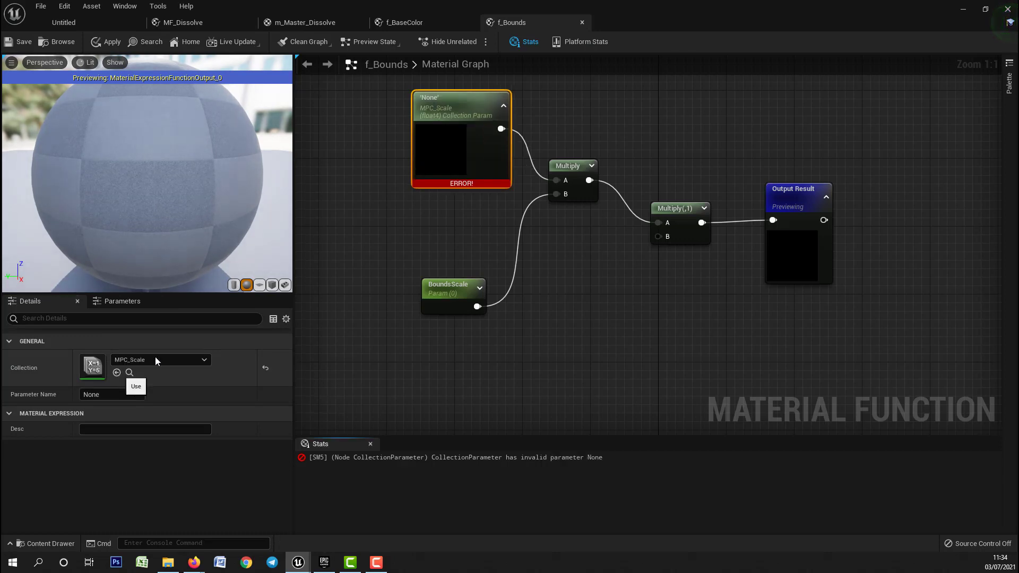
right_click_drag(317, 242, 318, 235)
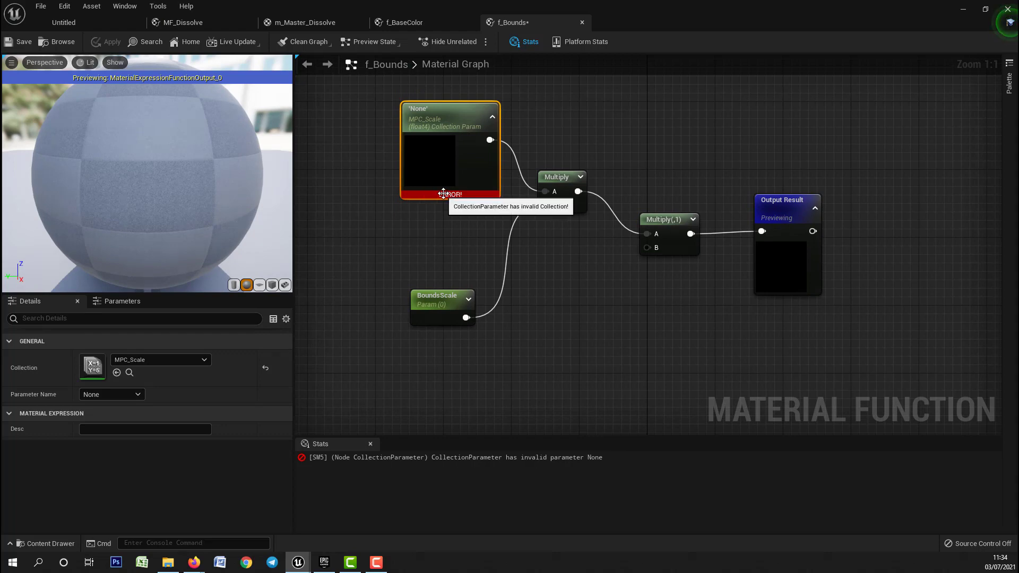
left_click(138, 394)
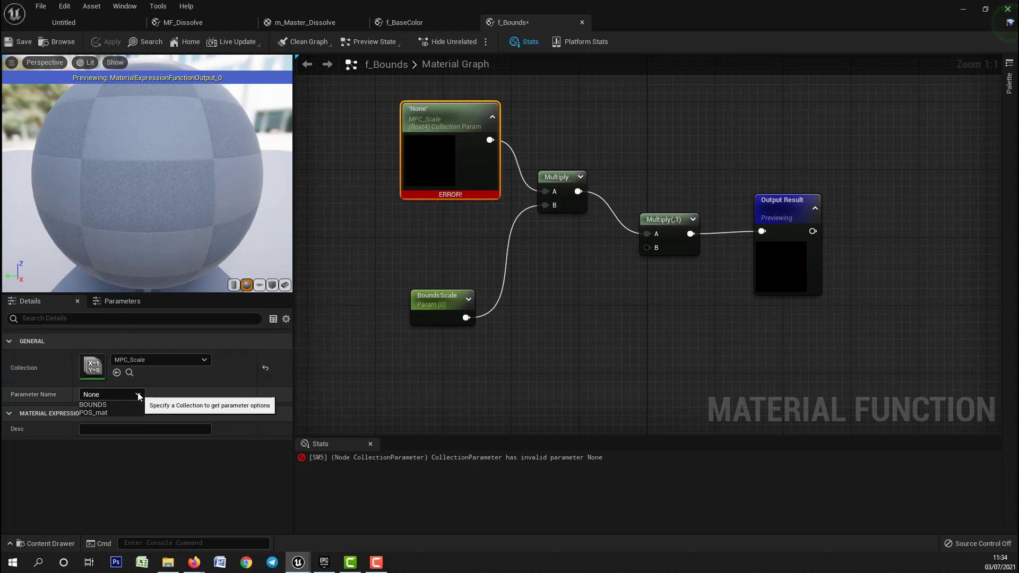
left_click(112, 406)
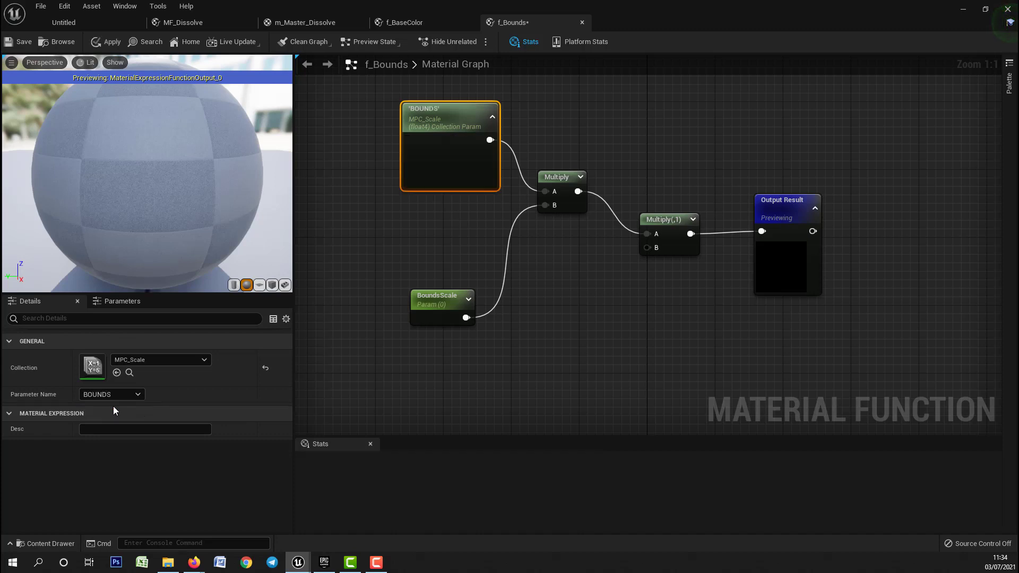
left_click(108, 41)
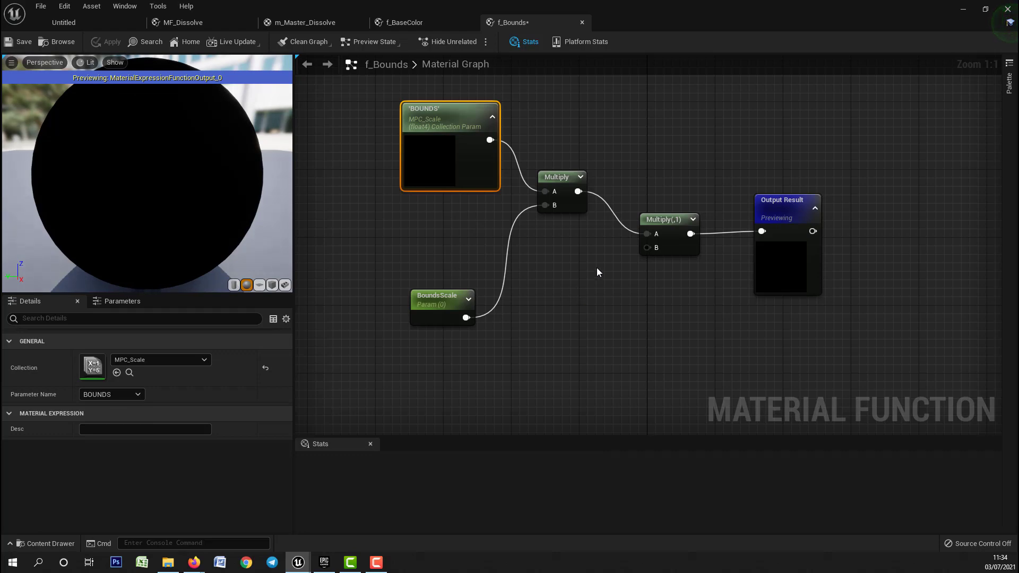
scroll(596, 267, "down", 1)
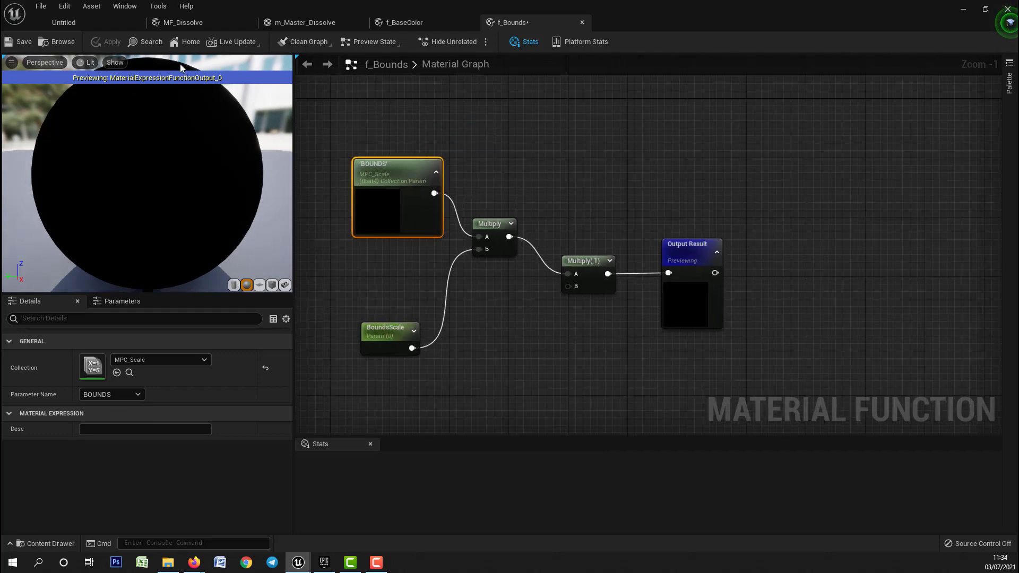
left_click(63, 21)
Step: Open f_EmissiveColor and wire a new vector parameter named Emissive into Output Result
left_click(55, 449)
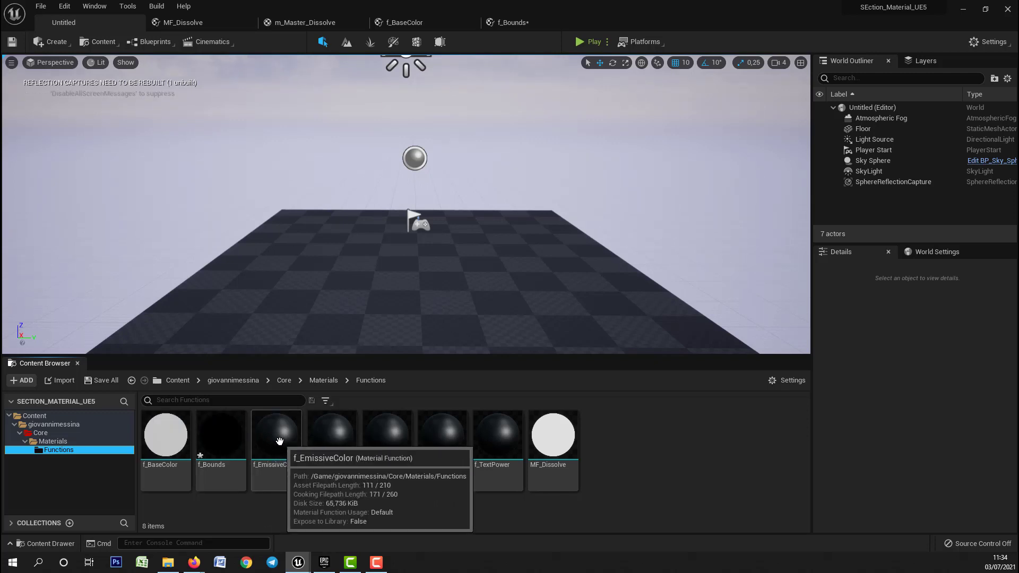
double_click(280, 441)
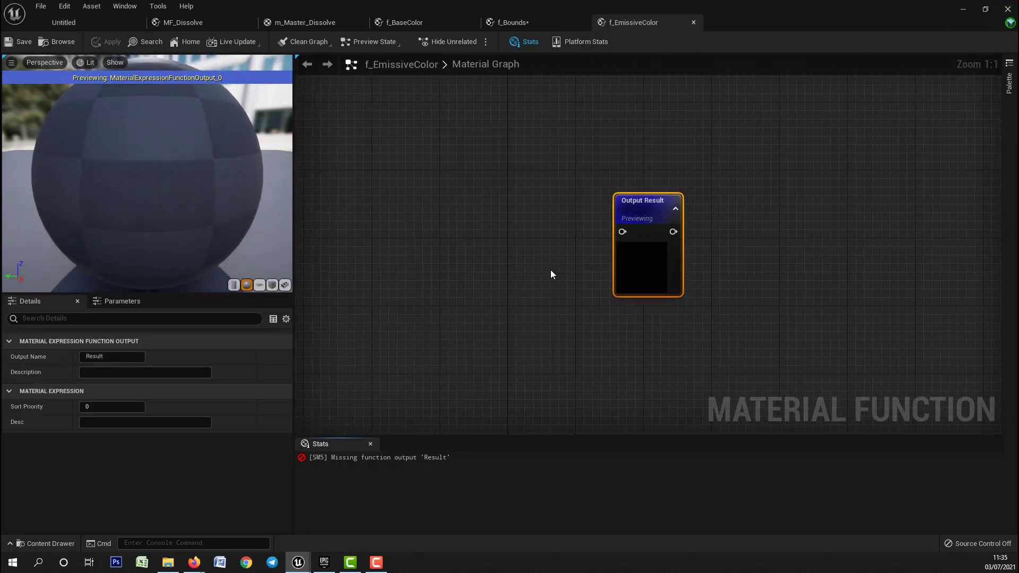
right_click_drag(625, 260, 681, 252)
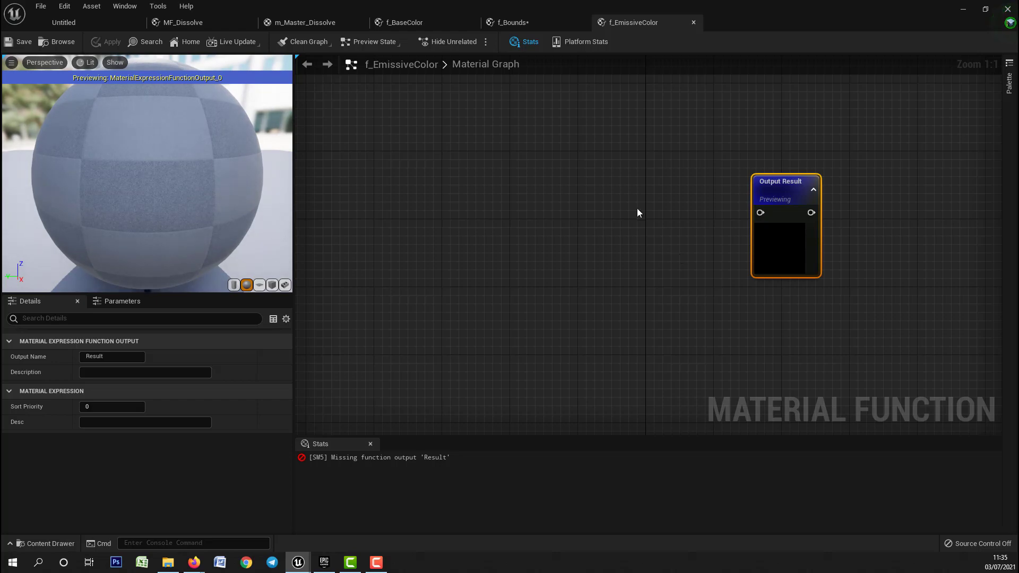
key("v")
left_click(632, 175)
type("vv")
left_click_drag(670, 184, 596, 190)
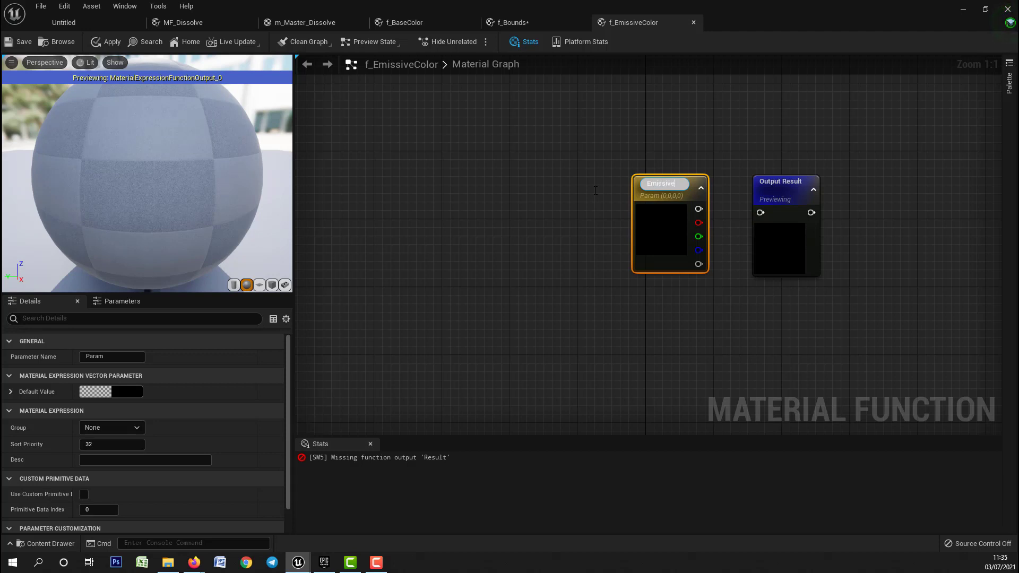
key("Return")
left_click_drag(699, 203, 762, 216)
left_click_drag(680, 190, 625, 175)
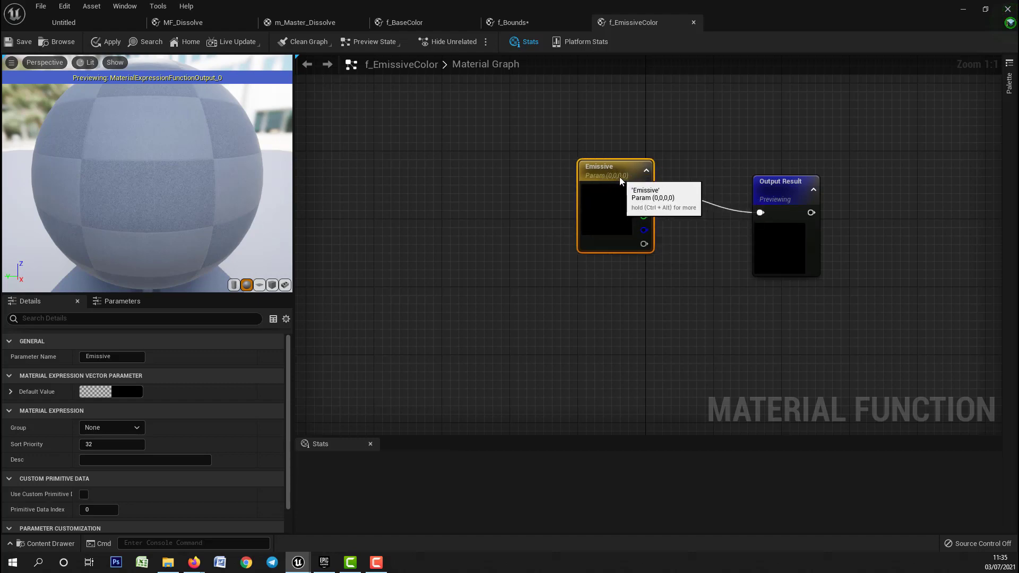
double_click(614, 203)
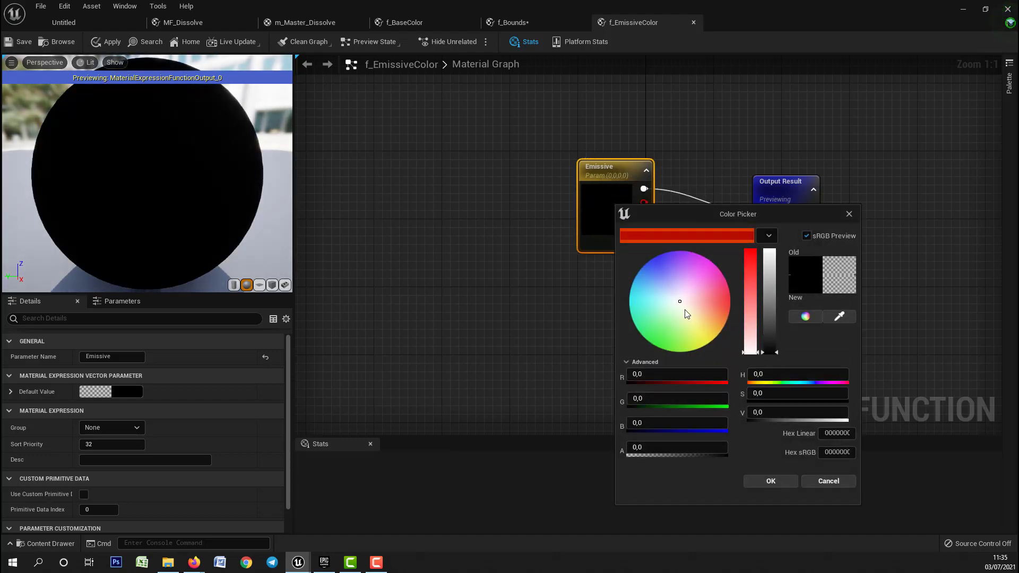
Step: Give the Emissive parameter a bright yellow default colour with brightness 200
left_click_drag(707, 306, 707, 328)
left_click_drag(767, 290, 761, 236)
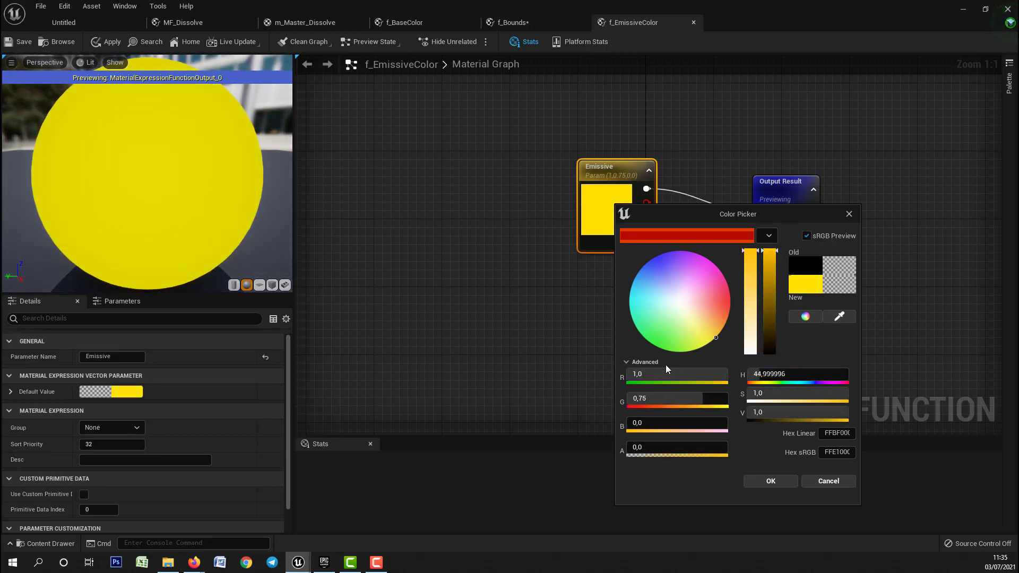
left_click(776, 412)
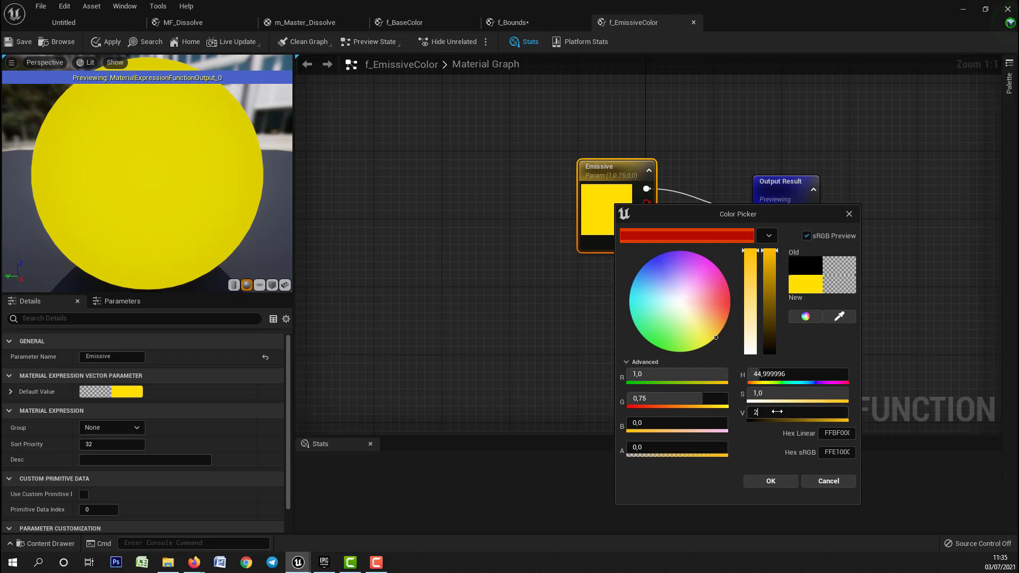
type("200")
key("Return")
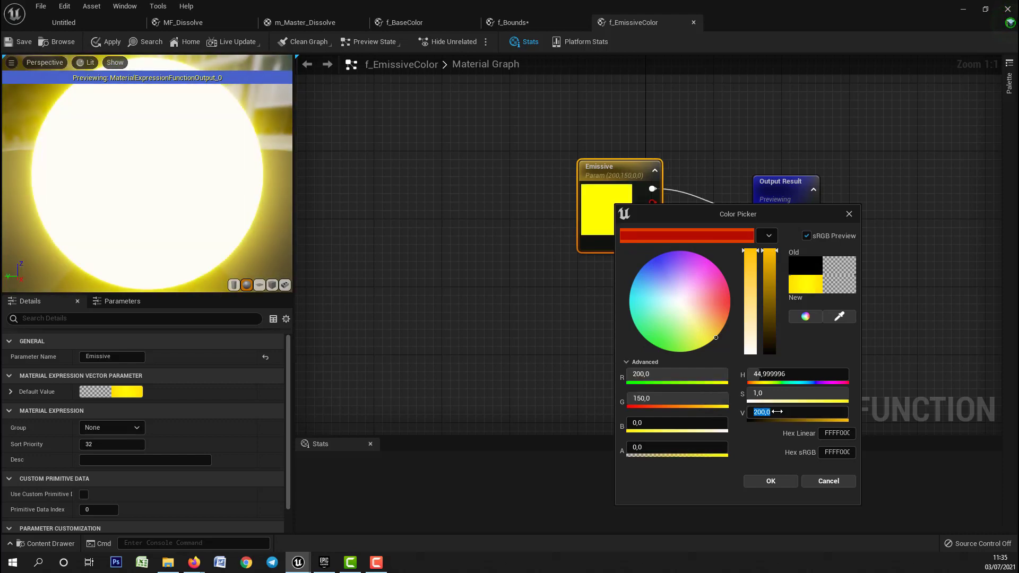
left_click(769, 481)
scroll(182, 183, "down", 3)
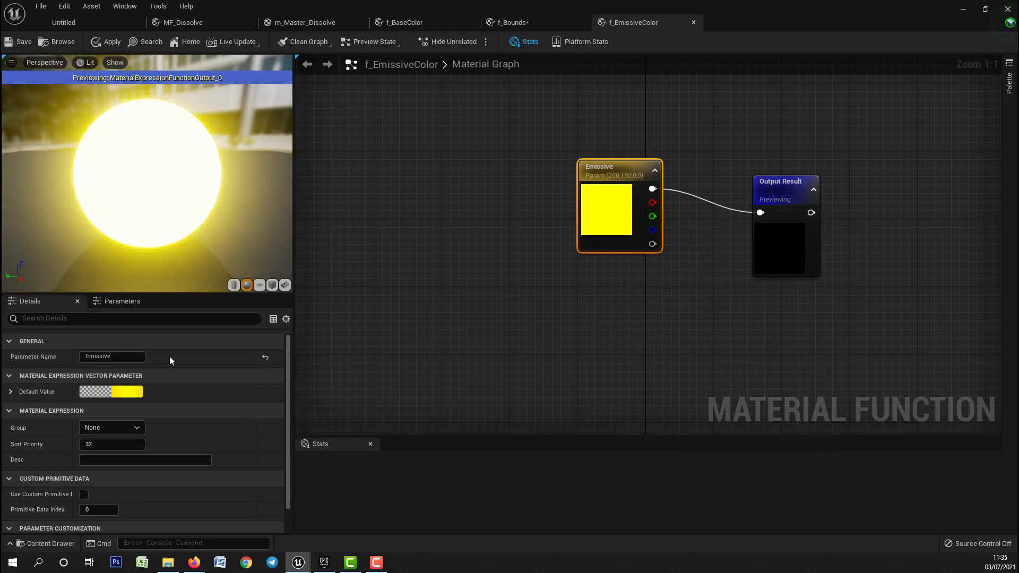
Step: Lower the Emissive brightness to 20 and straighten the wire to Output Result
double_click(610, 209)
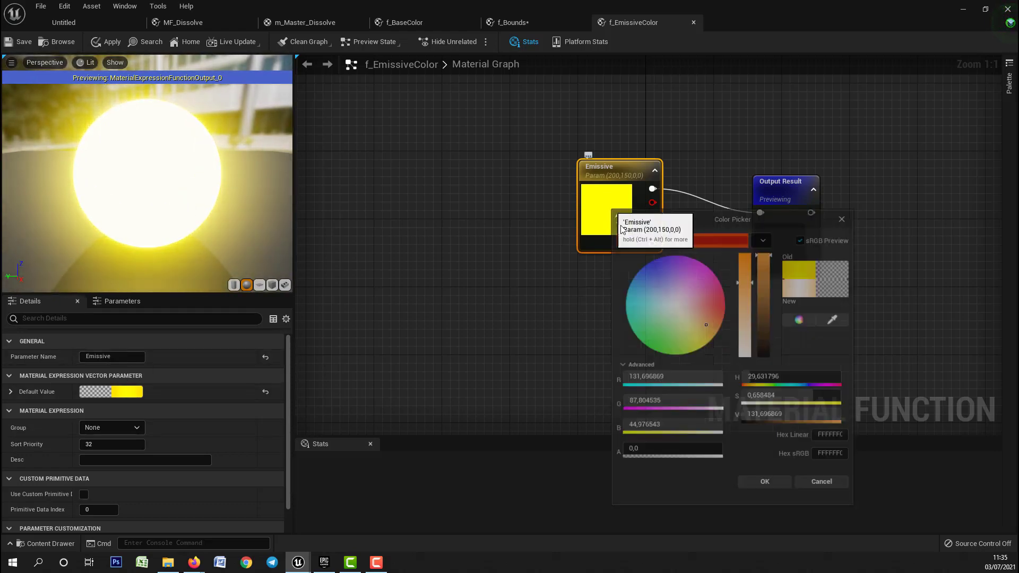
left_click(786, 417)
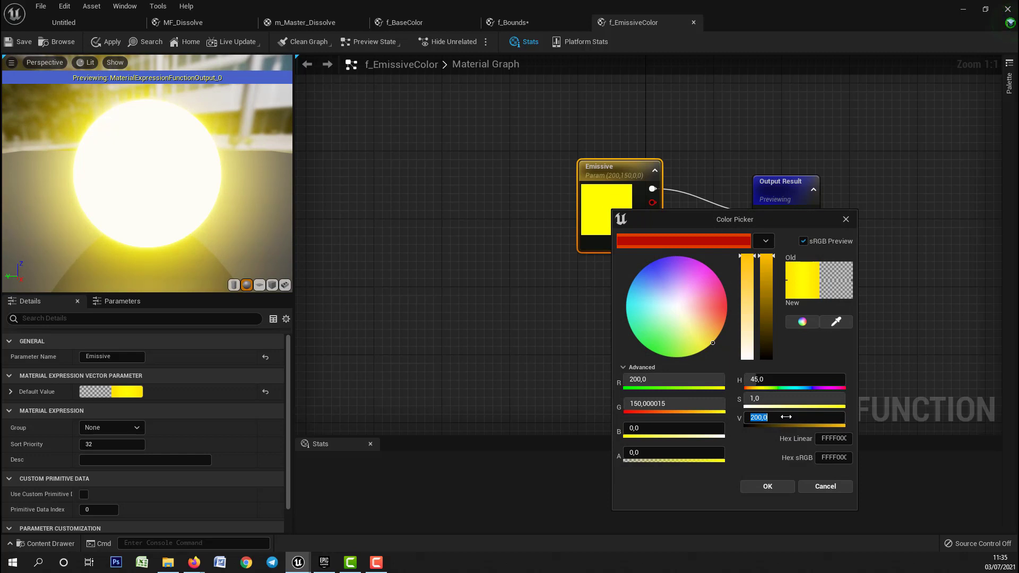
key("Return")
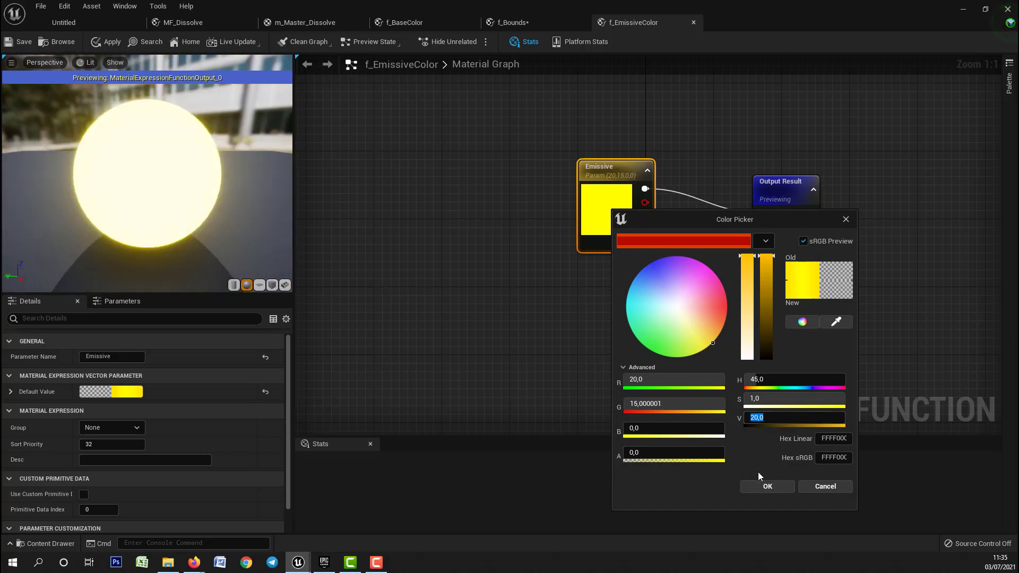
left_click(767, 485)
right_click_drag(684, 316, 645, 282)
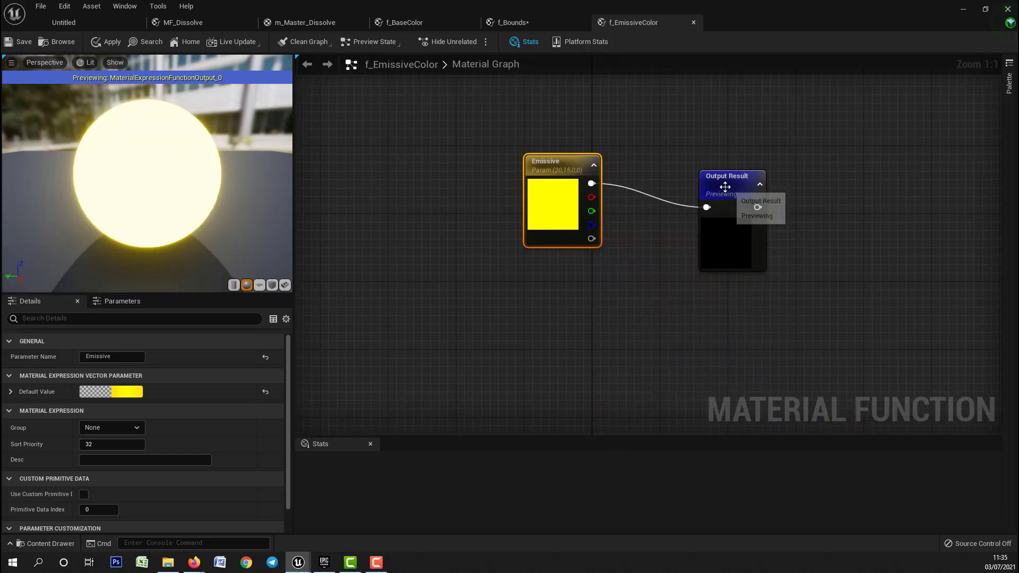
left_click_drag(725, 187, 725, 162)
right_click_drag(619, 255, 561, 275)
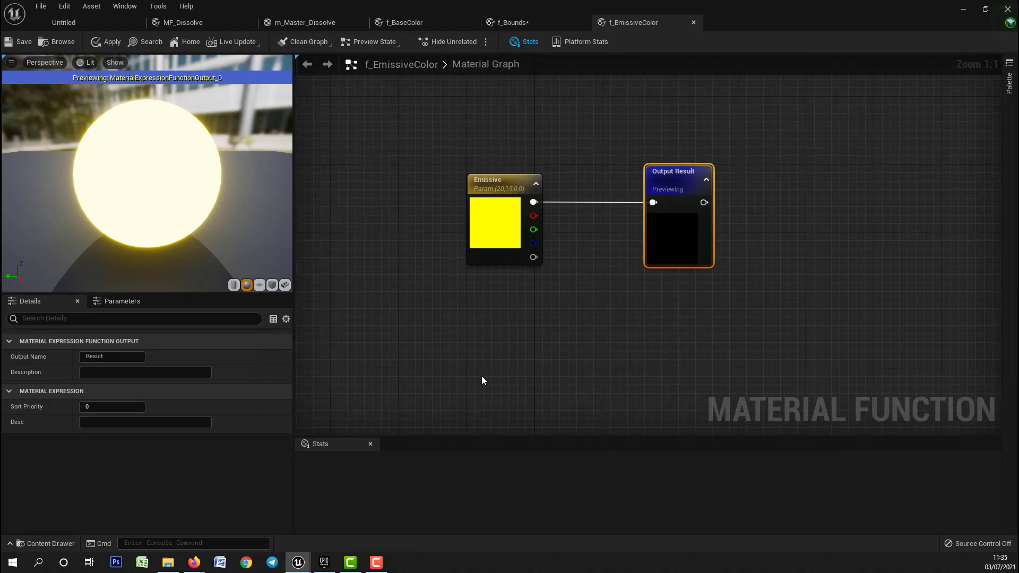
Step: Shift the Emissive colour from yellow to a bright red-orange
double_click(498, 256)
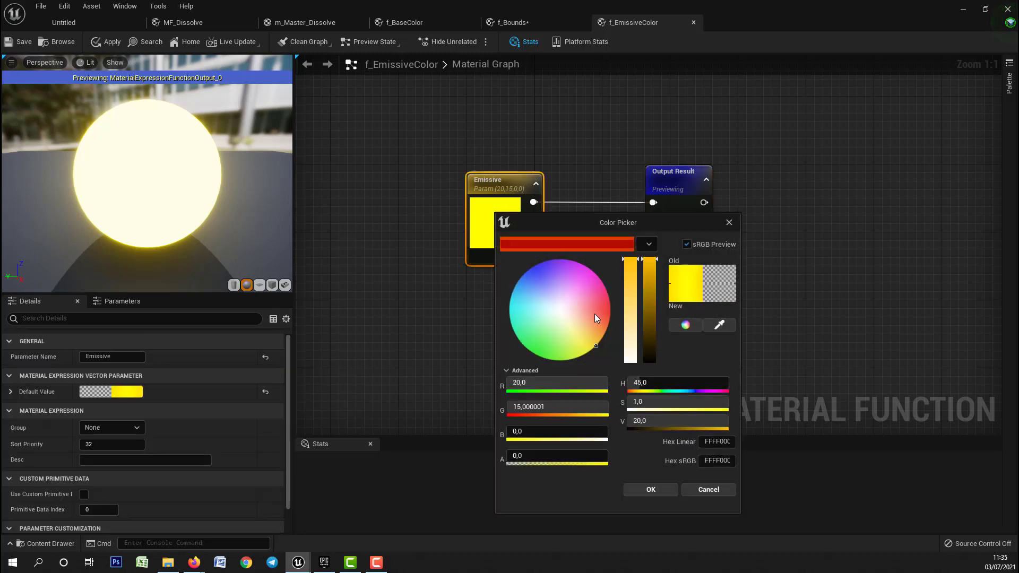
left_click_drag(594, 313, 642, 311)
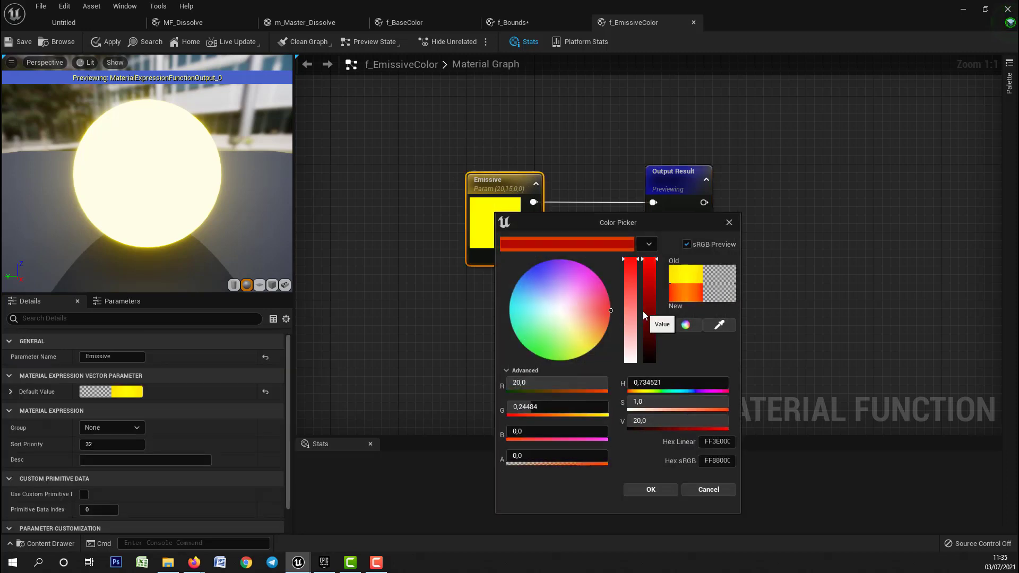
left_click(657, 488)
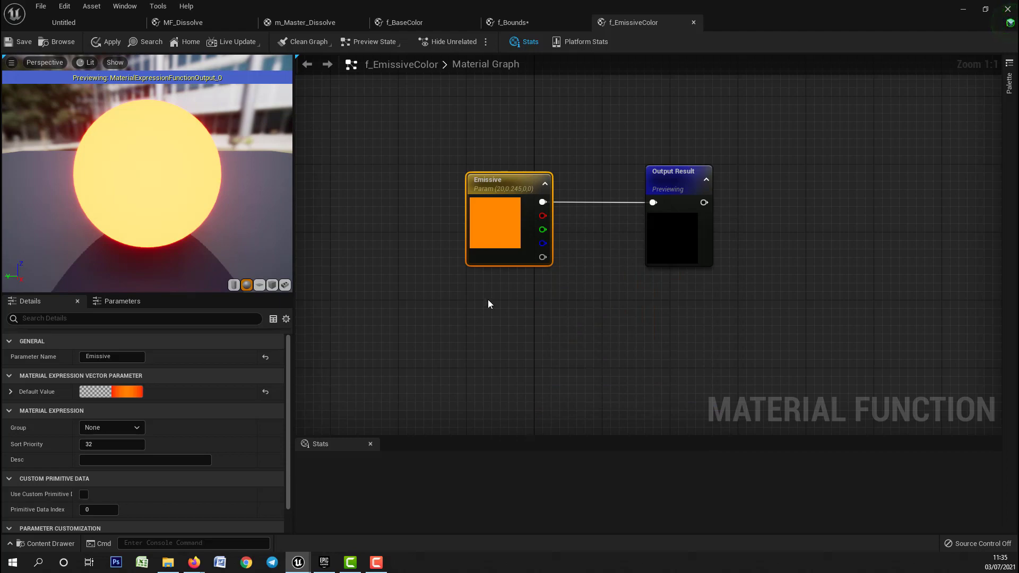
double_click(499, 217)
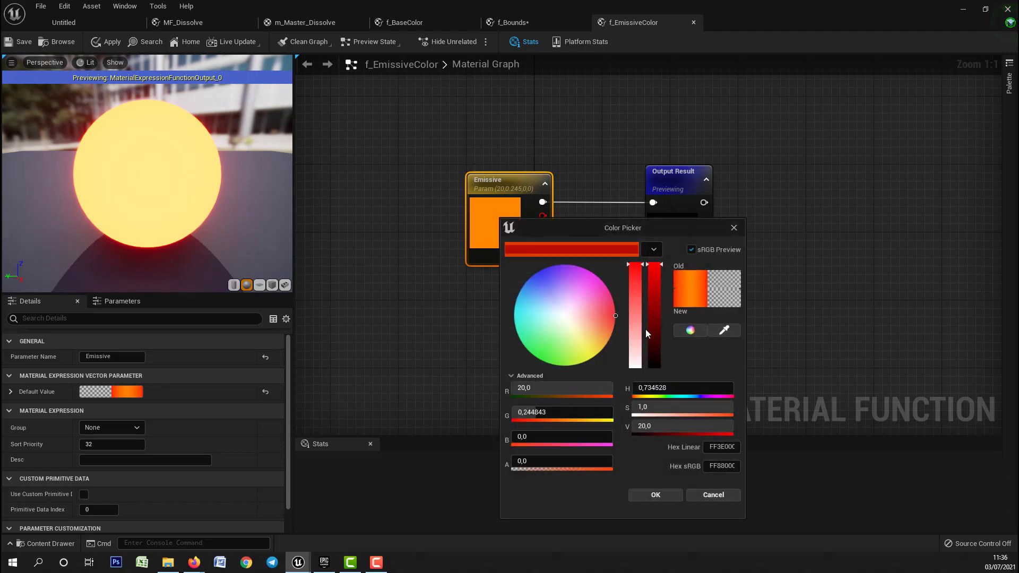
left_click(660, 312)
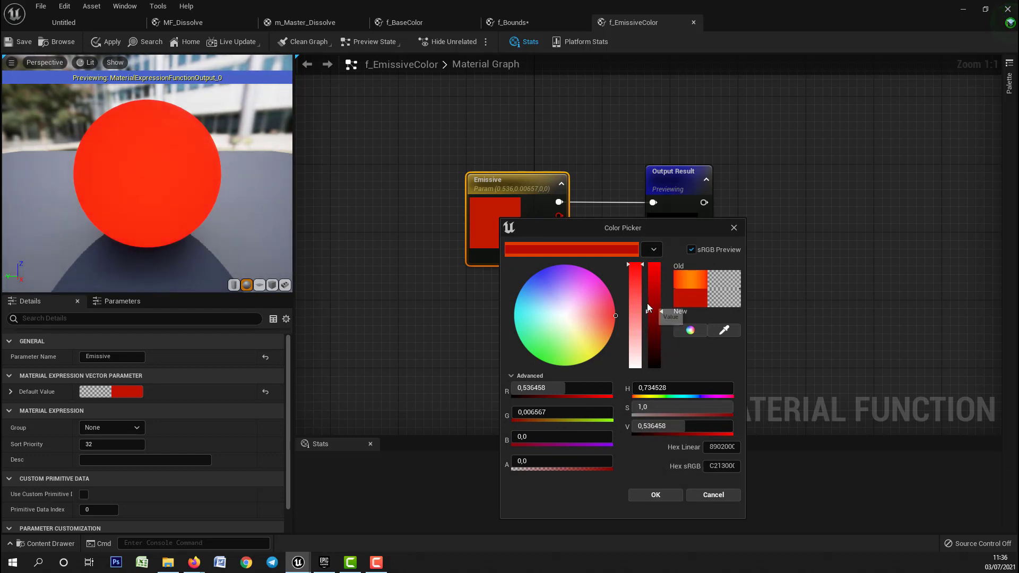
left_click_drag(653, 300, 665, 241)
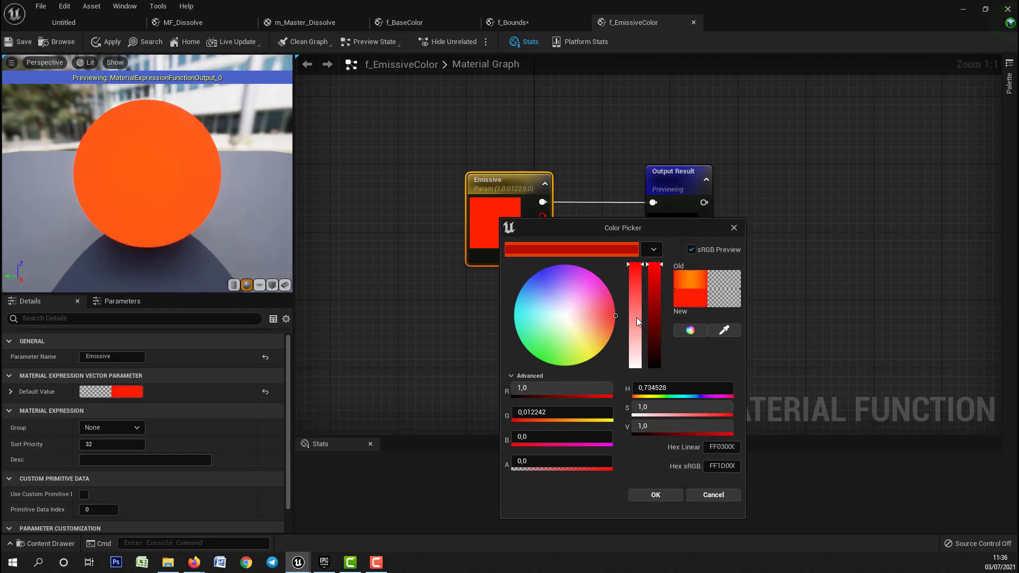
left_click_drag(637, 321, 650, 245)
left_click(655, 494)
right_click_drag(609, 325, 594, 307)
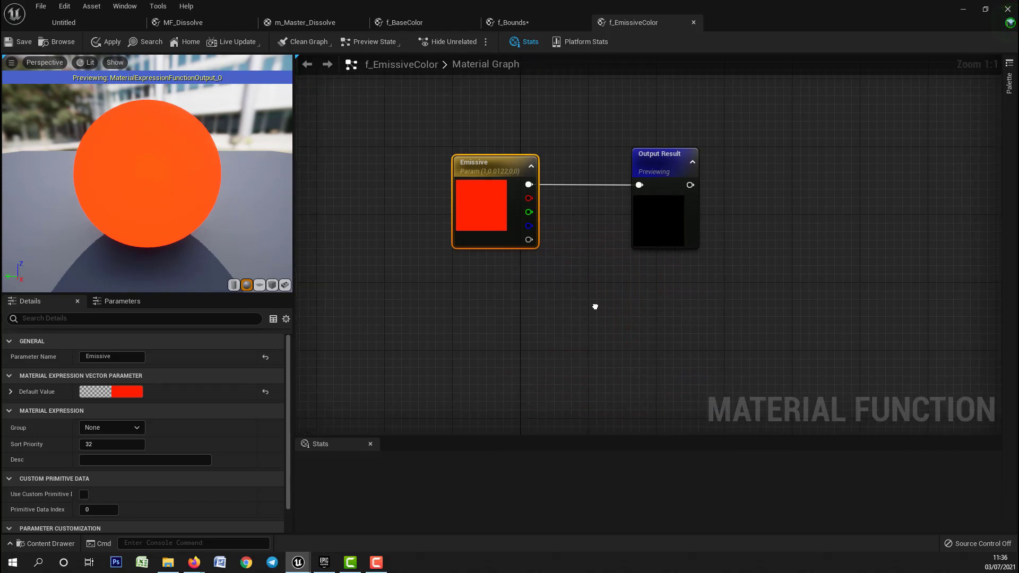
Step: Set the Emissive colour intensity to 50 and apply the f_EmissiveColor changes
double_click(491, 198)
left_click(669, 406)
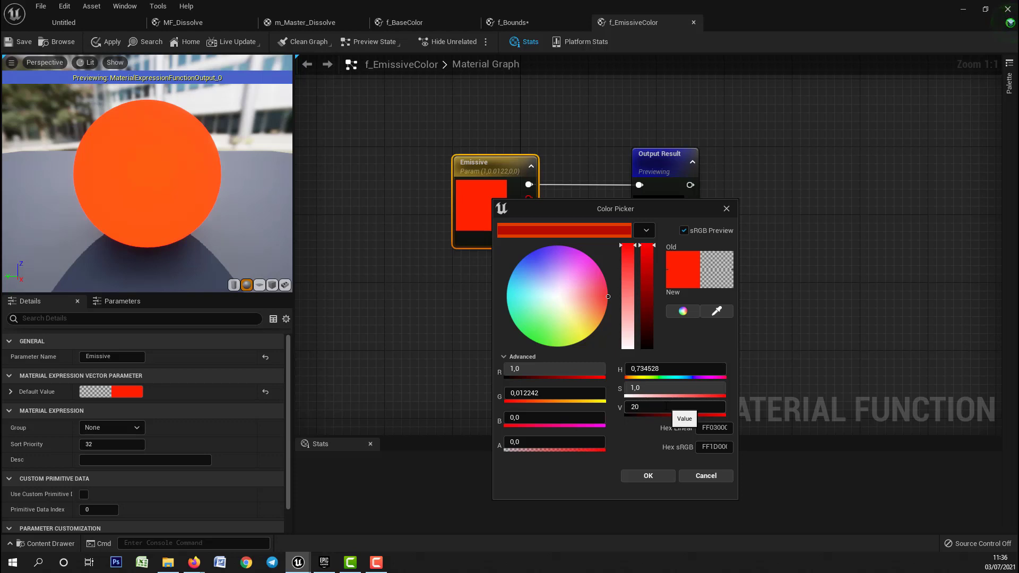
type("20")
key("Return")
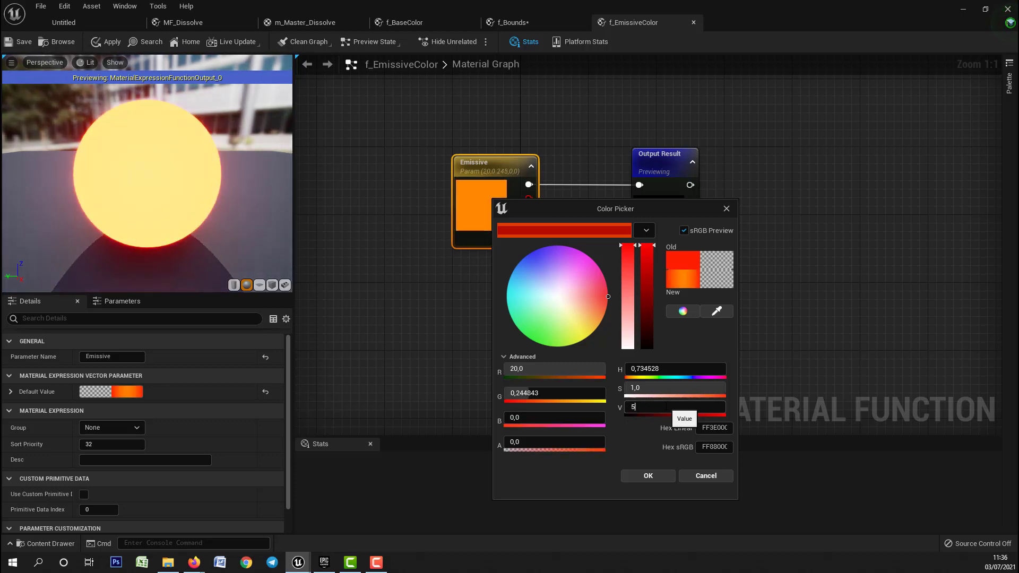
key("Return")
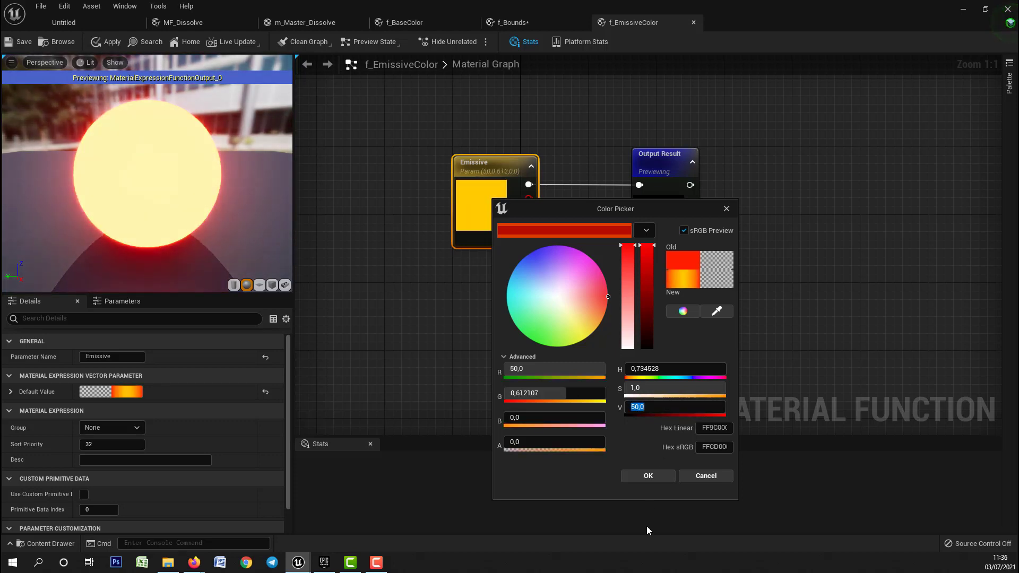
left_click(656, 475)
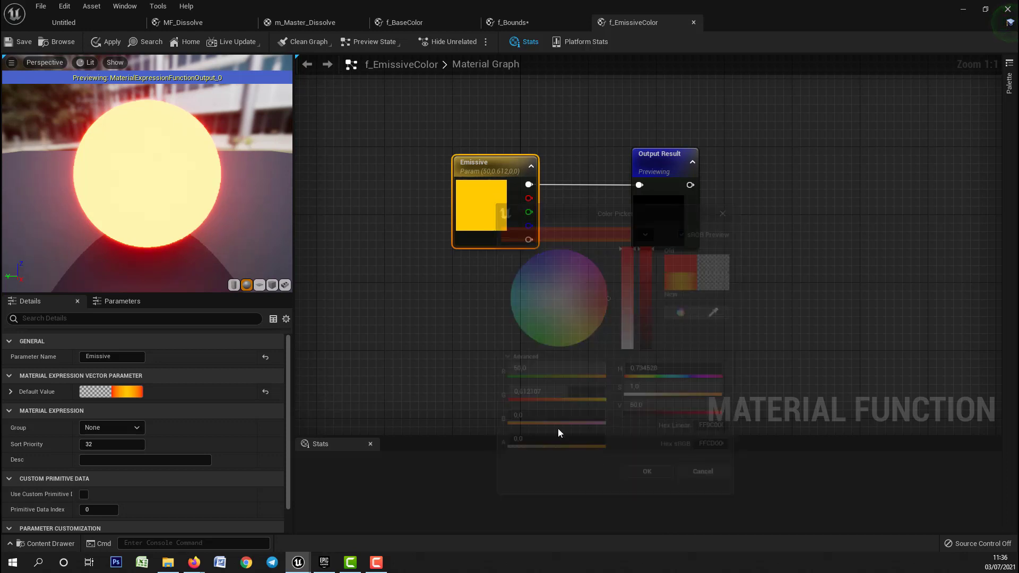
left_click(105, 43)
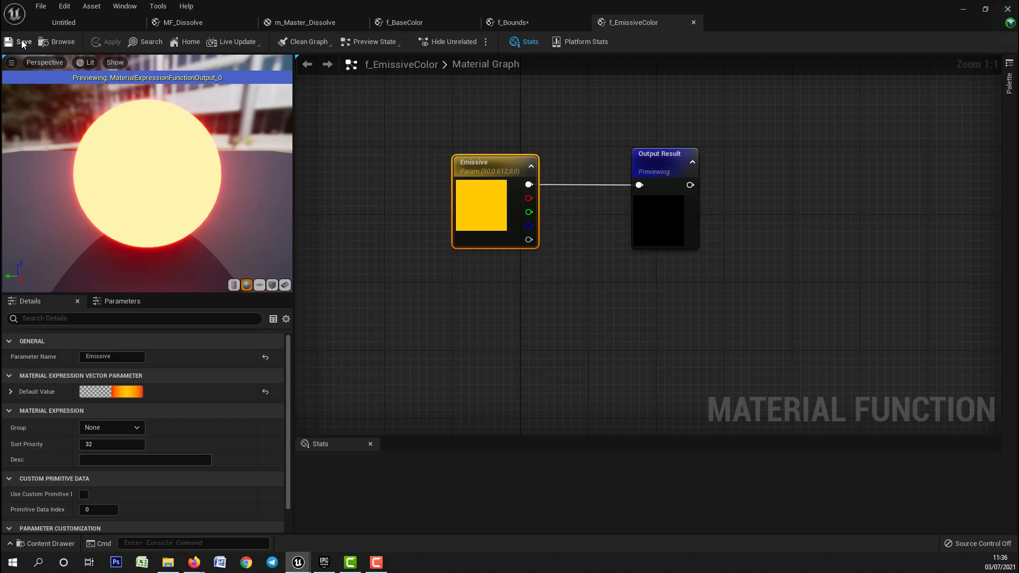
Step: Open the f_Falloff material function from the level editor
left_click(74, 23)
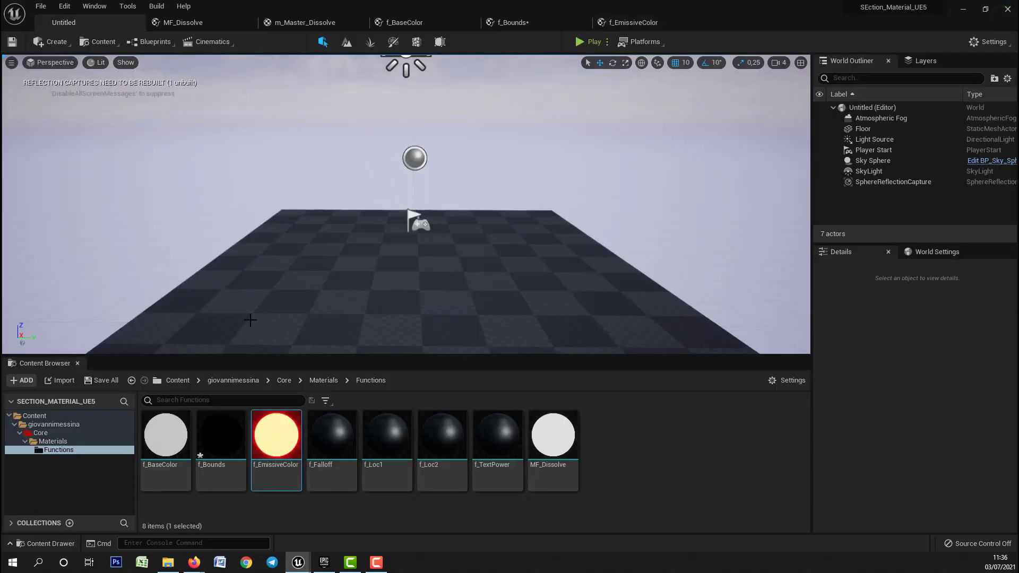
double_click(323, 450)
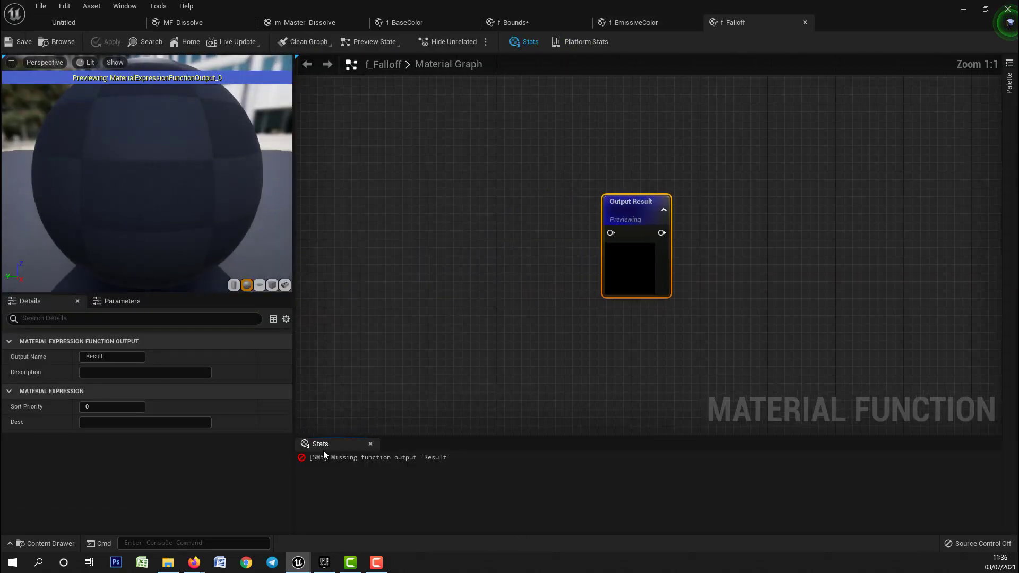
right_click_drag(532, 251, 626, 227)
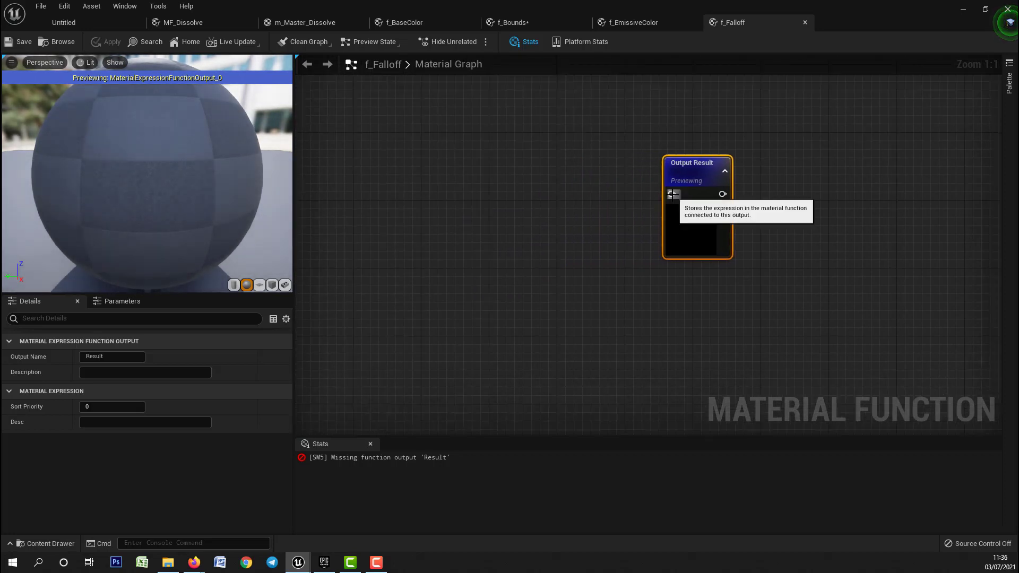
right_click(671, 195)
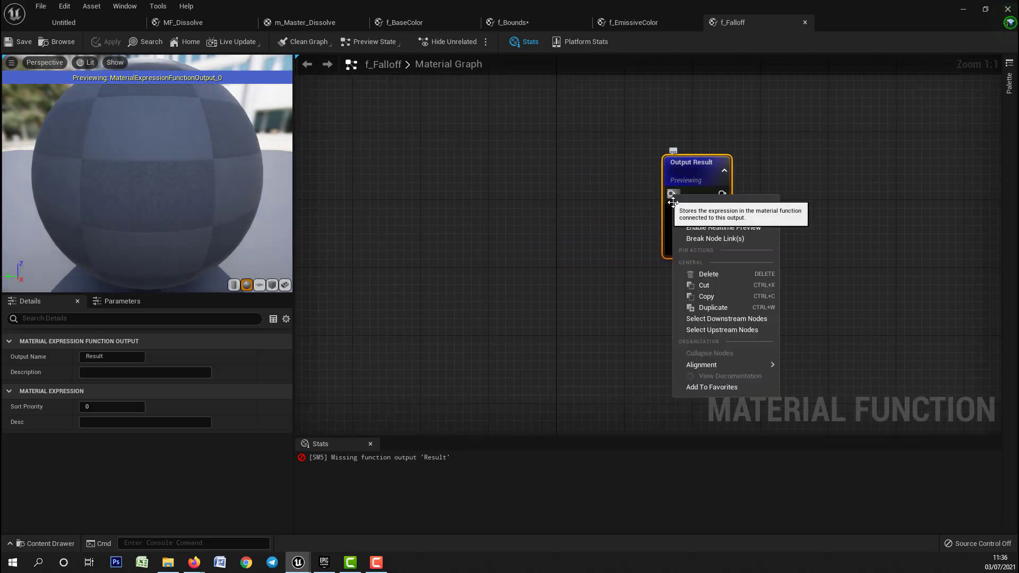
left_click(597, 202)
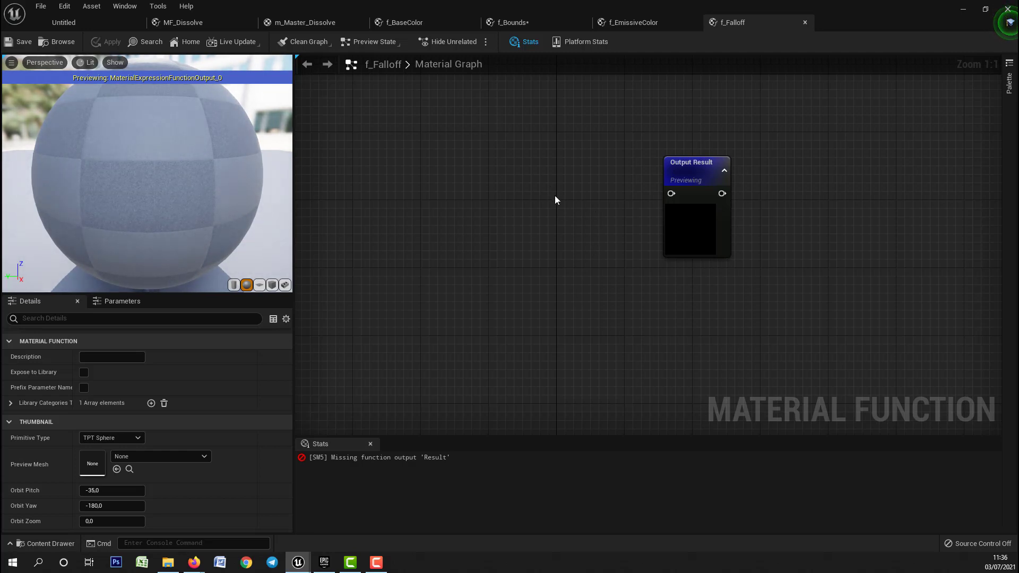
Step: Add a Falloff scalar parameter, default 2.0, wired to Output Result, and save
left_click(569, 216)
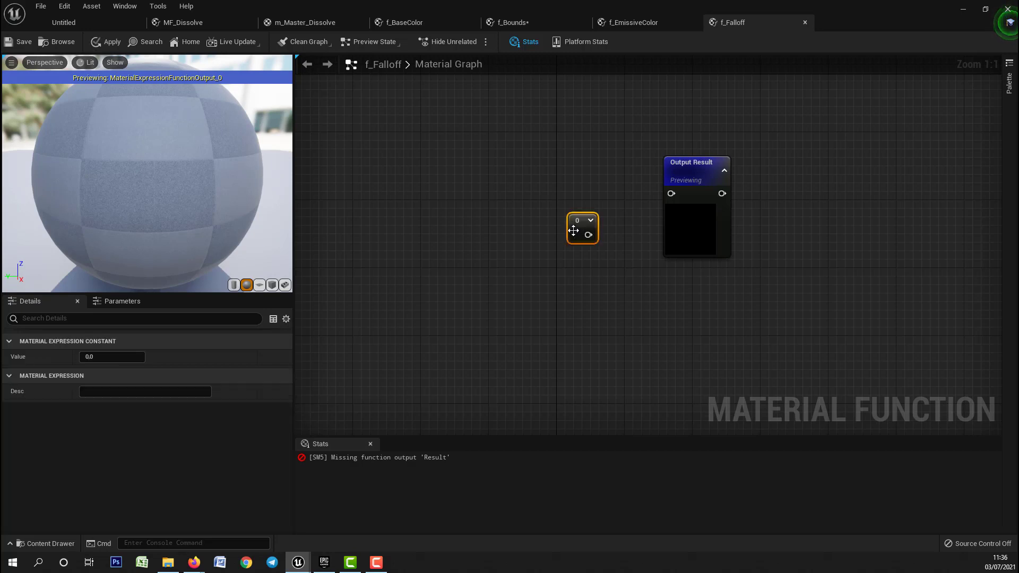
right_click(583, 222)
left_click(615, 248)
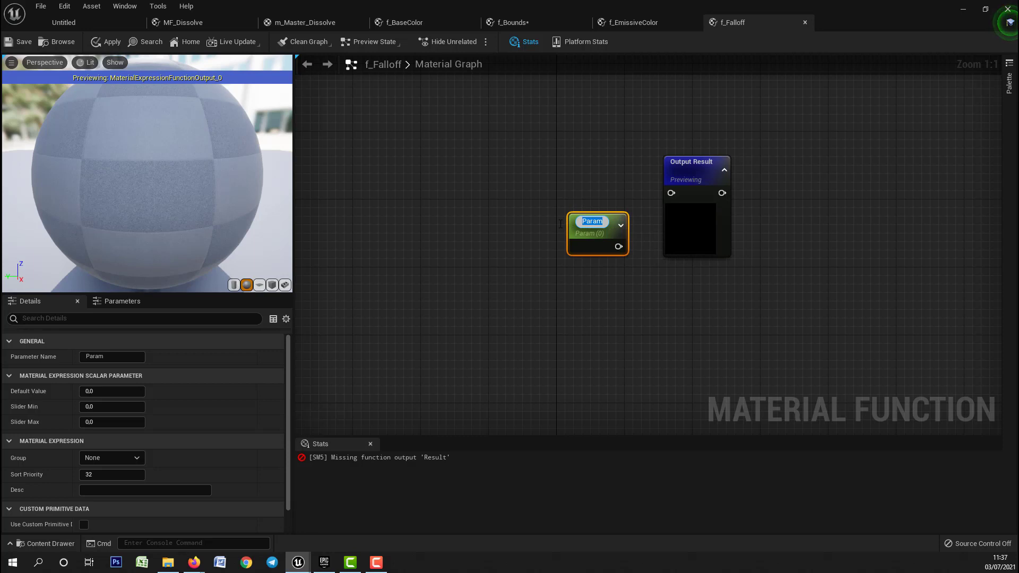
type("Falloff")
key("Return")
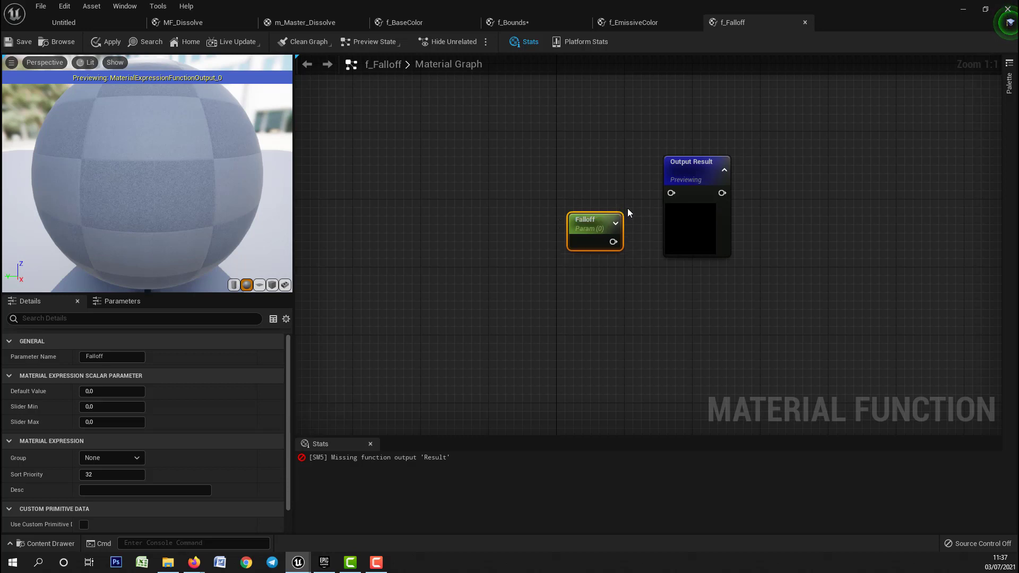
left_click_drag(595, 225, 566, 195)
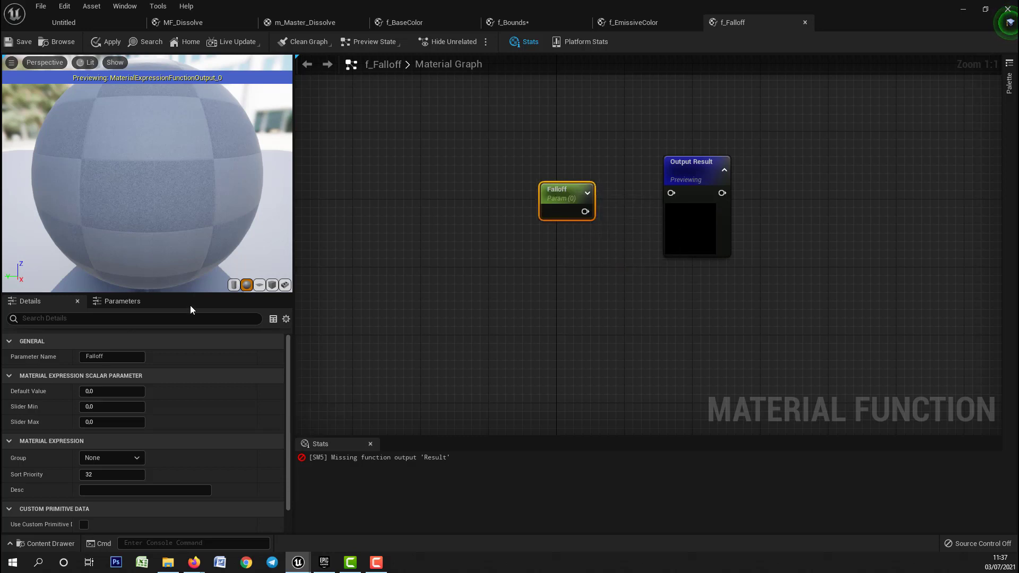
left_click(108, 391)
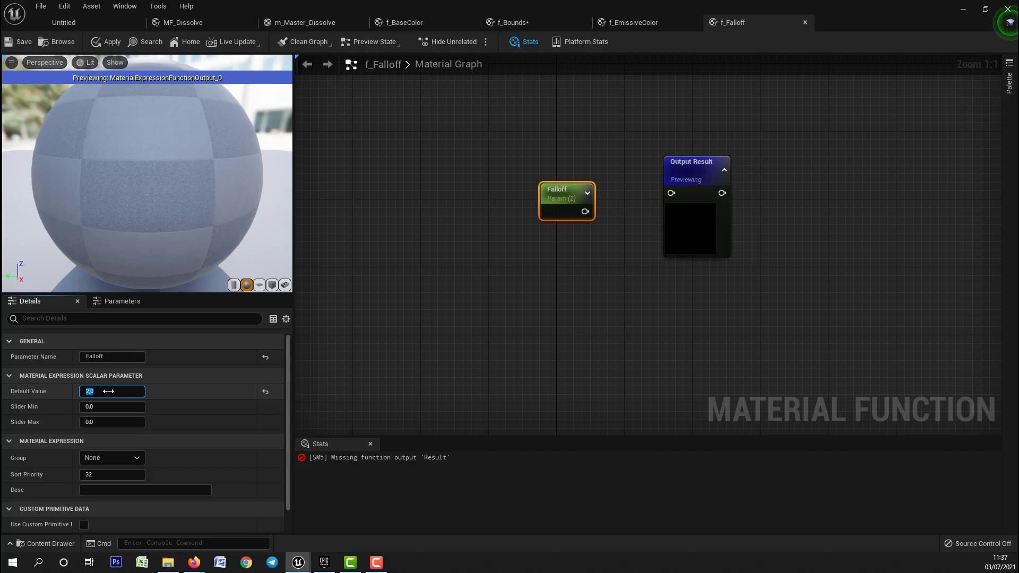
left_click_drag(586, 211, 561, 185)
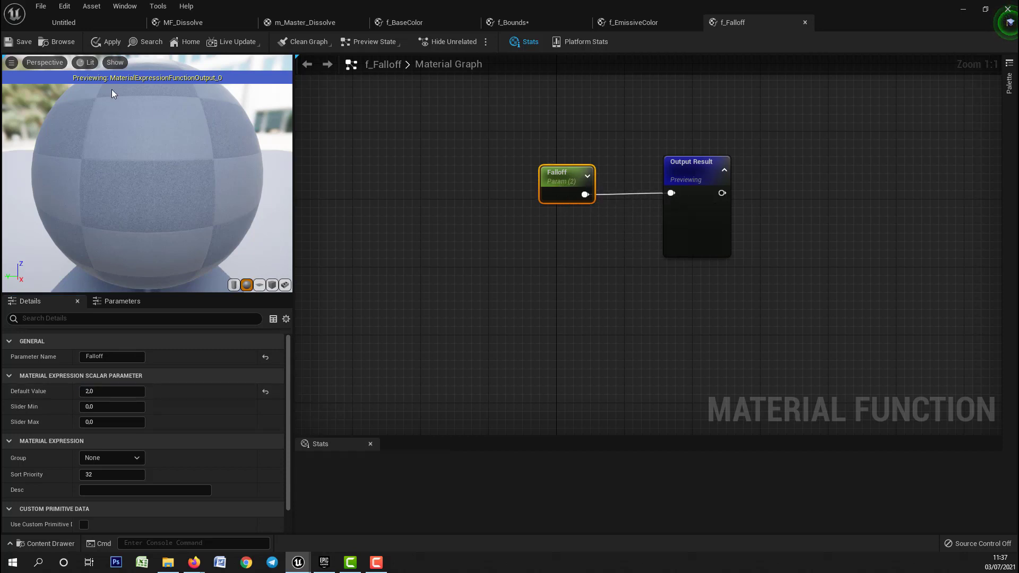
left_click(7, 42)
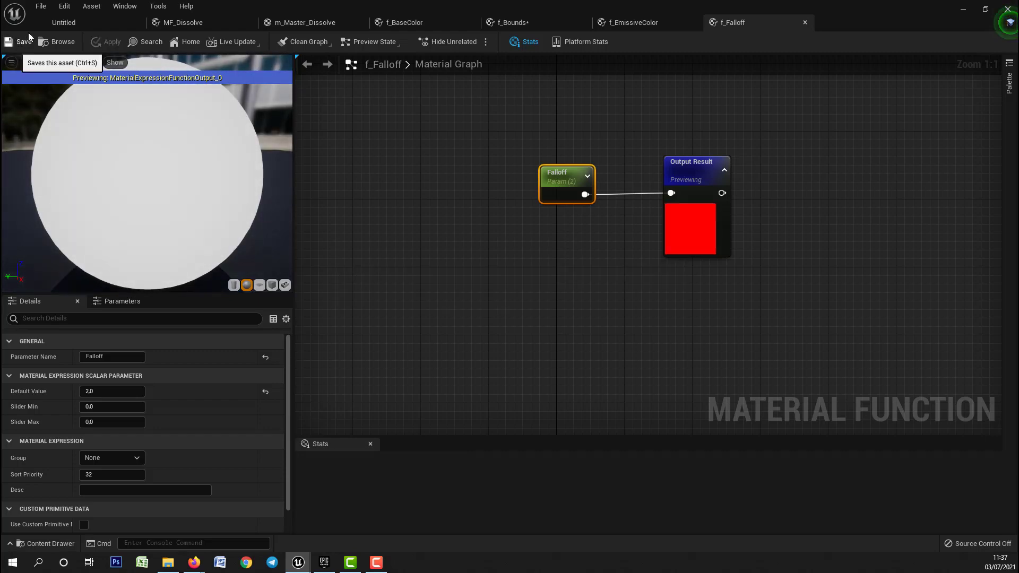
left_click(64, 22)
Step: Wire an Absolute World Position node into f_Loc1's Output Result and save
double_click(404, 440)
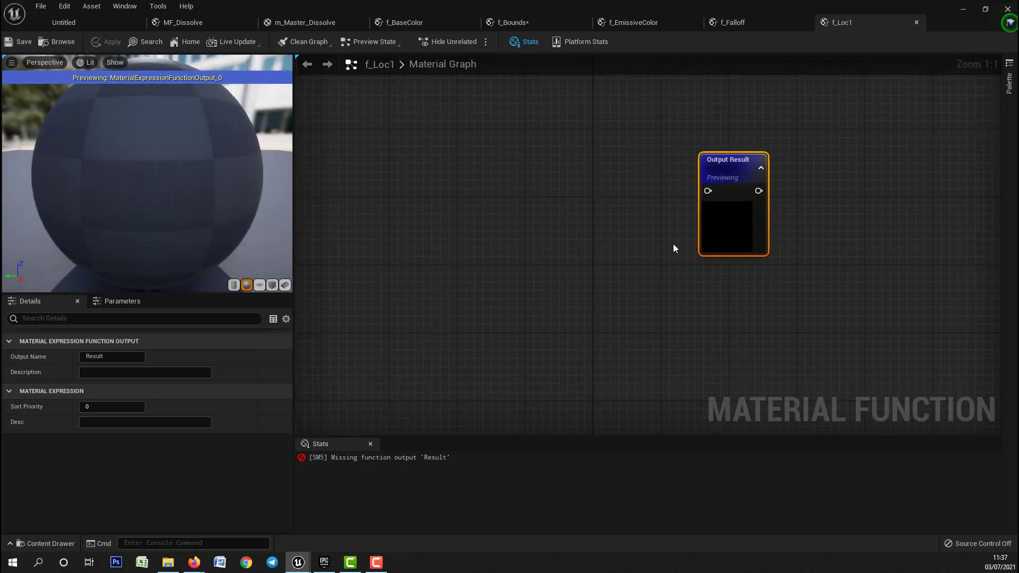
right_click_drag(638, 234, 674, 239)
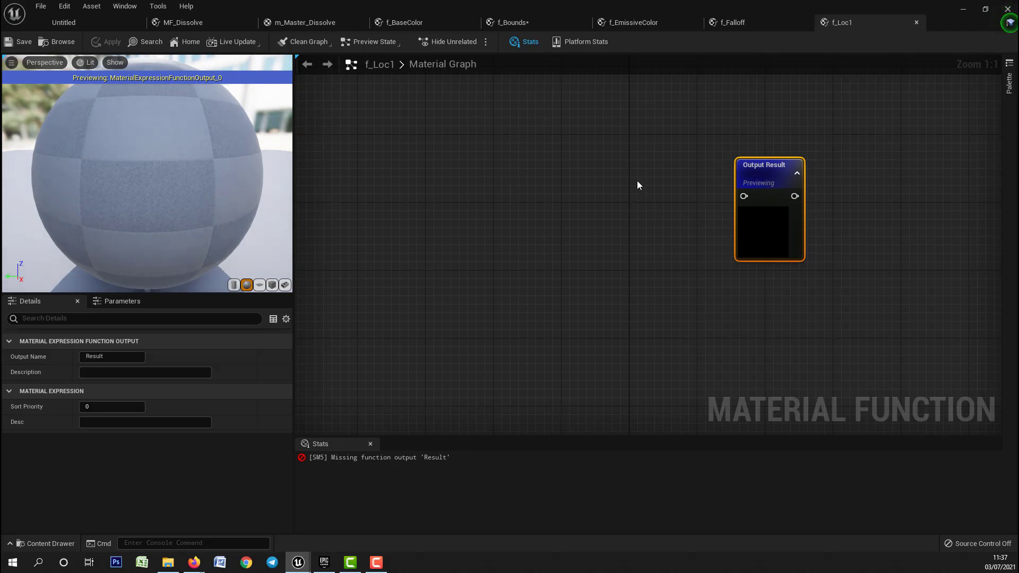
right_click(574, 202)
type("worldpo")
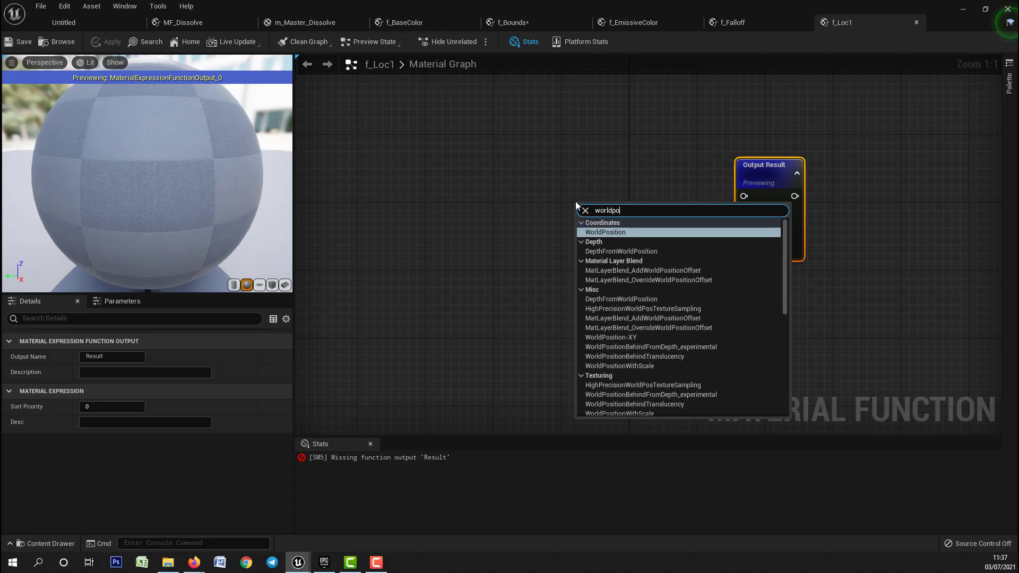
key("Return")
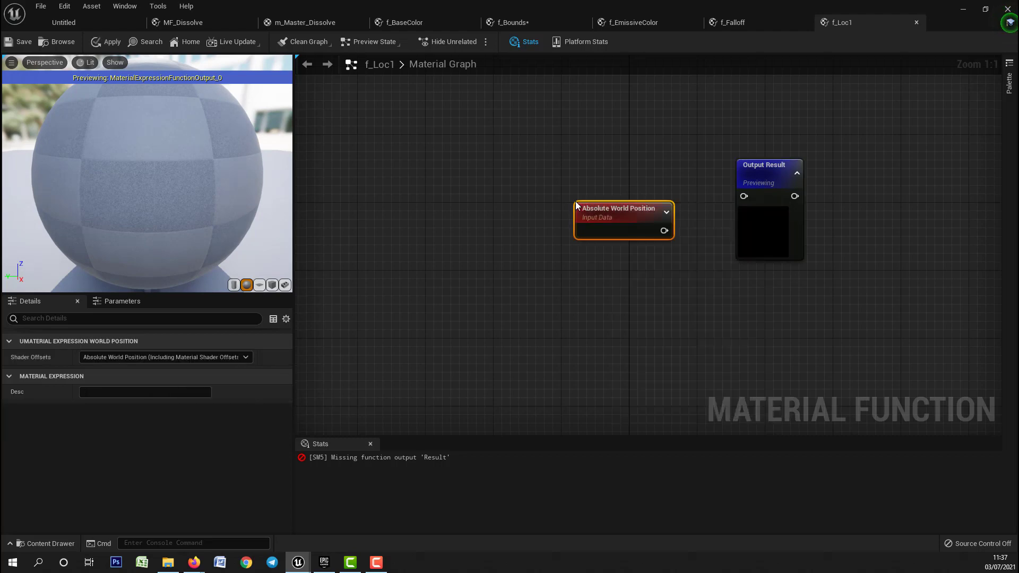
left_click_drag(663, 231, 748, 198)
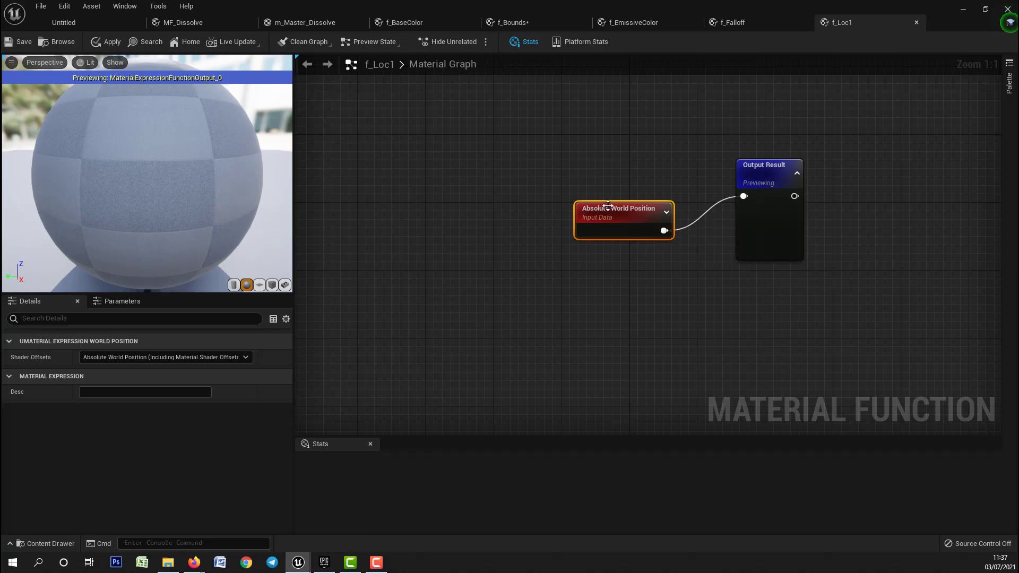
left_click_drag(610, 202, 587, 178)
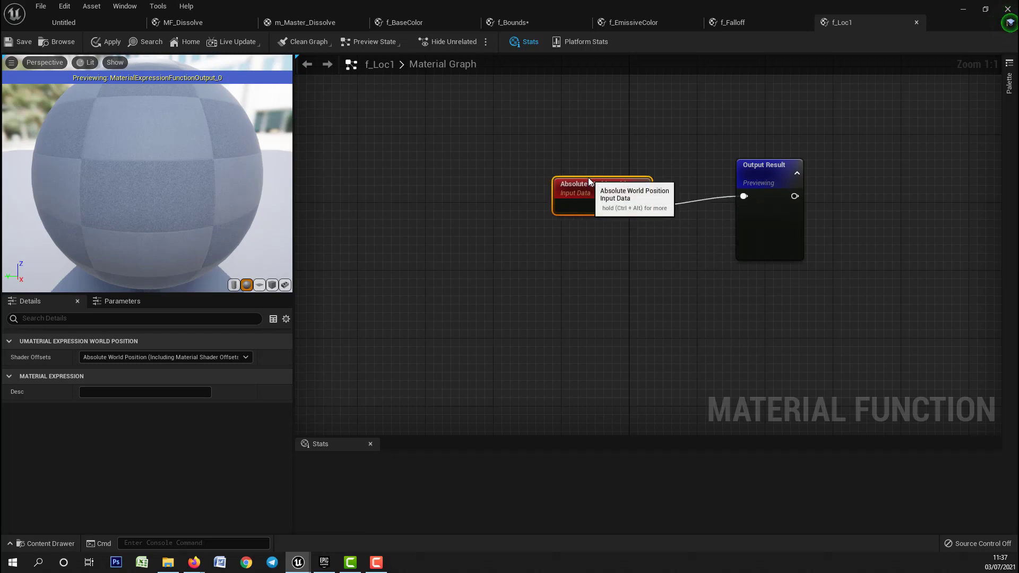
left_click(22, 42)
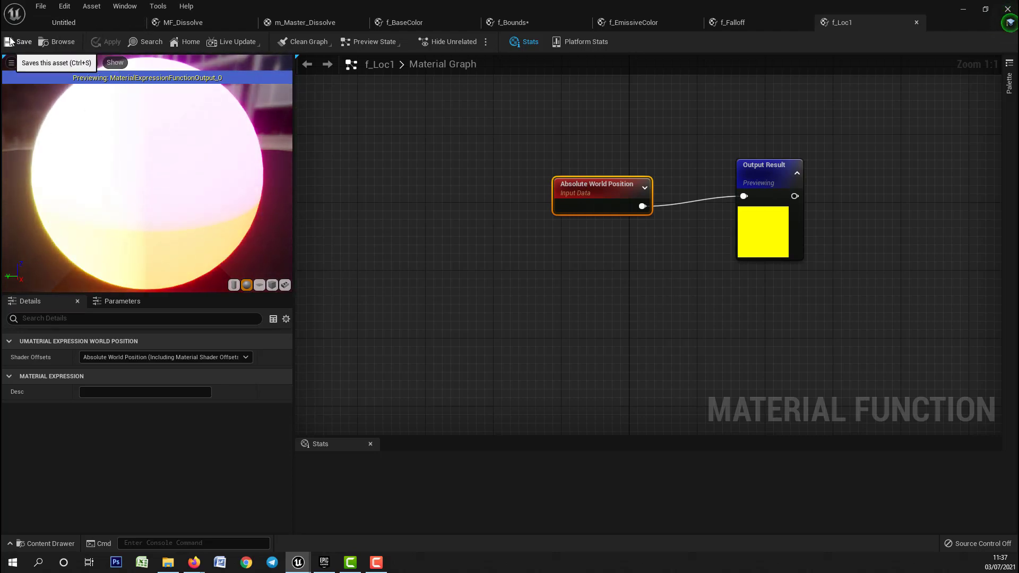
left_click(64, 22)
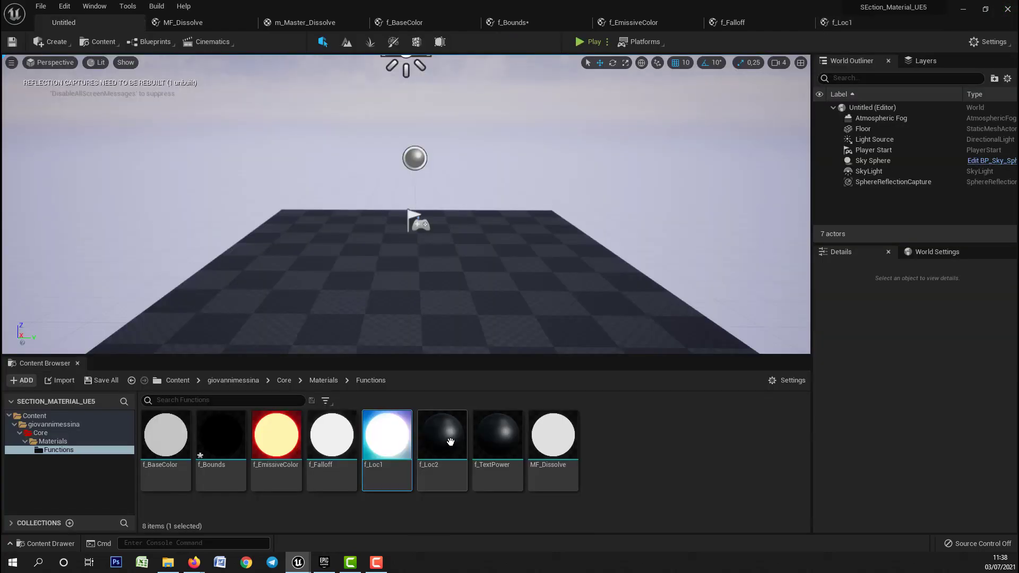
Step: Open f_Loc2 and add a Collection Parameter node feeding Output Result
double_click(450, 438)
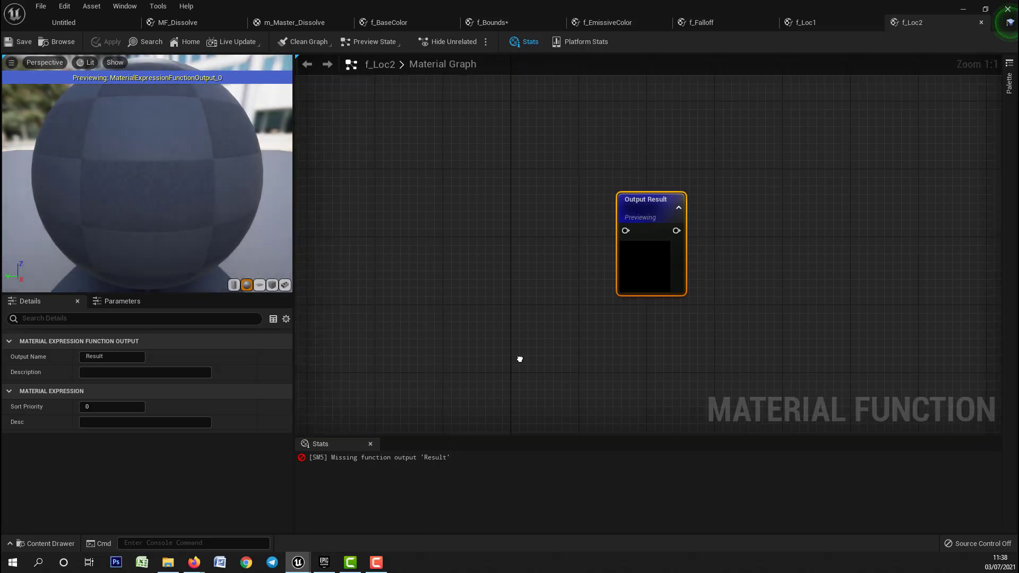
right_click_drag(521, 357, 736, 282)
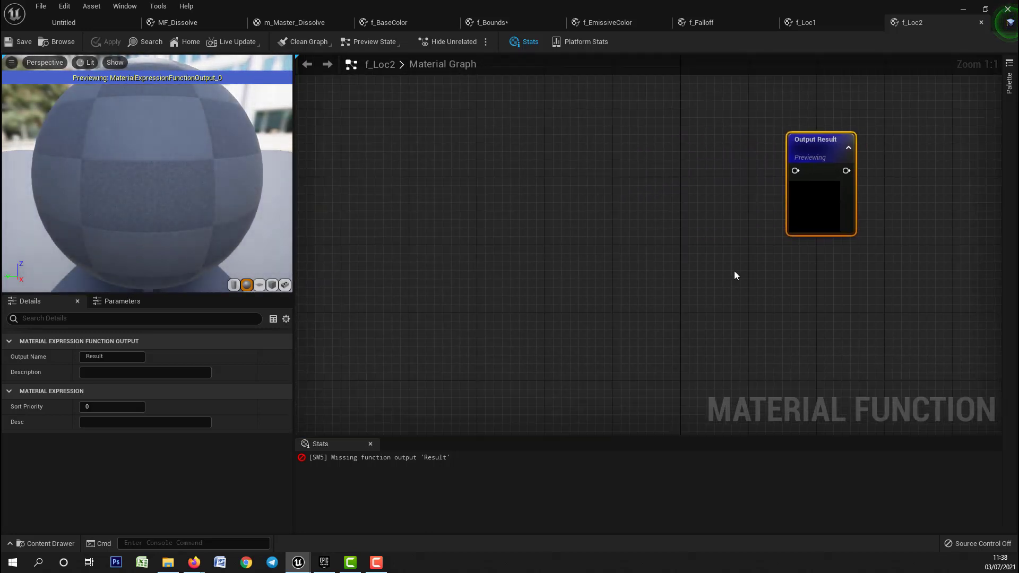
left_click_drag(795, 170, 657, 224)
left_click(555, 196)
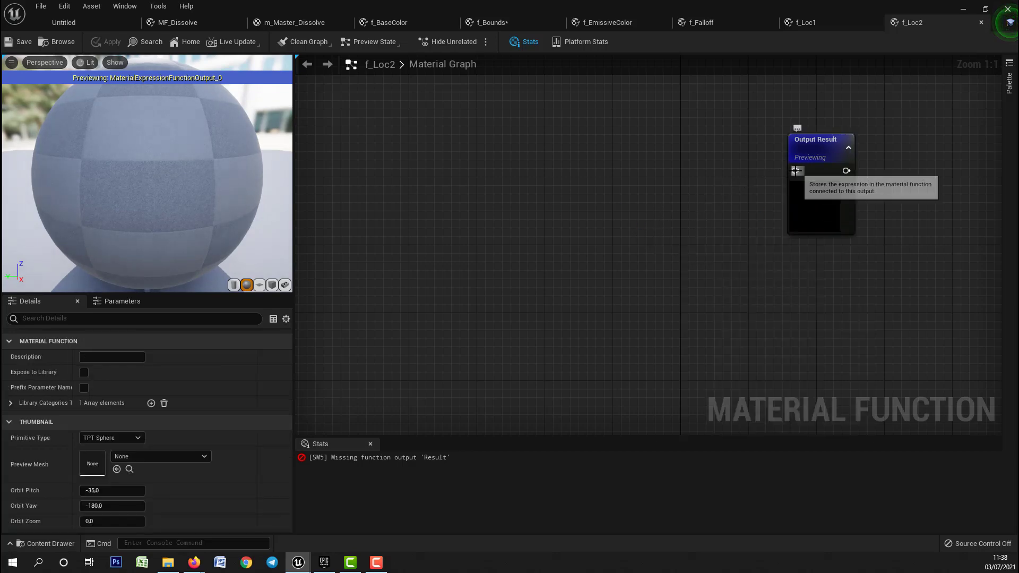
left_click_drag(795, 171, 645, 206)
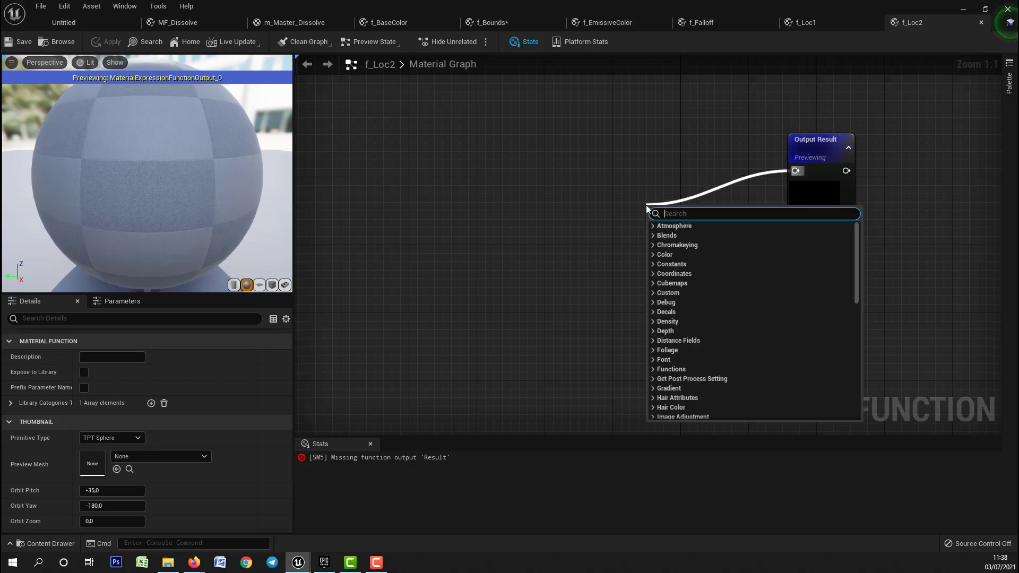
type("collecti")
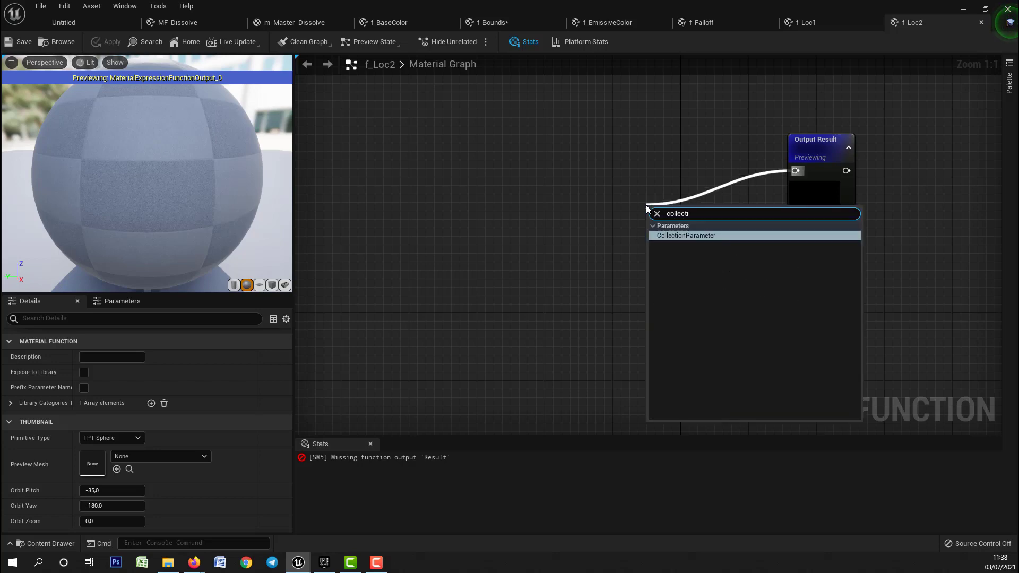
key("Return")
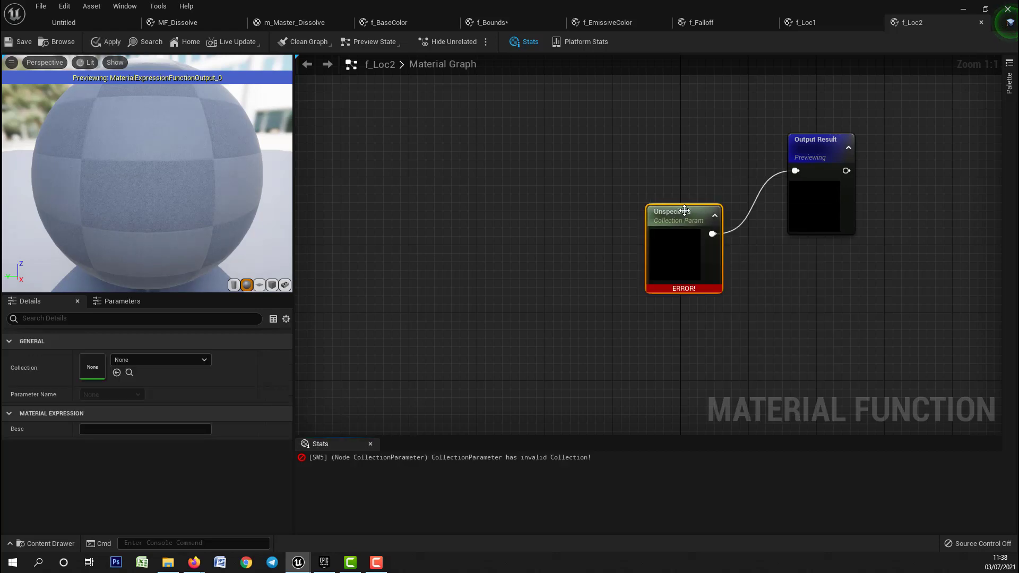
left_click_drag(647, 191, 638, 157)
Step: Assign MPC_Scale to the node, choose POS_mat as its parameter, and apply
left_click(64, 22)
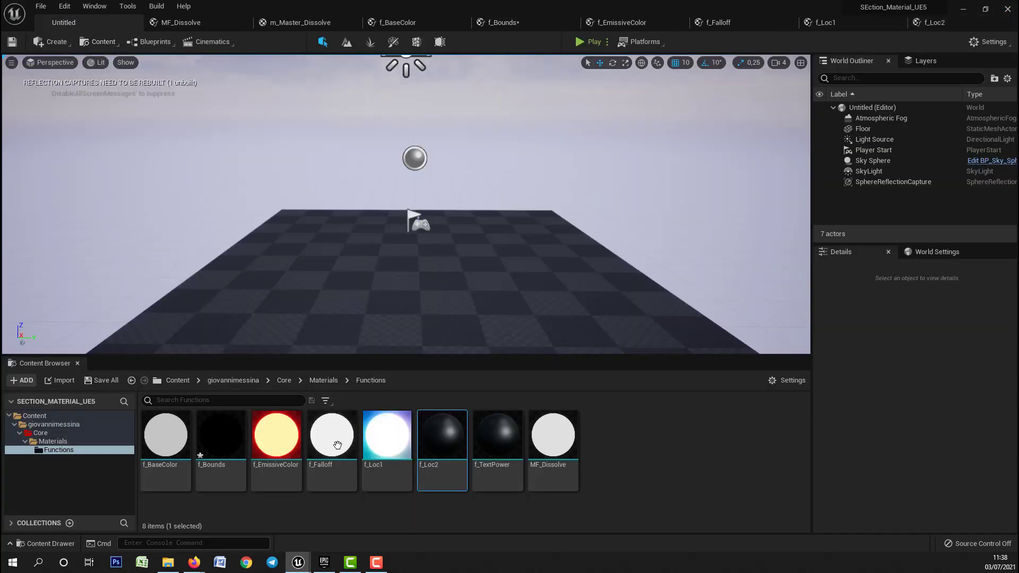
left_click(53, 432)
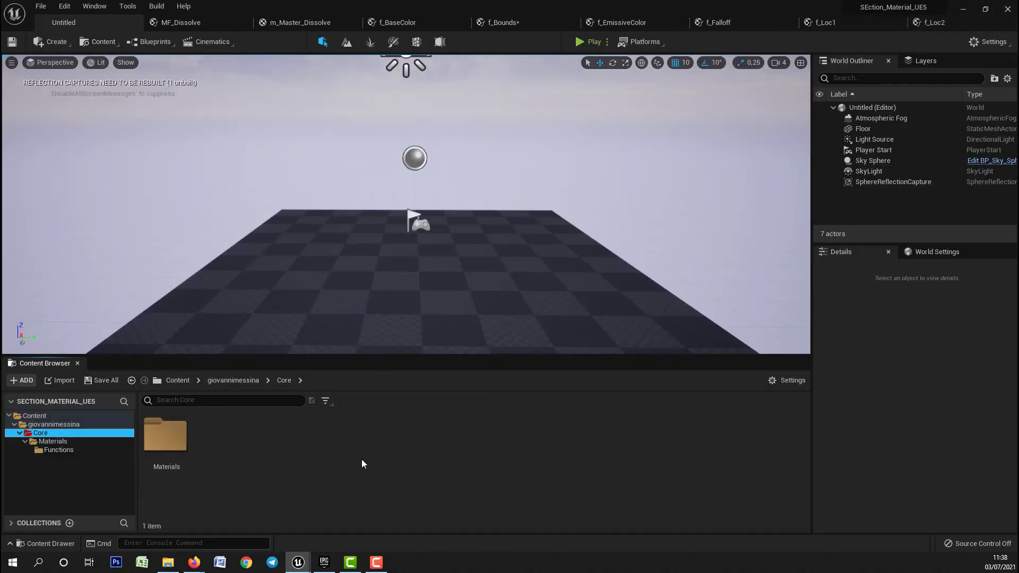
left_click(53, 441)
left_click(276, 434)
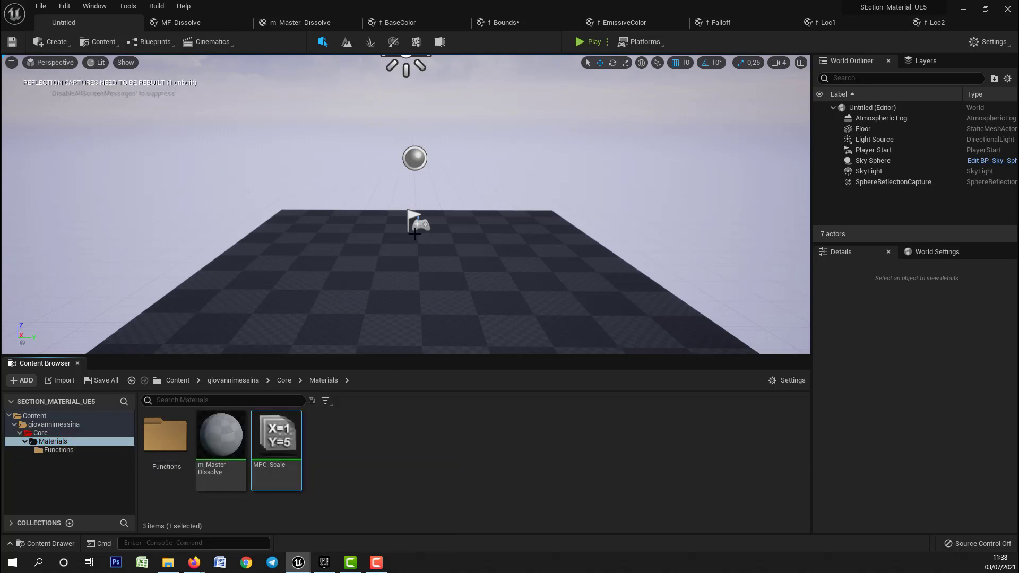
left_click(923, 24)
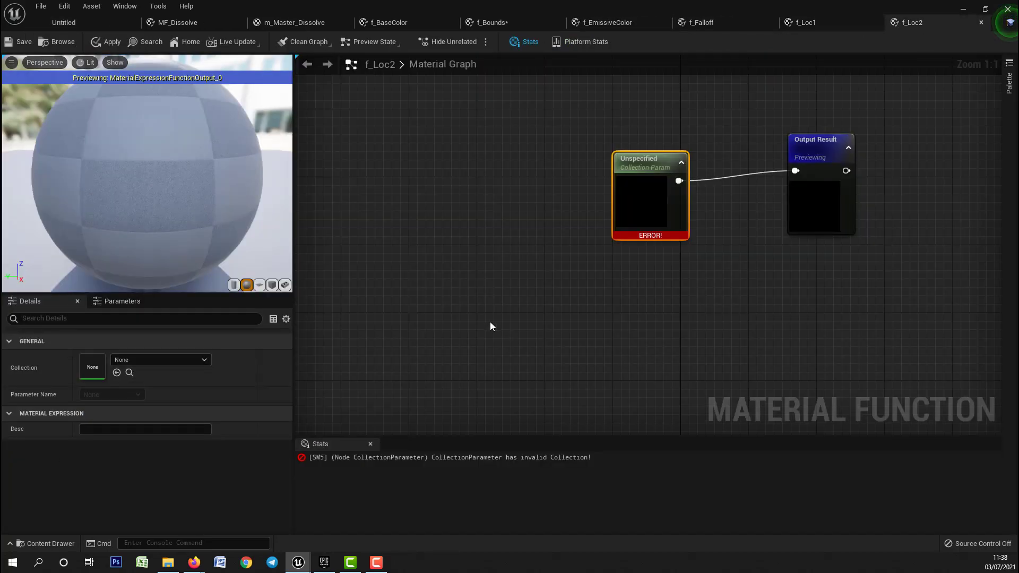
left_click(117, 373)
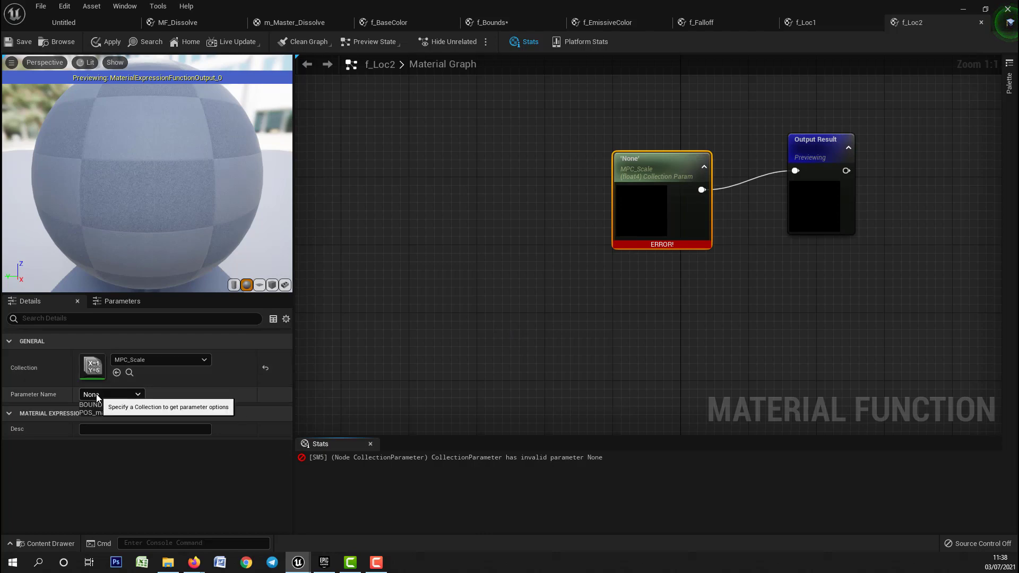
left_click(97, 395)
left_click(93, 413)
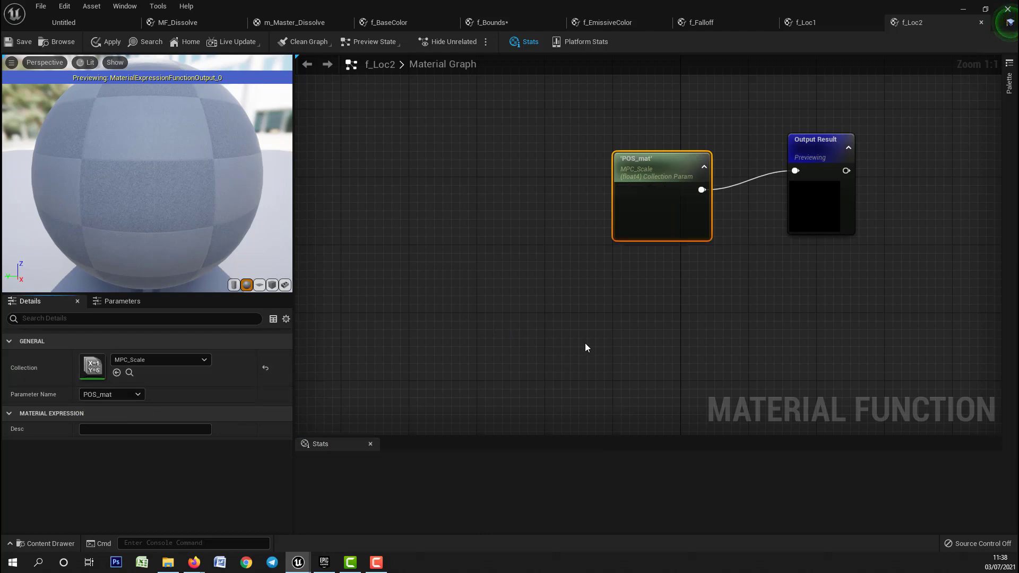
right_click_drag(587, 345, 409, 330)
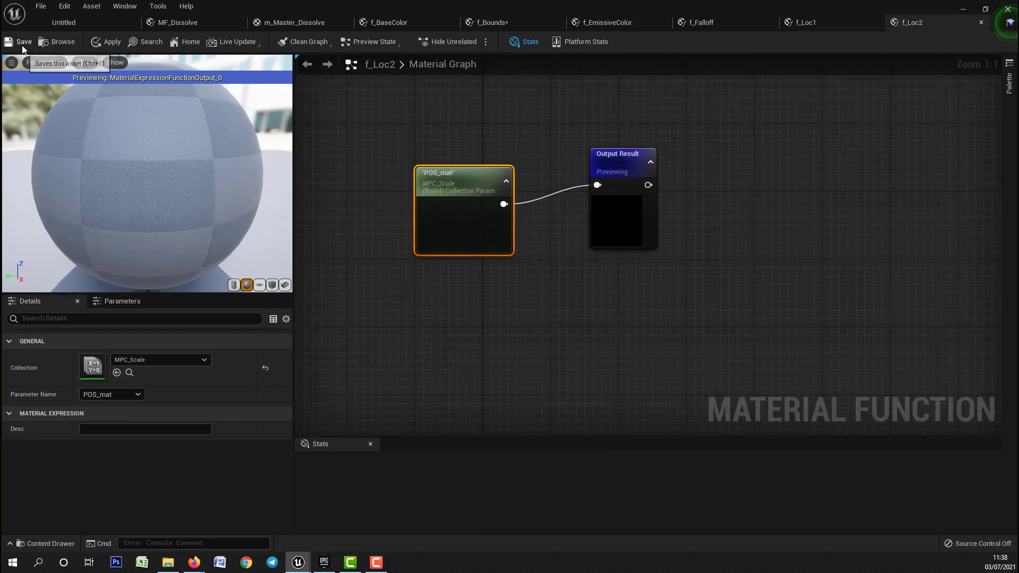
left_click(106, 42)
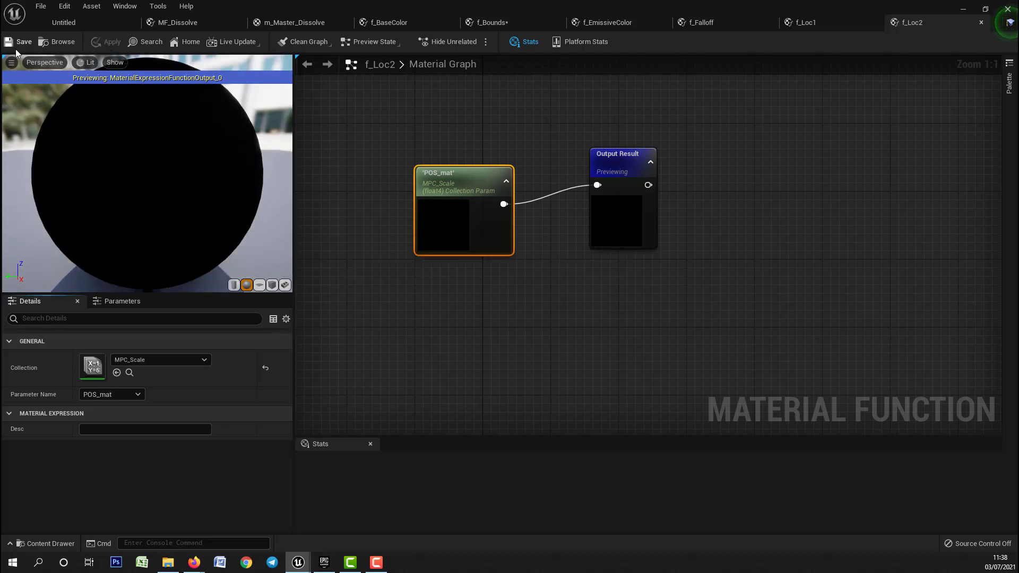
left_click(62, 23)
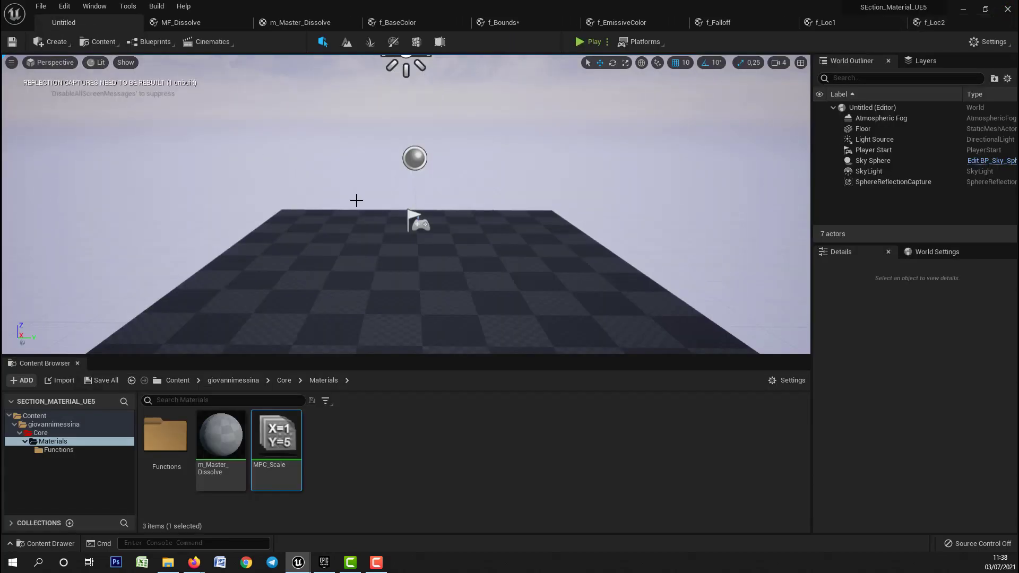
Step: Open f_TextPower and wire a Divide node into Output Result
left_click(59, 450)
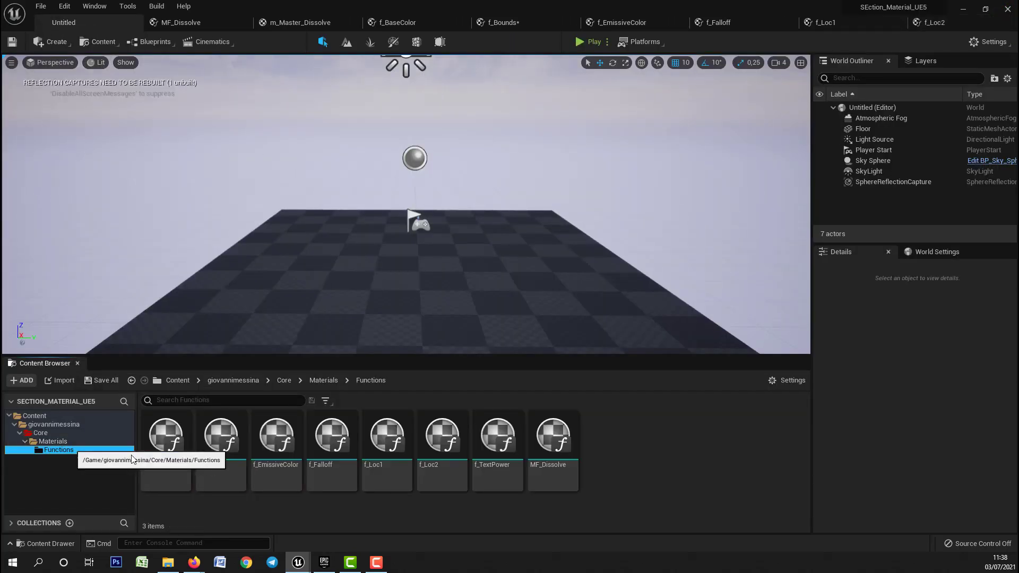
double_click(503, 433)
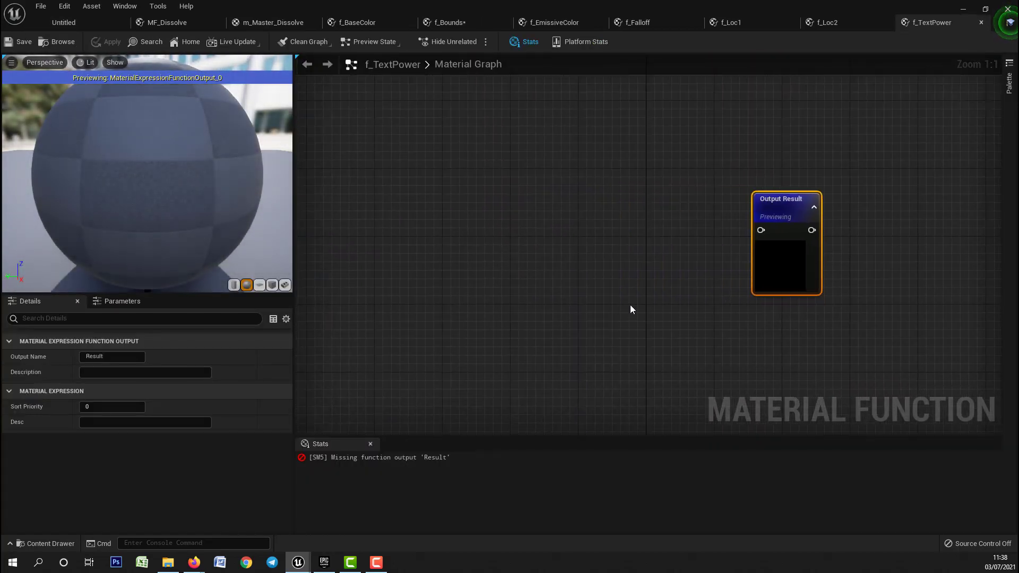
left_click(632, 297)
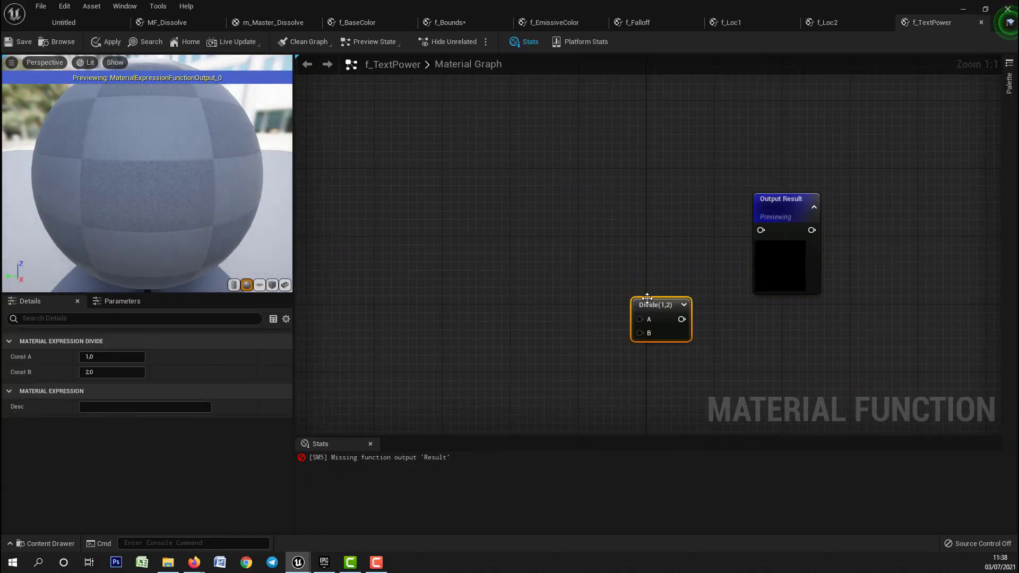
left_click_drag(658, 301, 658, 256)
left_click_drag(726, 257, 762, 230)
right_click_drag(602, 235, 587, 192)
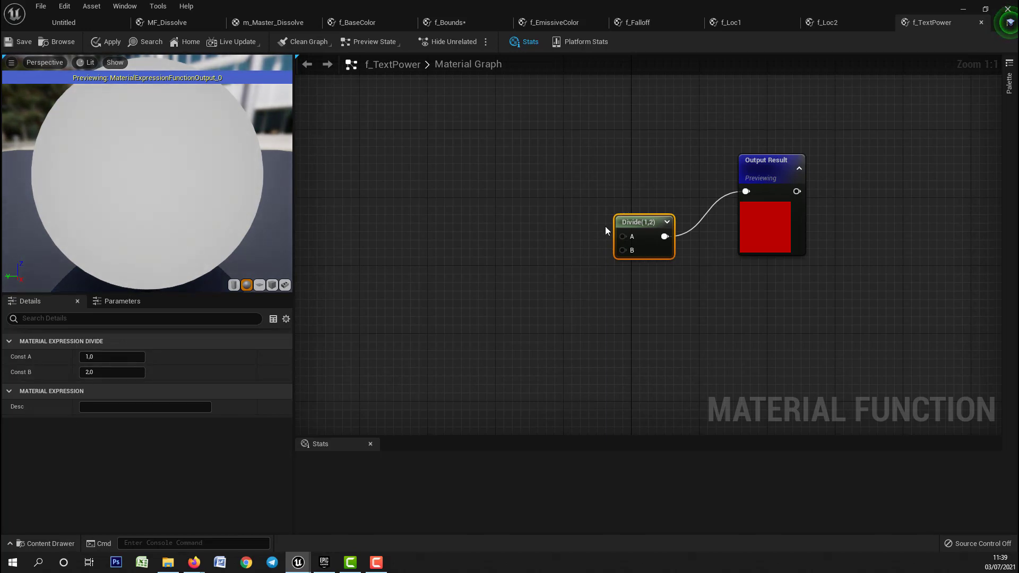
Step: Promote Divide's A input to a TexPower parameter with default 0,2, and save
right_click(623, 237)
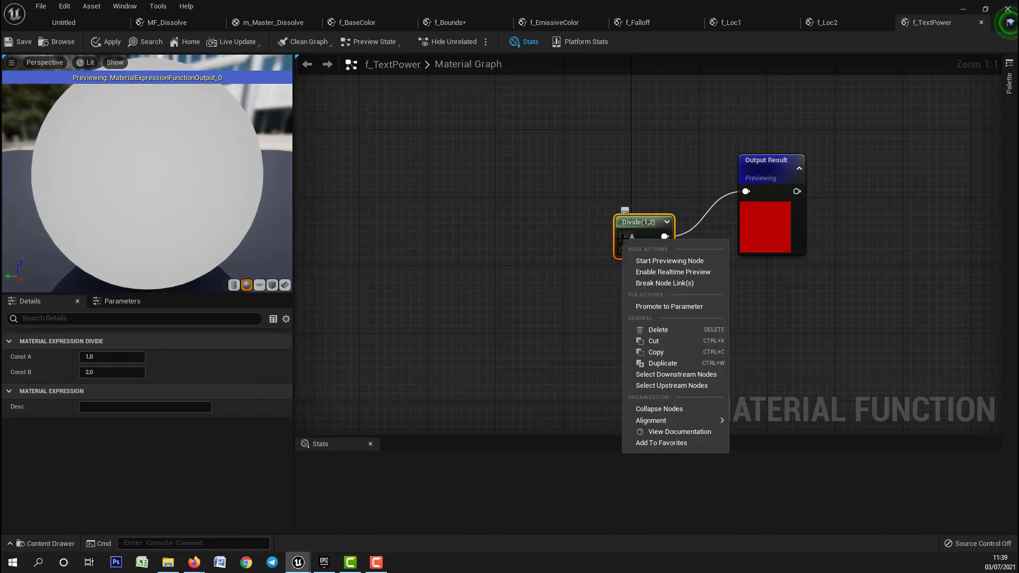
left_click(644, 305)
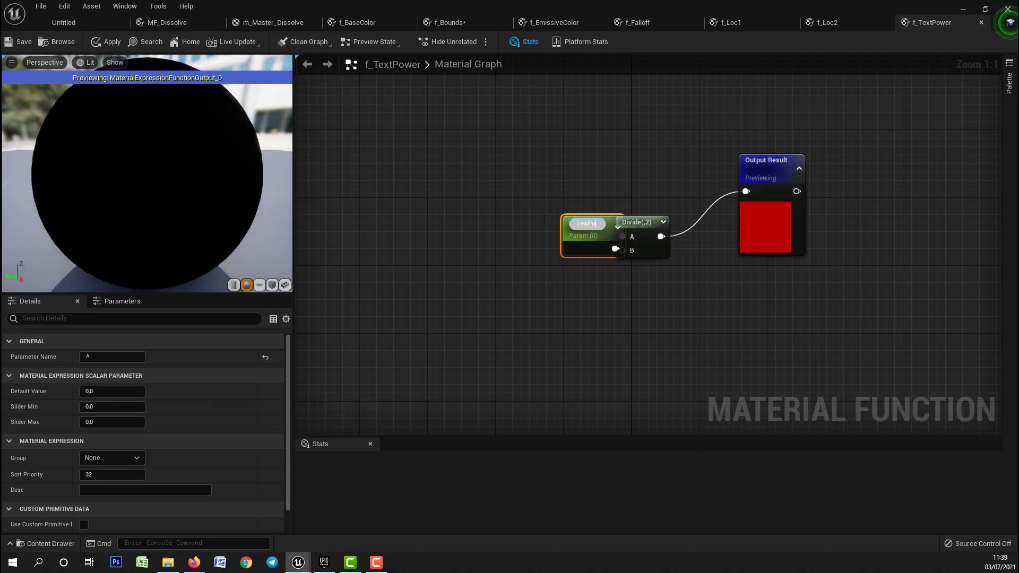
type("TexPower")
key("Return")
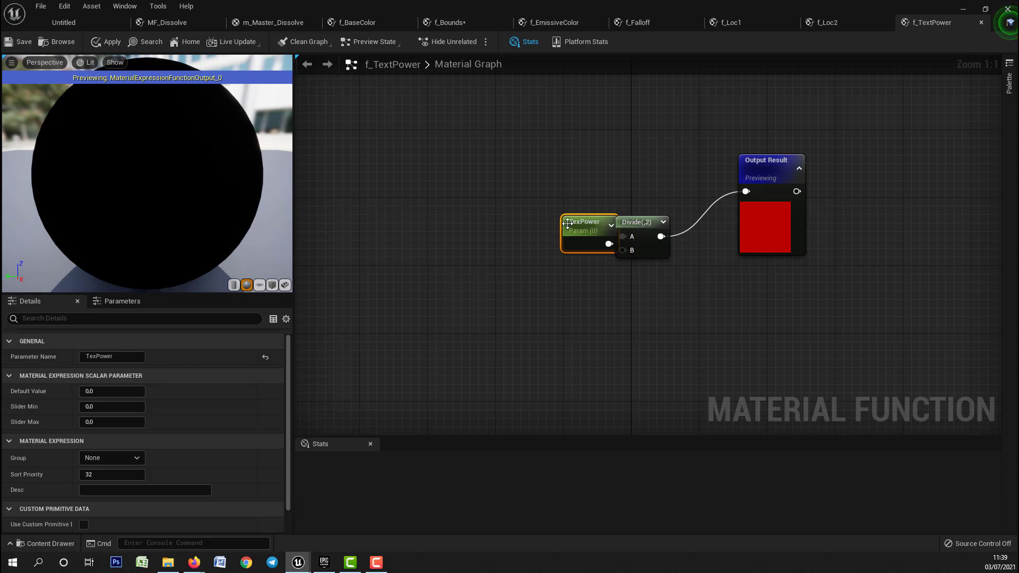
left_click_drag(567, 223, 546, 196)
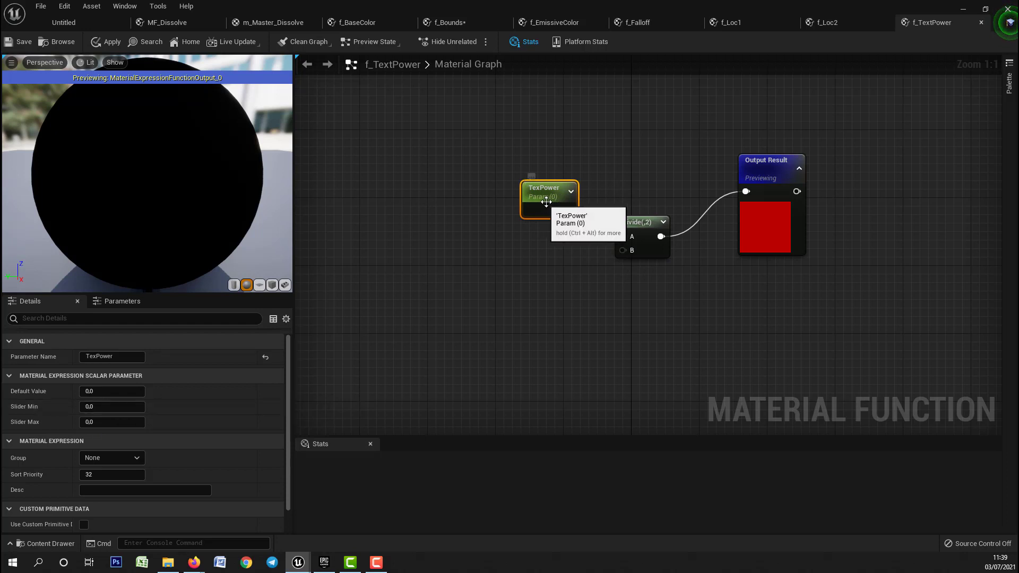
left_click(109, 390)
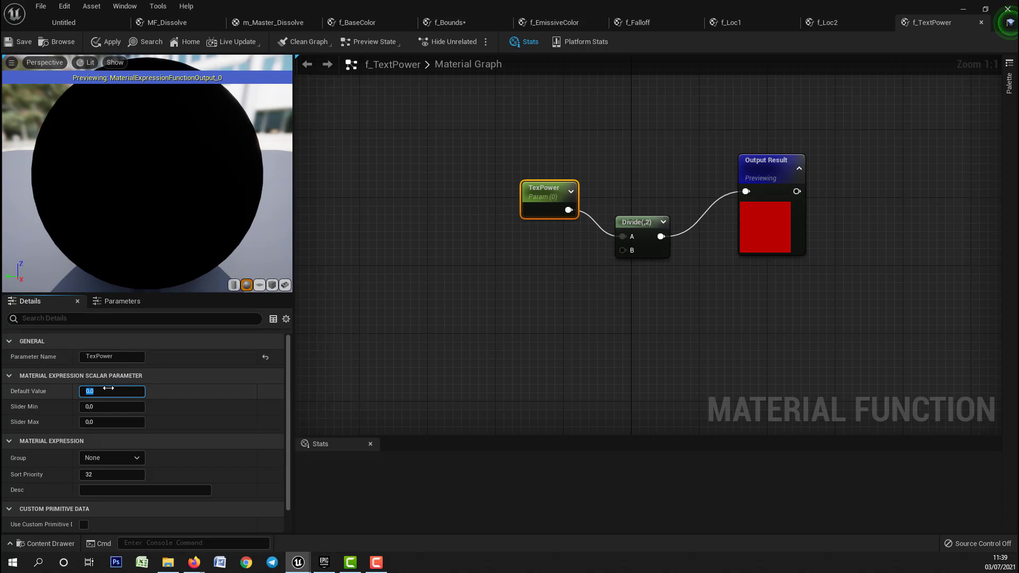
type("0,2")
key("Return")
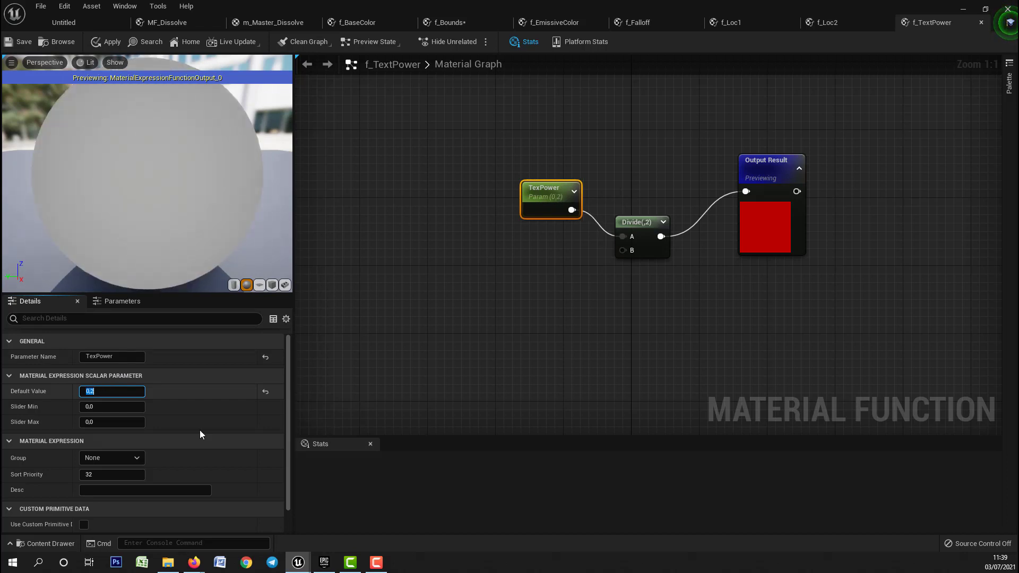
mouse_move(646, 237)
left_mouse_down()
mouse_move(644, 206)
mouse_move(644, 218)
left_mouse_up()
left_click(21, 41)
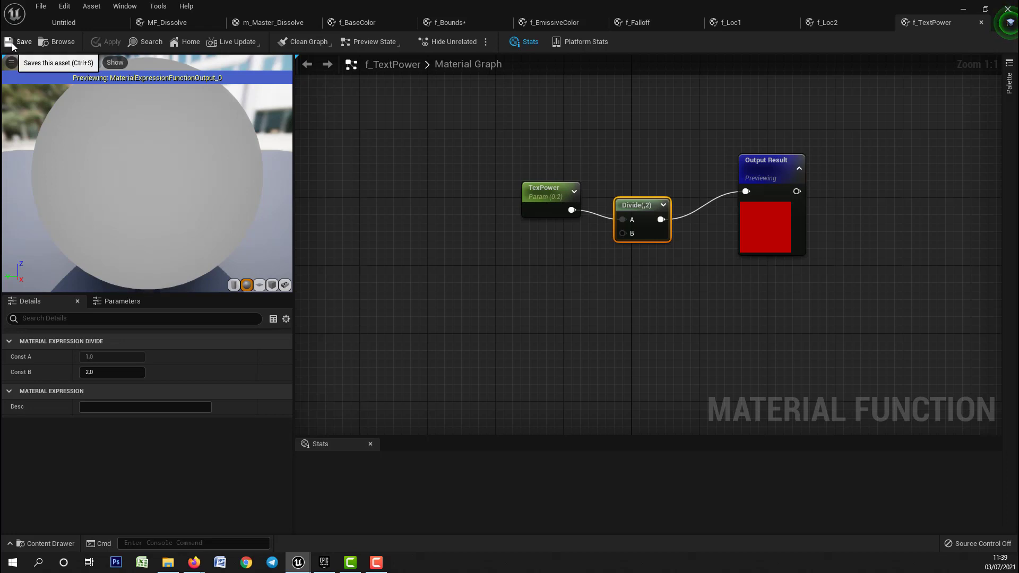
left_click(59, 22)
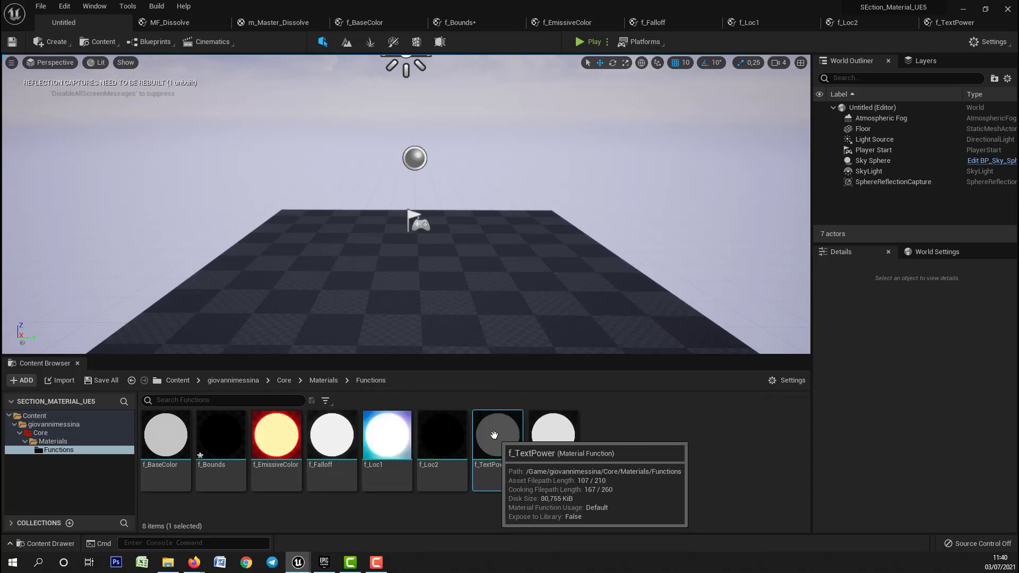
Step: Pan through the MF_Dissolve graph to review its input nodes
left_click(171, 20)
right_click_drag(317, 272, 385, 199)
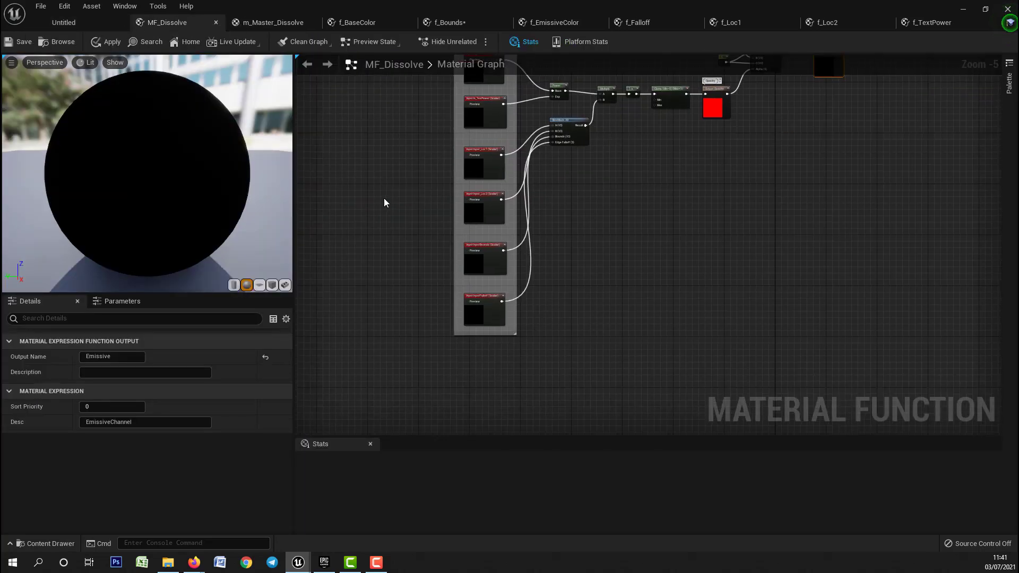
scroll(504, 223, "up", 5)
right_click_drag(482, 295, 654, 178)
right_click_drag(474, 199, 439, 379)
right_click_drag(439, 182, 460, 324)
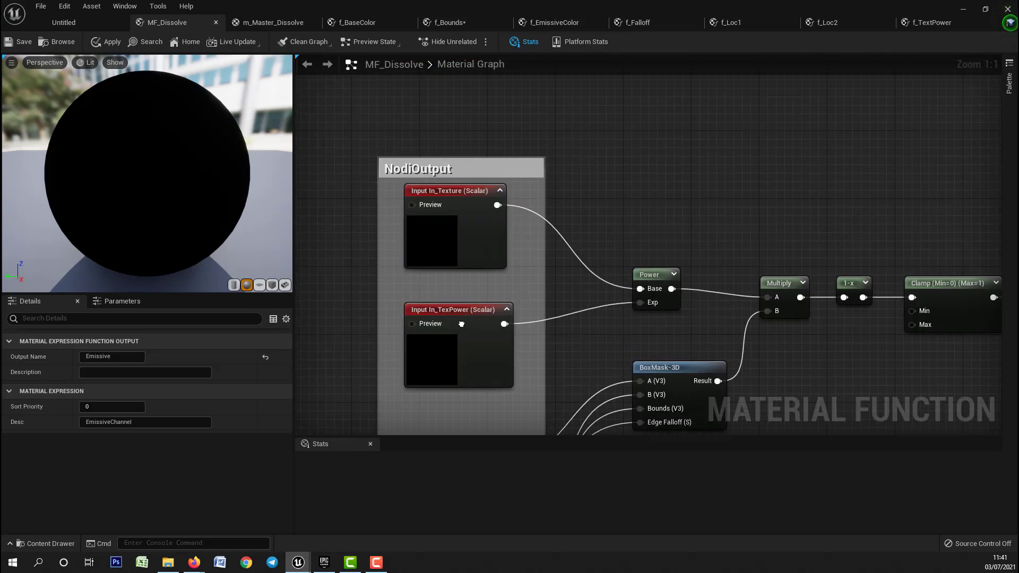
right_click_drag(524, 320, 500, 212)
left_click(64, 22)
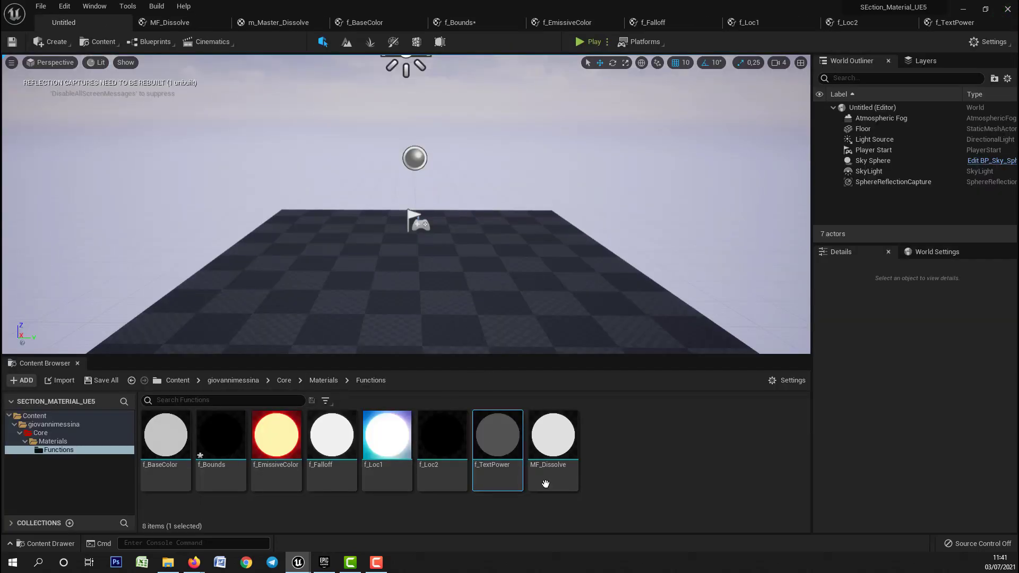
Step: Copy f_TextPower within Functions, rename the copy f_Texture, and open it
left_click_drag(496, 440, 630, 467)
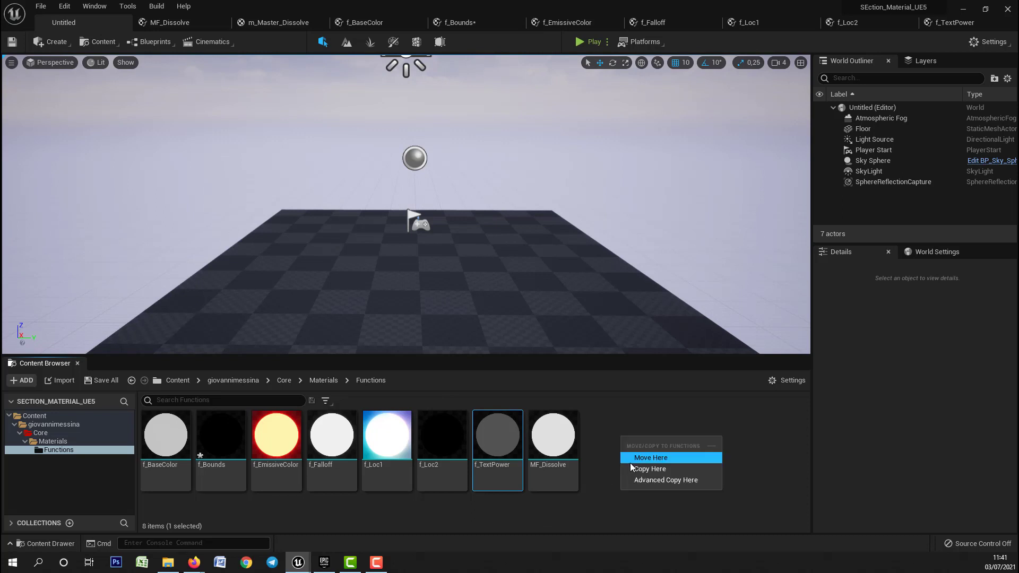
left_click(645, 470)
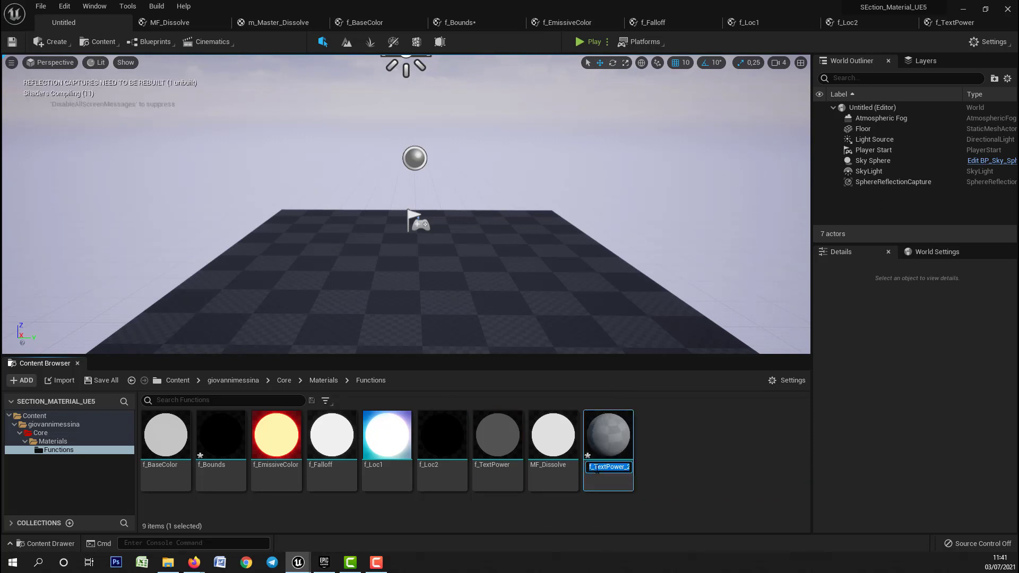
left_click_drag(607, 467, 689, 468)
type("t")
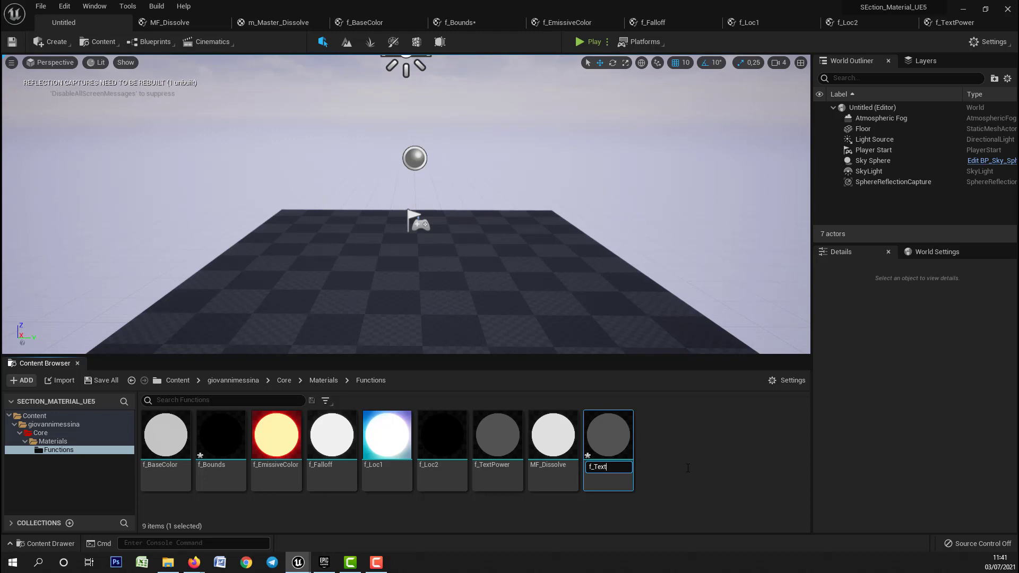
key("Return")
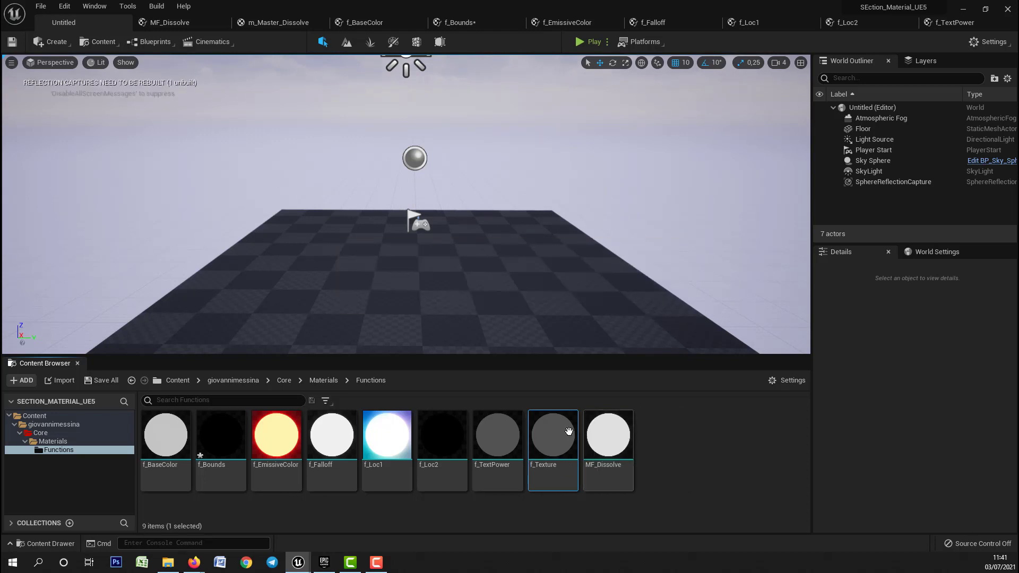
double_click(550, 434)
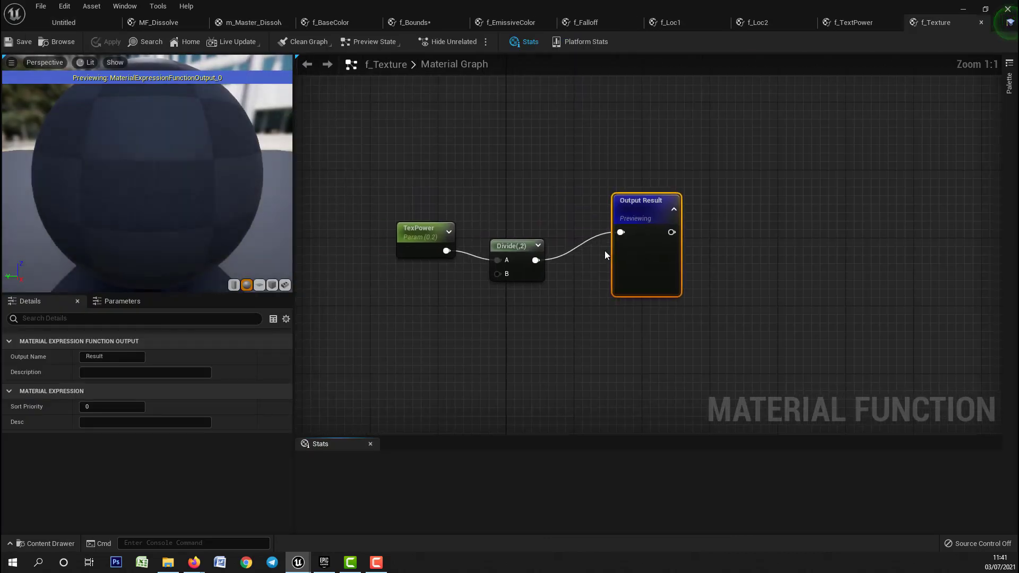
Step: Delete the copied TexPower and Divide nodes and place a Multiply beside Output Result
scroll(604, 251, "down", 3)
left_click_drag(423, 185, 568, 296)
key("Delete")
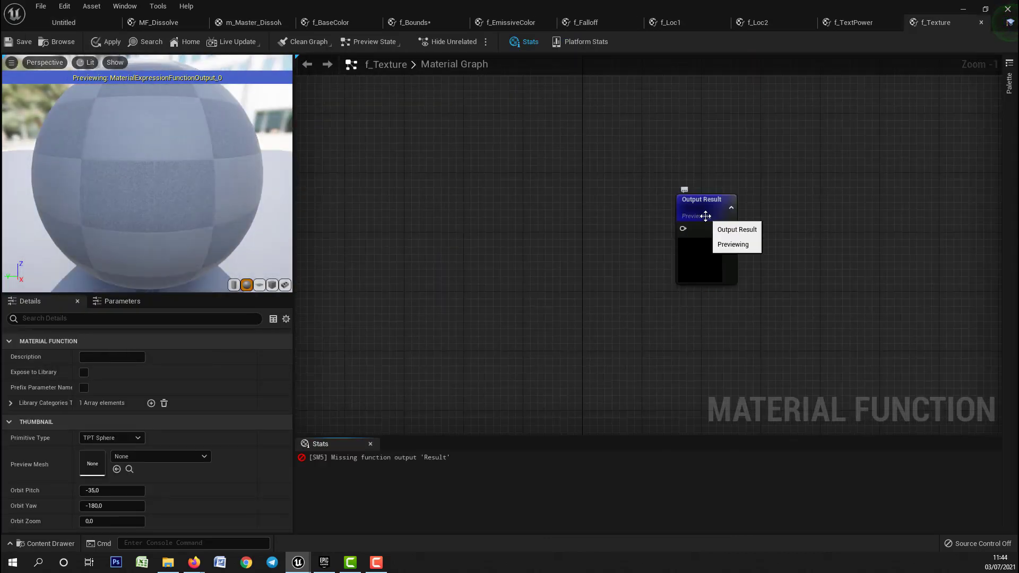
left_click(691, 267)
left_click(585, 249)
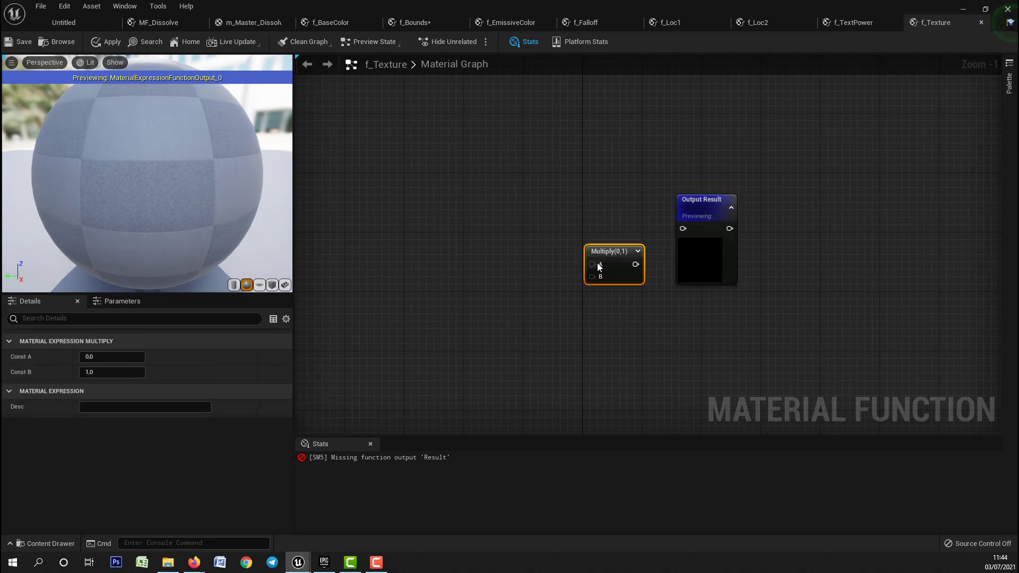
left_click_drag(596, 262, 686, 229)
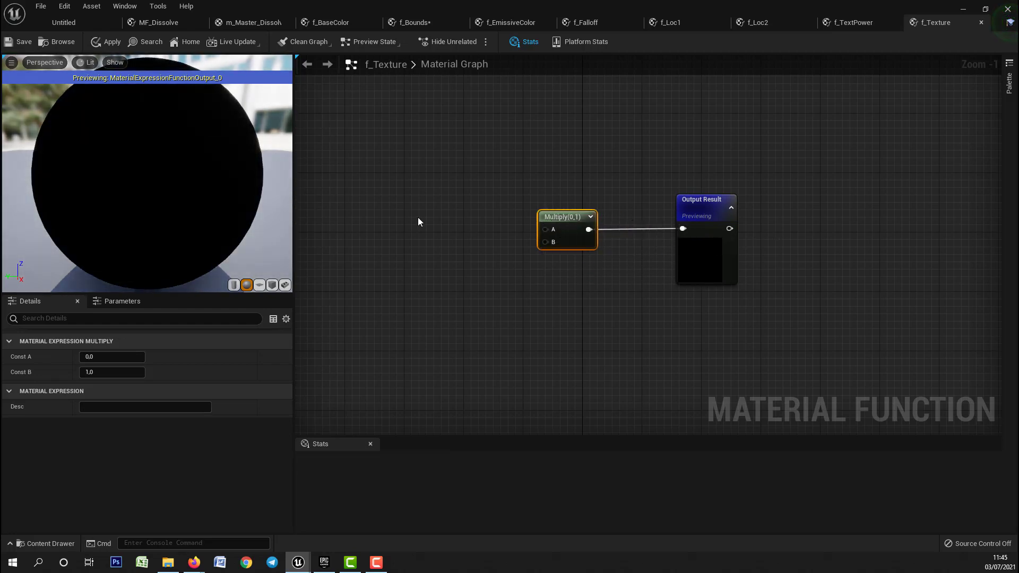
Step: Wire two Texture parameter nodes into the Multiply's A and B inputs
key("ctrl+v")
left_click_drag(451, 220, 431, 131)
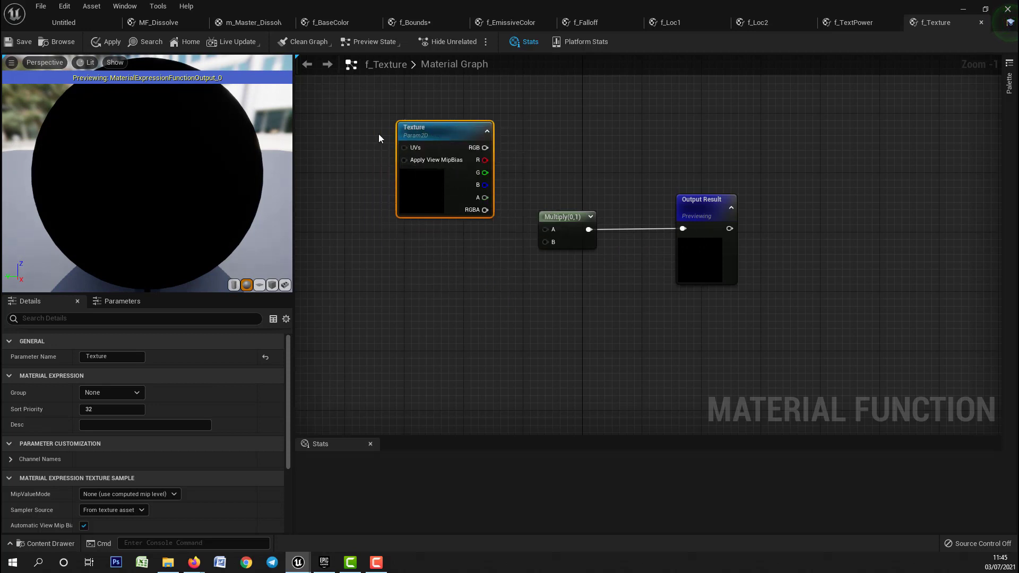
left_click_drag(484, 147, 545, 229)
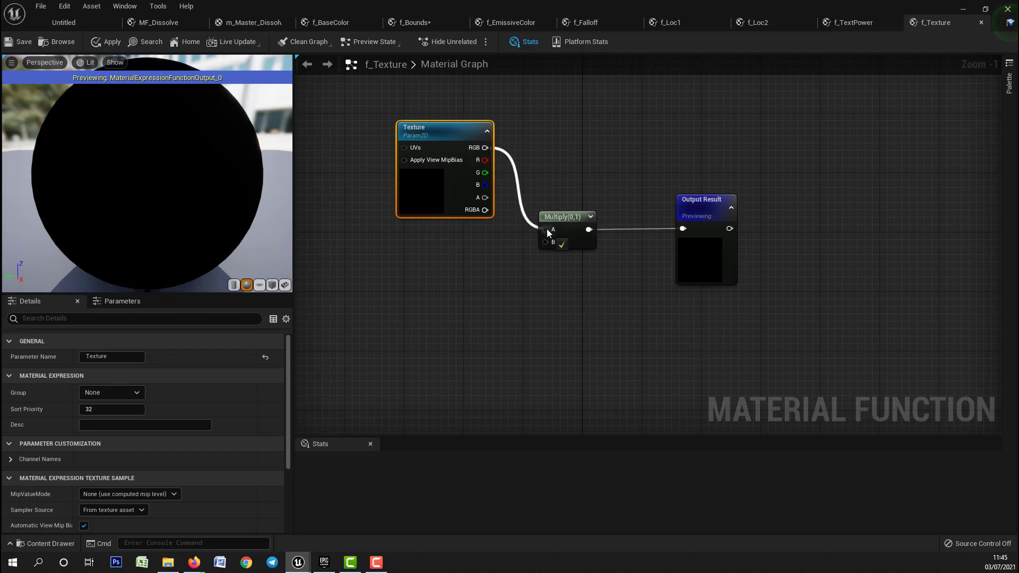
key("ctrl+c")
key("ctrl+v")
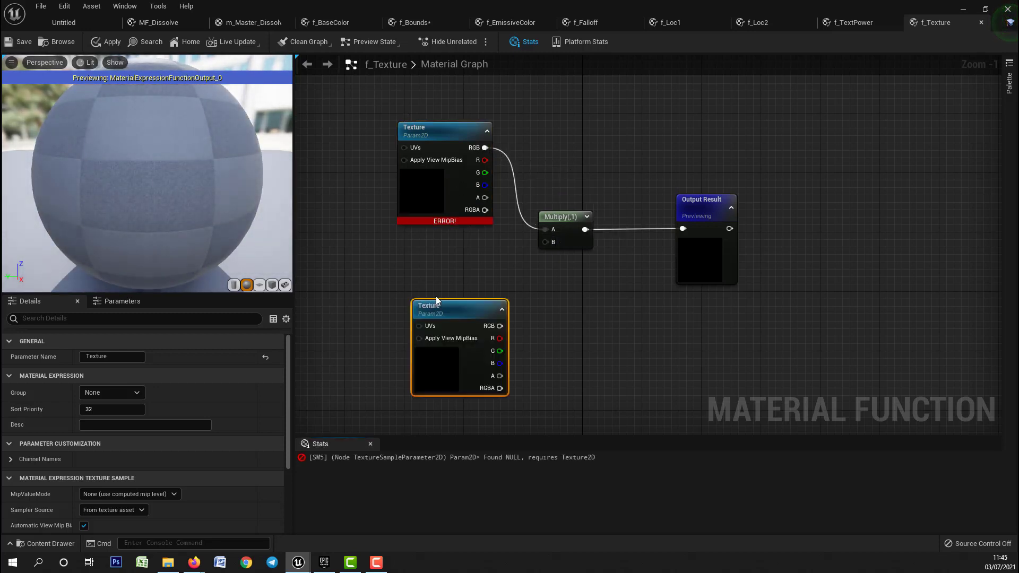
left_click_drag(444, 302, 429, 266)
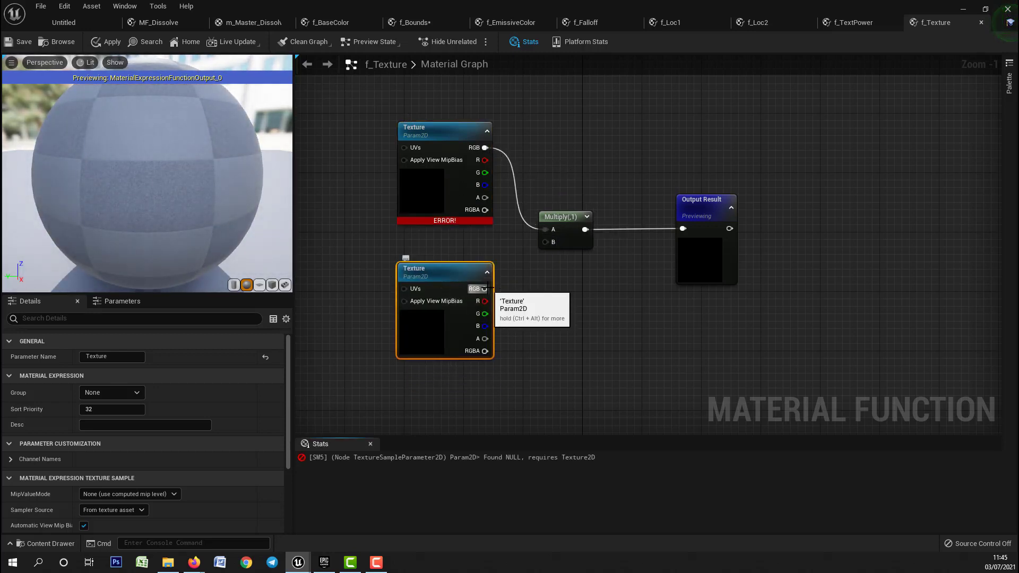
left_click_drag(484, 288, 547, 242)
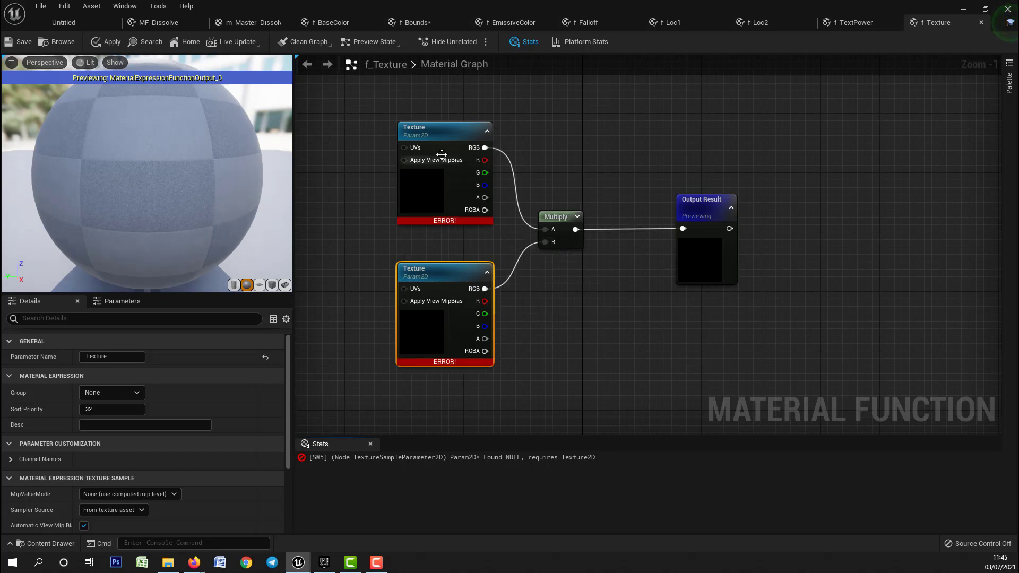
left_click(449, 139)
scroll(133, 417, "down", 5)
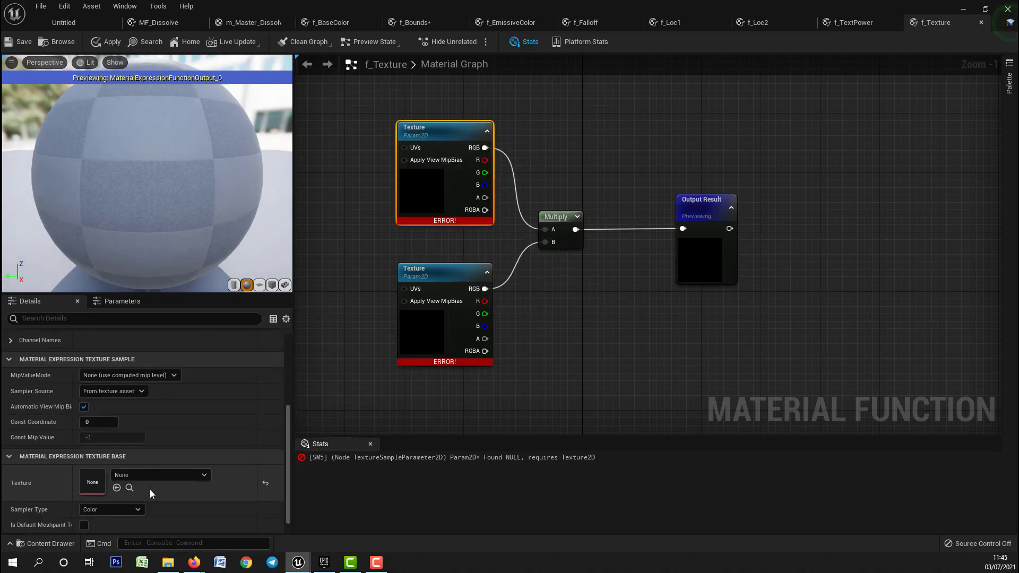
left_click(76, 24)
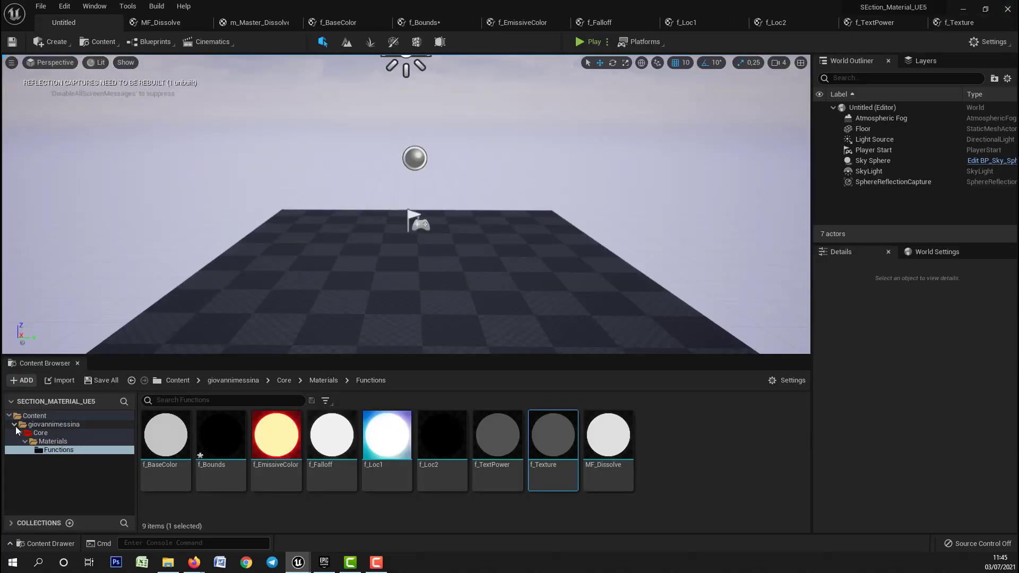
Step: Add the Starter Content pack to the project through Add Feature or Content Pack
left_click(22, 380)
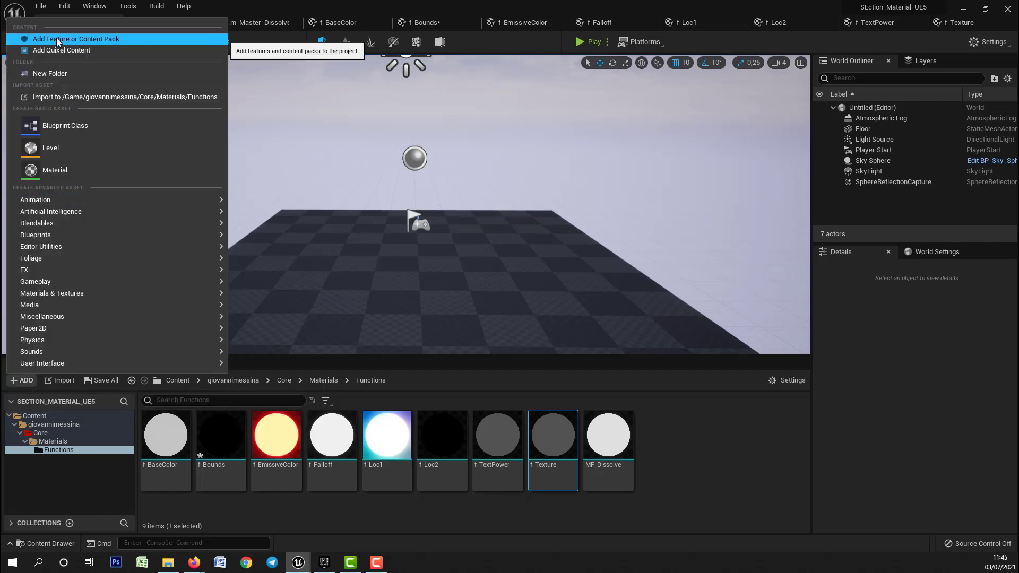
left_click(64, 40)
left_click(534, 176)
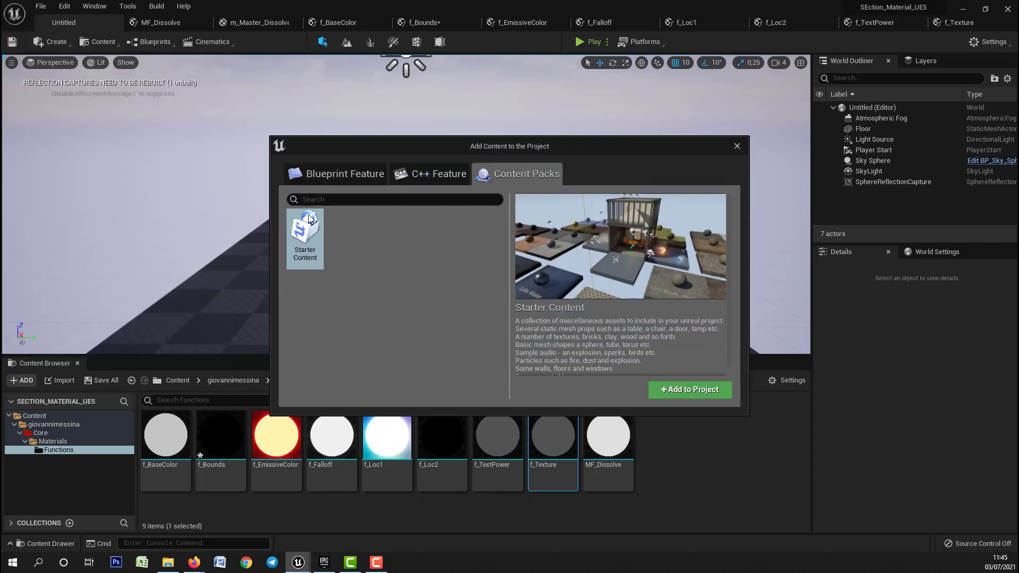
left_click(699, 396)
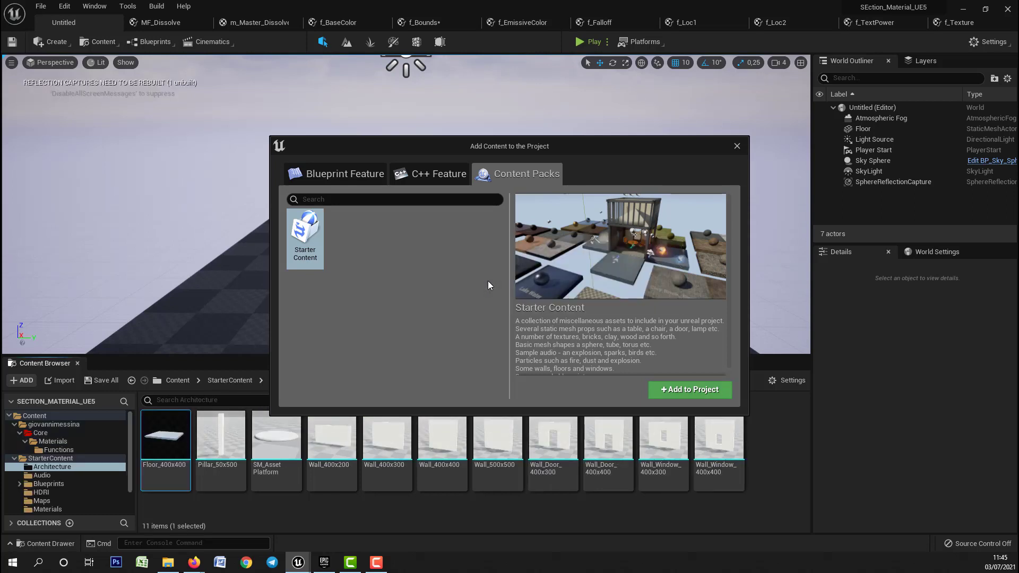
left_click(737, 146)
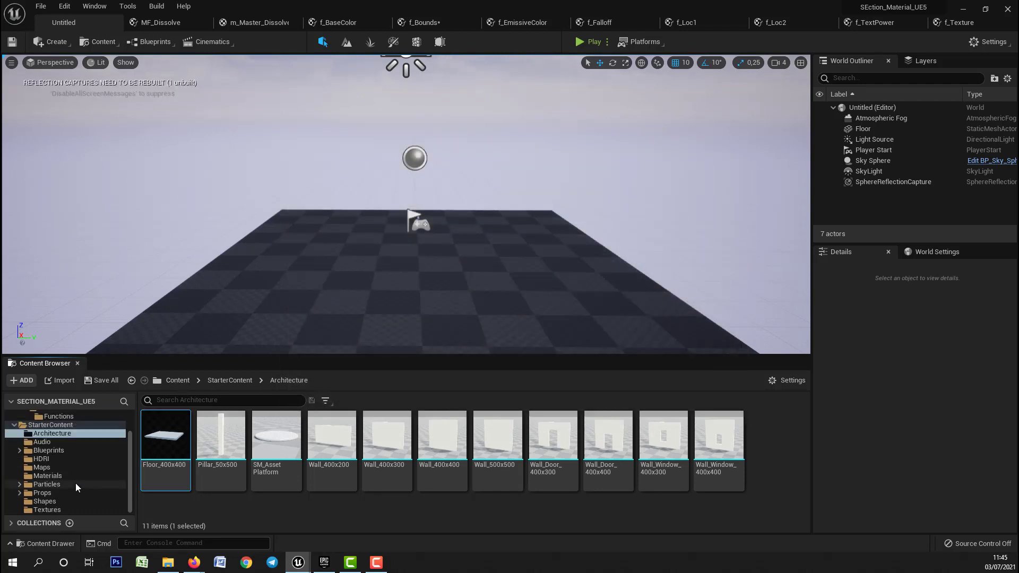
Step: Open the StarterContent Textures folder and browse its textures in an enlarged asset area
scroll(58, 496, "down", 2)
left_click(45, 507)
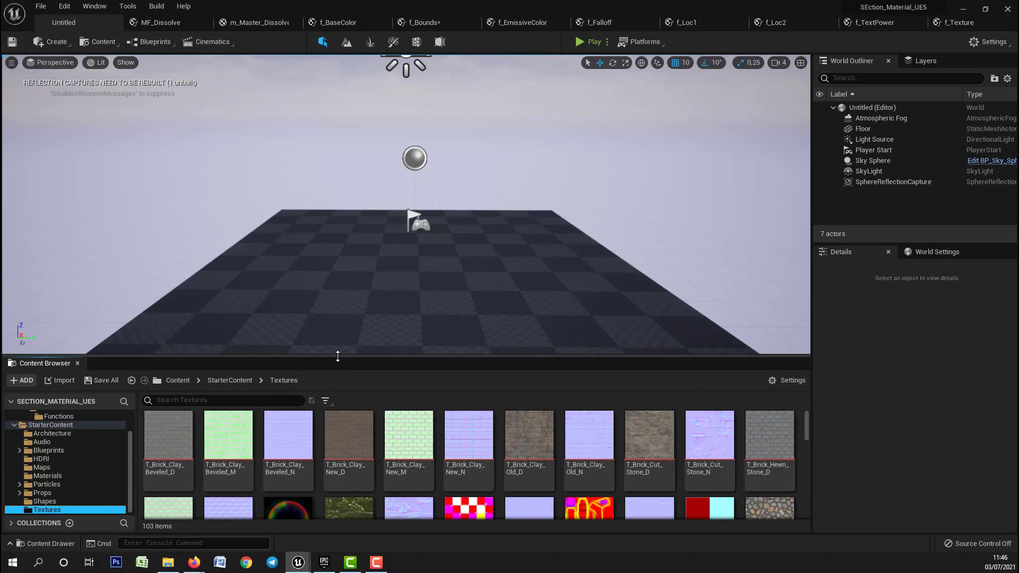
left_click_drag(336, 355, 355, 141)
scroll(430, 377, "down", 3)
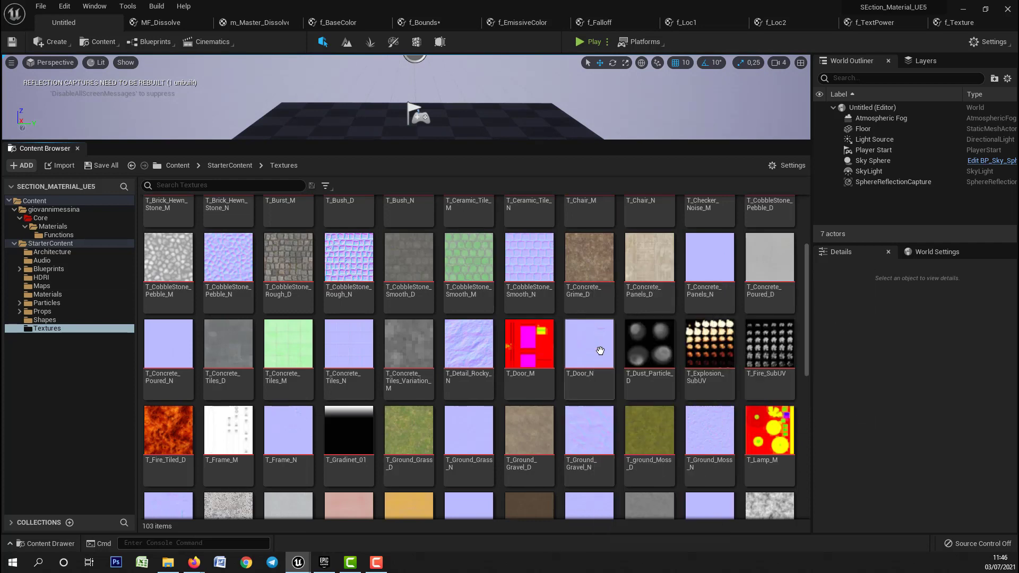
left_click(591, 333)
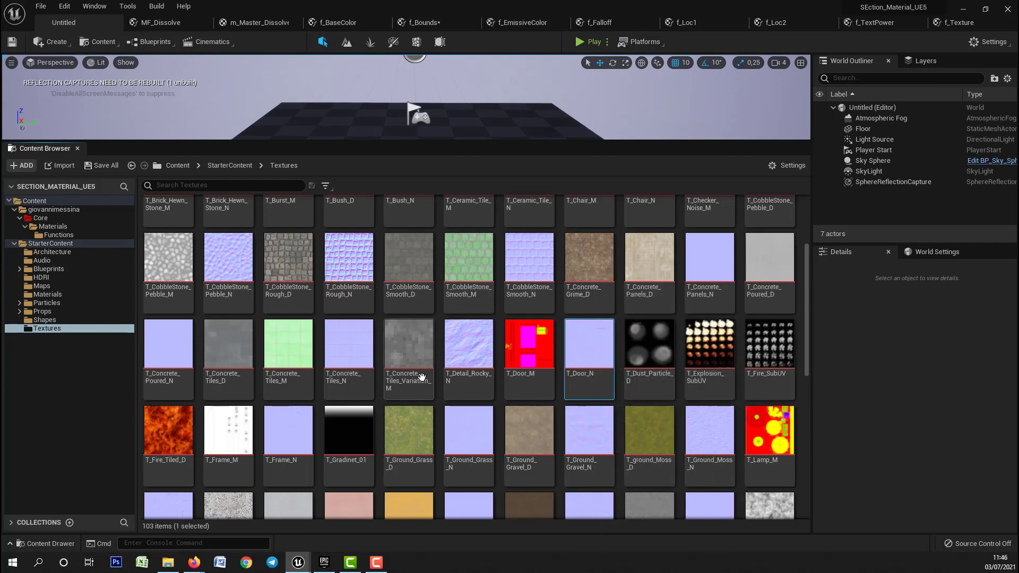
scroll(421, 386, "down", 2)
scroll(421, 386, "down", 5)
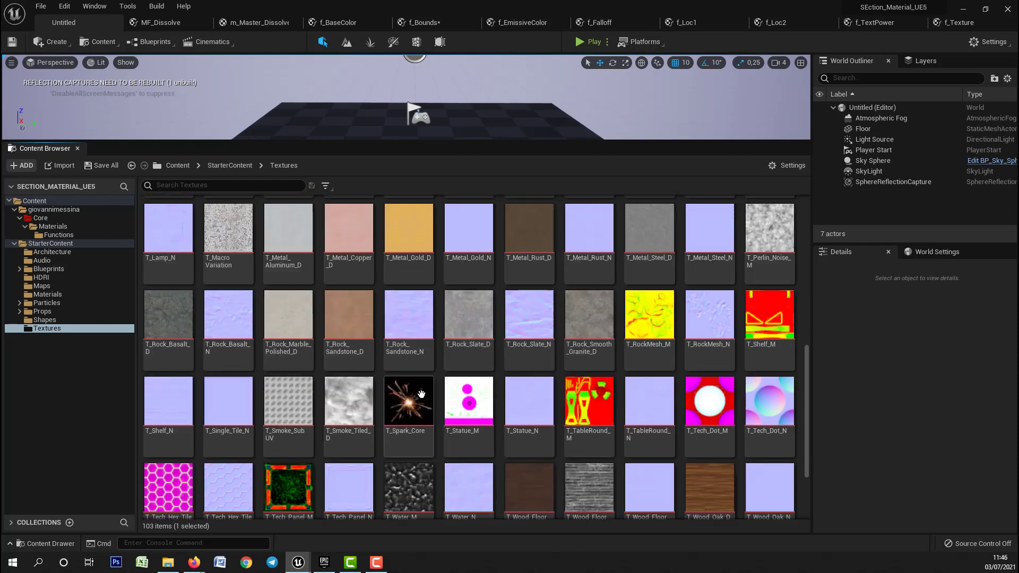
scroll(422, 394, "down", 1)
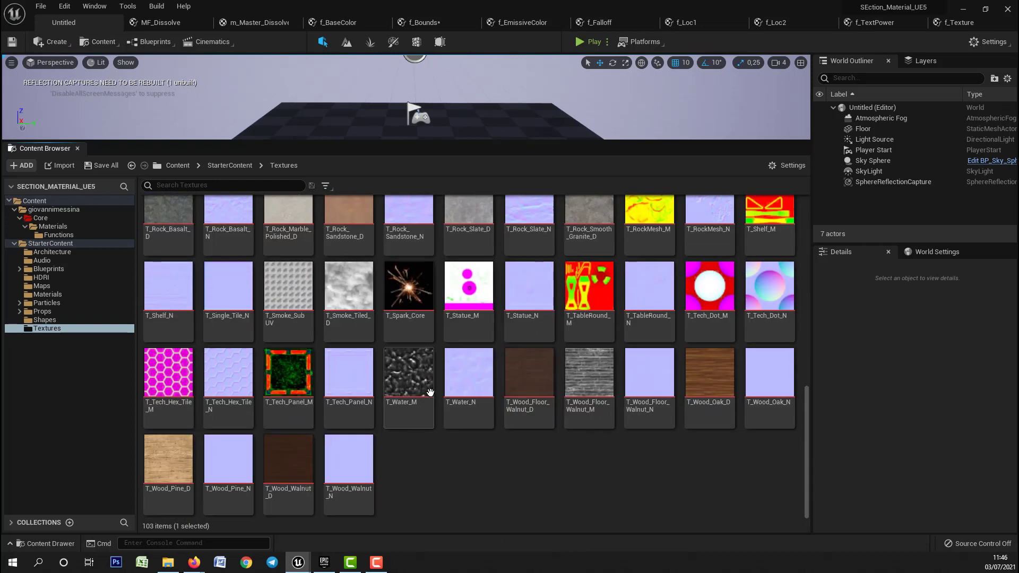
scroll(430, 391, "up", 2)
scroll(429, 391, "up", 4)
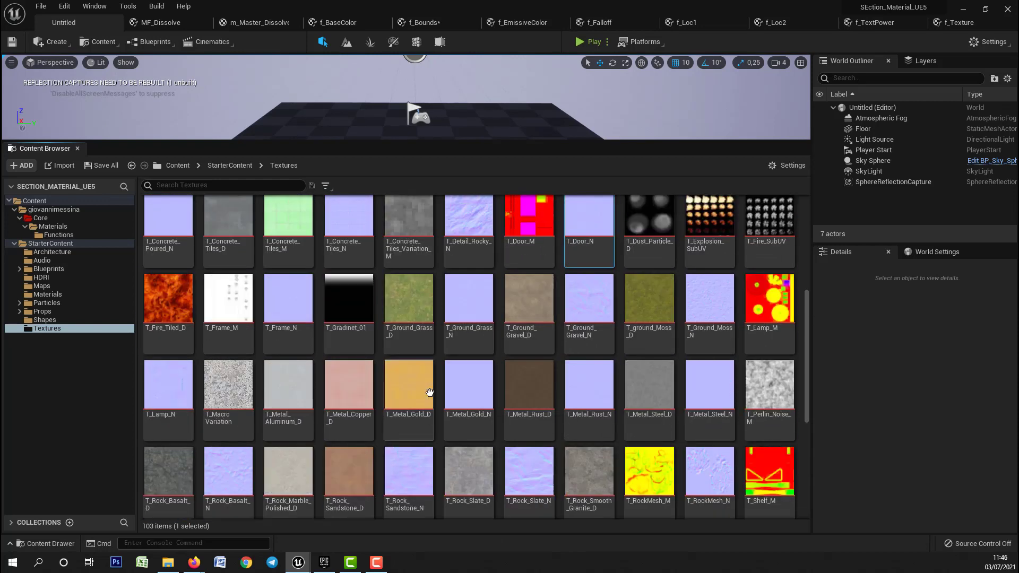
Step: Search 'smo', select T_Smoke_Tiled_D, and return to the f_Texture graph
left_click(158, 185)
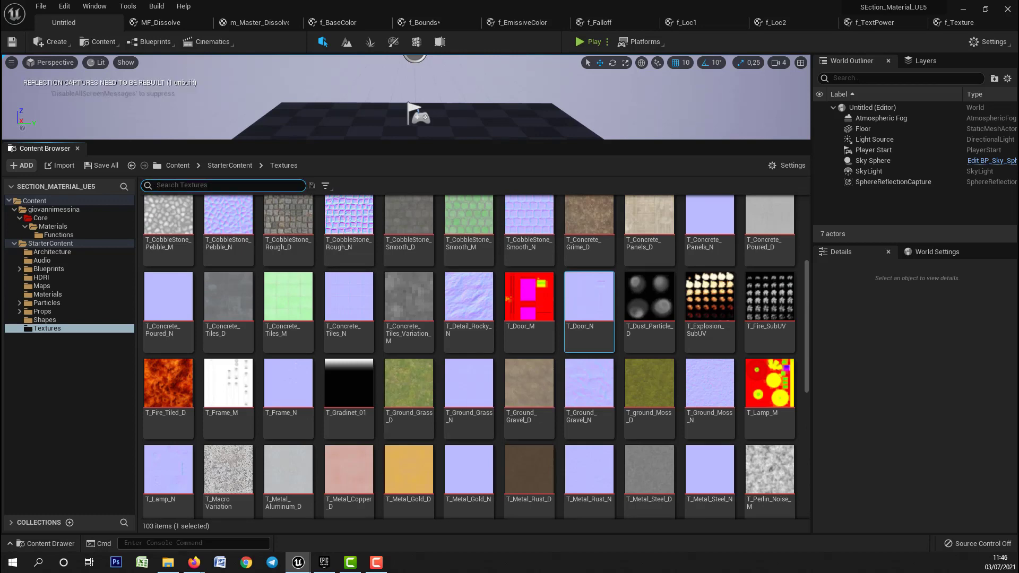
type("smo")
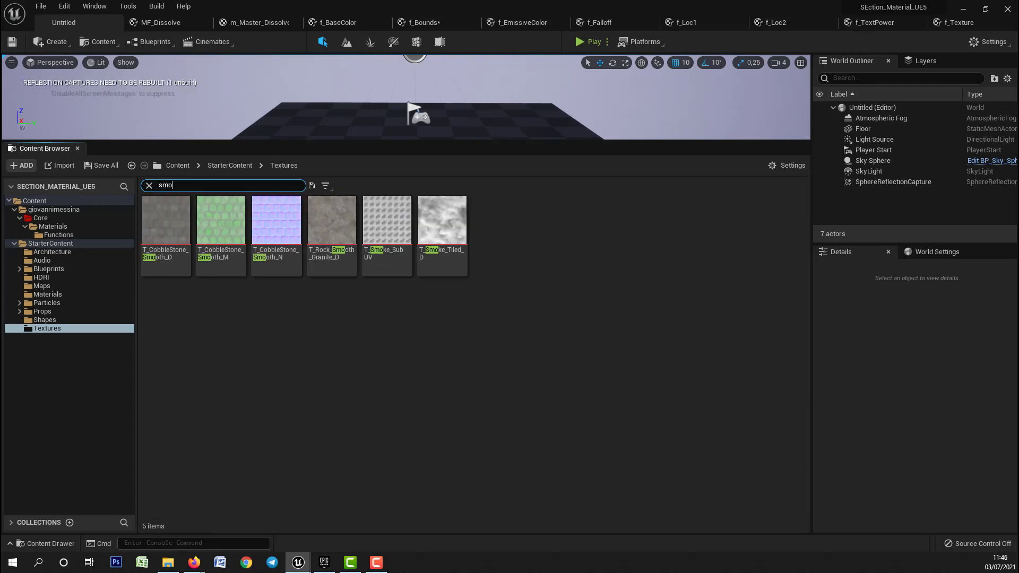
left_click(441, 225)
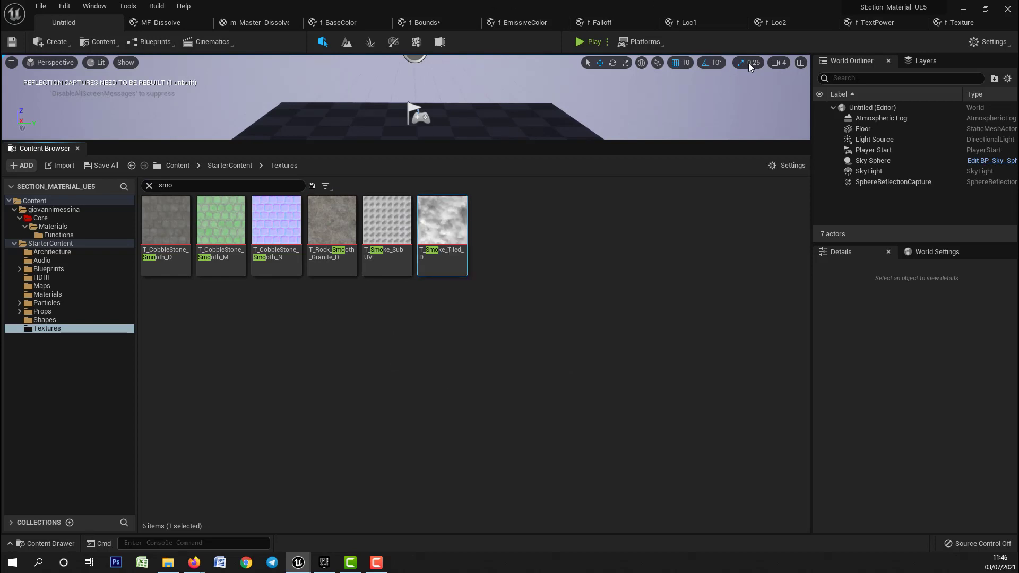
left_click(955, 22)
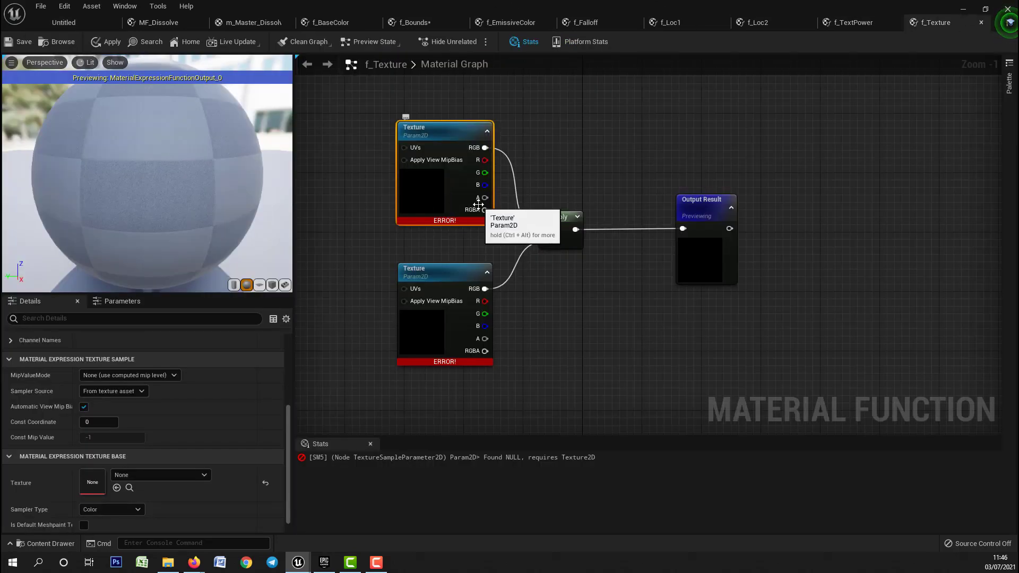
Step: Assign T_Smoke_Tiled_D to both Texture parameter nodes
left_click(116, 487)
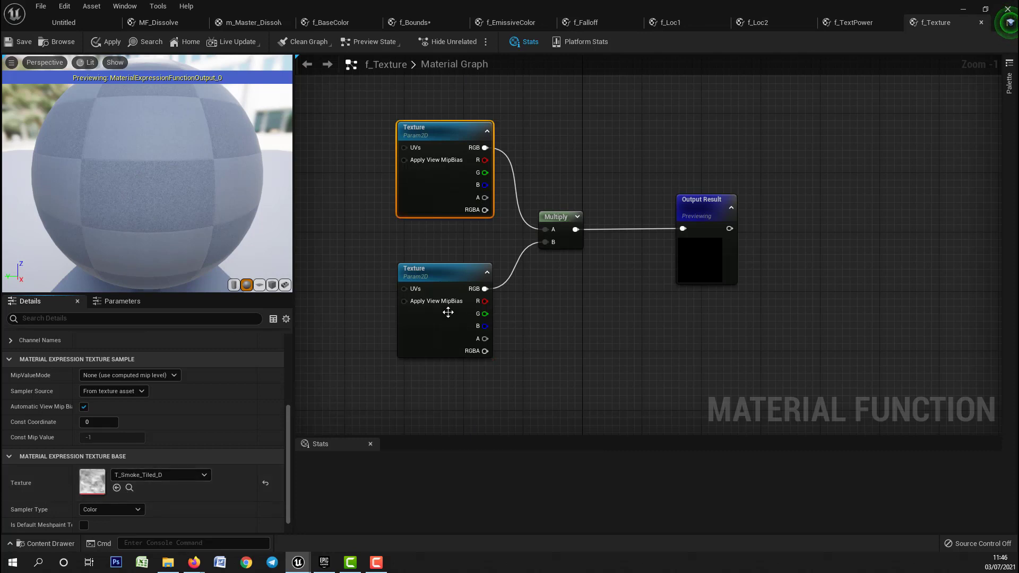
left_click(443, 281)
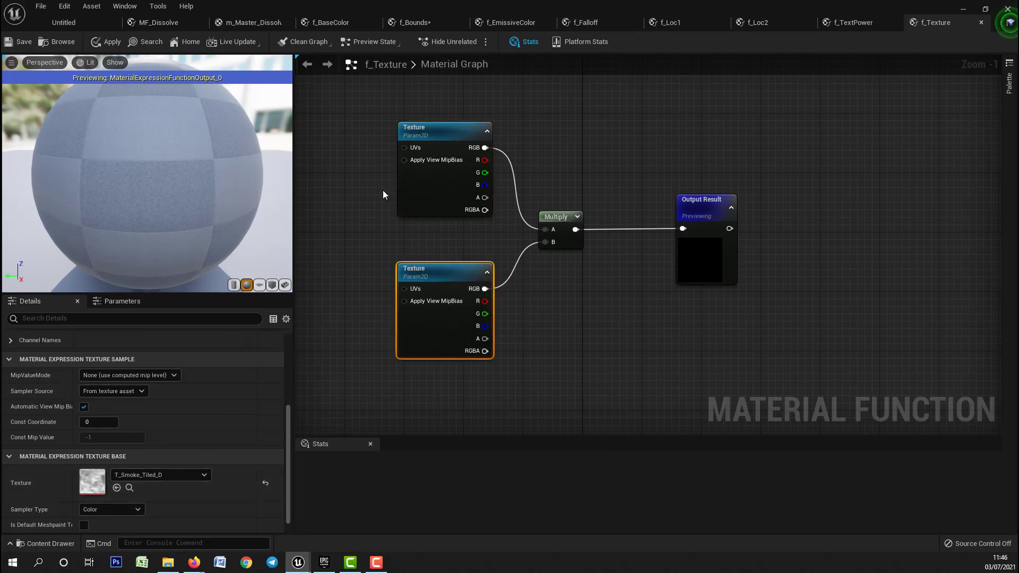
left_click(420, 131)
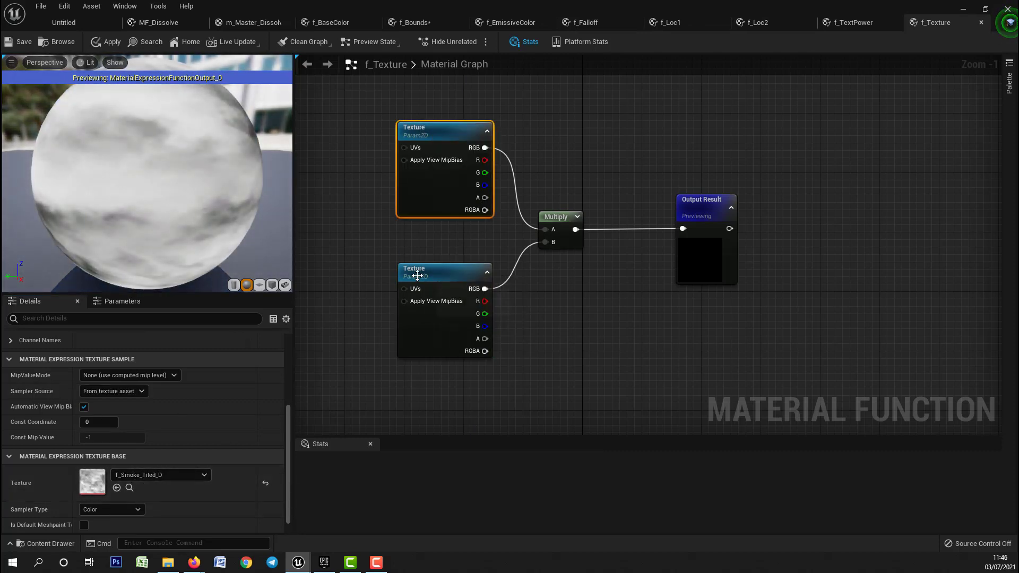
left_click(418, 274)
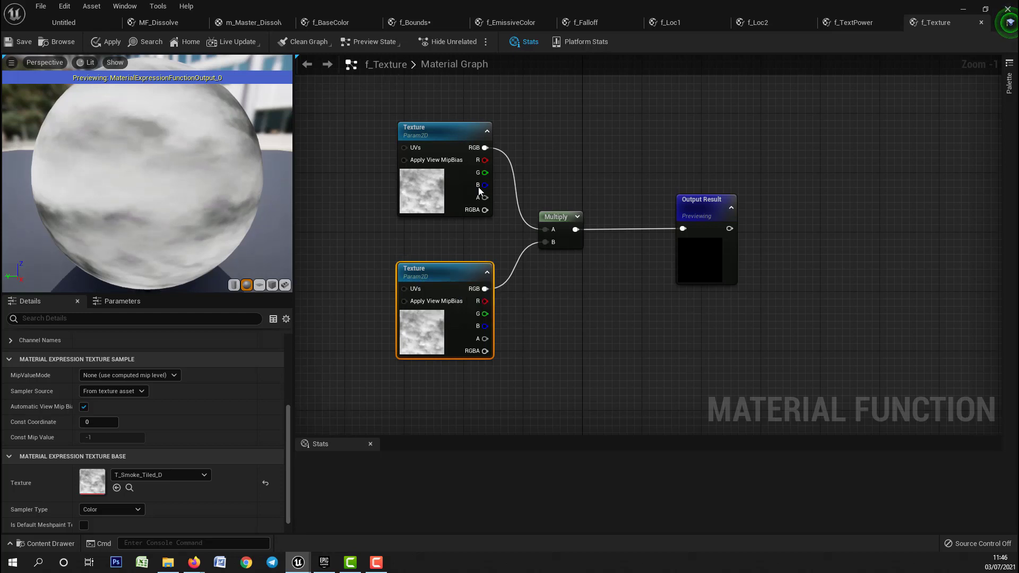
Step: Move both Texture nodes and the Multiply closer to Output Result, then deselect them
right_click_drag(550, 325, 589, 315)
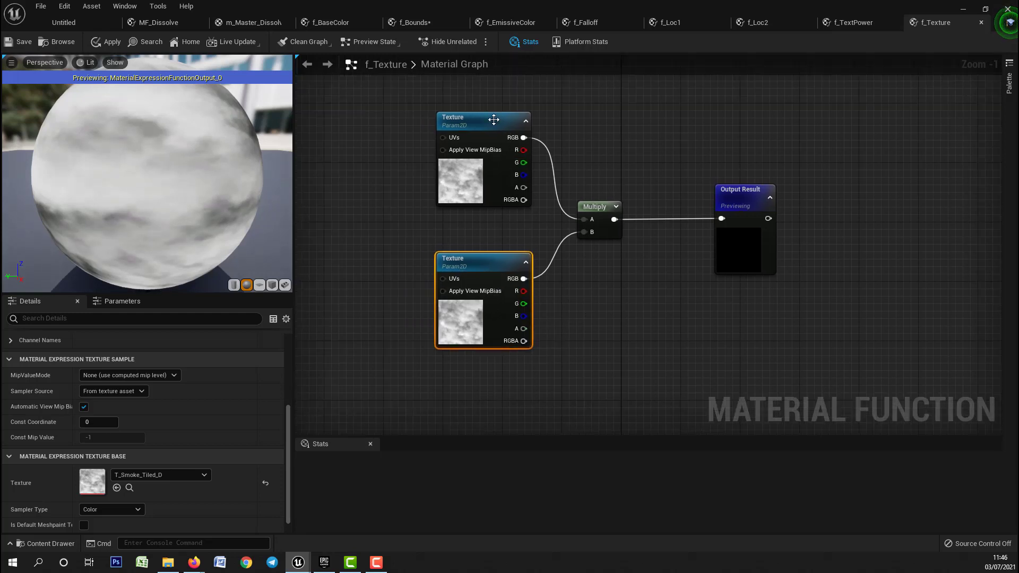
left_click(439, 195)
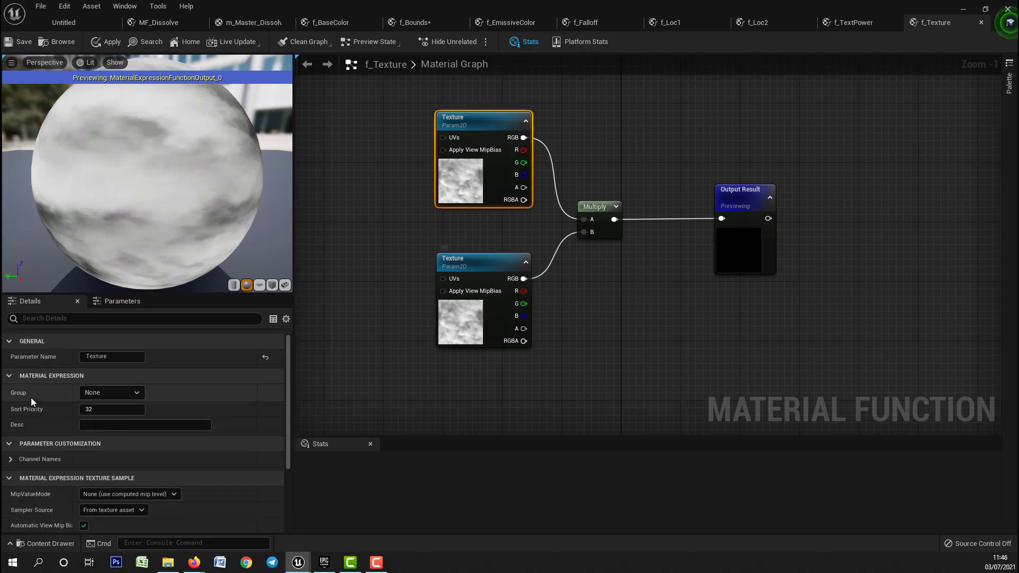
scroll(122, 460, "down", 3)
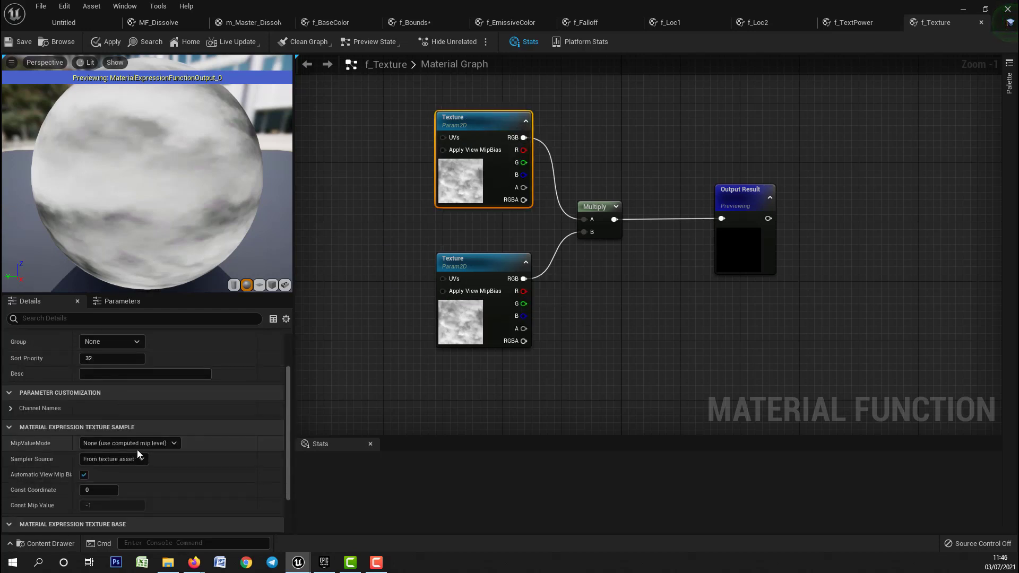
left_click(479, 263)
left_click(557, 312)
right_click_drag(609, 319, 751, 315)
left_click_drag(621, 97, 732, 372)
left_click_drag(759, 212, 798, 212)
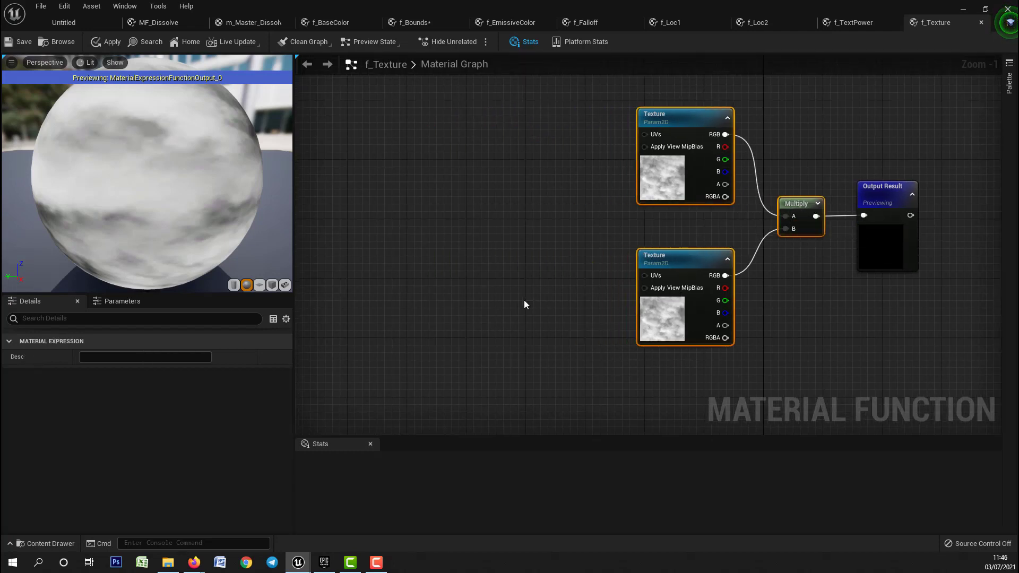
right_click_drag(487, 287, 484, 294)
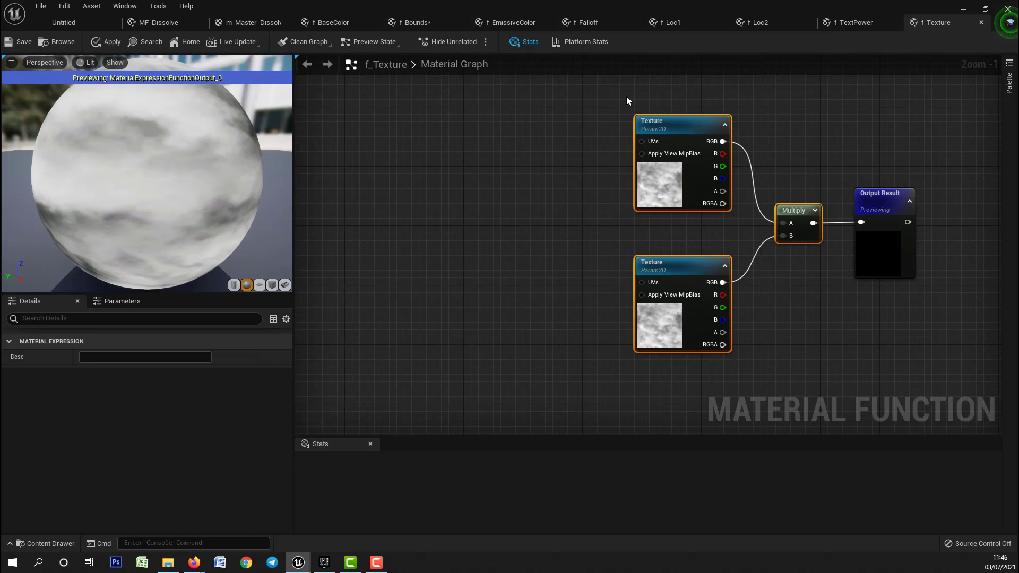
right_click_drag(583, 228, 463, 219)
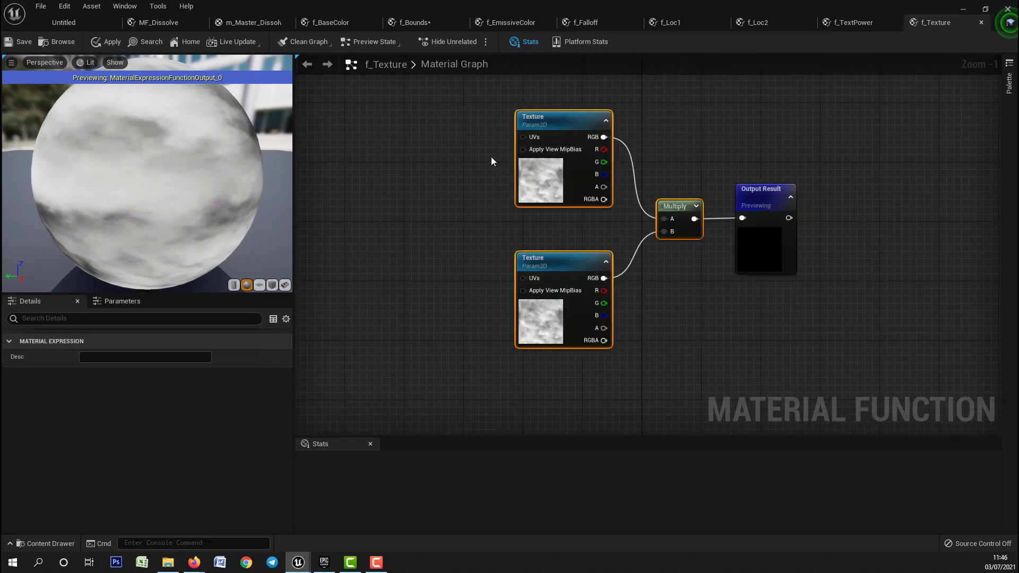
left_click(469, 225)
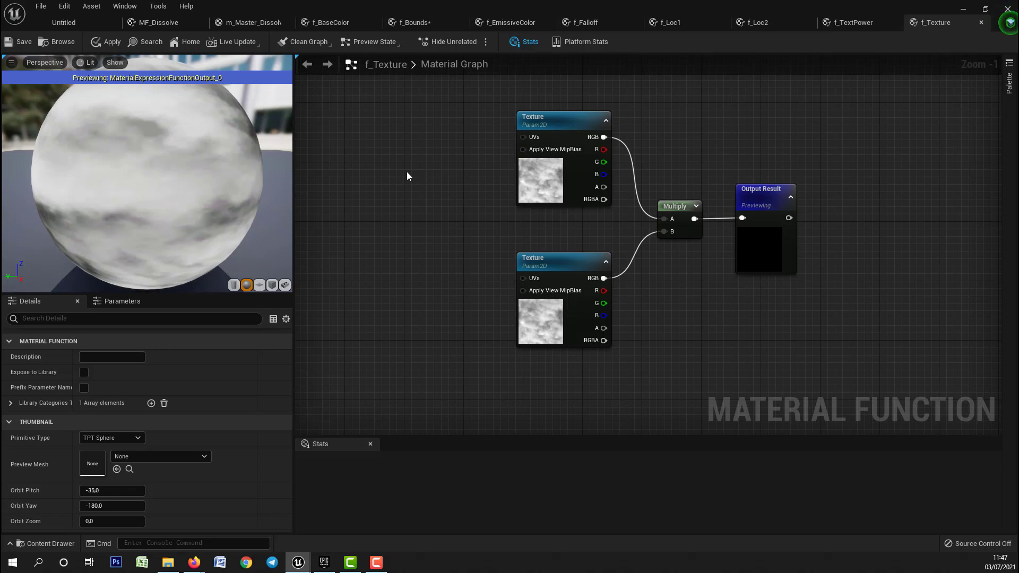
right_click_drag(406, 171, 407, 174)
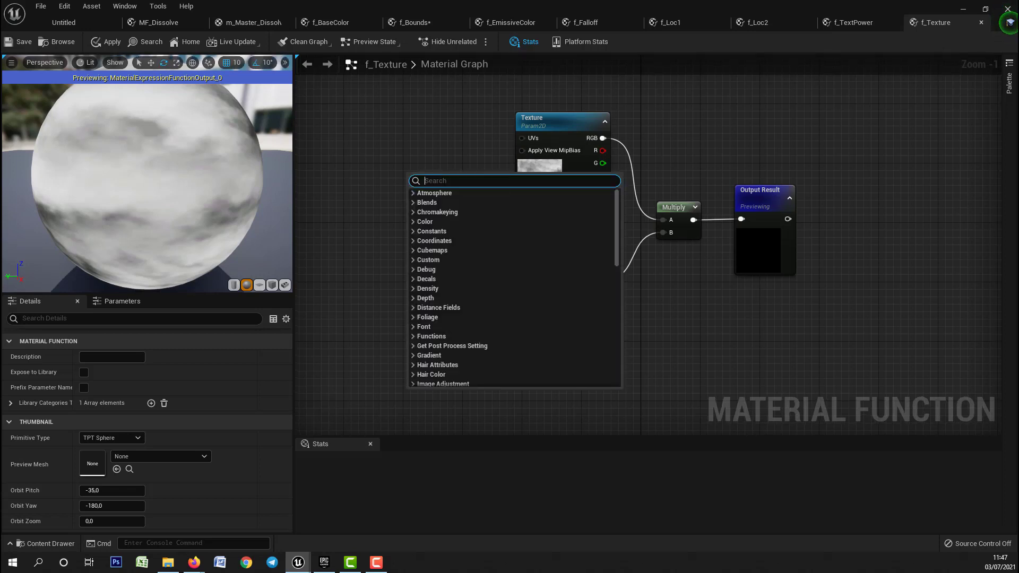
type("texture")
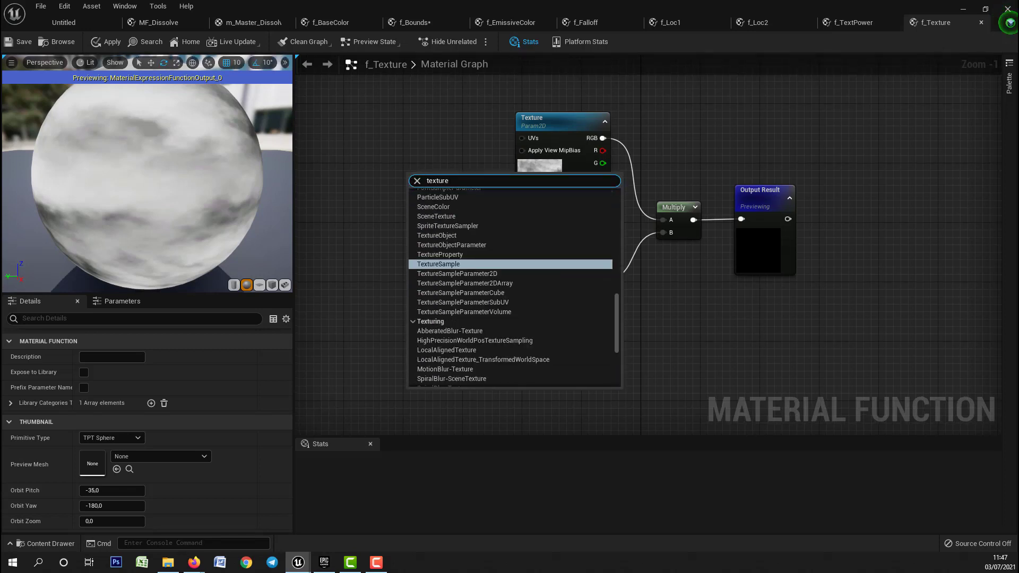
left_click(433, 264)
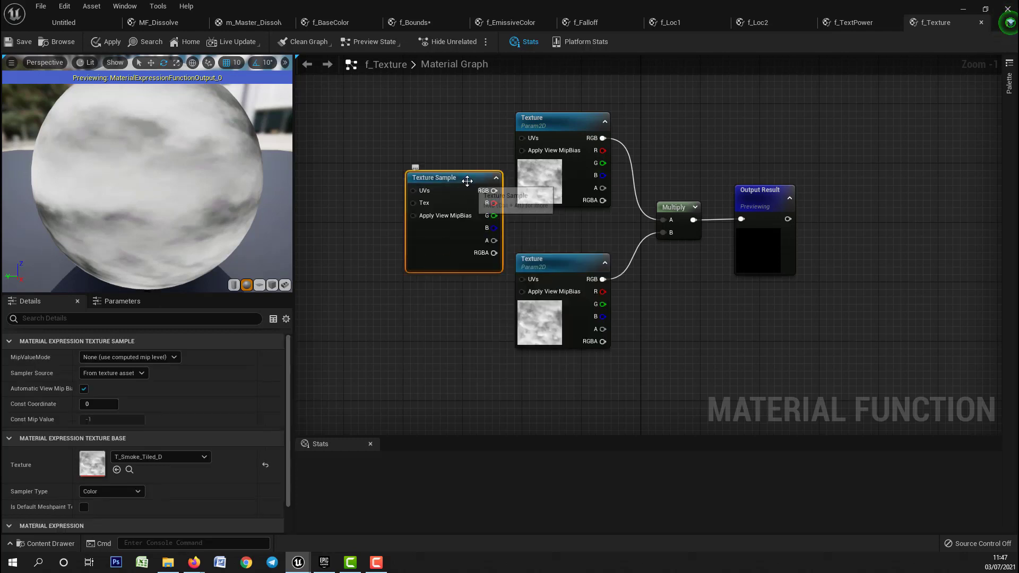
left_click_drag(467, 181, 441, 153)
right_click(431, 153)
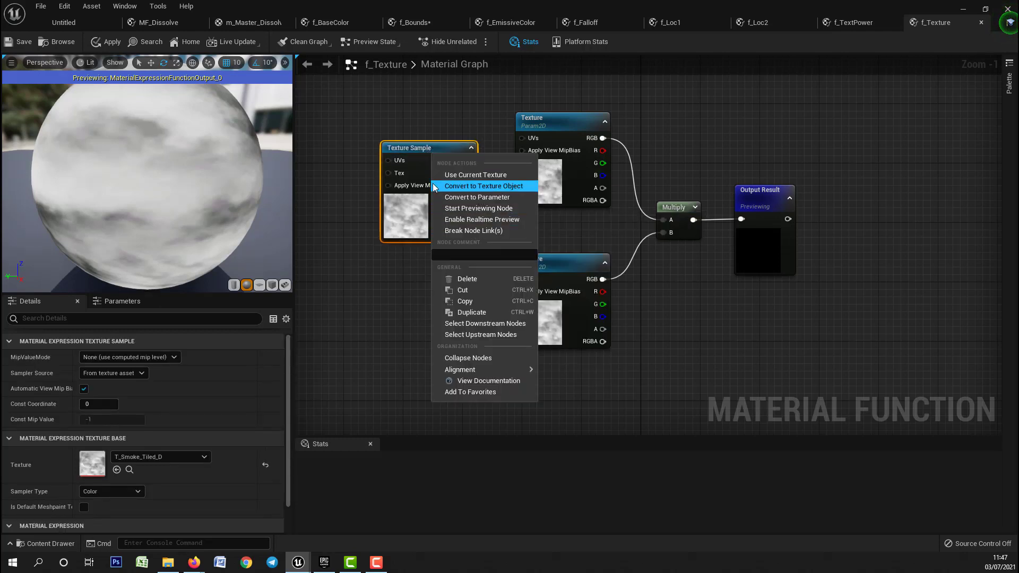
left_click(480, 199)
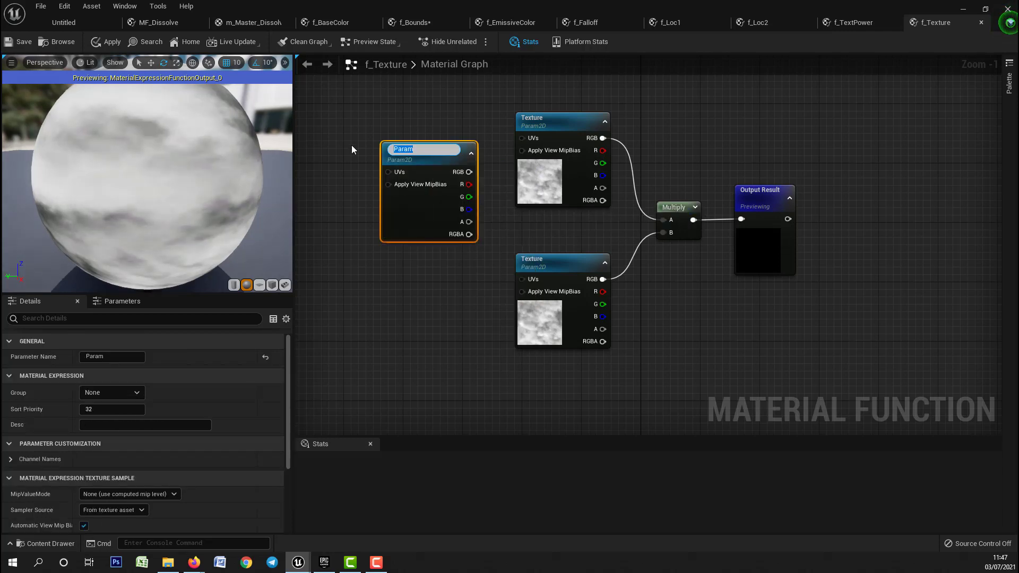
left_click(413, 170)
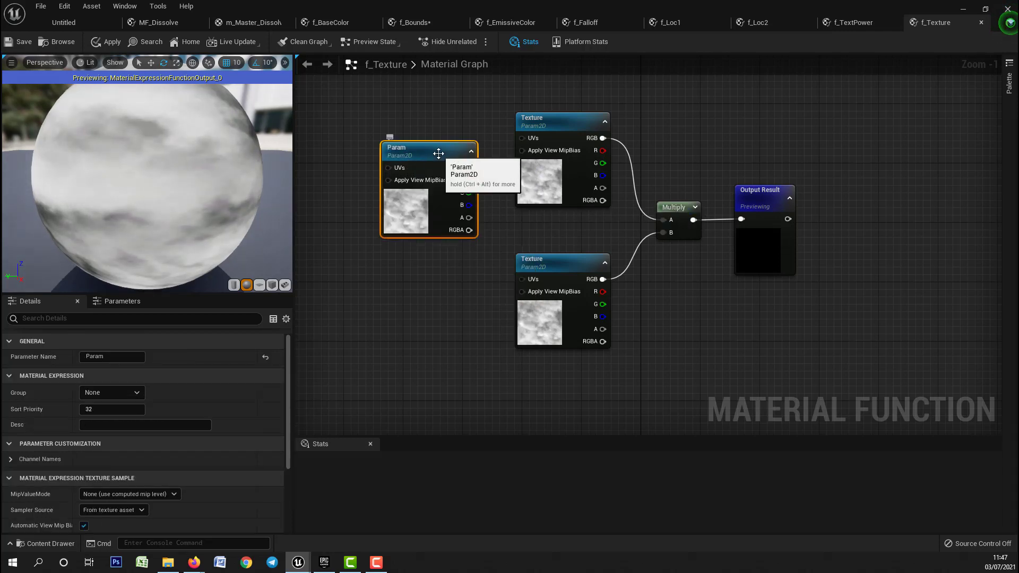
key("Delete")
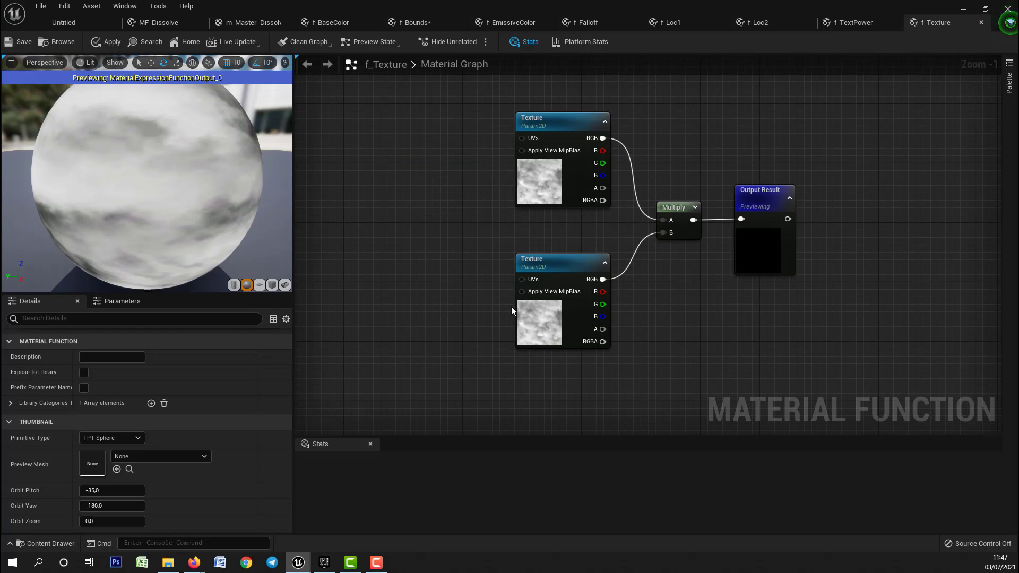
right_click_drag(512, 307, 463, 289)
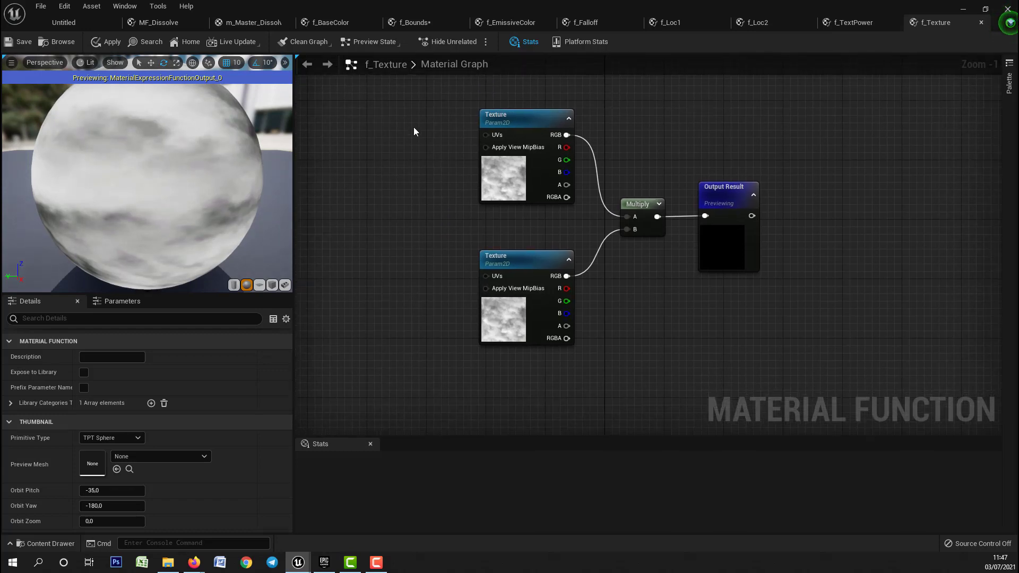
left_click_drag(413, 129, 512, 305)
right_click_drag(373, 260, 527, 278)
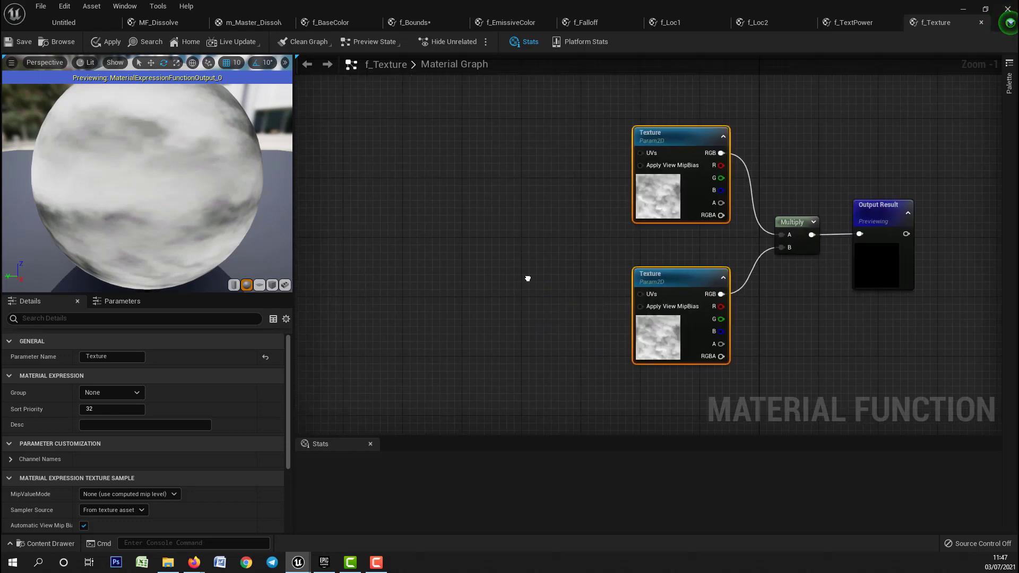
Step: Add a Rotator on the upper Texture's UVs, placed to its left
left_click(610, 158)
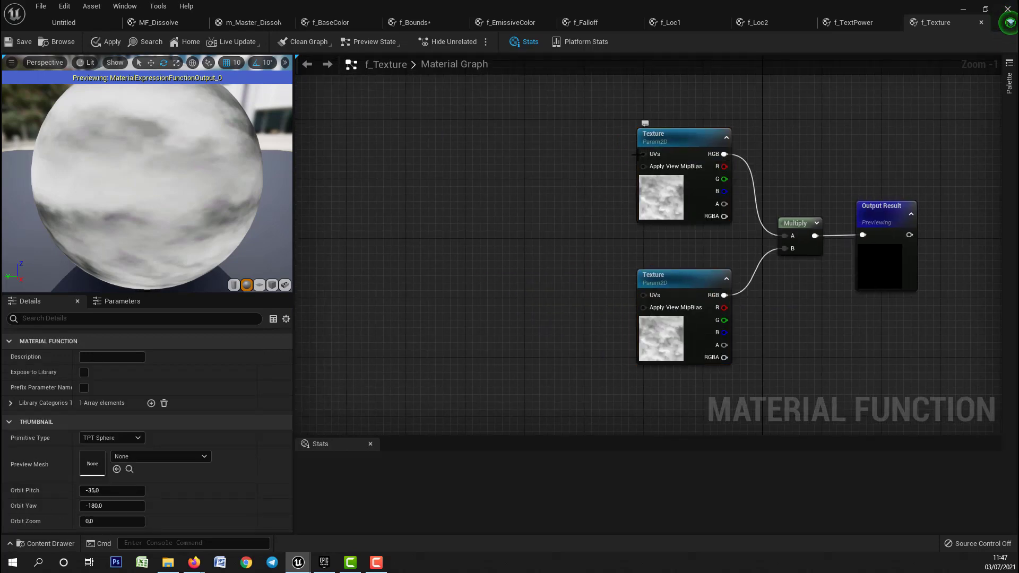
left_click_drag(643, 154, 511, 240)
type("rotat")
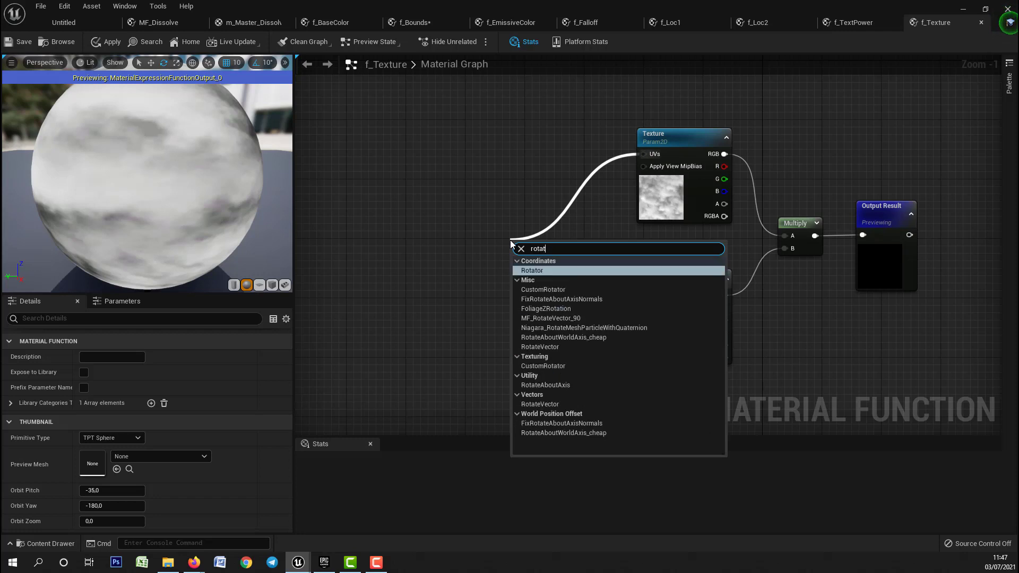
key("Return")
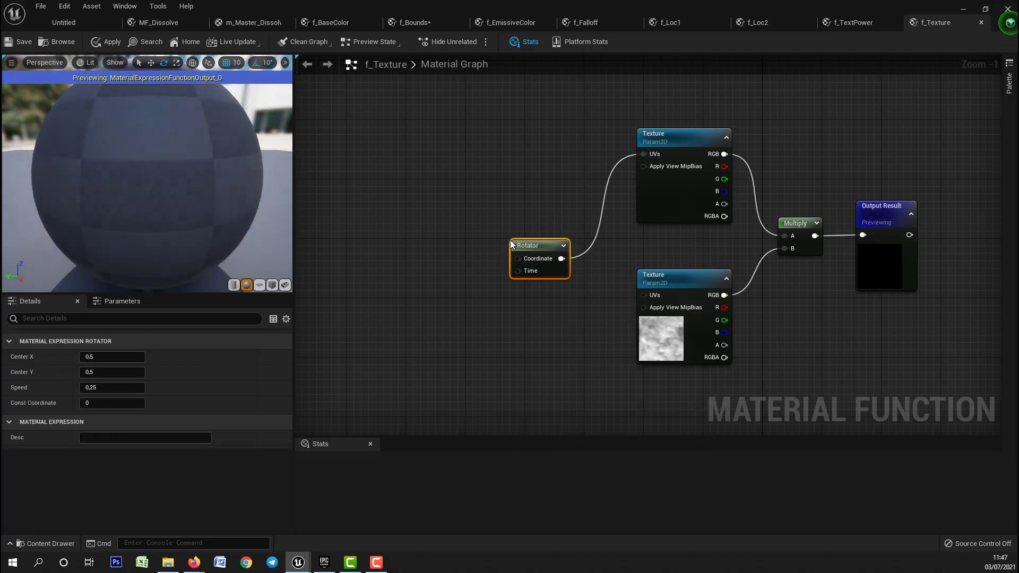
left_click_drag(521, 244, 536, 140)
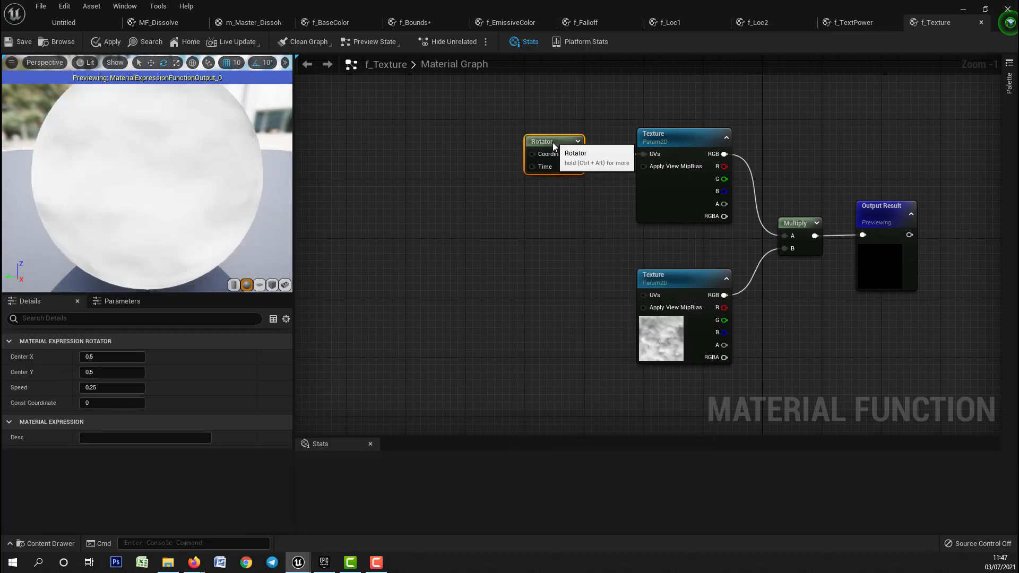
Step: Copy the Rotator and connect the duplicate to the lower Texture's UVs
key("ctrl+c")
key("ctrl+v")
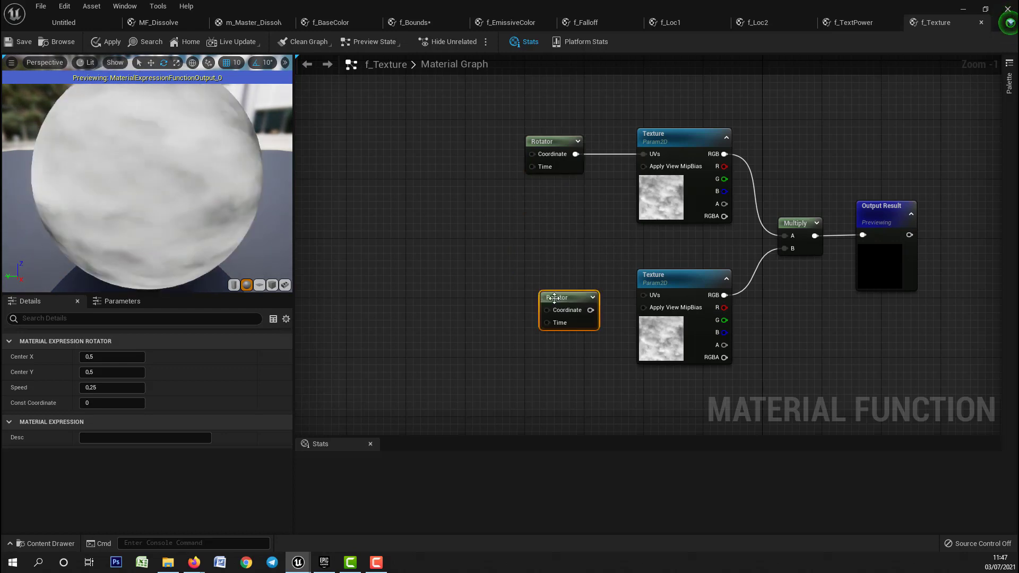
left_click_drag(589, 311, 643, 294)
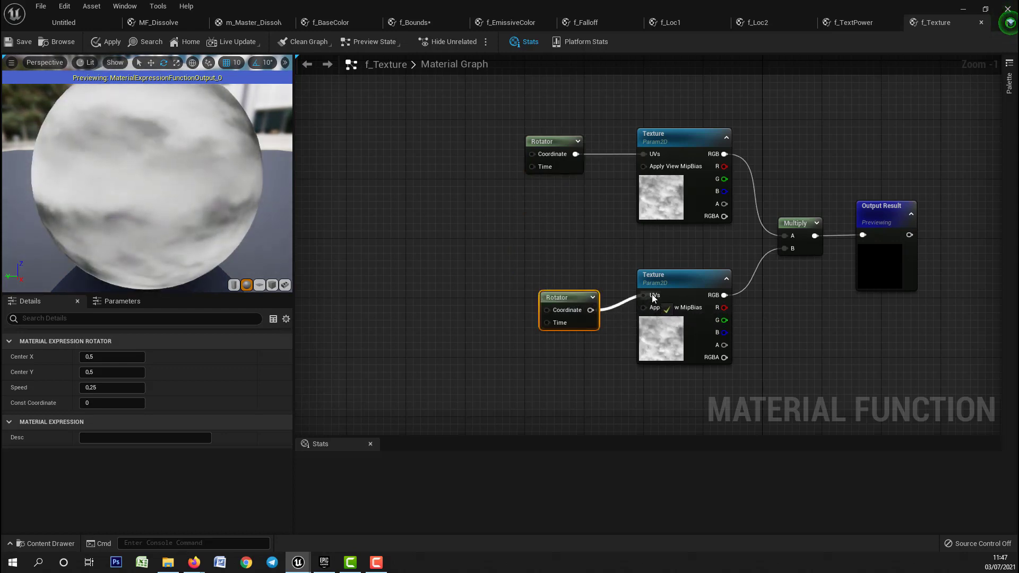
left_click_drag(570, 310, 562, 295)
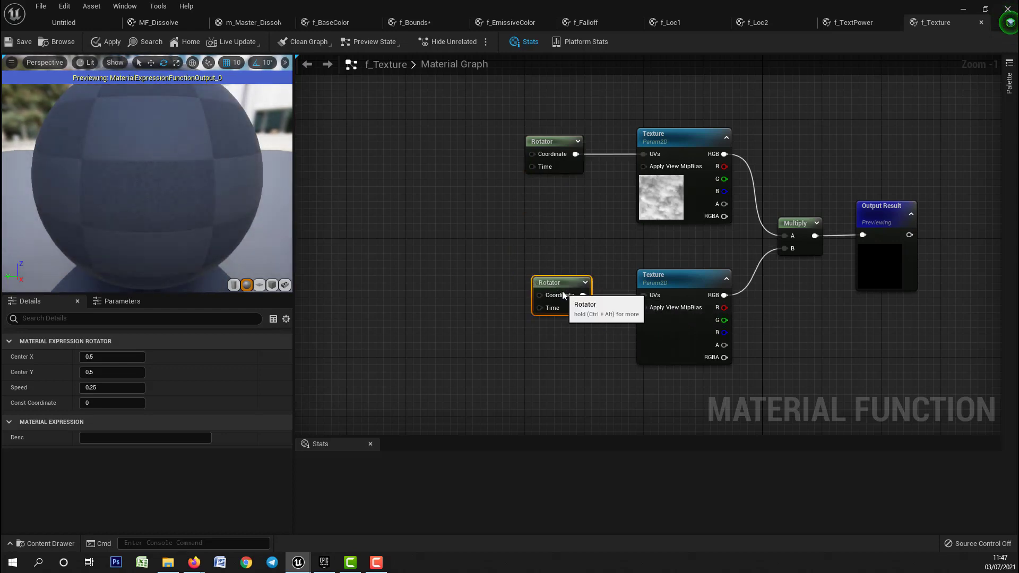
Step: Add a Multiply node and wire it into the lower Rotator's Coordinate
left_click(438, 262)
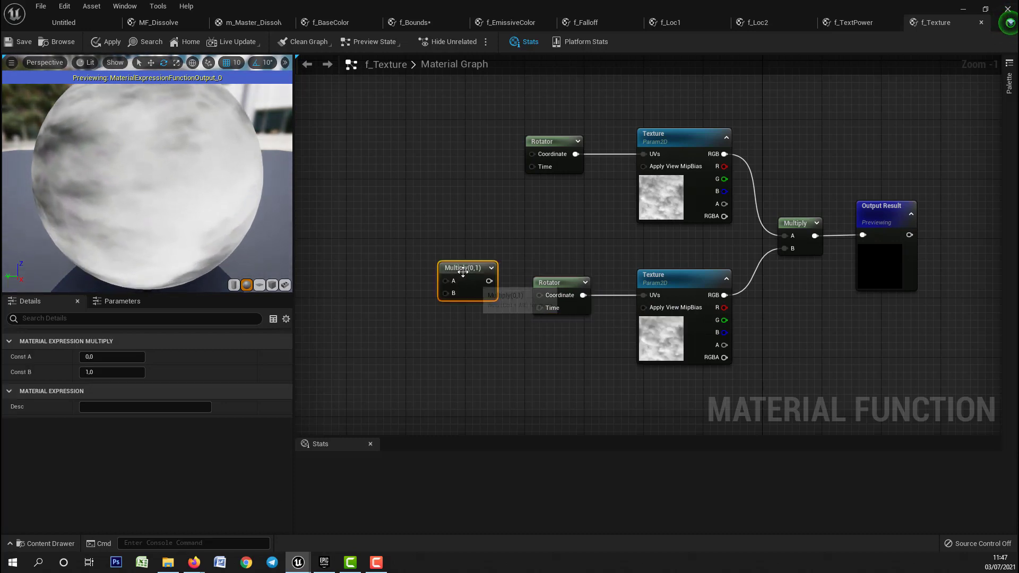
left_click_drag(464, 271, 460, 235)
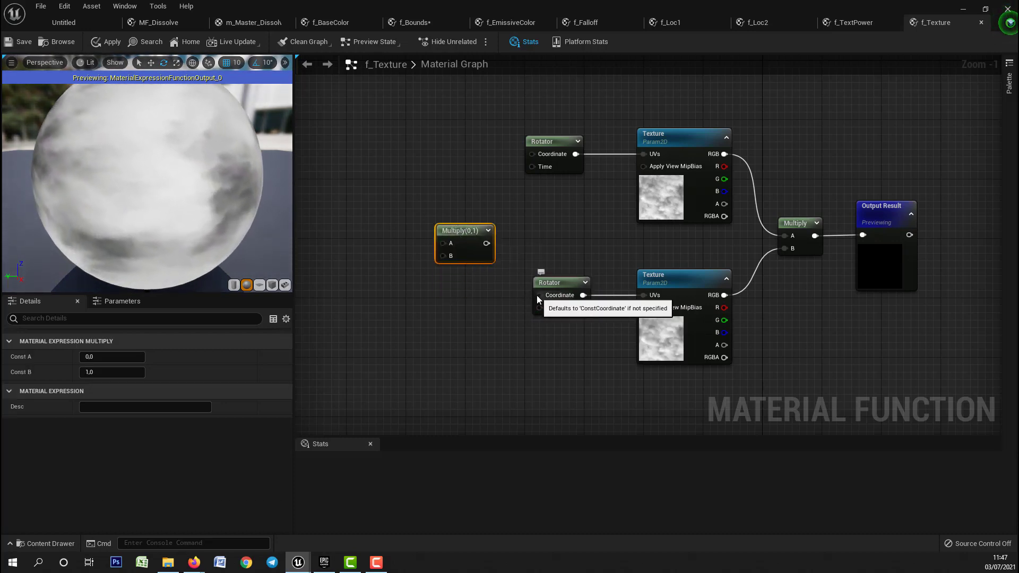
left_click_drag(537, 295, 492, 249)
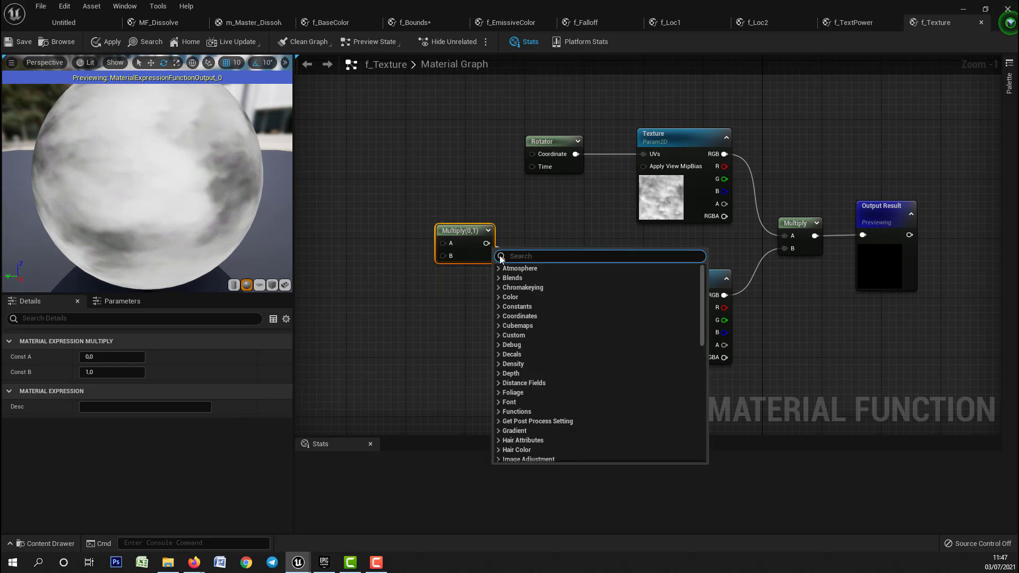
left_click(491, 263)
left_click_drag(486, 243, 543, 295)
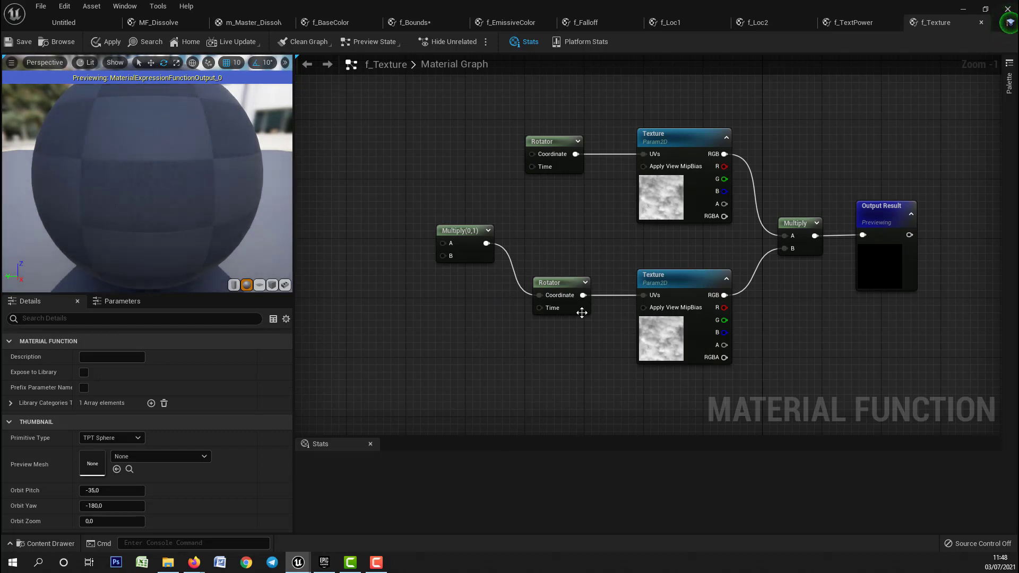
left_click(459, 233)
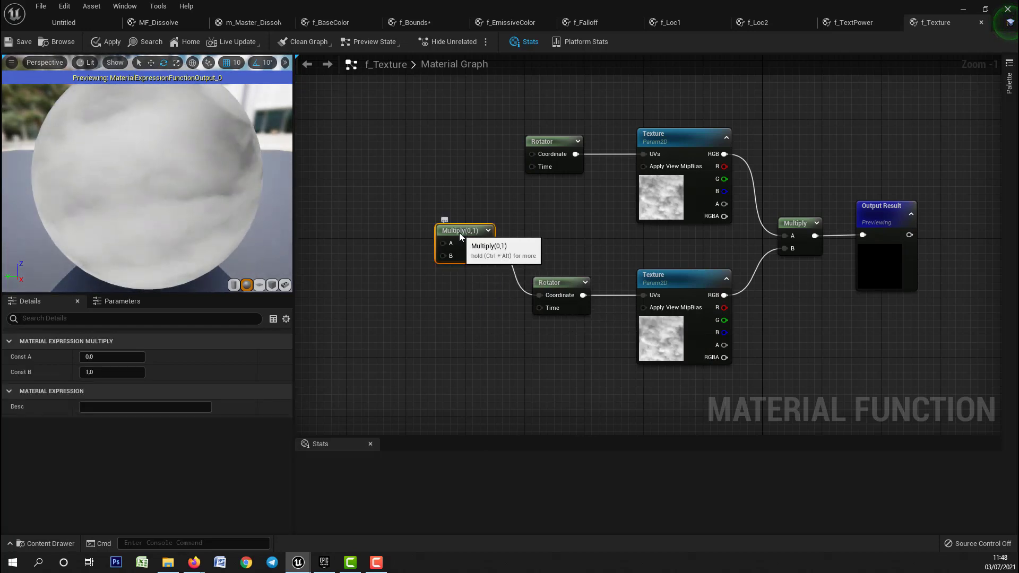
Step: Promote the Multiply's B input to a SecondTiling parameter placed left of the Multiply
right_click(442, 259)
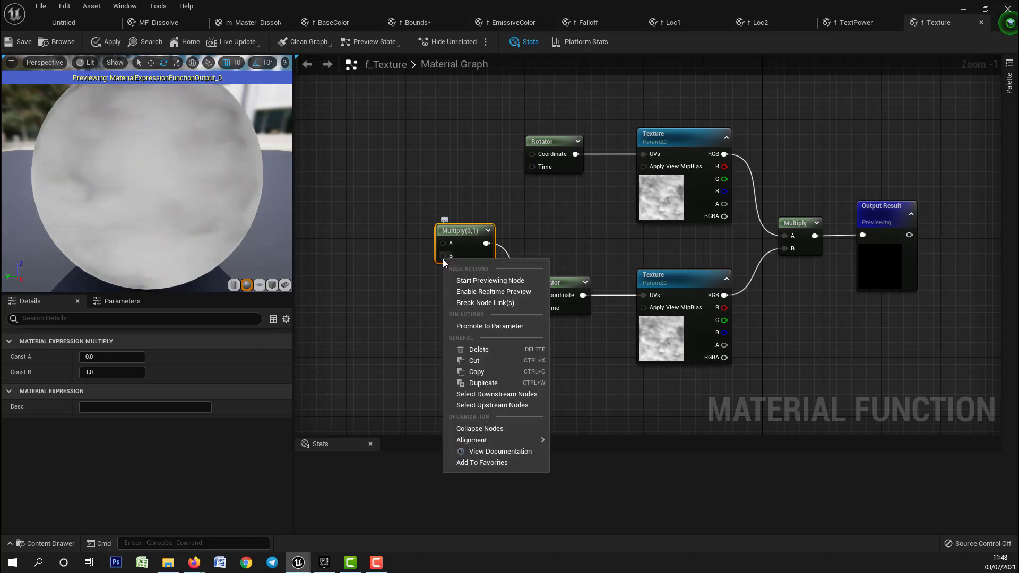
left_click(474, 326)
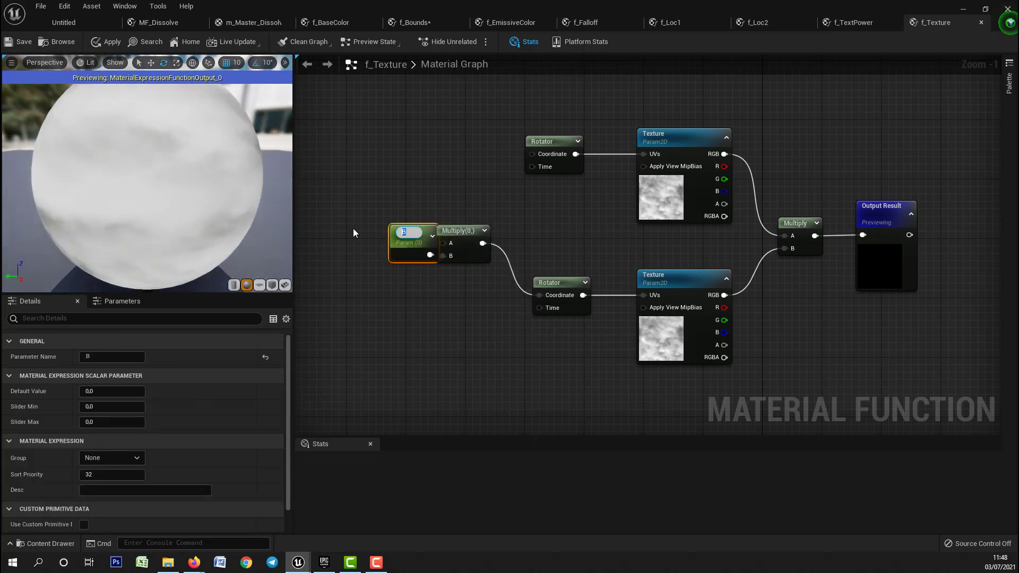
type("Second")
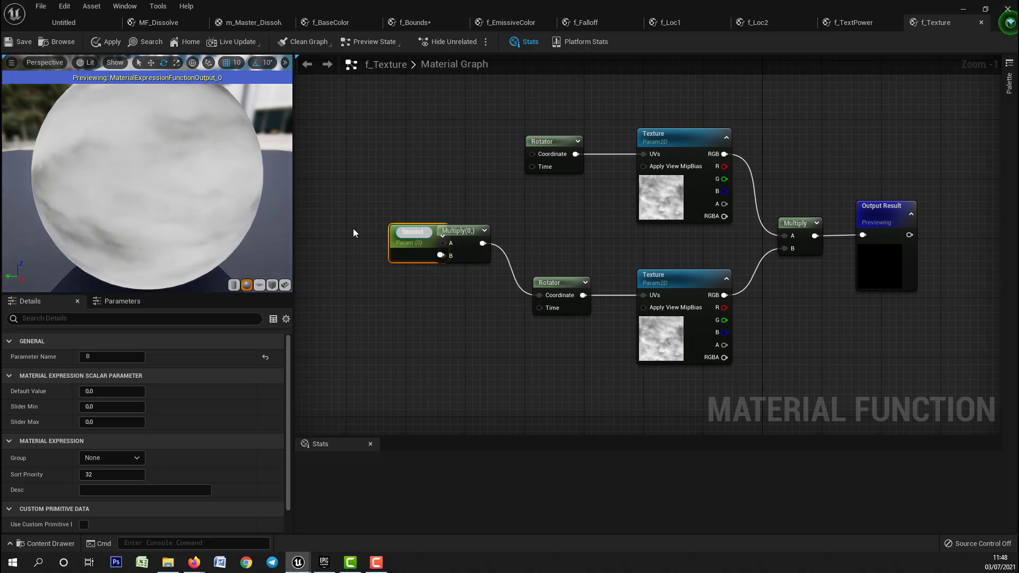
type("Tiling")
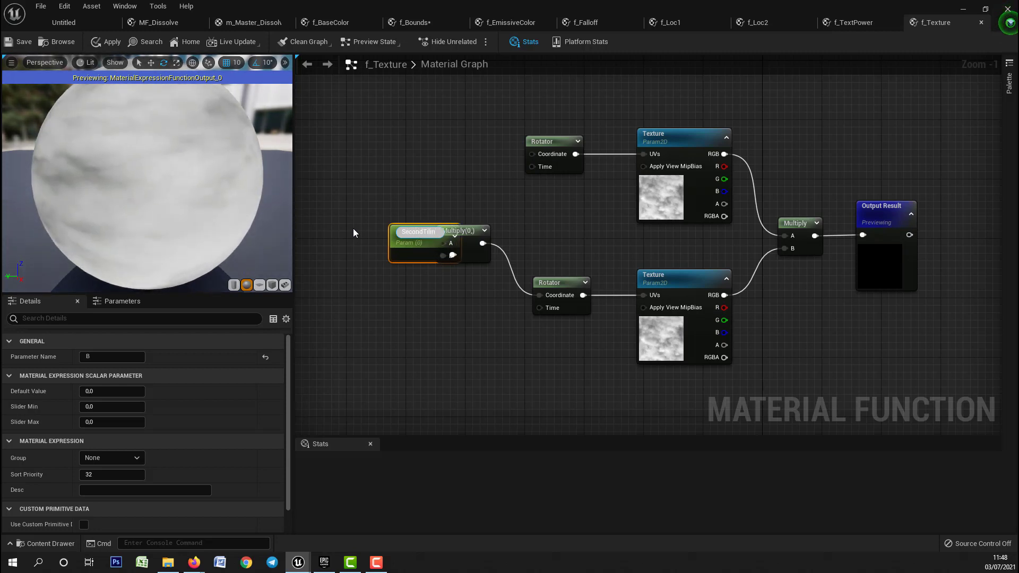
key("Return")
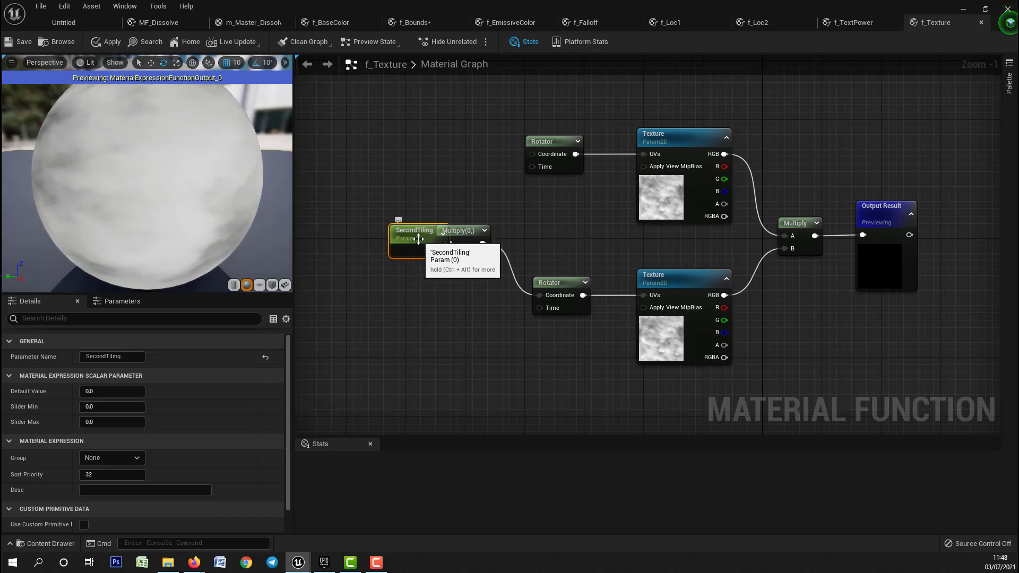
left_click_drag(399, 246, 377, 307)
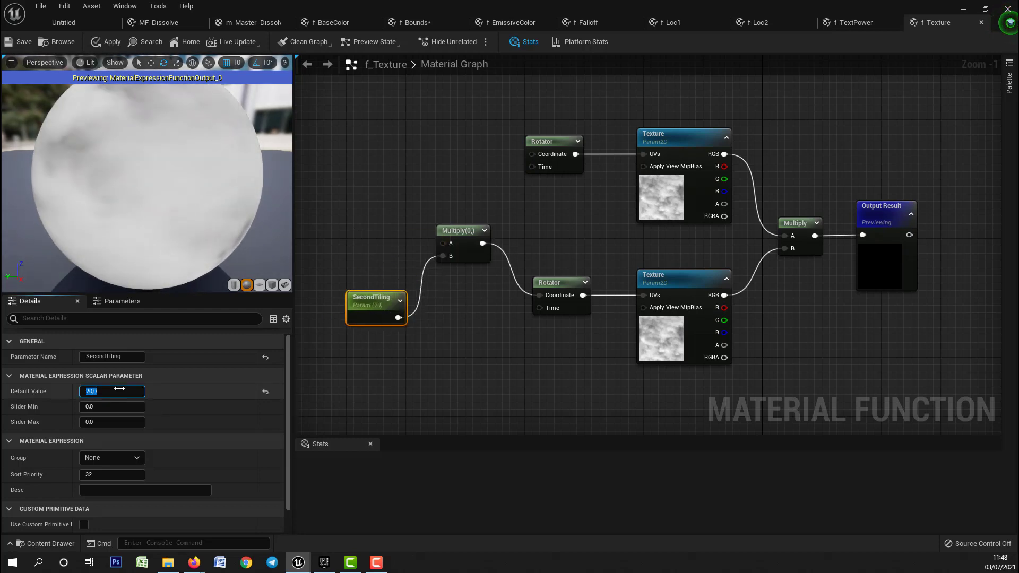
right_click_drag(491, 343, 570, 345)
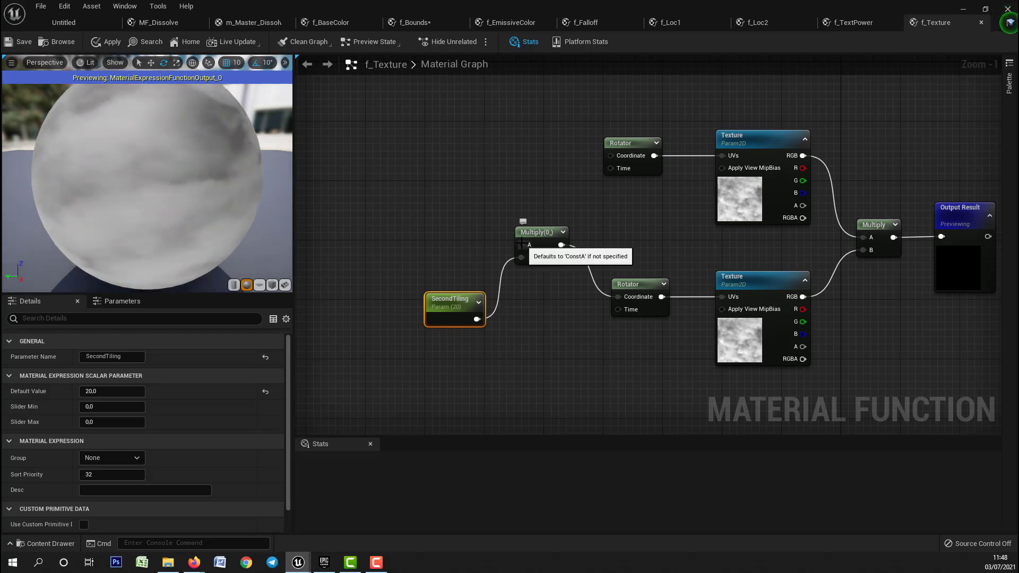
Step: Add a ScreenPosition node from Multiply's A input, then delete it
left_click_drag(521, 245, 455, 139)
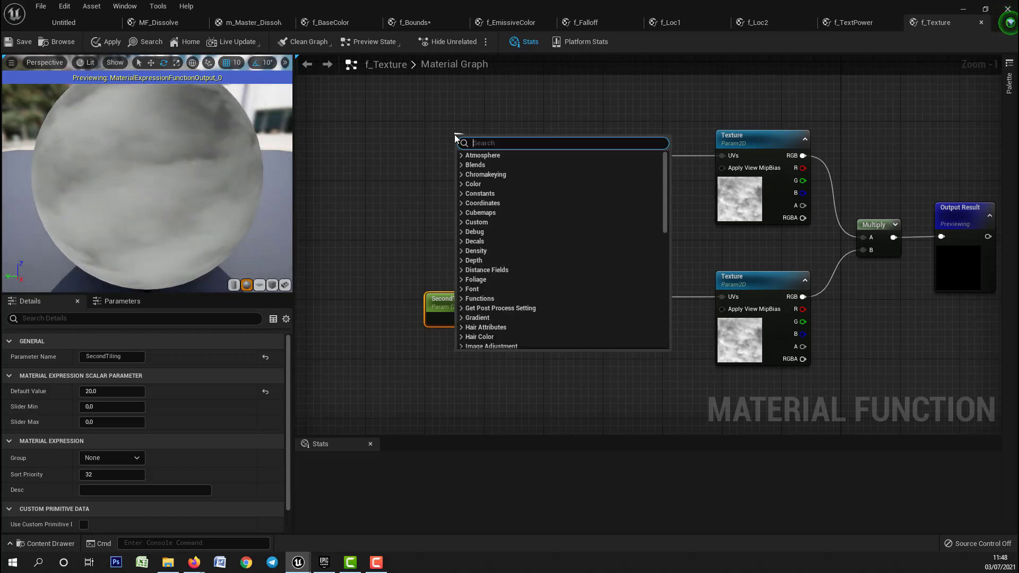
type("screenpo")
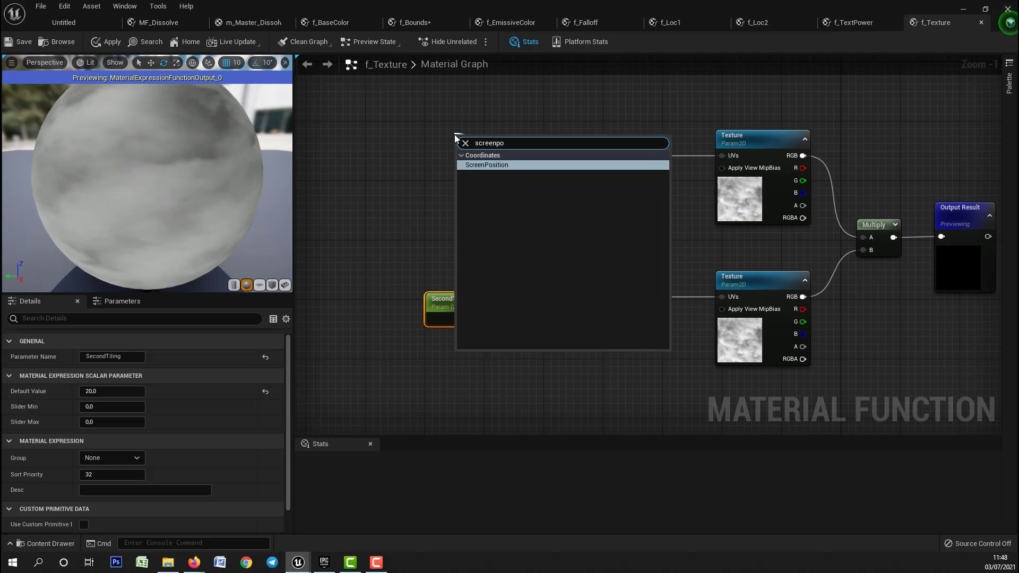
key("Return")
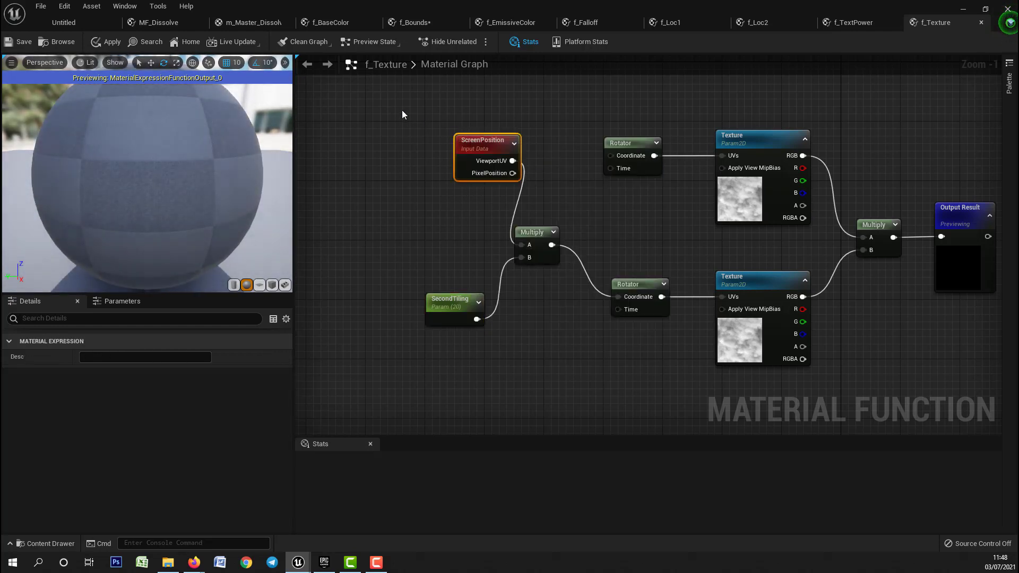
key("Delete")
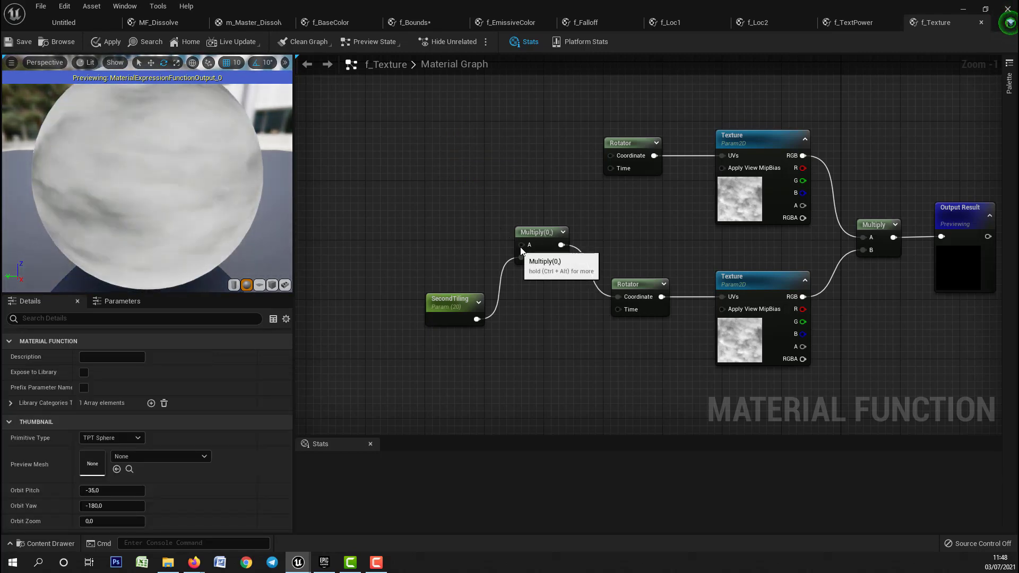
Step: Search the node palette for 'screen' from Multiply's A input
left_click_drag(522, 245, 448, 158)
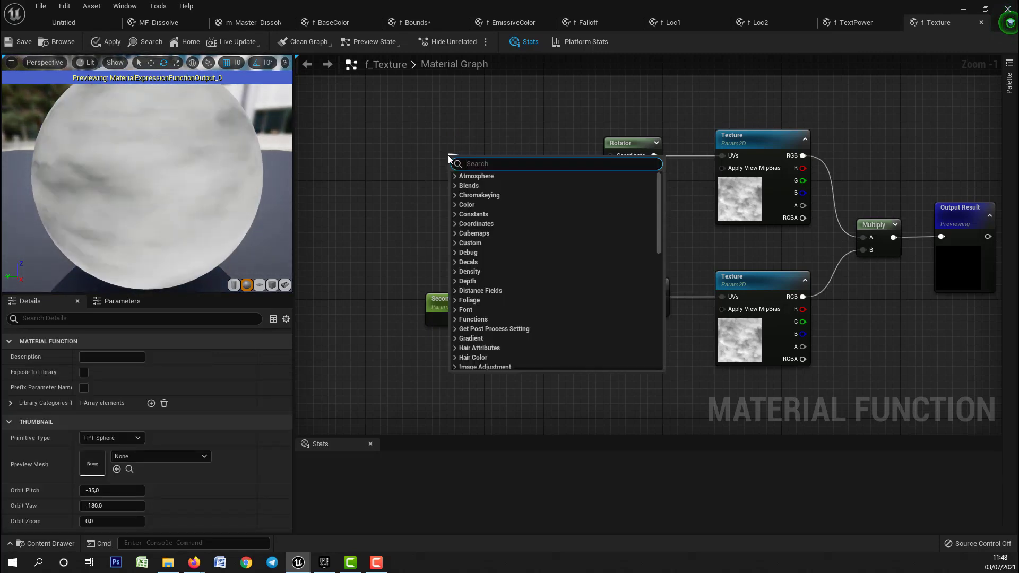
type("scri")
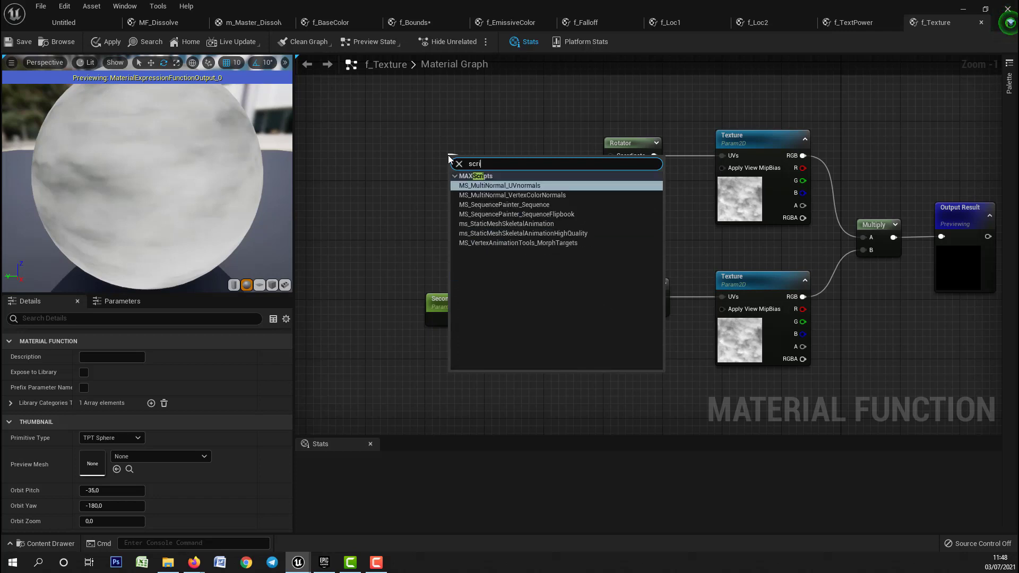
type("ee")
key("BackSpace")
key("BackSpace")
key("BackSpace")
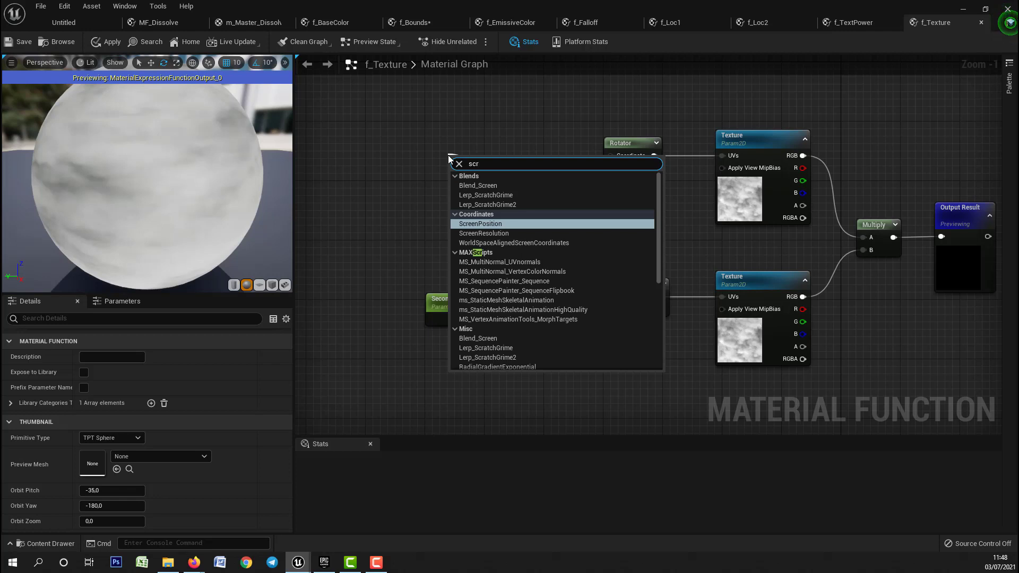
type("een")
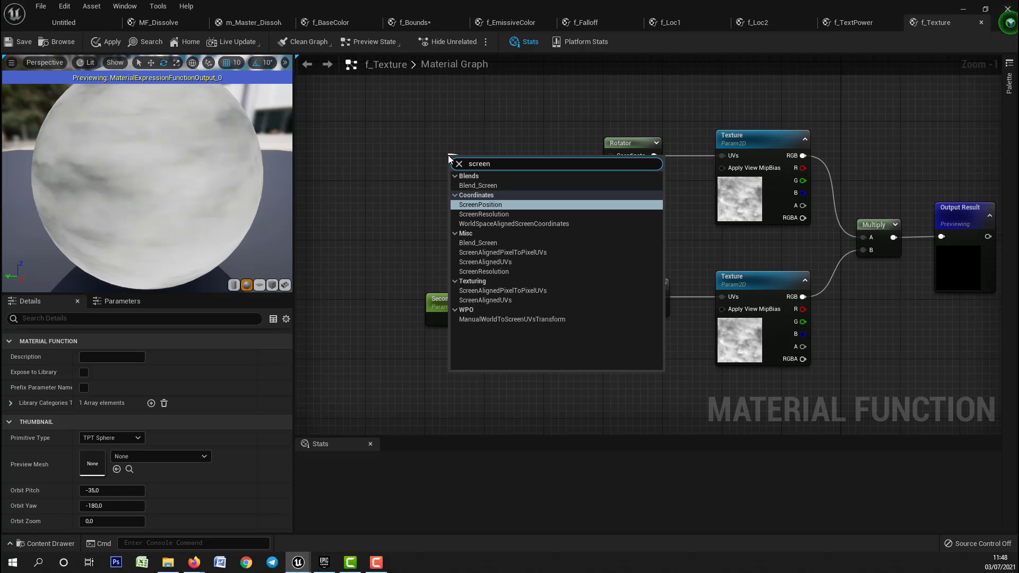
Step: Add a ScreenAlignedPixelToPixelUVs node and wire its result into the top Rotator
left_click(544, 292)
left_click(544, 293)
left_click_drag(512, 164, 616, 155)
left_click_drag(448, 300, 406, 270)
scroll(752, 315, "down", 2)
scroll(498, 255, "up", 2)
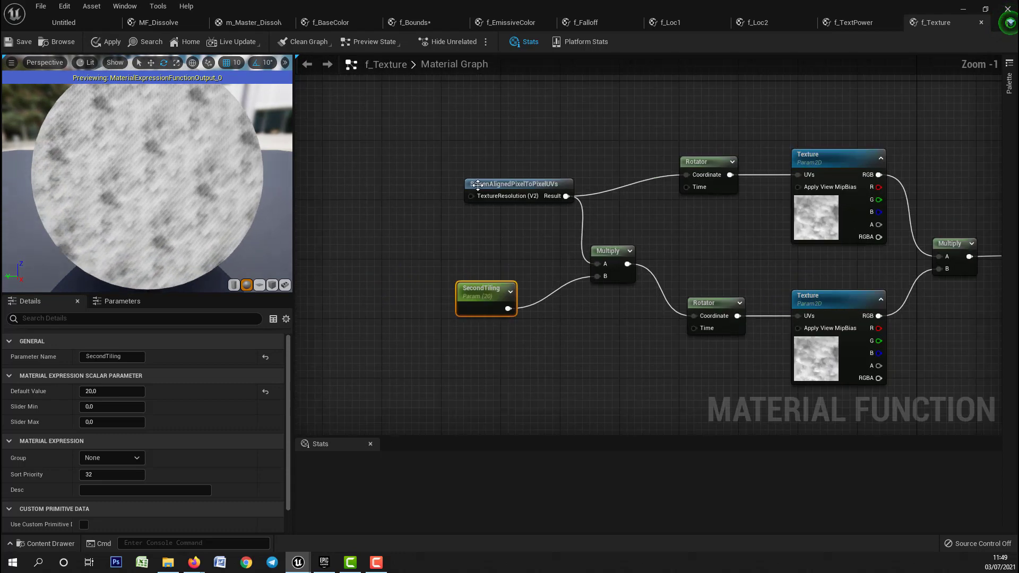
right_click_drag(465, 229, 533, 231)
Step: Duplicate SecondTiling as a TexRes parameter wired to TextureResolution
left_click(533, 232)
left_click(540, 286)
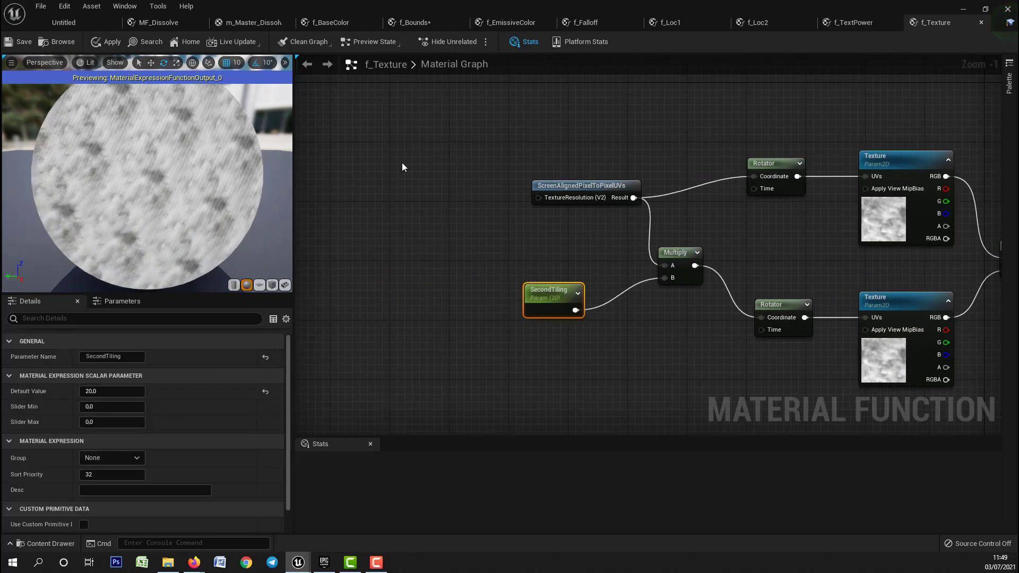
key("ctrl+v")
left_click_drag(445, 181, 461, 205)
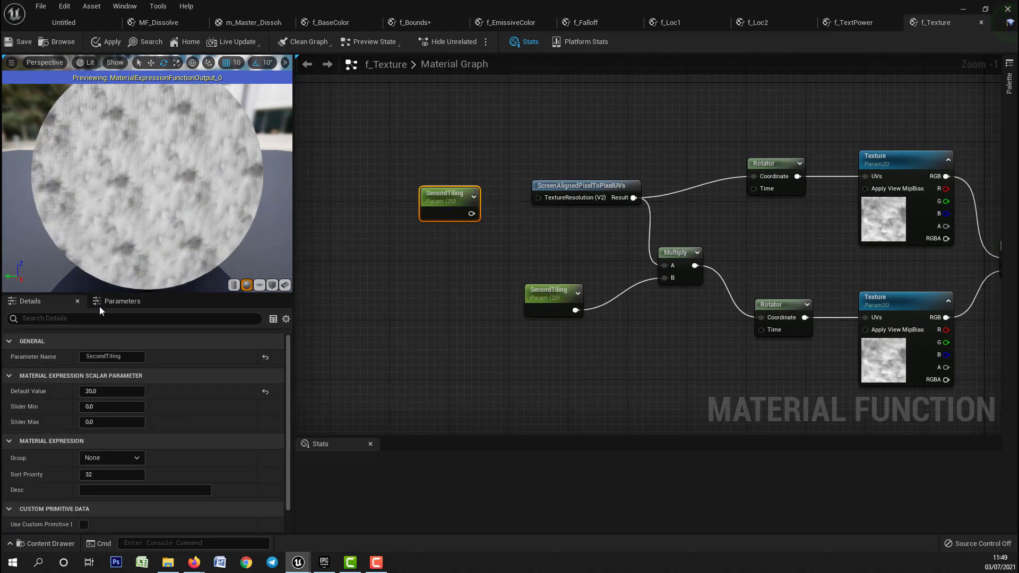
left_click(128, 357)
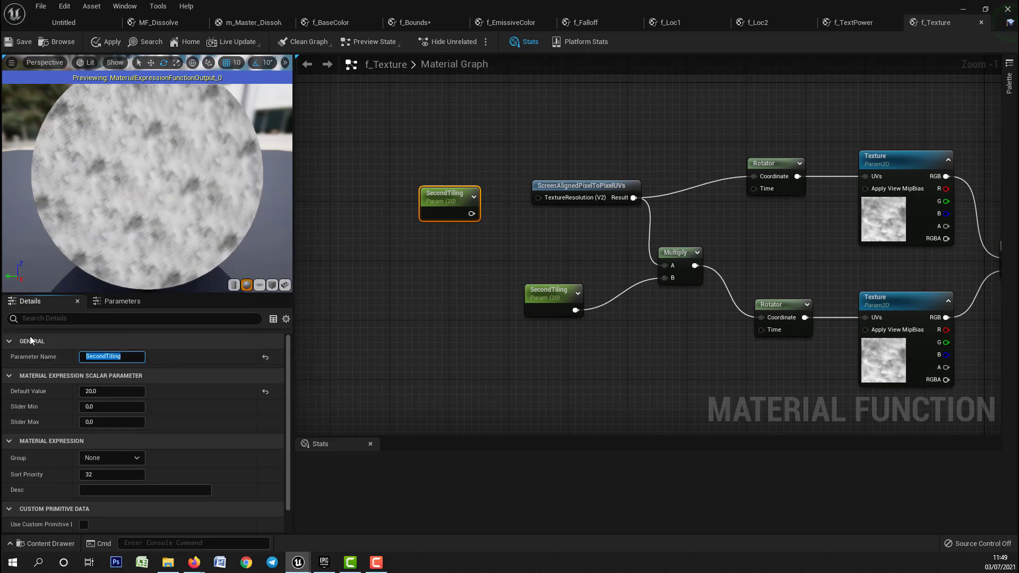
type("Tex")
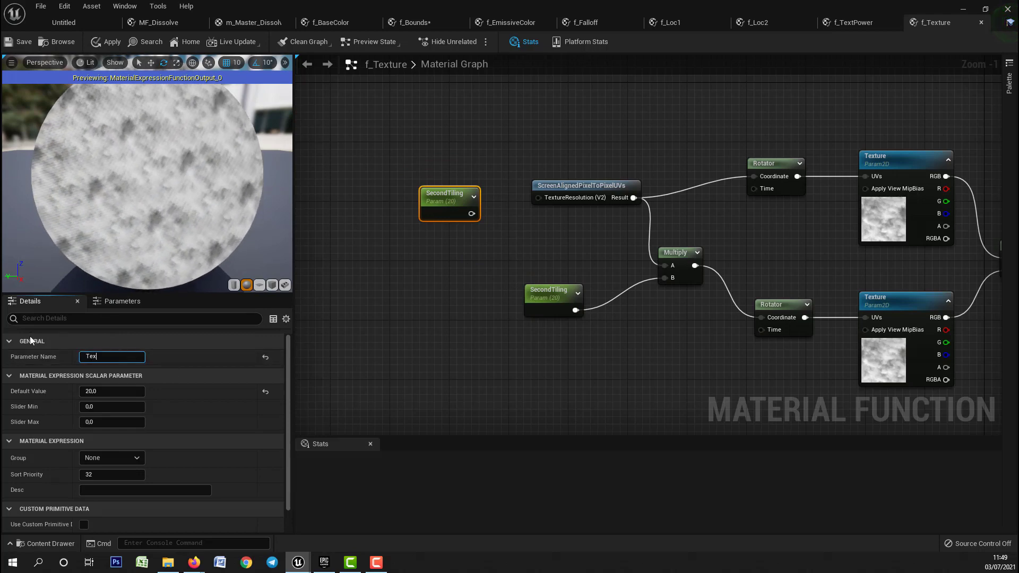
type("Res")
key("Return")
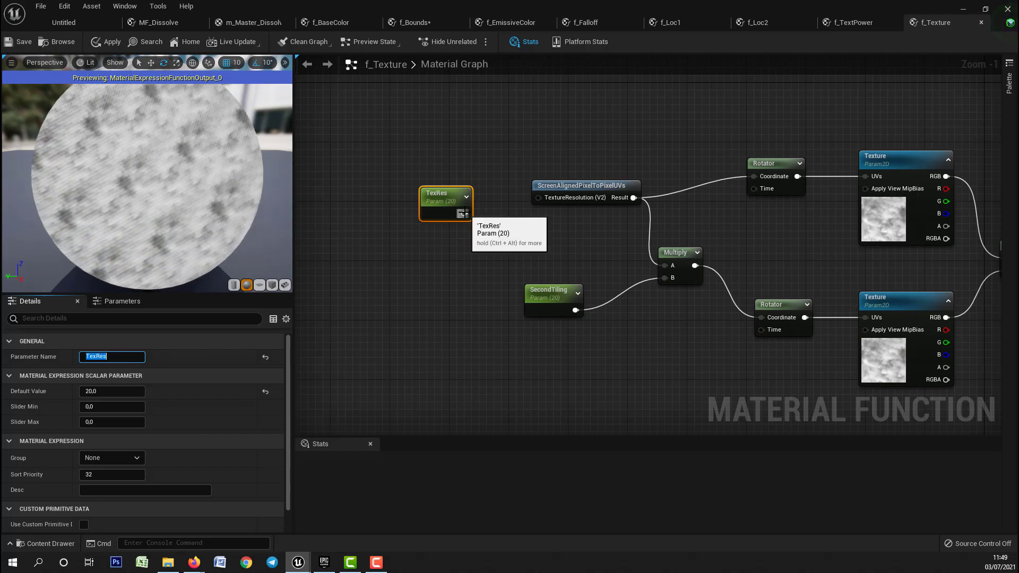
left_click_drag(464, 213, 540, 199)
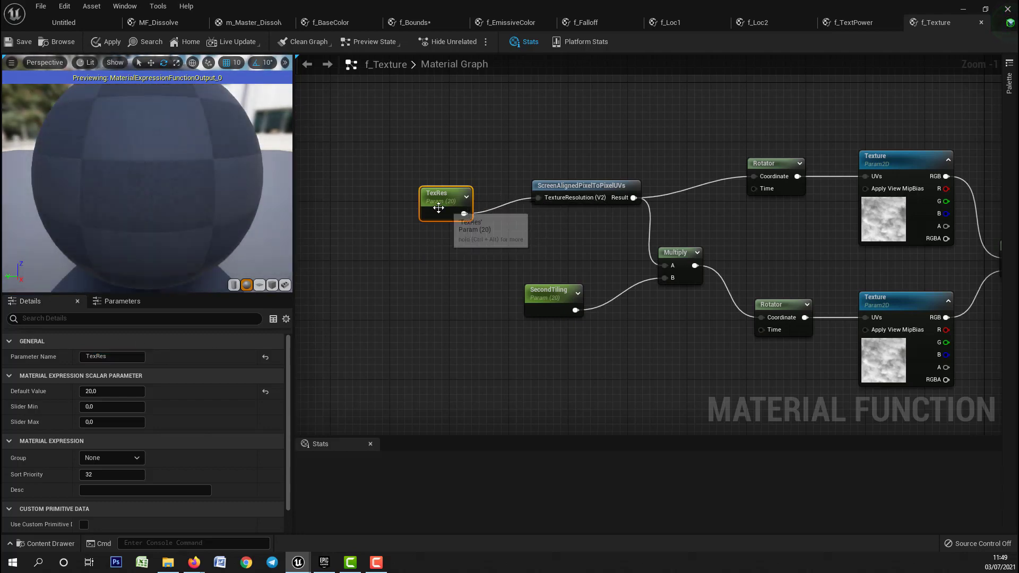
left_click_drag(429, 219, 466, 257)
Step: Line up SecondTiling, Multiply and both Rotators, then save f_Texture
left_click_drag(553, 299, 485, 291)
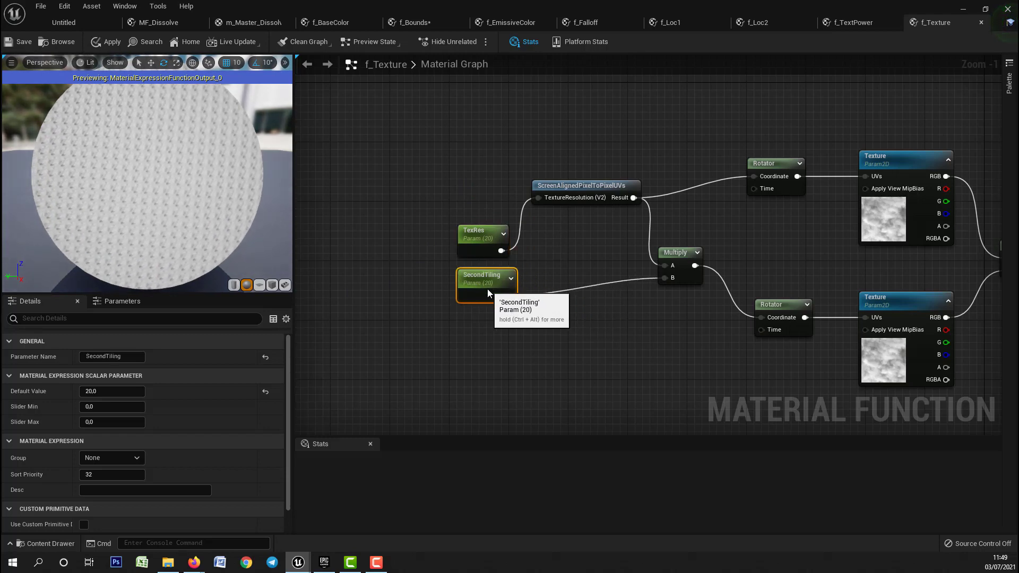
scroll(559, 324, "down", 2)
right_click_drag(594, 243, 485, 214)
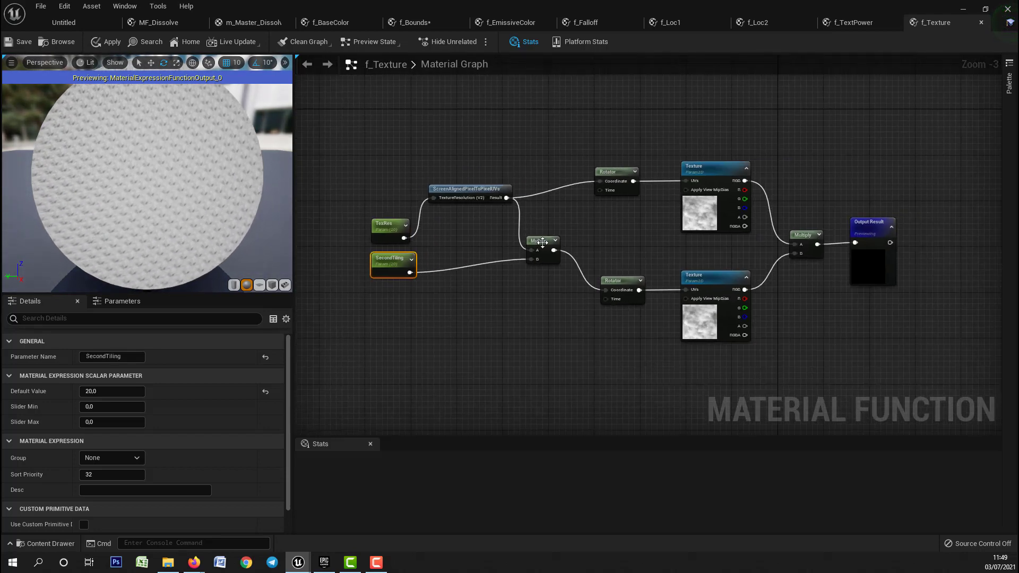
left_click_drag(542, 242, 542, 258)
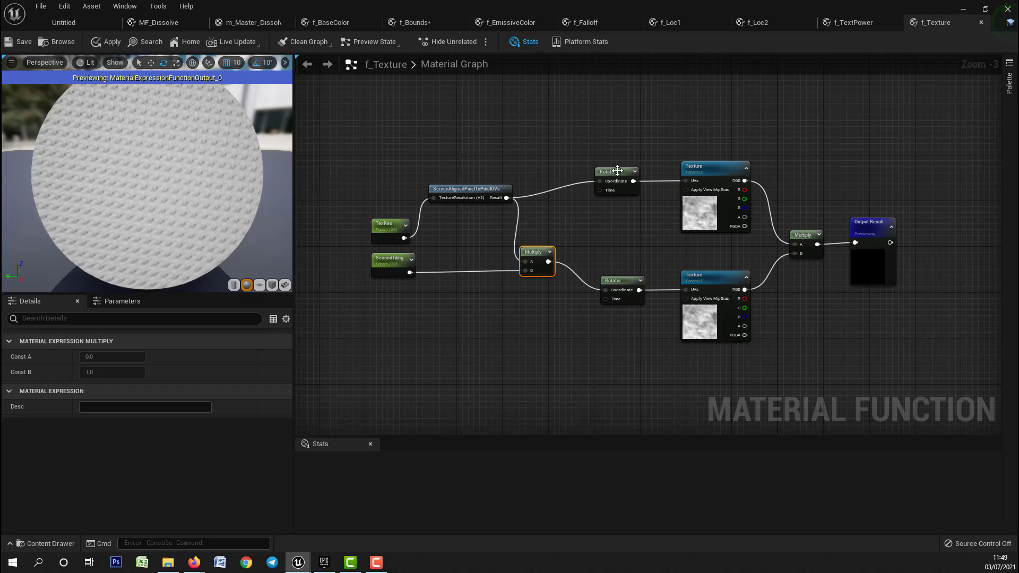
left_click_drag(619, 172, 619, 189)
left_click_drag(613, 282, 605, 253)
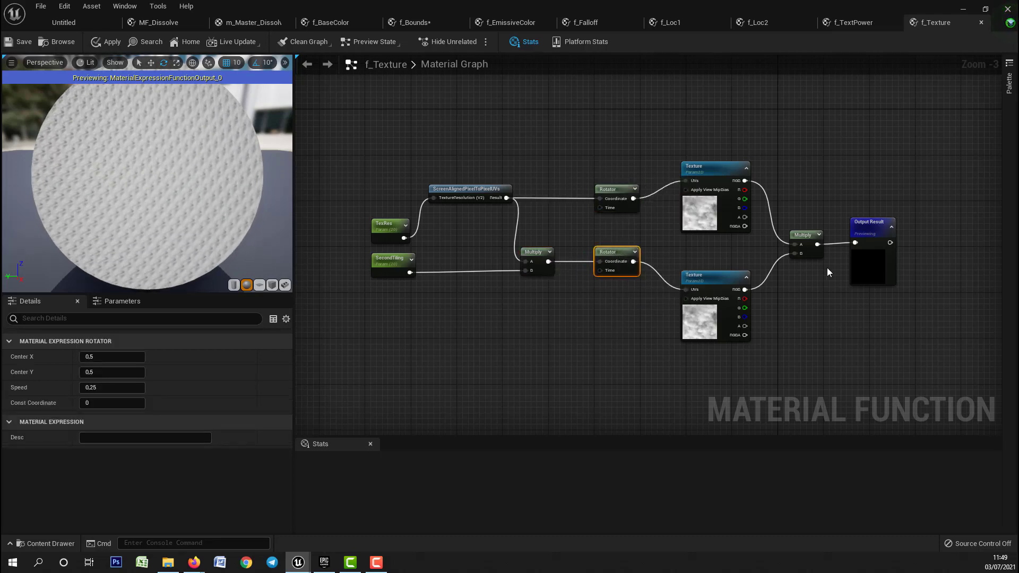
scroll(795, 260, "up", 2)
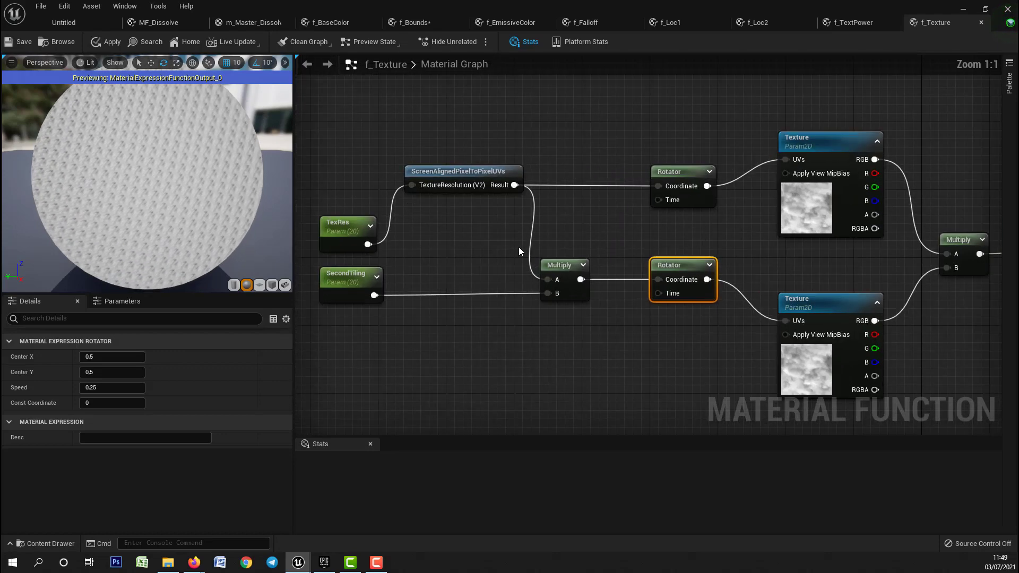
scroll(518, 247, "down", 2)
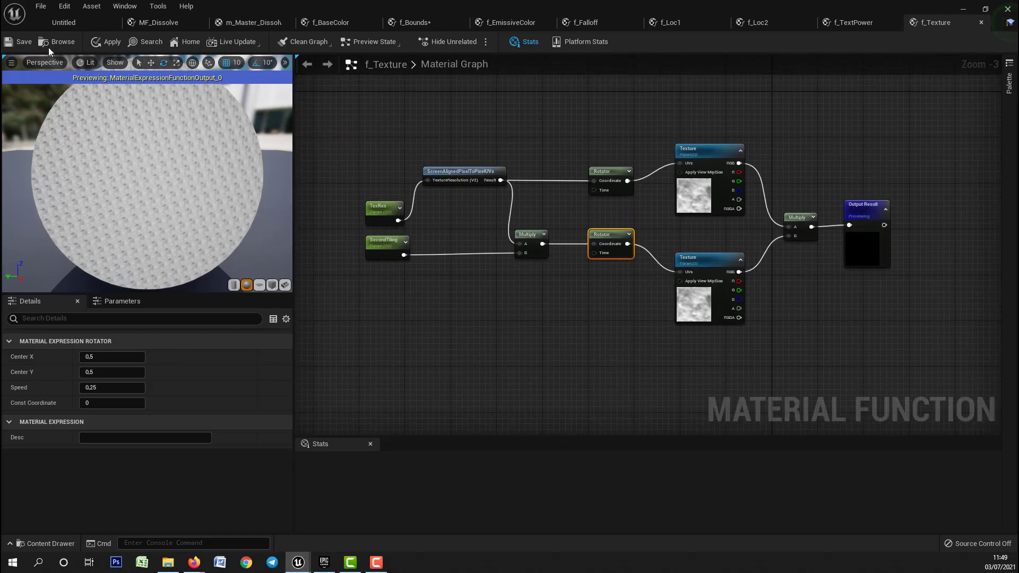
left_click(15, 44)
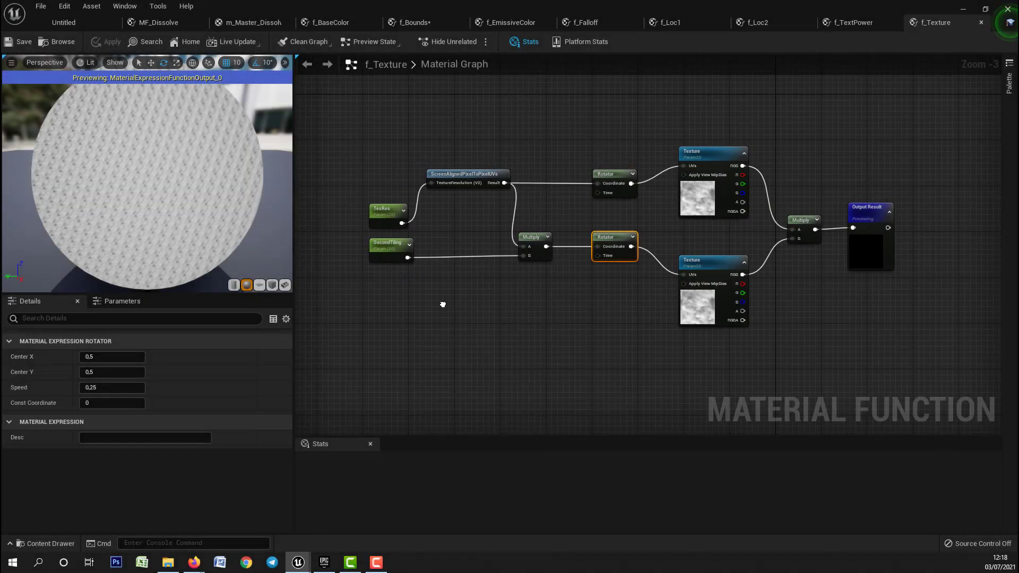
Step: Look over the m_Master_Dissolve material graph, then go back to the level editor
left_click(68, 24)
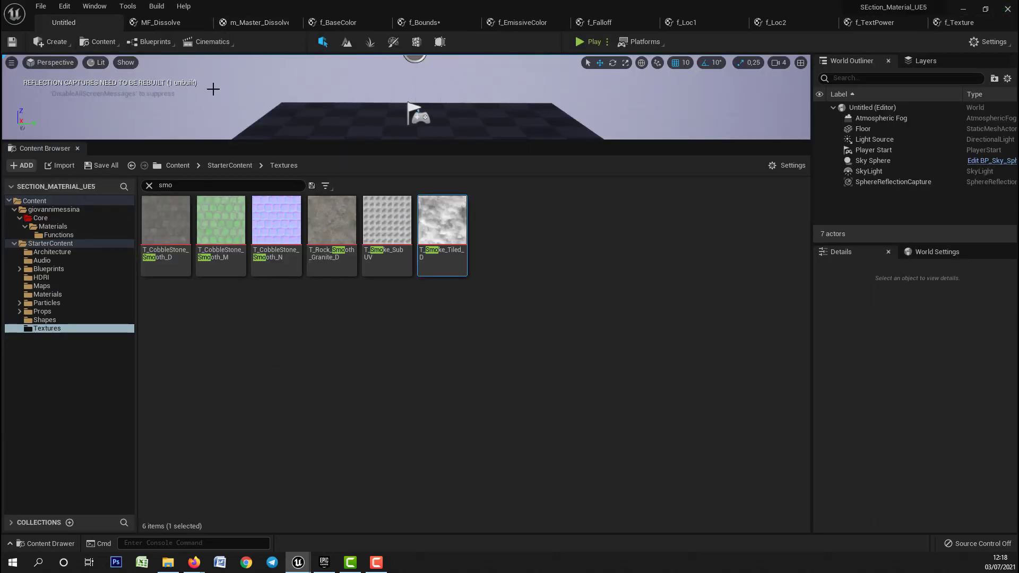
left_click(255, 22)
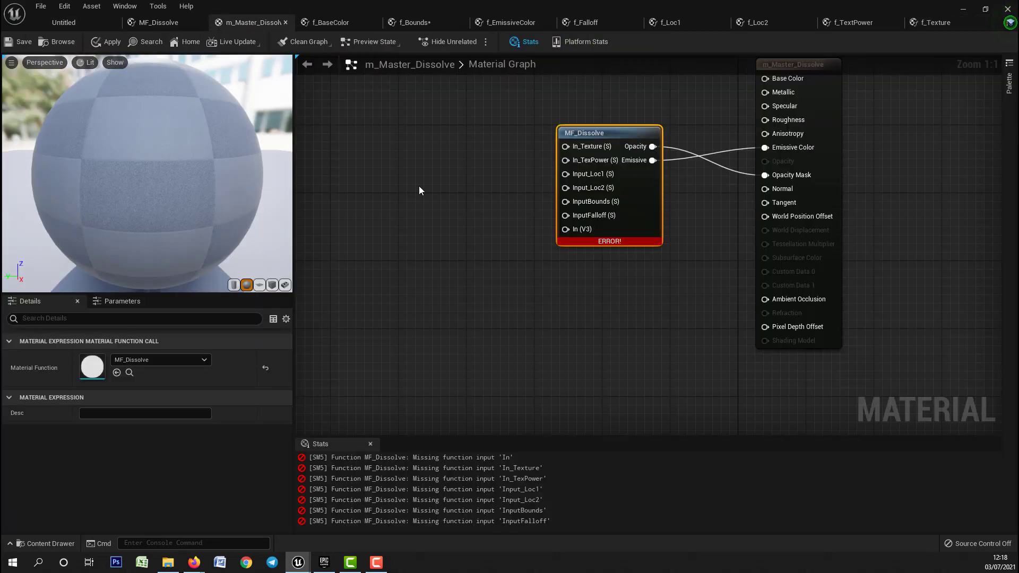
right_click_drag(419, 186, 431, 228)
right_click_drag(556, 265, 532, 268)
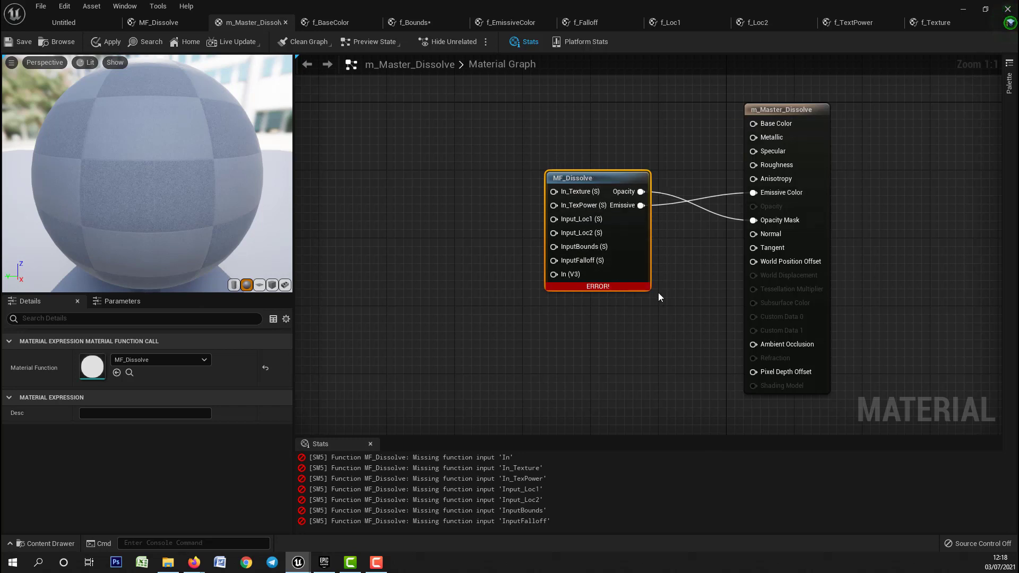
right_click_drag(658, 291, 606, 280)
left_click(76, 24)
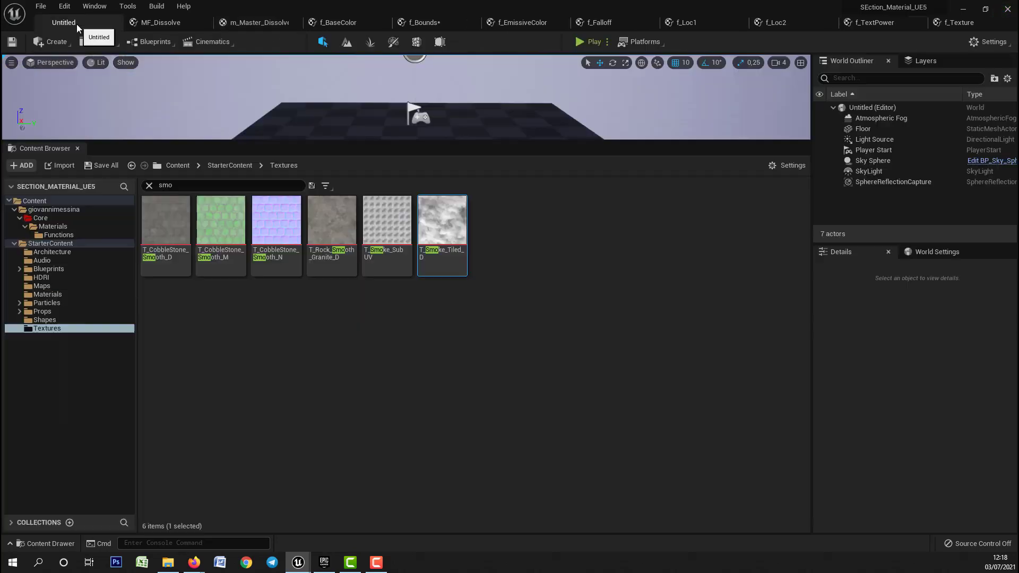
Step: Open the Functions folder, collapse StarterContent, and clear the search filter
left_click(55, 235)
left_click(14, 243)
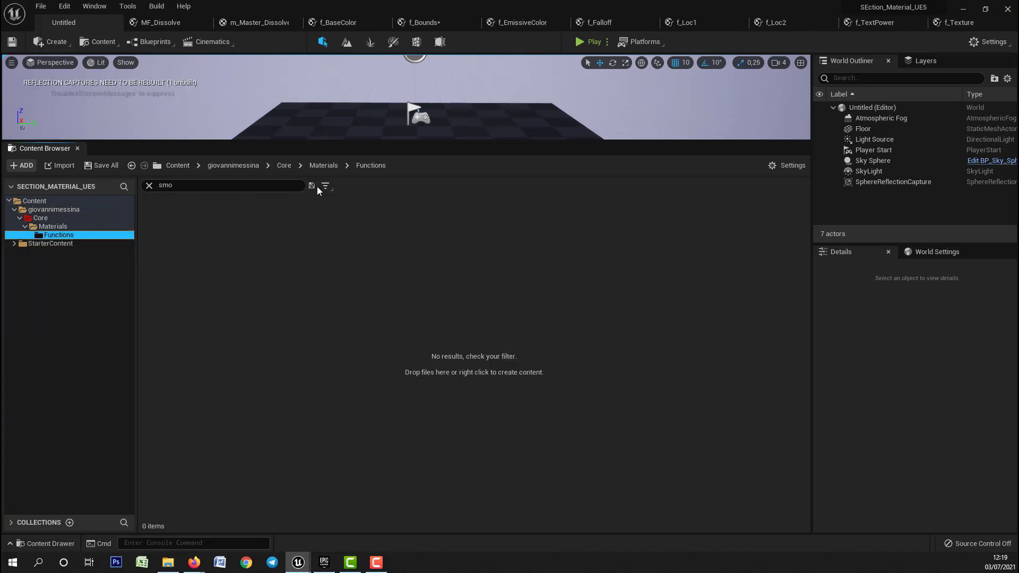
left_click(149, 186)
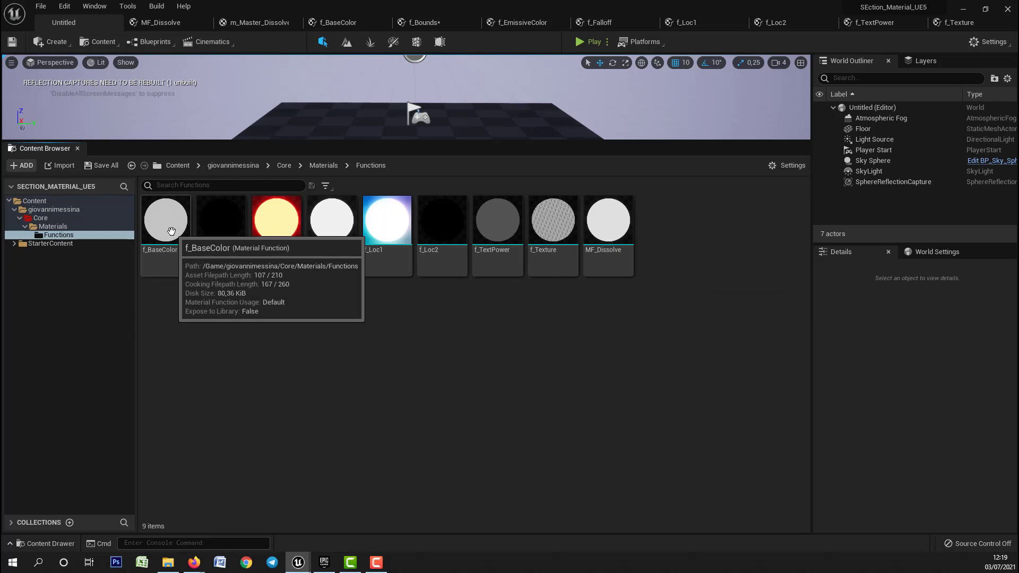
Step: Drag f_BaseColor into m_Master_Dissolve, wire its result to Base Color, and select MF_Dissolve
left_click_drag(172, 233, 602, 109)
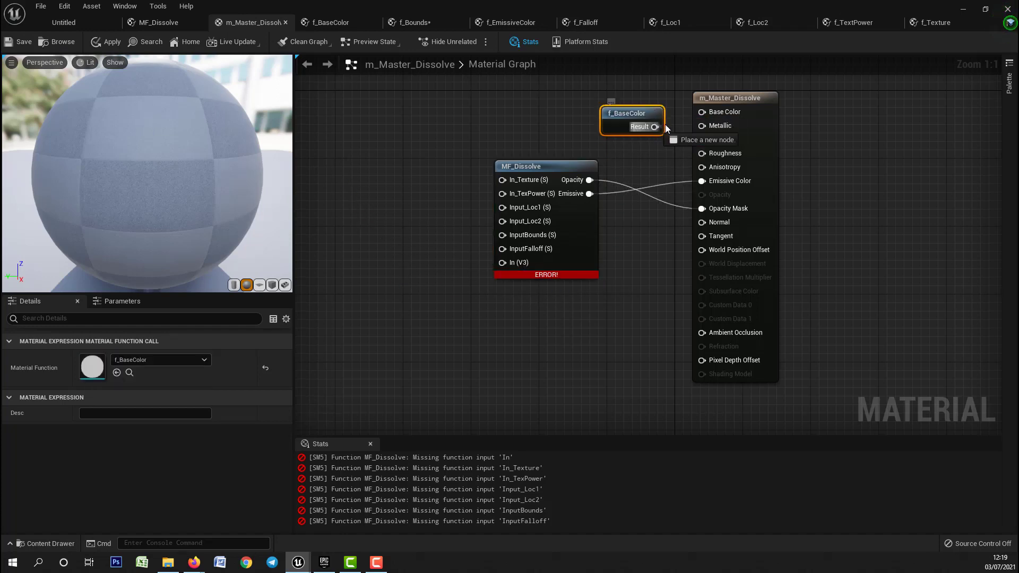
left_click_drag(665, 125, 701, 112)
left_click_drag(639, 109, 636, 100)
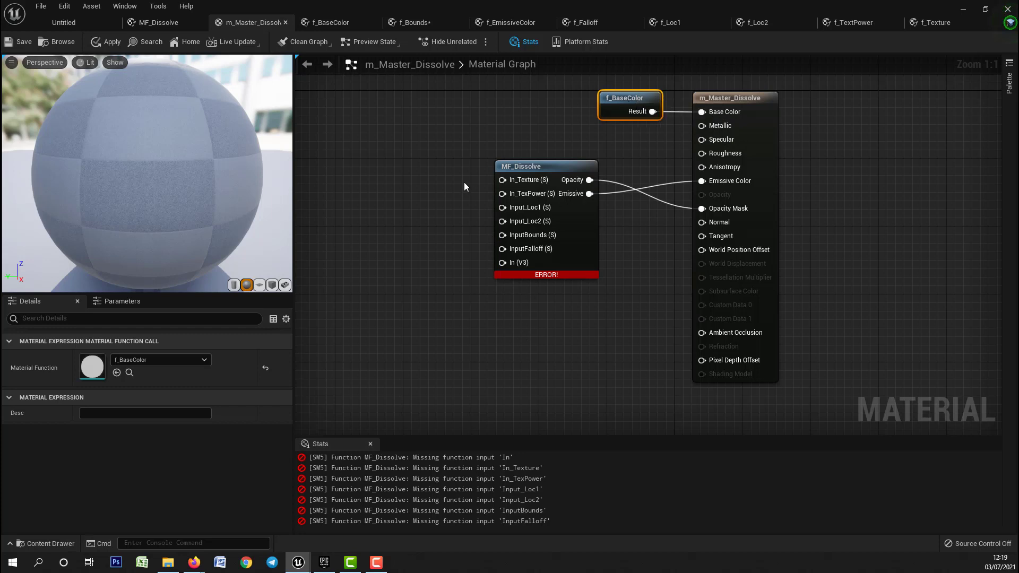
left_click_drag(496, 263, 516, 294)
left_click_drag(482, 217, 487, 170)
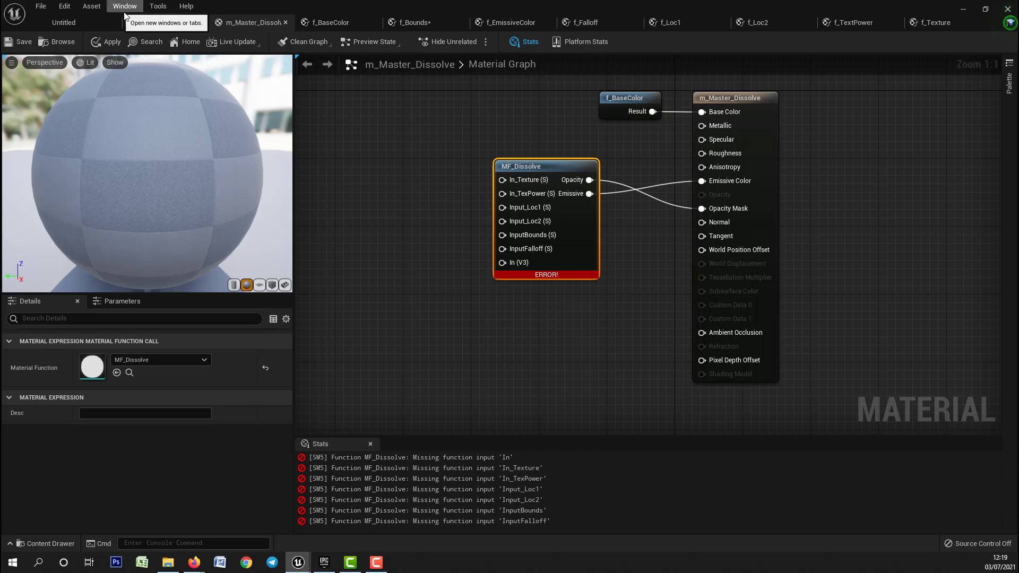
Step: Drag the function assets f_Bounds through MF_Dissolve into the graph and delete the duplicate MF_Dissolve
left_click(104, 19)
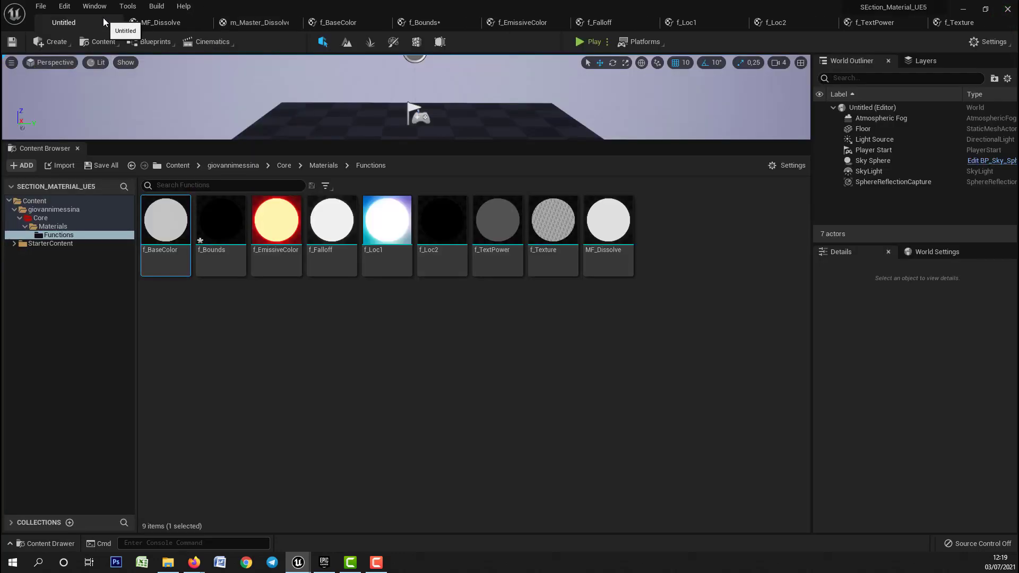
left_click(225, 219)
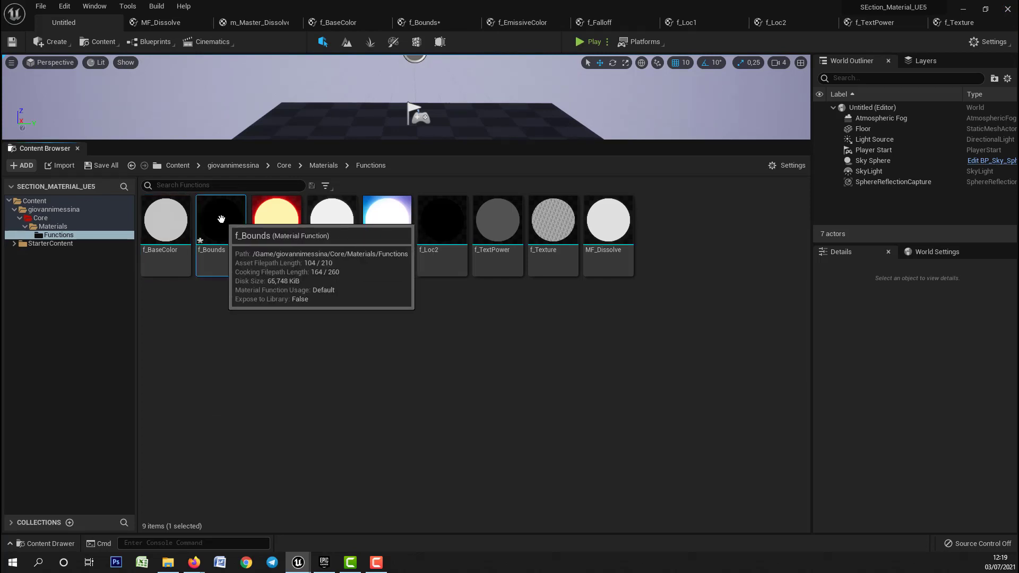
left_click(605, 236, "shift")
left_click_drag(220, 228, 343, 167)
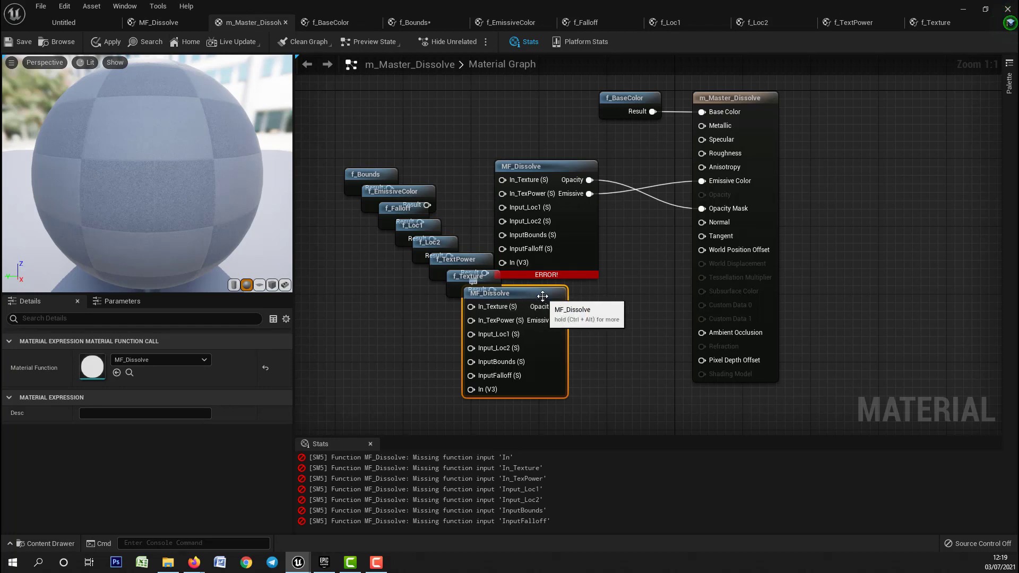
left_click(604, 314)
left_click(540, 311)
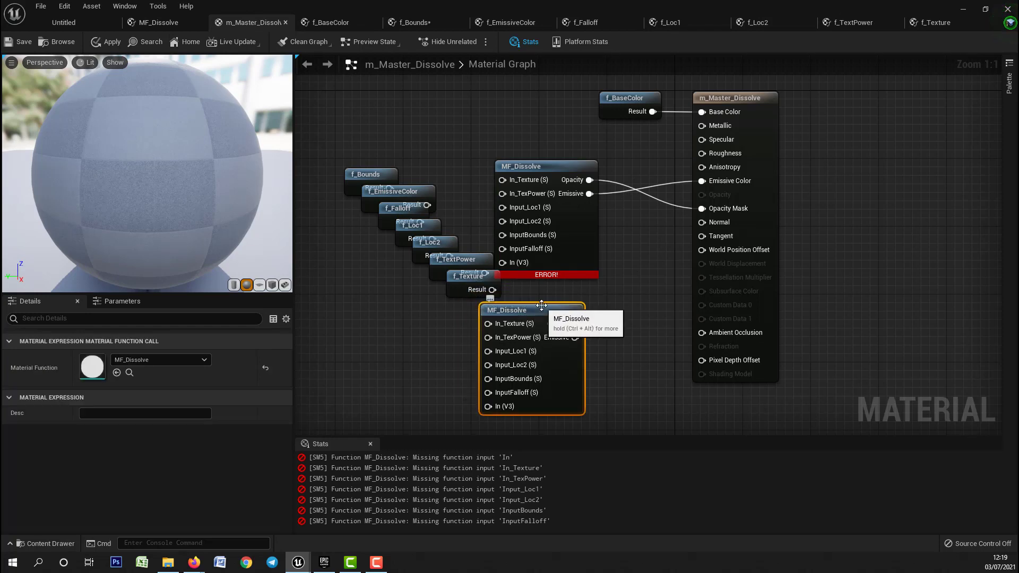
key("Delete")
Step: Spread f_Texture, f_TextPower, f_Falloff, f_Loc1, f_Loc2 and f_Bounds apart around MF_Dissolve
left_click_drag(467, 283, 404, 342)
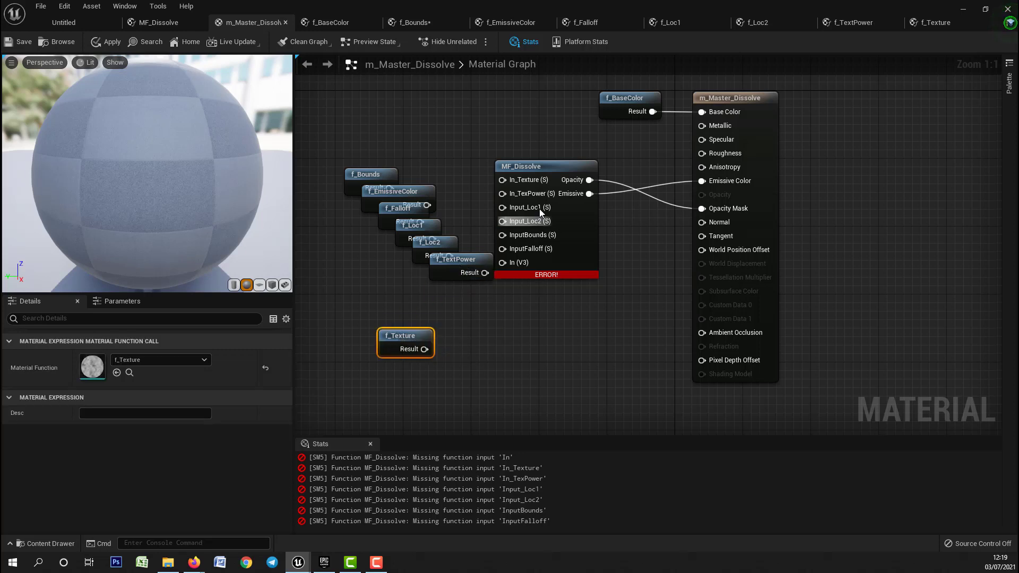
left_click_drag(544, 178, 579, 186)
left_click(432, 273)
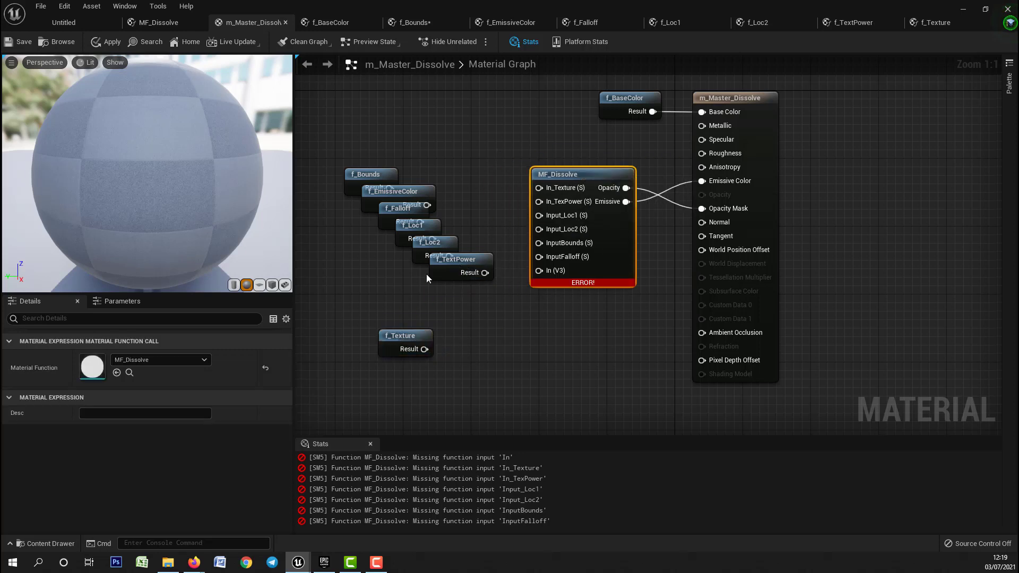
left_click_drag(467, 273, 464, 391)
left_click_drag(407, 193, 498, 316)
left_click_drag(435, 235, 528, 353)
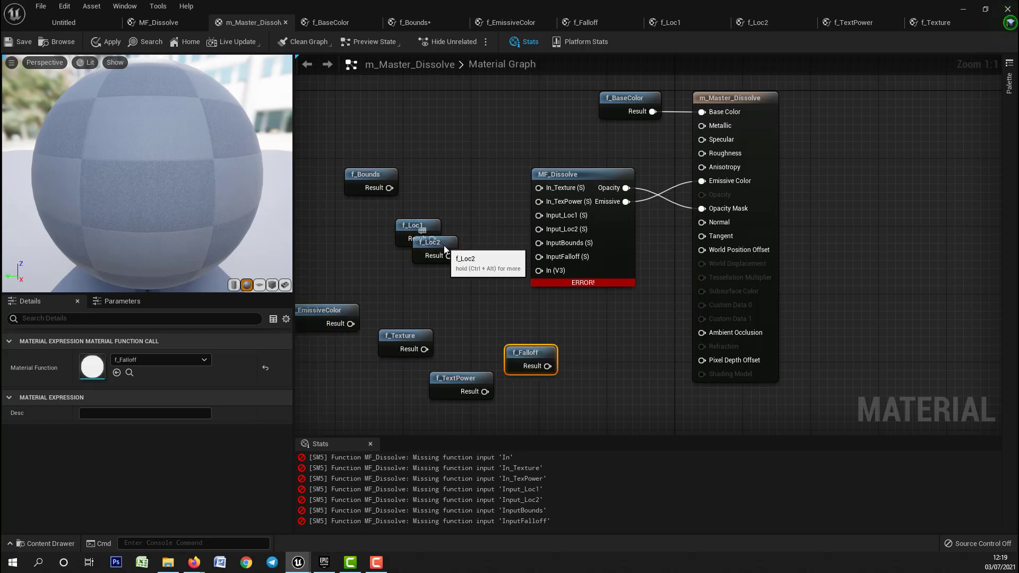
left_click_drag(443, 245, 459, 305)
left_click_drag(408, 222, 383, 265)
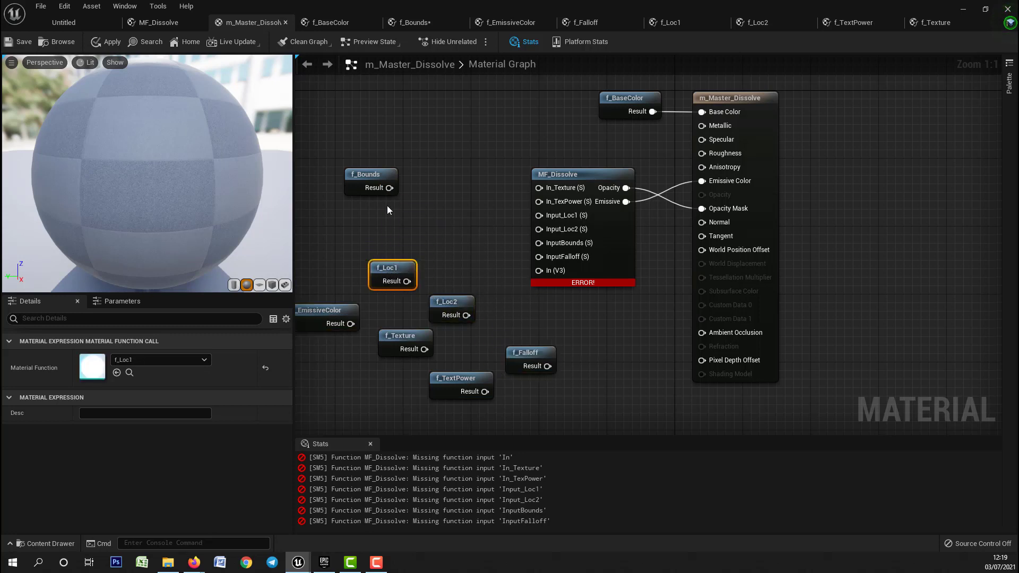
left_click_drag(362, 183, 353, 183)
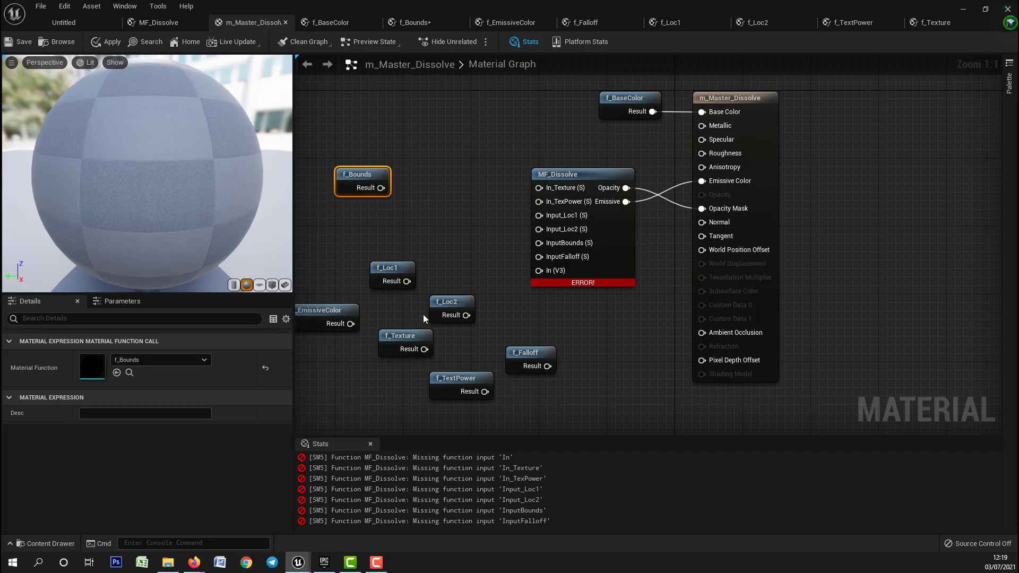
left_click_drag(395, 342, 539, 188)
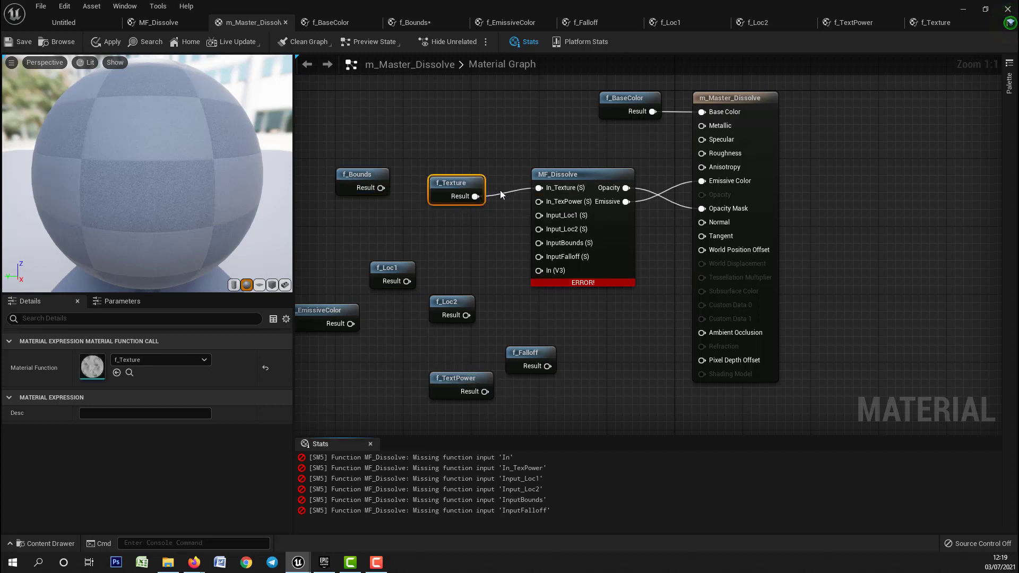
Step: Wire f_Texture into In_Texture and f_Loc1 into Input_Loc1, placing f_TextPower beside MF_Dissolve
left_click_drag(475, 197, 430, 135)
left_click(437, 152)
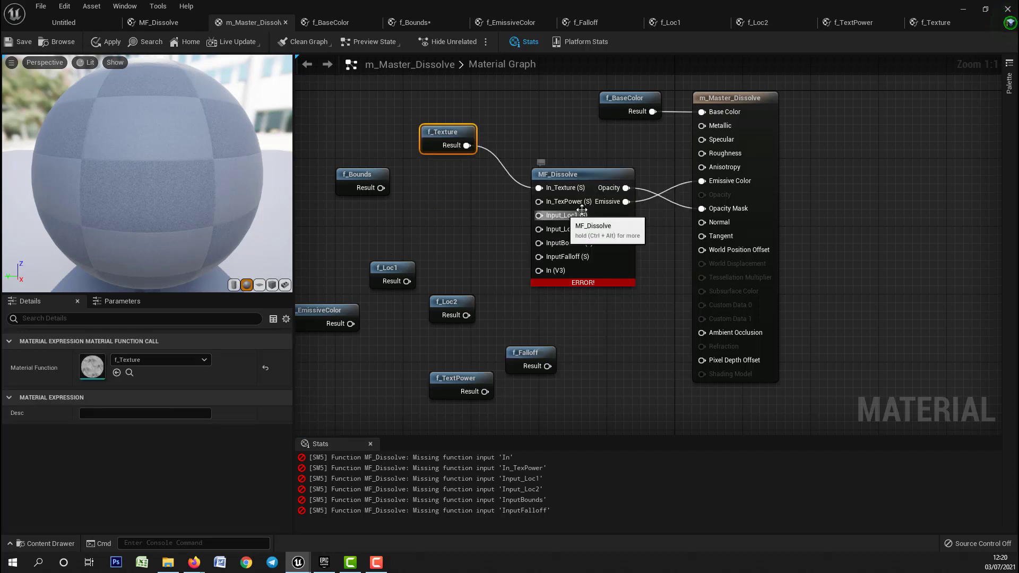
left_click_drag(453, 378, 543, 202)
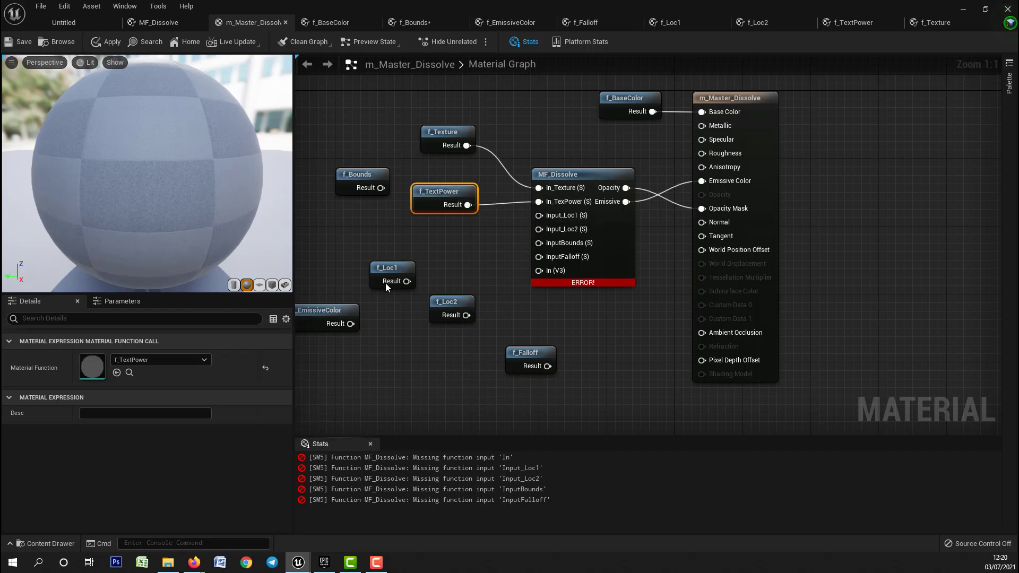
left_click_drag(395, 266, 546, 218)
left_click_drag(456, 307, 538, 229)
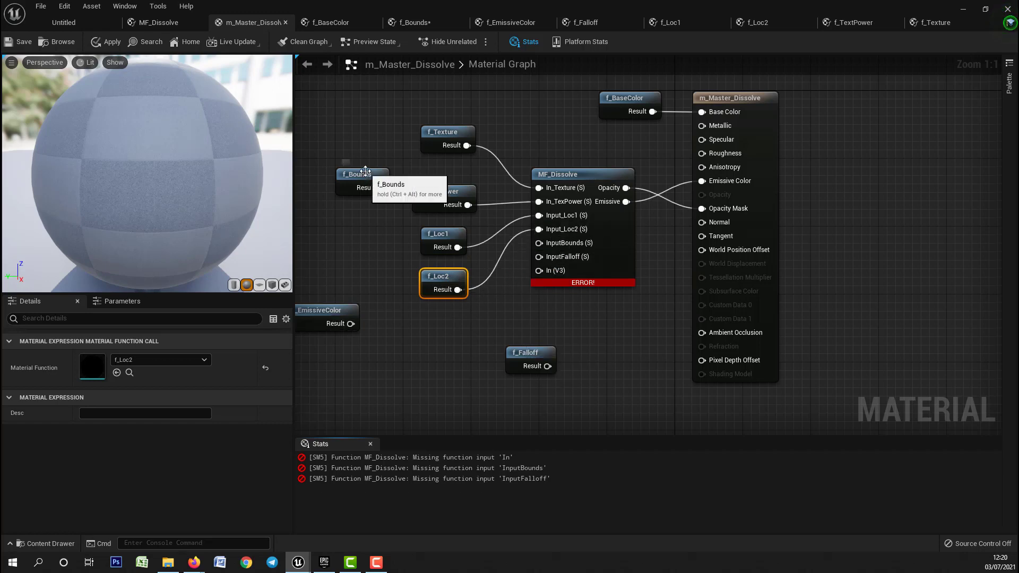
Step: Arrange f_Bounds, f_Falloff and f_EmissiveColor beneath the other MF_Dissolve input nodes
left_click_drag(366, 175, 561, 248)
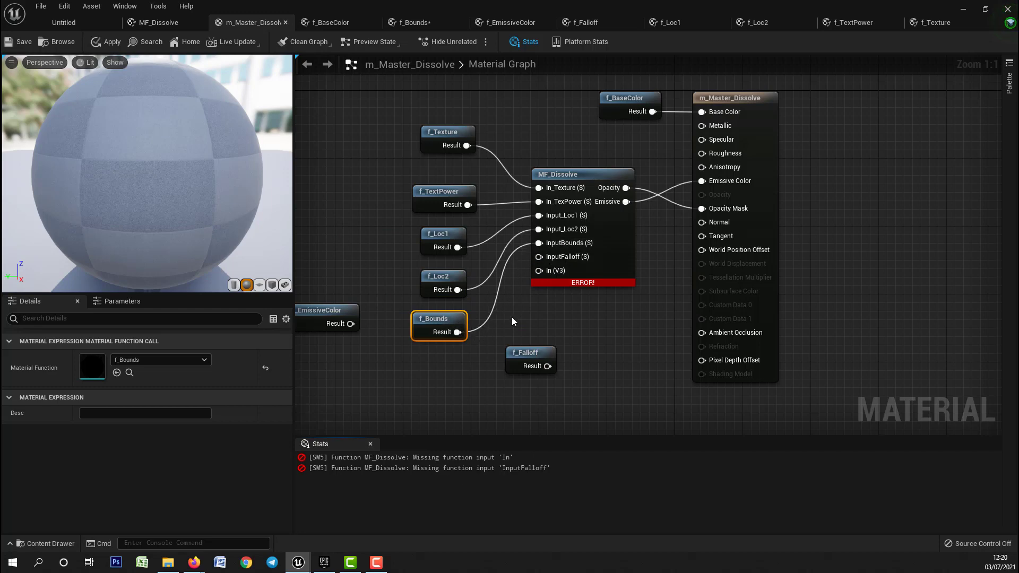
right_click_drag(512, 322, 576, 243)
left_click_drag(591, 274, 609, 179)
left_click_drag(370, 231, 498, 342)
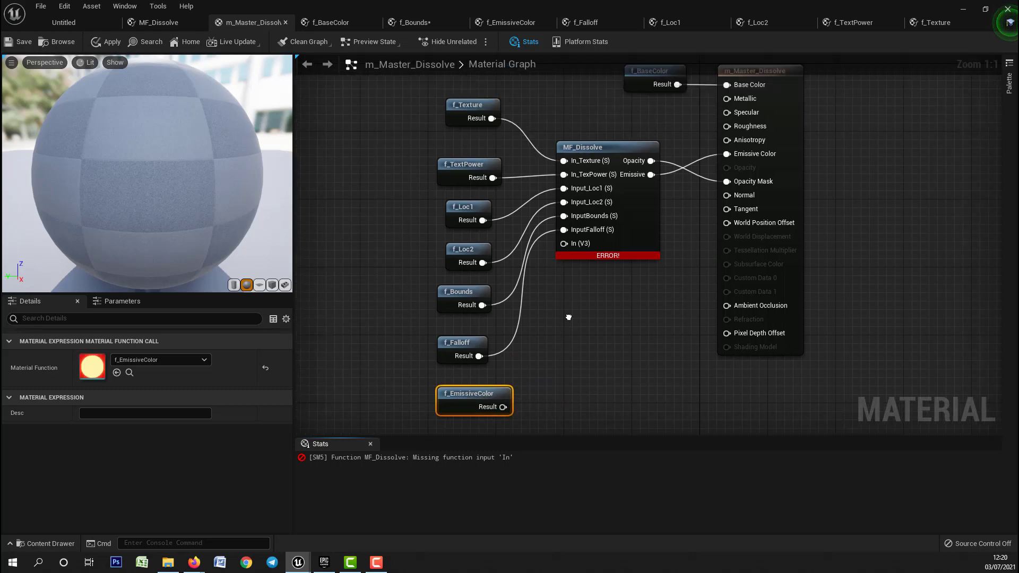
right_click_drag(462, 396, 462, 345)
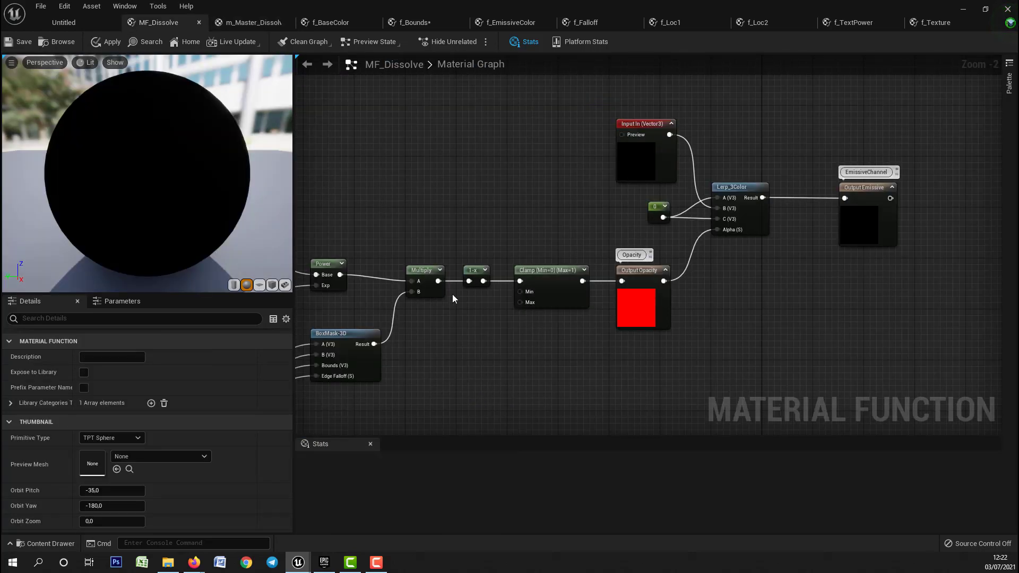
Step: Rename MF_Dissolve's In (Vector3) input node to ColorEmissive and apply the function
right_click_drag(433, 218, 479, 220)
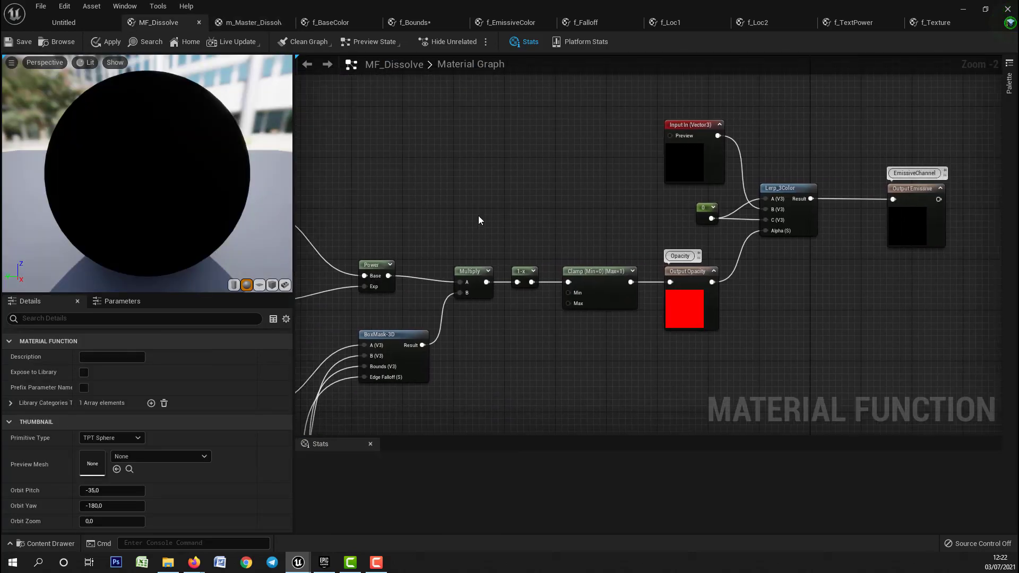
left_click(685, 129)
scroll(756, 180, "up", 2)
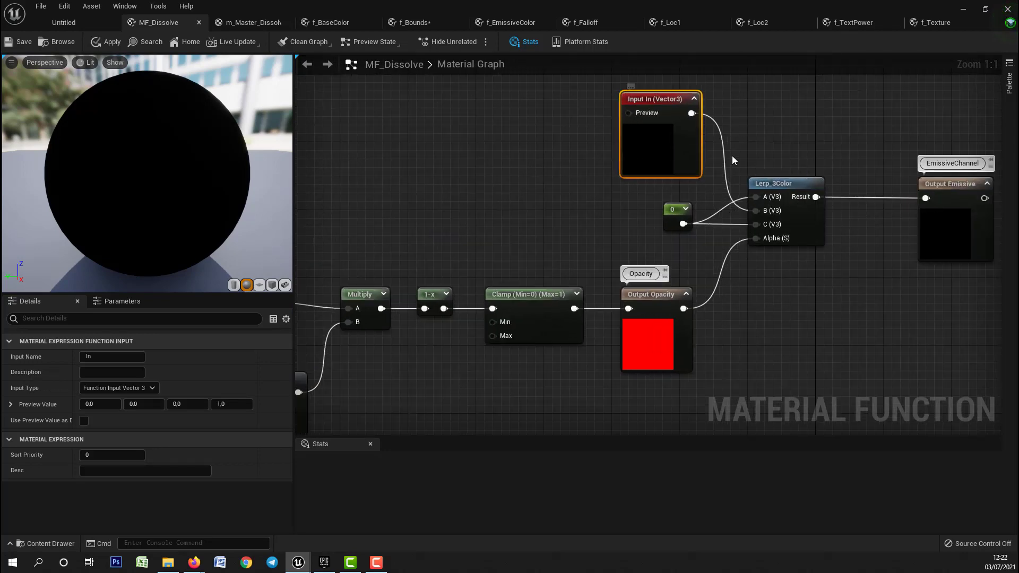
left_click(112, 356)
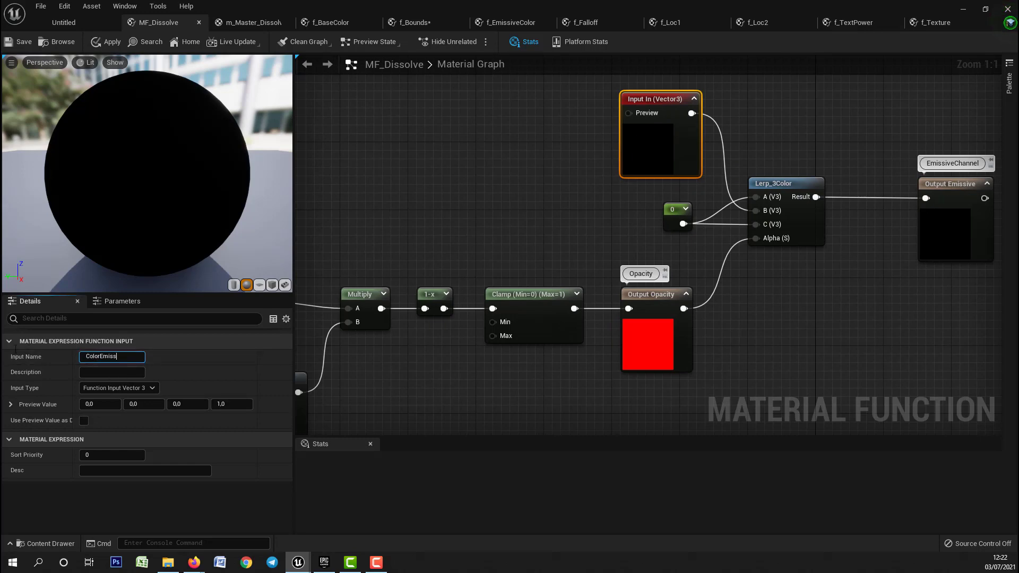
type("ColorEmissive")
key("Return")
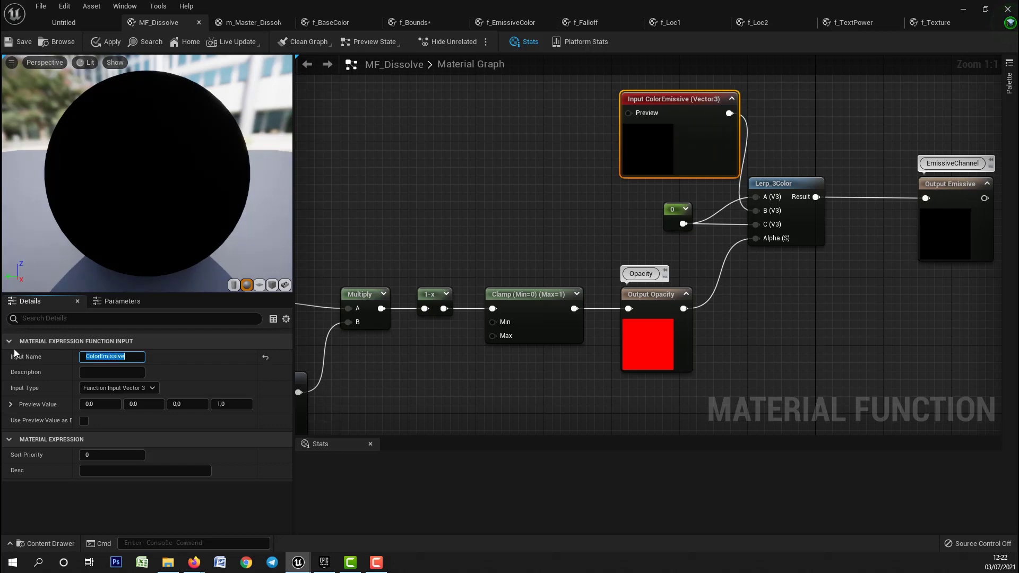
left_click(117, 45)
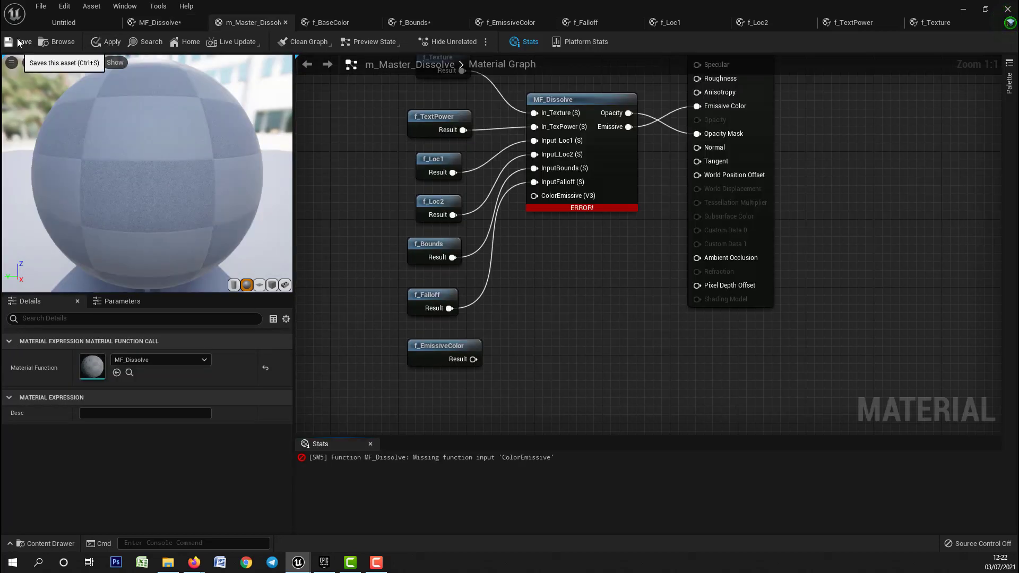
Step: Connect f_EmissiveColor's Result to MF_Dissolve's ColorEmissive input and apply m_Master_Dissolve
left_click(22, 41)
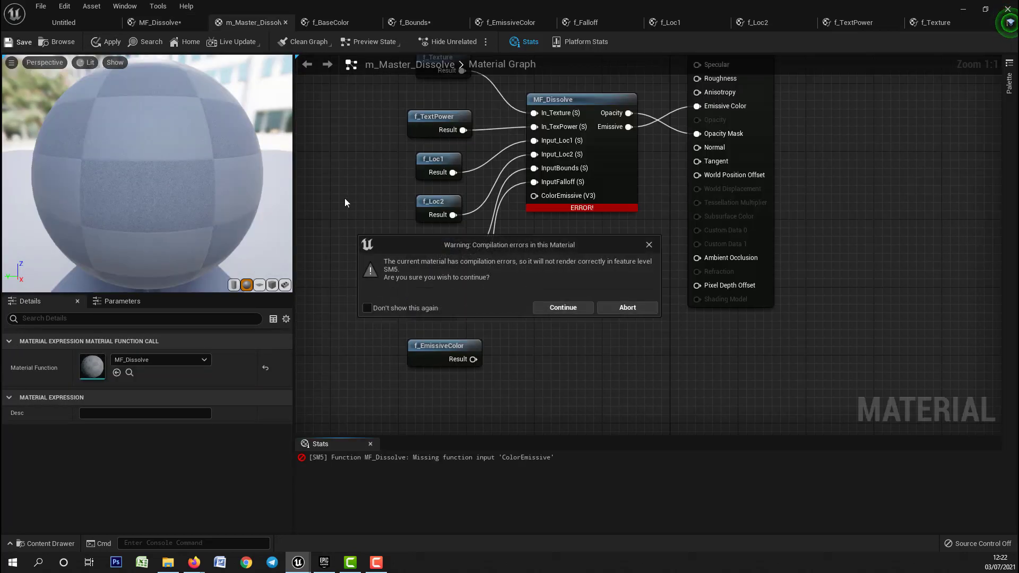
left_click(558, 305)
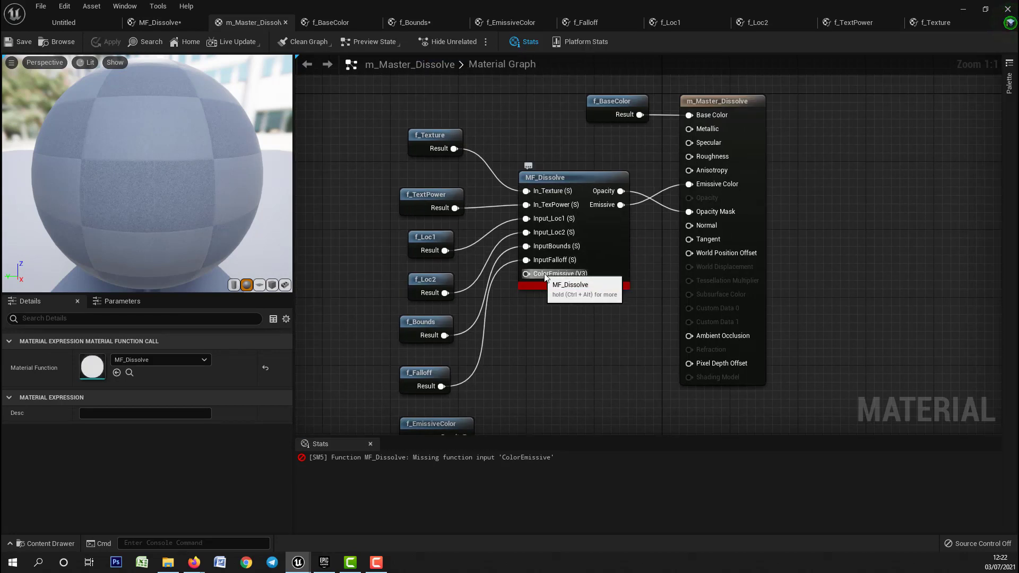
right_click_drag(535, 327, 489, 219)
left_click_drag(418, 329, 492, 165)
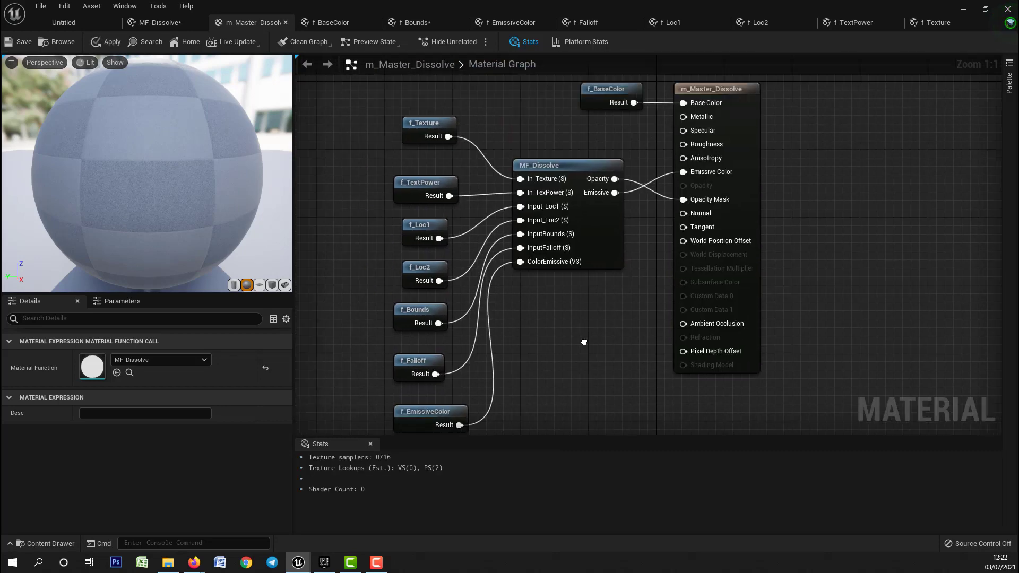
left_click(23, 45)
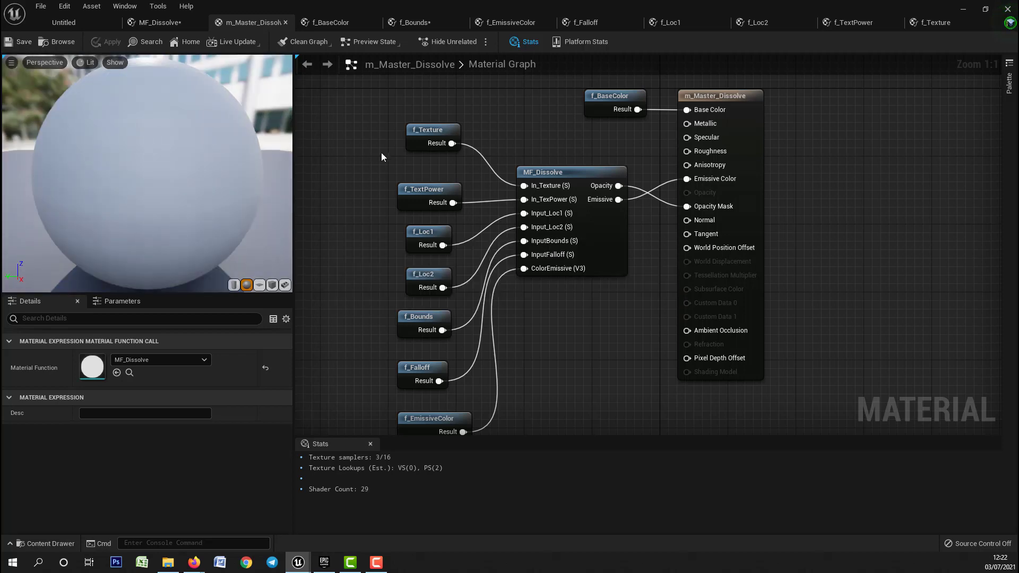
Step: Orbit the preview sphere to check the glowing dissolve edge, then return to the level editor
scroll(569, 247, "down", 2)
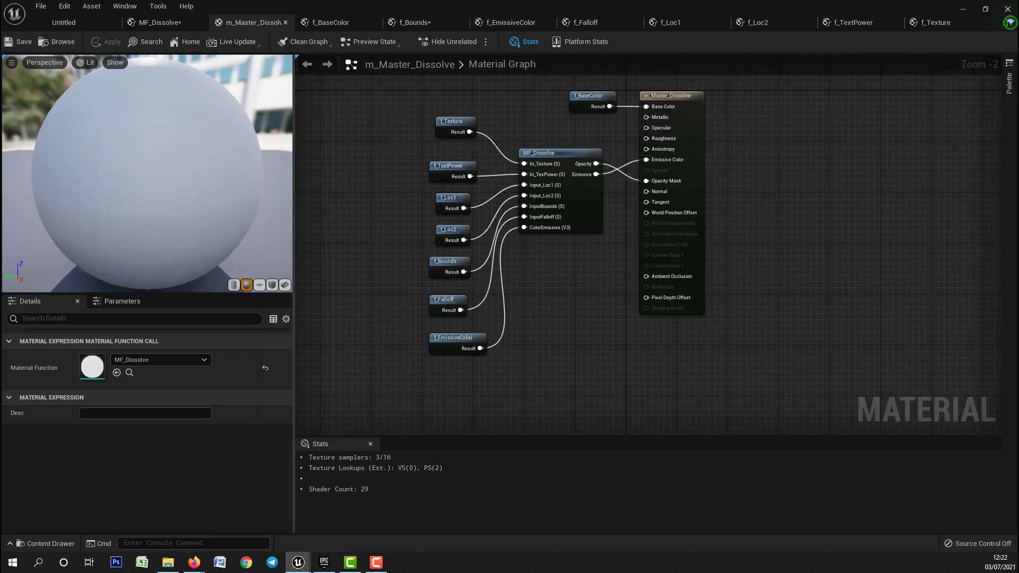
left_click_drag(106, 170, 228, 180)
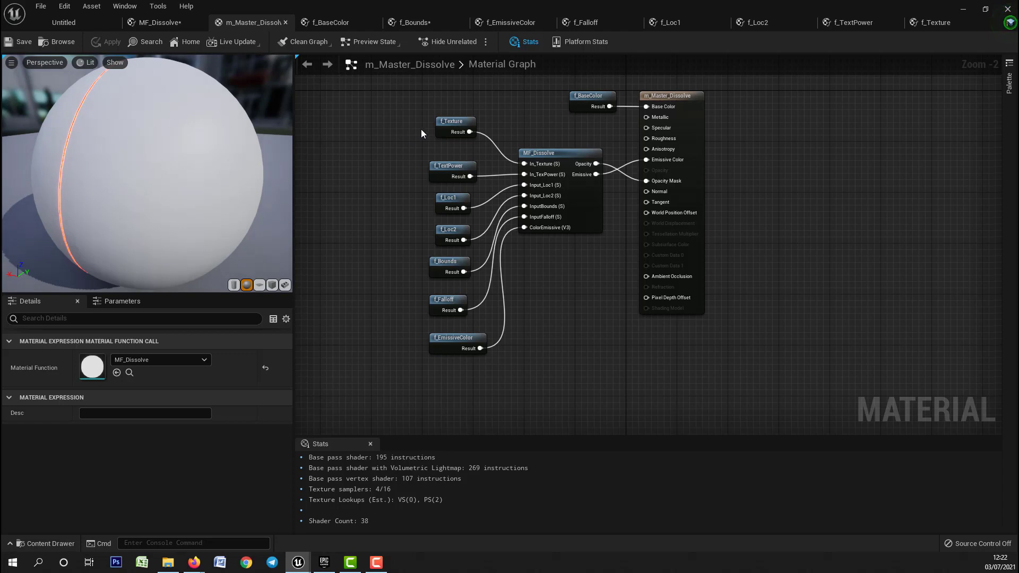
left_click(85, 26)
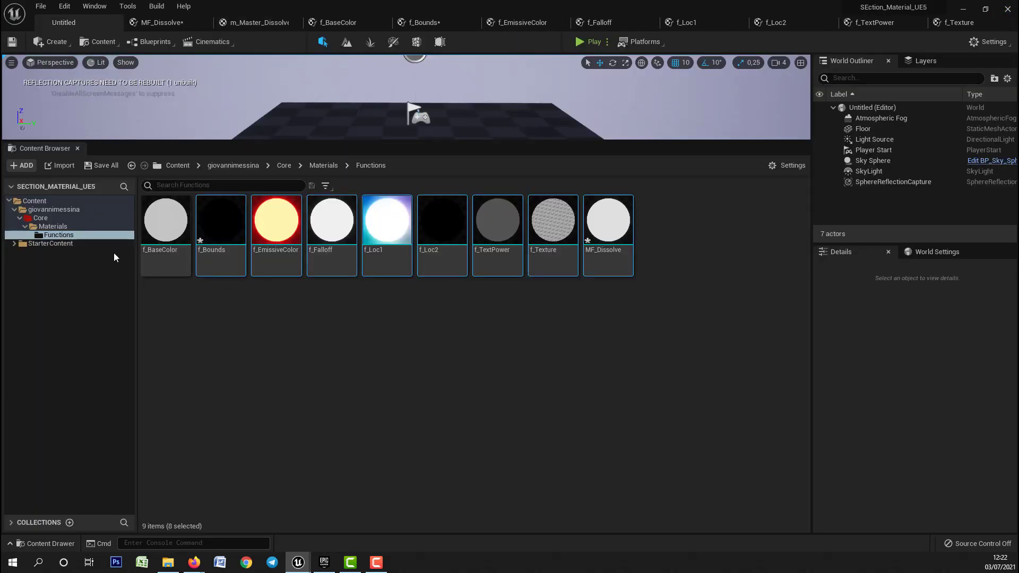
Step: Browse to the Materials/Functions folder and bring up the m_Master_Dissolve material graph
left_click(53, 226)
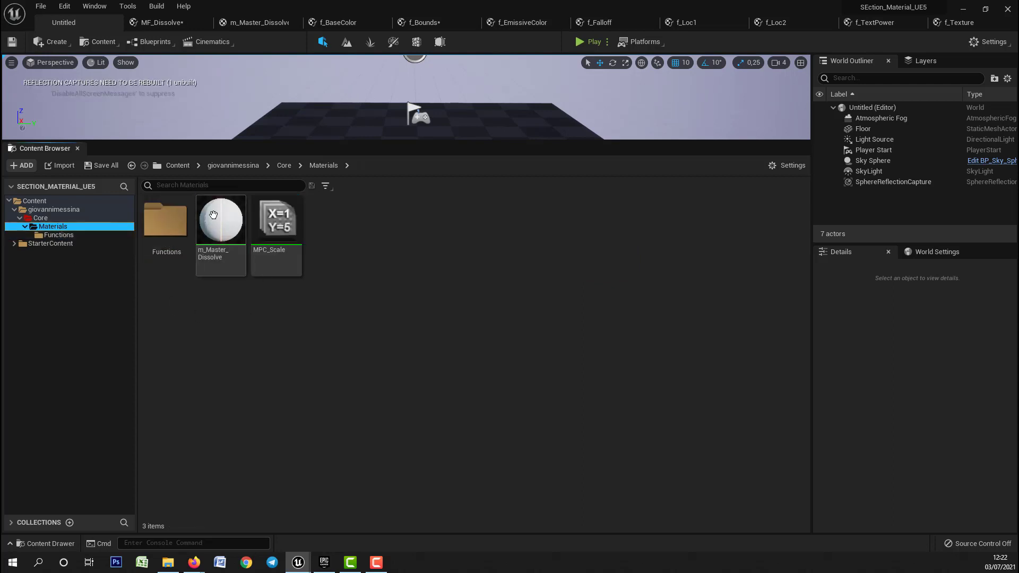
left_click(57, 235)
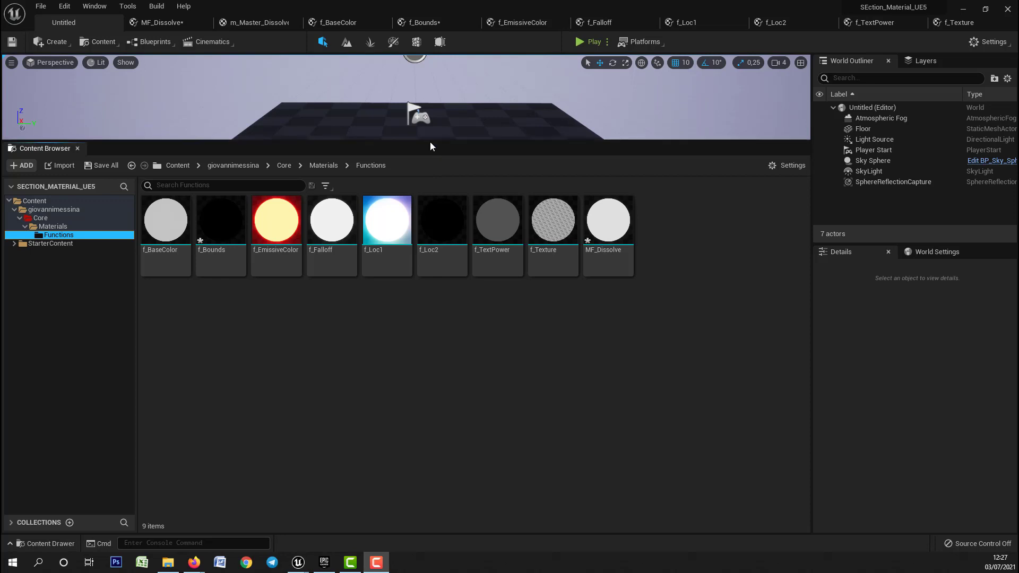
left_click_drag(430, 142, 430, 319)
left_click(256, 24)
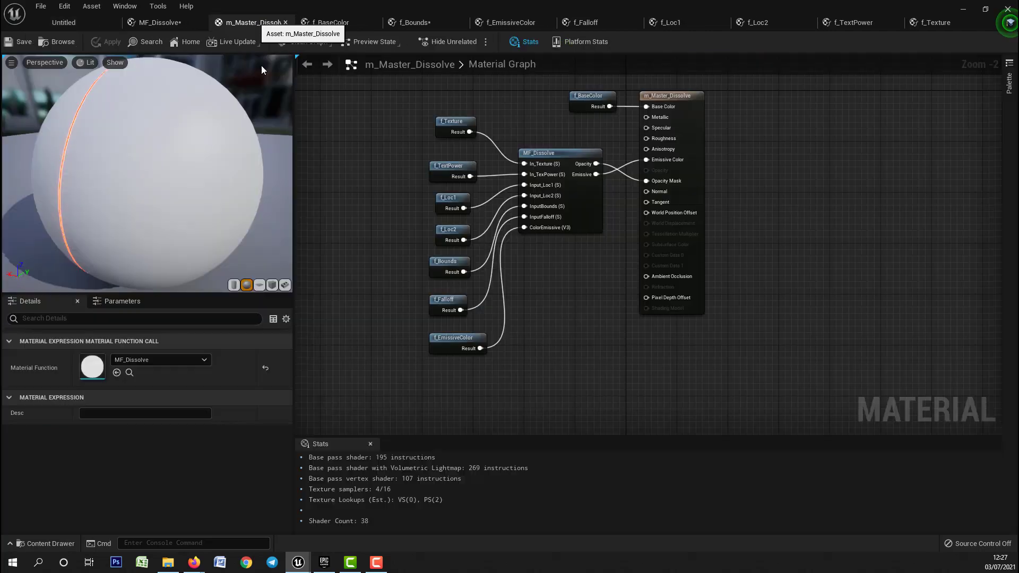
Step: Align the seven input function nodes left and distribute them vertically
left_click_drag(430, 159, 473, 406)
right_click(466, 249)
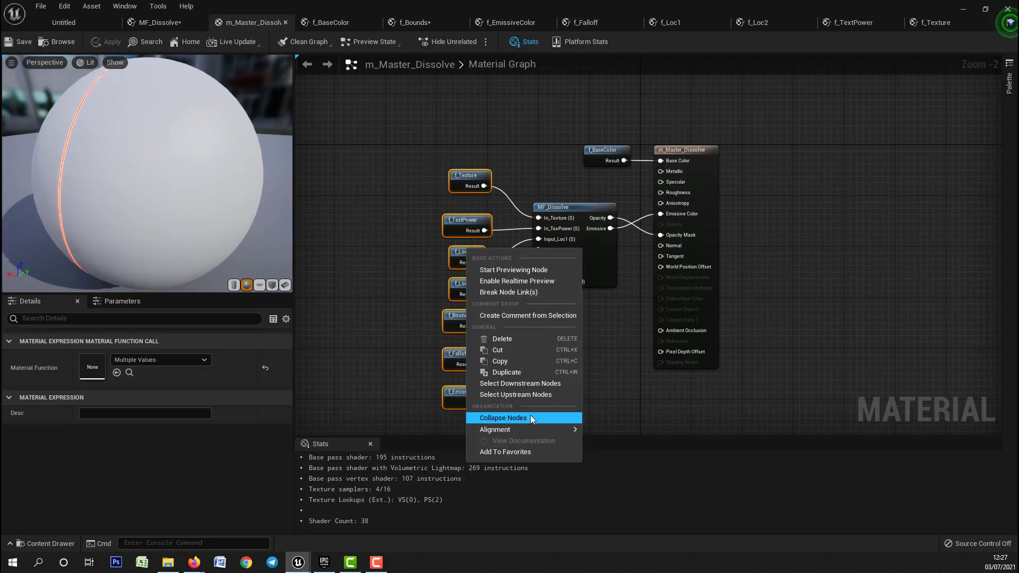
mouse_move(530, 428)
left_click(633, 470)
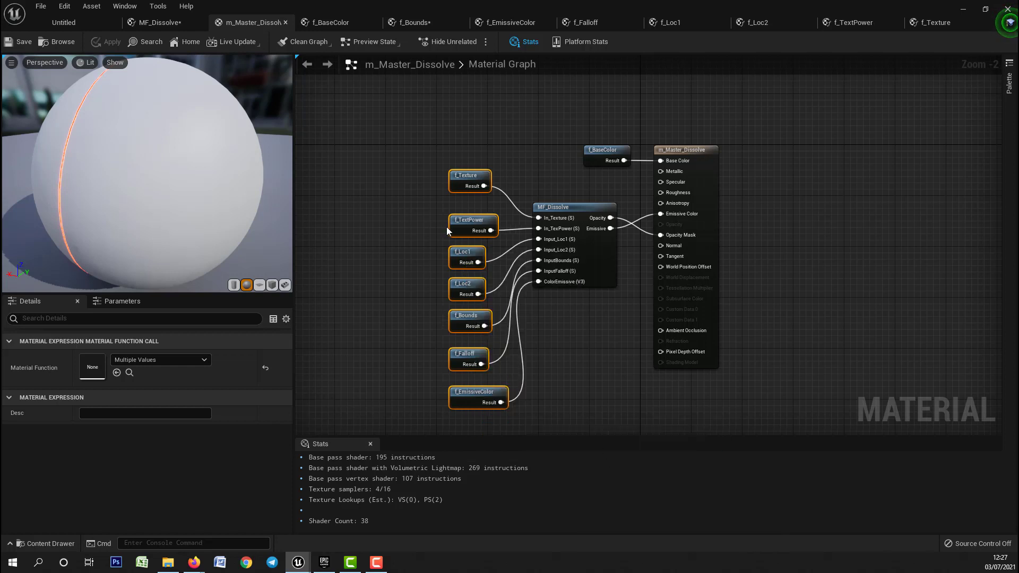
right_click(469, 179)
mouse_move(525, 358)
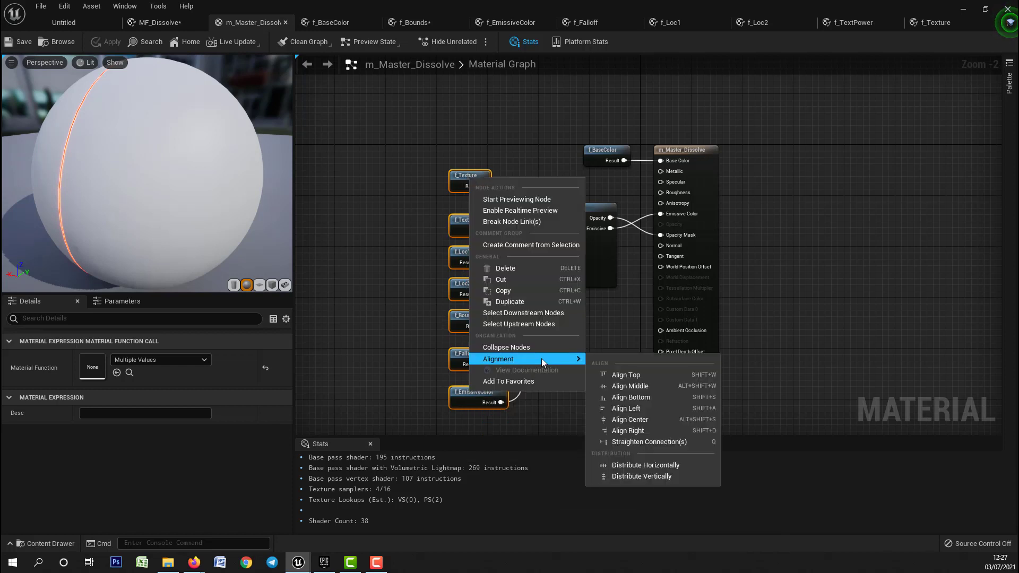
left_click(643, 477)
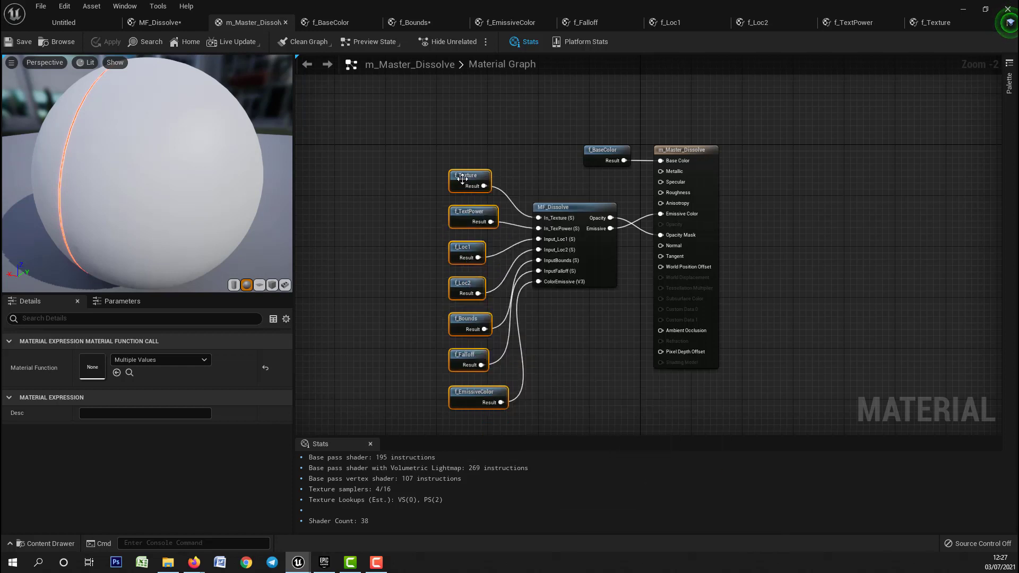
Step: Nudge the node column and f_BaseColor into place, save m_Master_Dissolve, and return to the level
left_click_drag(461, 157, 463, 141)
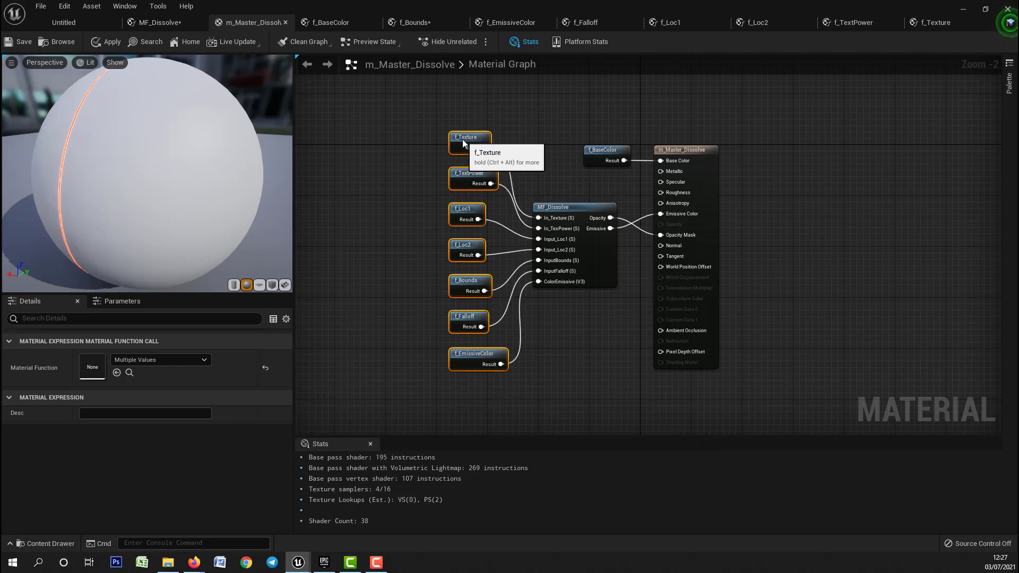
scroll(530, 196, "up", 2)
left_click_drag(523, 197, 454, 199)
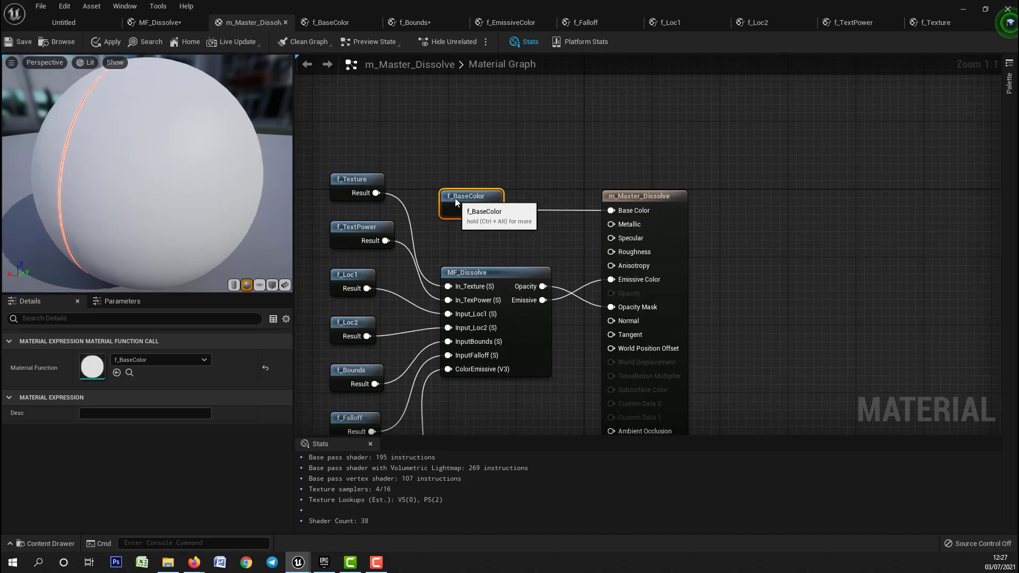
scroll(570, 258, "down", 2)
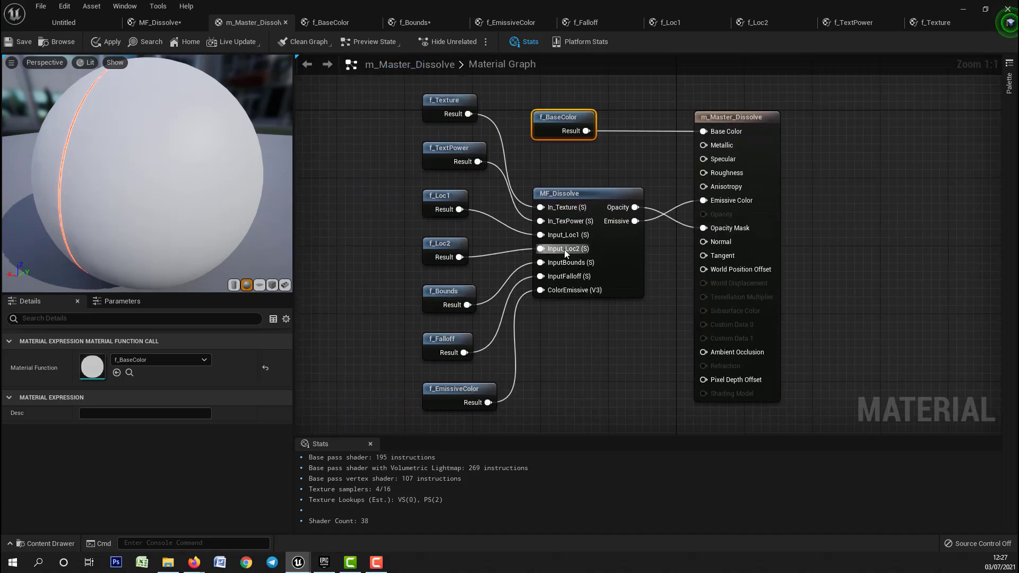
right_click_drag(570, 258, 496, 248)
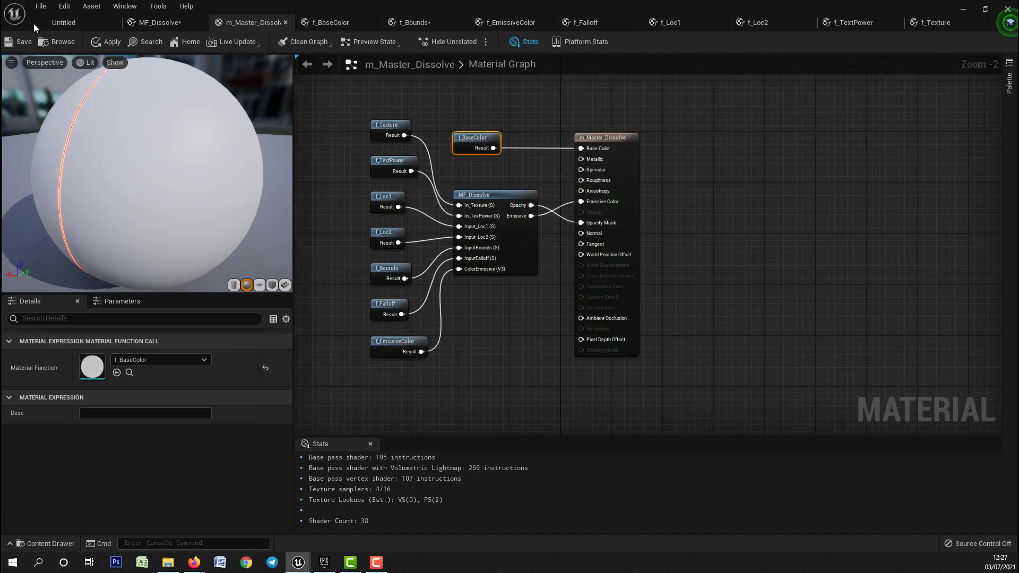
left_click(15, 46)
right_click_drag(492, 345, 568, 350)
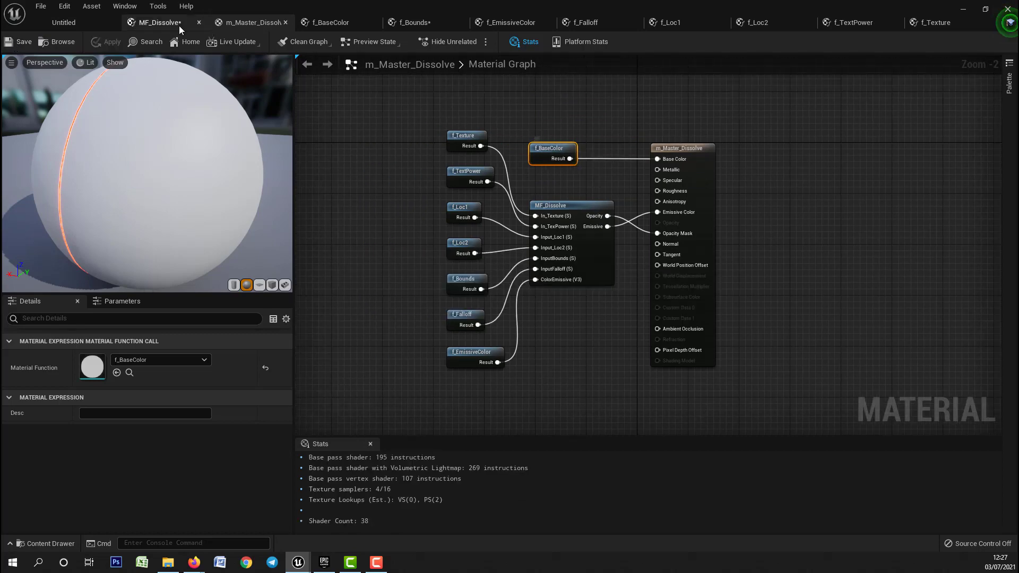
left_click(68, 22)
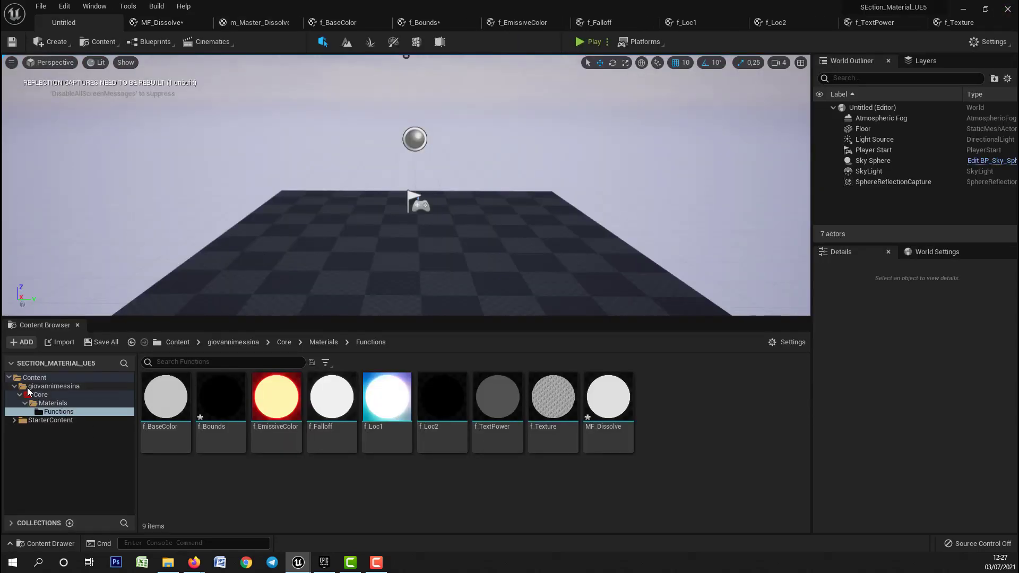
Step: Create a new folder named Blueprints inside the Core folder
left_click(41, 395)
right_click(45, 395)
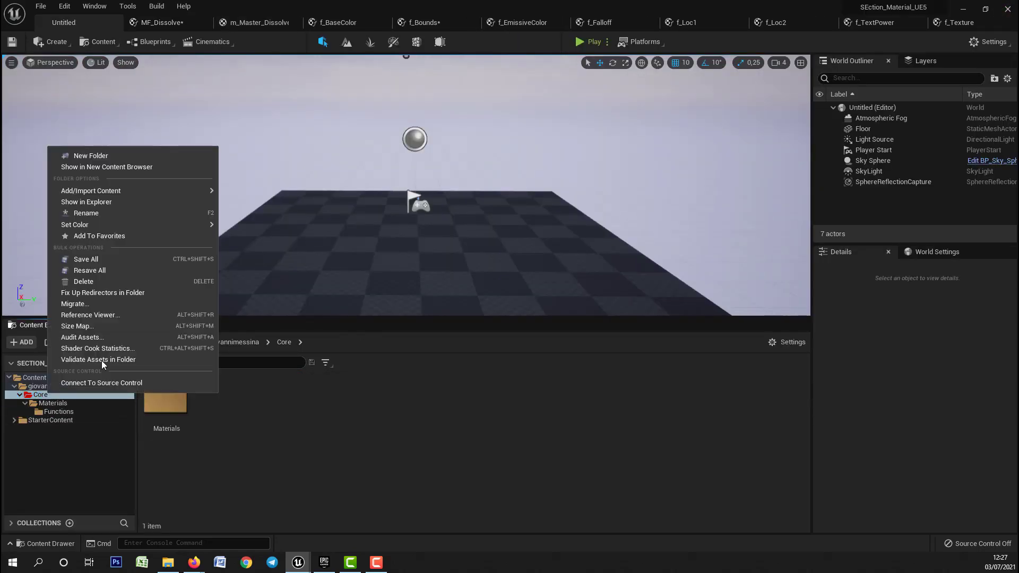
left_click(91, 159)
type("B")
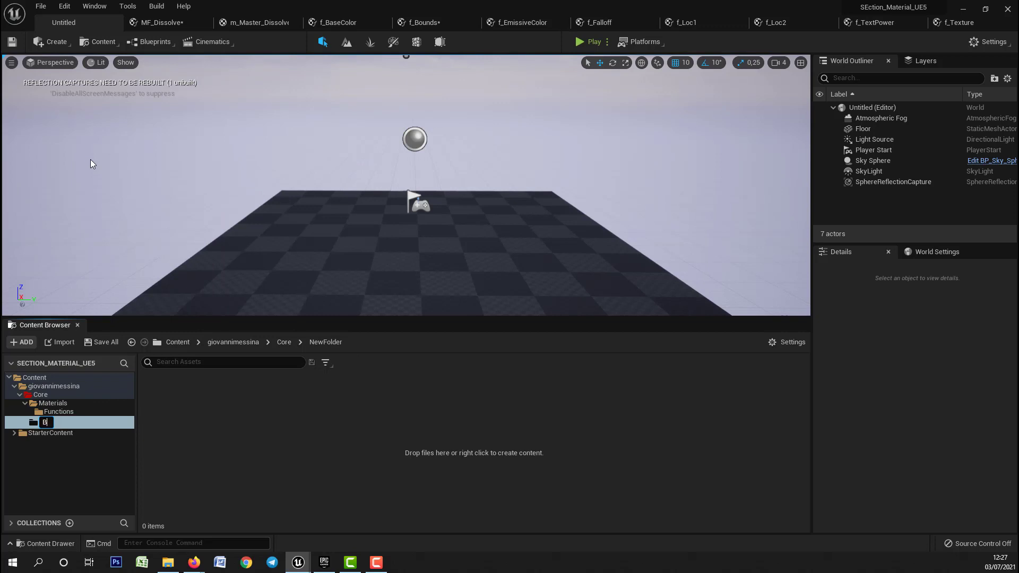
type("lueprints")
key("Return")
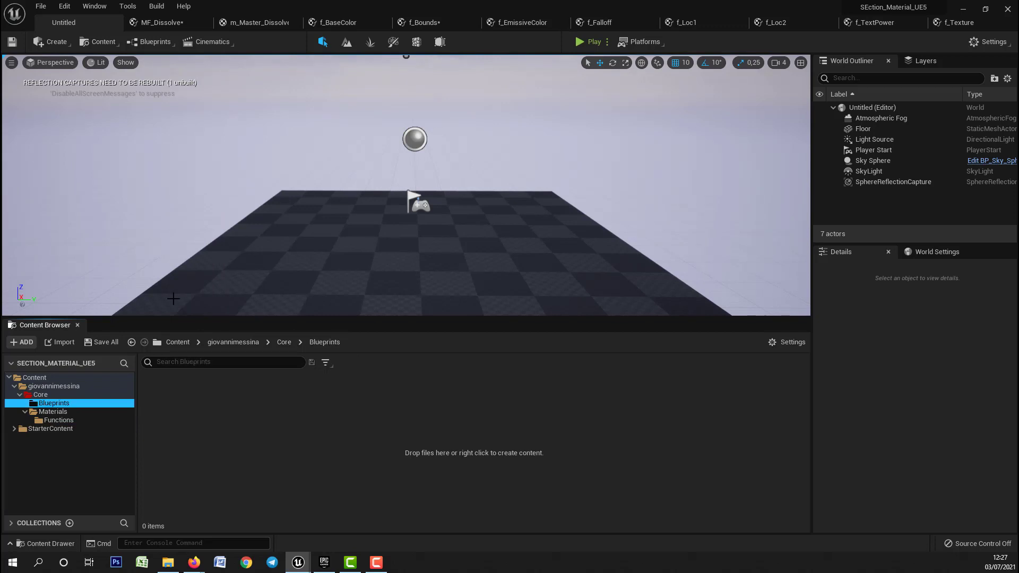
Step: Create an Actor-based Blueprint Class named BP_AssignMesh in the Blueprints folder
right_click(262, 432)
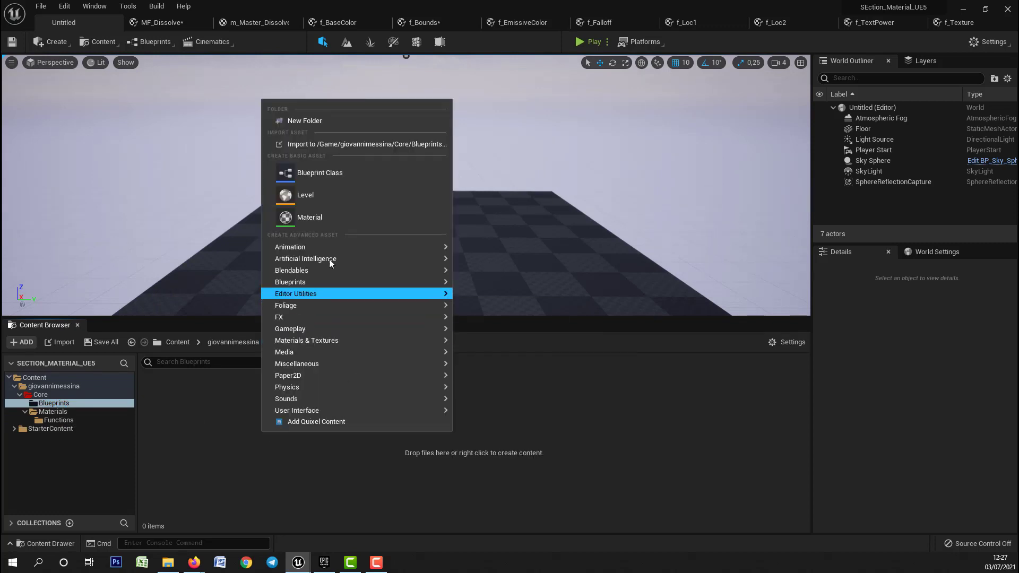
left_click(301, 173)
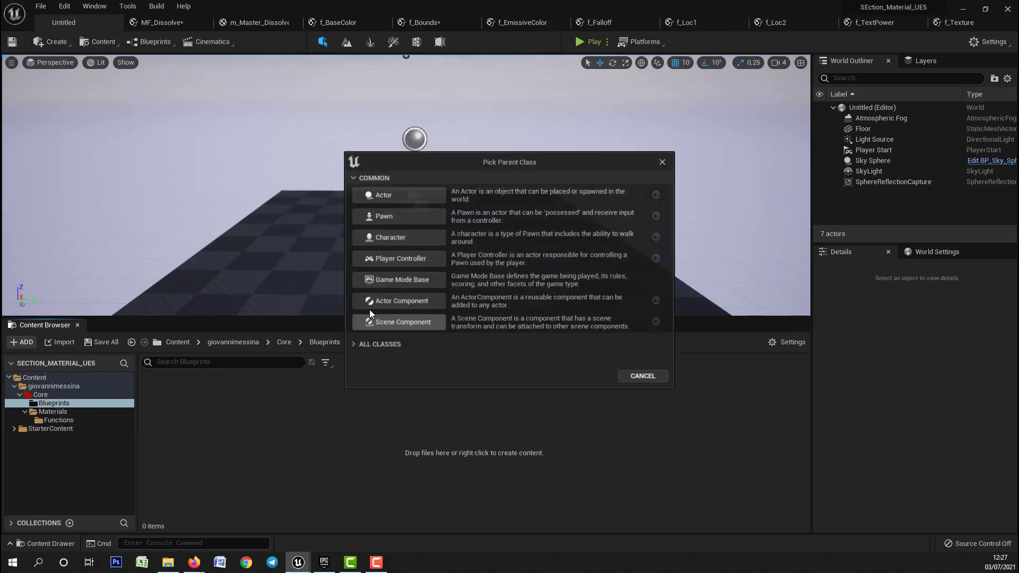
left_click(385, 194)
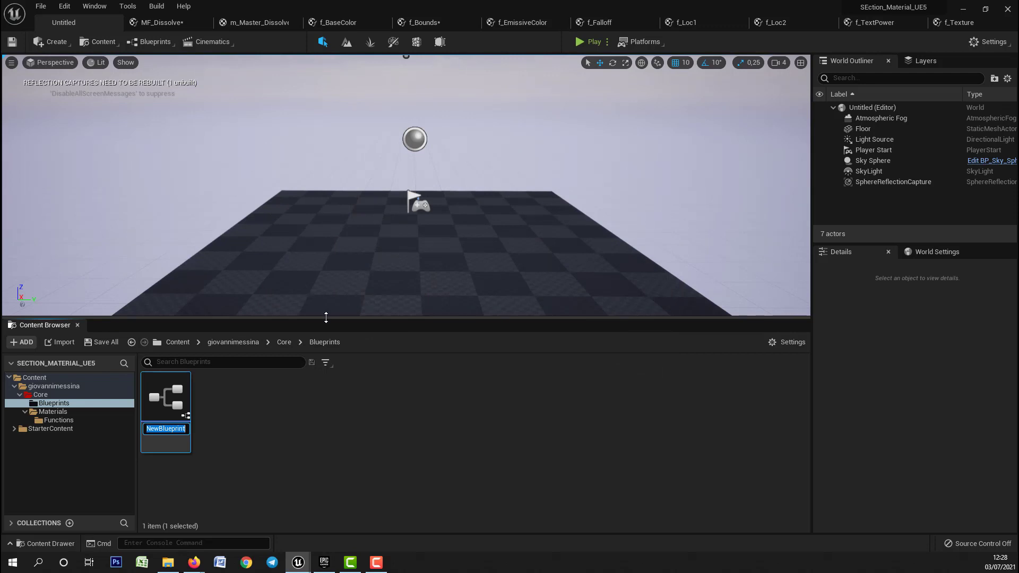
type("BP_AssignMesh")
key("Return")
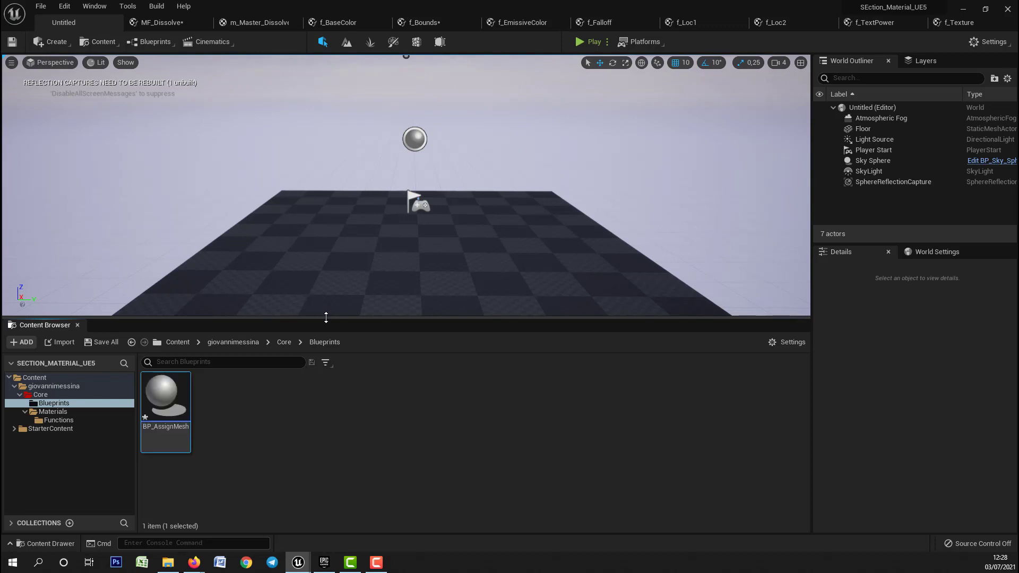
Step: Open BP_AssignMesh and add a Static Mesh component, keeping the name StaticMesh, under DefaultSceneRoot
double_click(170, 392)
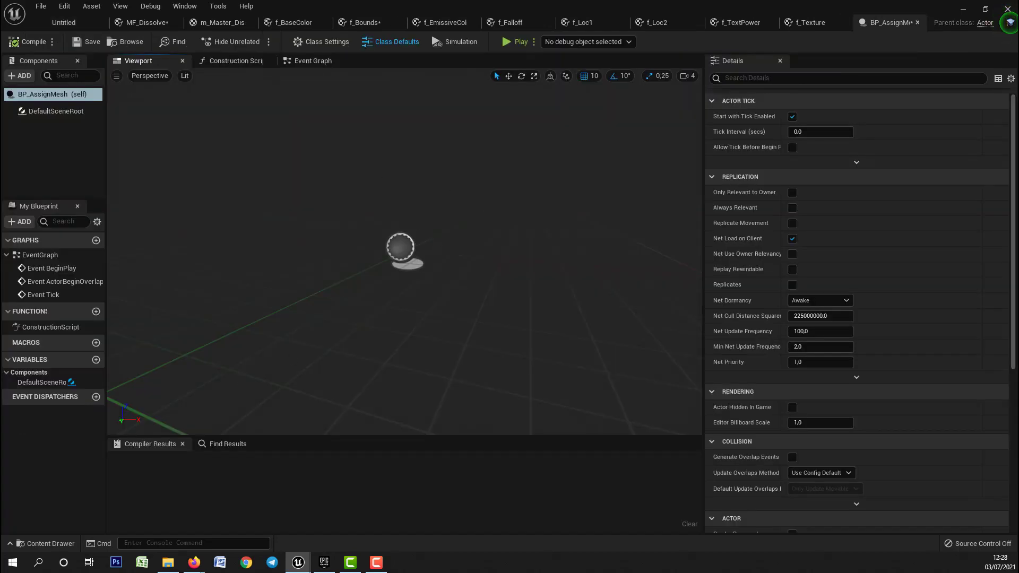
mouse_move(339, 165)
right_mouse_down()
mouse_move(312, 177)
mouse_move(311, 147)
mouse_move(346, 133)
mouse_move(339, 165)
right_mouse_up()
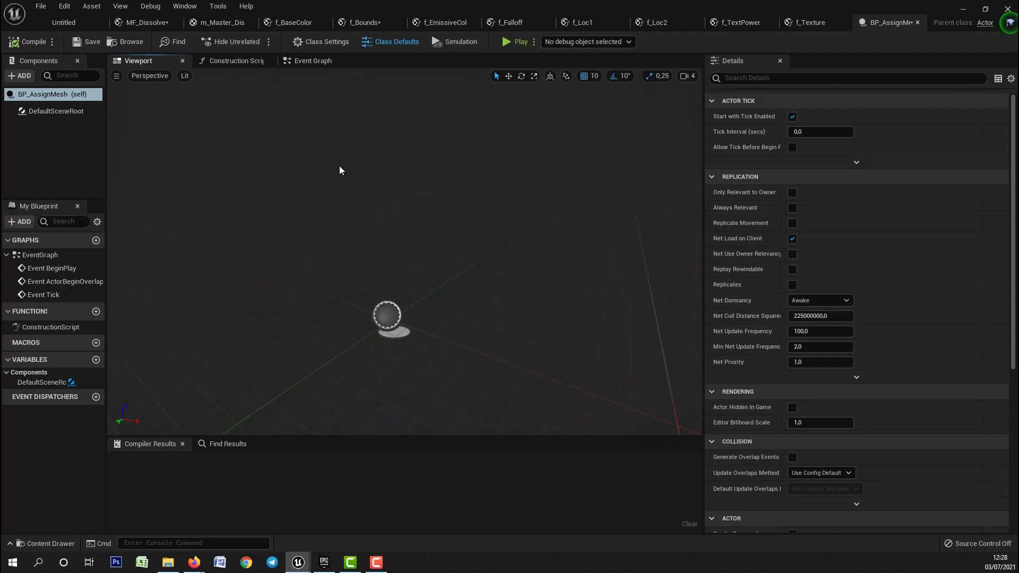
left_click(220, 61)
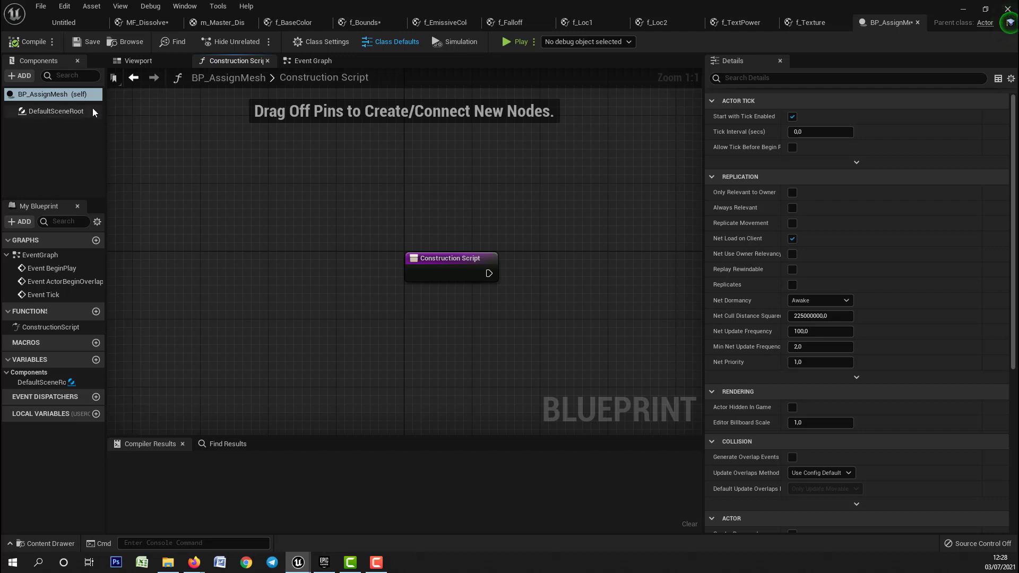
left_click(22, 76)
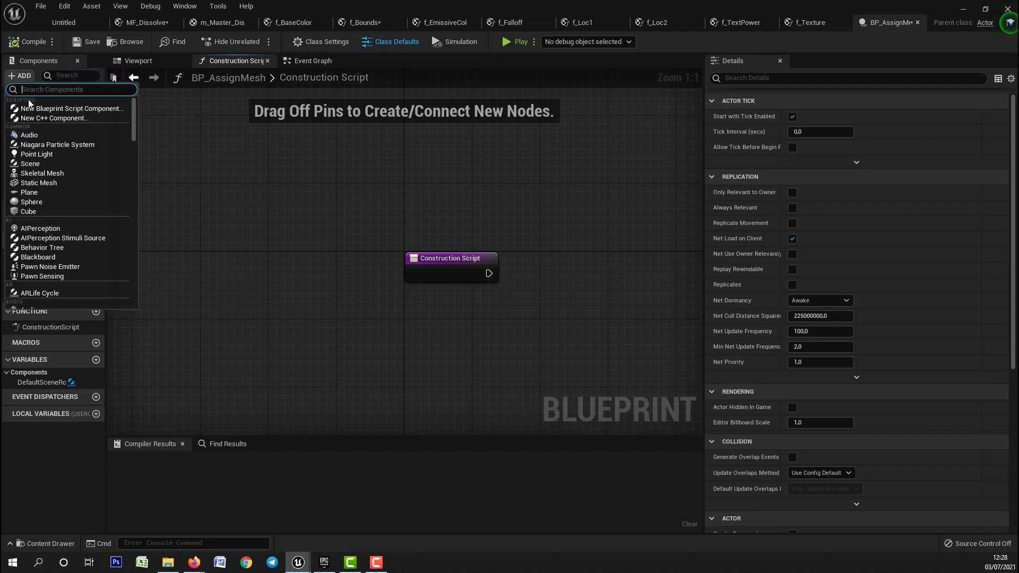
left_click(44, 182)
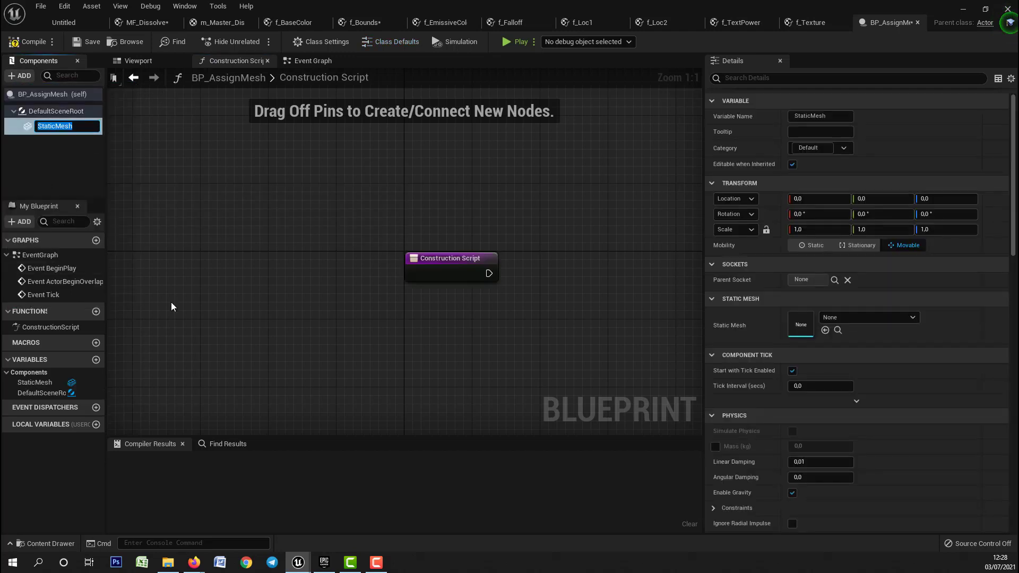
left_click(170, 307)
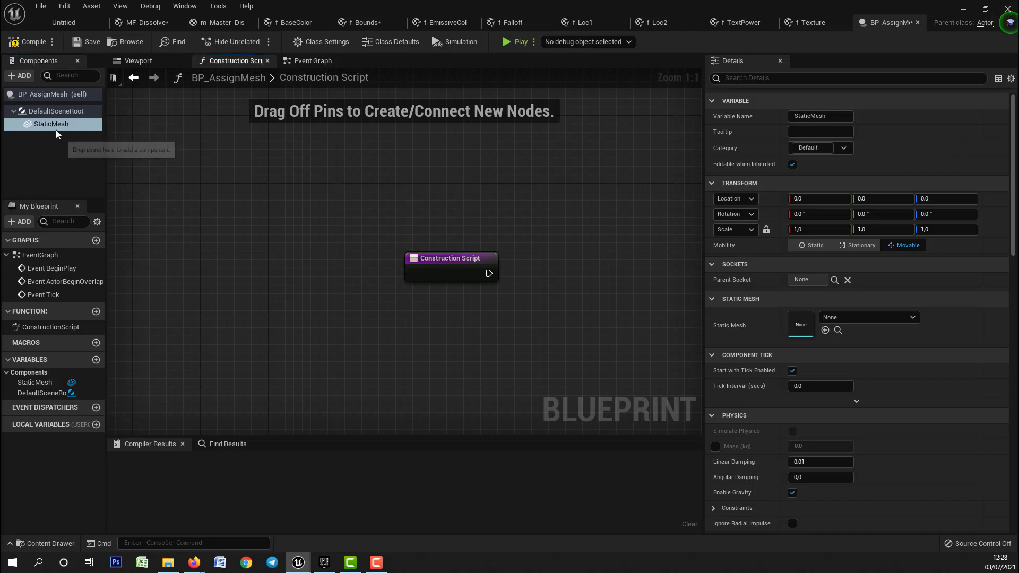
right_click_drag(453, 350, 295, 280)
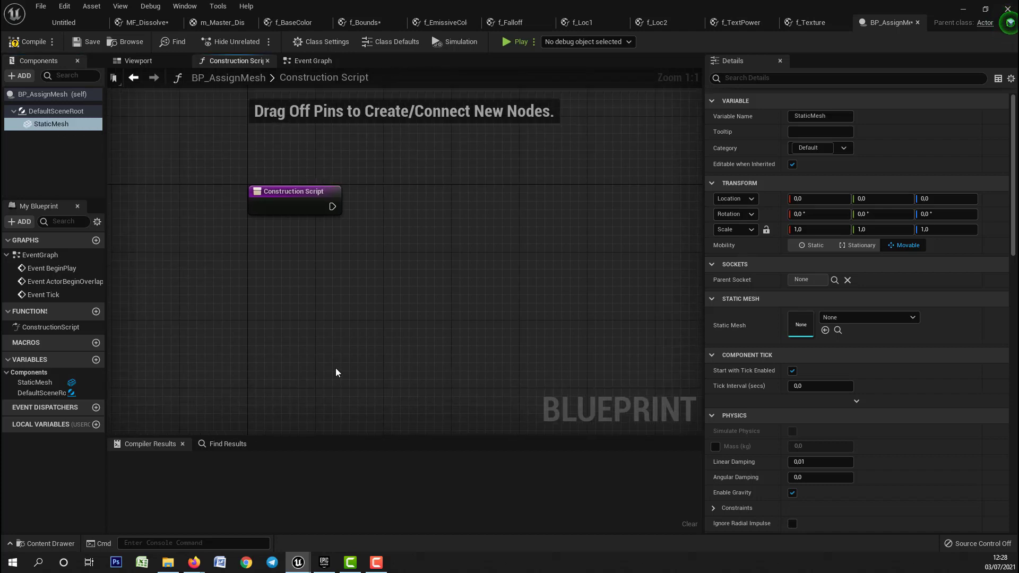
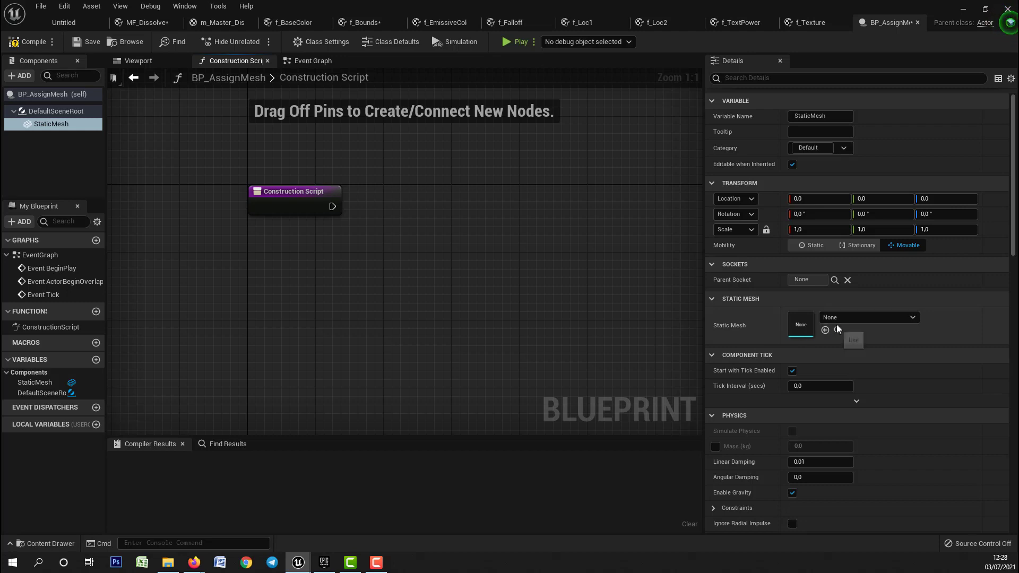
Step: Compile BP_AssignMesh with its empty construction script, then drag the StaticMesh component into the graph
left_click(23, 44)
right_click_drag(324, 259, 253, 277)
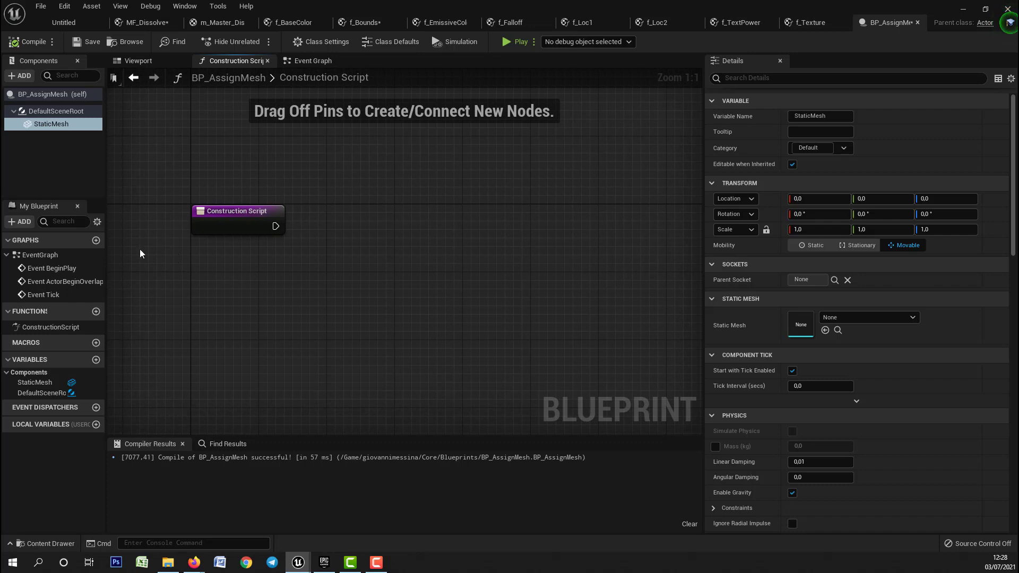
right_click_drag(289, 280, 313, 258)
left_click_drag(39, 121, 398, 198)
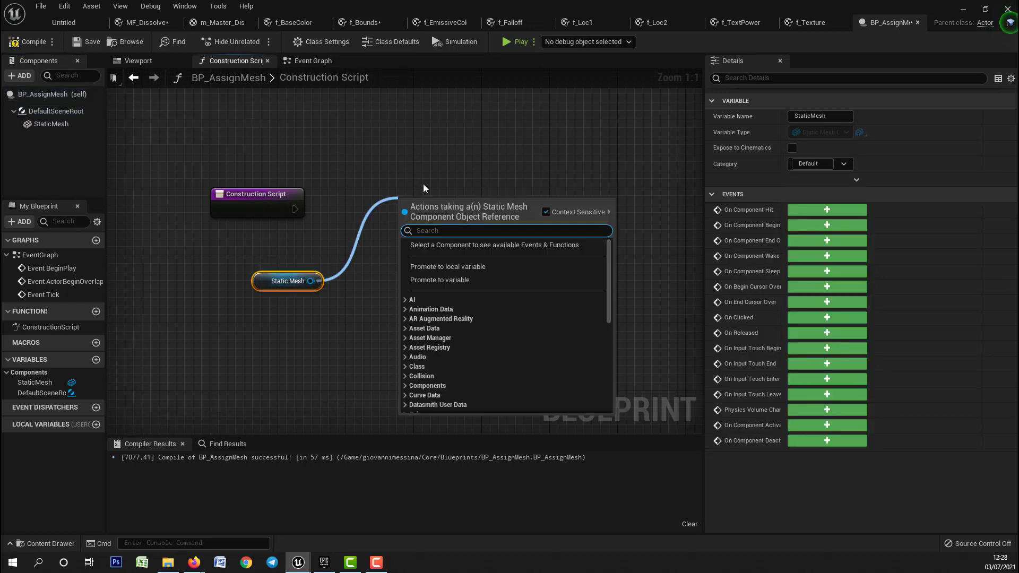
Step: Add a Set Static Mesh node on StaticMesh, wired to the Construction Script execution
type("setstatic")
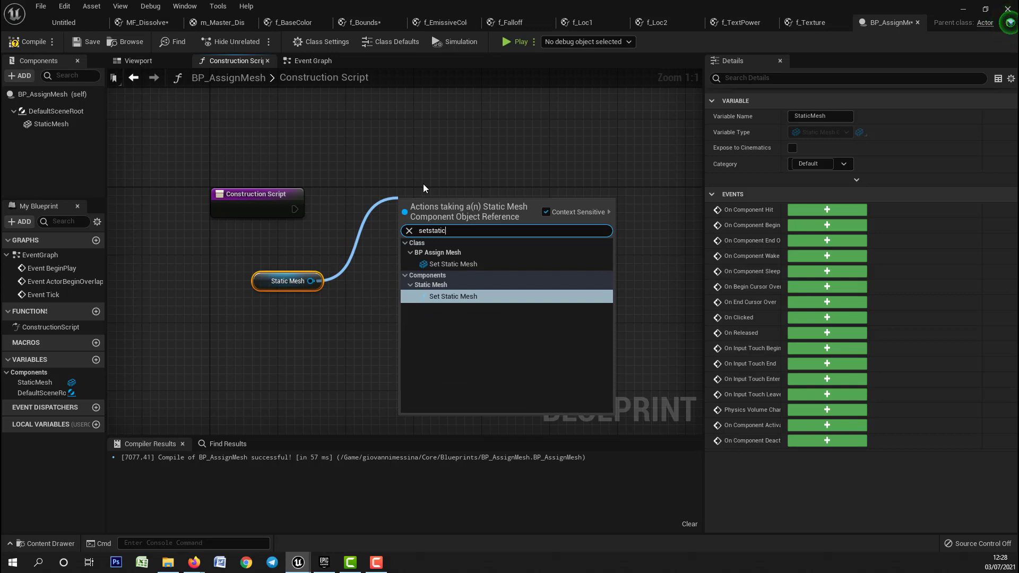
key("Return")
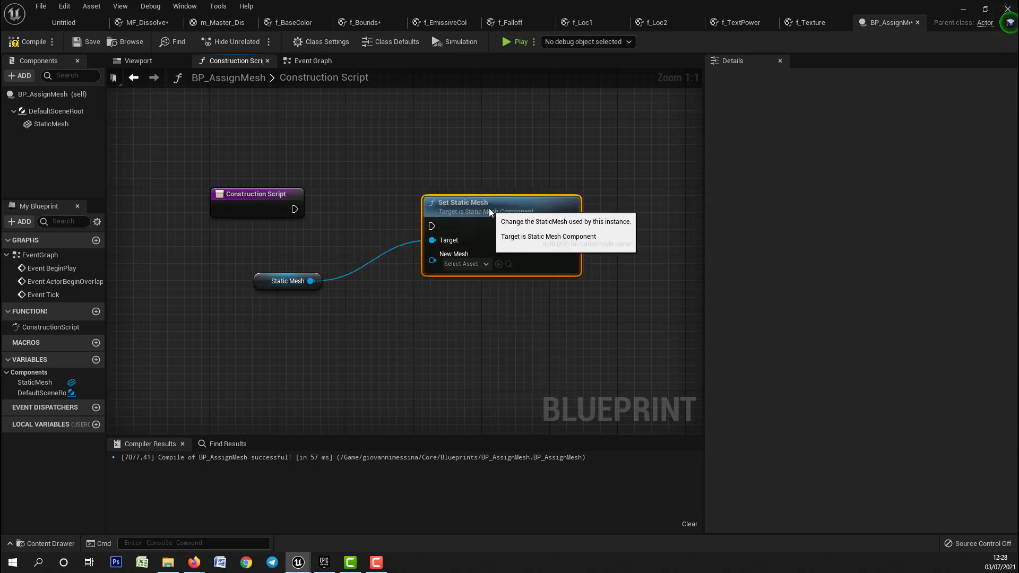
left_click_drag(295, 208, 434, 225)
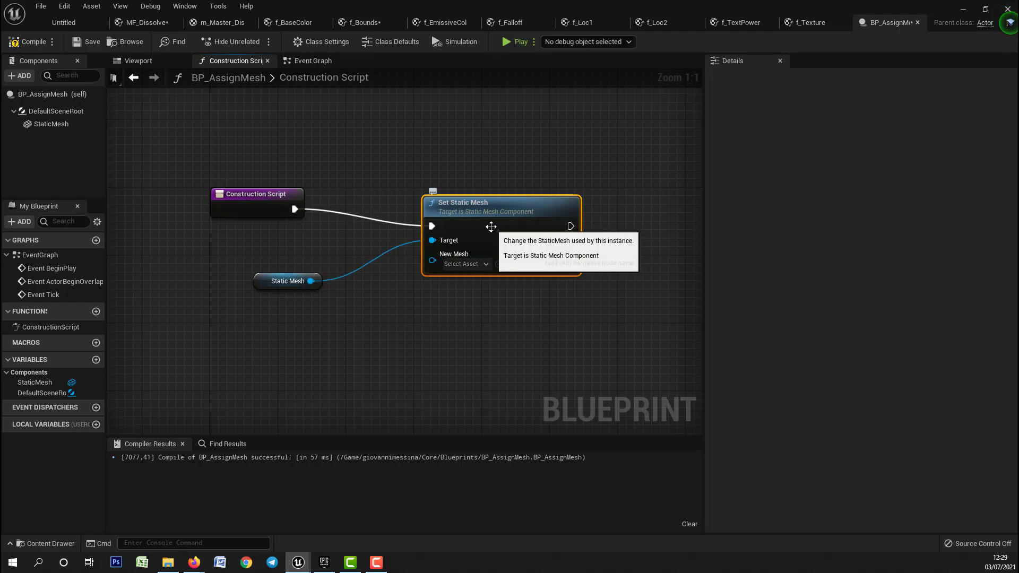
left_click_drag(484, 202, 482, 190)
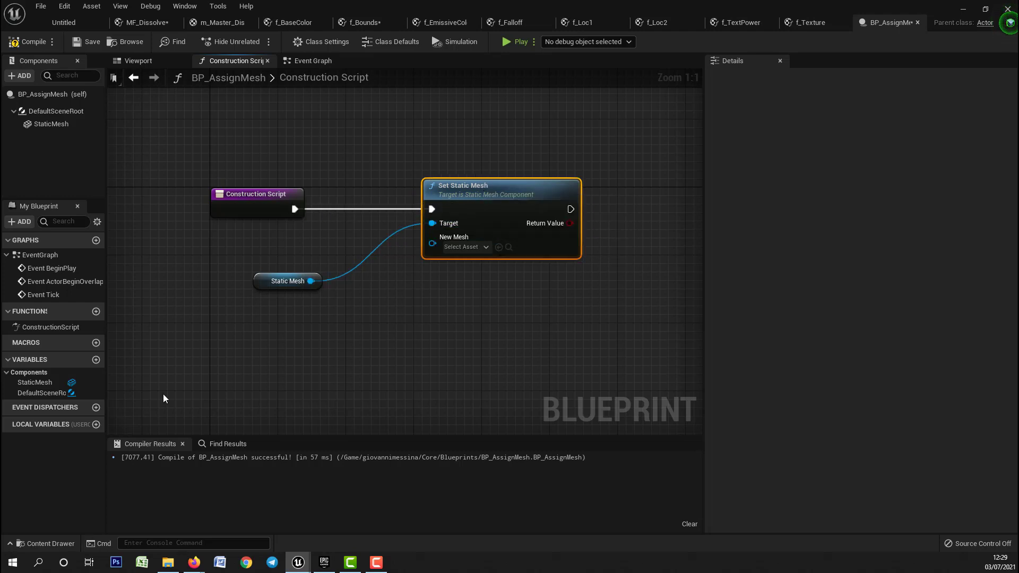
right_click_drag(144, 388, 154, 380)
Step: Create a Static Mesh variable StaticMeshChooser, instance editable and exposed on spawn, and compile
left_click(96, 360)
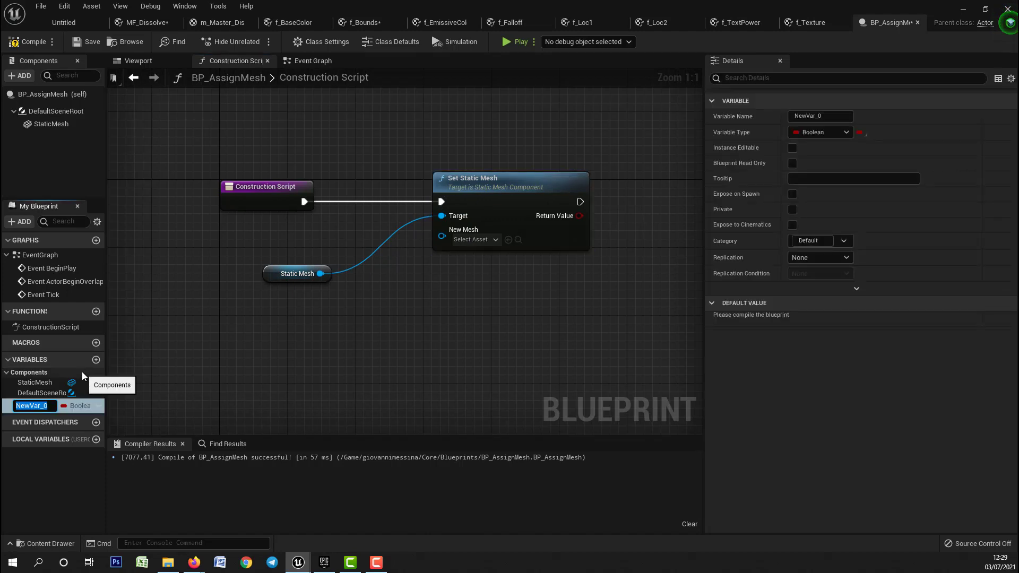
type("StaticMesh")
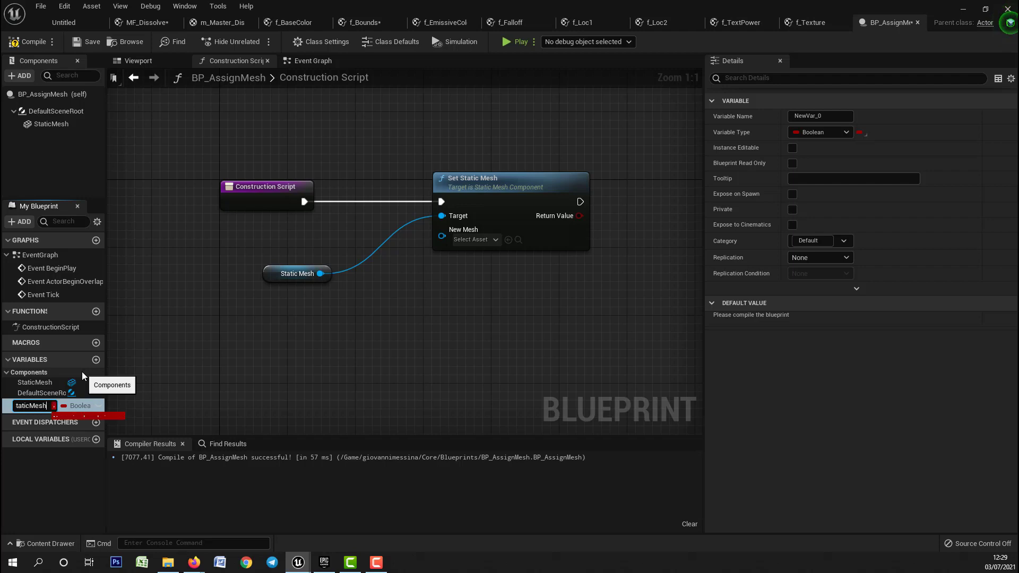
type("Chooser")
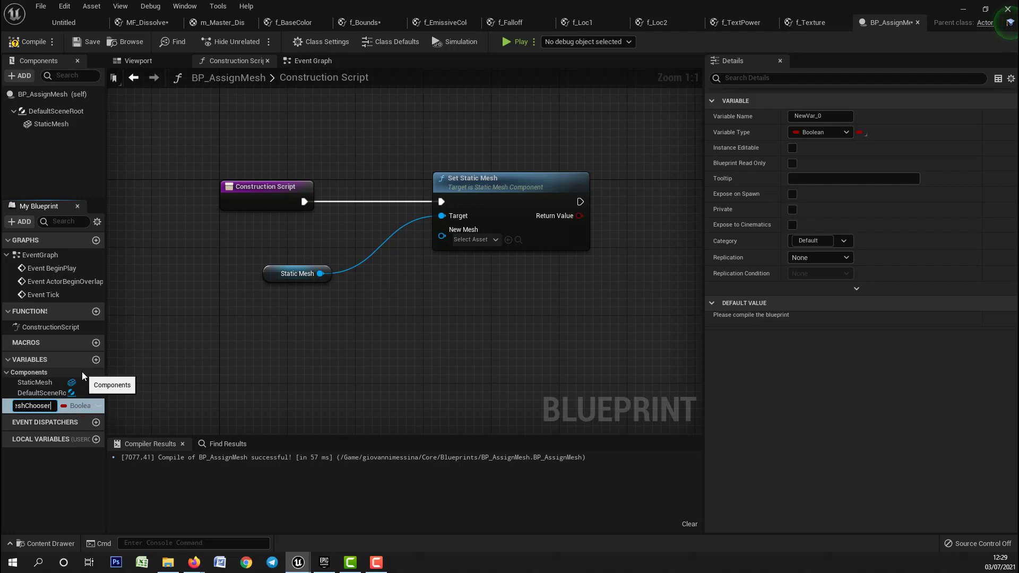
key("Return")
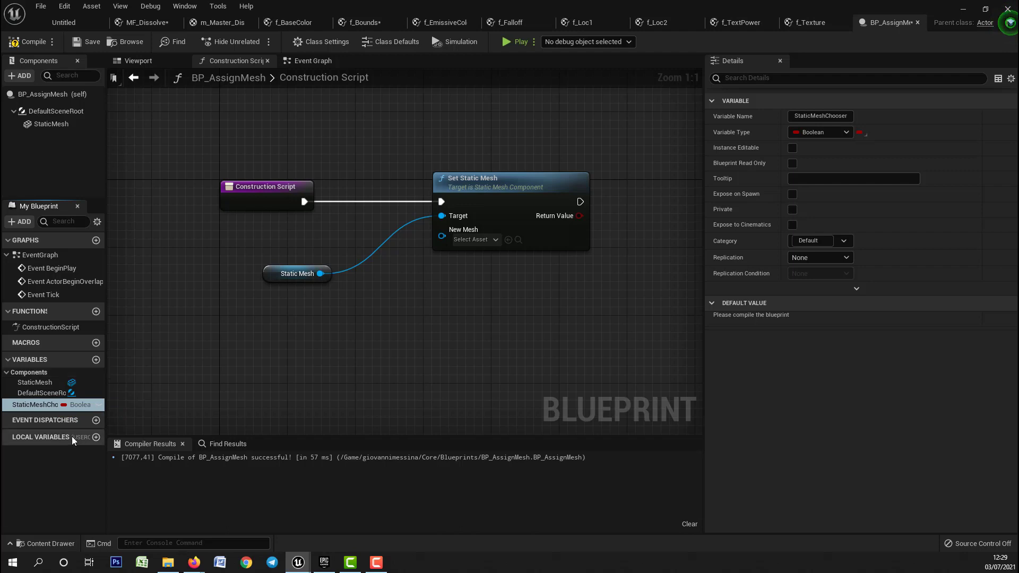
left_click(833, 133)
type("sta")
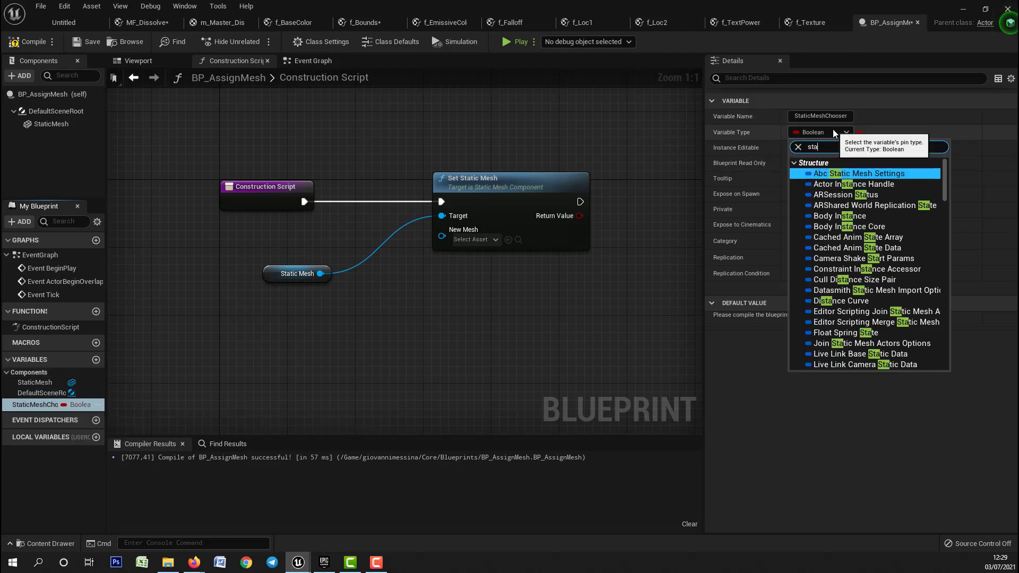
type("ticme")
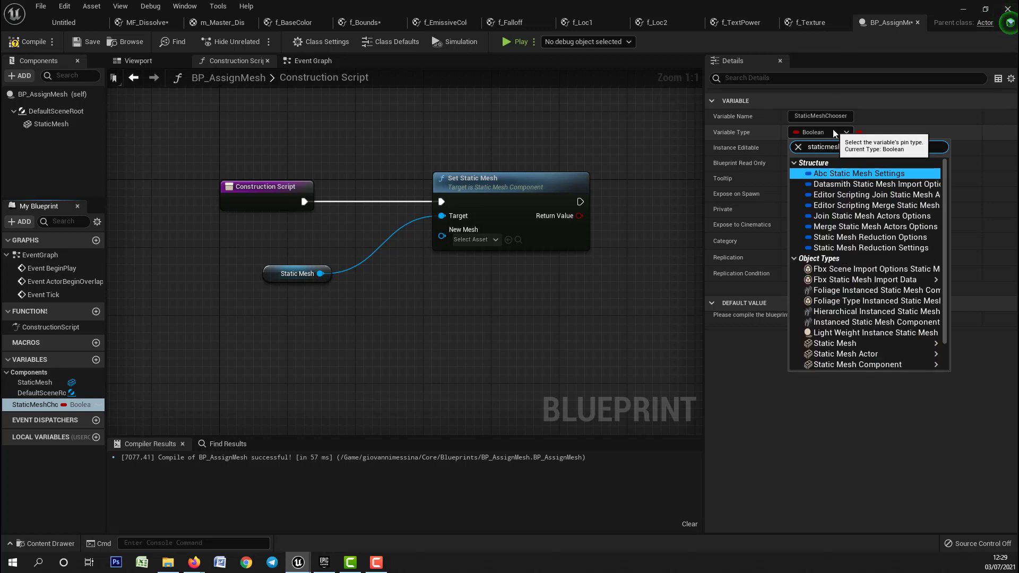
type("sh")
left_click(845, 348)
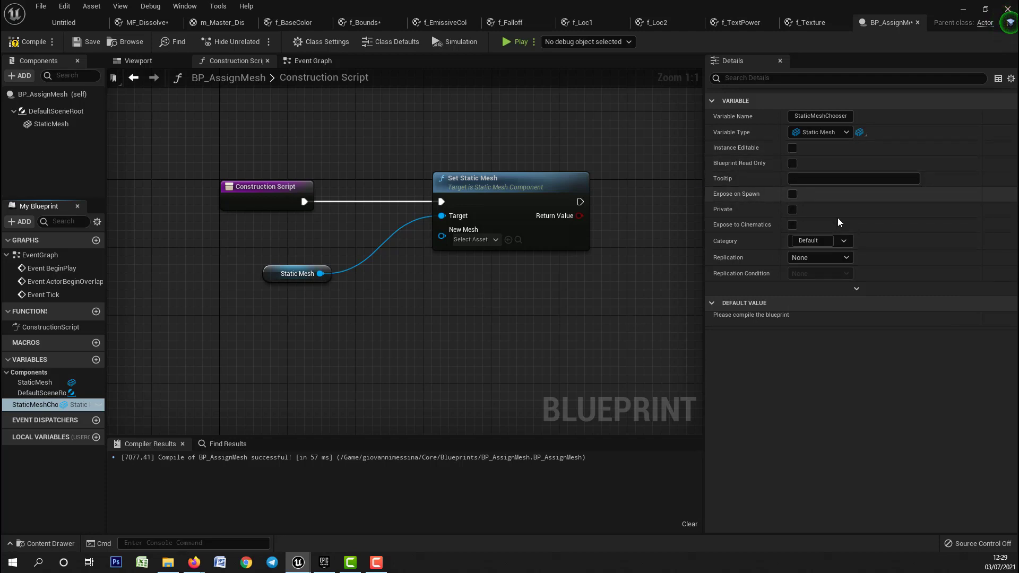
left_click(793, 195)
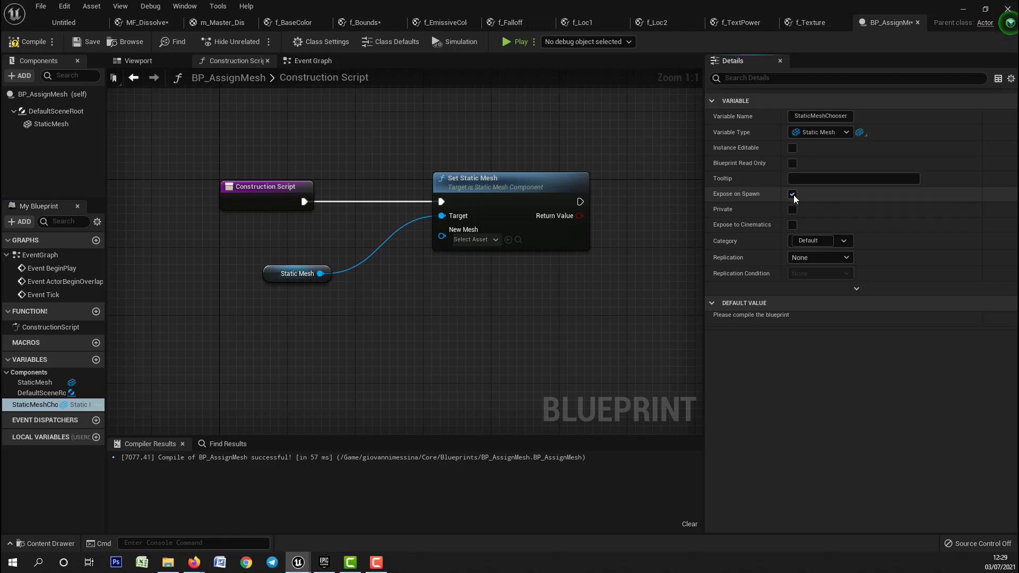
left_click(791, 149)
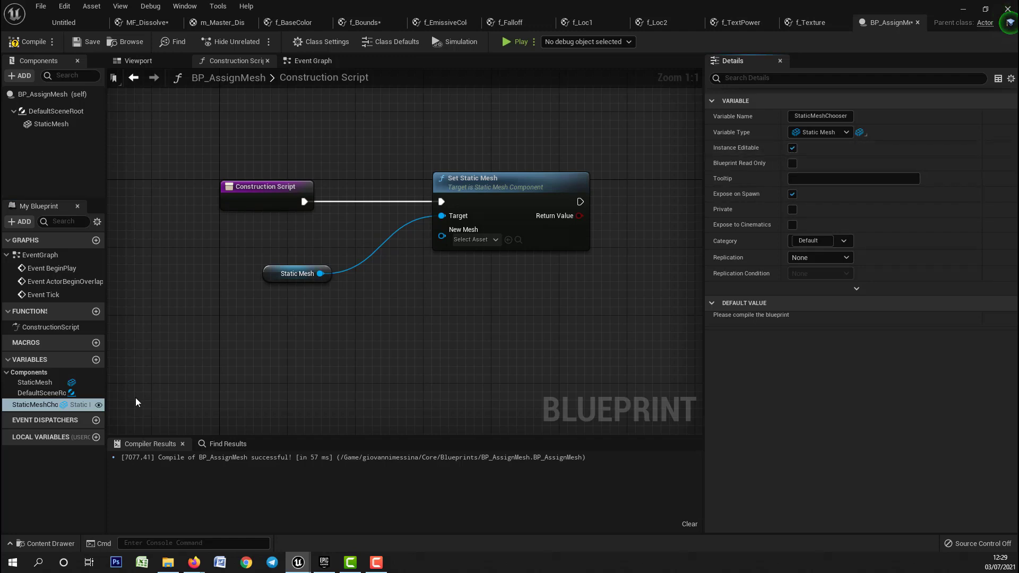
left_click_drag(105, 407, 138, 406)
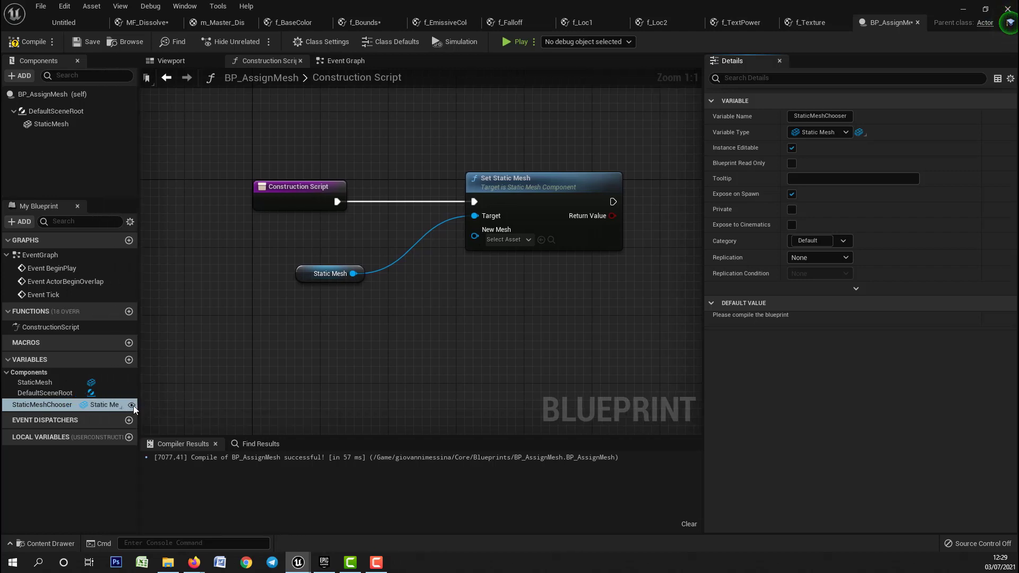
left_click(24, 44)
Step: Plug StaticMeshChooser into Set Static Mesh's New Mesh input and arrange the nodes
right_click_drag(379, 324, 374, 313)
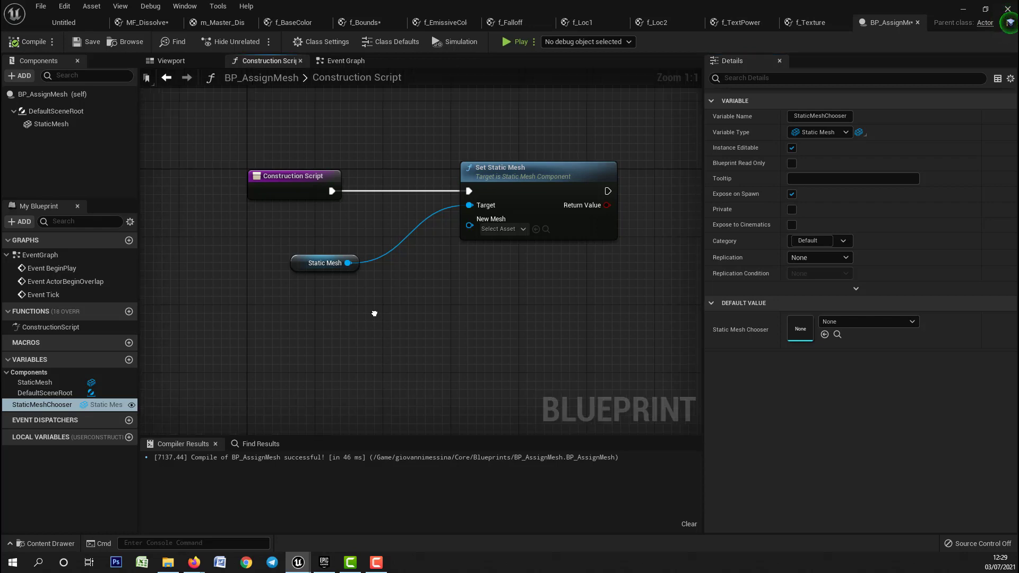
left_click_drag(296, 271, 287, 246)
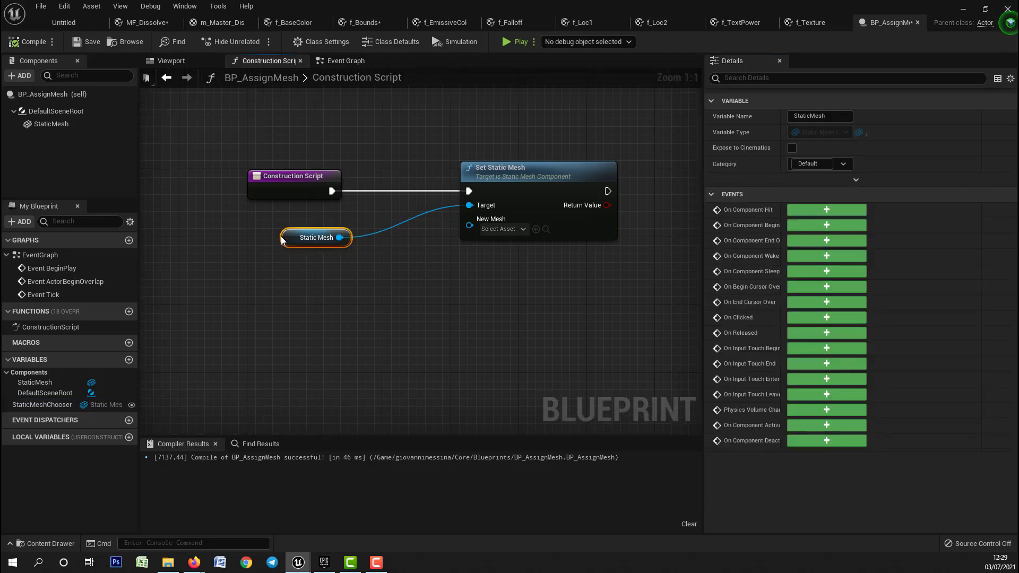
right_click_drag(434, 285, 364, 287)
left_click_drag(443, 175, 477, 176)
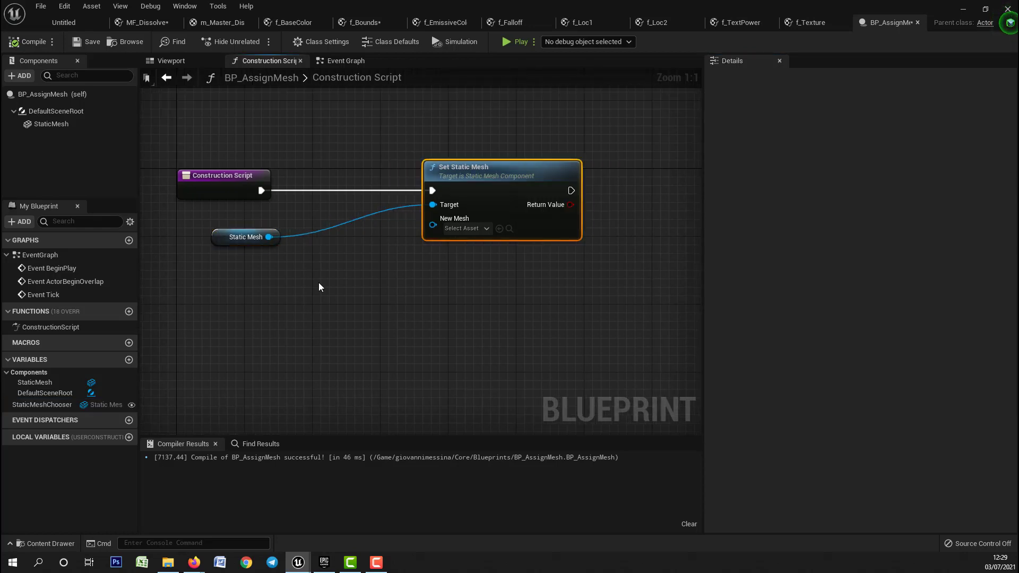
right_click_drag(318, 284, 409, 210)
scroll(428, 221, "down", 2)
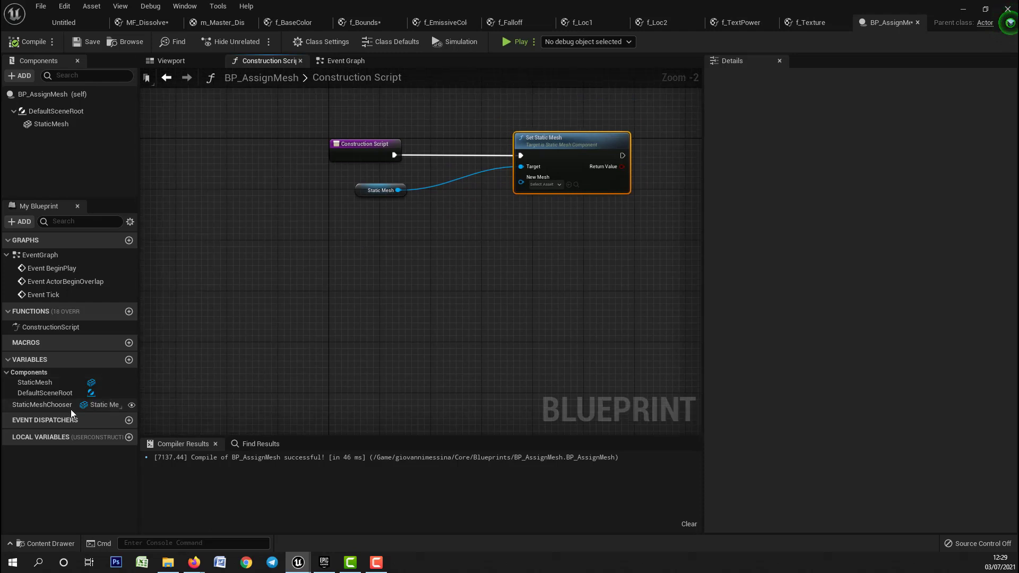
left_click_drag(73, 403, 522, 180)
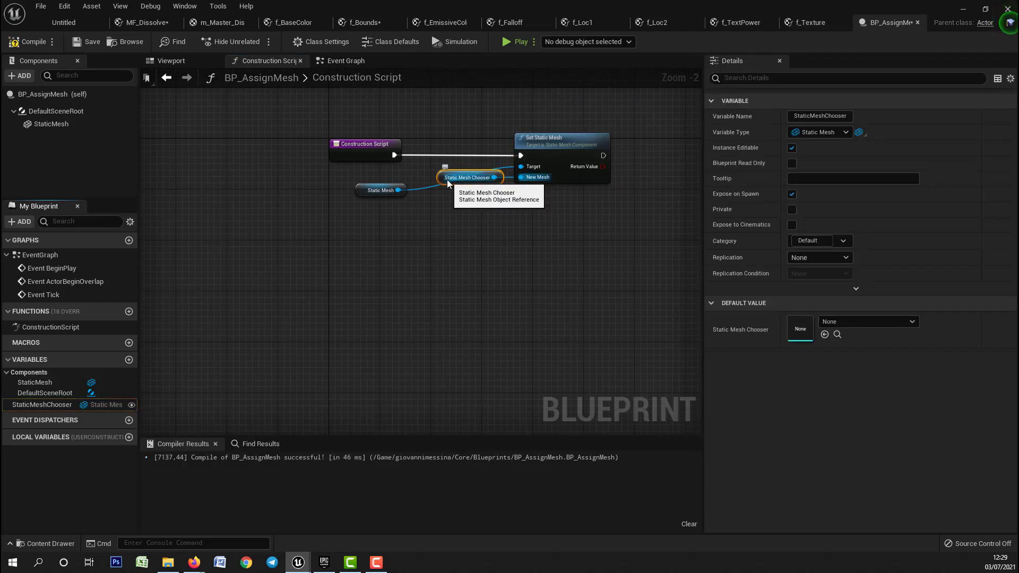
left_click_drag(444, 182, 348, 228)
scroll(412, 205, "up", 2)
left_click_drag(334, 187, 334, 196)
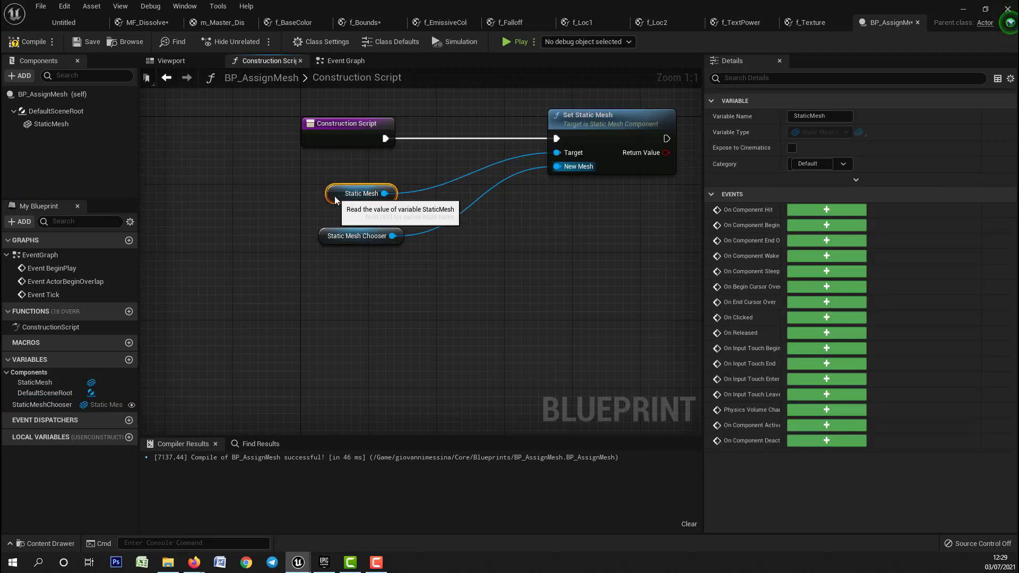
right_click_drag(548, 237, 511, 226)
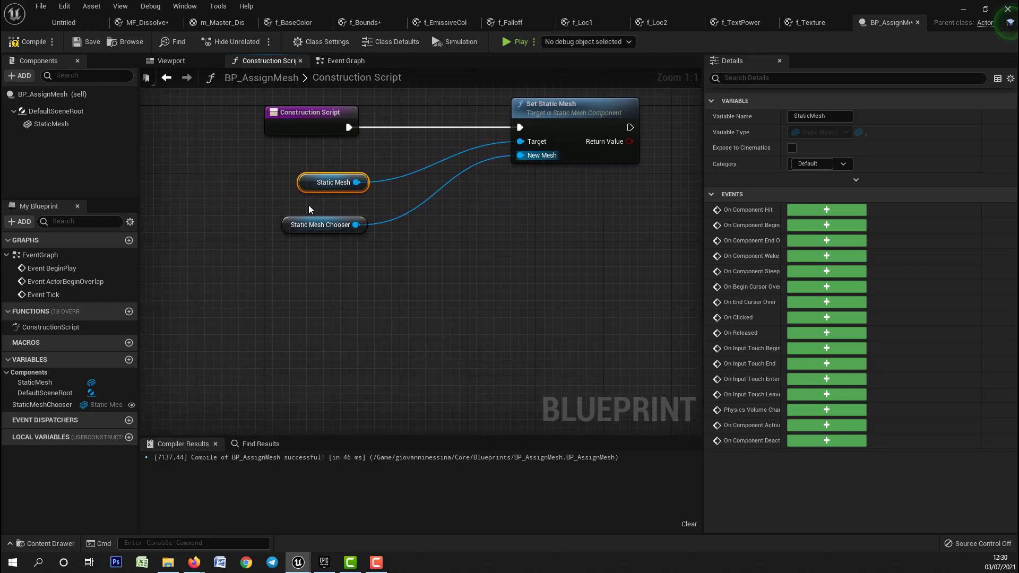
Step: Create a Boolean variable named VuoiSezionare?
left_click(128, 359)
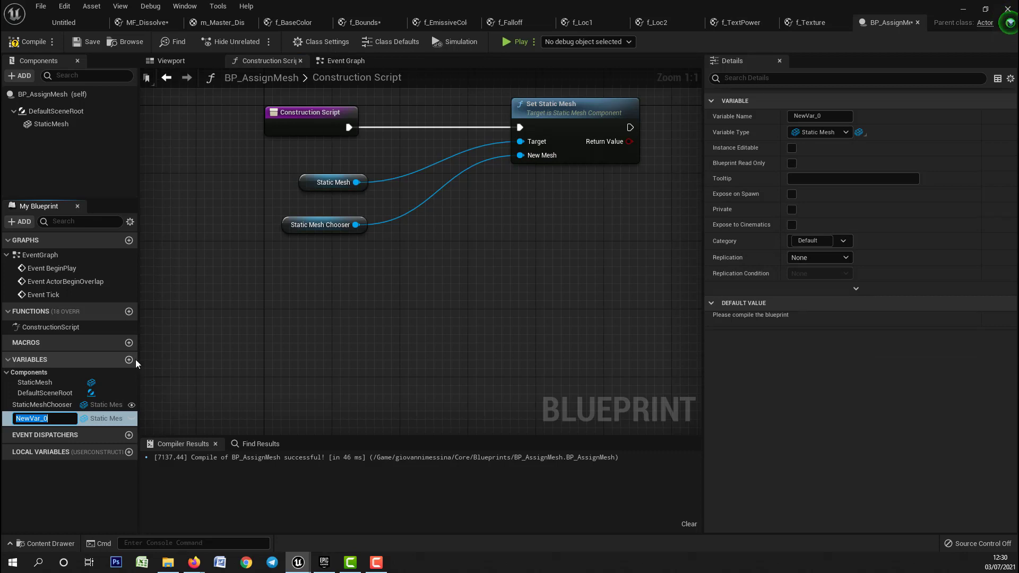
type("Vy")
key("BackSpace")
type("uoiSezionare?")
key("Return")
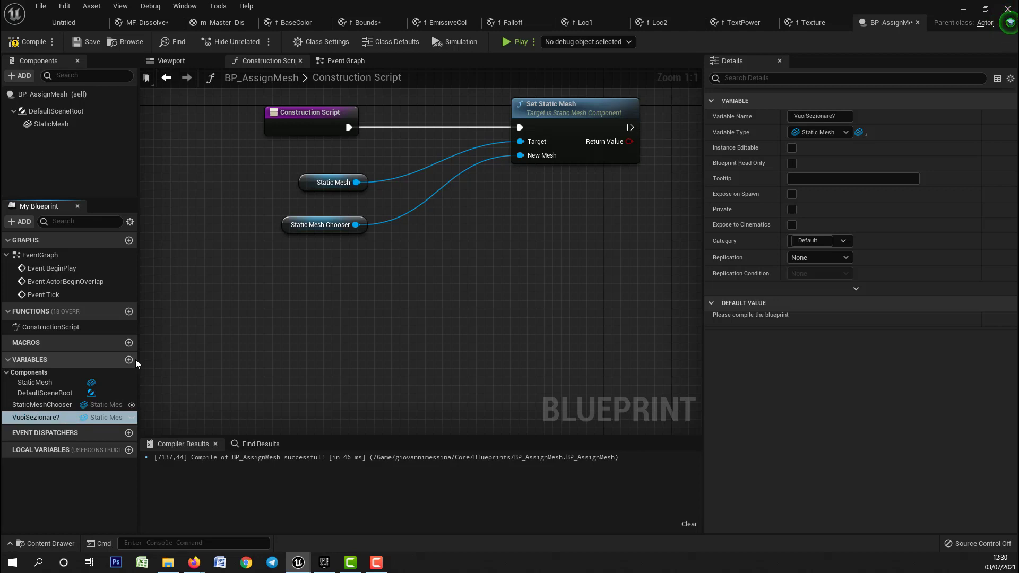
left_click(838, 132)
left_click(828, 162)
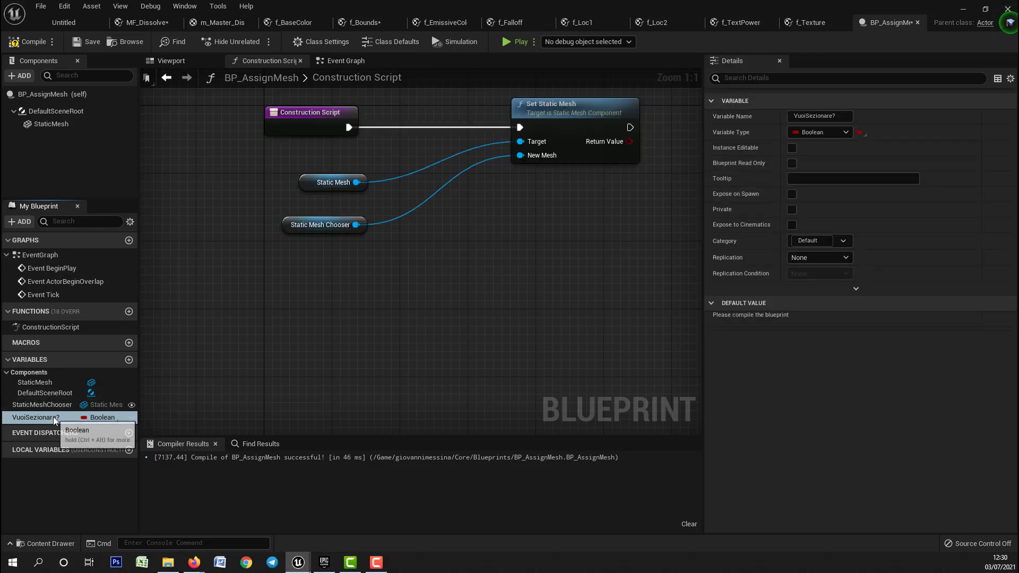
Step: Add a VuoiSezionare? getter and a Branch node, wiring the boolean into Condition
left_click_drag(53, 416, 623, 199)
left_click(651, 215)
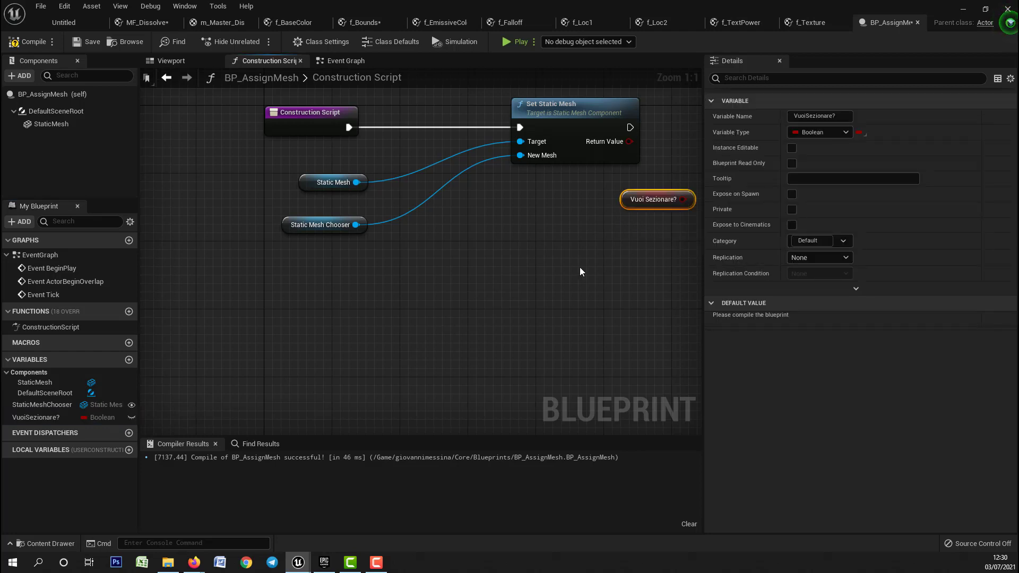
right_click_drag(597, 260, 349, 321)
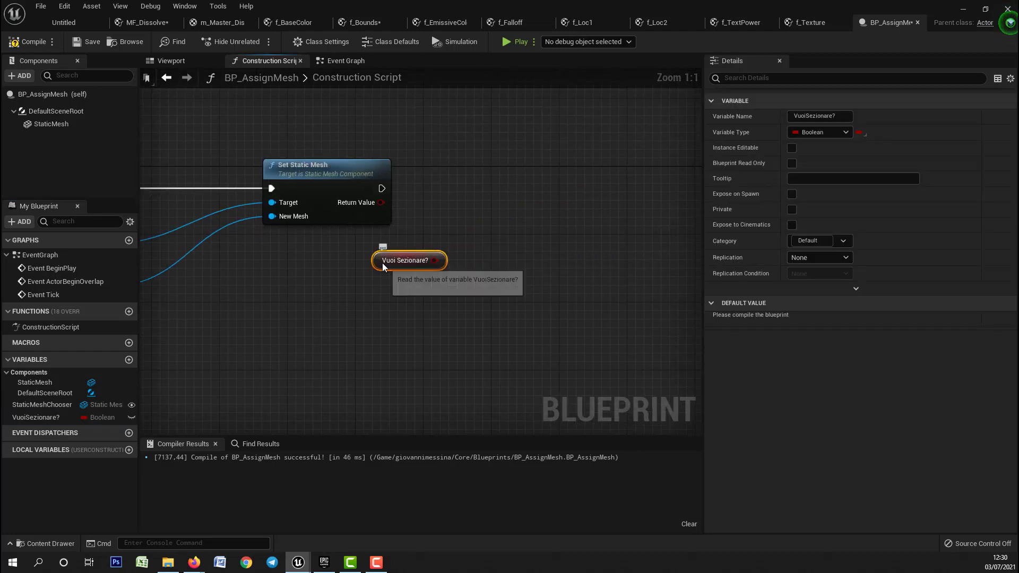
left_click_drag(389, 256, 380, 281)
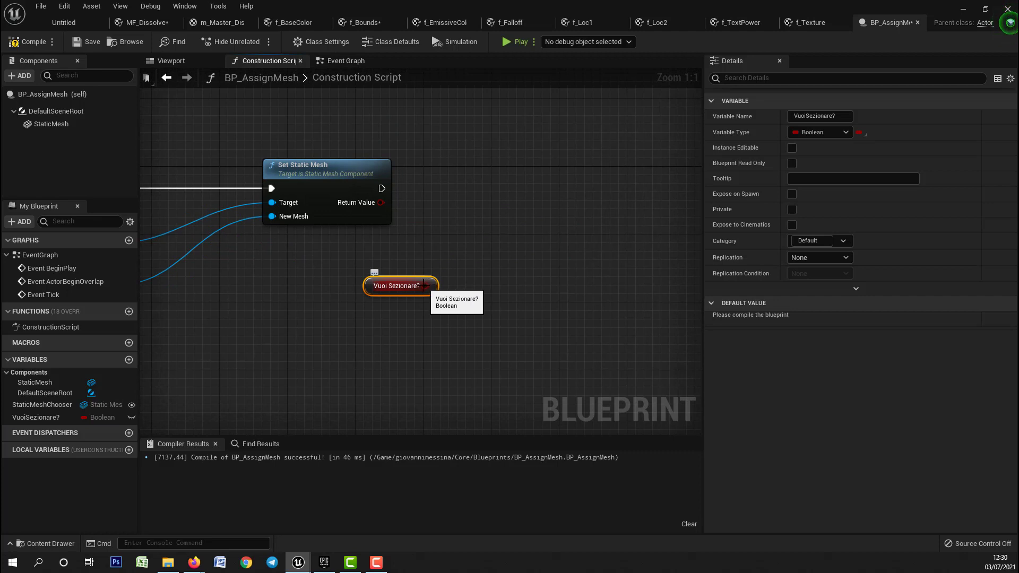
key("b")
left_click(495, 257)
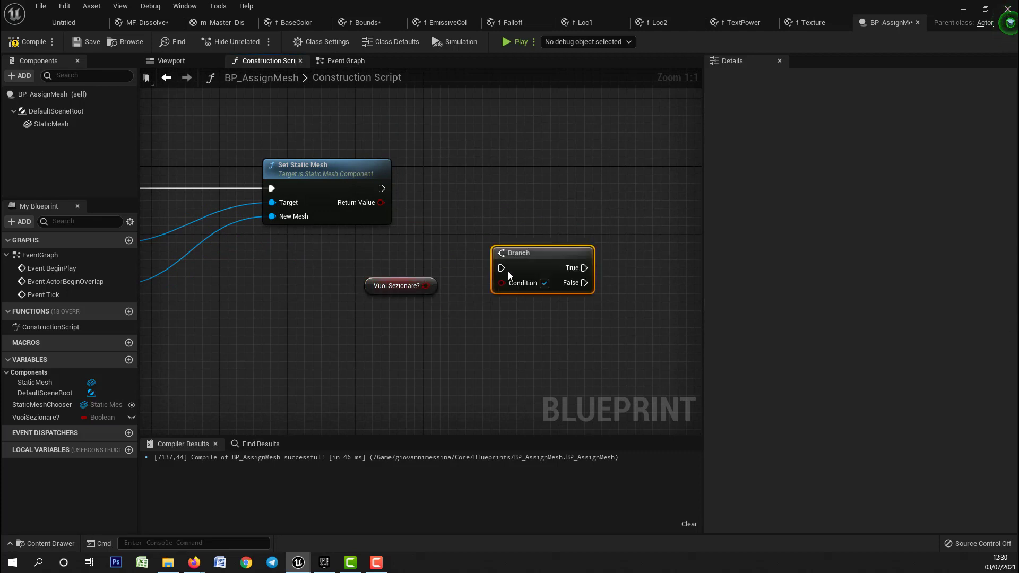
left_click_drag(517, 250, 506, 208)
left_click_drag(427, 286, 506, 186)
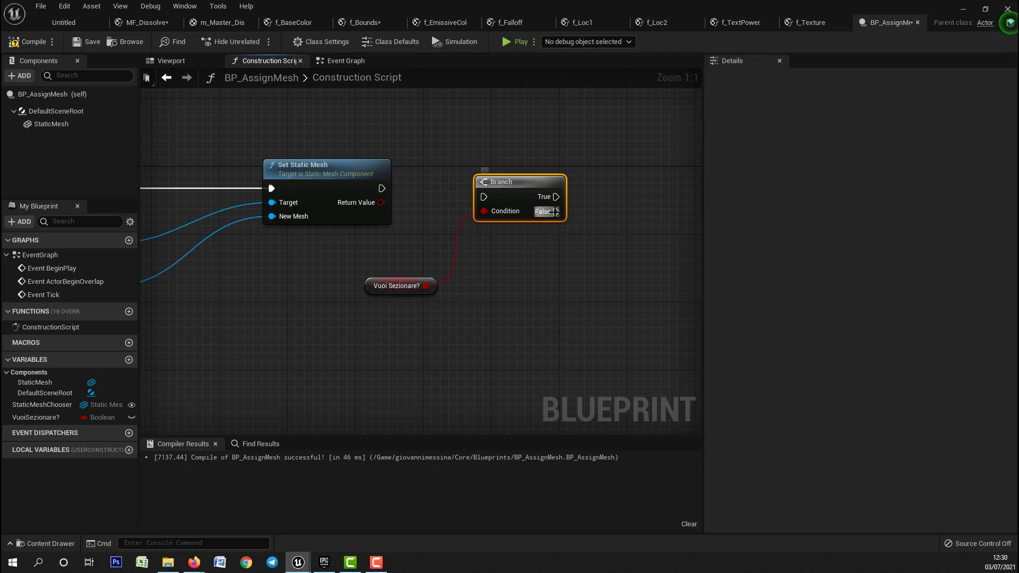
Step: Connect Set Static Mesh's execution output to the Branch and review the chain
left_click(395, 285)
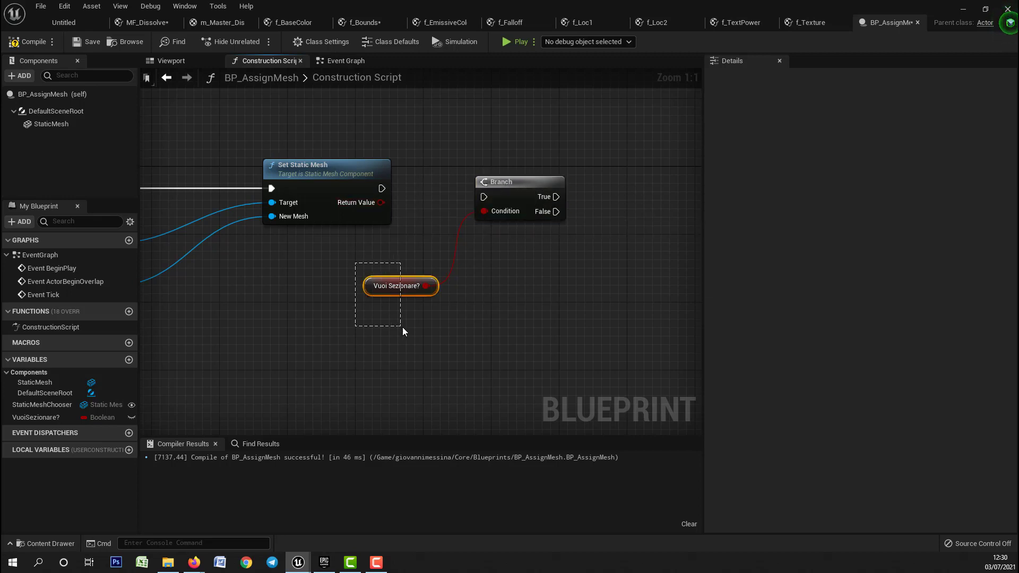
left_click_drag(311, 266, 399, 310)
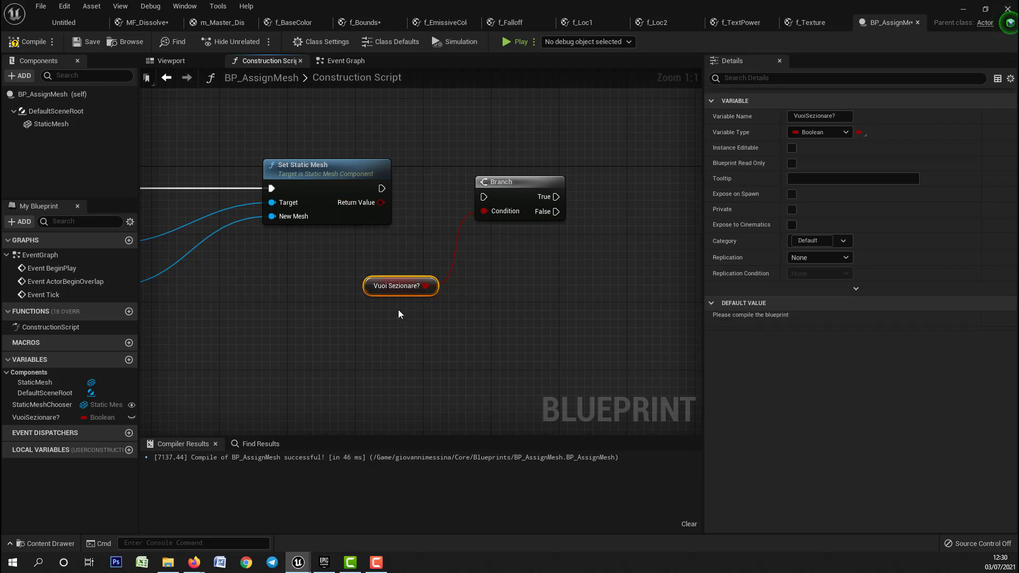
left_click_drag(386, 187, 522, 179)
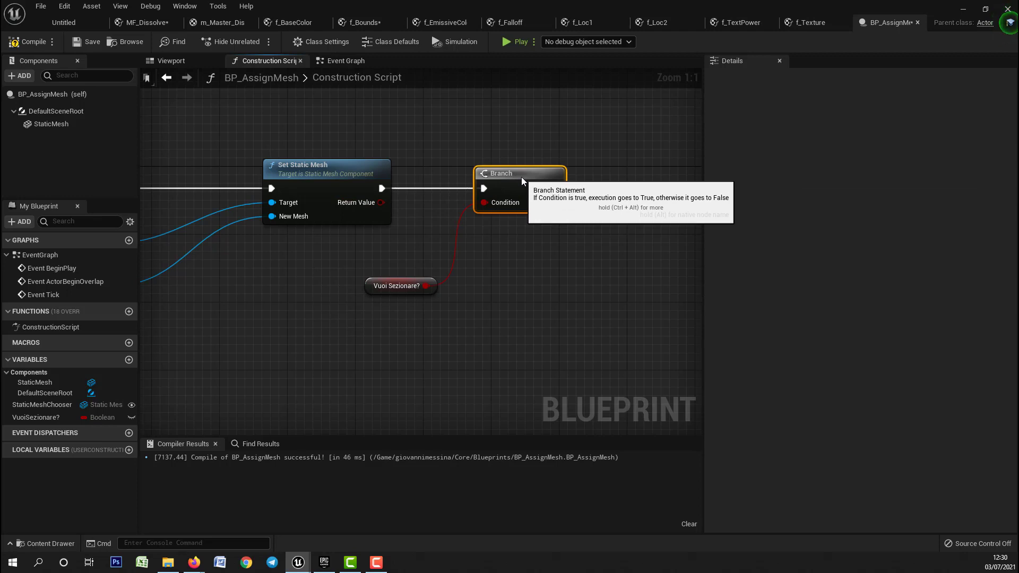
right_click_drag(482, 250, 443, 200)
scroll(438, 209, "down", 2)
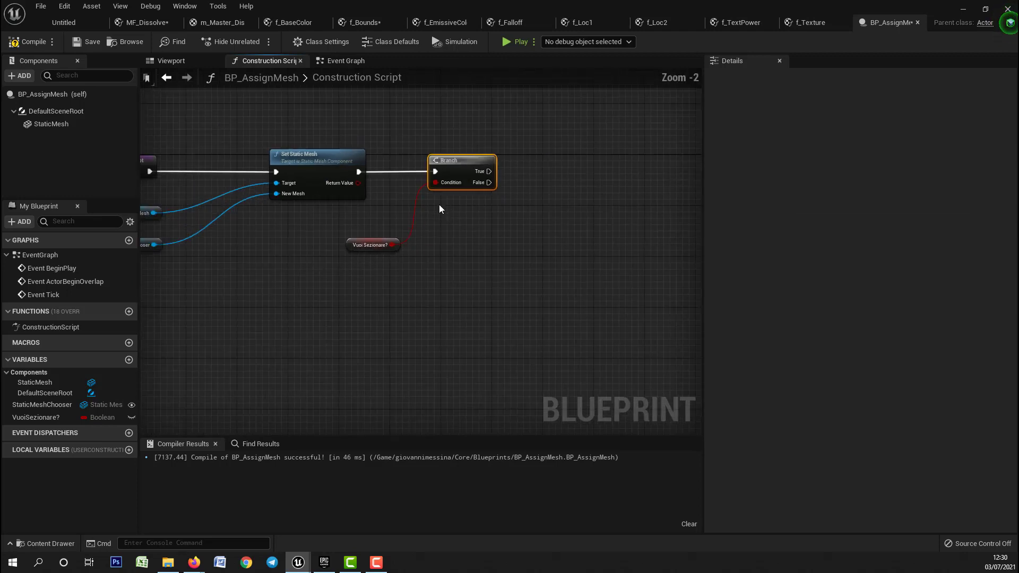
right_click_drag(270, 249, 381, 254)
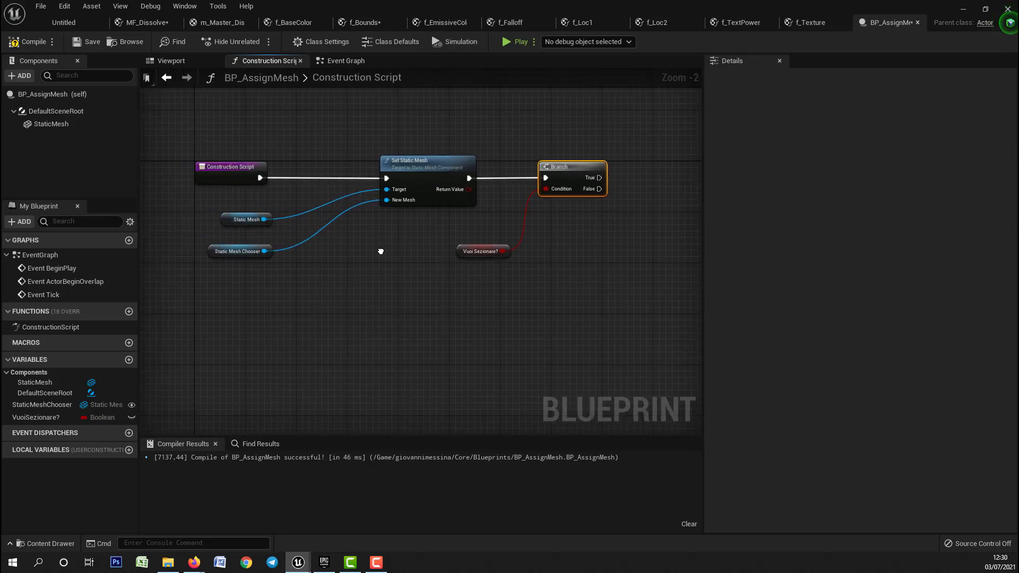
Step: Add a Custom Event named ChangeMat in the Event Graph
left_click(348, 65)
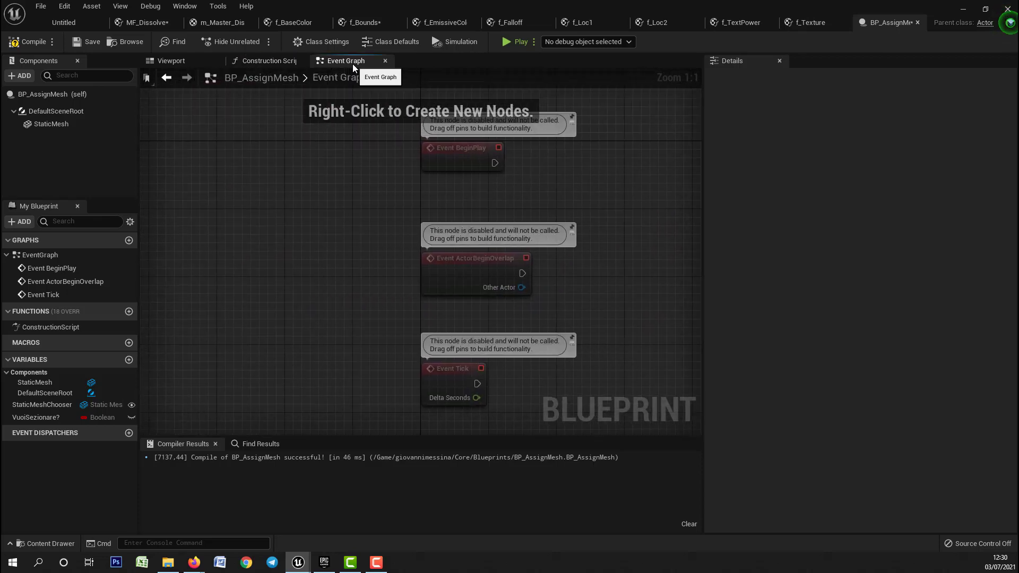
scroll(404, 318, "up", 4)
right_click_drag(404, 318, 349, 281)
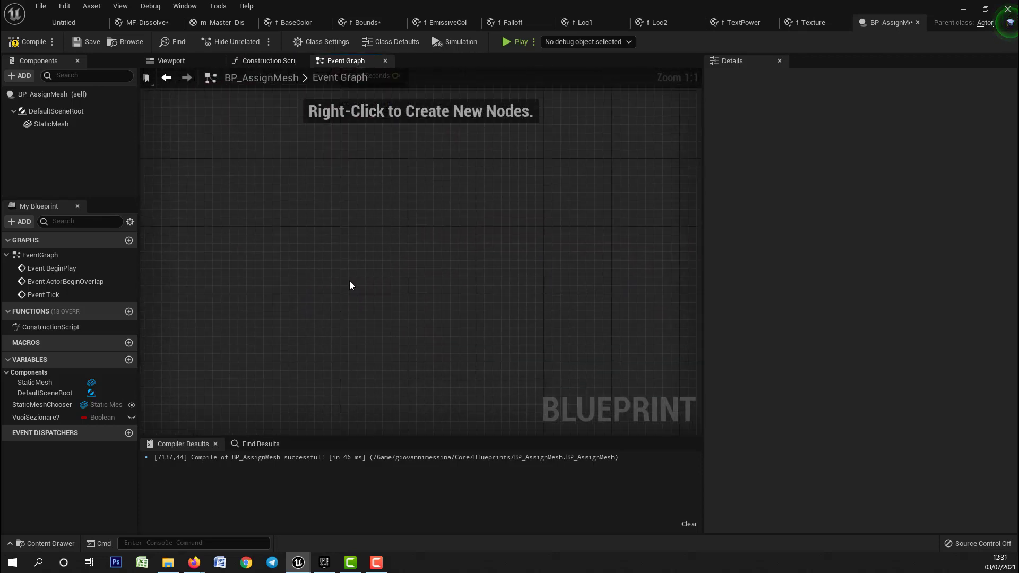
right_click(349, 282)
type("custom")
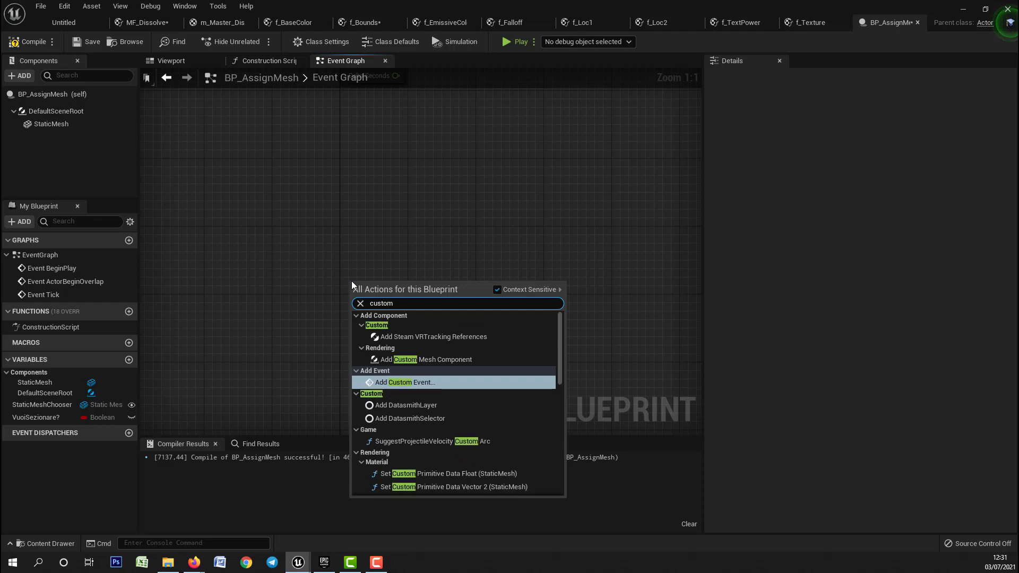
key("Return")
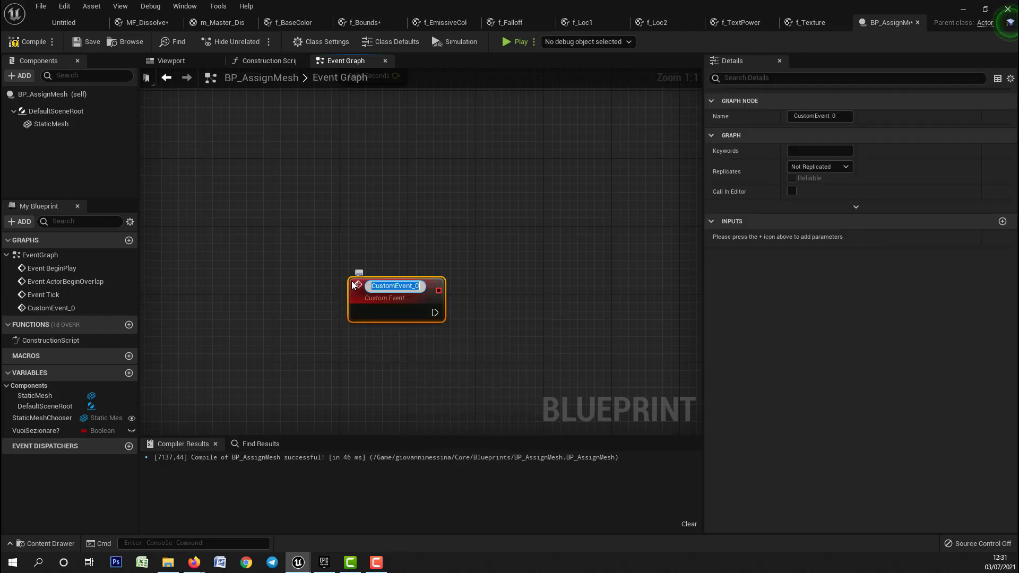
type("C")
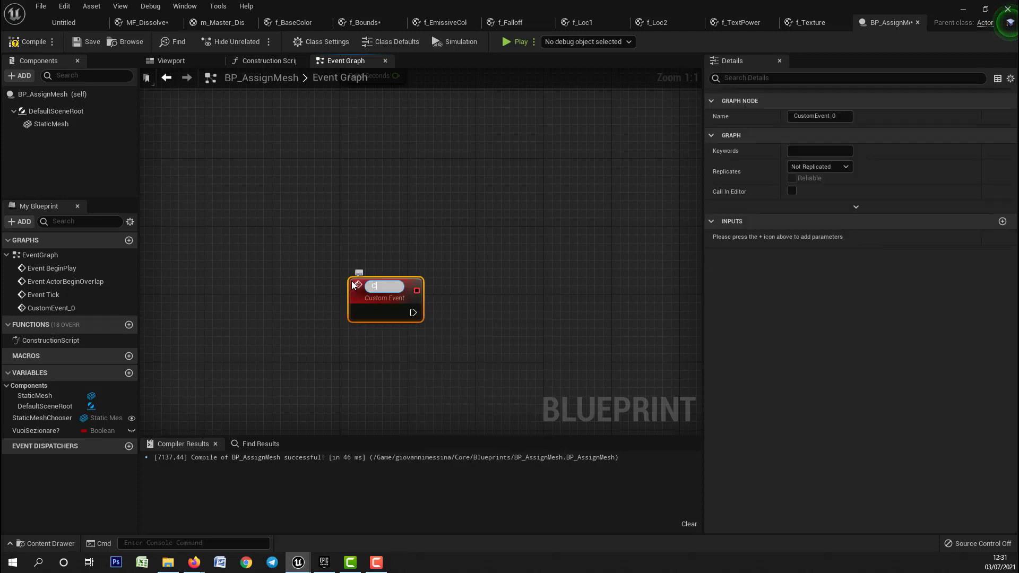
type("hange")
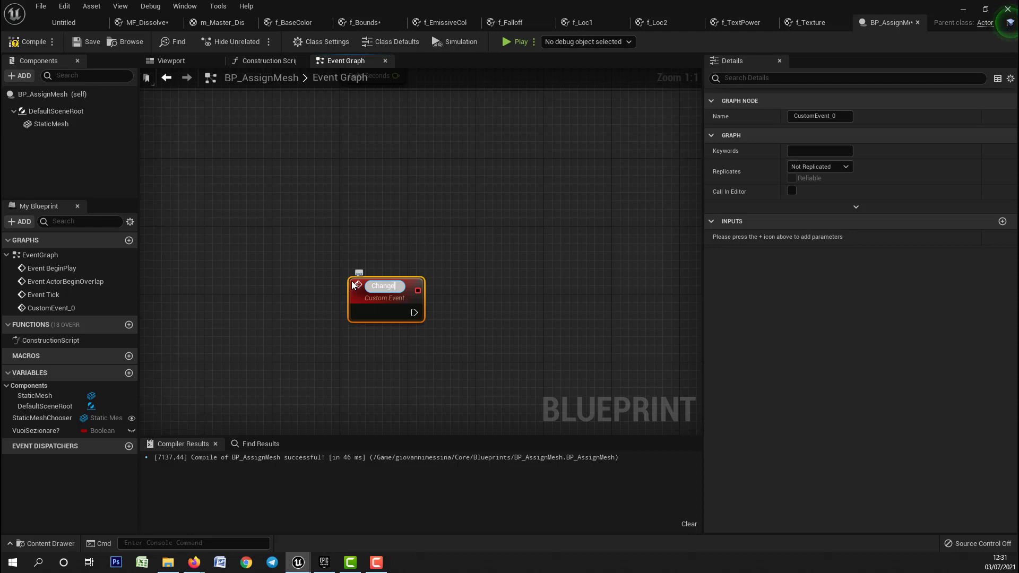
type("Mat")
key("Return")
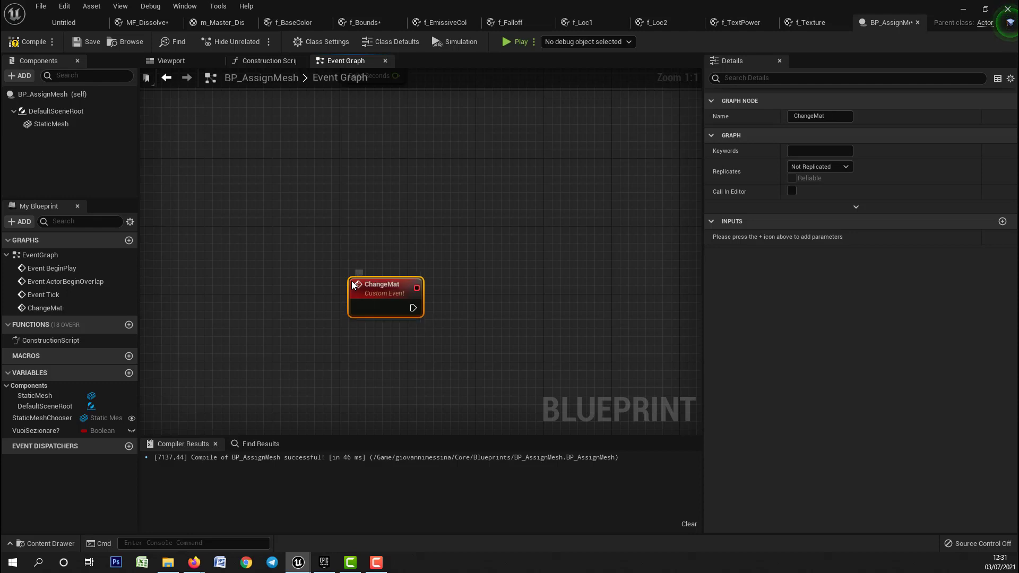
scroll(459, 260, "down", 2)
left_click_drag(397, 273, 392, 241)
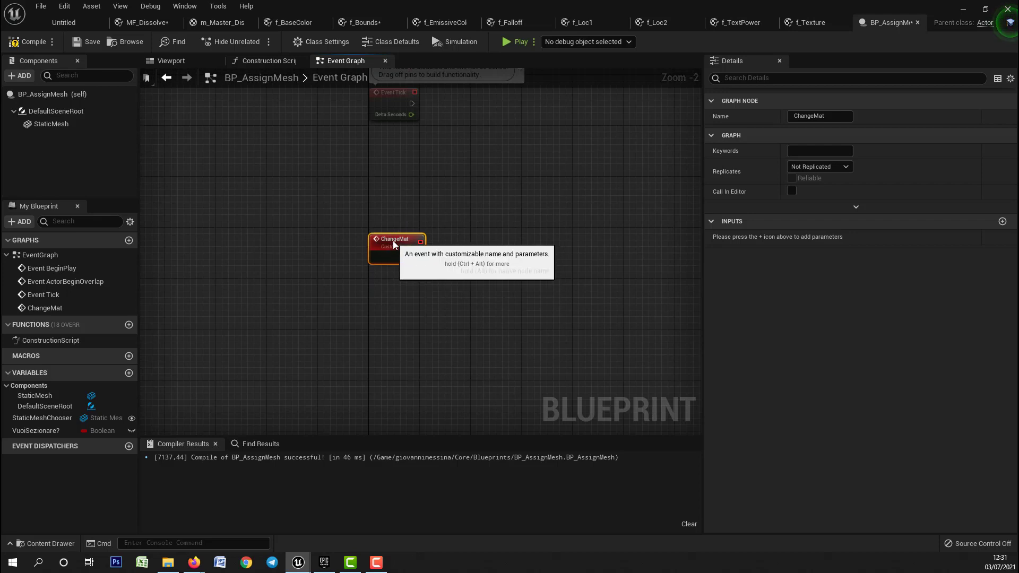
Step: Add a StaticMesh getter and a Set Material node targeting it
scroll(451, 250, "up", 2)
right_click_drag(480, 247, 461, 268)
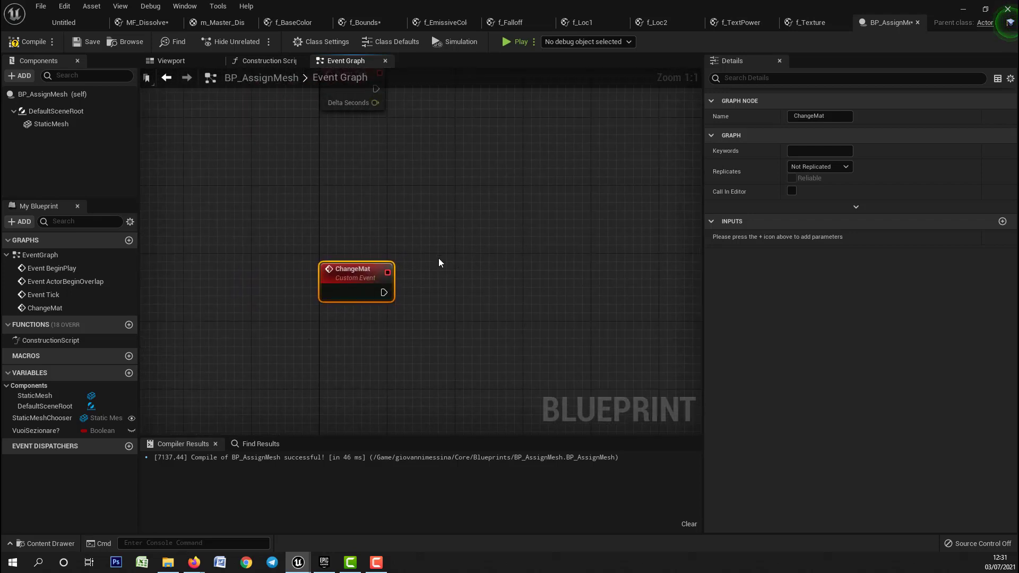
left_click_drag(285, 234, 361, 335)
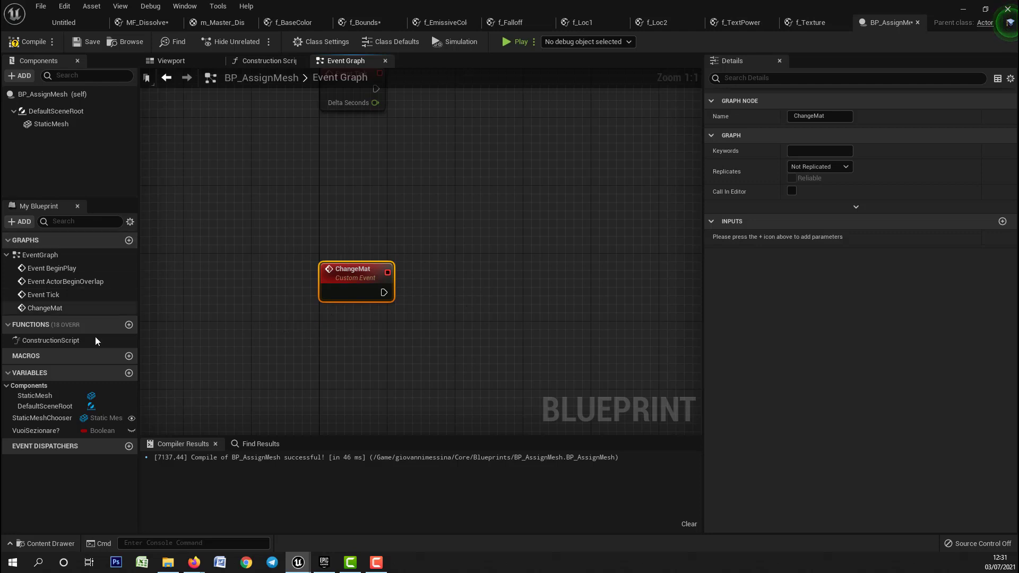
left_click_drag(51, 398, 342, 333)
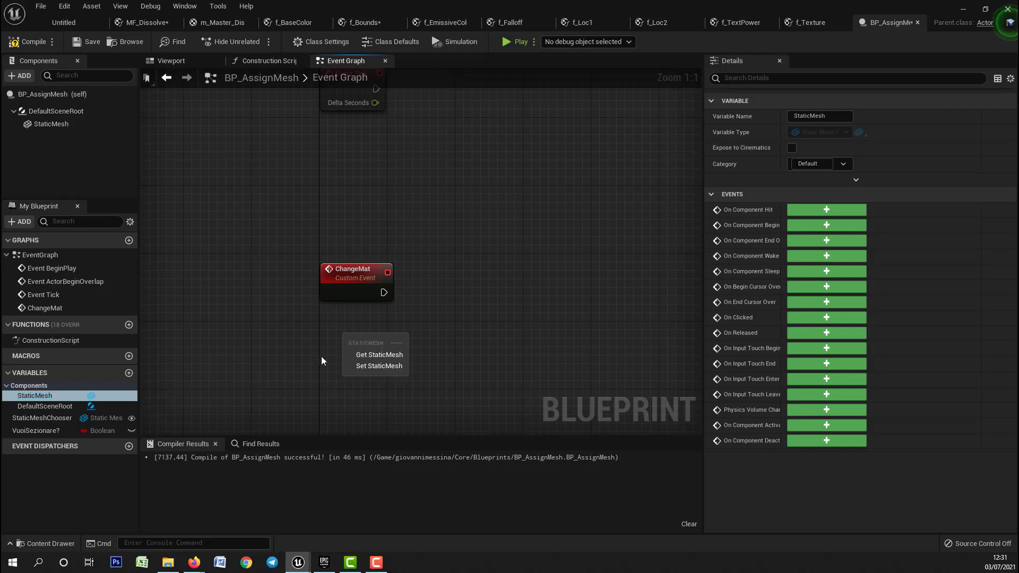
left_click(363, 355)
left_click_drag(356, 339, 336, 340)
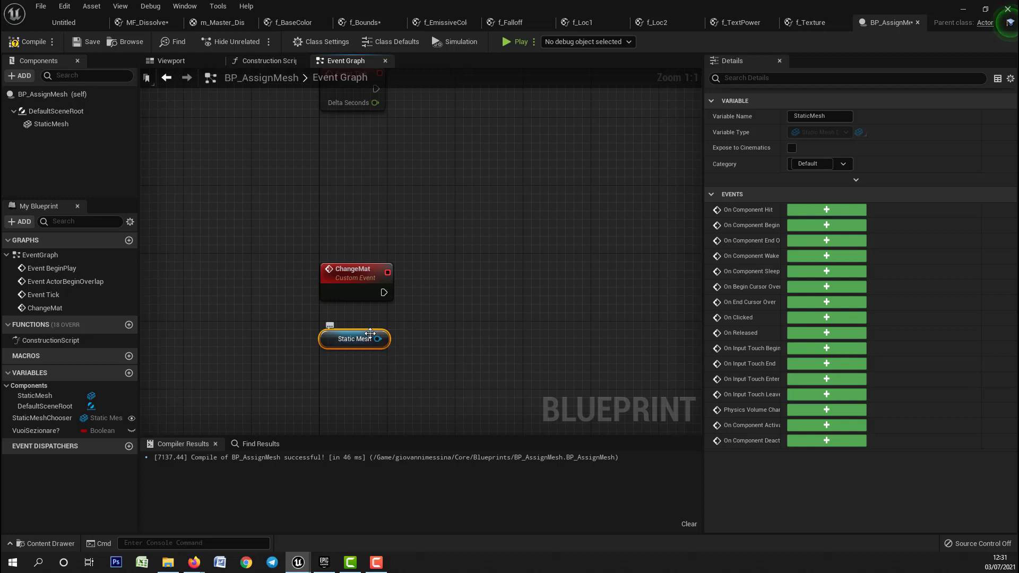
left_click_drag(378, 338, 476, 288)
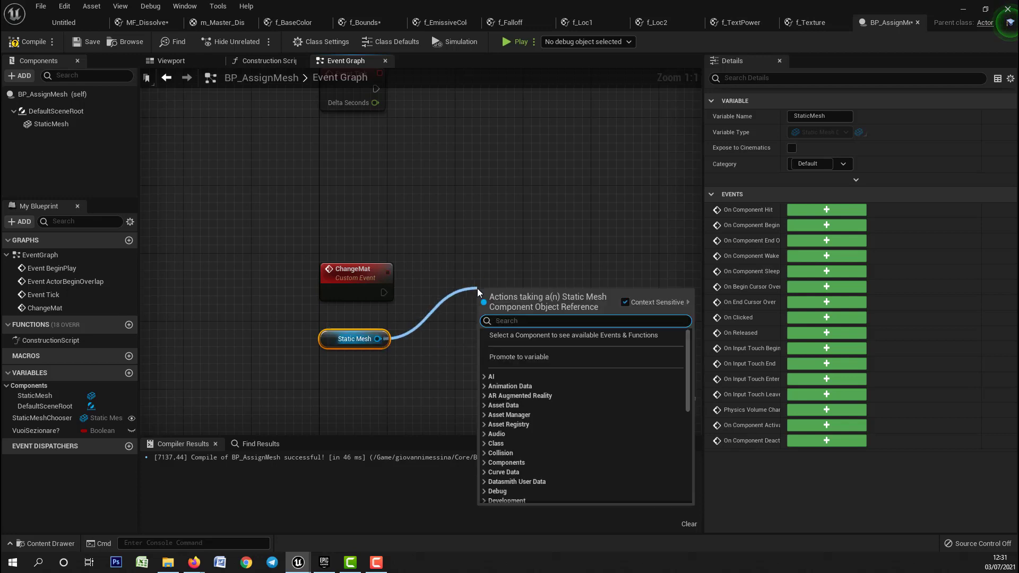
type("set material")
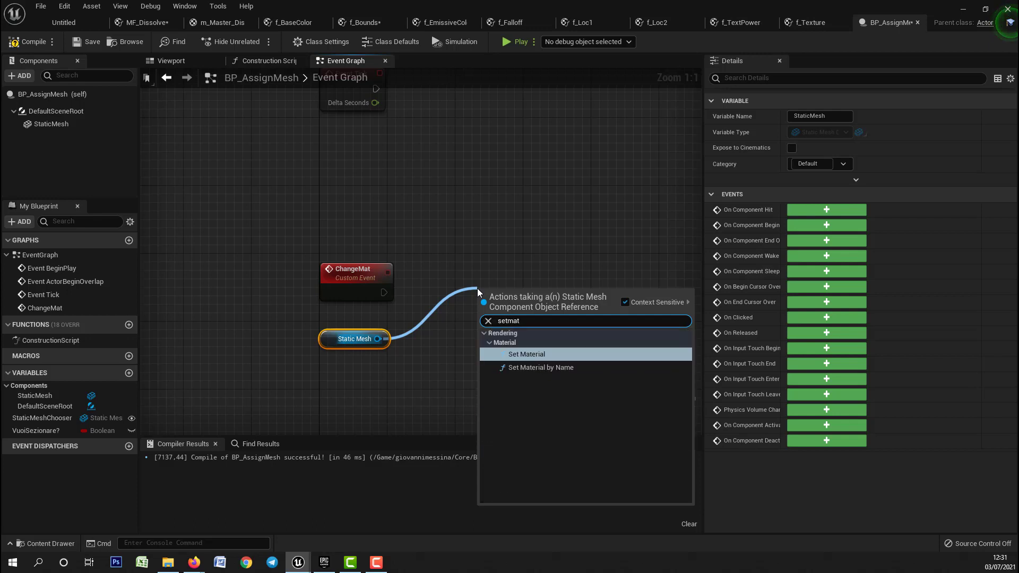
key("Return")
left_click_drag(532, 290, 566, 256)
Step: Promote the Material pin to a variable, instance editable and exposed on spawn
right_click_drag(486, 355, 498, 313)
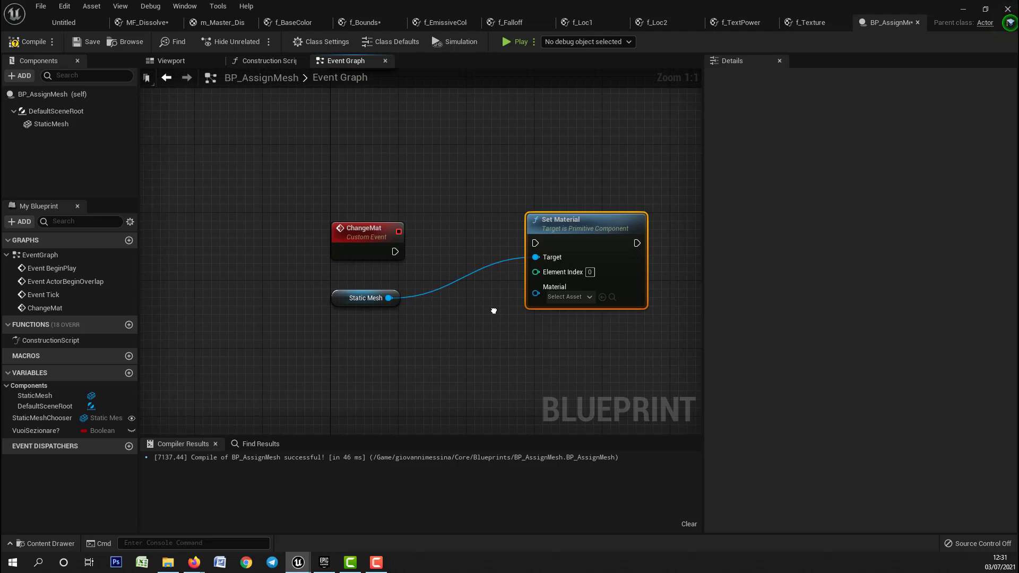
right_click(537, 293)
left_click(562, 313)
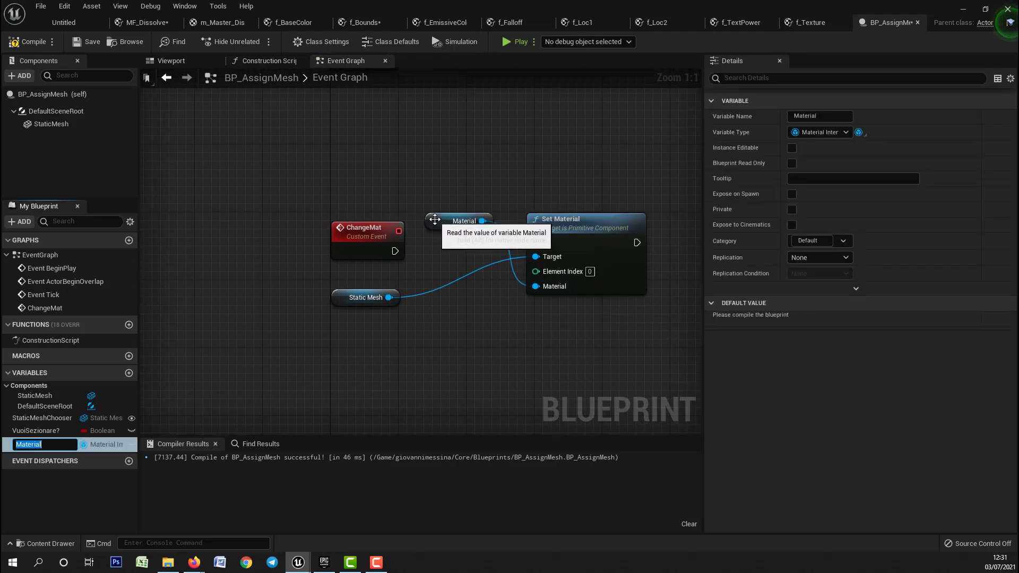
left_click_drag(437, 222, 344, 332)
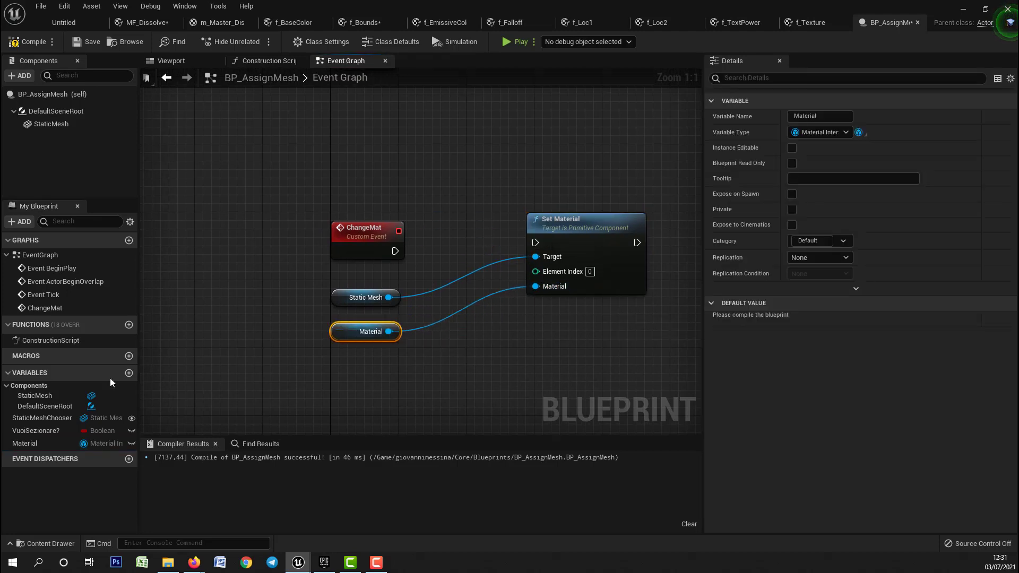
left_click(131, 443)
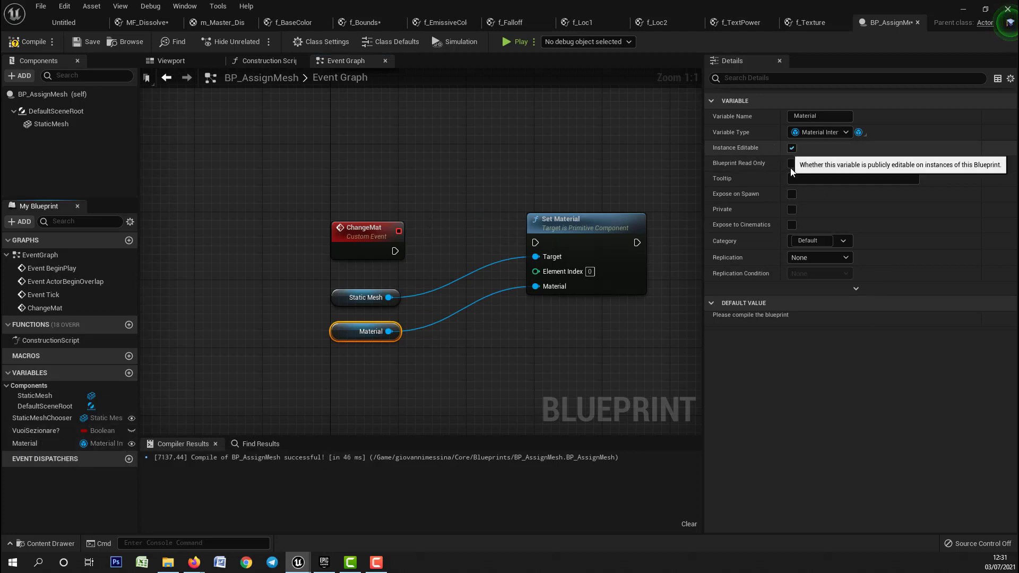
left_click(791, 194)
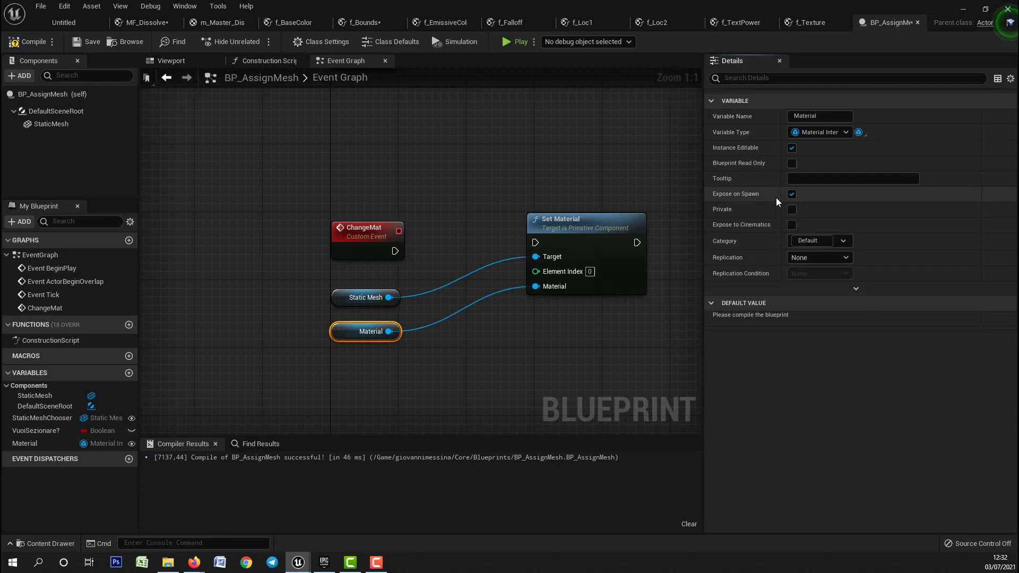
right_click_drag(536, 316, 413, 309)
left_click_drag(443, 229, 536, 238)
left_click_drag(200, 269, 231, 345)
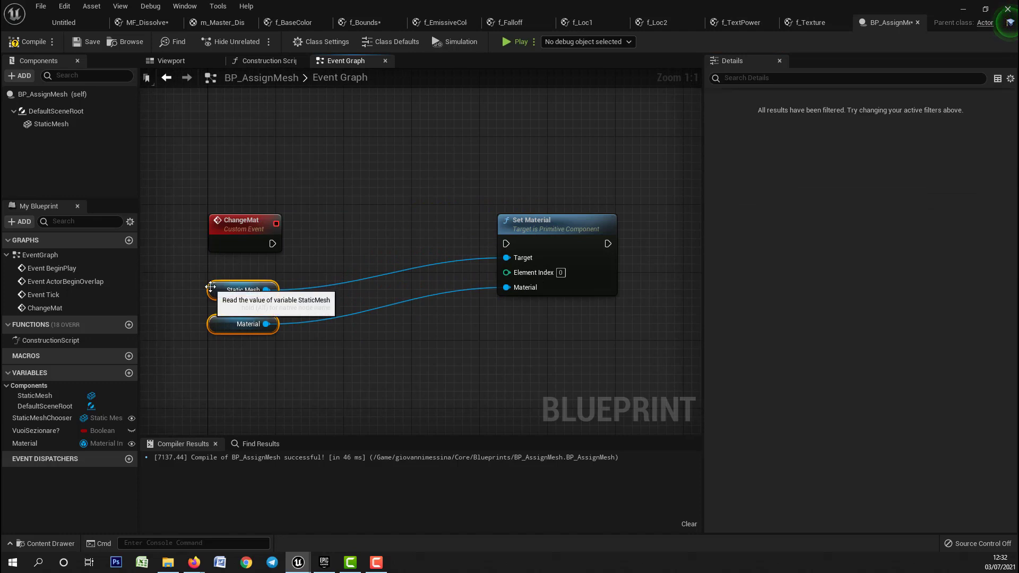
left_click_drag(223, 290, 223, 341)
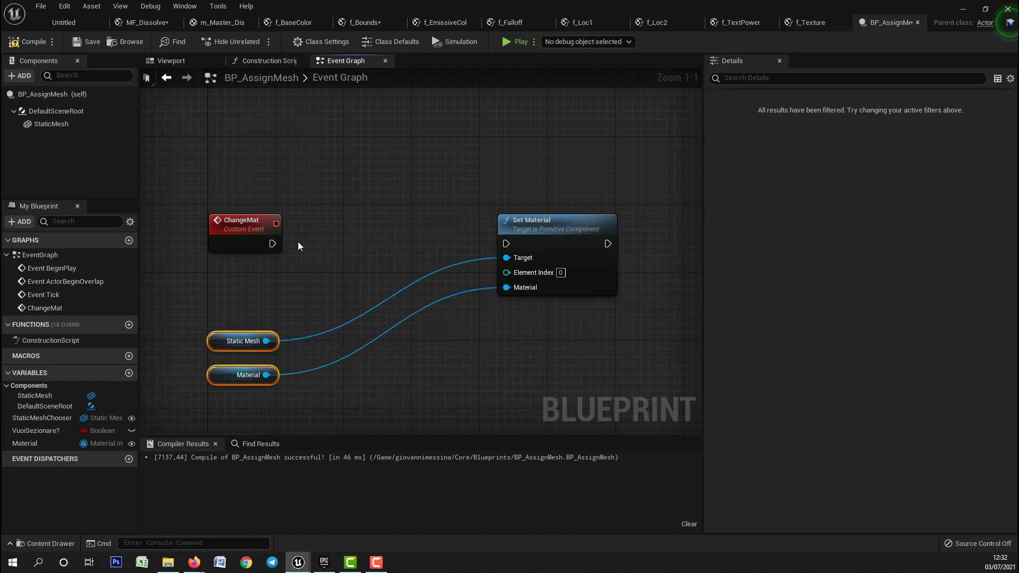
left_click_drag(247, 232, 248, 240)
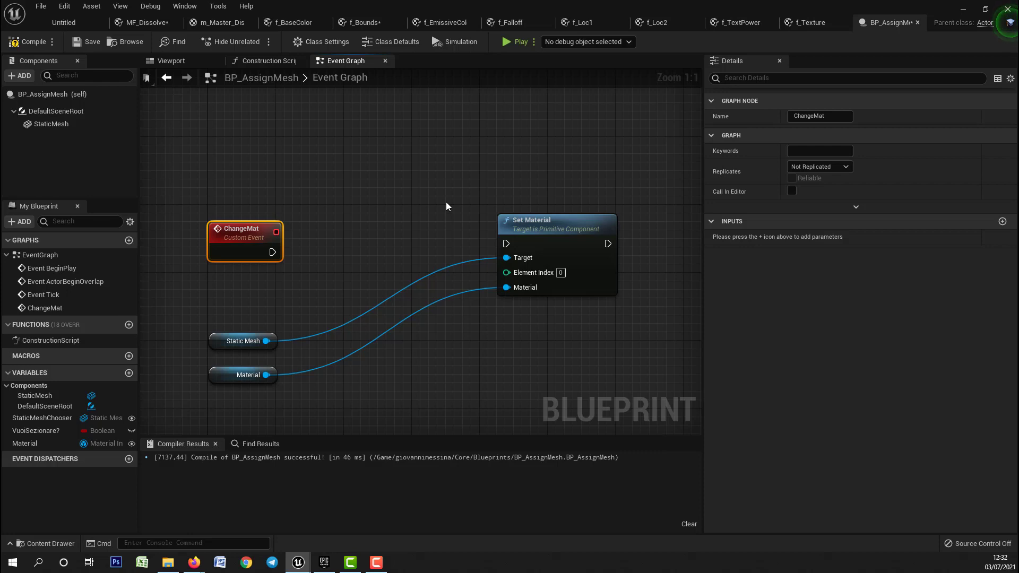
right_click_drag(521, 365, 525, 317)
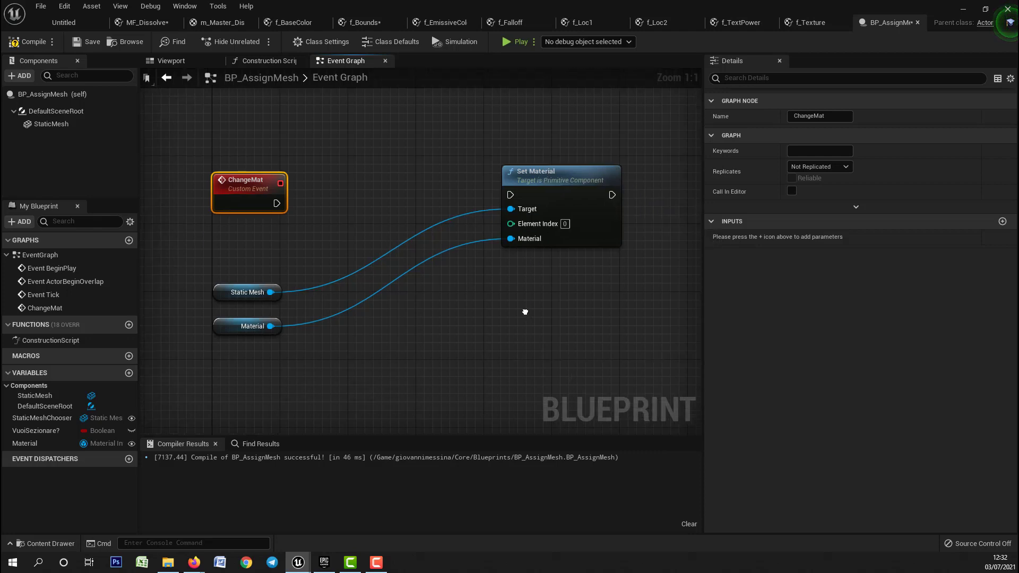
left_click(551, 187)
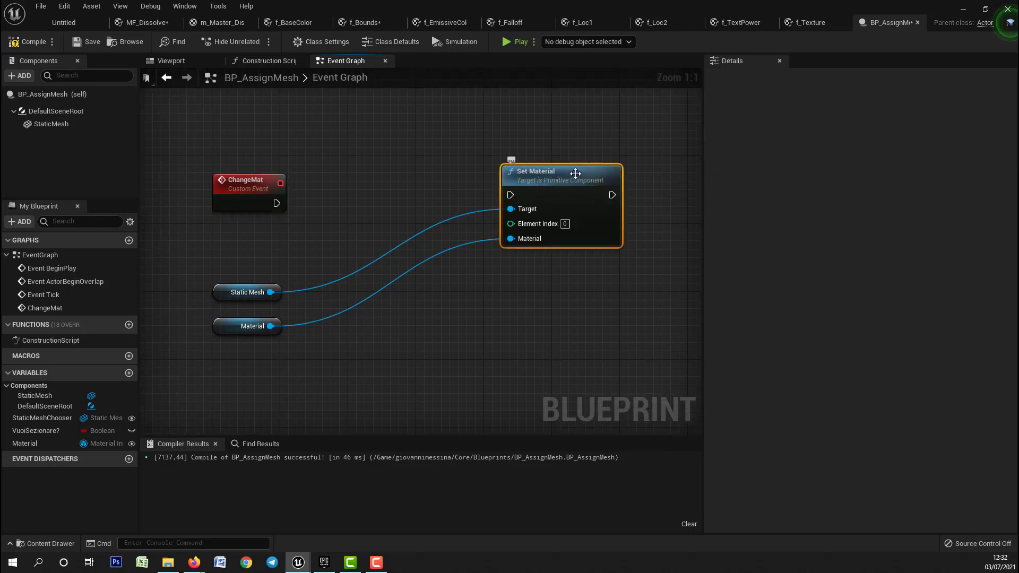
mouse_move(451, 325)
right_mouse_down()
mouse_move(443, 304)
mouse_move(456, 319)
right_mouse_up()
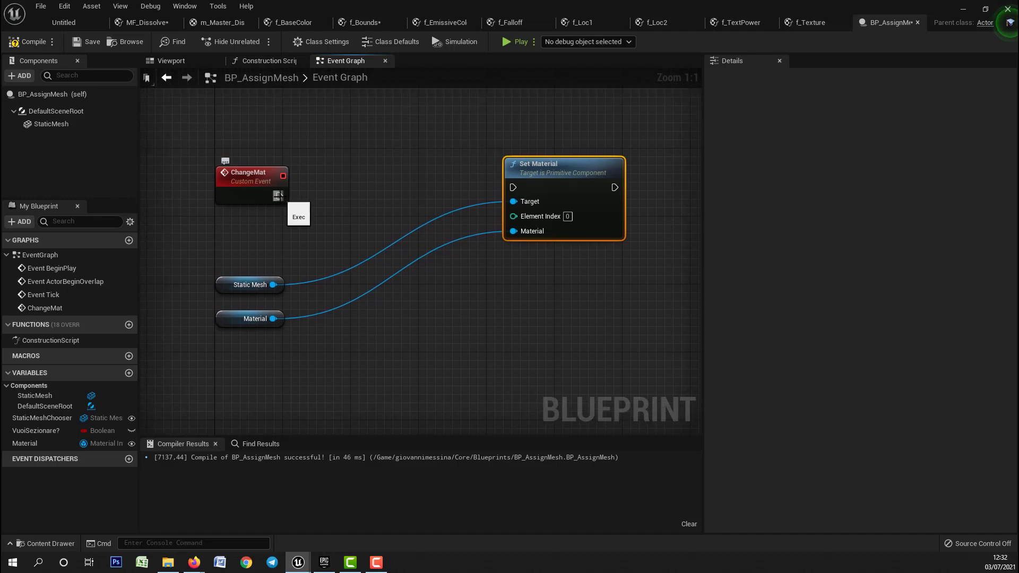
Step: Add a For Loop to 1000 after ChangeMat, feeding Loop Body and Index into Set Material, and compile
left_click_drag(279, 196, 373, 196)
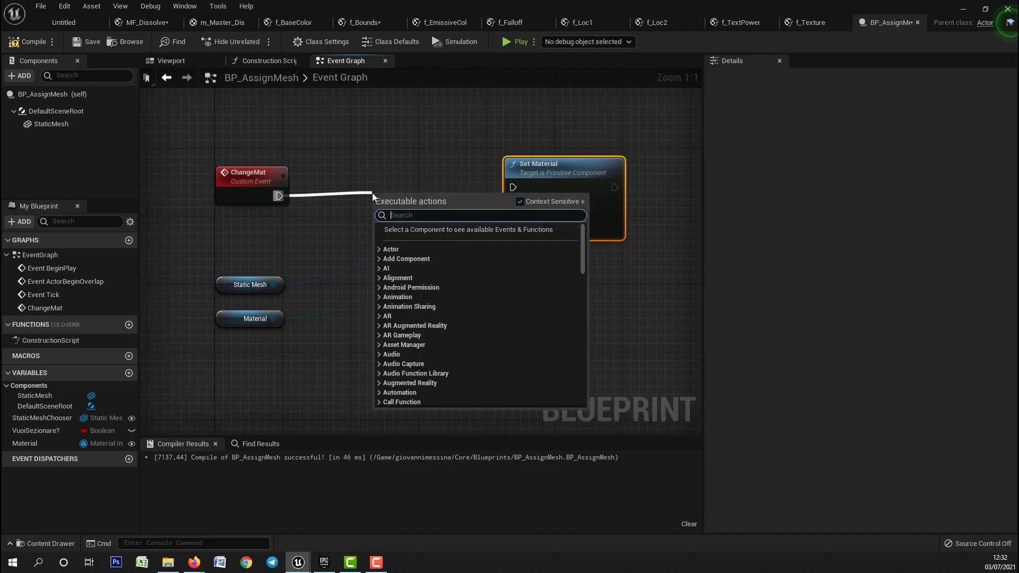
type("forloo")
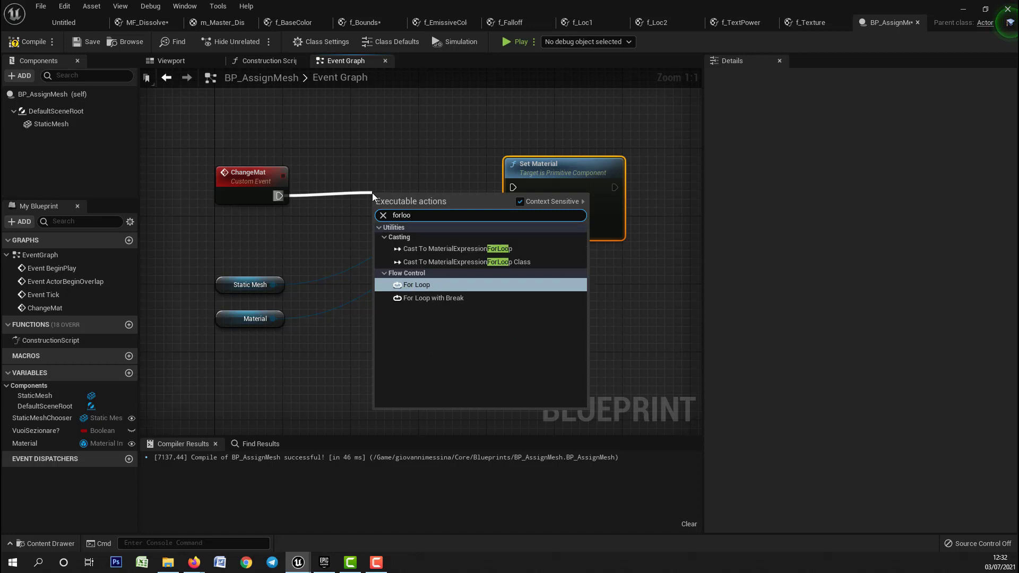
key("Return")
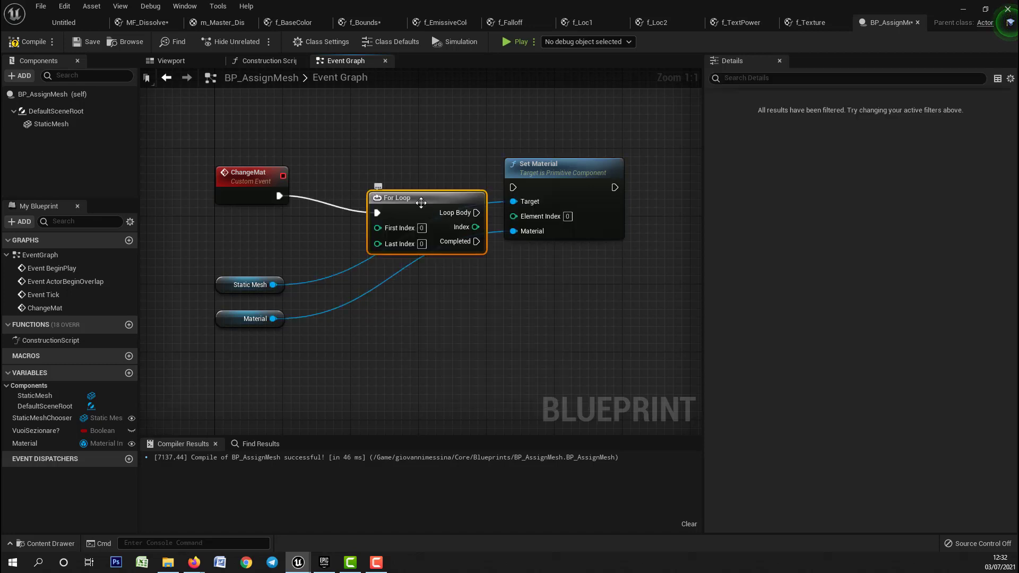
left_click_drag(418, 200, 366, 125)
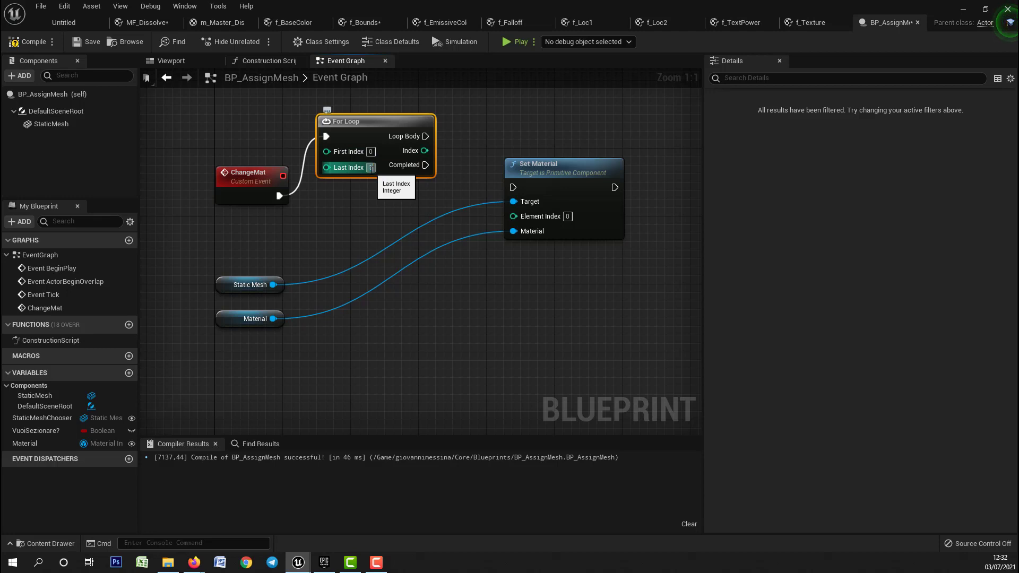
type("1000")
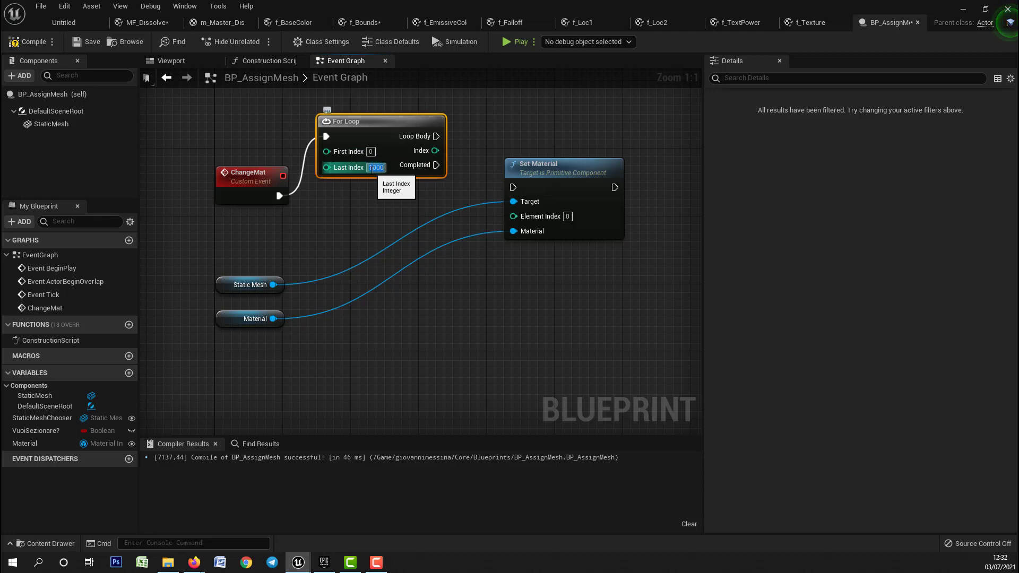
left_click_drag(437, 136, 513, 186)
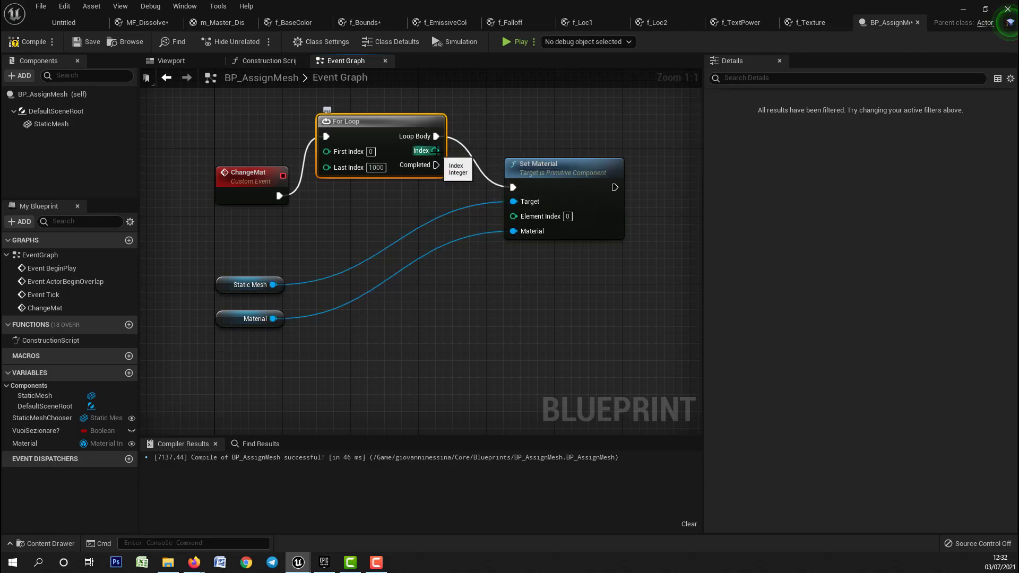
left_click_drag(435, 150, 512, 216)
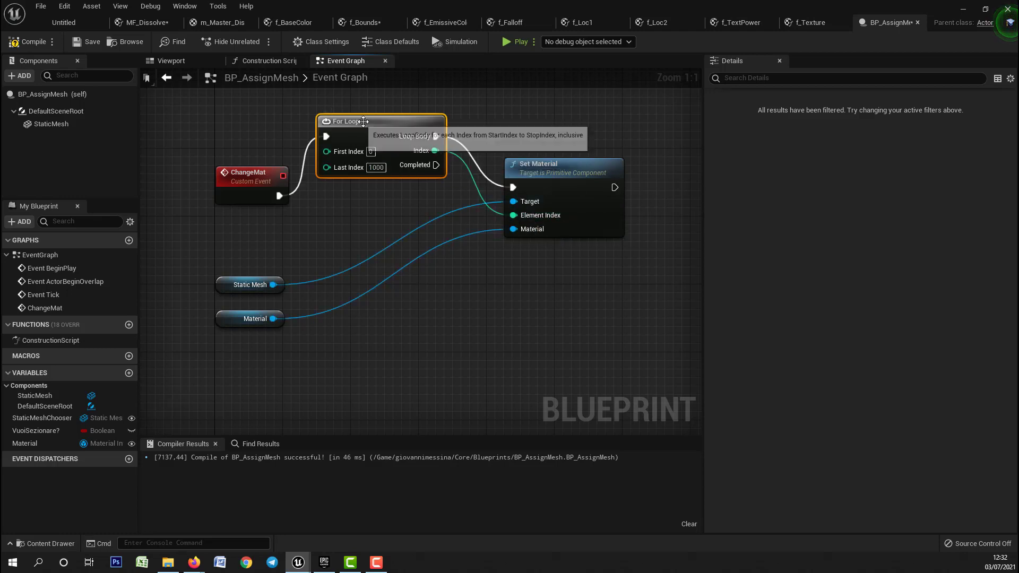
left_click_drag(363, 122, 361, 164)
left_click(33, 44)
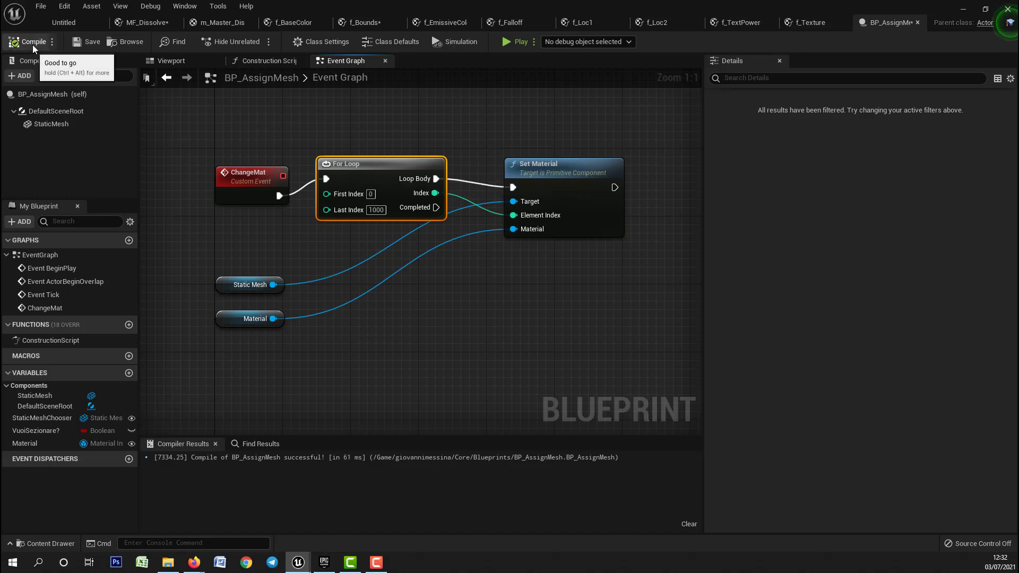
left_click(260, 61)
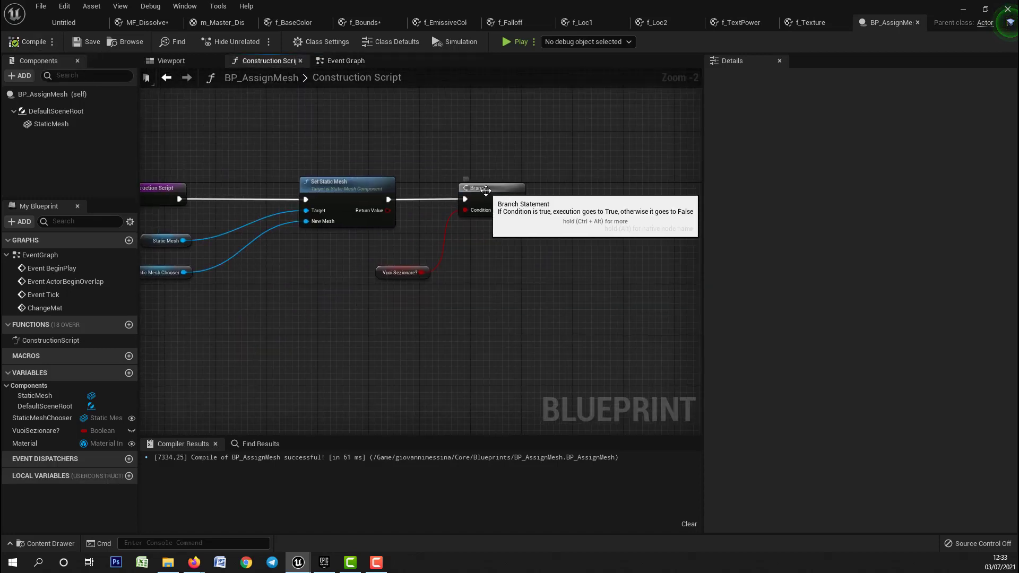
Step: Move the Branch and Vuoi Sezionare? nodes closer and check the ChangeMat event in the Event Graph
left_click_drag(485, 190, 447, 191)
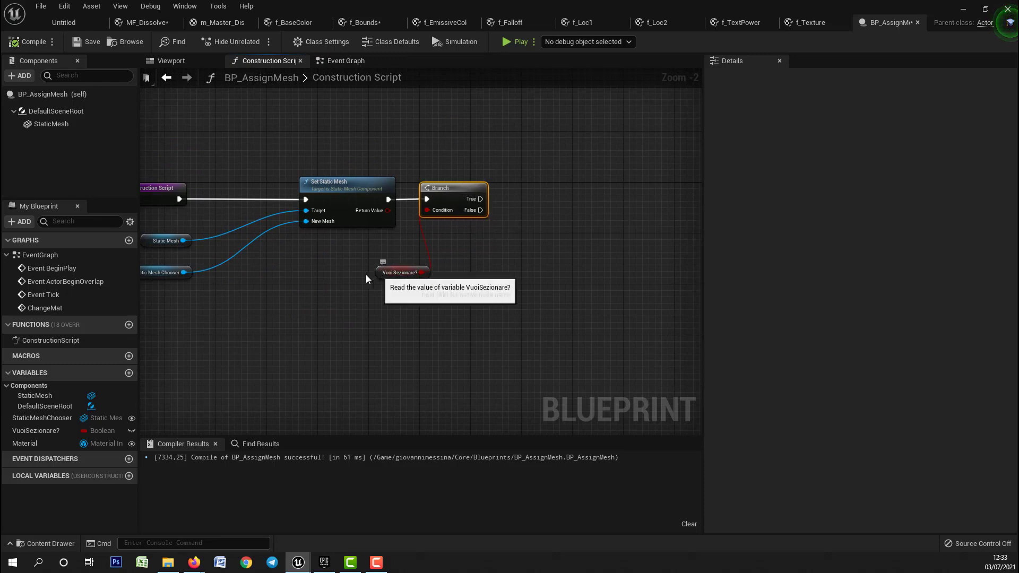
left_click_drag(380, 273, 342, 253)
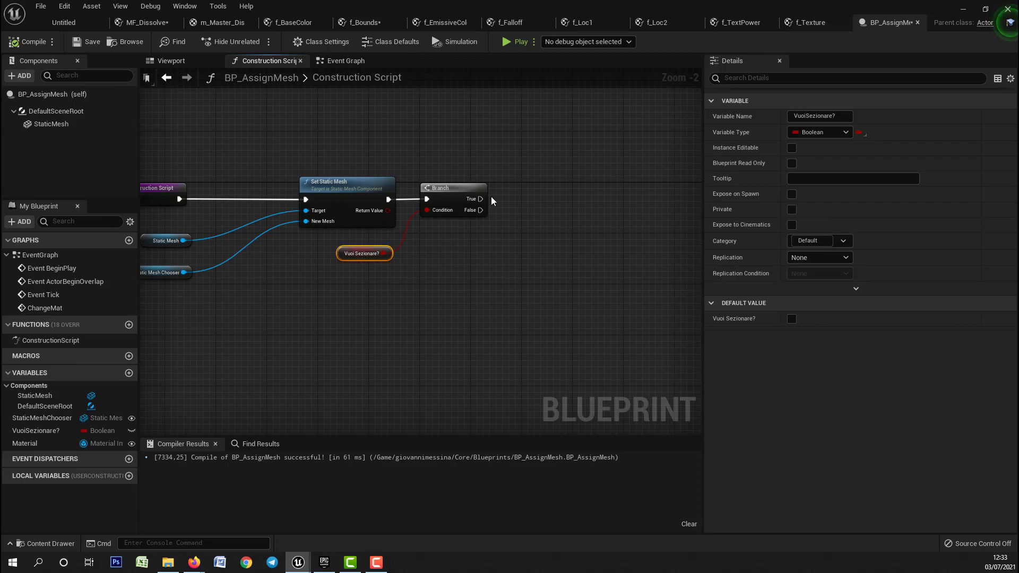
left_click_drag(480, 199, 535, 199)
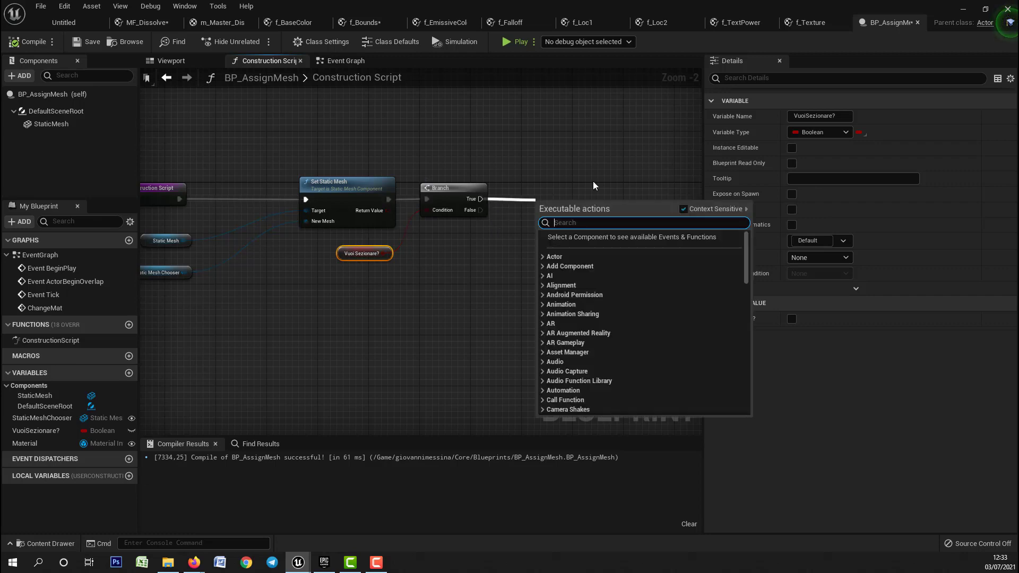
type("assi")
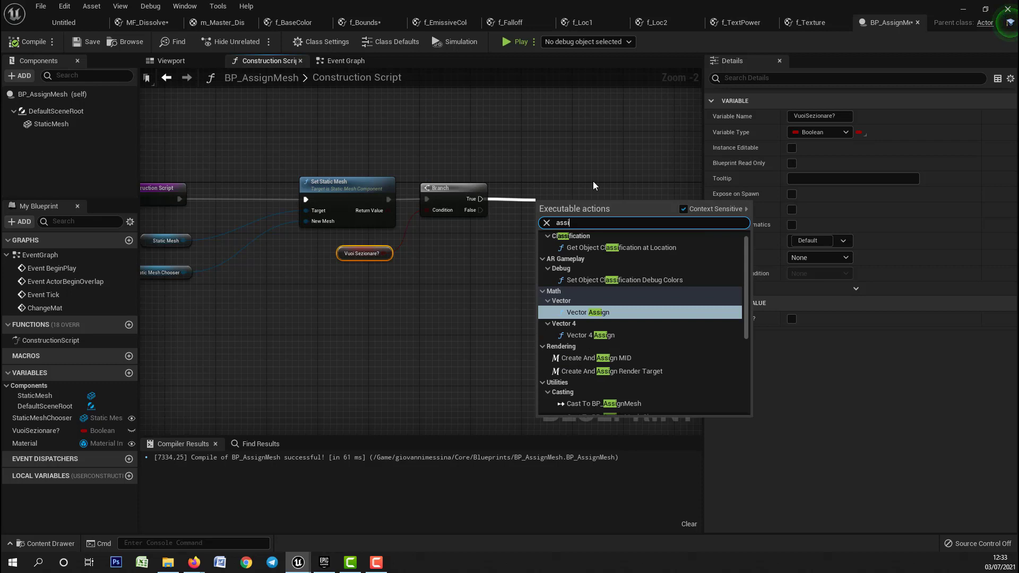
key("BackSpace")
key("BackSpace")
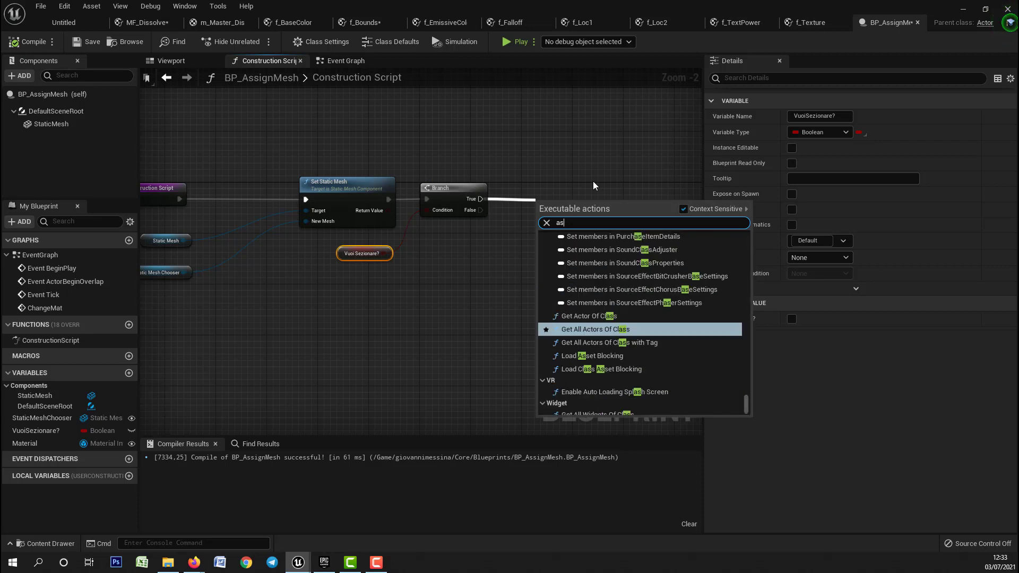
left_click(337, 61)
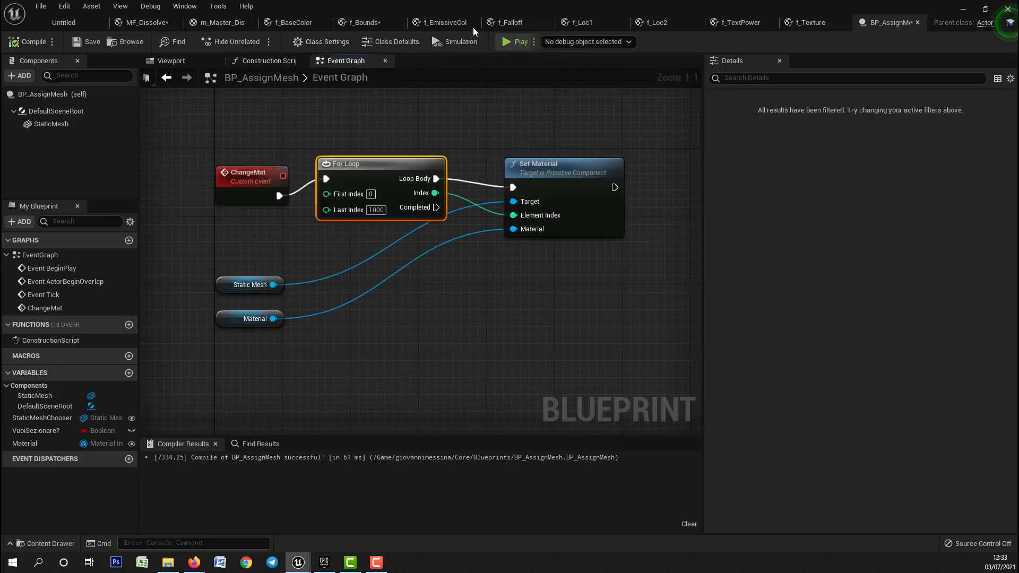
left_click(270, 63)
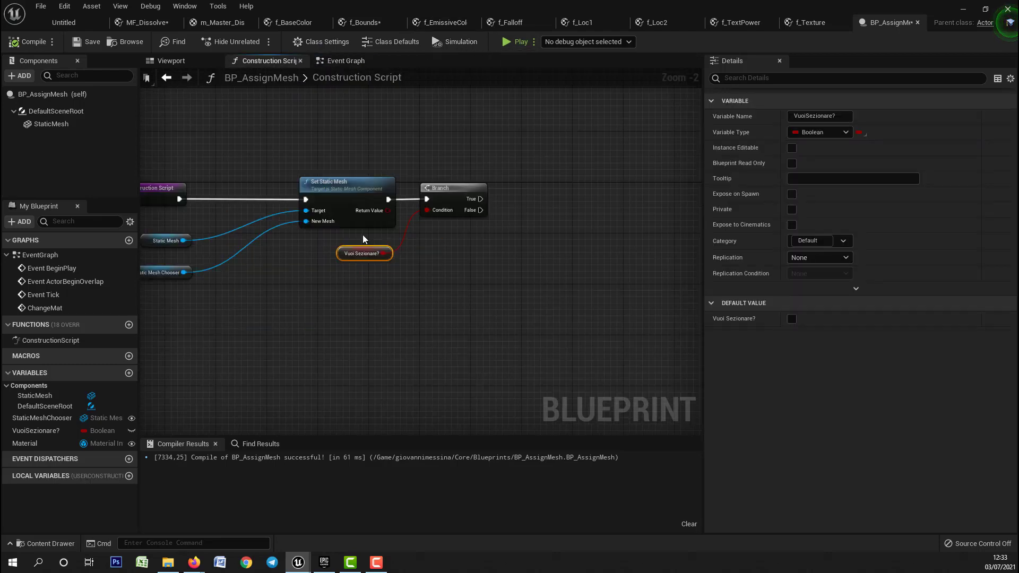
Step: Call Change Mat from the Branch's True output and tidy the construction script
right_click_drag(455, 222, 402, 246)
scroll(488, 207, "up", 2)
left_click_drag(407, 228, 479, 227)
type("change")
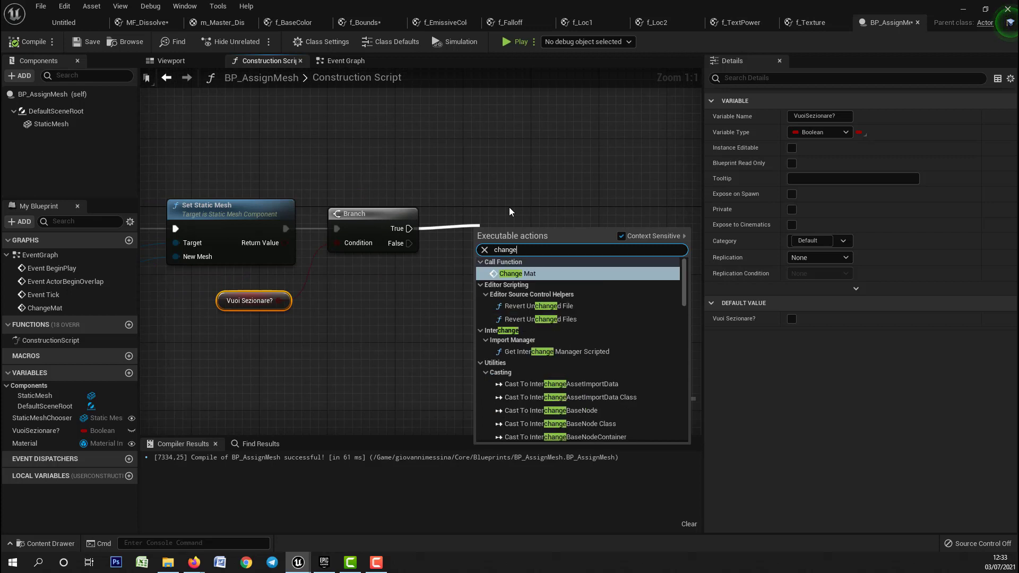
key("Return")
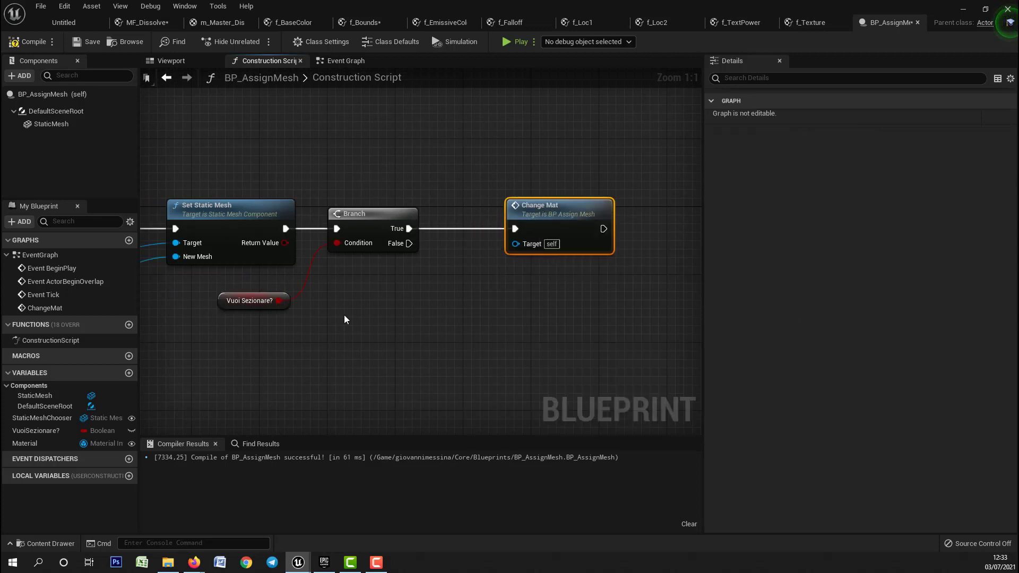
right_click_drag(346, 317, 533, 304)
scroll(533, 304, "down", 2)
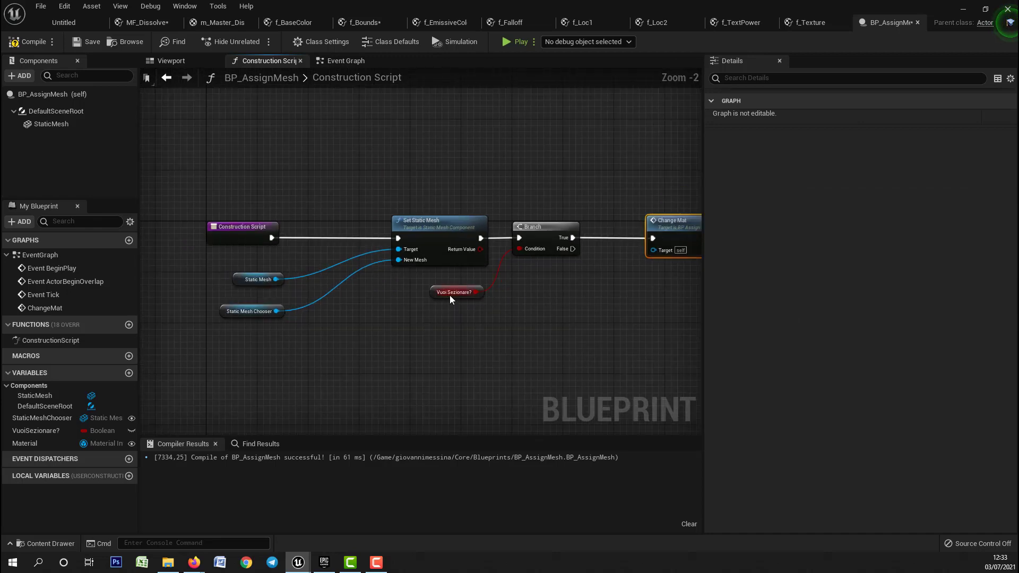
left_click_drag(450, 295, 456, 295)
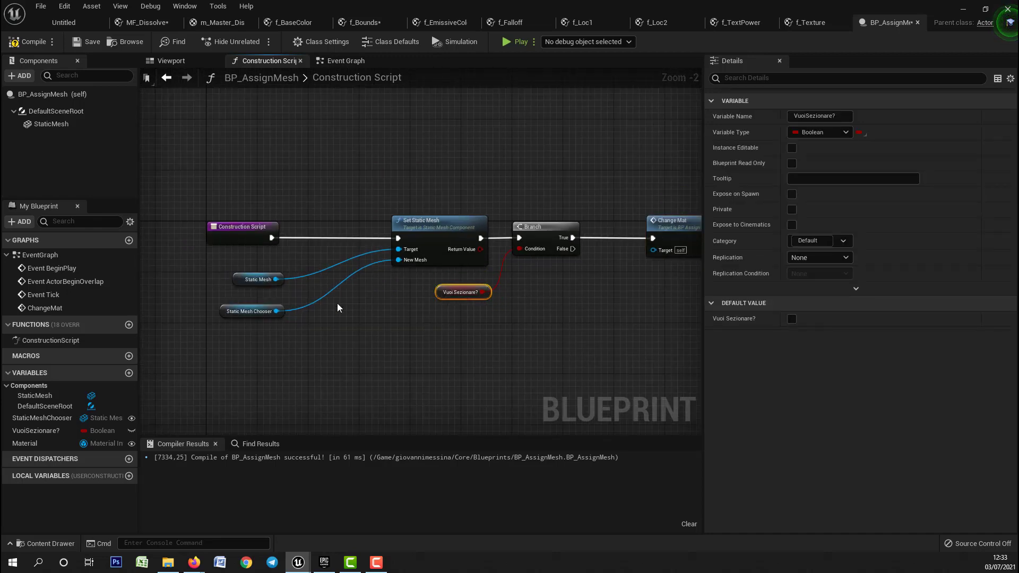
left_click_drag(224, 274, 268, 324)
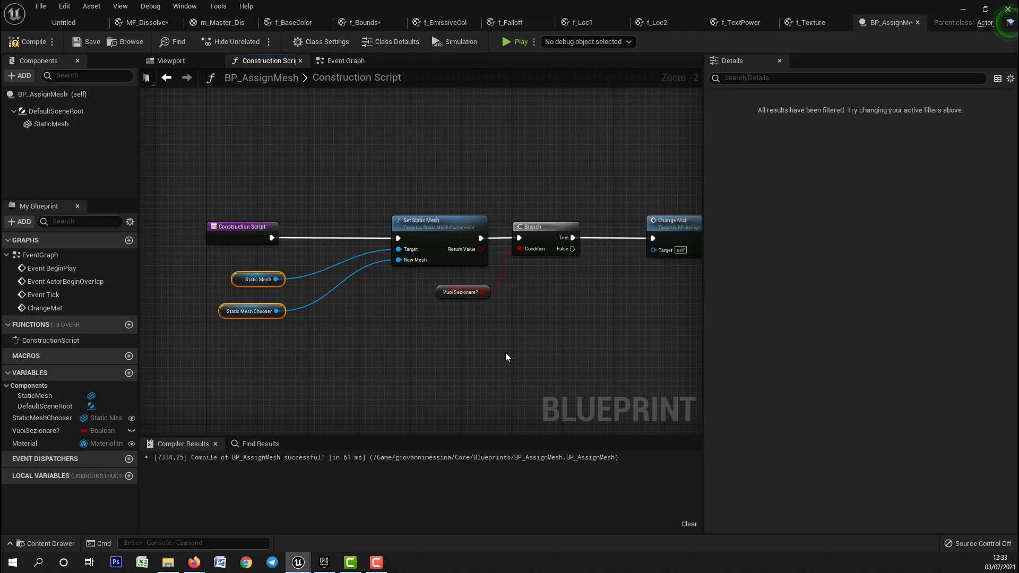
right_click_drag(518, 338, 475, 304)
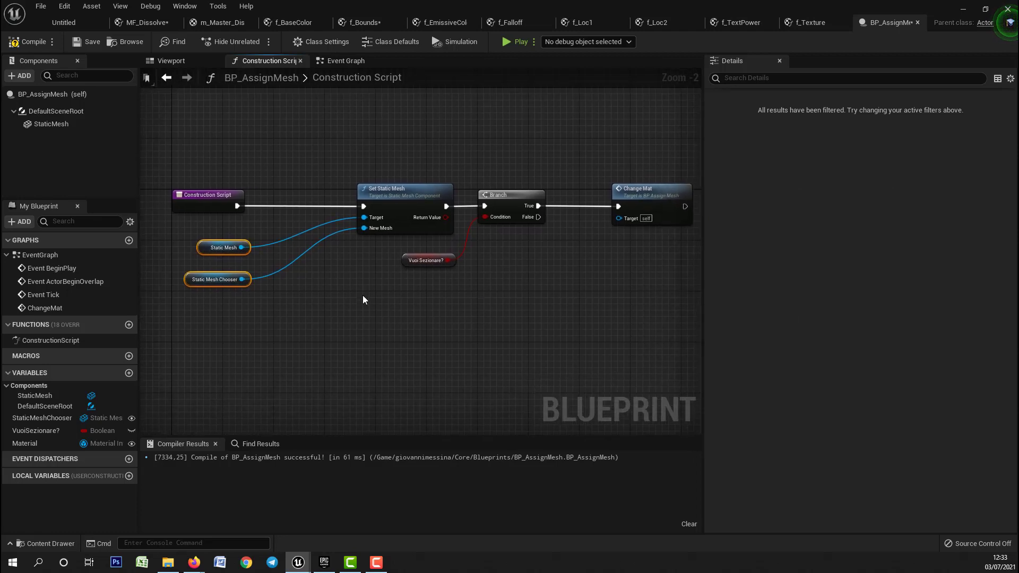
Step: Make VuoiSezionare? instance editable and exposed on spawn, then recompile BP_AssignMesh
left_click(97, 431)
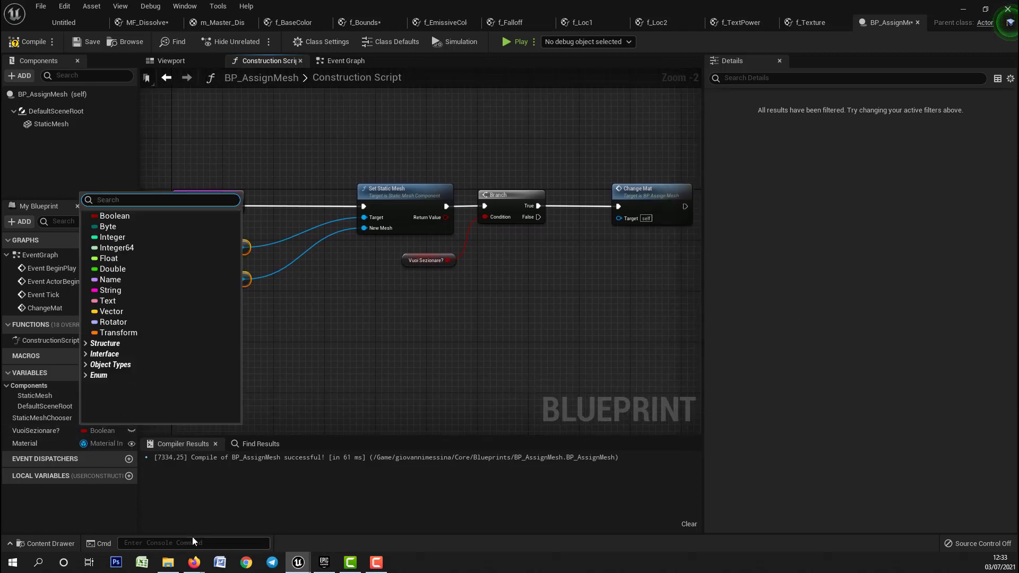
left_click(53, 432)
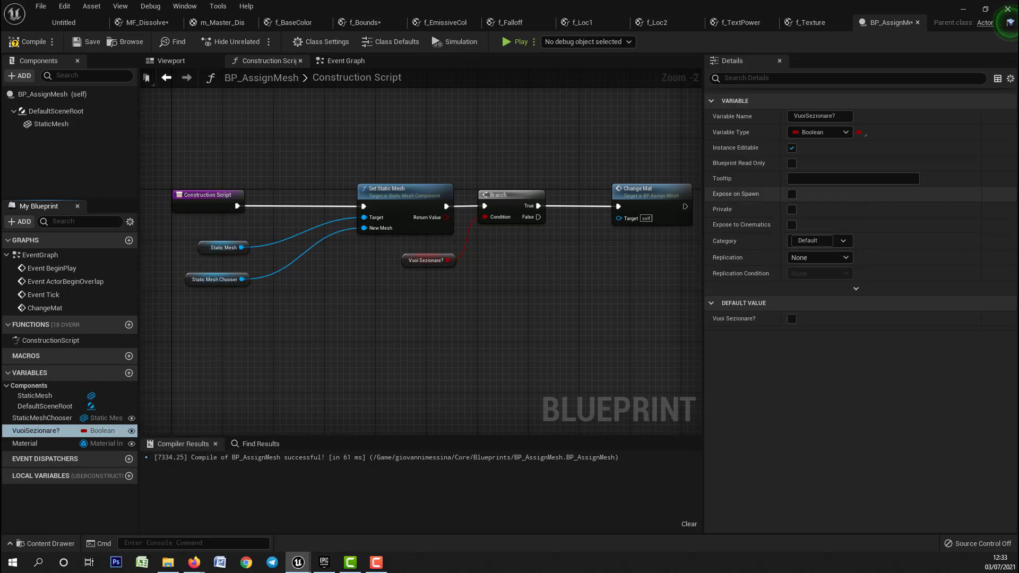
left_click(790, 148)
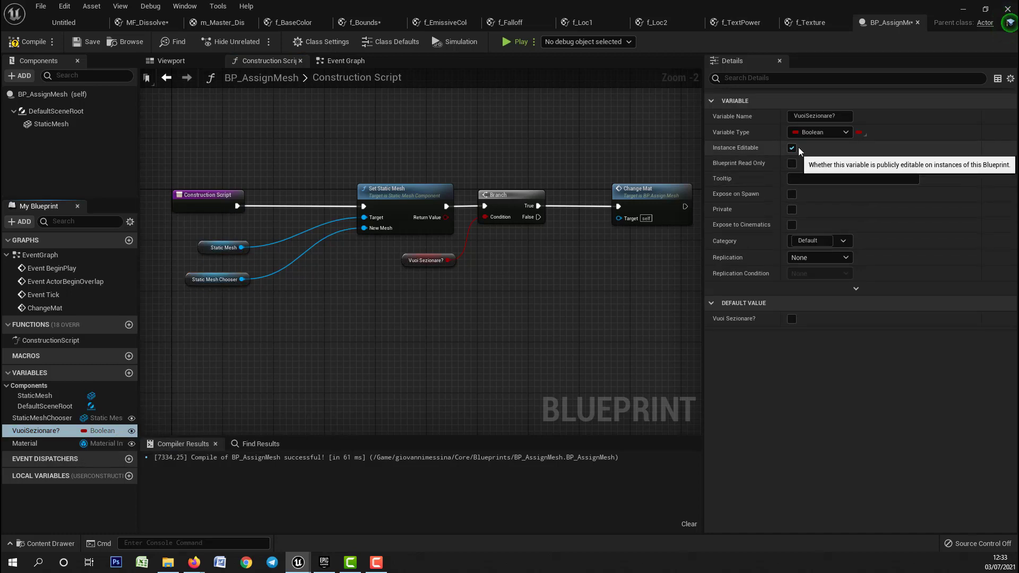
left_click(792, 193)
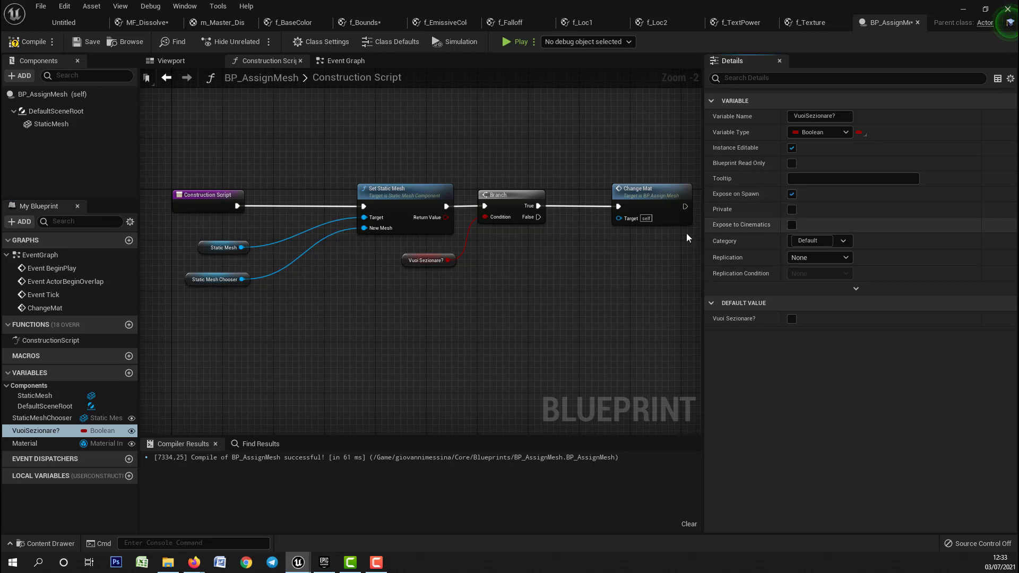
left_click(24, 43)
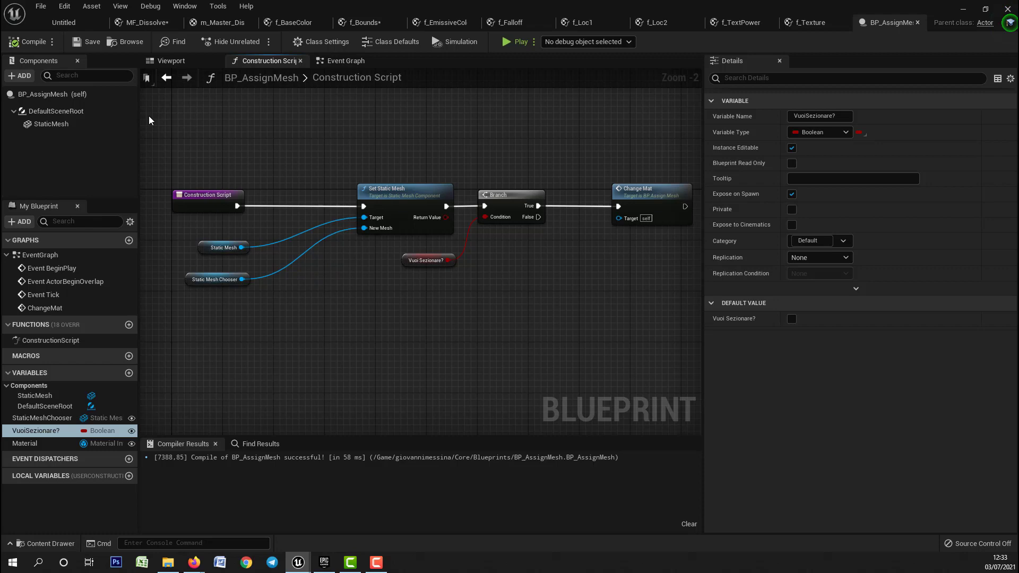
left_click(62, 21)
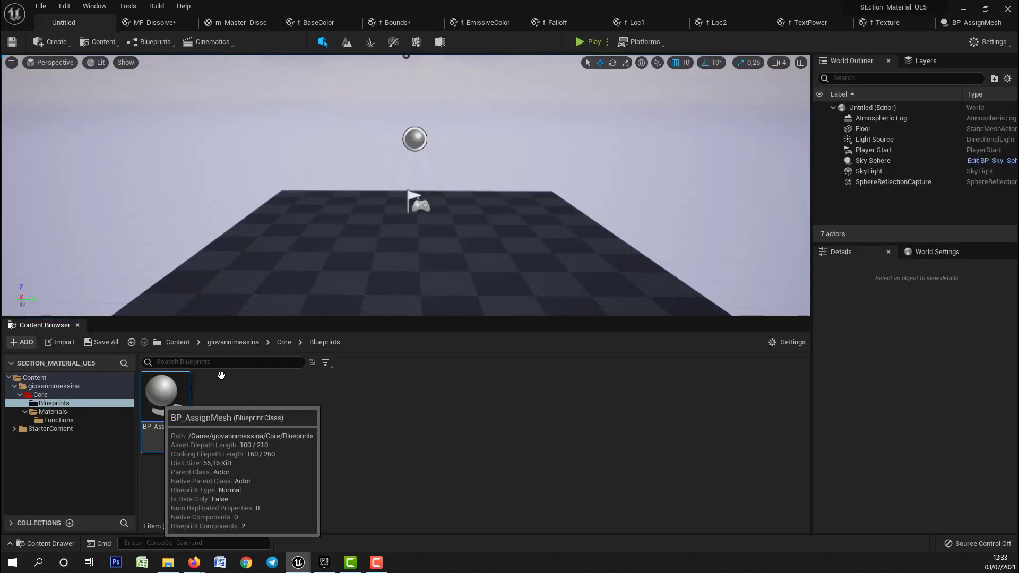
Step: Place a BP_AssignMesh actor onto the level floor
left_click_drag(166, 398, 423, 242)
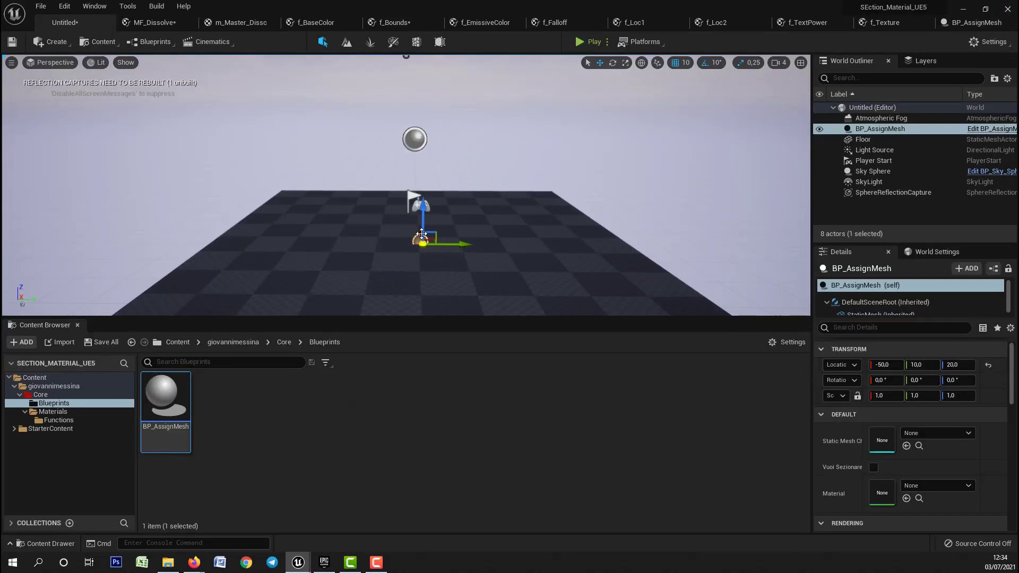
right_click_drag(446, 213, 469, 183)
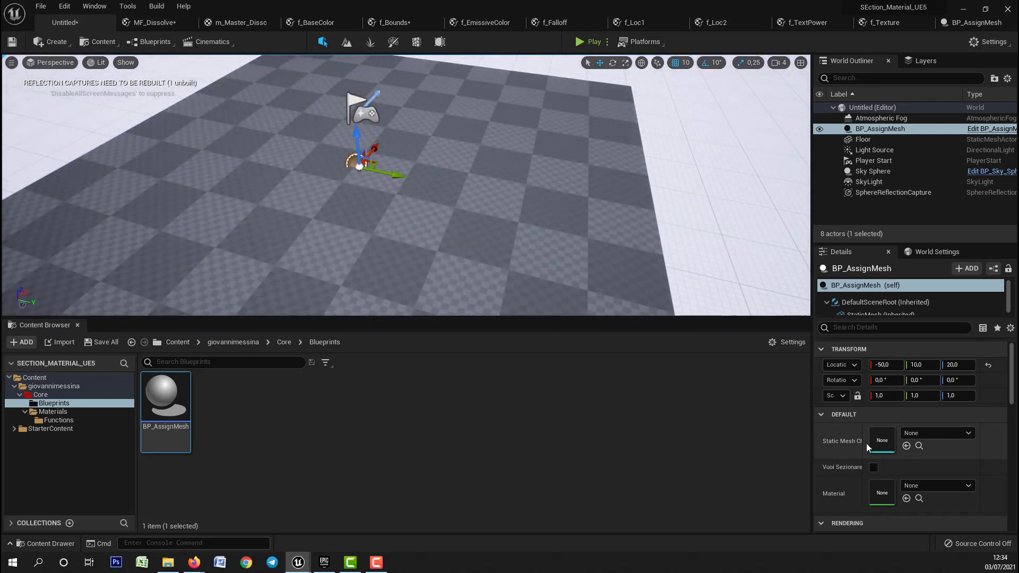
left_click_drag(812, 446, 734, 444)
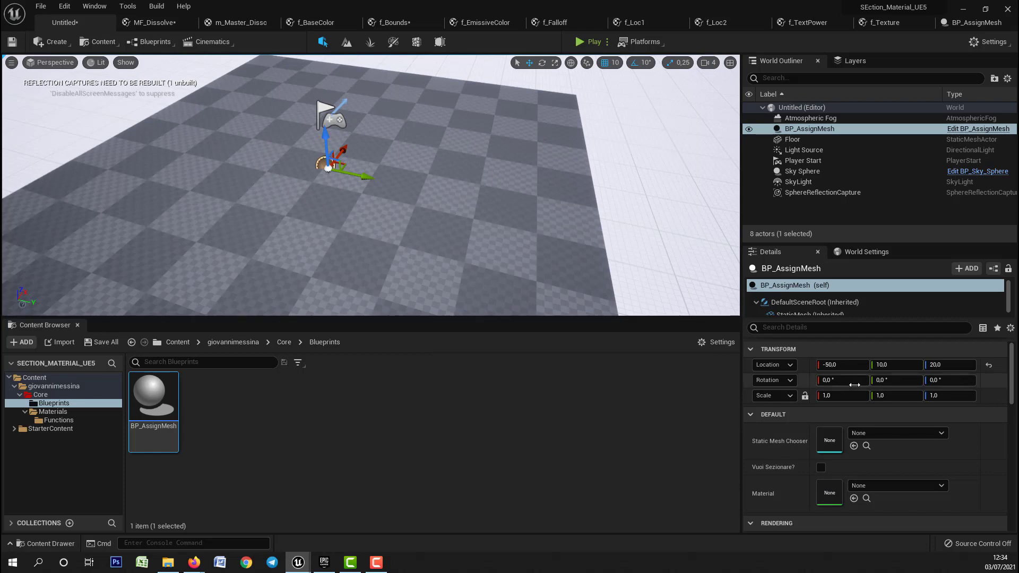
Step: Set the actor's Static Mesh Chooser to Shape_Cube and view the resulting cube
left_click(902, 434)
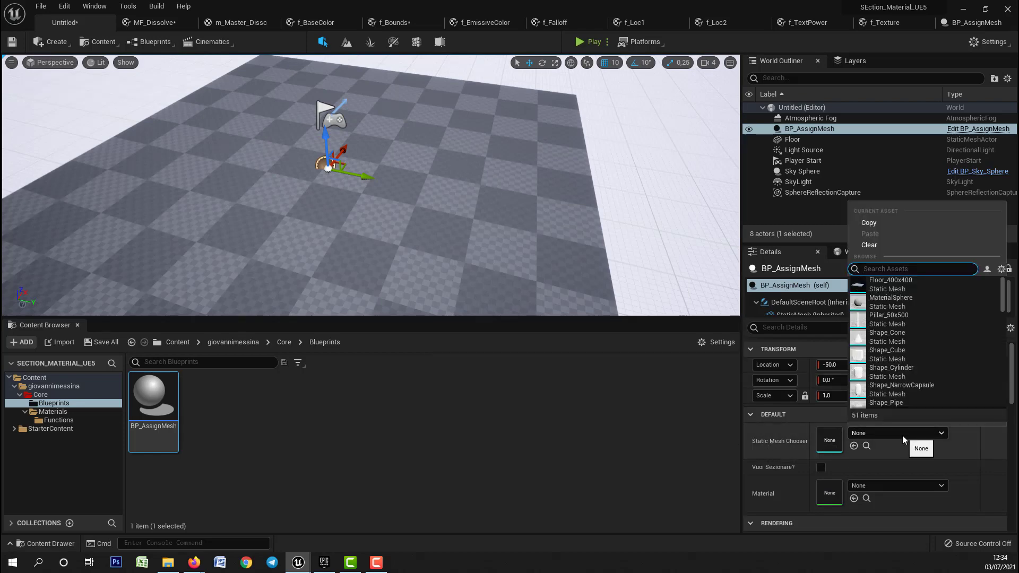
type("cube")
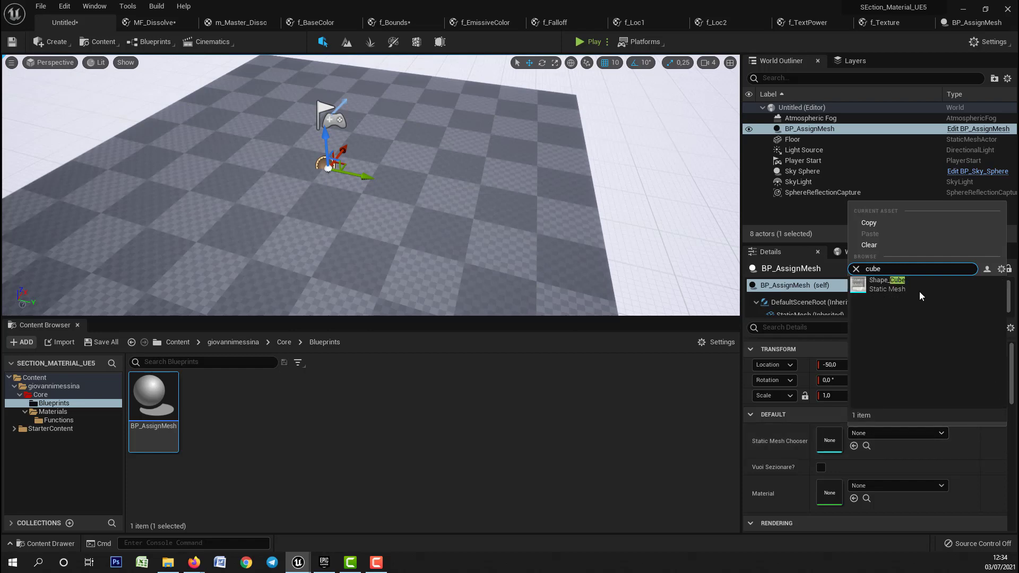
left_click(919, 292)
right_click_drag(440, 193, 390, 179)
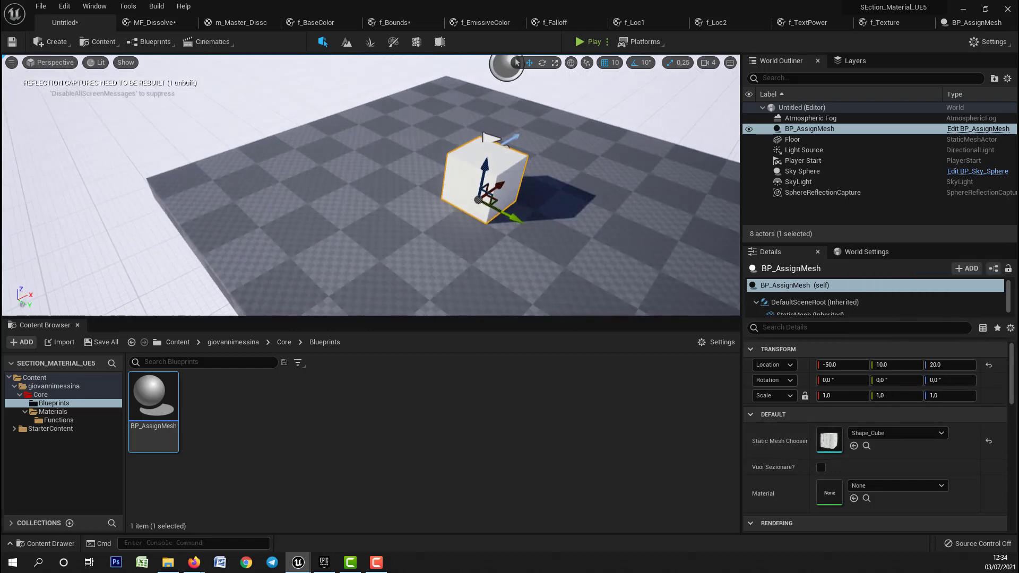
right_click_drag(464, 258, 528, 257)
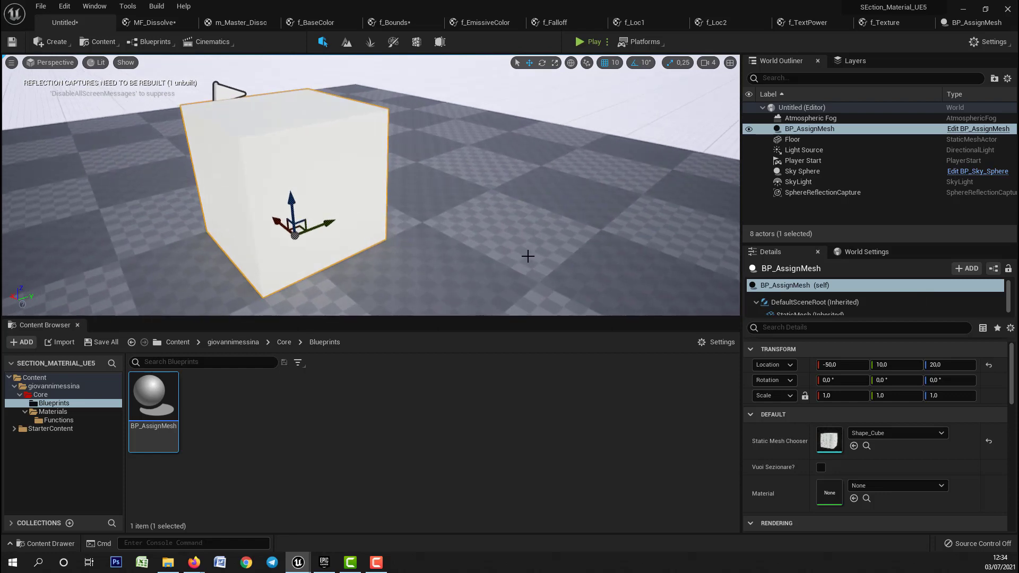
left_click(886, 433)
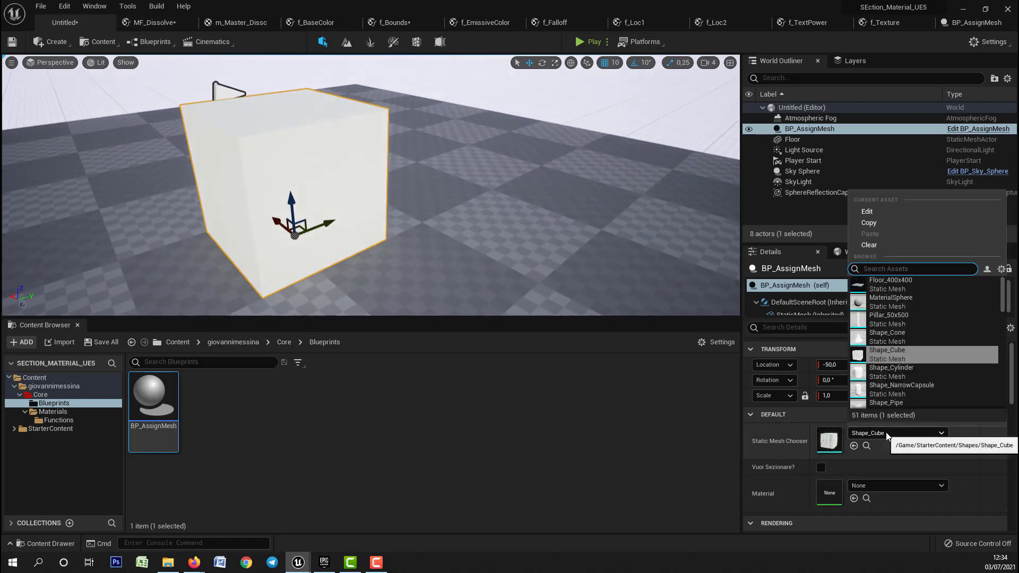
left_click(887, 433)
right_click_drag(335, 173, 359, 205)
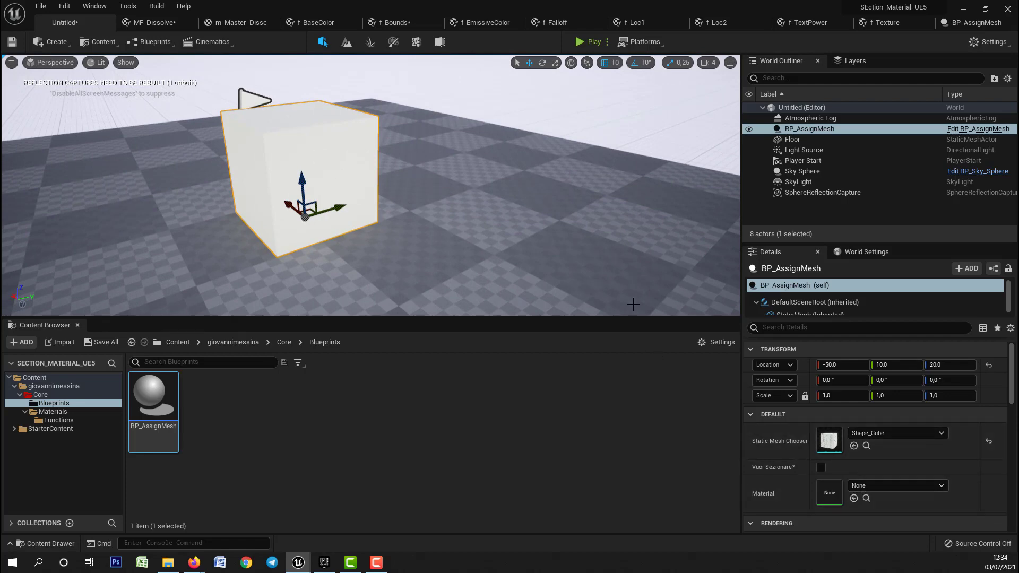
Step: Assign M_Basic_Floor as the cube's Material and toggle Vuoi Sezionare? on and off repeatedly
left_click(870, 485)
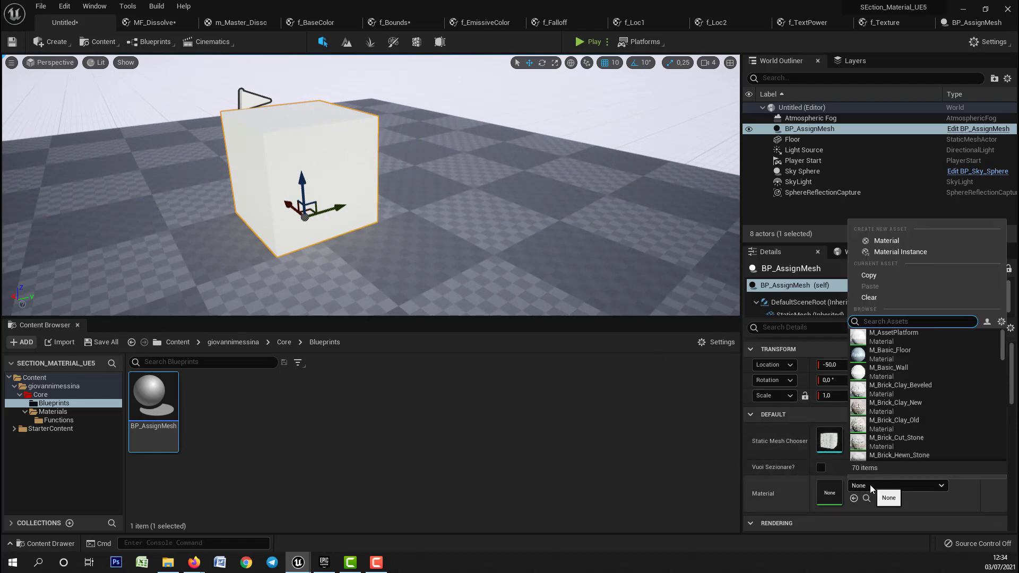
left_click(898, 356)
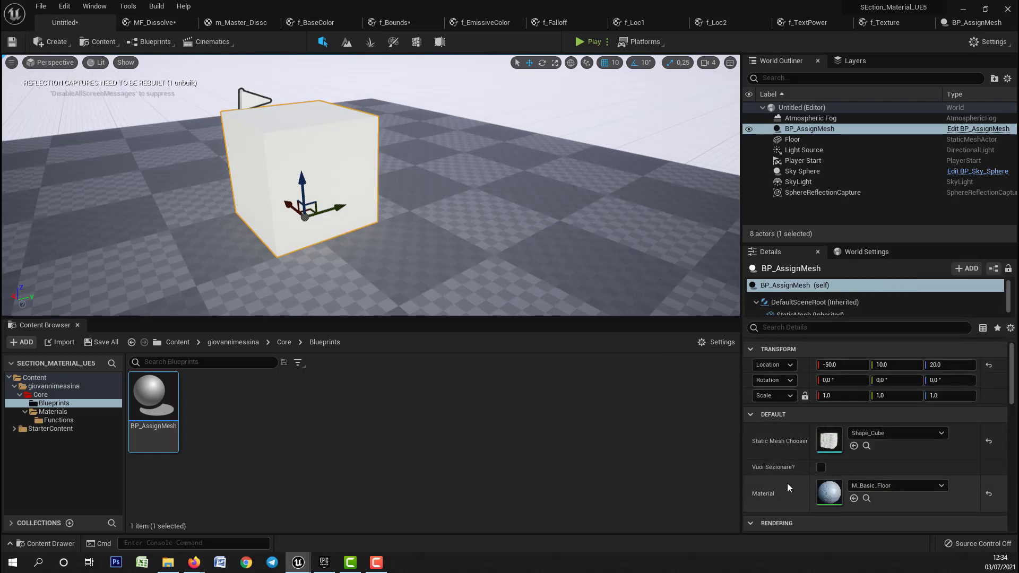
left_click(824, 468)
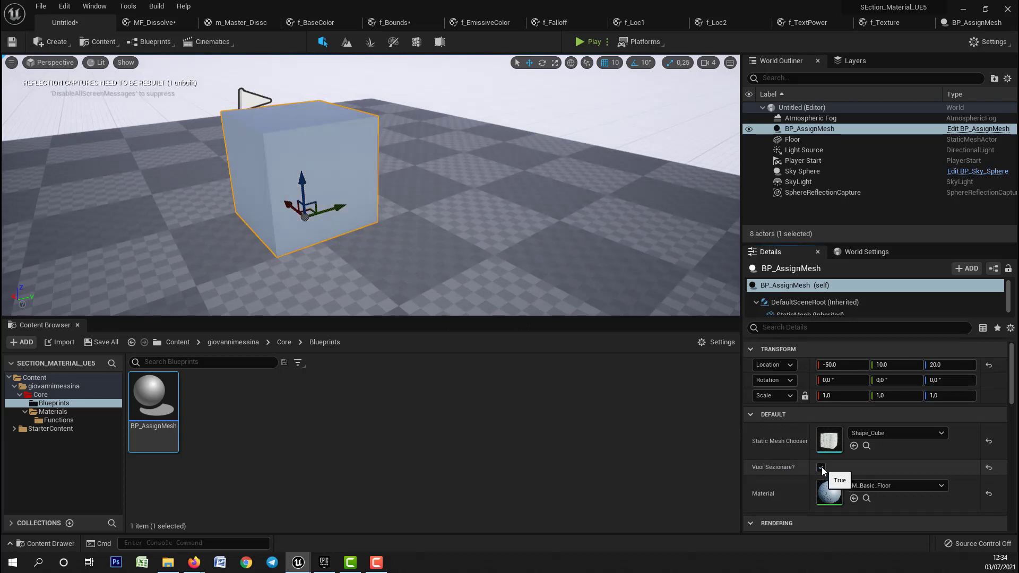
left_click(821, 468)
left_click(820, 468)
left_click(821, 468)
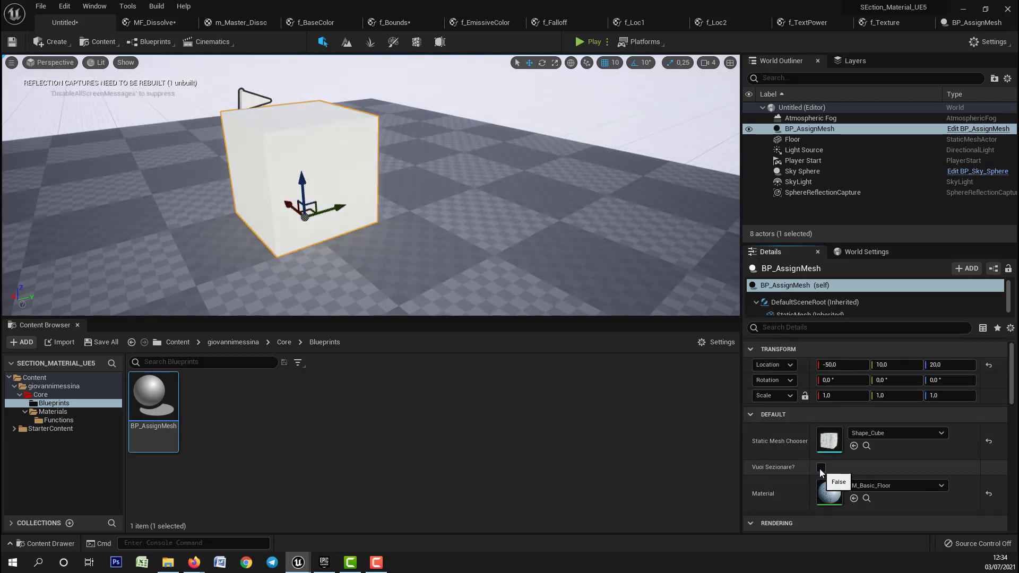
left_click(820, 469)
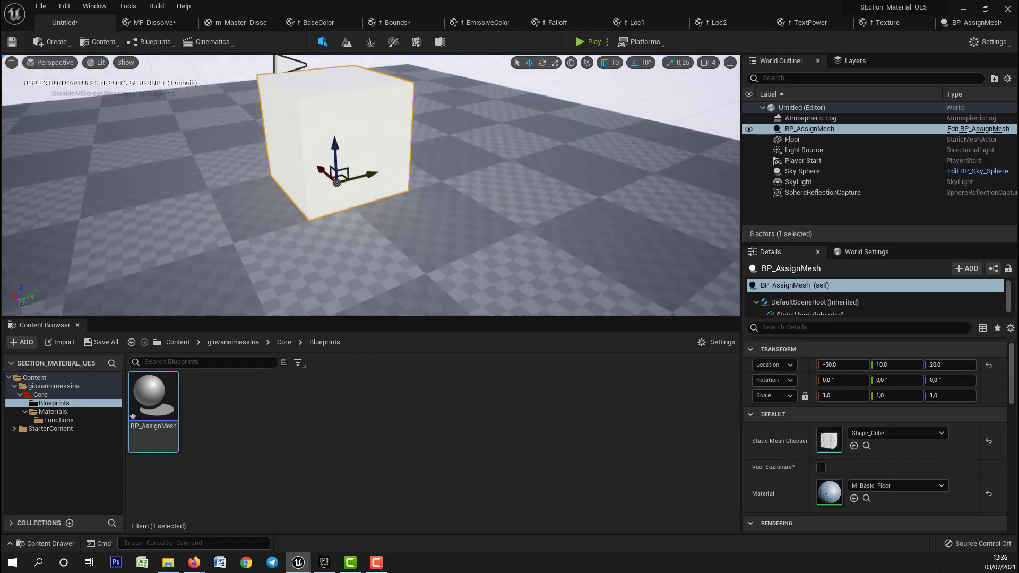
Step: Orbit and tilt the viewport around the cube and enlarge the level view
right_click_drag(371, 186, 402, 202)
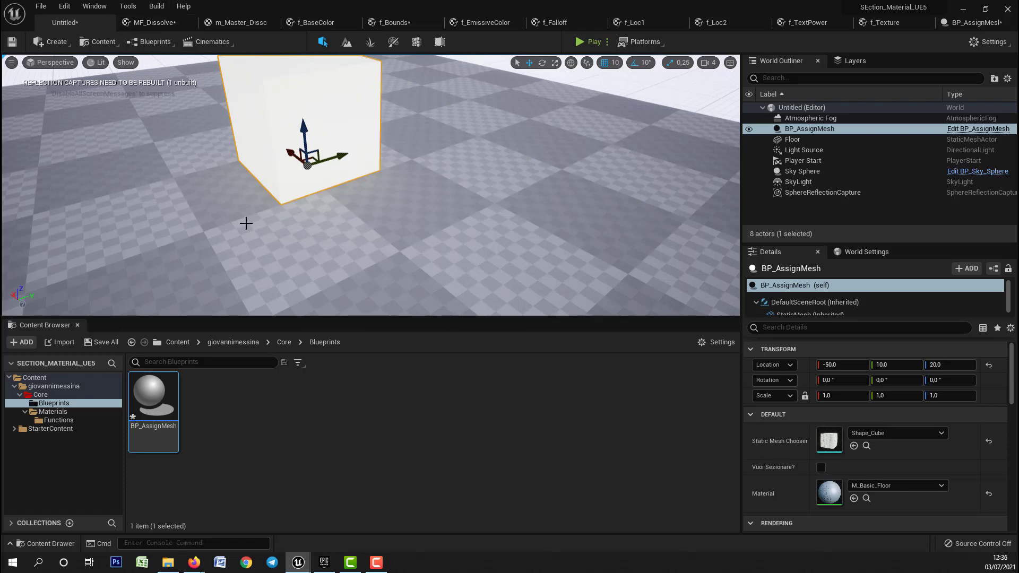
right_click_drag(471, 182, 471, 149)
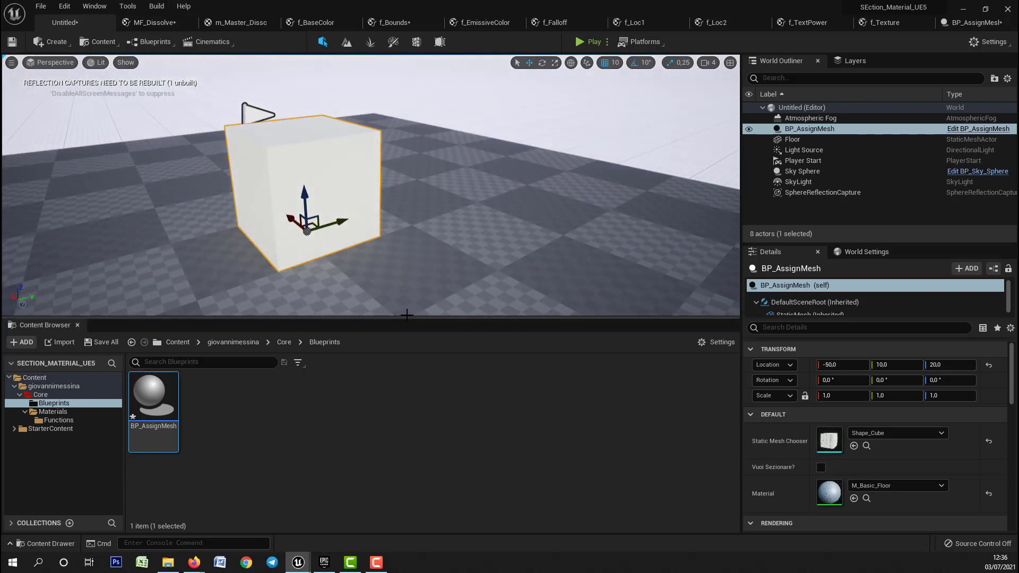
left_click_drag(408, 318, 401, 354)
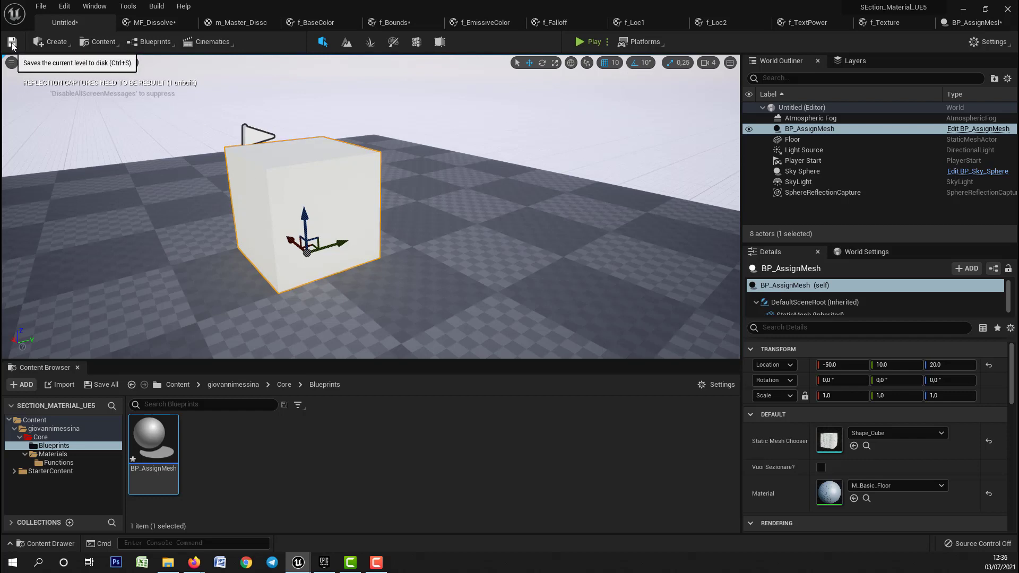
Step: Save all modified assets and save the level as StarterMap
left_click(100, 384)
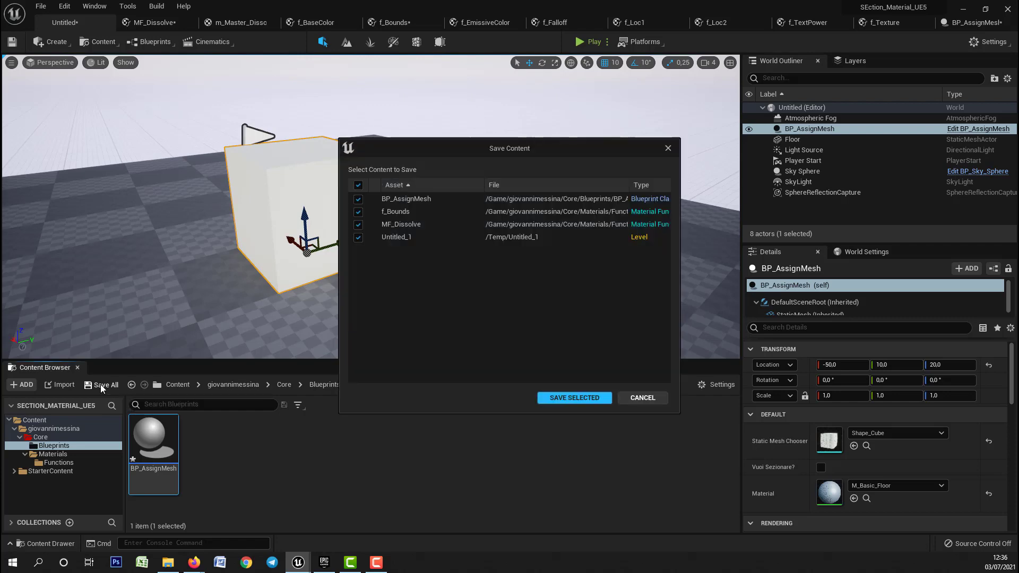
left_click(574, 397)
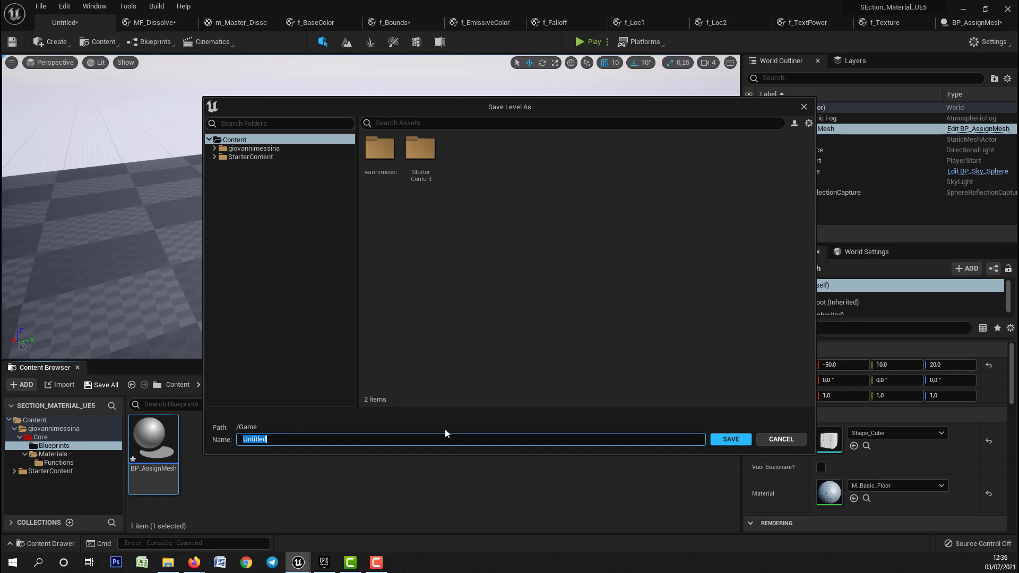
type("StarterMap")
left_click(731, 439)
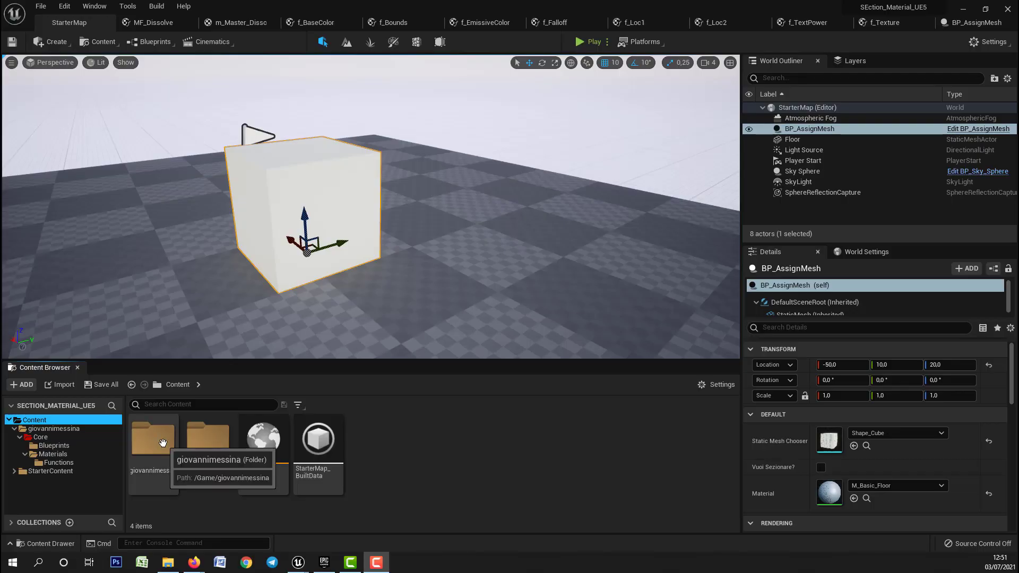
Step: In Core > Blueprints, create an Actor Blueprint Class named BP_InteractiveShape and open it
left_click(41, 437)
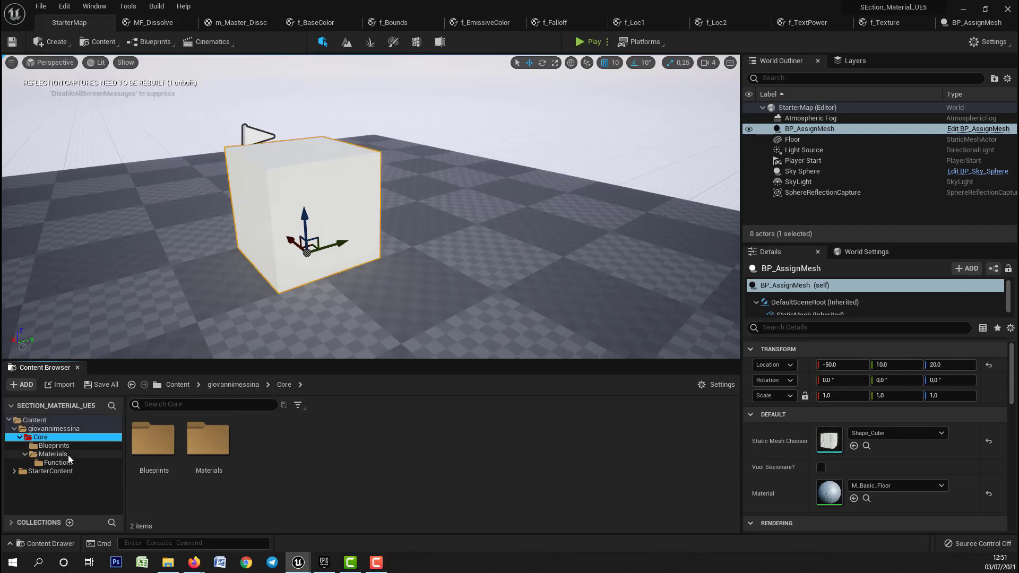
left_click(53, 446)
right_click(239, 472)
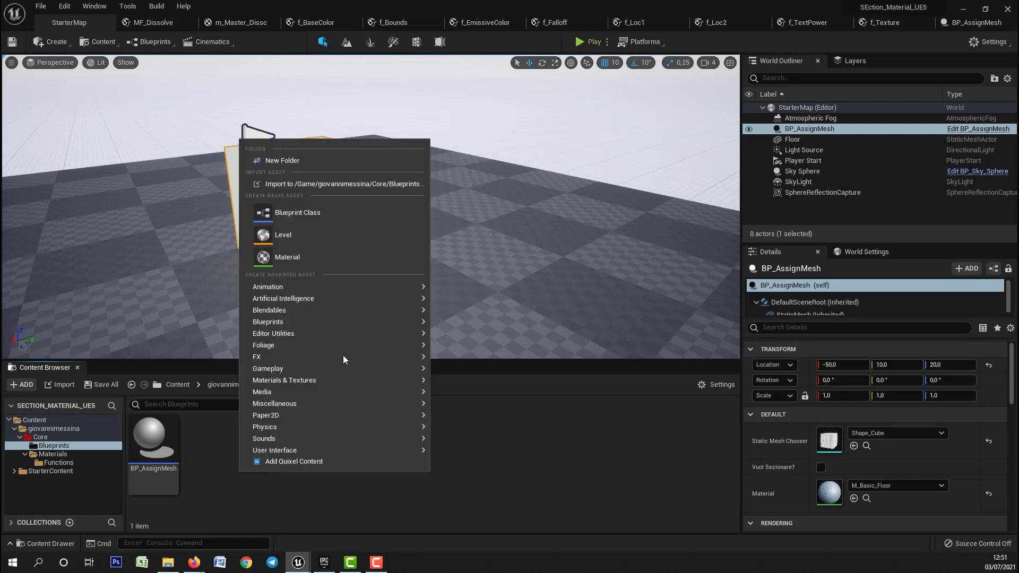
left_click(298, 214)
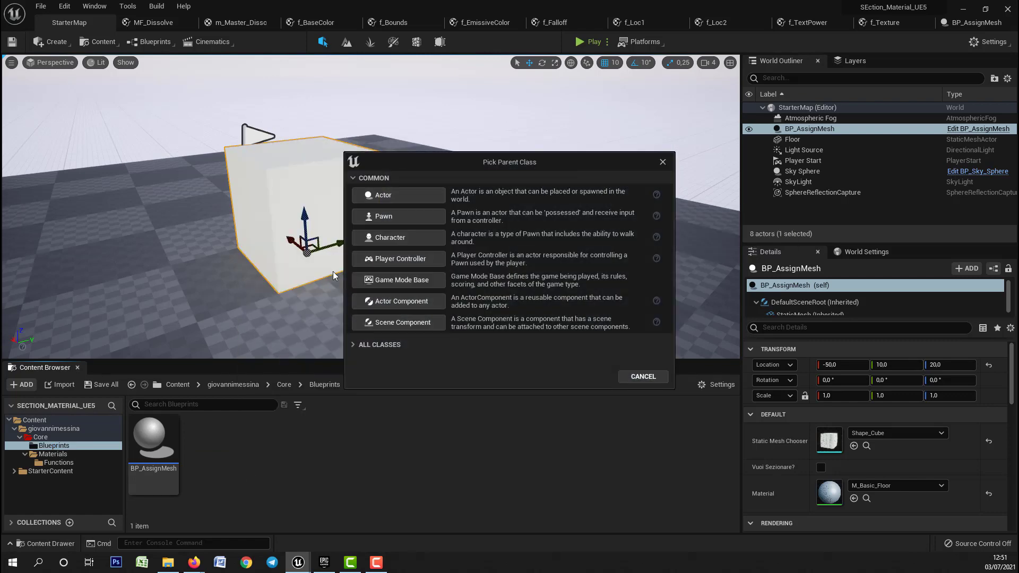
left_click(391, 196)
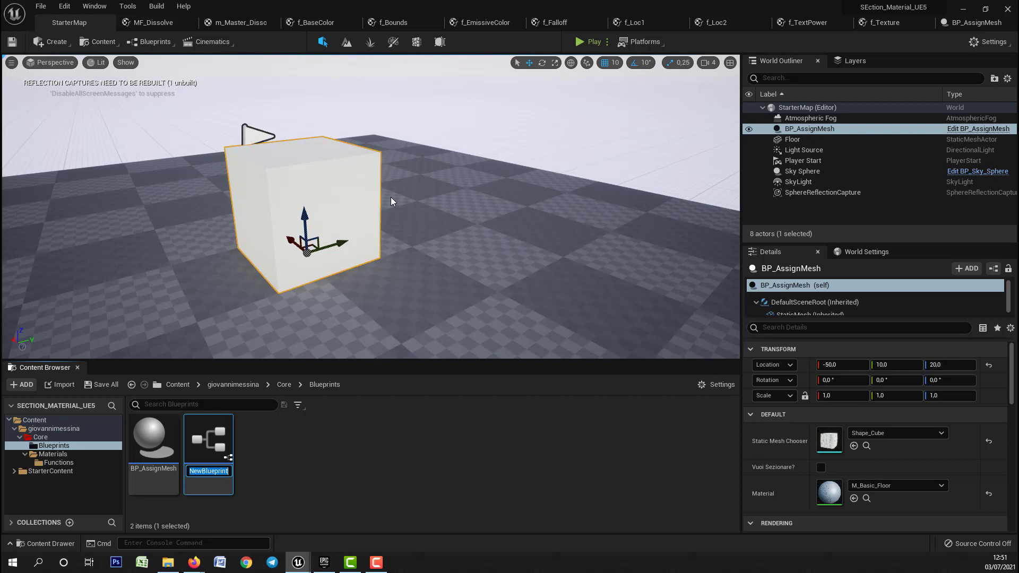
type("B")
type("P_Interactive")
type("Shap")
type("e")
key("Return")
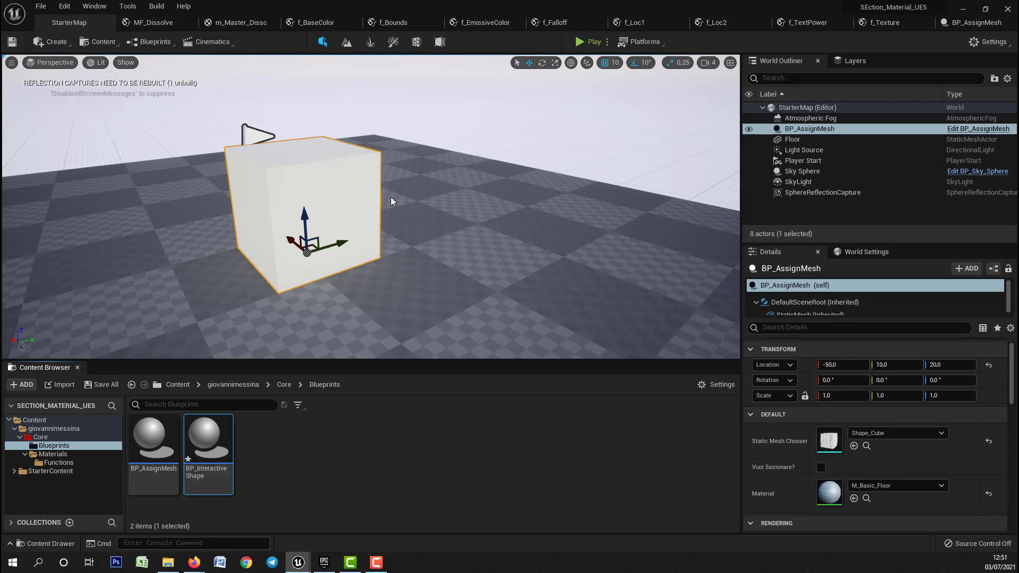
double_click(210, 439)
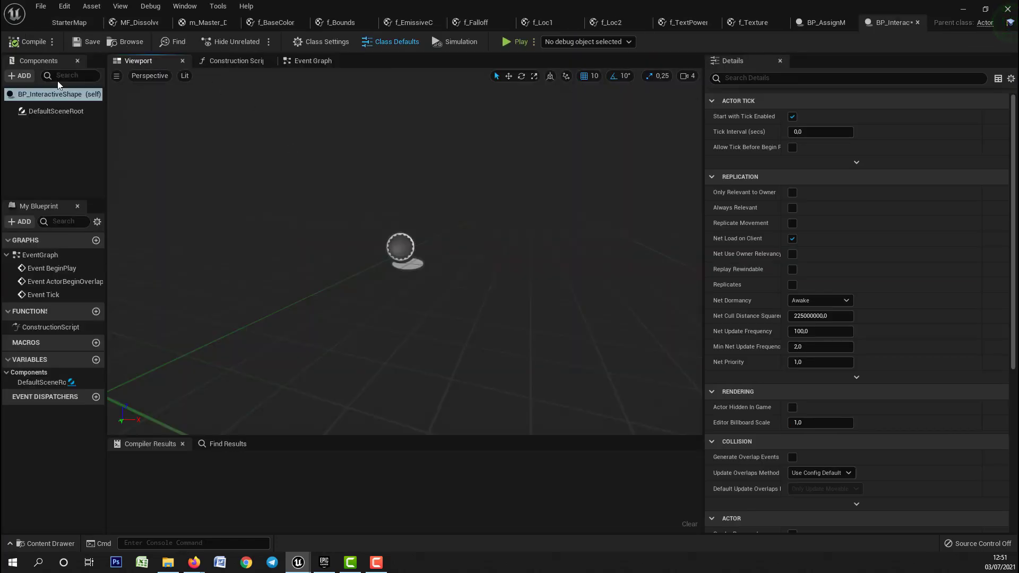
Step: Add a Static Mesh component to the blueprint and set its mesh to Shape_Cube
left_click(20, 76)
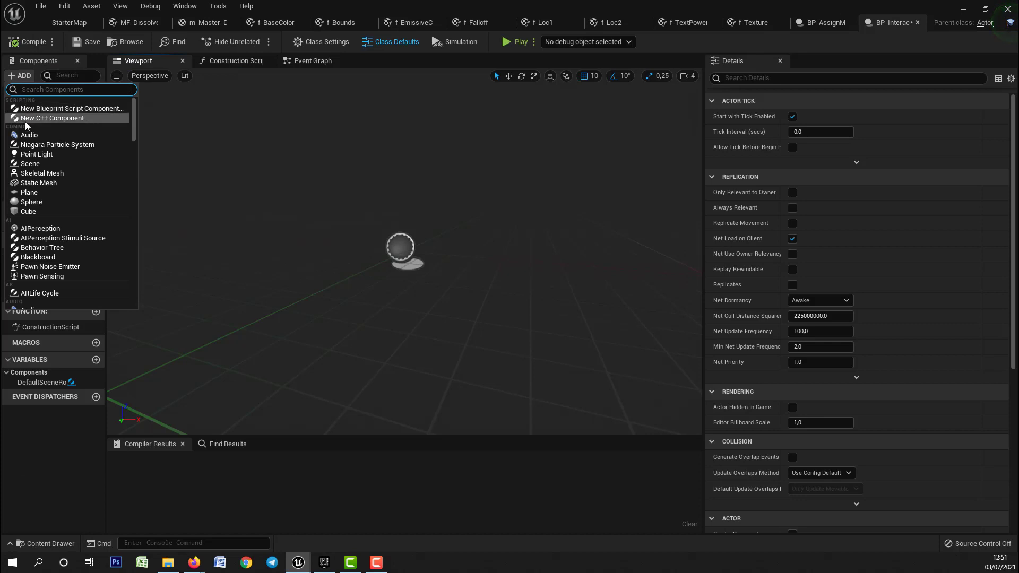
left_click(32, 184)
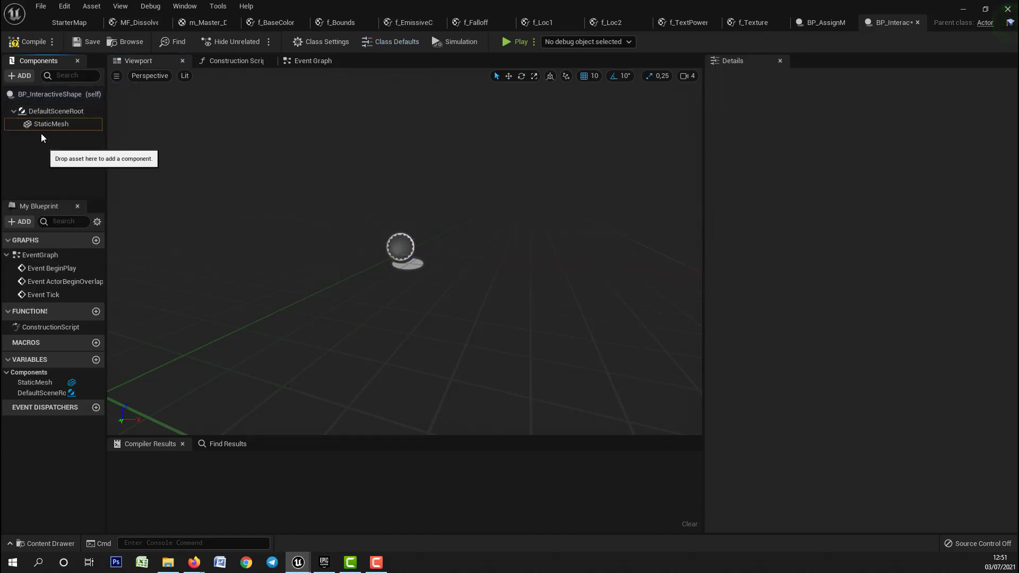
left_click(45, 125)
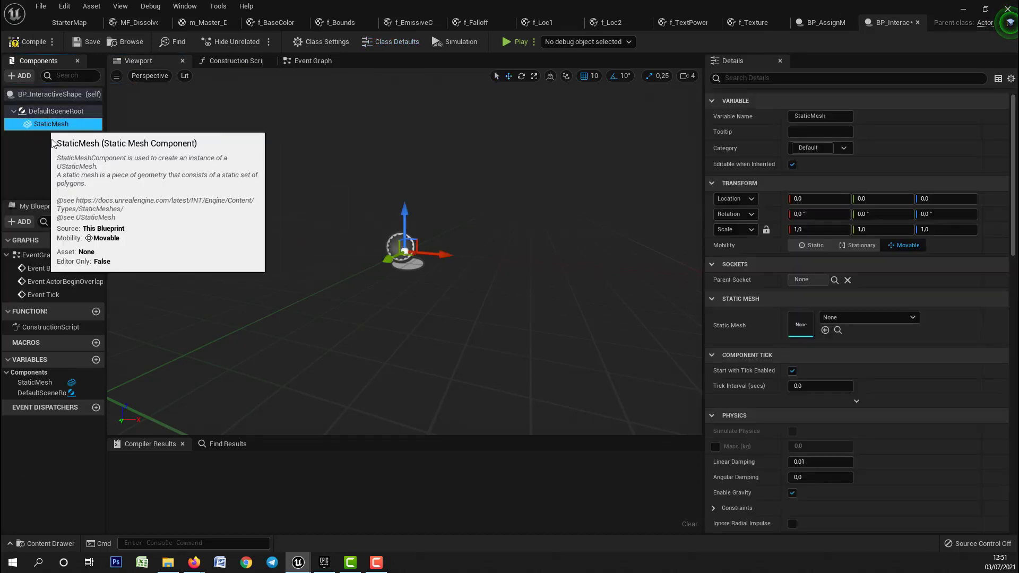
left_click(861, 317)
type("cu")
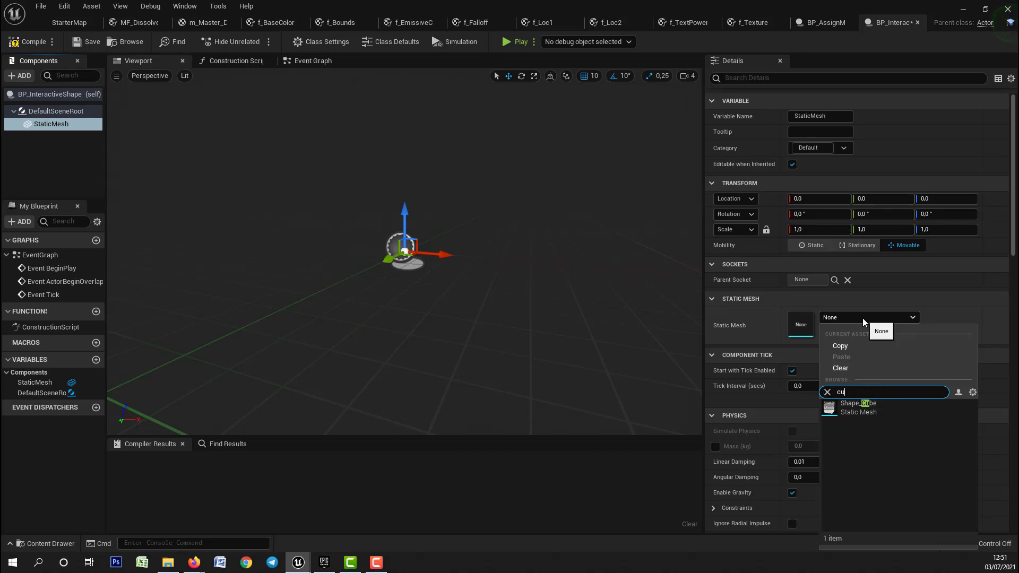
type("be")
left_click(855, 407)
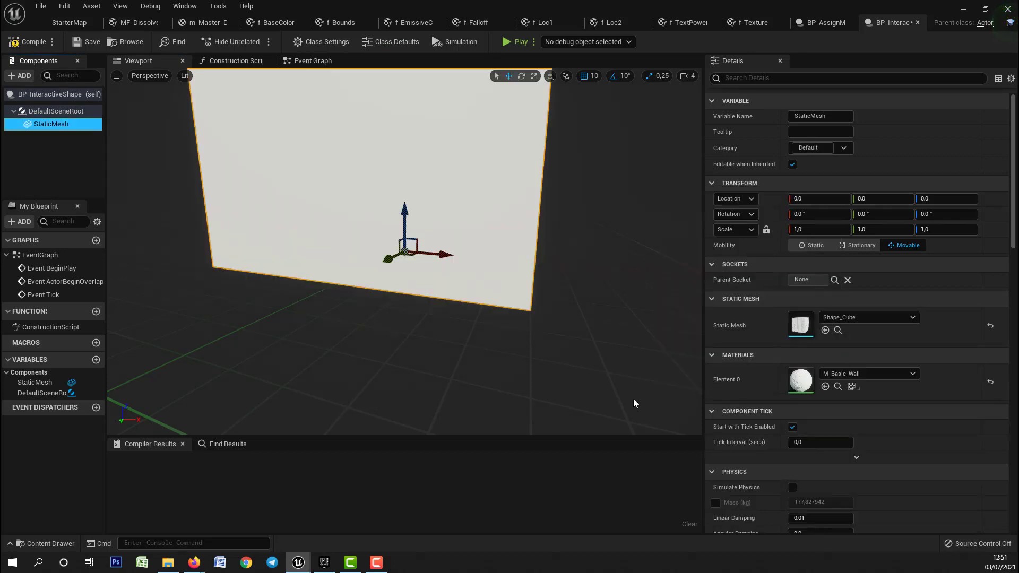
right_click_drag(448, 265, 475, 273)
scroll(475, 273, "up", 3)
scroll(489, 275, "down", 6)
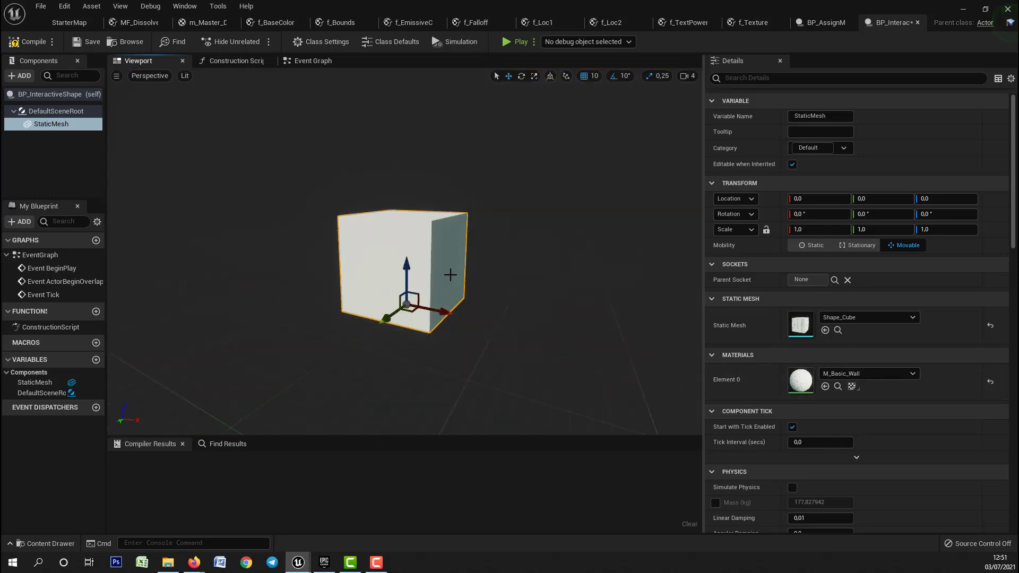
scroll(449, 274, "up", 4)
Step: Apply the M_Glass material to the cube's Element 0 and compile the blueprint
left_click(855, 372)
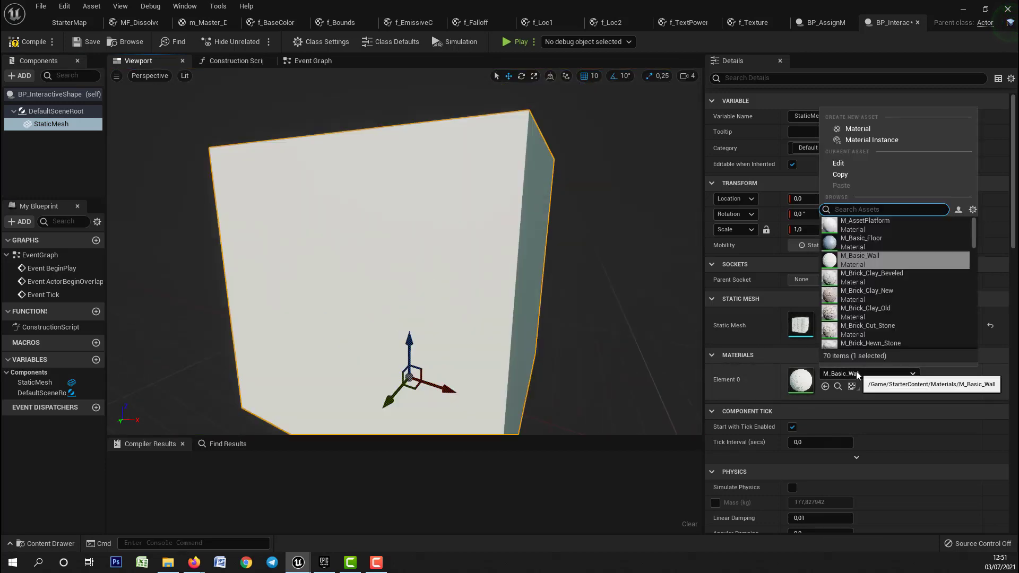
type("glass")
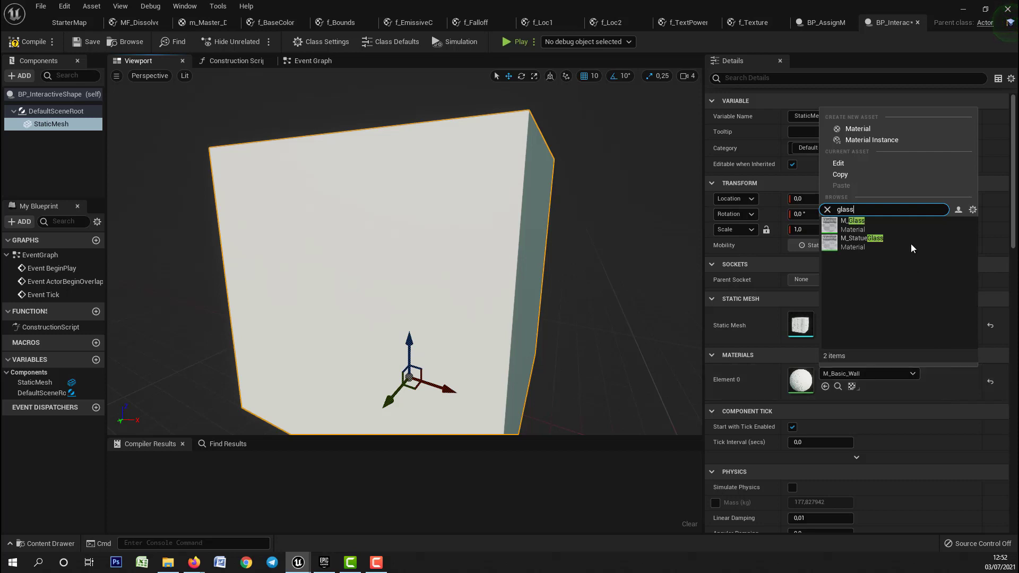
left_click(844, 224)
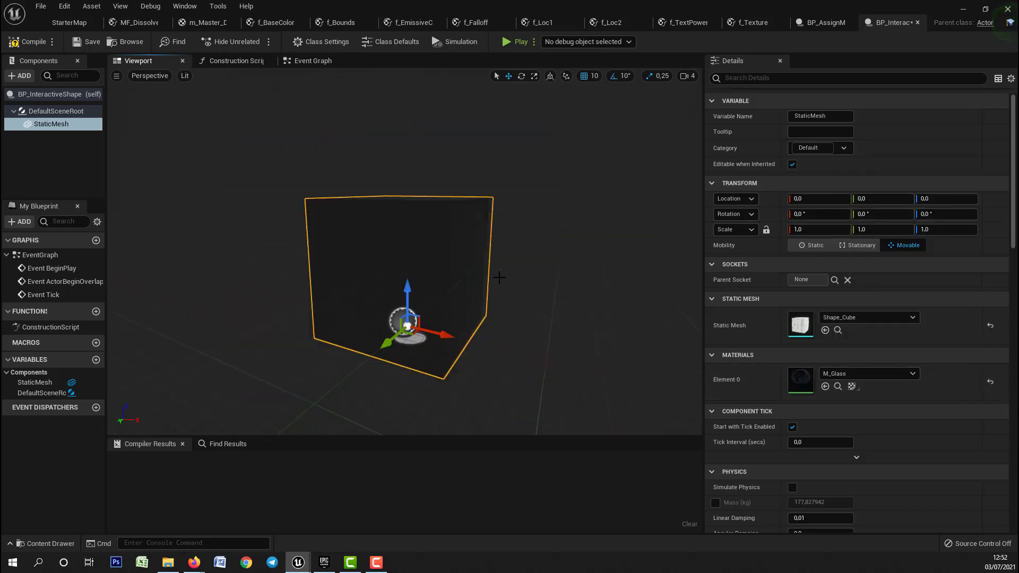
scroll(499, 277, "up", 3)
right_click_drag(526, 241, 480, 280)
scroll(480, 280, "down", 4)
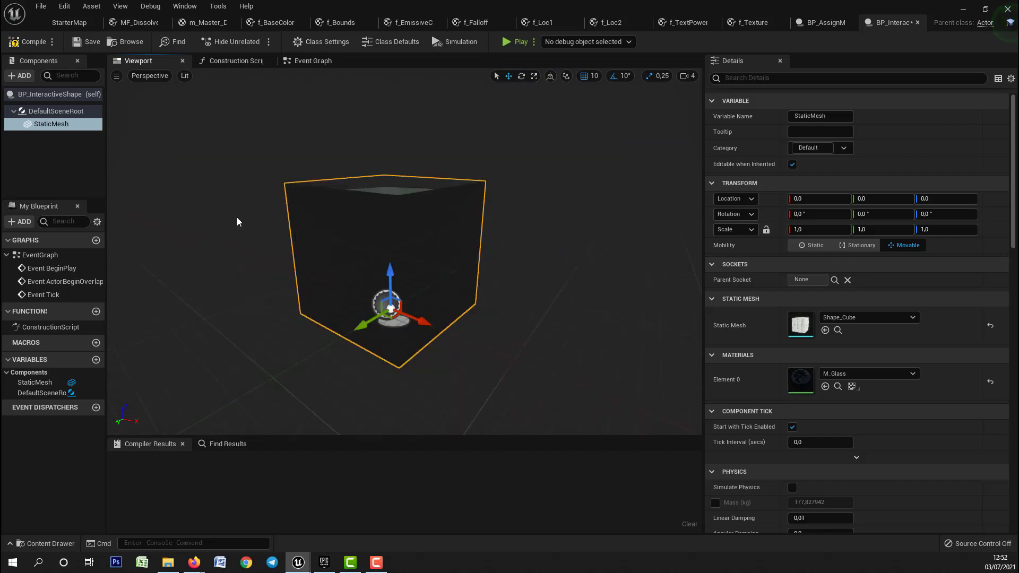
left_click(23, 42)
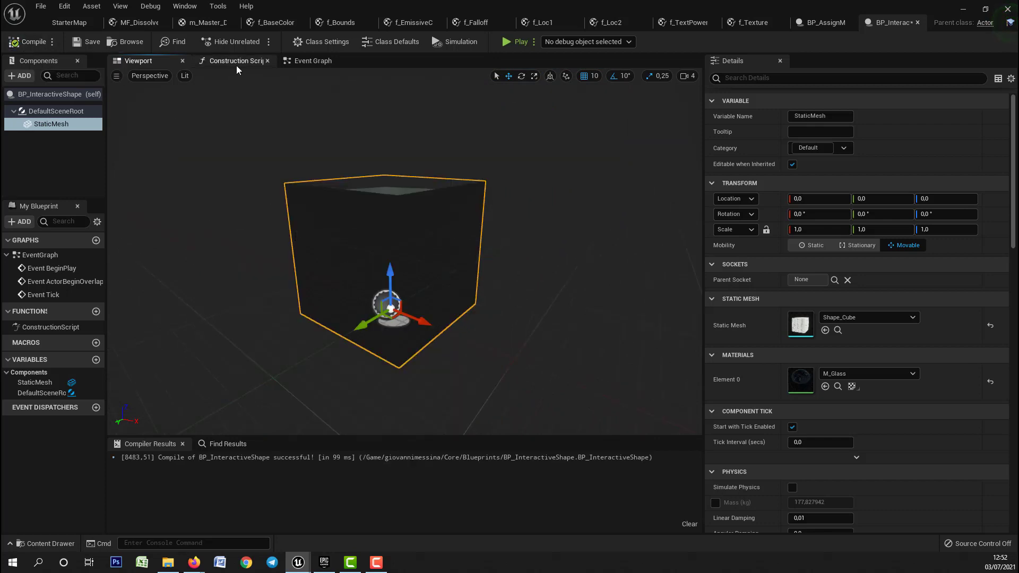
Step: Rename the StaticMesh component to CubeInteractive and drop its reference node into the Construction Script graph
left_click(236, 60)
right_click_drag(498, 335, 383, 265)
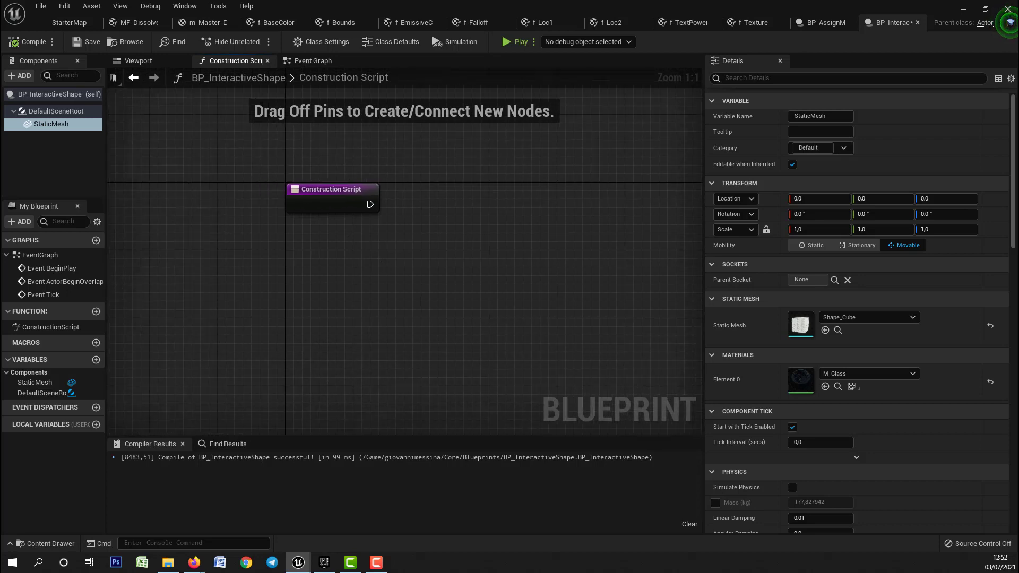
left_click(66, 127)
left_click(66, 126)
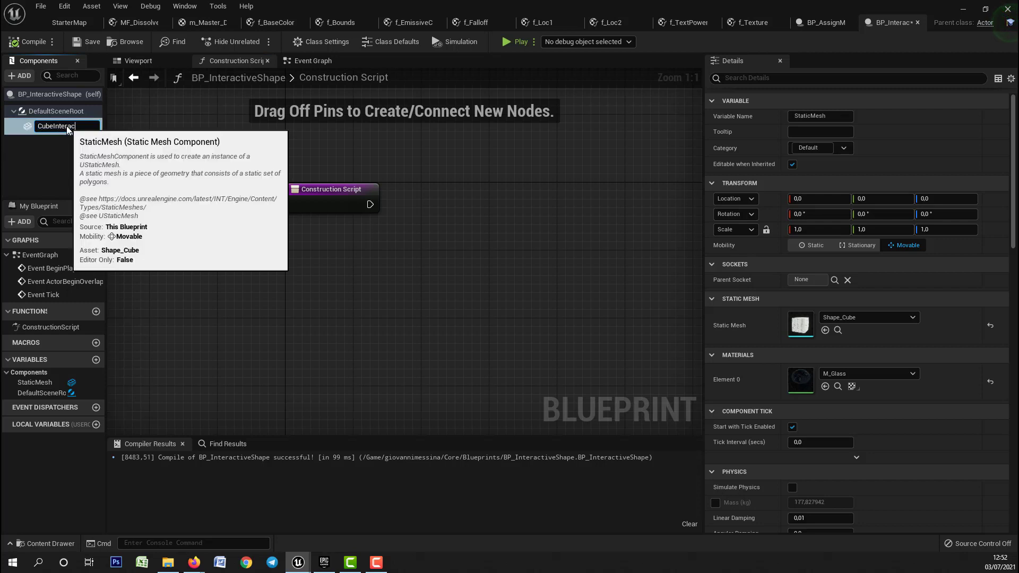
key("Return")
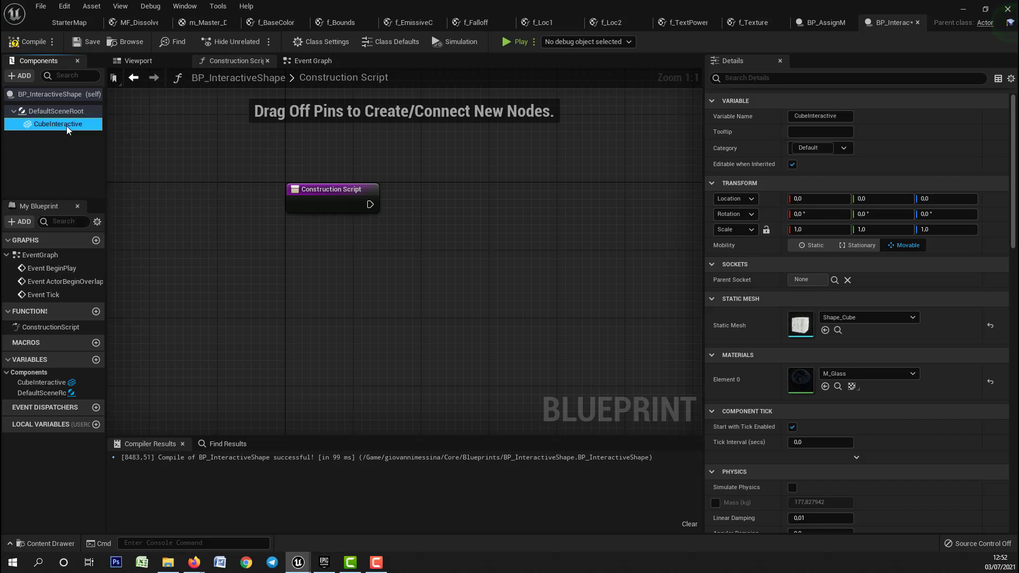
left_click_drag(242, 241, 348, 298)
right_click_drag(478, 215, 387, 205)
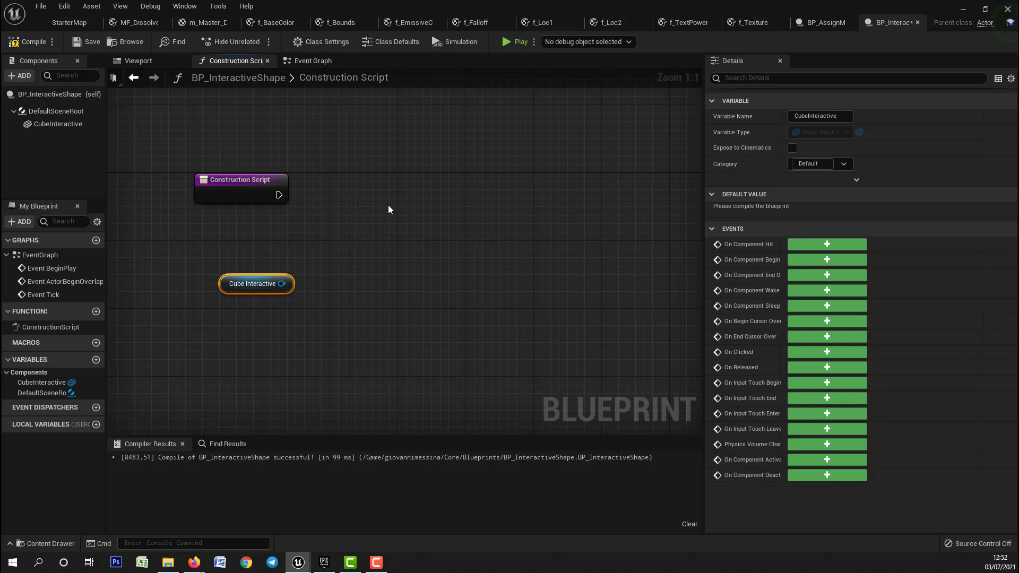
Step: Add a GetWorldLocation node fed by Cube Interactive
left_click_drag(281, 283, 334, 338)
type("getworl")
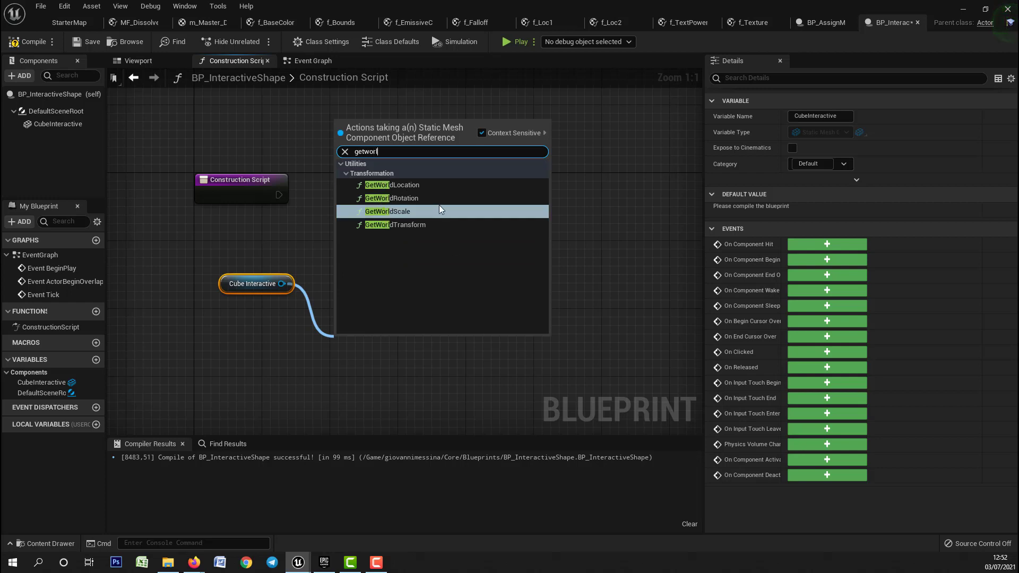
left_click(419, 185)
right_click_drag(422, 283, 384, 231)
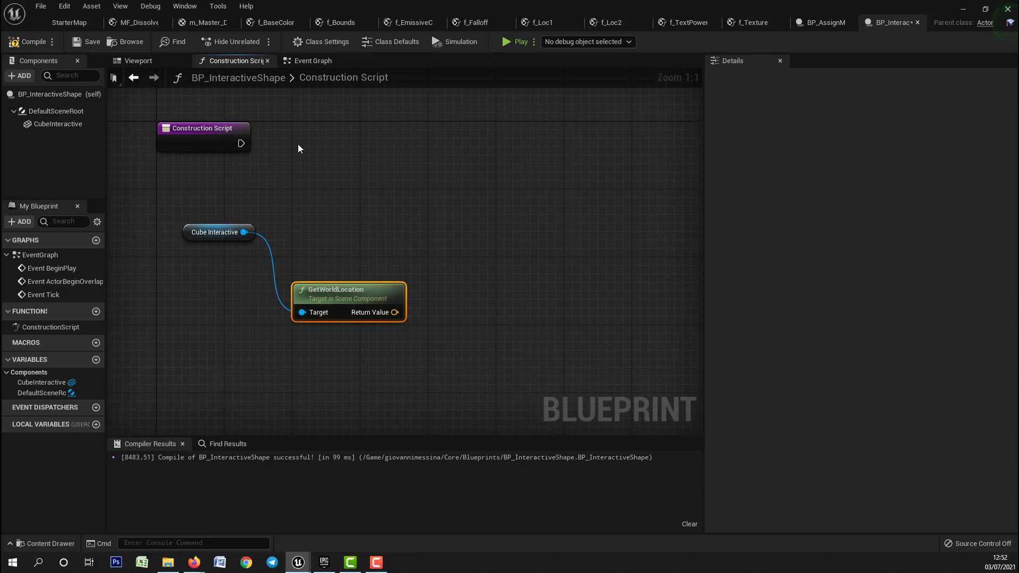
Step: Chain a Set Vector Parameter Value node after the Construction Script entry, with Collection MPC_Scale
left_click_drag(241, 143, 443, 133)
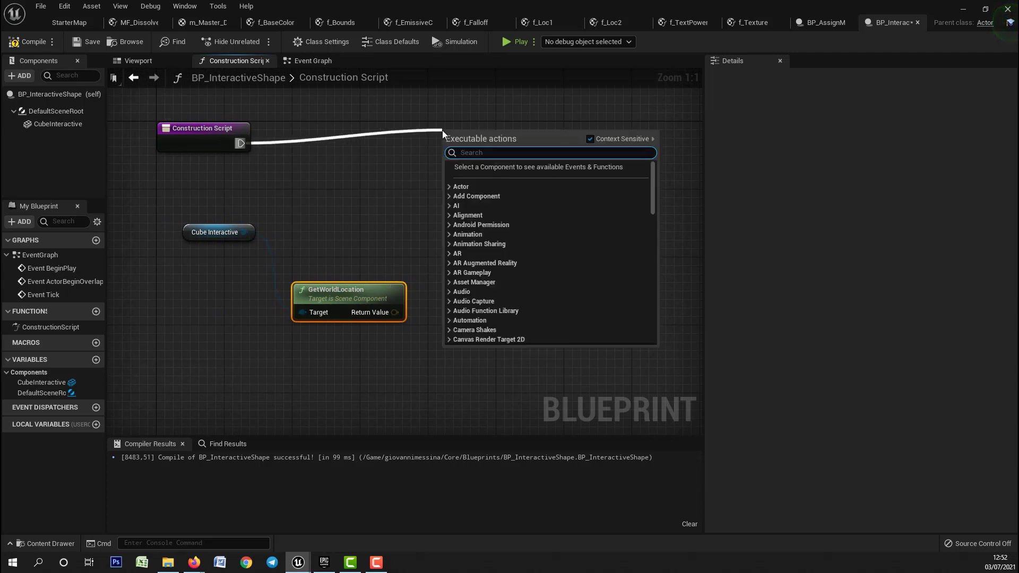
type("setvec")
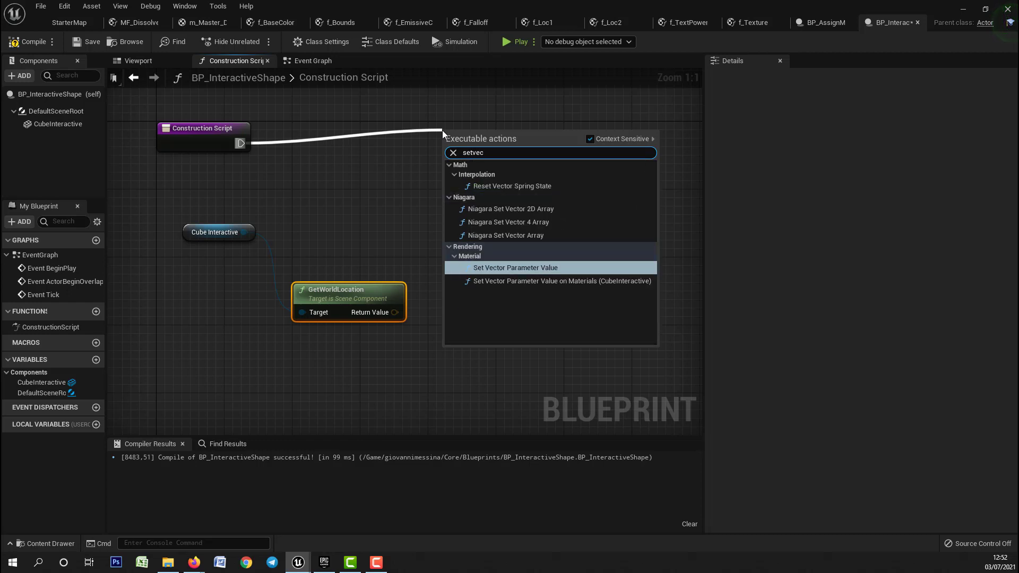
type("tor")
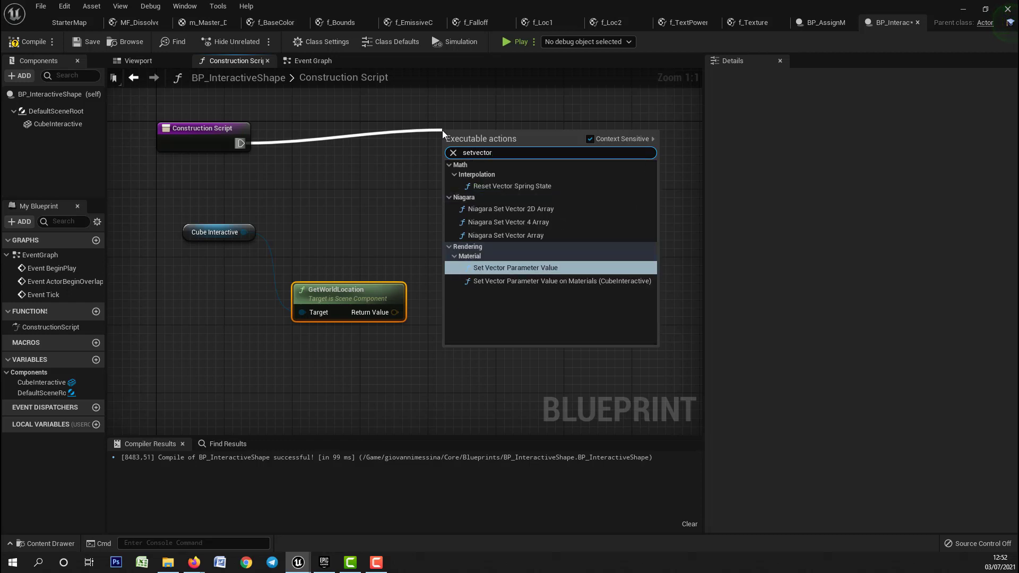
left_click(509, 268)
left_click_drag(500, 137, 526, 134)
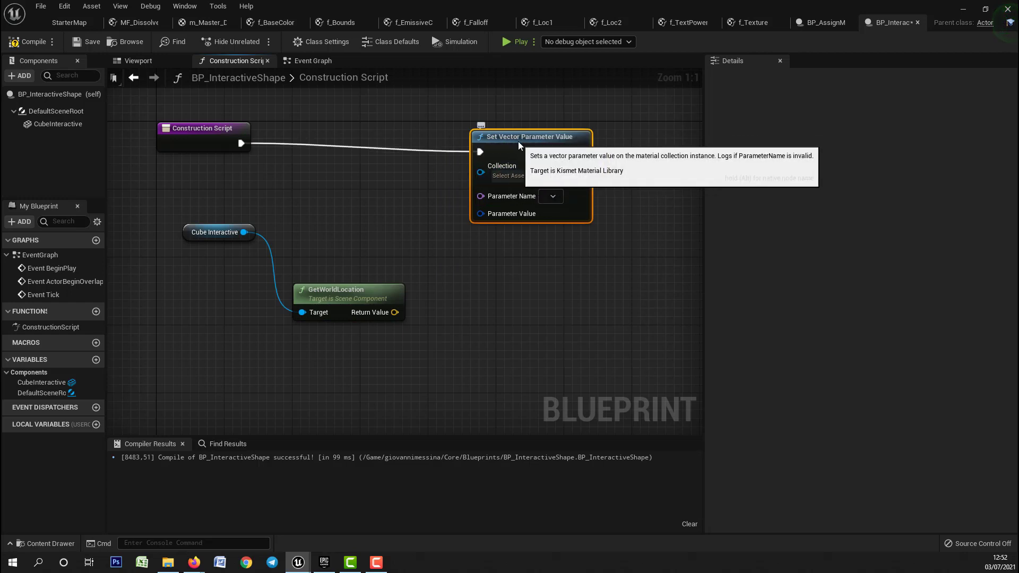
left_click_drag(518, 140, 509, 131)
left_click(504, 167)
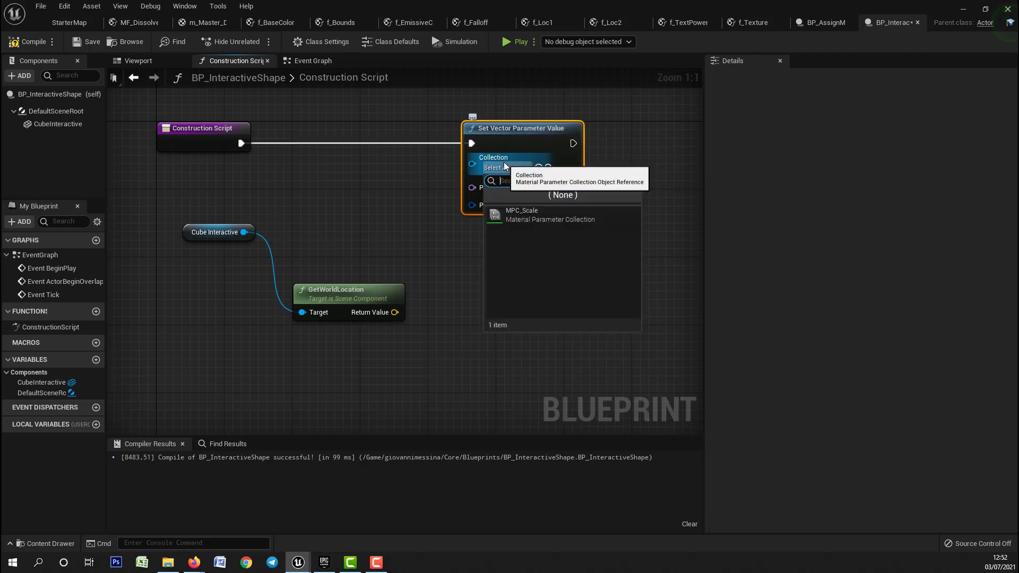
left_click(504, 215)
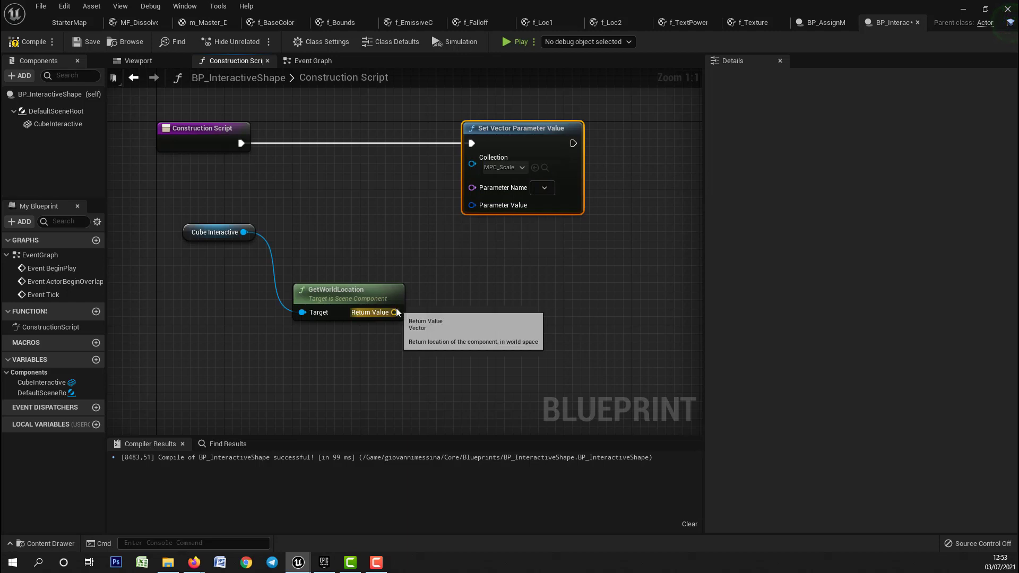
Step: Wire the world location into Parameter Value through a LinearColor conversion and tidy the nodes
left_click_drag(395, 312, 485, 205)
left_click_drag(403, 217, 407, 206)
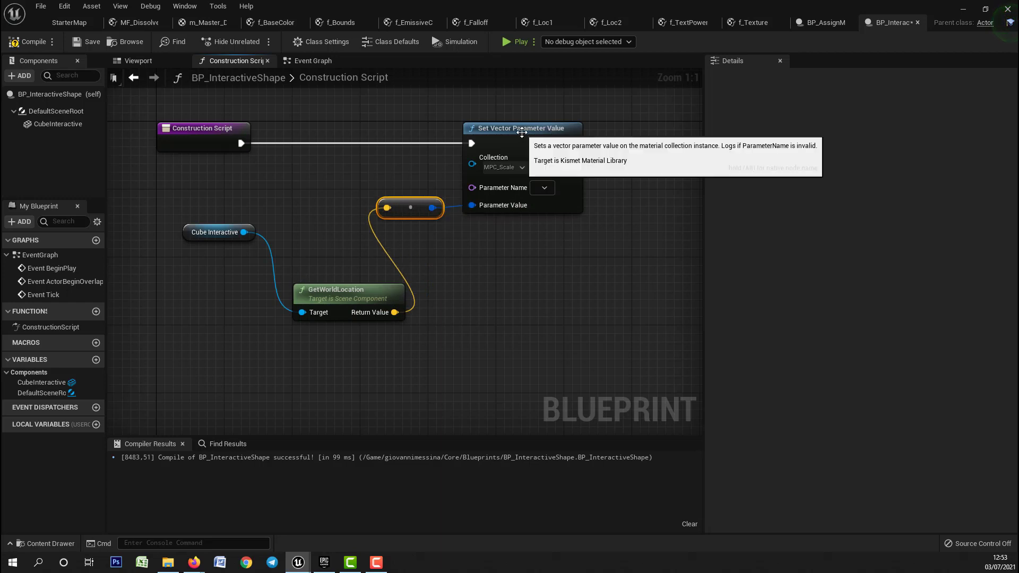
left_click_drag(518, 128, 543, 137)
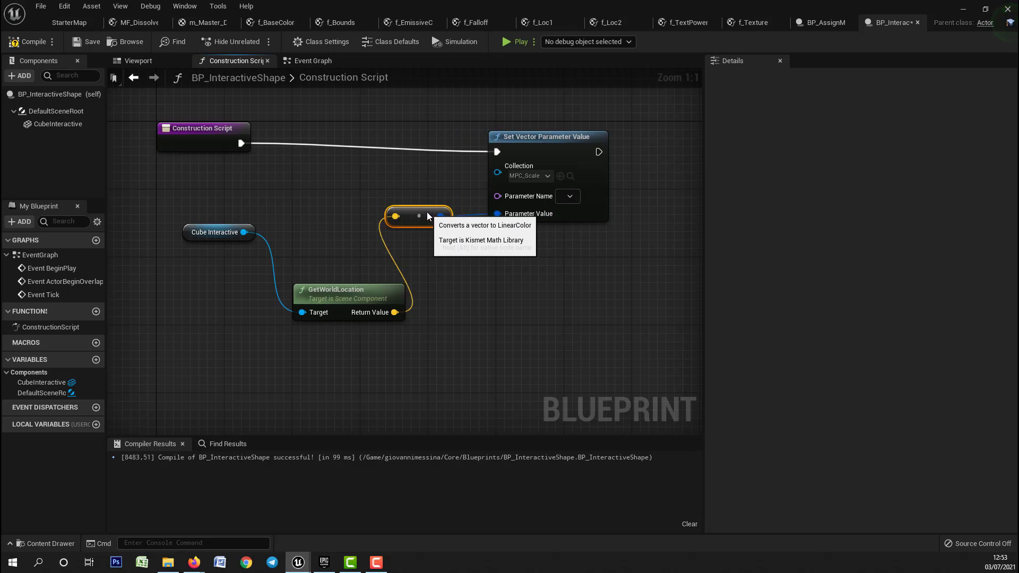
left_click_drag(428, 212, 436, 220)
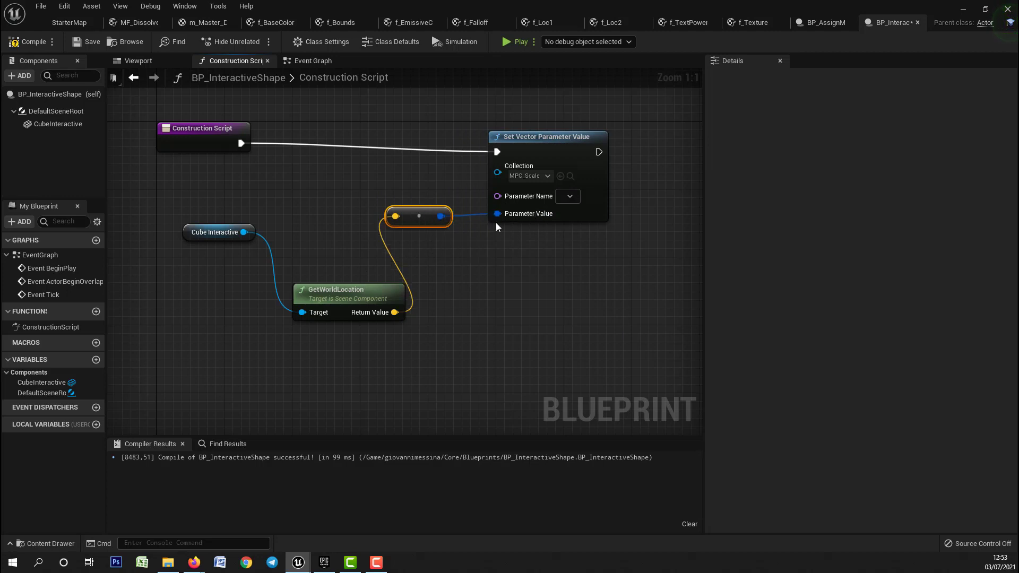
left_click(521, 129)
right_click_drag(468, 336, 427, 322)
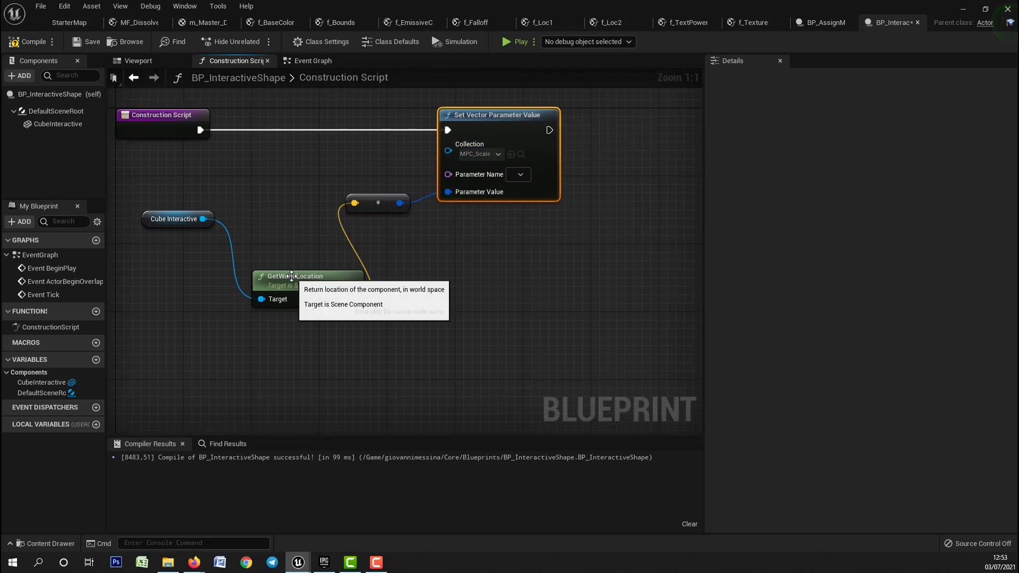
right_click_drag(409, 263, 401, 202)
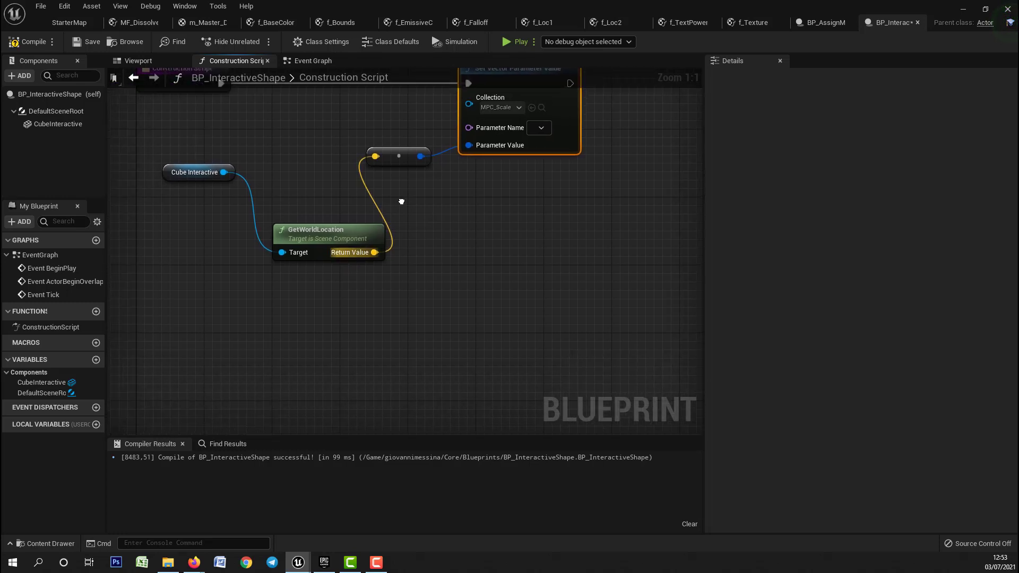
left_click_drag(223, 171, 273, 315)
Step: Add a GetWorldScale node for Cube Interactive, then duplicate Set Vector Parameter Value and chain the copy after it
type("get")
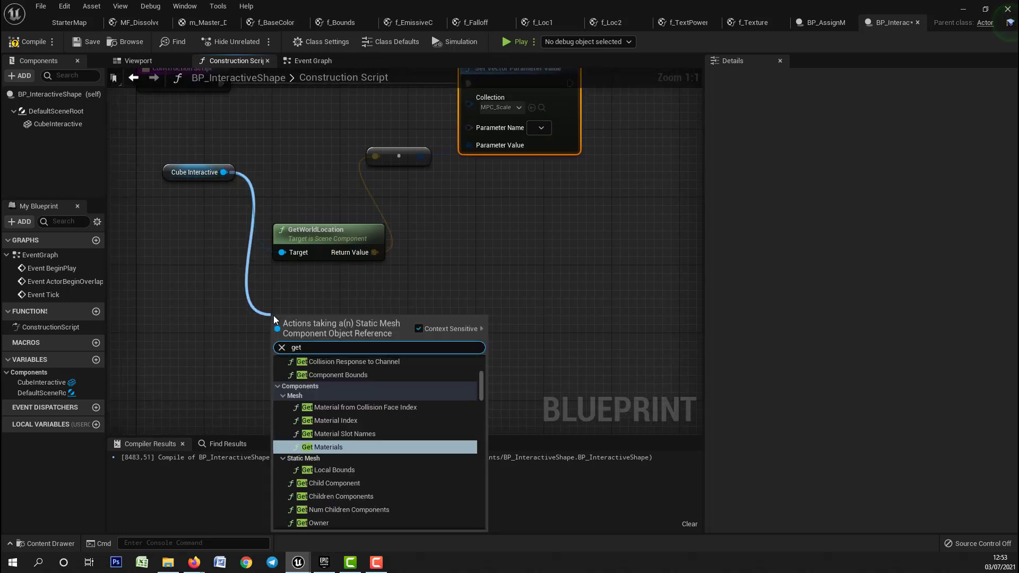
type("world sc")
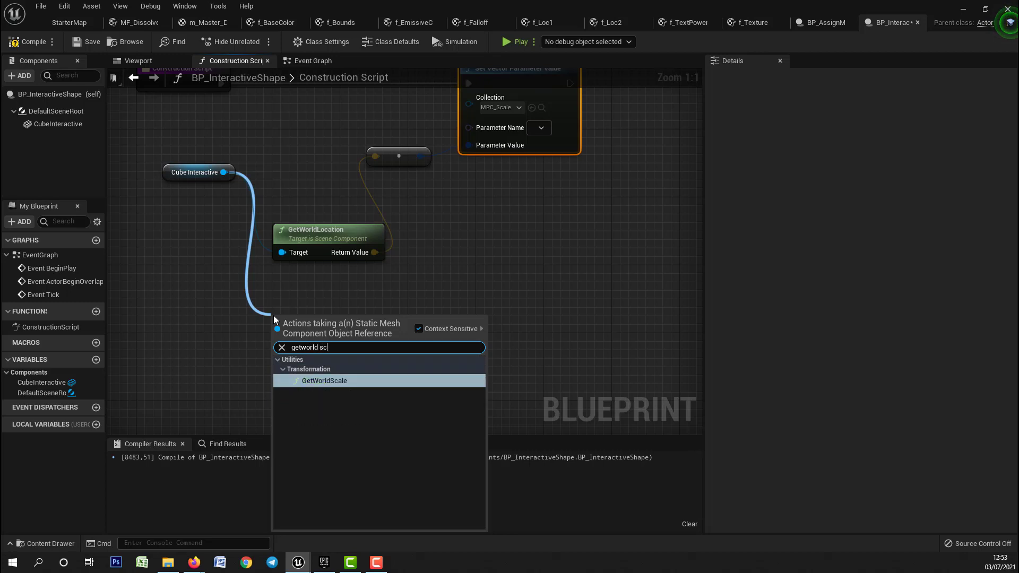
key("Return")
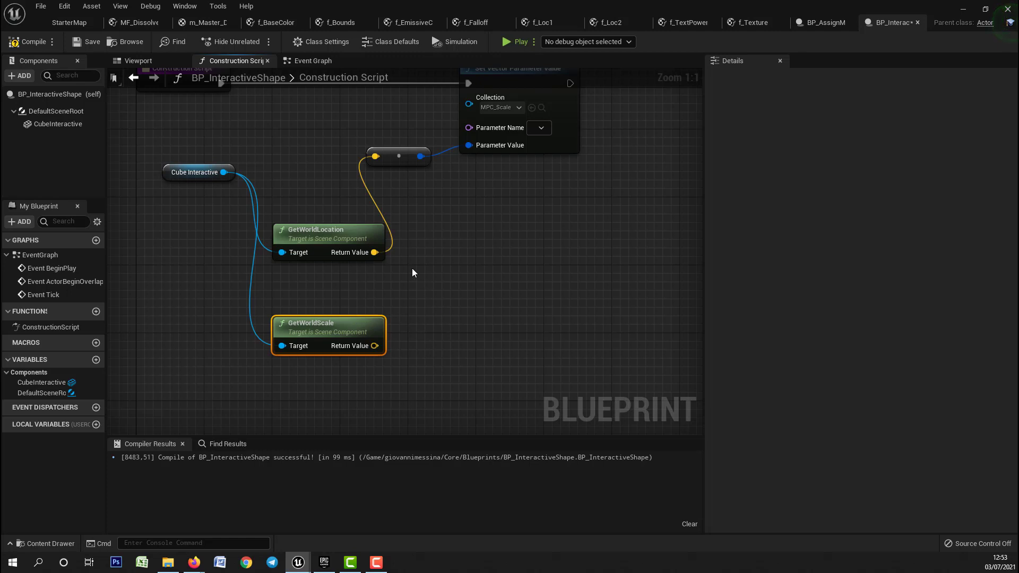
right_click_drag(505, 156, 453, 182)
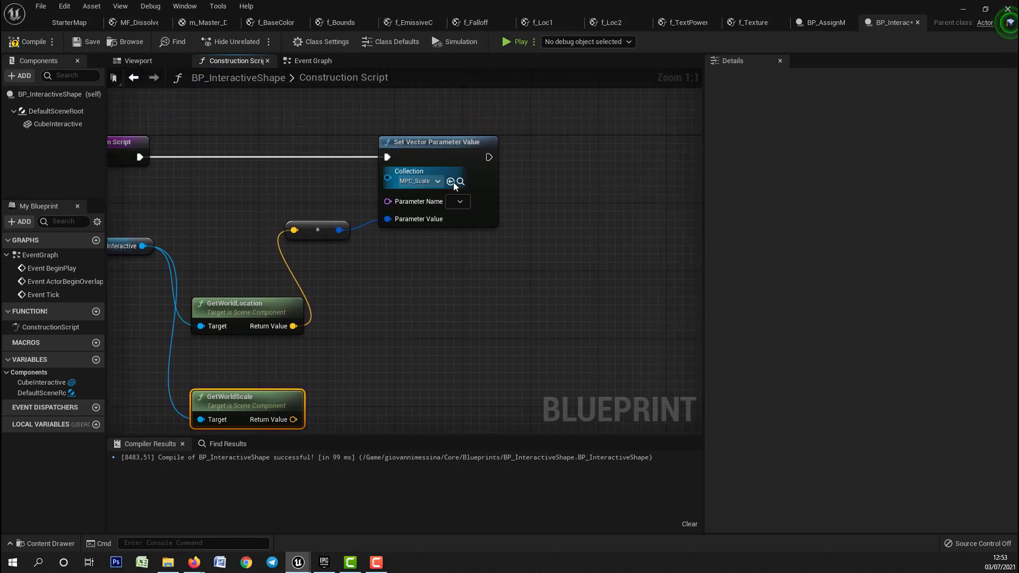
left_click(448, 145)
key("ctrl+v")
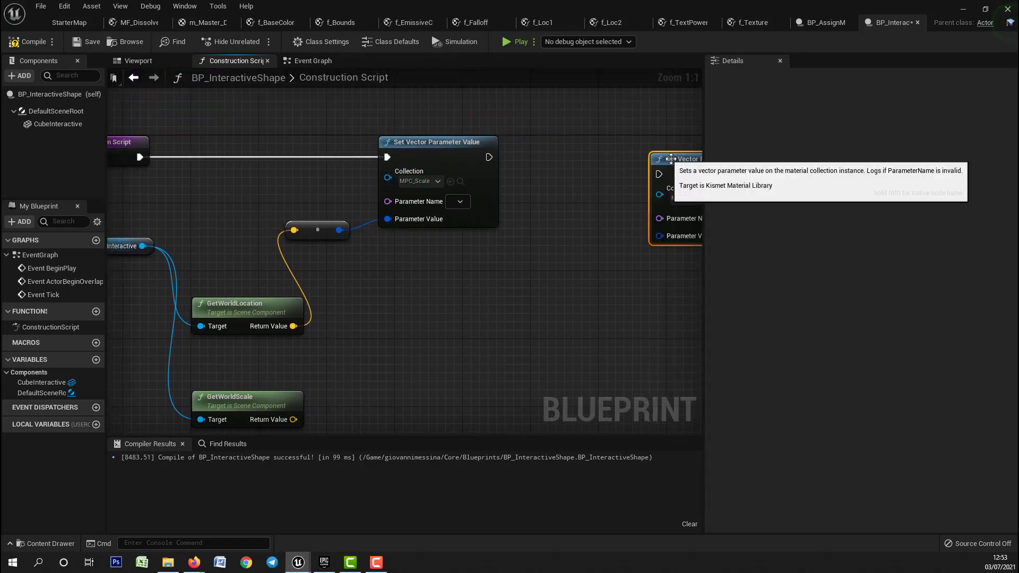
left_click_drag(669, 148, 635, 141)
left_click_drag(488, 157, 622, 157)
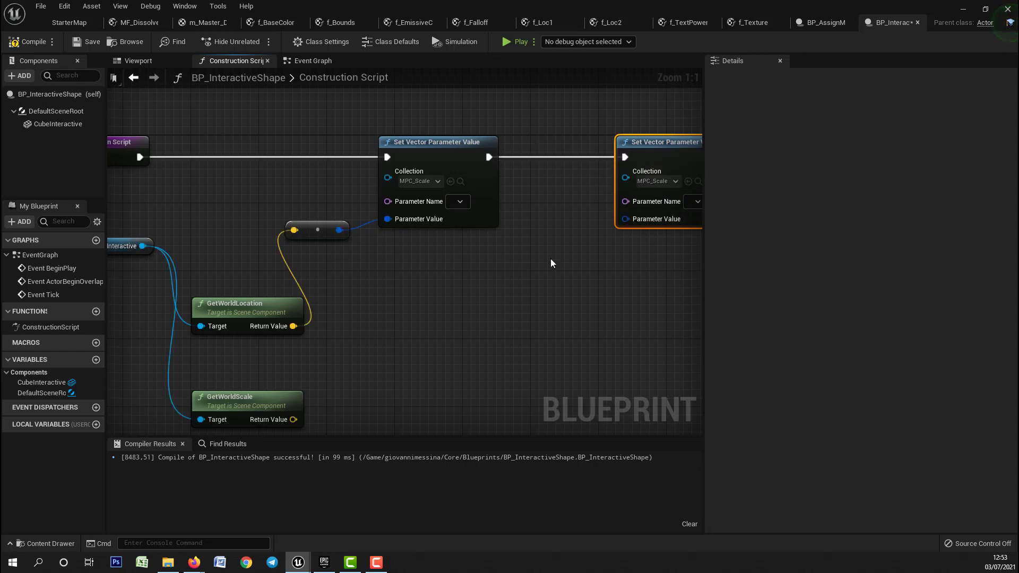
right_click_drag(550, 259, 531, 246)
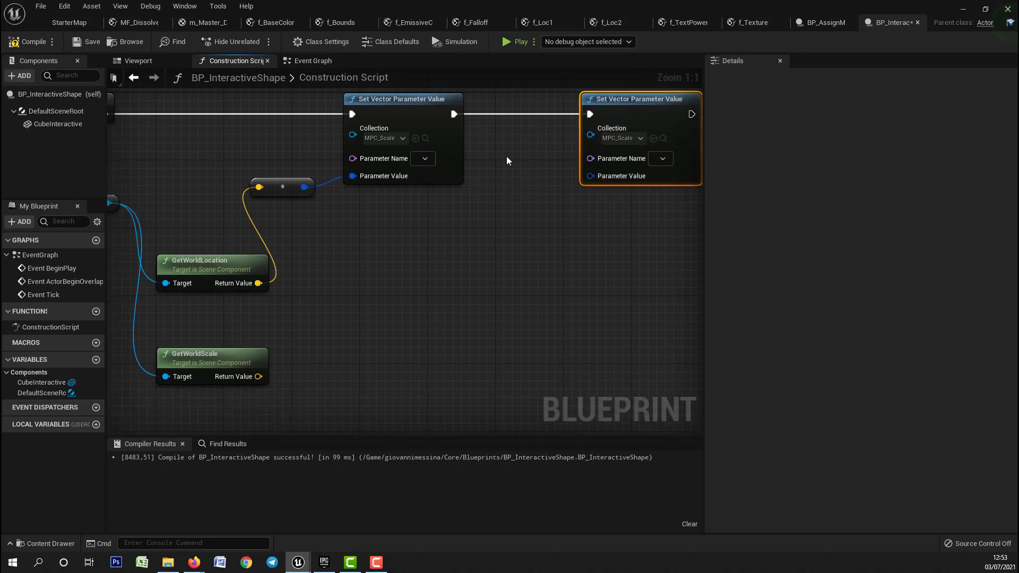
Step: Set the first setter's parameter name to POS_mat and the second's to BOUNDS
left_click(424, 159)
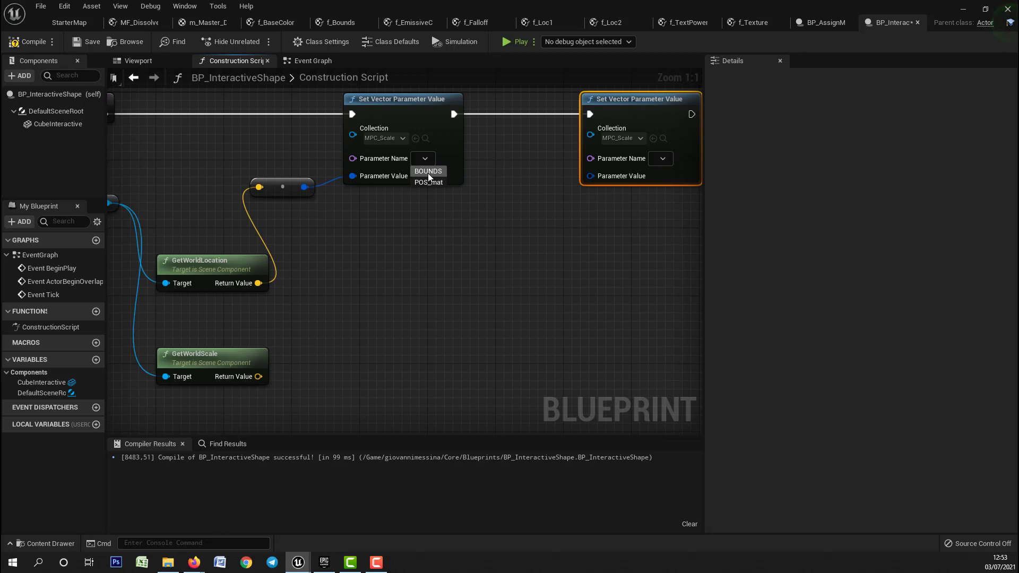
left_click(428, 182)
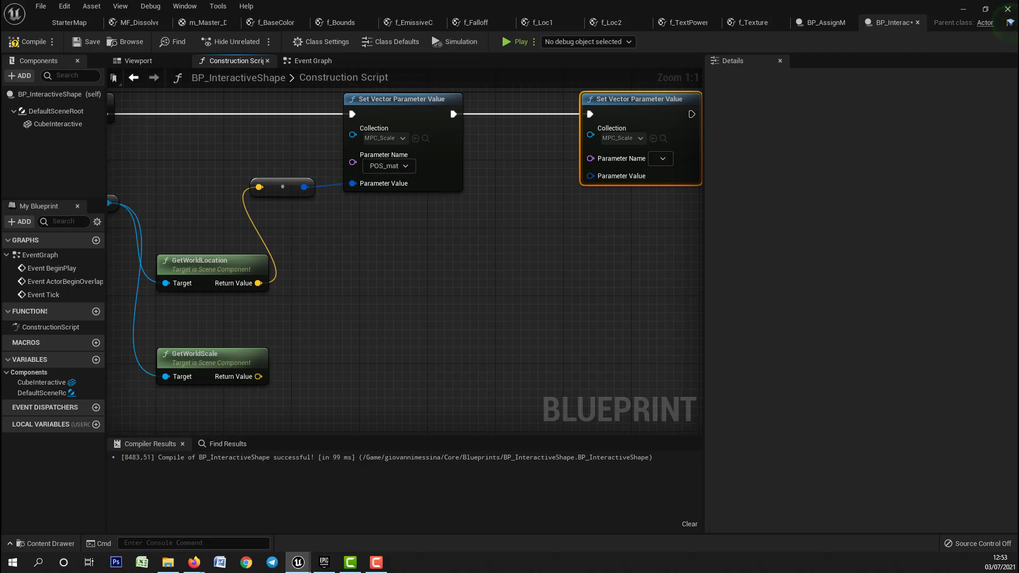
right_click_drag(613, 177, 396, 194)
left_click(445, 179)
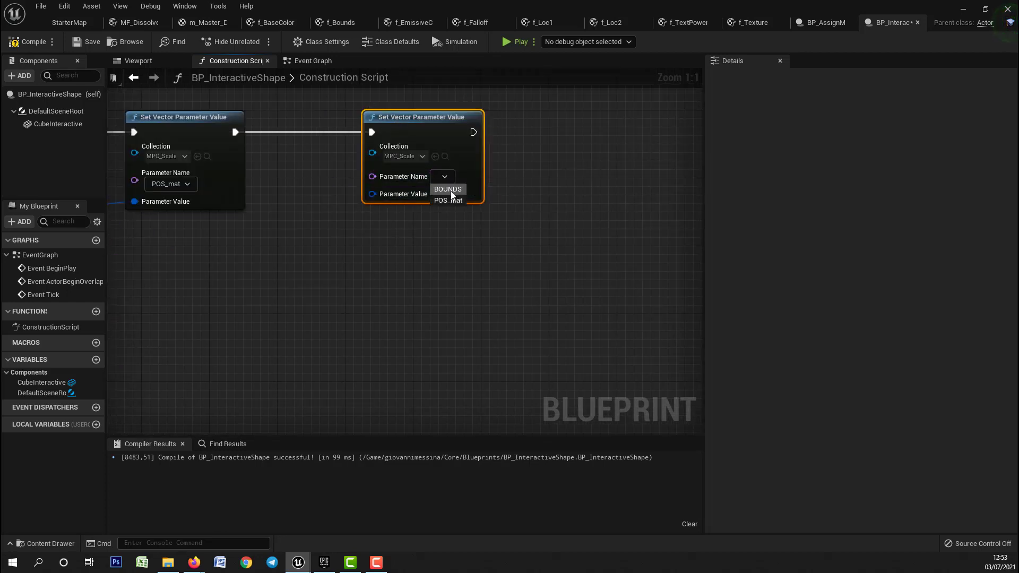
left_click(449, 190)
Step: Wire the world scale into the BOUNDS Parameter Value, tidying the wire with a reroute point
right_click_drag(305, 273, 455, 231)
scroll(470, 275, "down", 3)
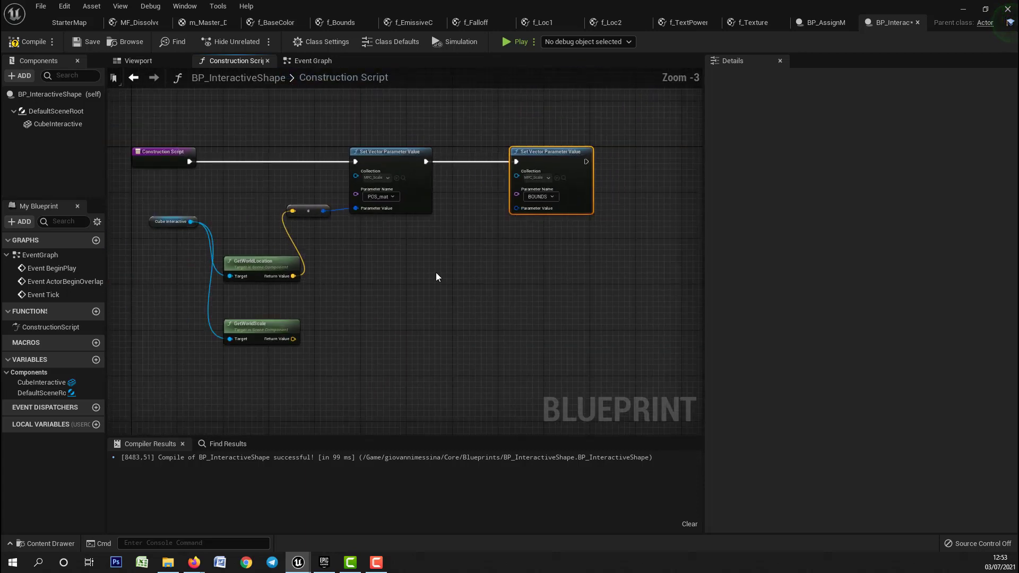
scroll(436, 276, "up", 2)
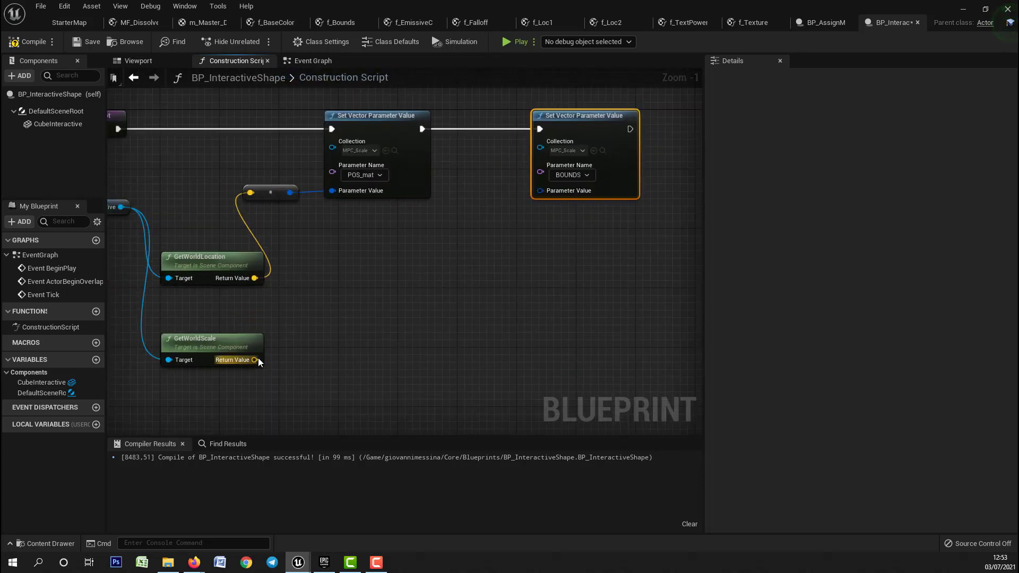
left_click_drag(258, 358, 560, 193)
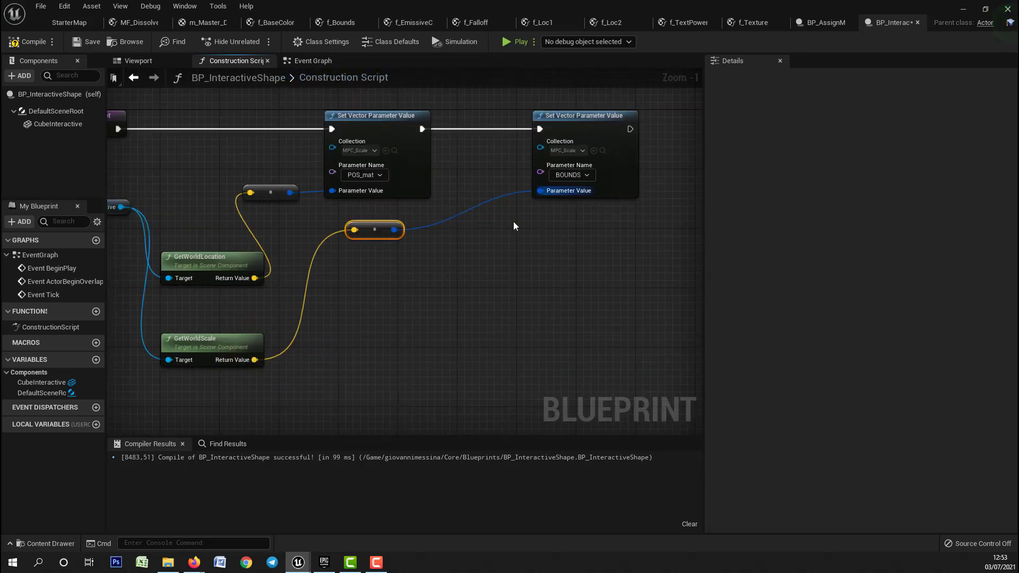
left_click_drag(373, 234, 476, 199)
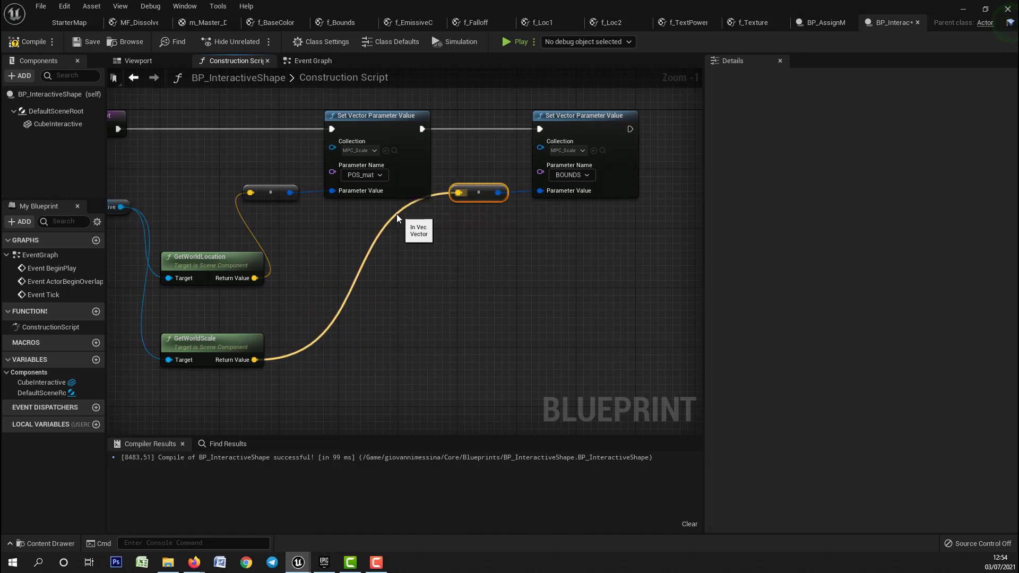
double_click(378, 234)
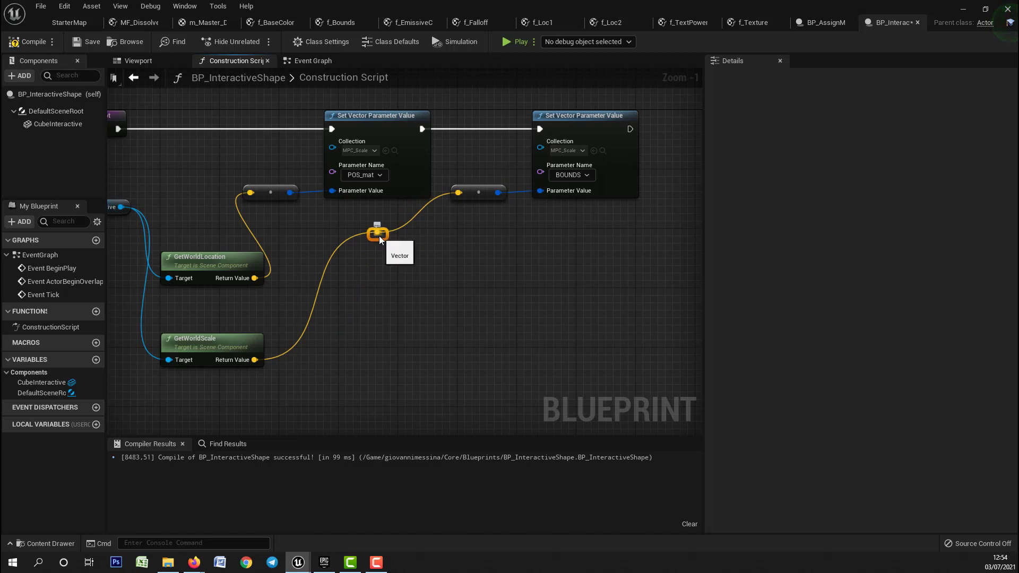
left_click_drag(380, 240, 364, 371)
Step: Pan and zoom out so the whole construction script, from entry node to both setters, is visible
right_click_drag(274, 321, 340, 311)
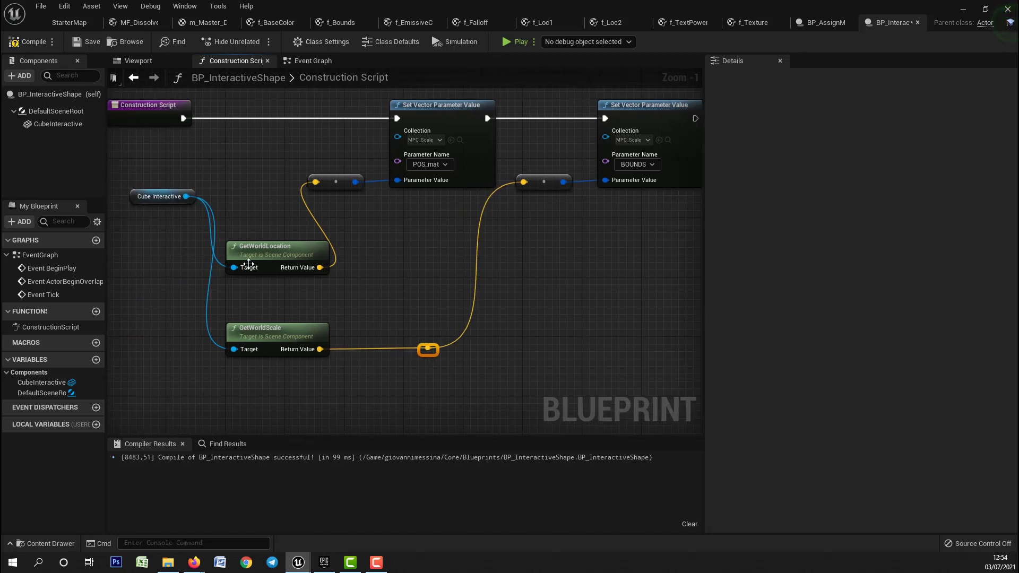
right_click_drag(445, 206, 258, 290)
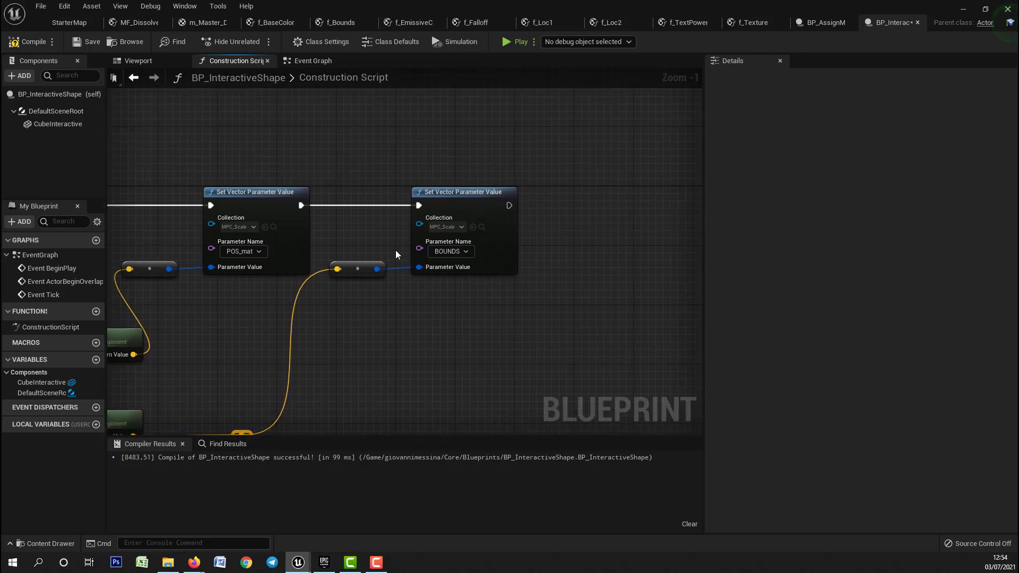
scroll(396, 250, "down", 2)
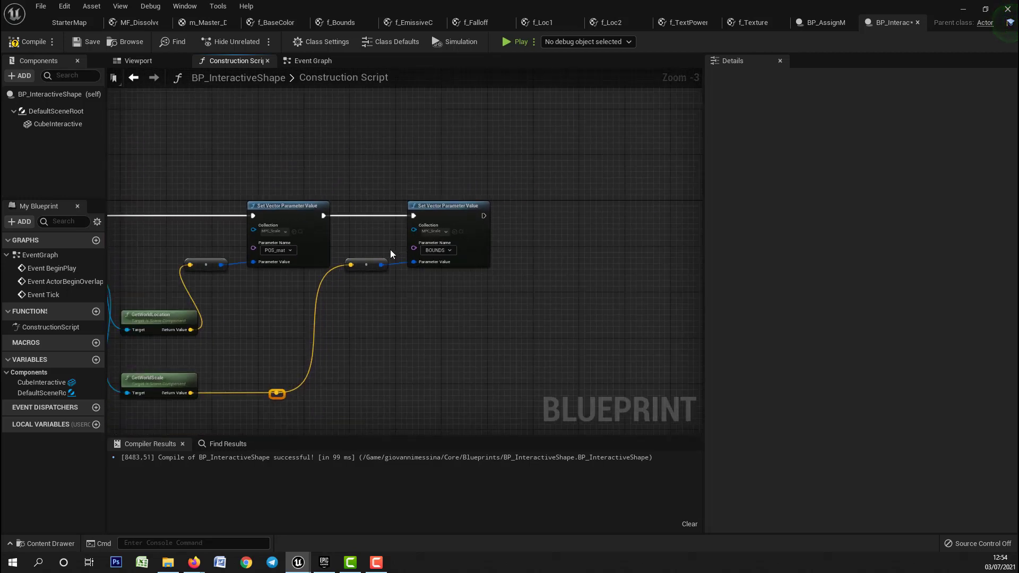
right_click_drag(548, 259, 538, 224)
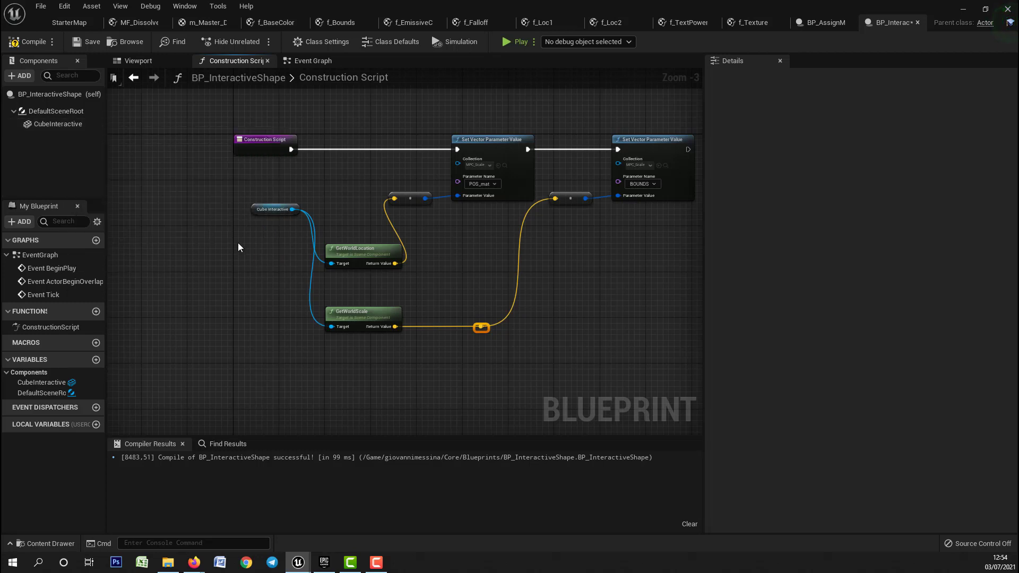
right_click_drag(456, 260, 400, 265)
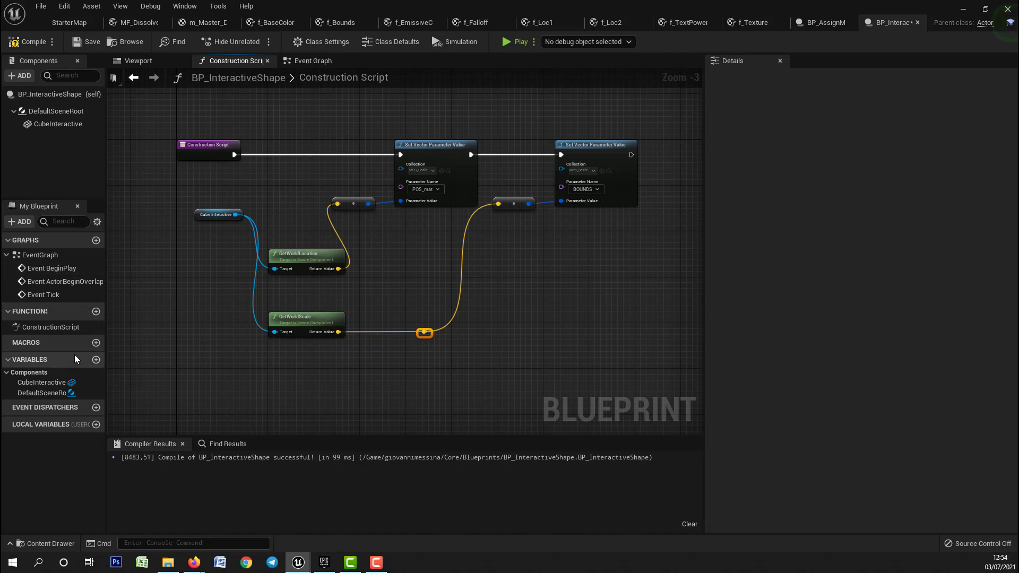
Step: Create a Boolean variable VisOnOffCube?, make it Instance Editable and Expose on Spawn, and compile
left_click(96, 359)
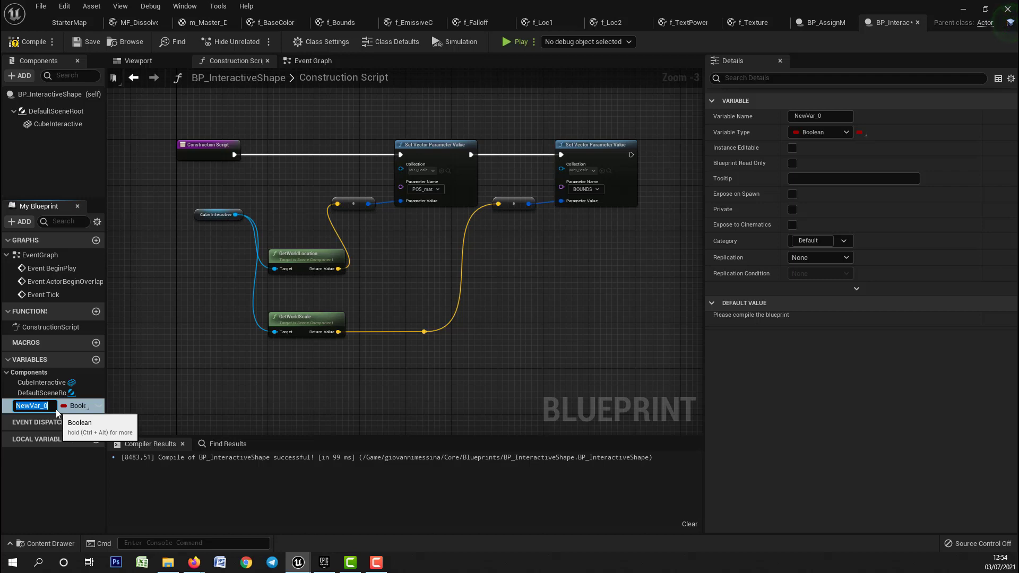
type("Vi")
type("sOnOffCube")
type("?")
key("Return")
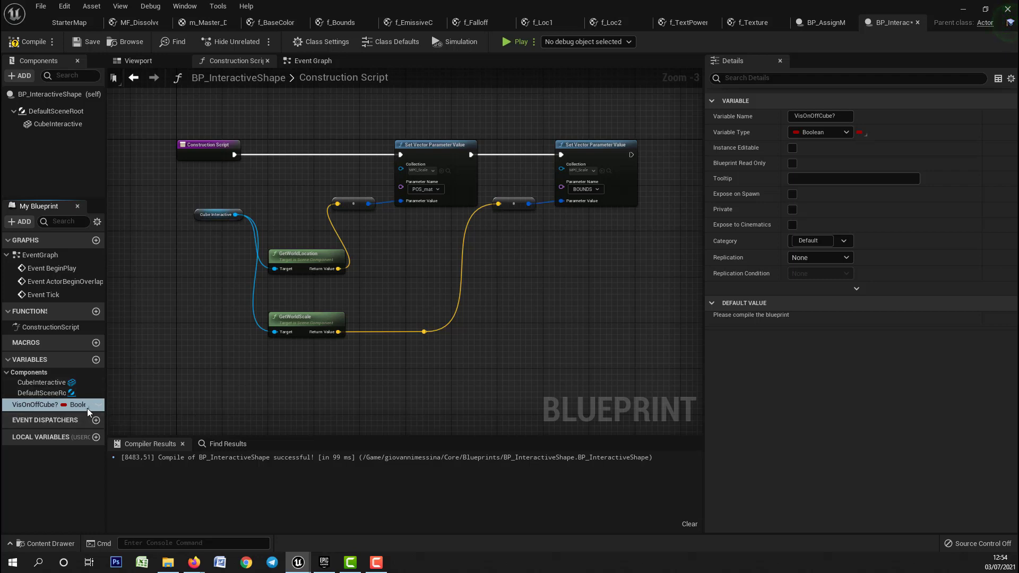
left_click_drag(105, 409, 144, 409)
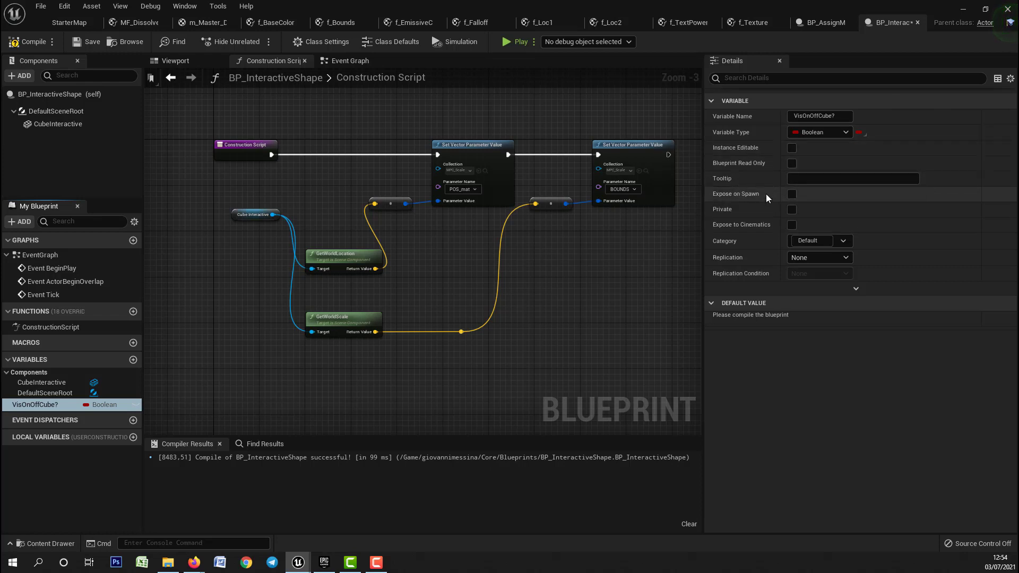
left_click(791, 193)
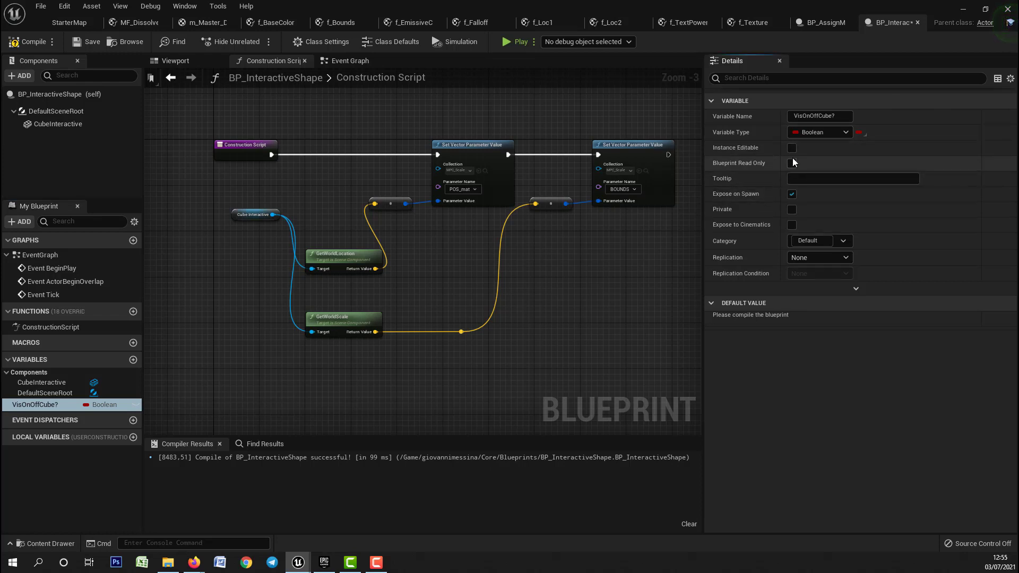
left_click(791, 148)
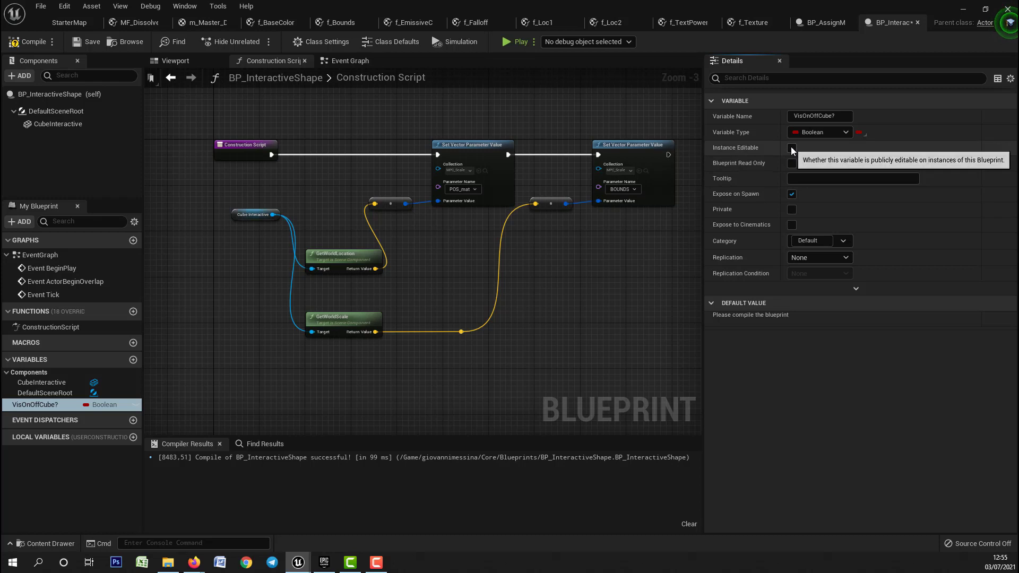
left_click(30, 42)
Step: Place another CubeInteractive reference node in the Construction Script graph
right_click_drag(569, 320, 423, 277)
scroll(443, 264, "down", 1)
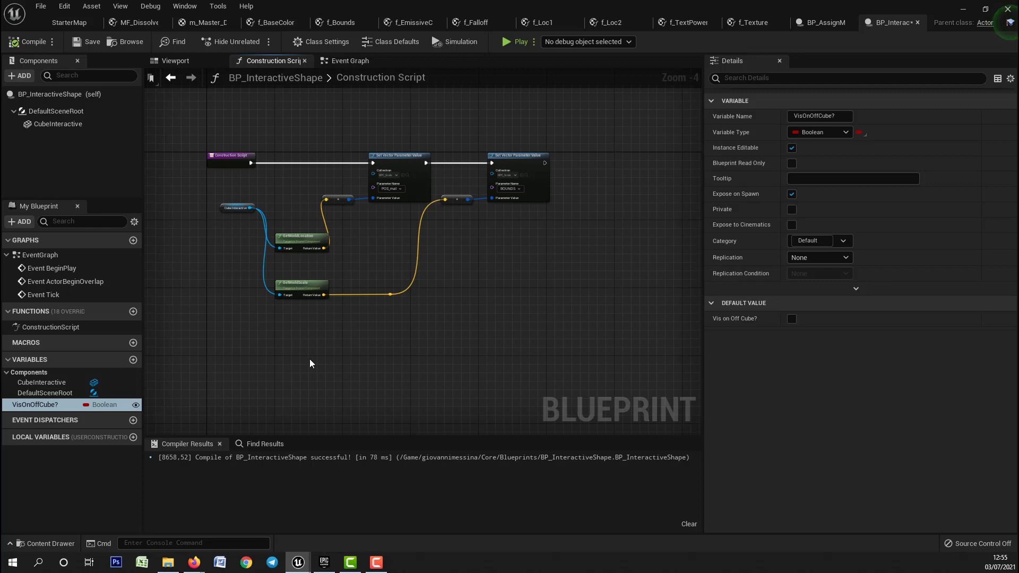
right_click_drag(410, 322, 517, 264)
left_click_drag(67, 130, 619, 184)
Step: Add a Set Visibility node for Cube Interactive, chained after the BOUNDS parameter setter
scroll(431, 291, "up", 4)
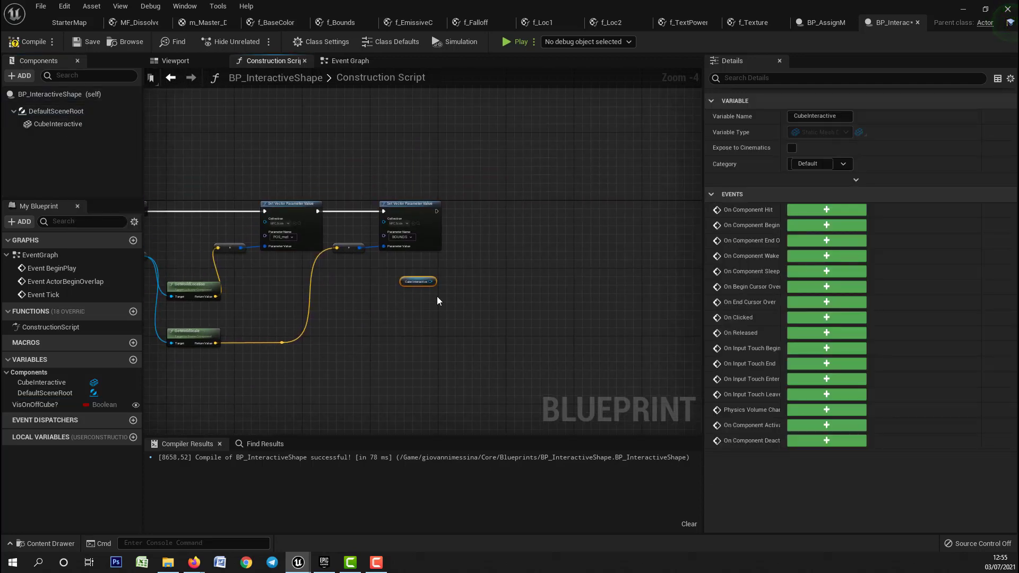
left_click_drag(423, 267, 568, 139)
type("setvis")
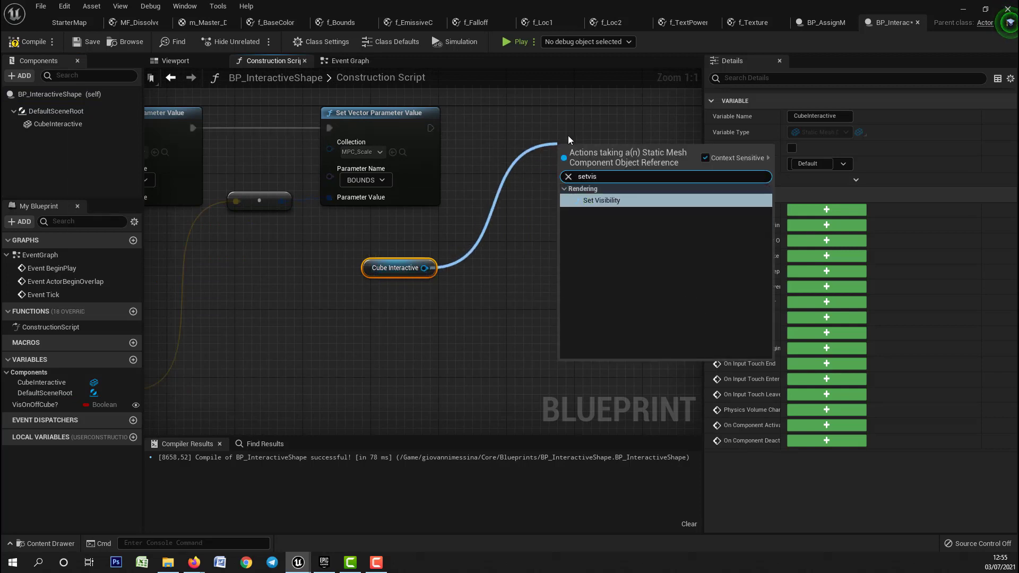
key("Return")
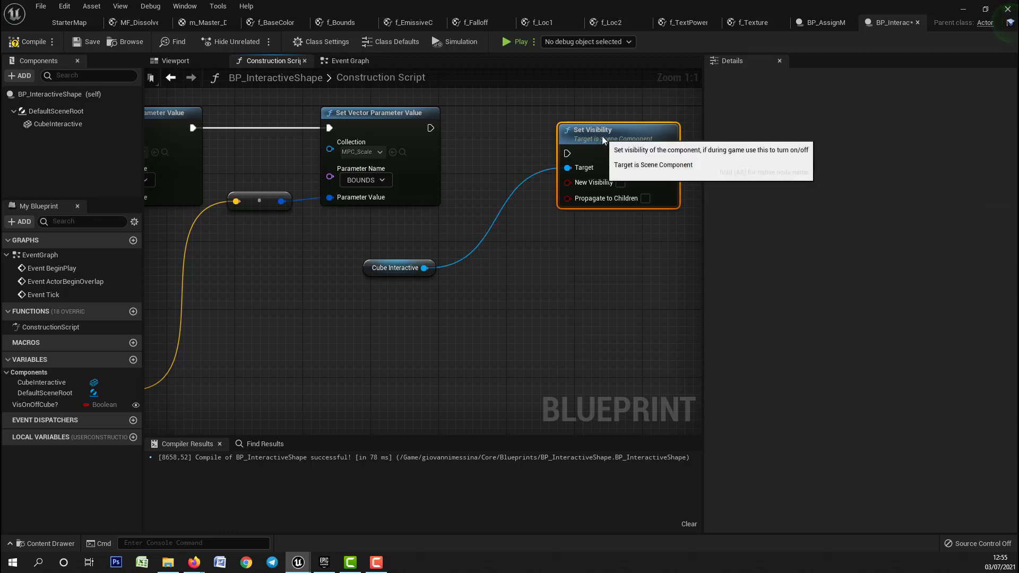
left_click_drag(568, 139, 577, 105)
left_click_drag(429, 128, 617, 109)
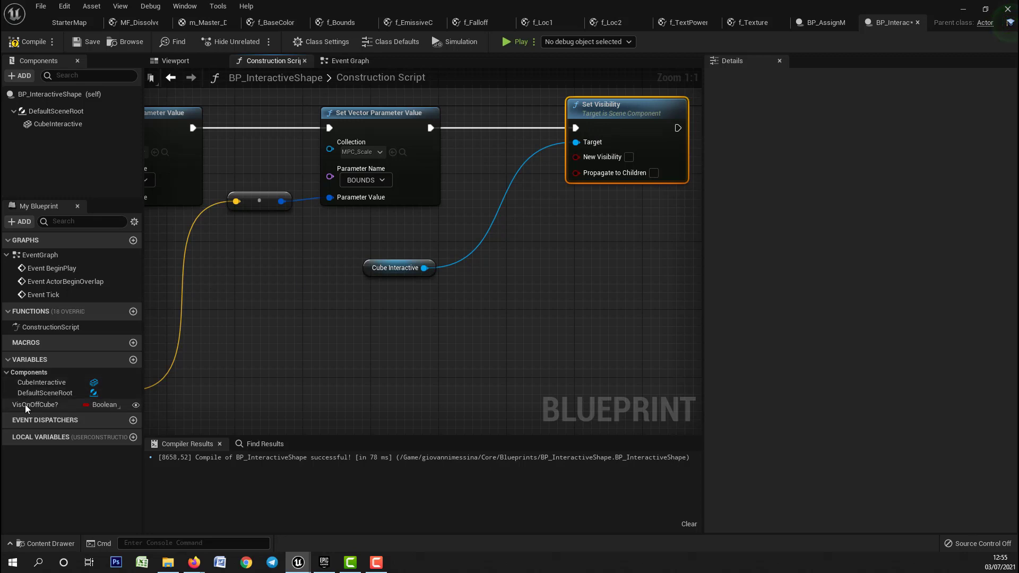
Step: Drive New Visibility with the VisOnOffCube? variable and compile the blueprint
left_click_drag(35, 404, 570, 169)
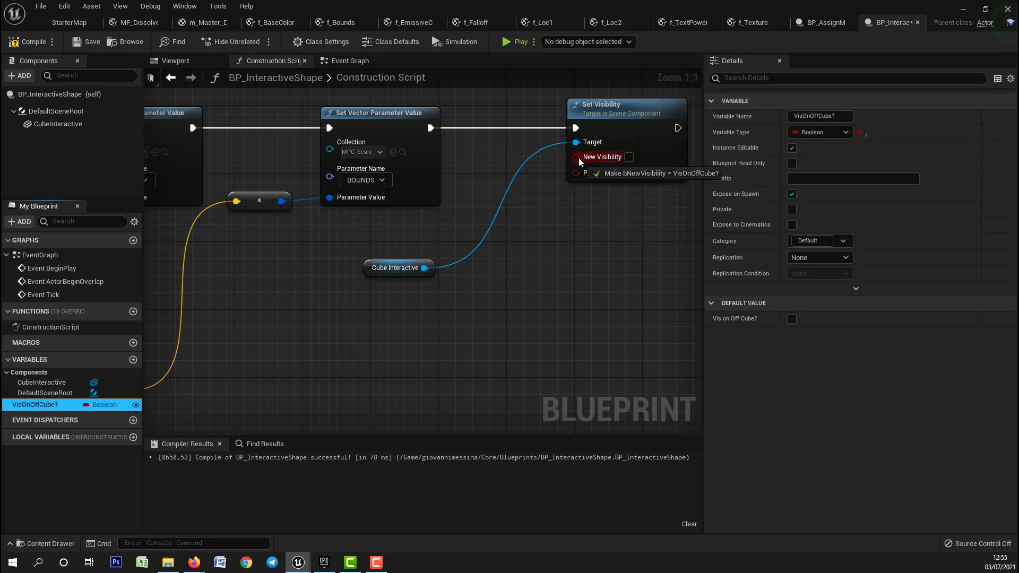
left_click_drag(579, 162, 579, 162)
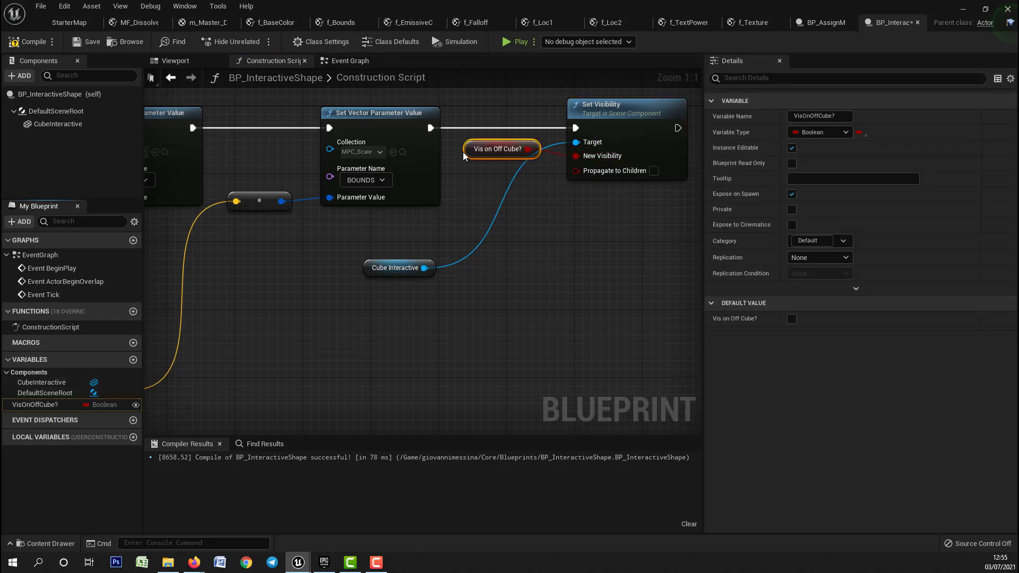
left_click_drag(463, 155, 371, 316)
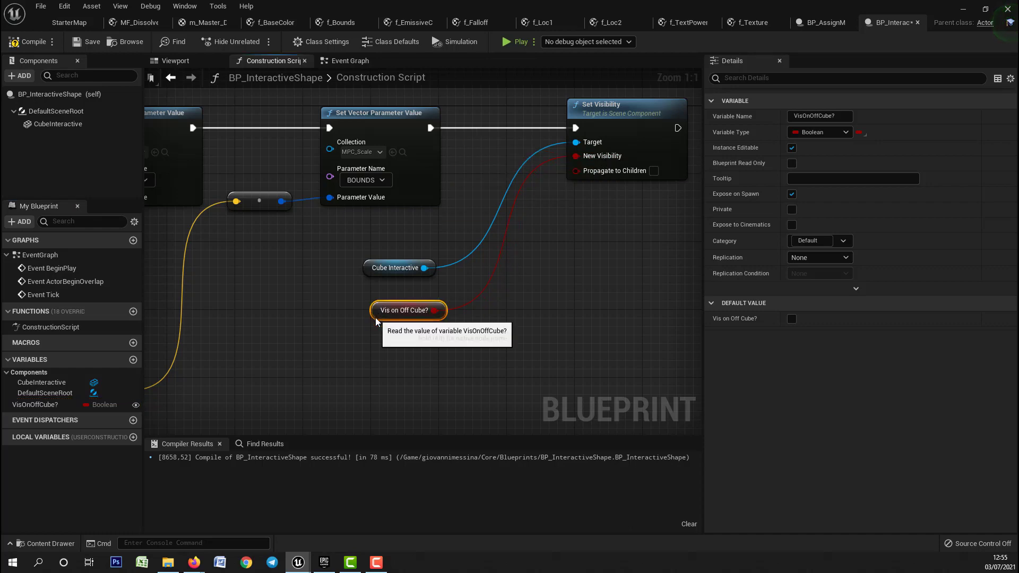
scroll(544, 283, "down", 5)
right_click_drag(440, 281, 430, 223)
left_click(26, 44)
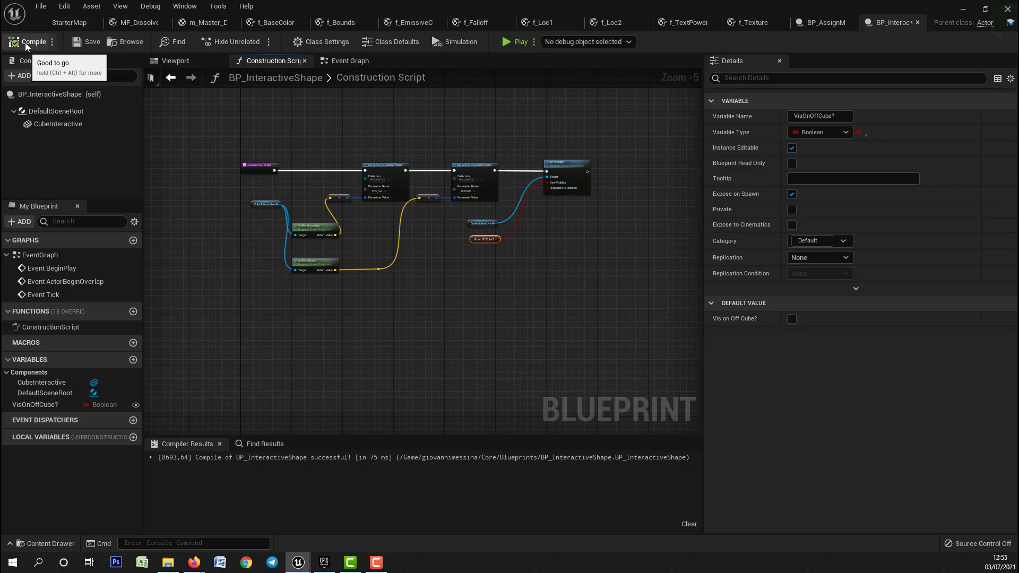
Step: Review the viewport, event graph and construction script, then select the VisOnOffCube? node
left_click(174, 61)
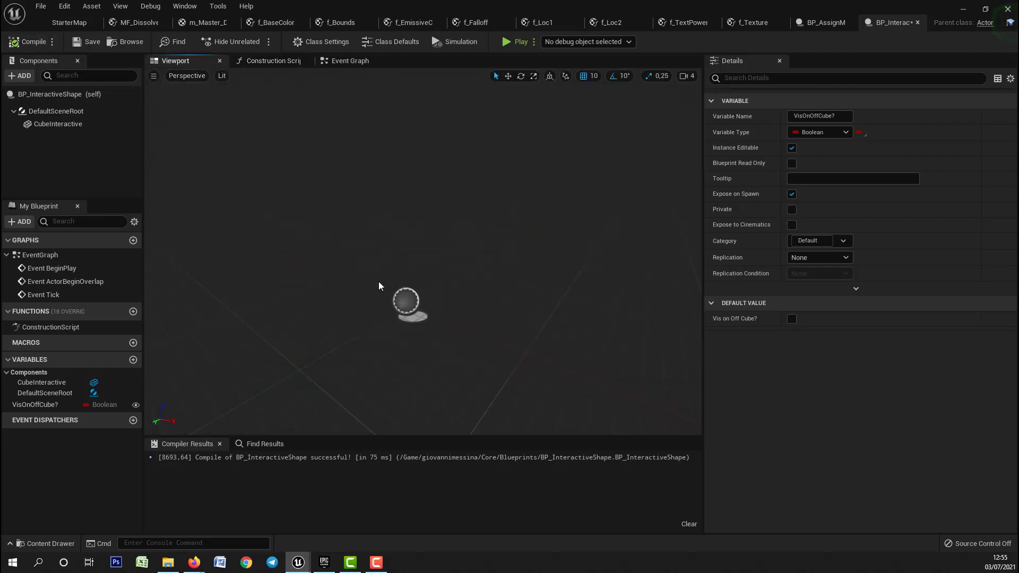
left_click(59, 123)
left_click(348, 60)
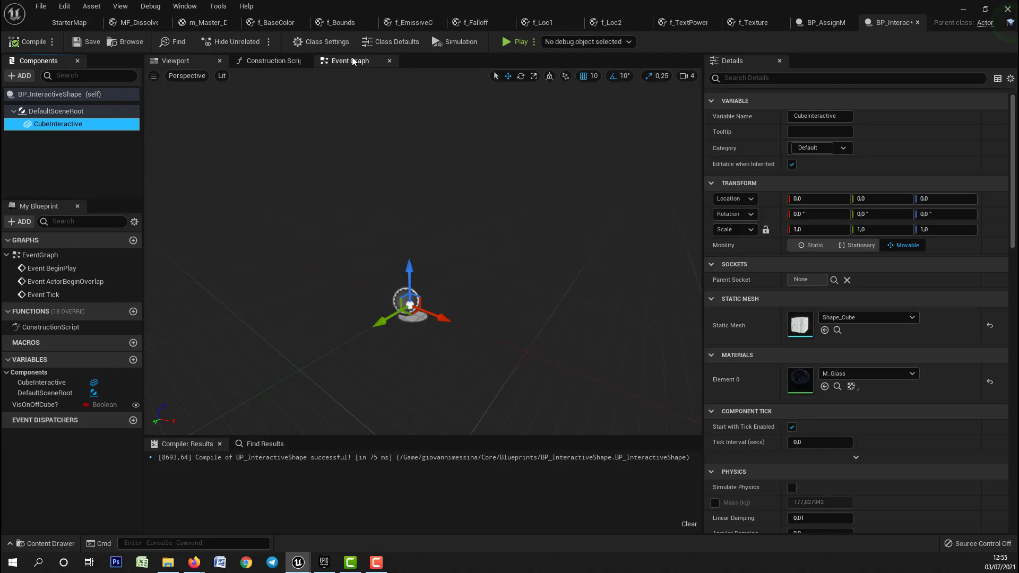
left_click(274, 61)
scroll(358, 244, "up", 5)
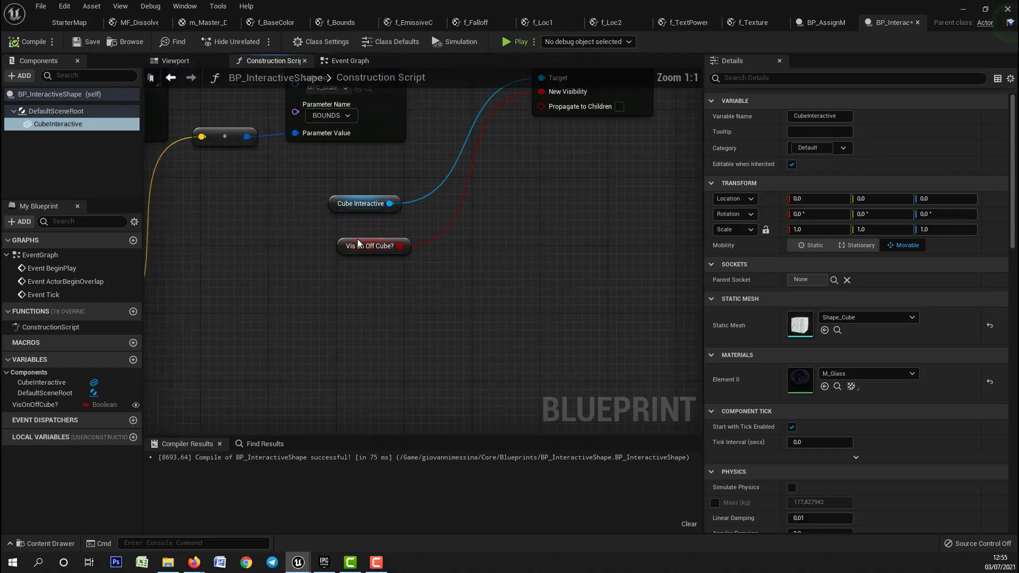
mouse_move(557, 183)
right_mouse_down()
mouse_move(546, 218)
mouse_move(571, 197)
right_mouse_up()
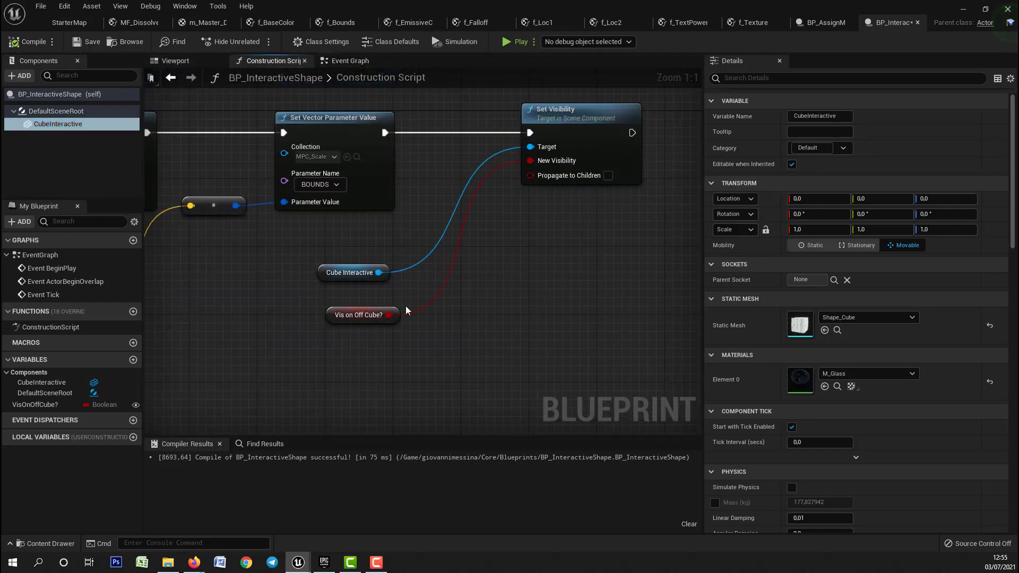
scroll(537, 286, "down", 4)
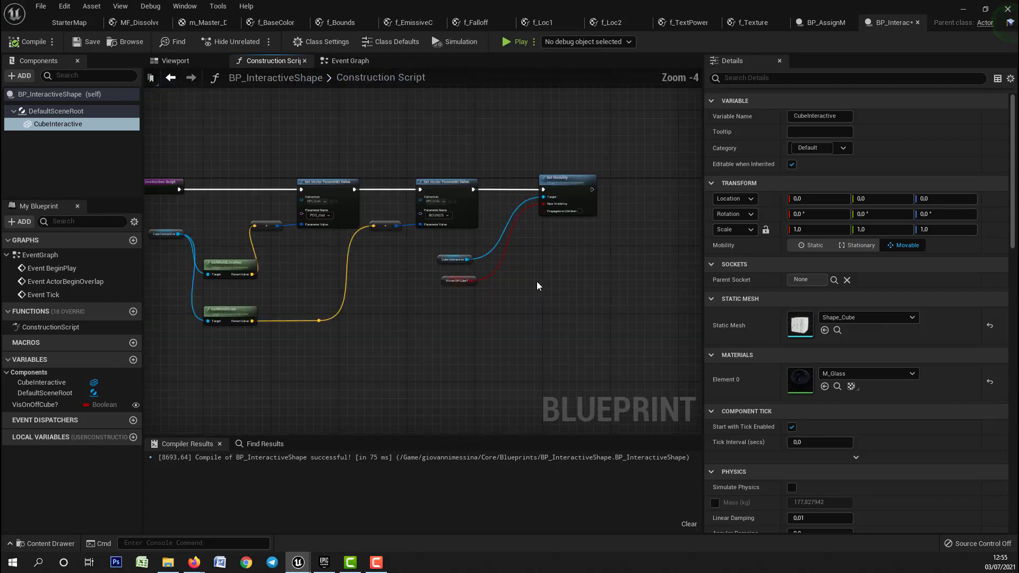
scroll(499, 308, "up", 1)
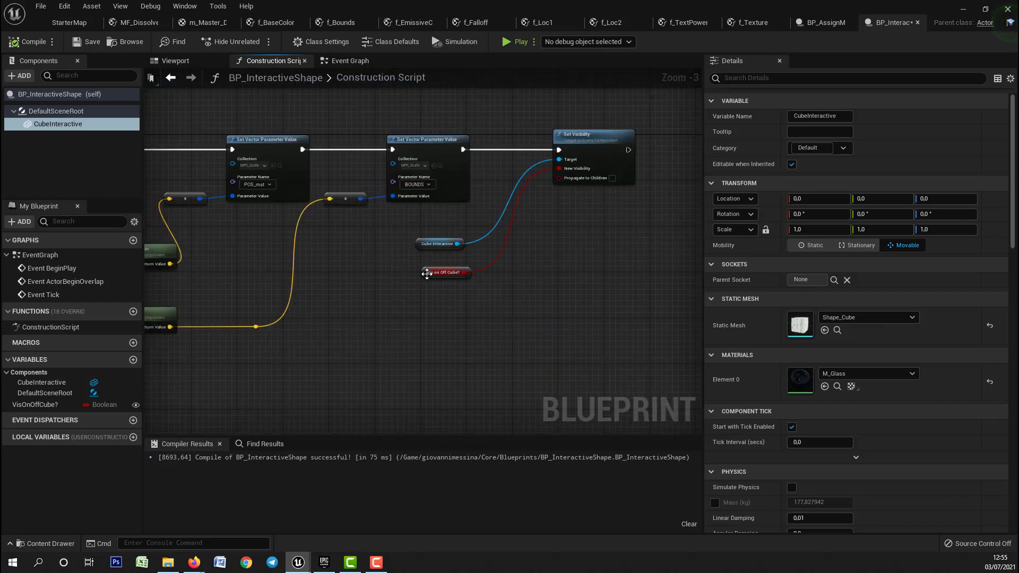
left_click(427, 273)
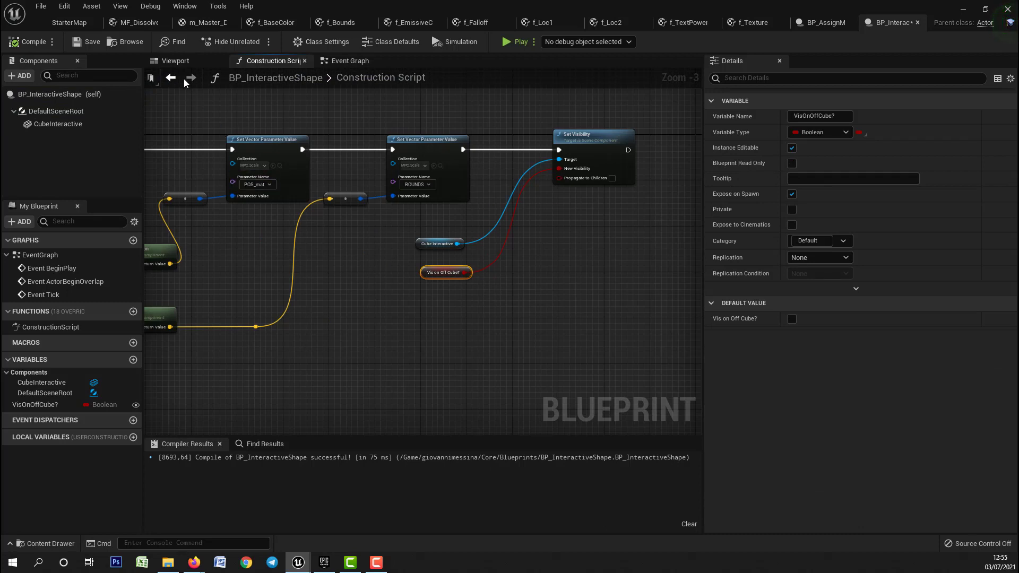
Step: Set VisOnOffCube?'s default value to true and recompile the blueprint
left_click(180, 61)
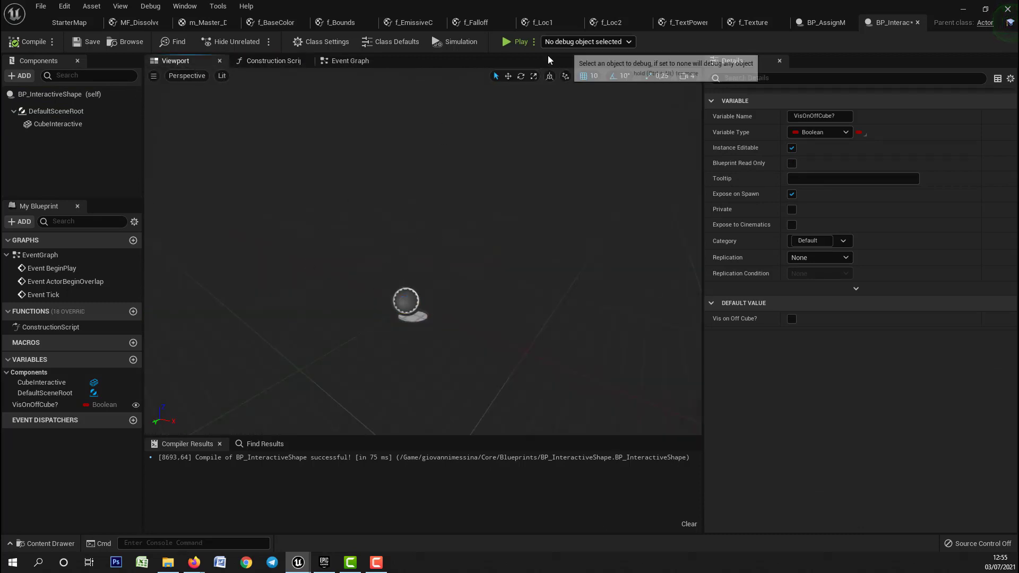
left_click(369, 61)
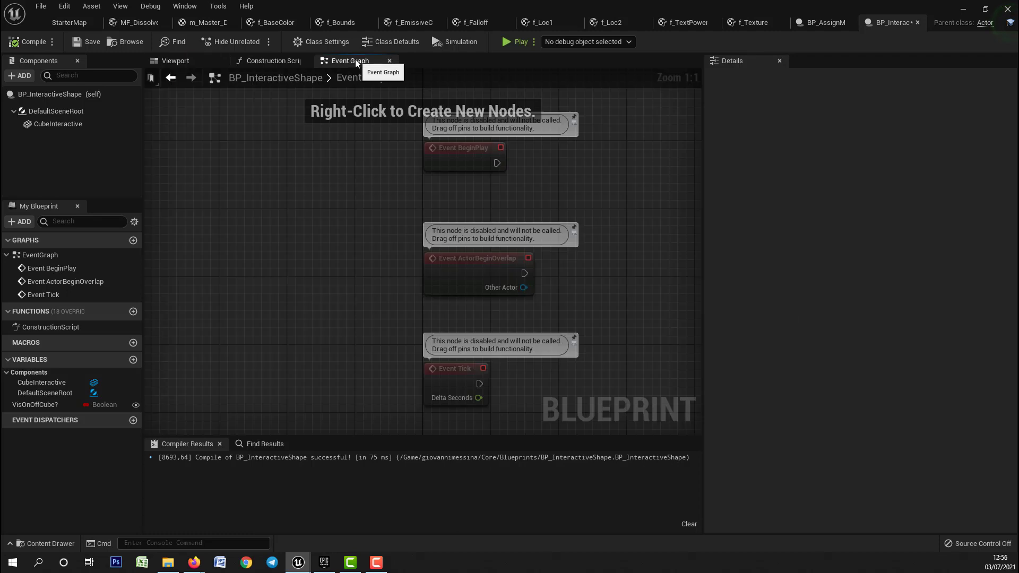
left_click(289, 60)
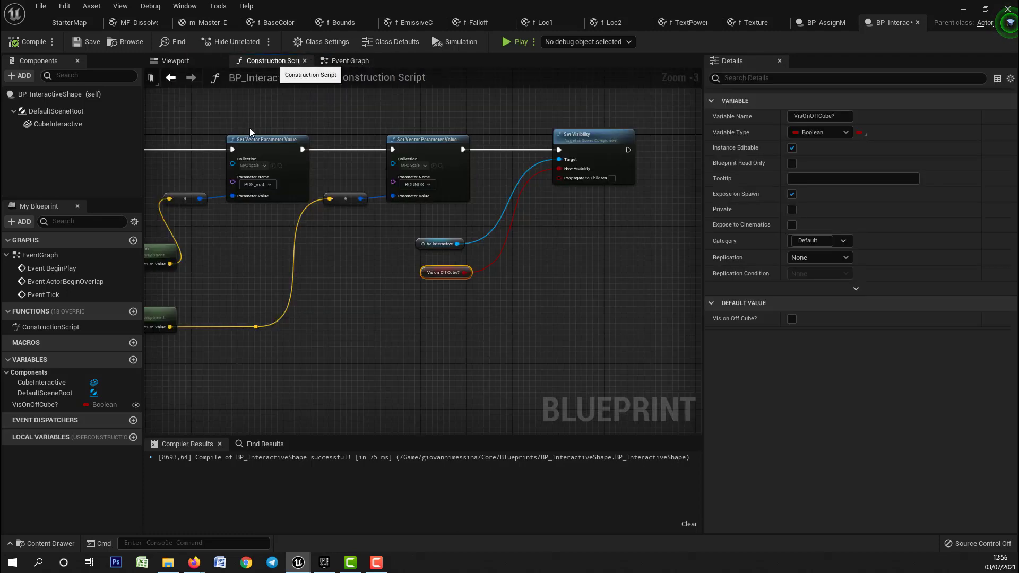
left_click(792, 318)
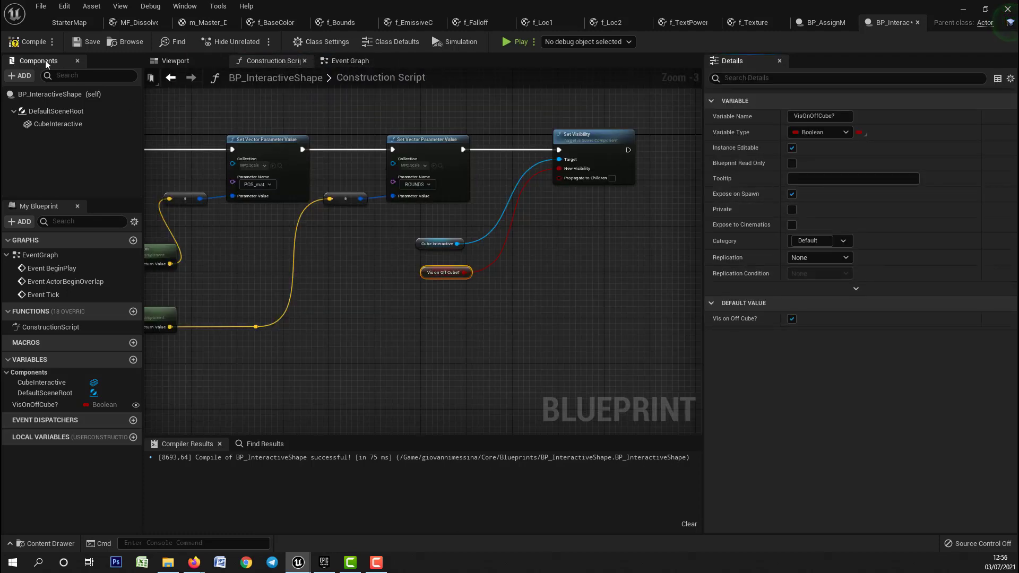
left_click(28, 42)
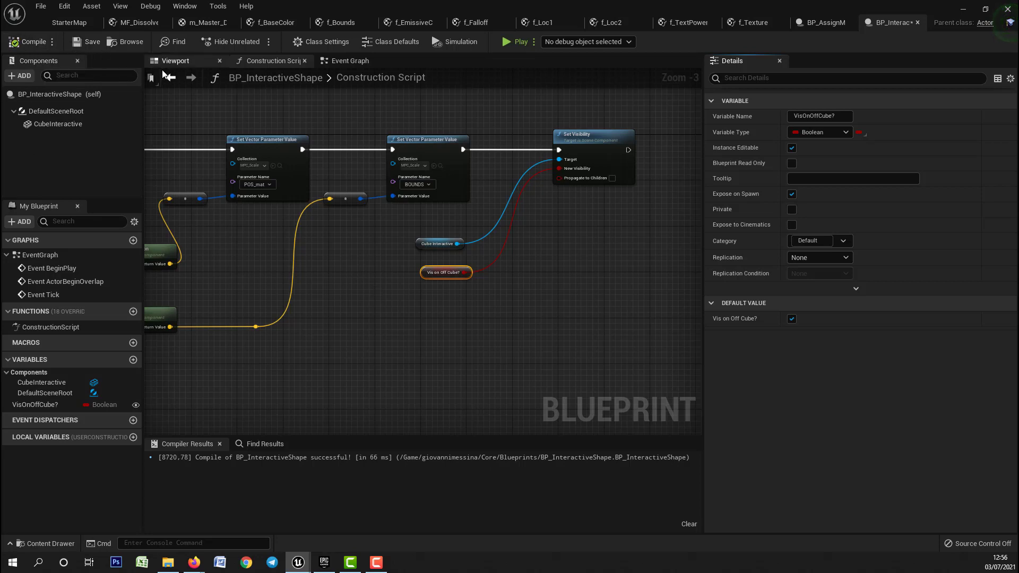
Step: Confirm the cube now shows in the viewport and return to the StarterMap level
left_click(175, 61)
scroll(378, 240, "down", 5)
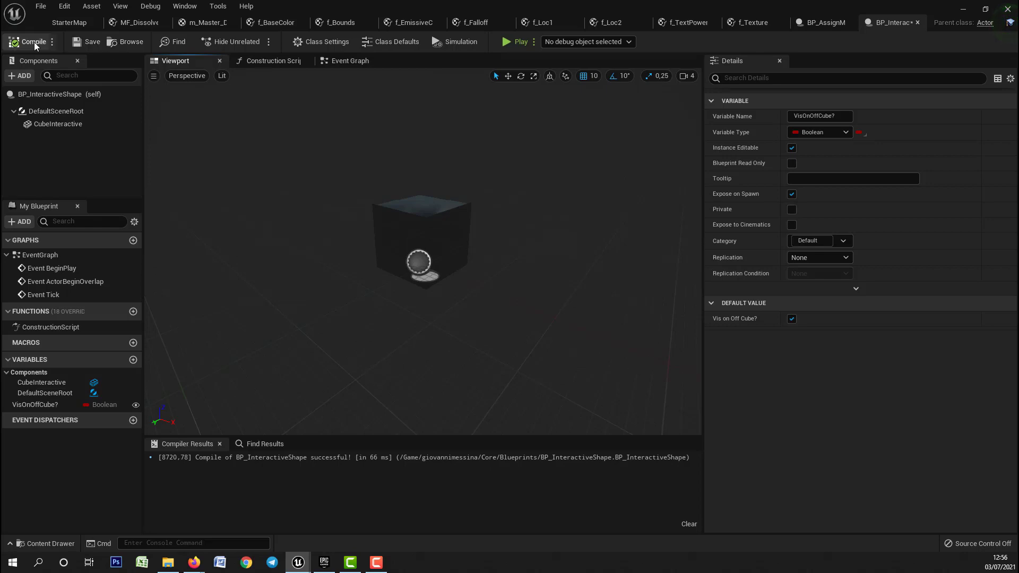
left_click(72, 22)
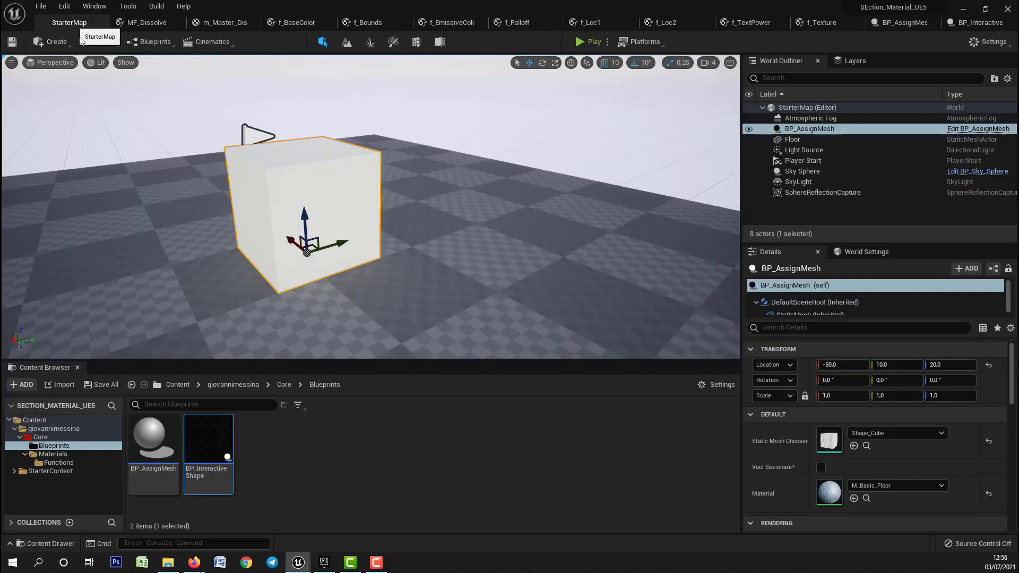
scroll(424, 231, "down", 3)
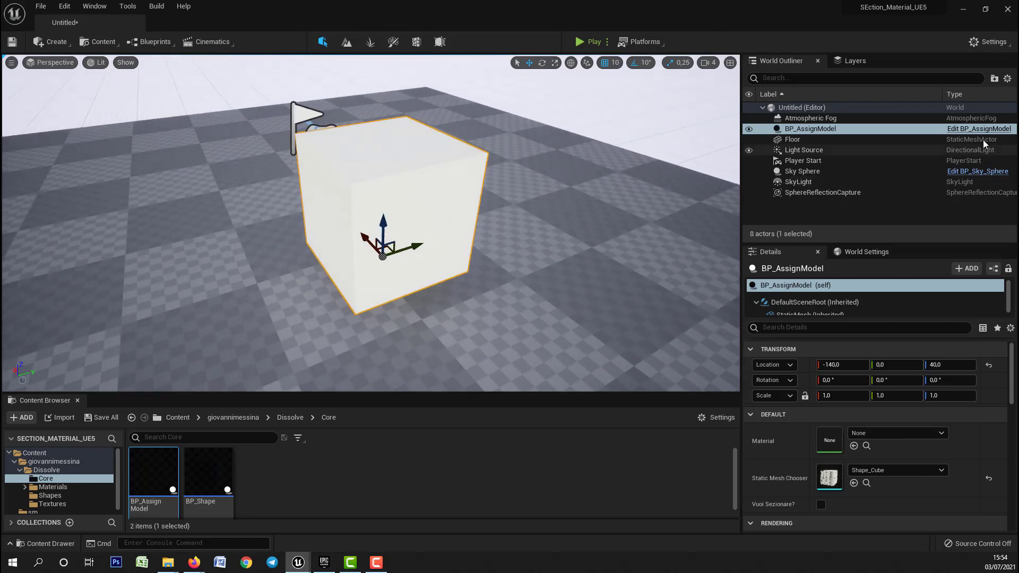
Step: Open BP_AssignModel from the World Outliner and set its Material variable's category to Edit Mode
left_click(980, 129)
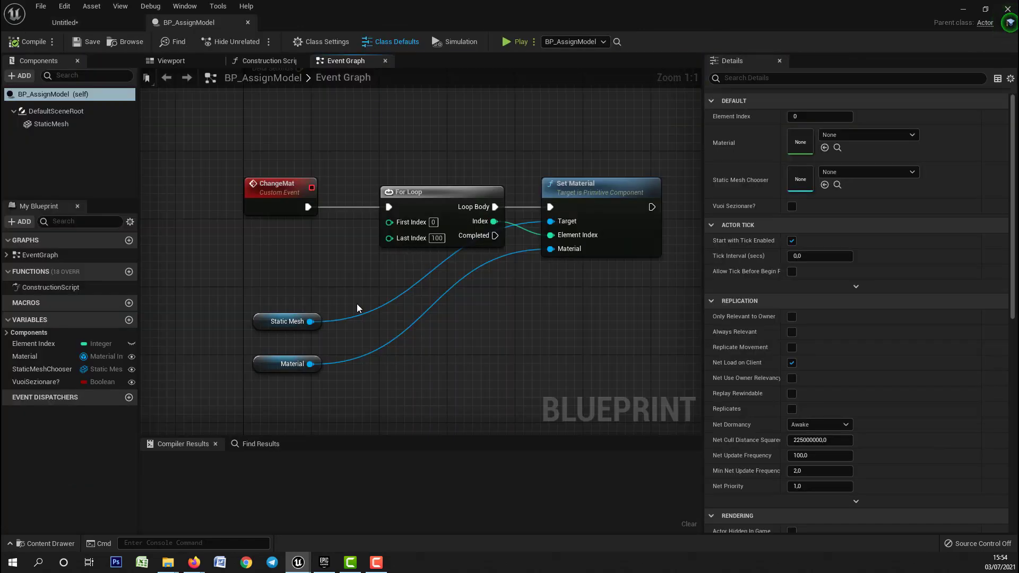
right_click_drag(357, 308, 370, 285)
left_click_drag(231, 144, 623, 392)
left_click(275, 364)
left_click(280, 346)
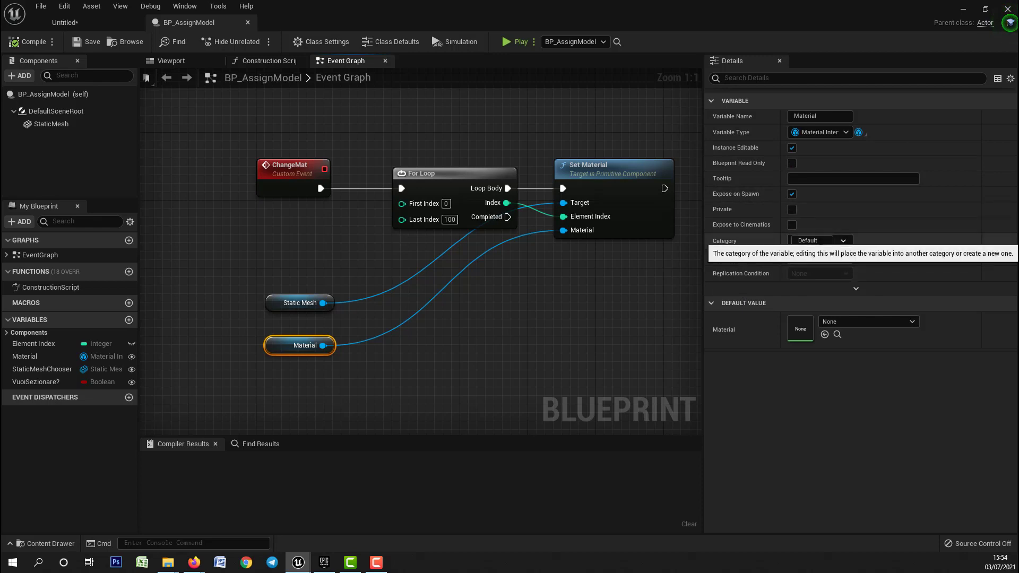
left_click(807, 239)
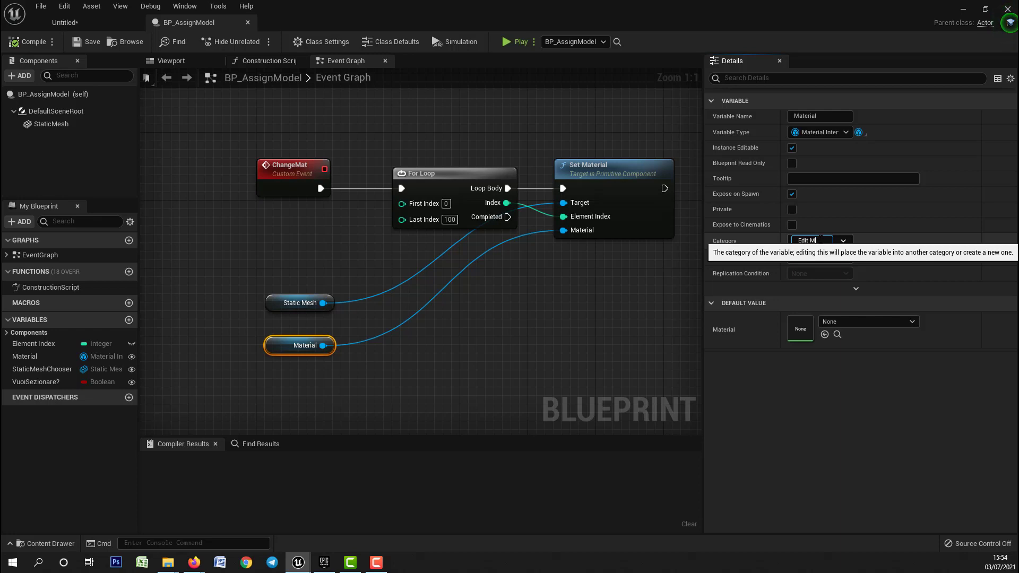
key("Return")
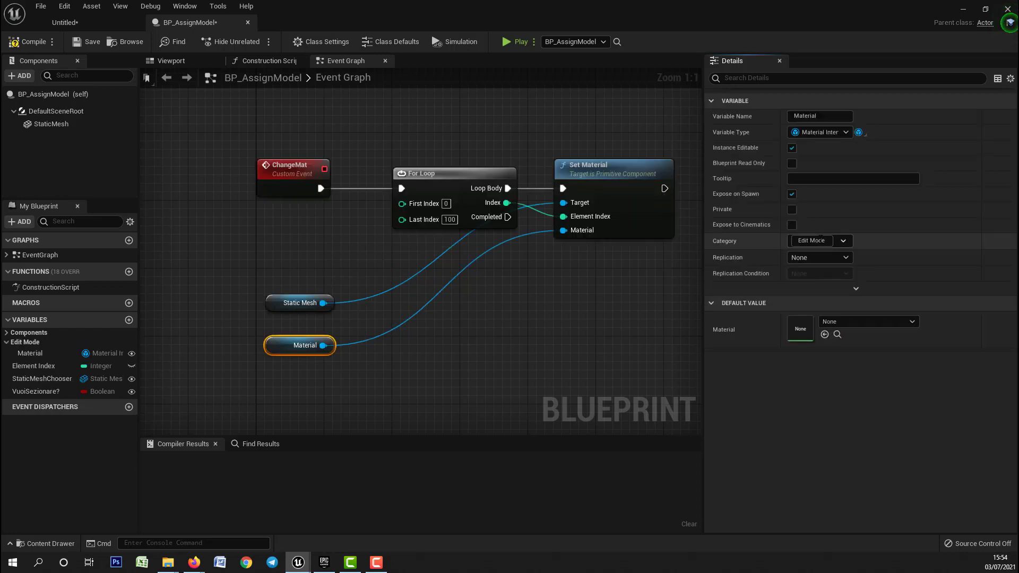
Step: Set the StaticMeshChooser variable's category to Edit Mode in the Construction Script and recompile BP_AssignModel
left_click(28, 42)
left_click(258, 63)
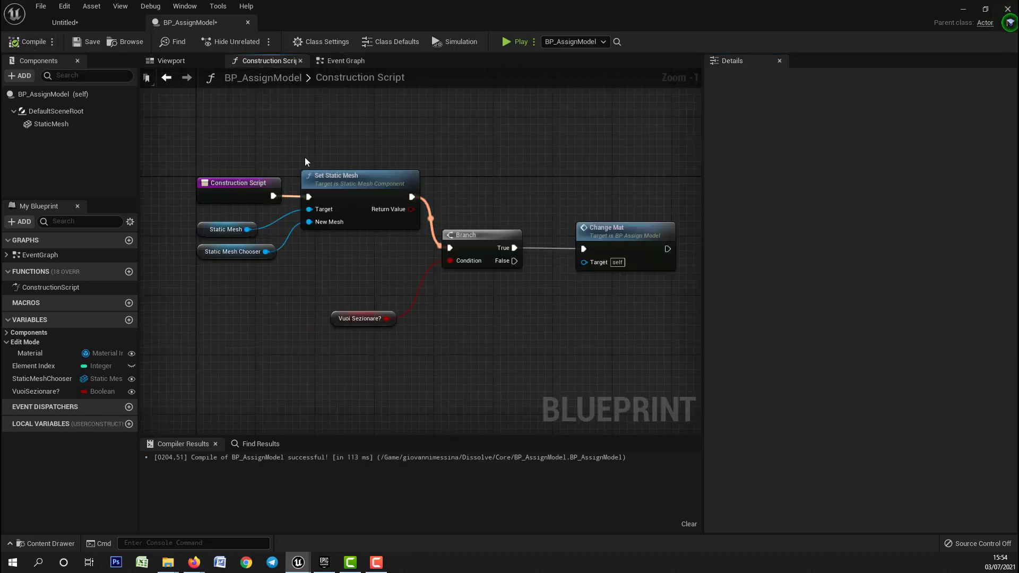
right_click_drag(340, 276, 392, 274)
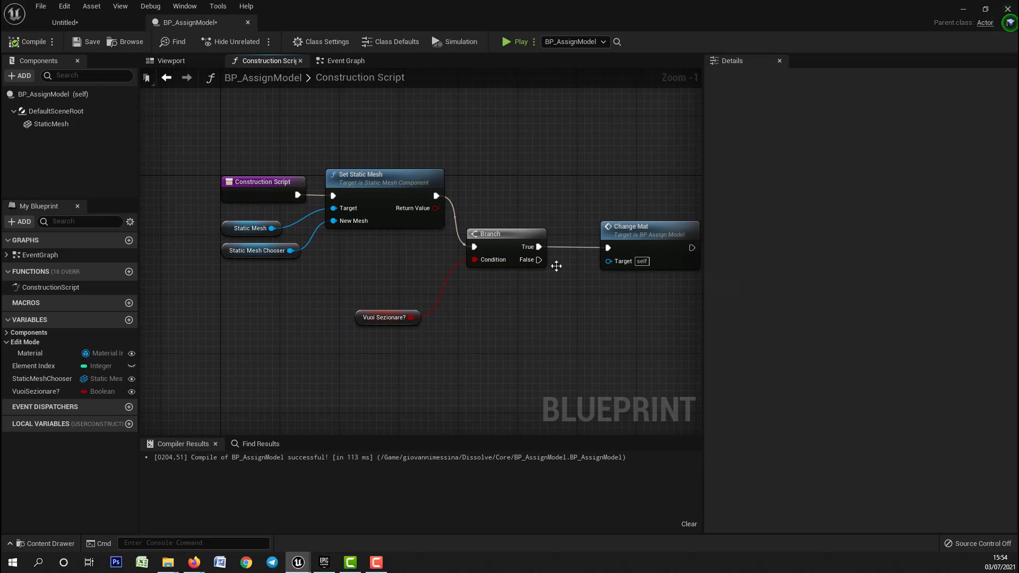
left_click(224, 251)
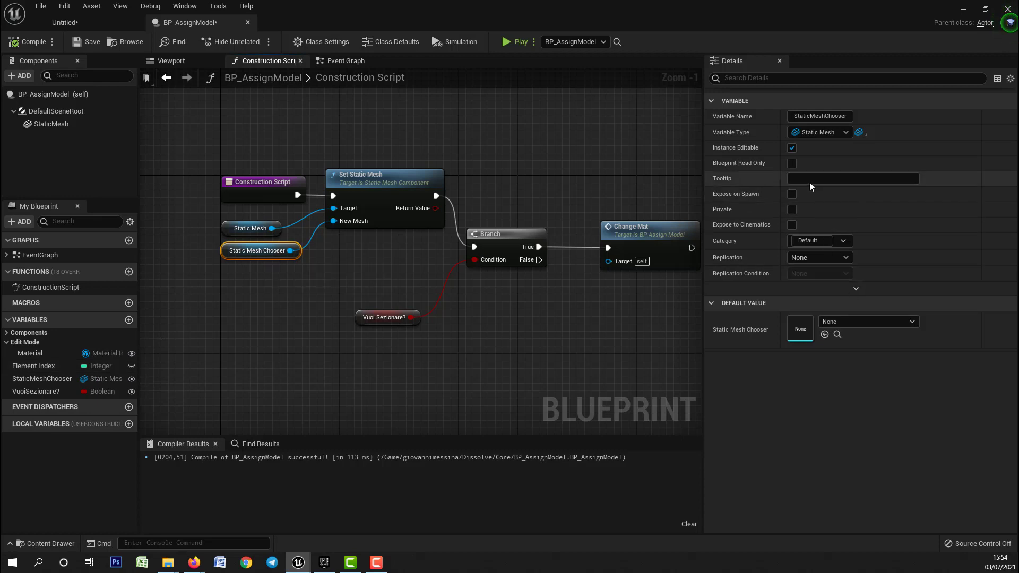
left_click(828, 238)
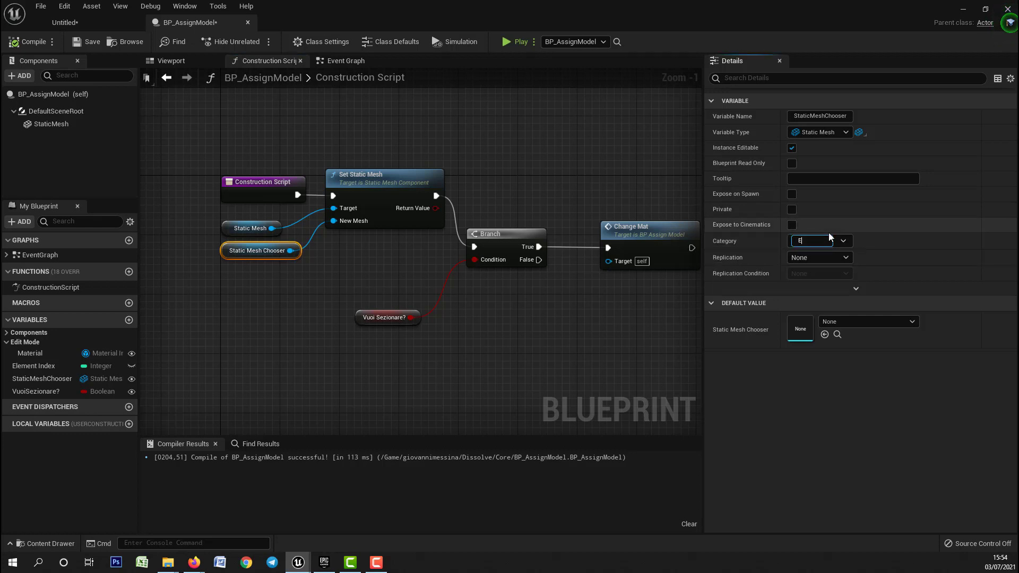
type("Edit Mode")
key("Return")
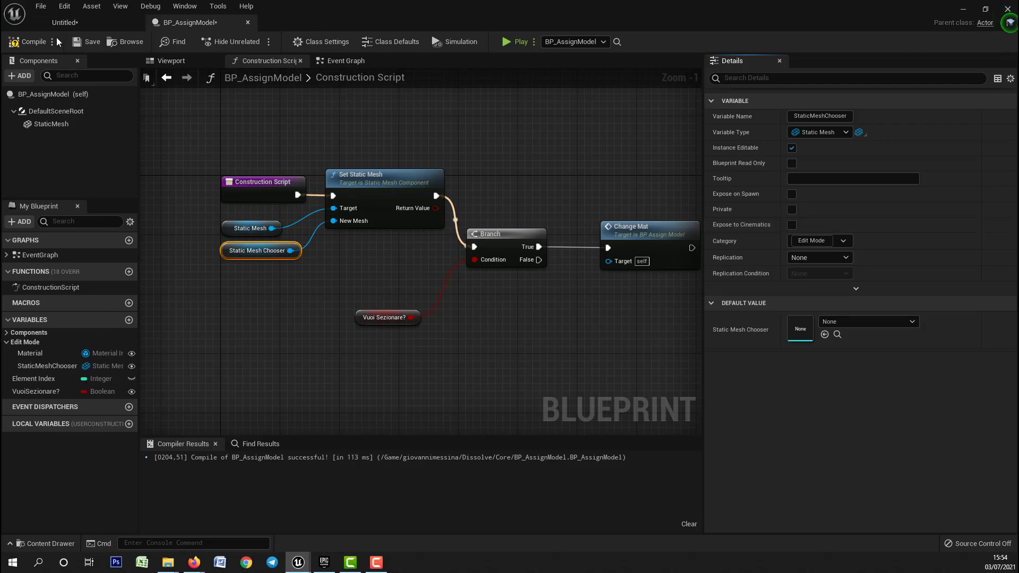
left_click(30, 41)
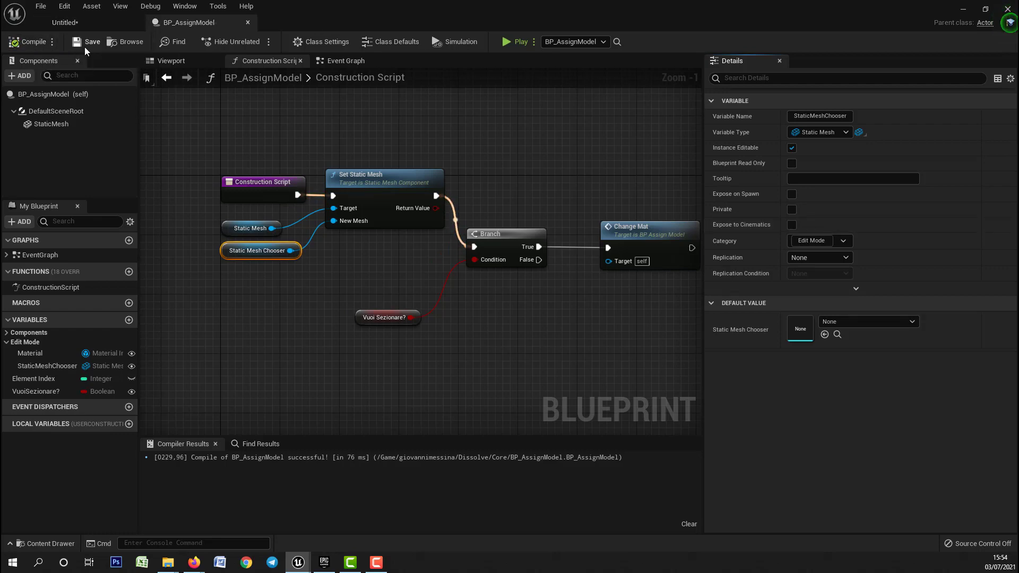
left_click(88, 20)
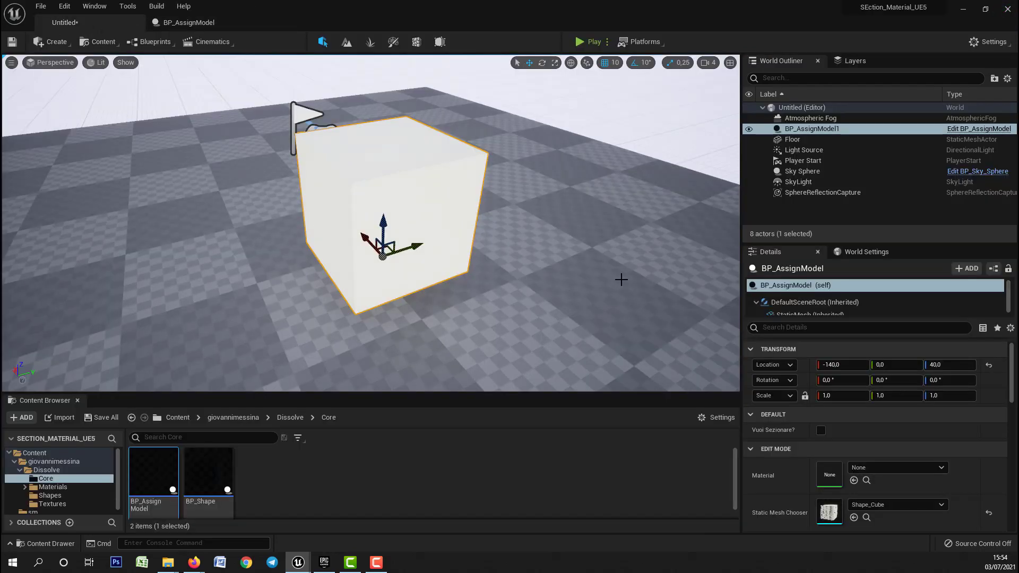
Step: Reset the placed actor's Edit Mode Static Mesh Chooser to None, removing the cube
left_click(747, 452)
left_click(748, 453)
left_click(751, 453)
left_click(751, 453)
scroll(797, 456, "down", 2)
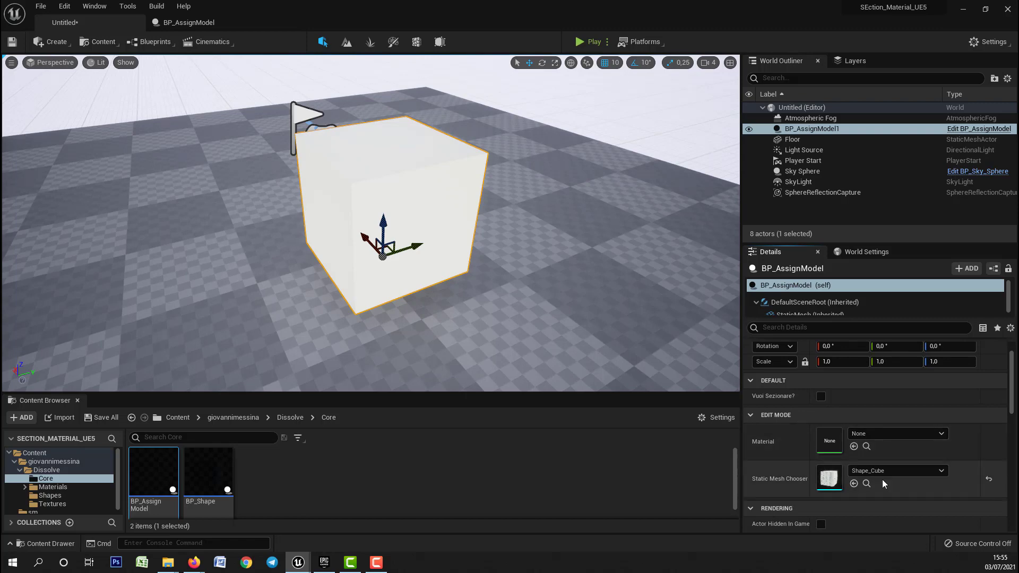
left_click(989, 480)
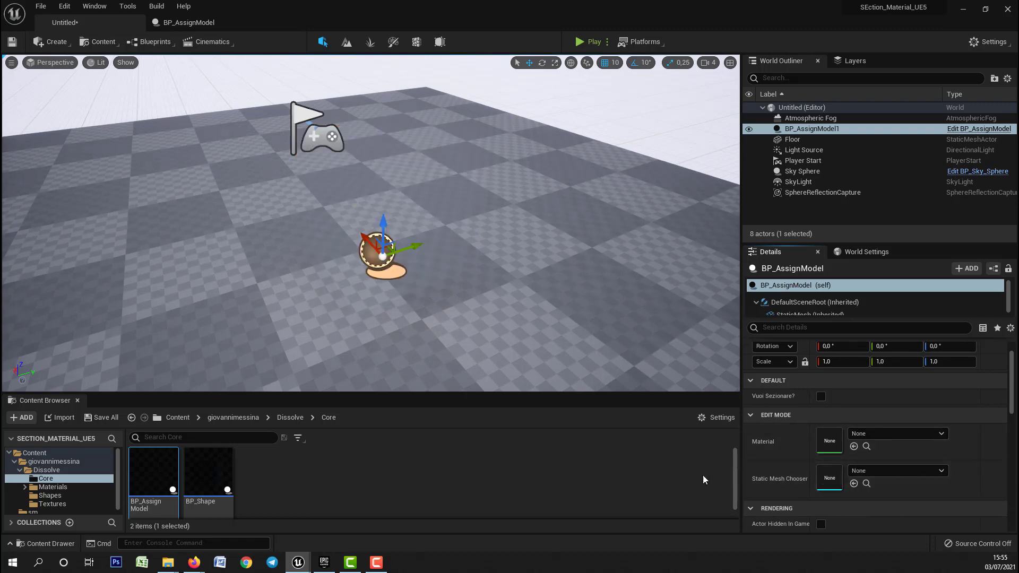
scroll(584, 295, "down", 2)
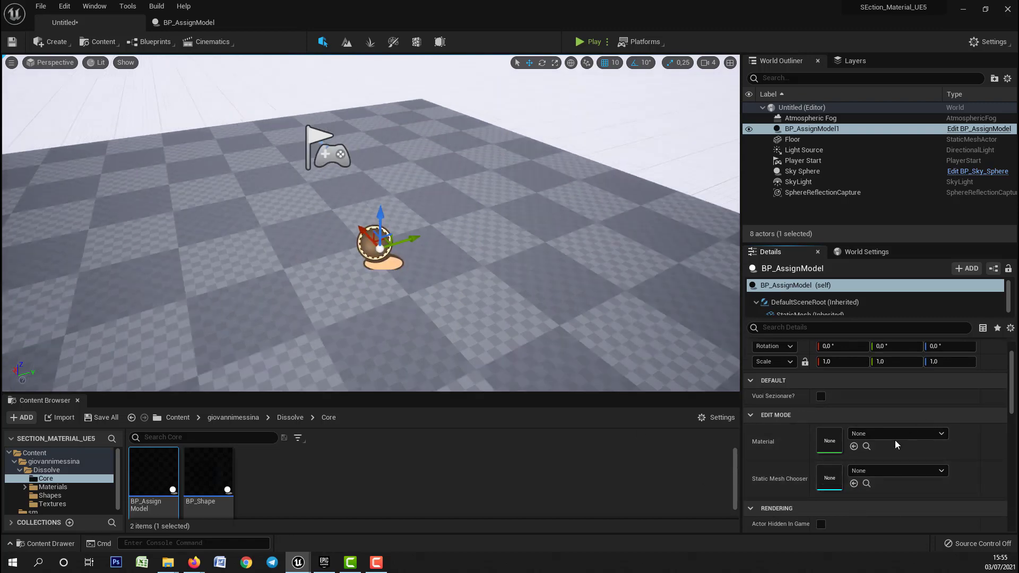
scroll(895, 444, "down", 1)
scroll(848, 441, "up", 1)
left_click(206, 24)
Step: Set the Vuoi Sezionare? variable's category to Edit Mode, then compile and save BP_AssignModel
right_click_drag(438, 340, 428, 314)
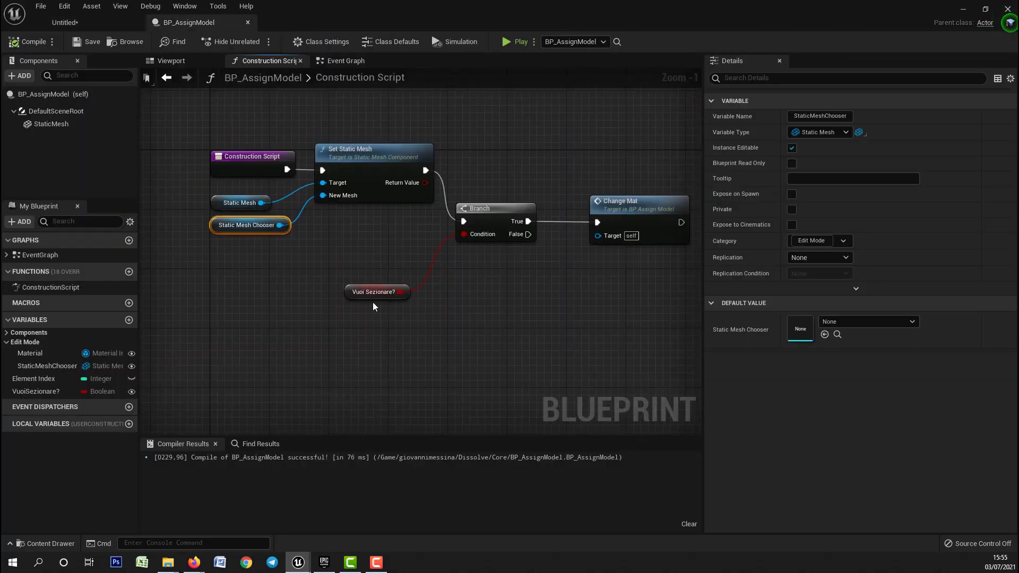
left_click(374, 292)
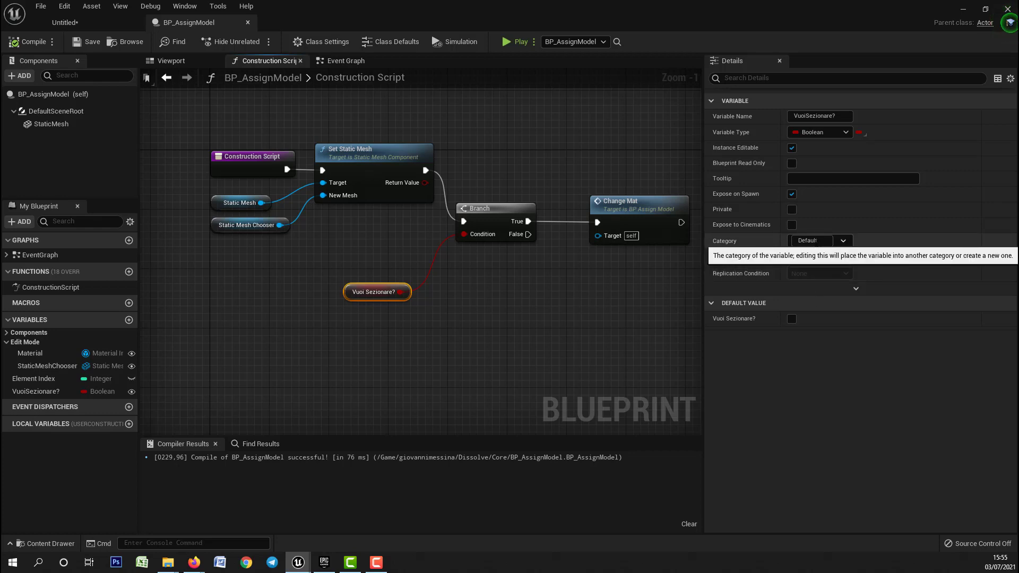
left_click(808, 240)
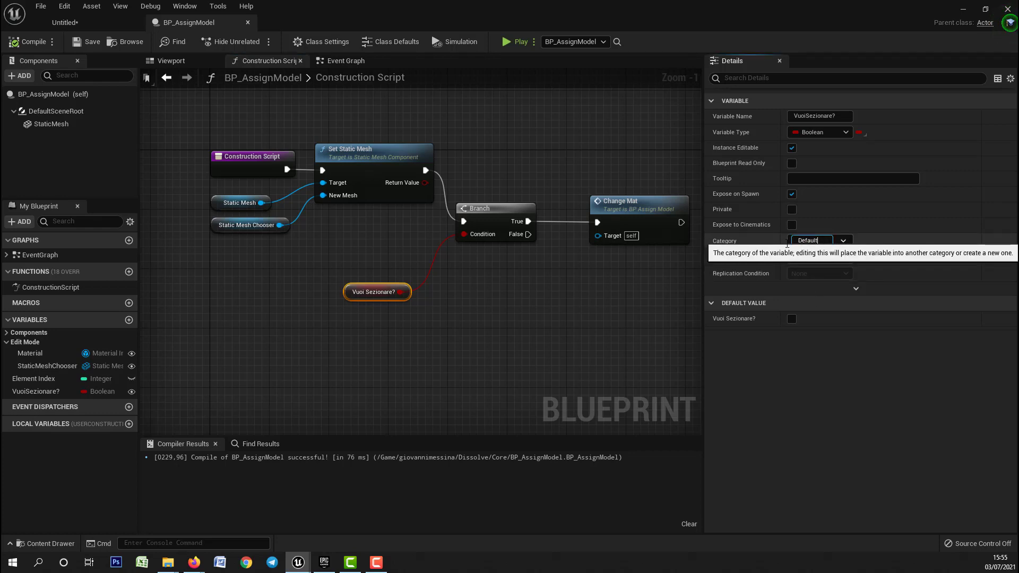
type("Edit")
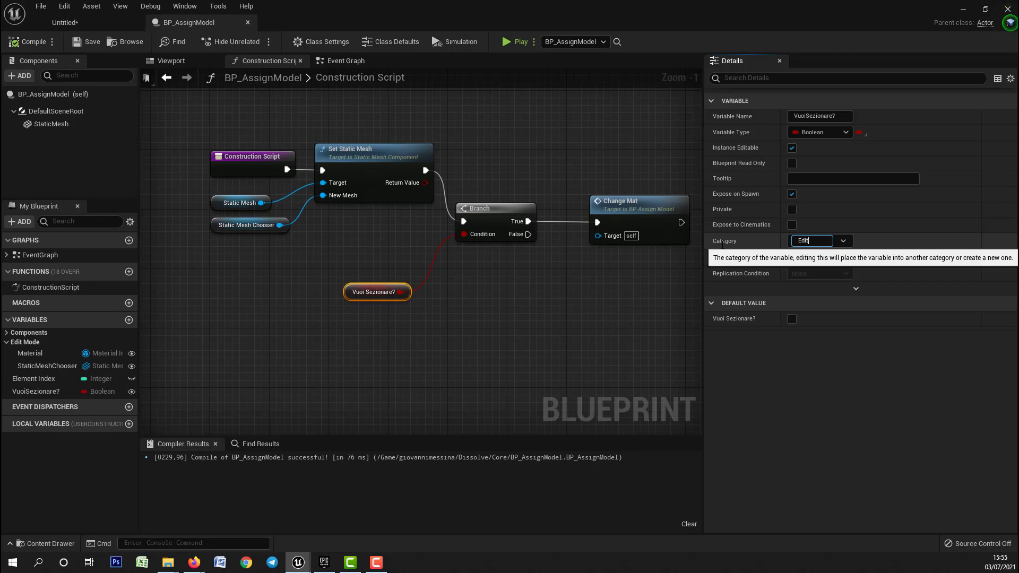
type(" Mode")
key("Return")
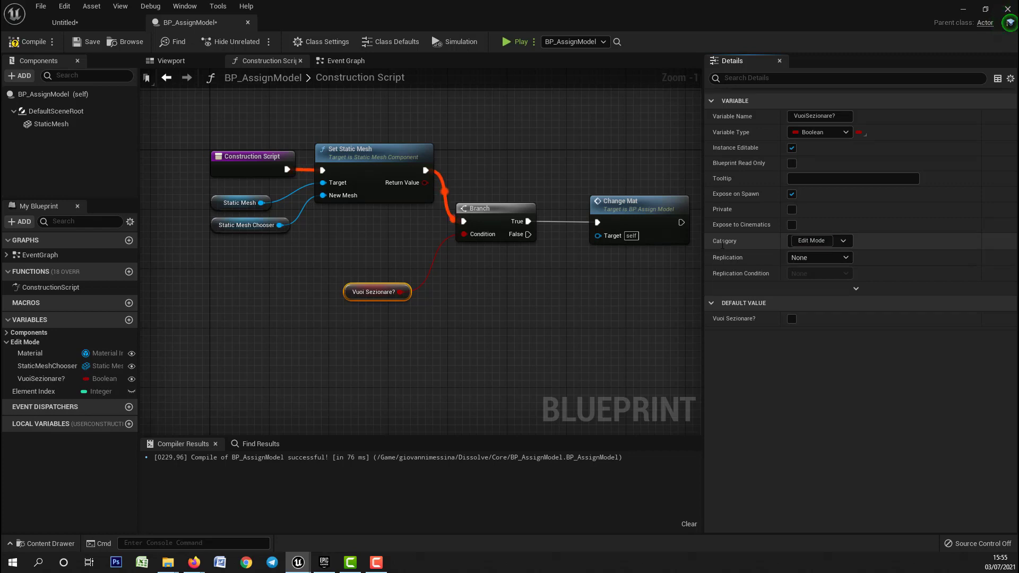
left_click(24, 46)
left_click(81, 44)
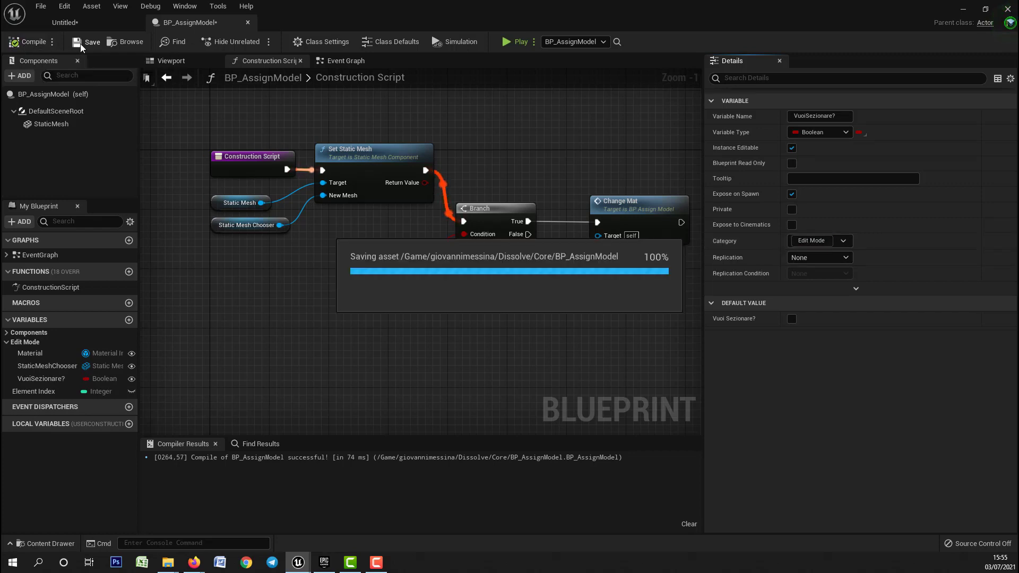
left_click(65, 23)
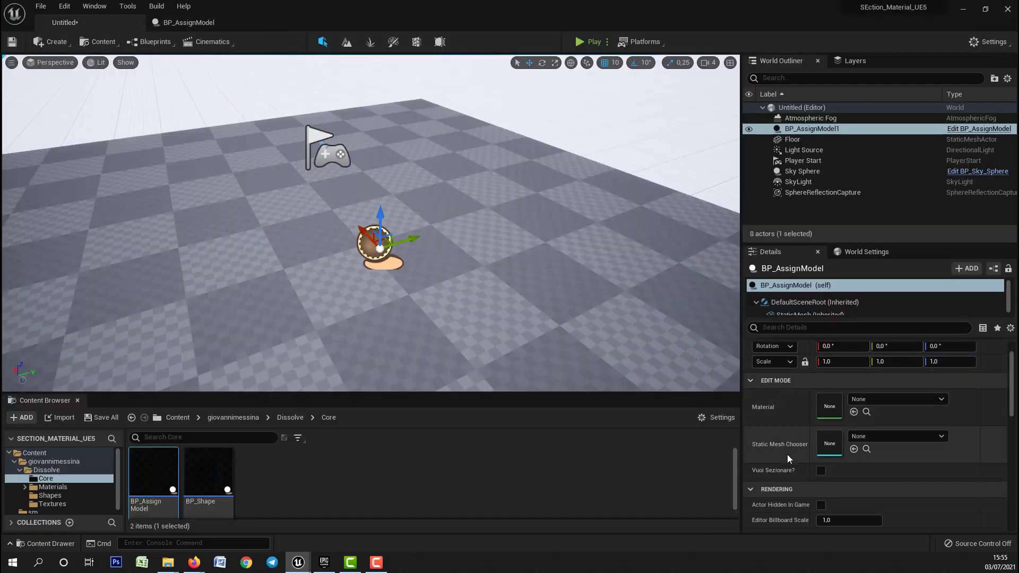
Step: Set Static Mesh Chooser back to Shape_Cube and place a BP_ShapeInteractive actor beside it
left_click(750, 382)
left_click(750, 382)
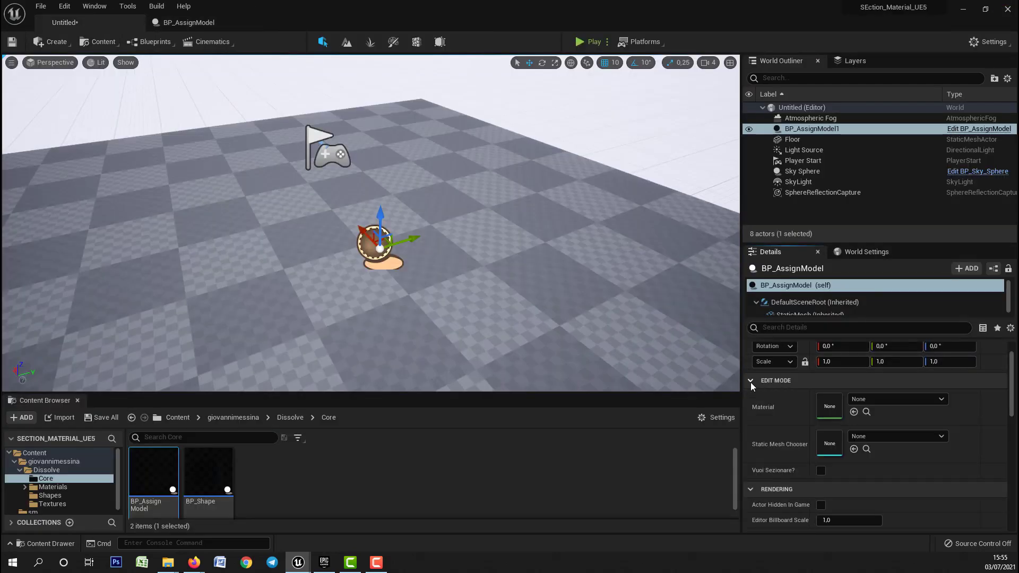
left_click(750, 382)
left_click(750, 382)
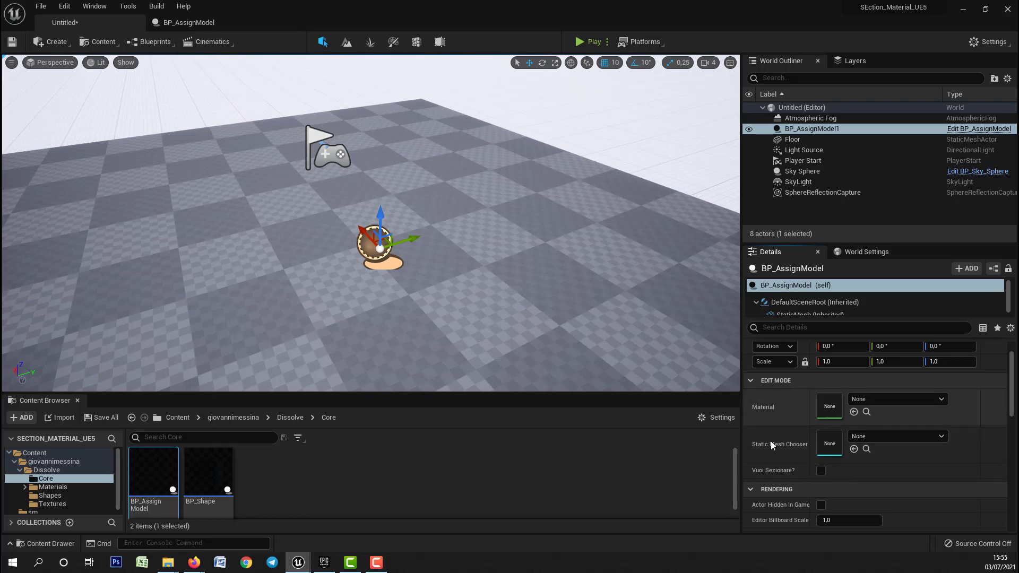
mouse_move(425, 258)
right_mouse_down()
mouse_move(428, 269)
mouse_move(388, 243)
mouse_move(406, 273)
mouse_move(399, 254)
mouse_move(419, 261)
right_mouse_up()
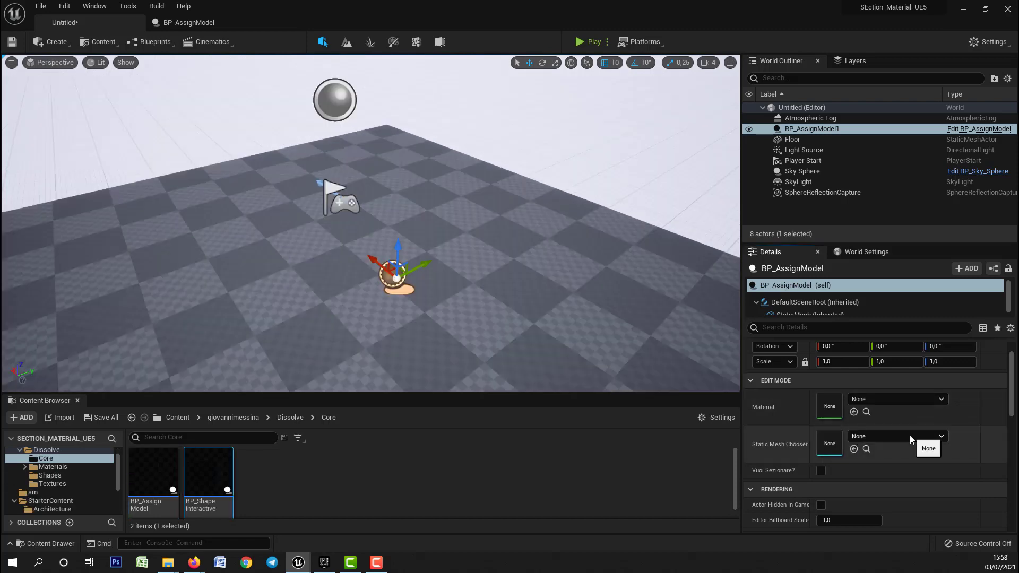
left_click(910, 437)
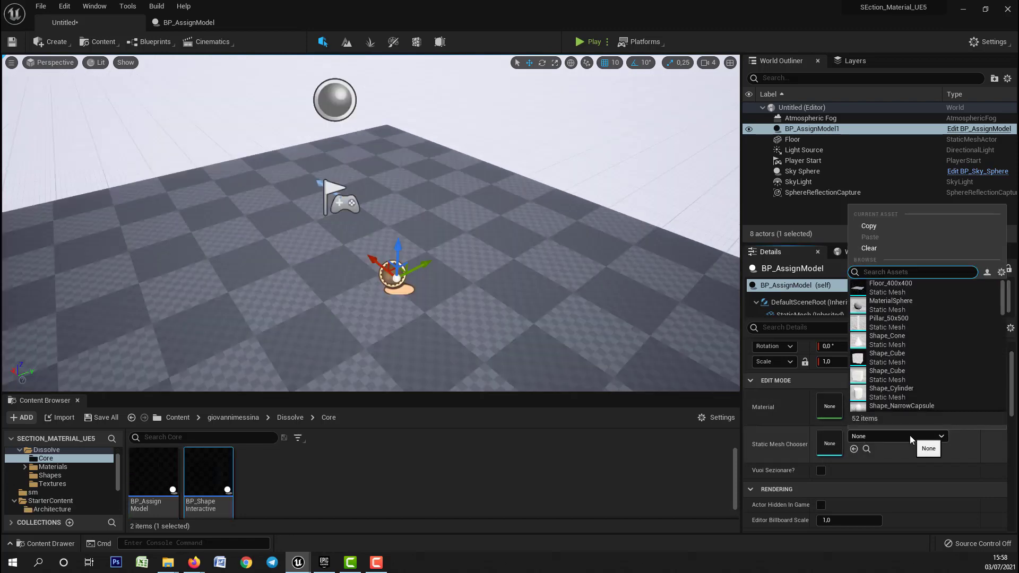
type("cube")
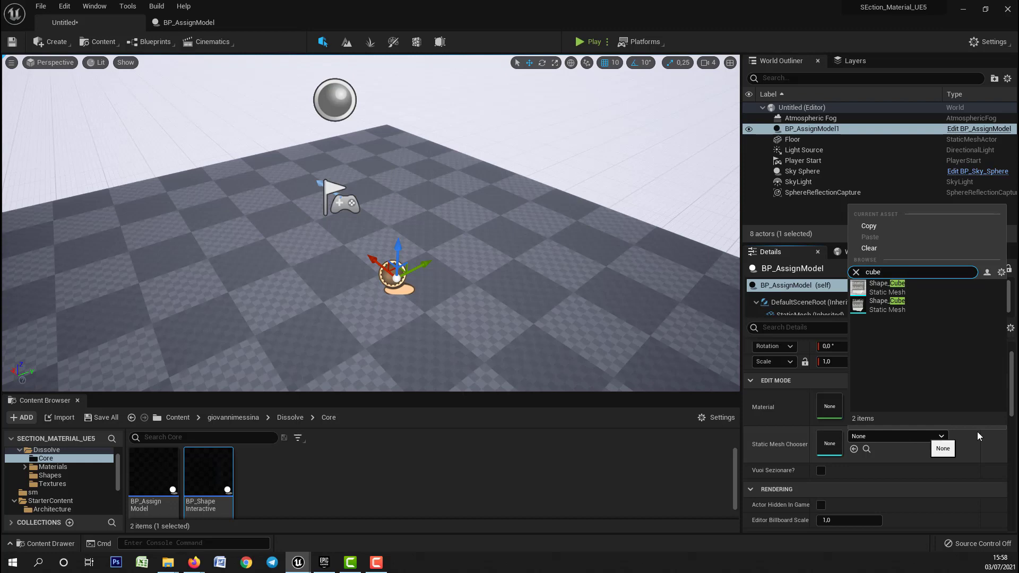
left_click(871, 308)
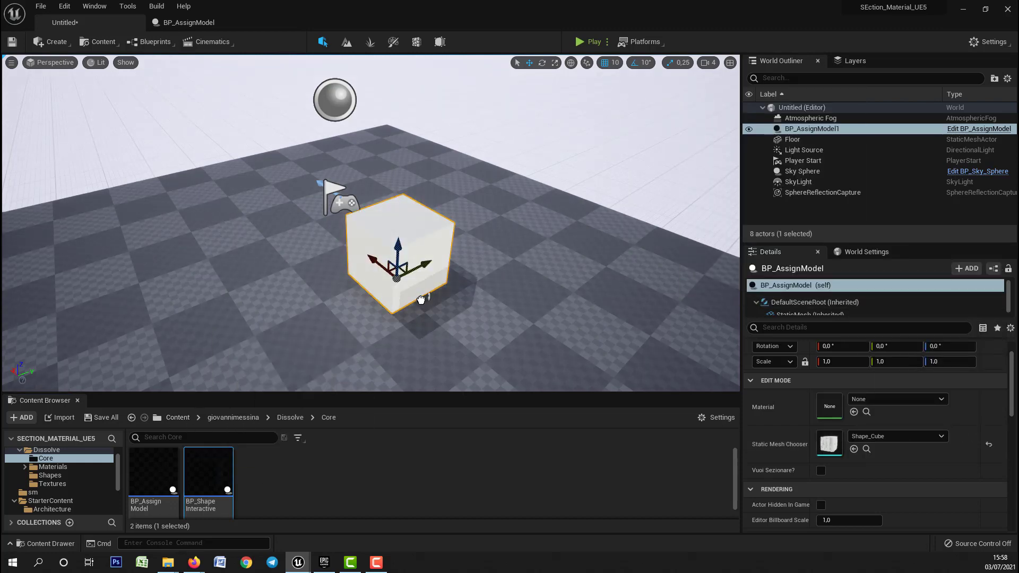
left_click_drag(453, 289, 451, 271)
Step: Raise the BP_ShapeInteractive actor and select the BP_AssignModel1 cube
left_click_drag(446, 310, 453, 252)
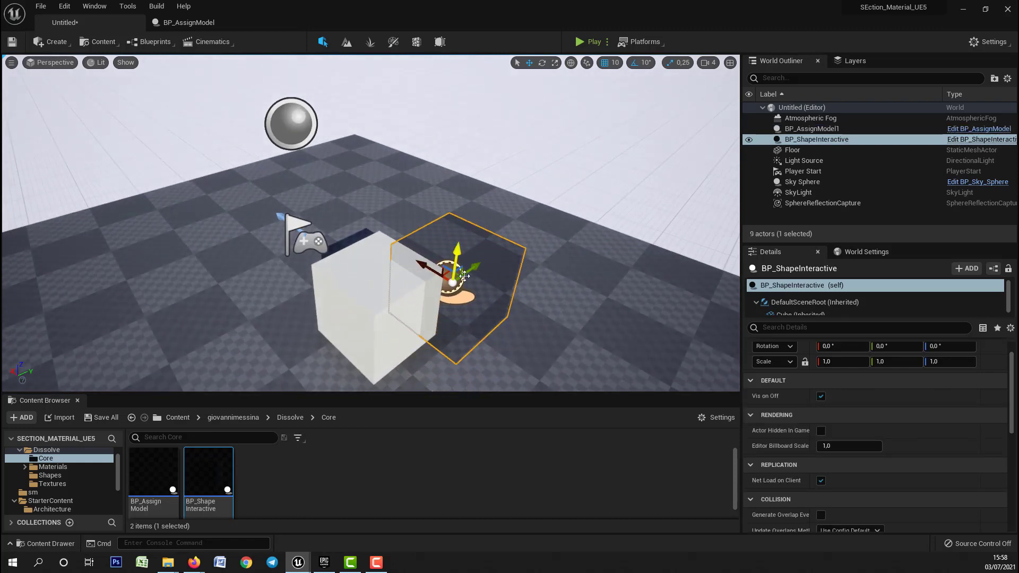
right_click_drag(459, 273, 430, 273)
right_click(459, 273)
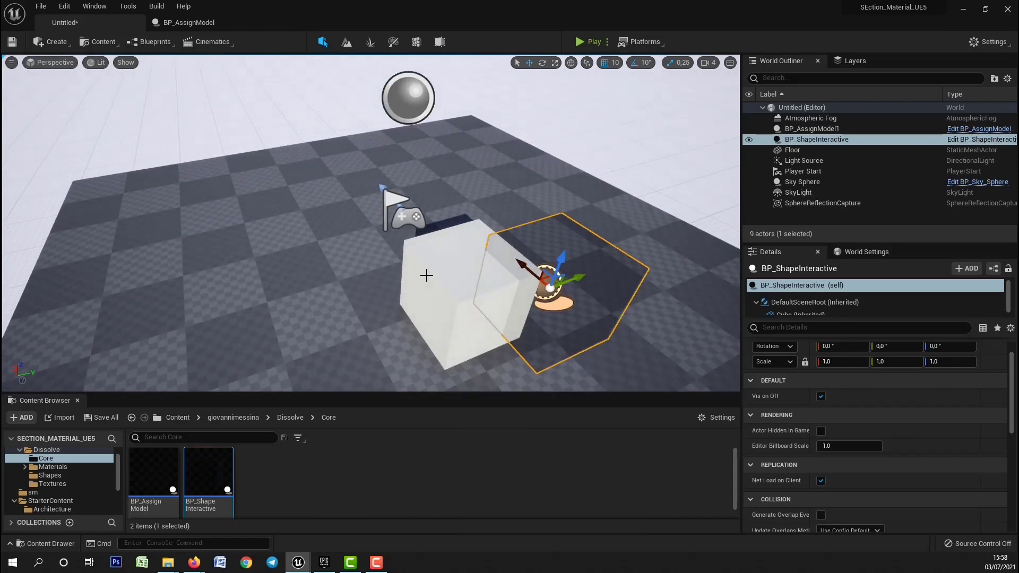
left_click(426, 275)
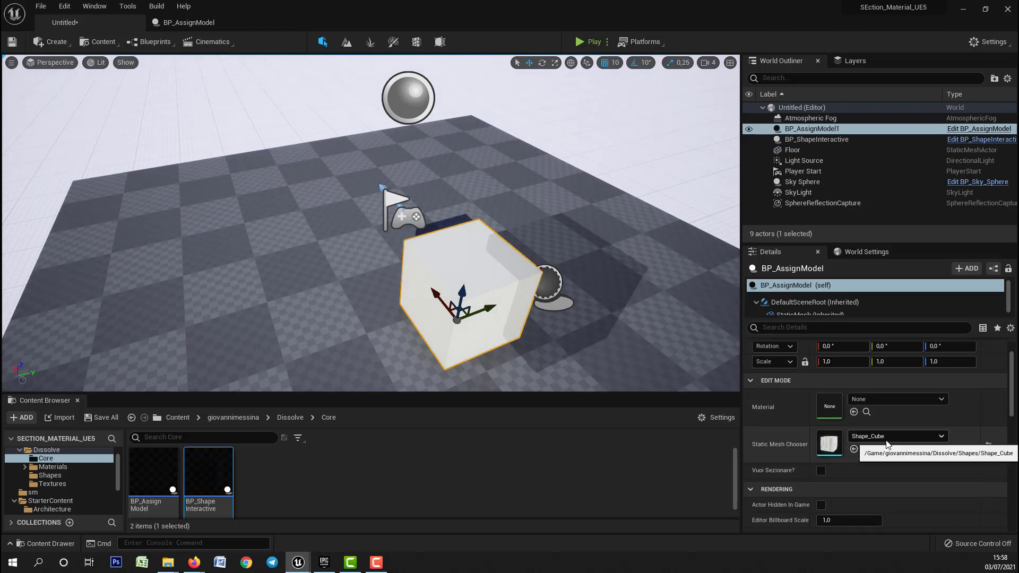
Step: Browse the Content Browser to the Dissolve > Materials > DissolveMat folder
left_click(62, 469)
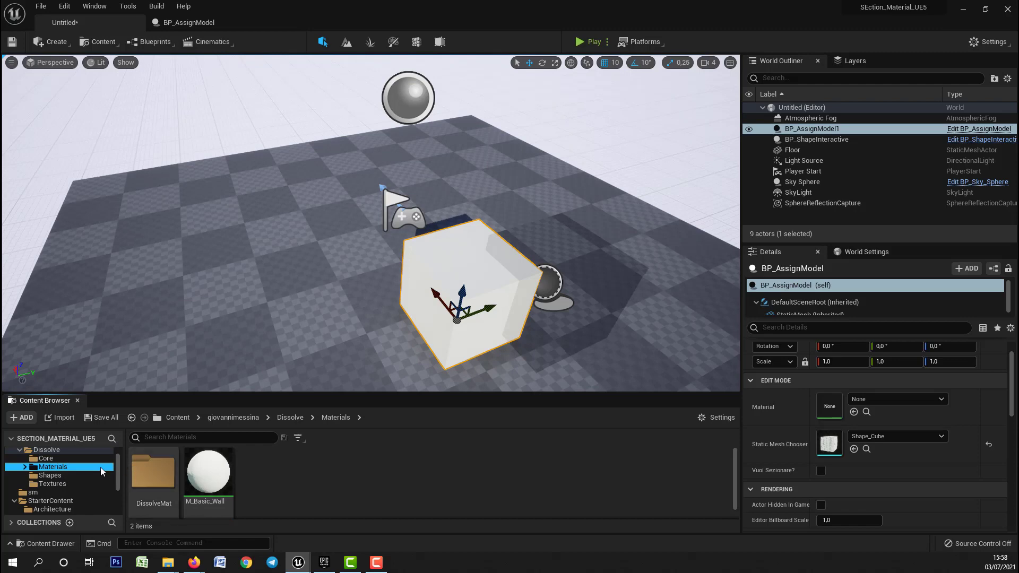
left_click_drag(53, 458, 51, 456)
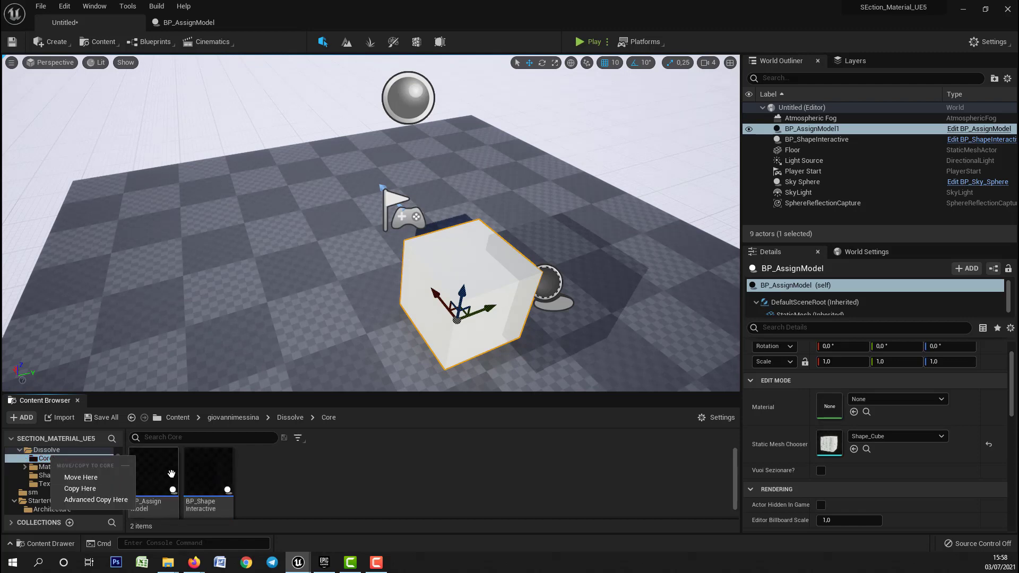
left_click(36, 456)
scroll(61, 485, "up", 2)
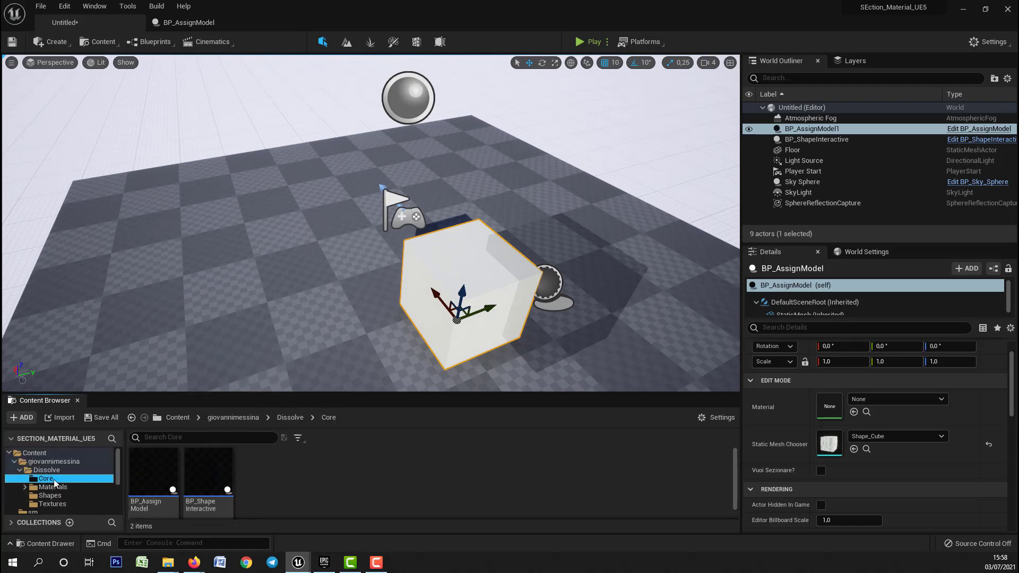
left_click(47, 470)
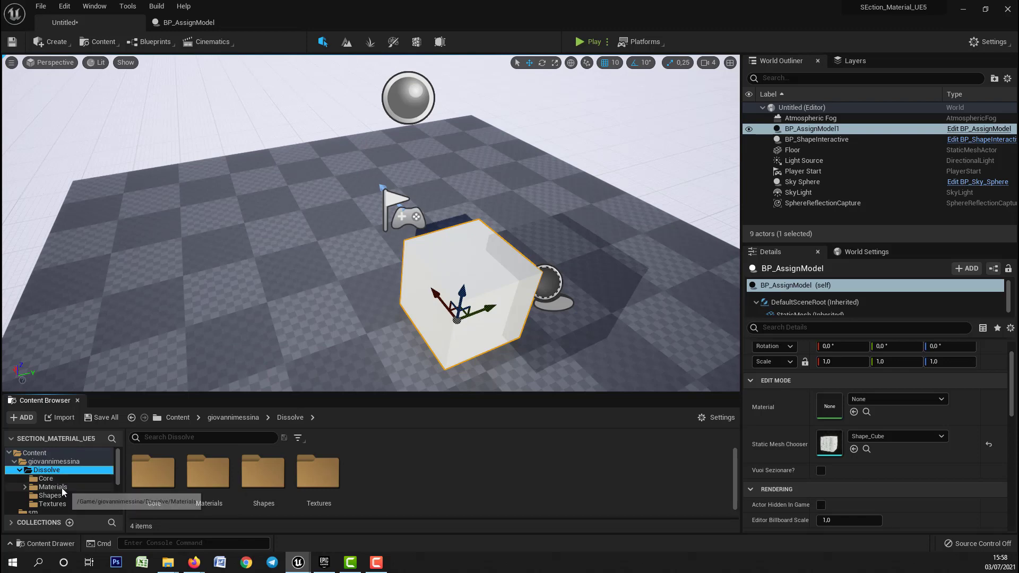
double_click(62, 488)
double_click(64, 495)
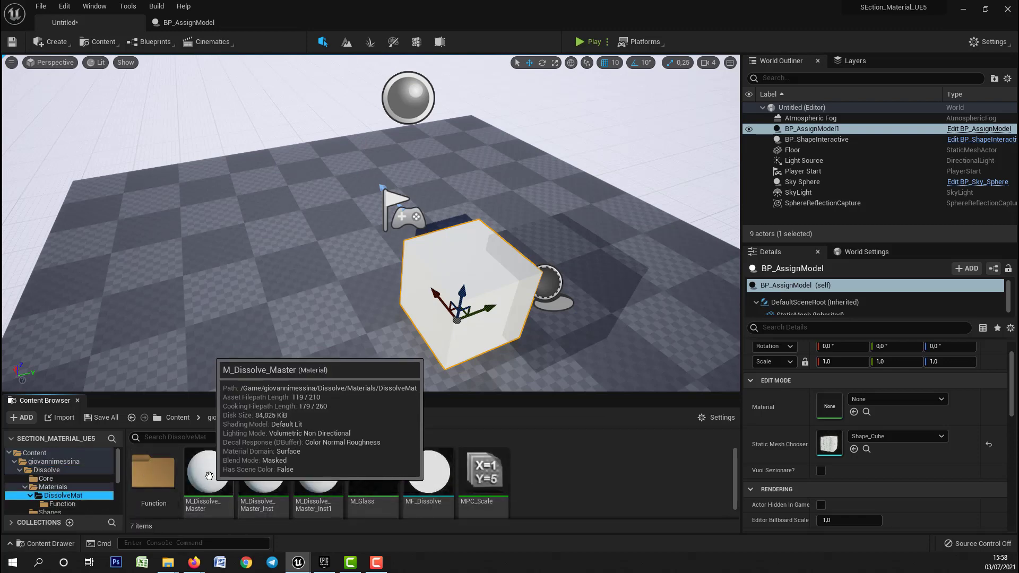
Step: Create a material instance of M_Dissolve_Master named M_Dissolve_Teststs2 and assign it to the cube's Material
right_click(208, 475)
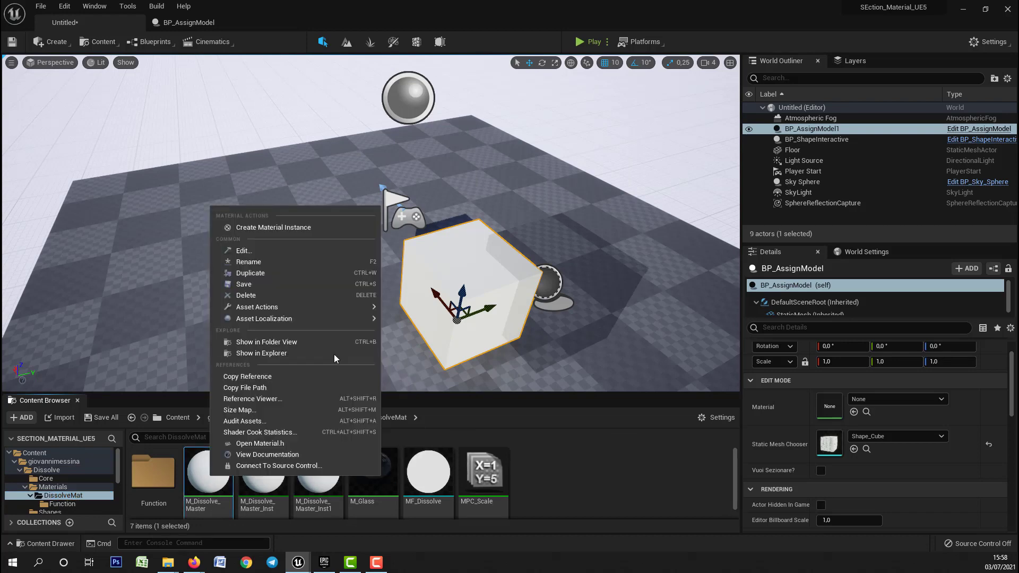
left_click(310, 232)
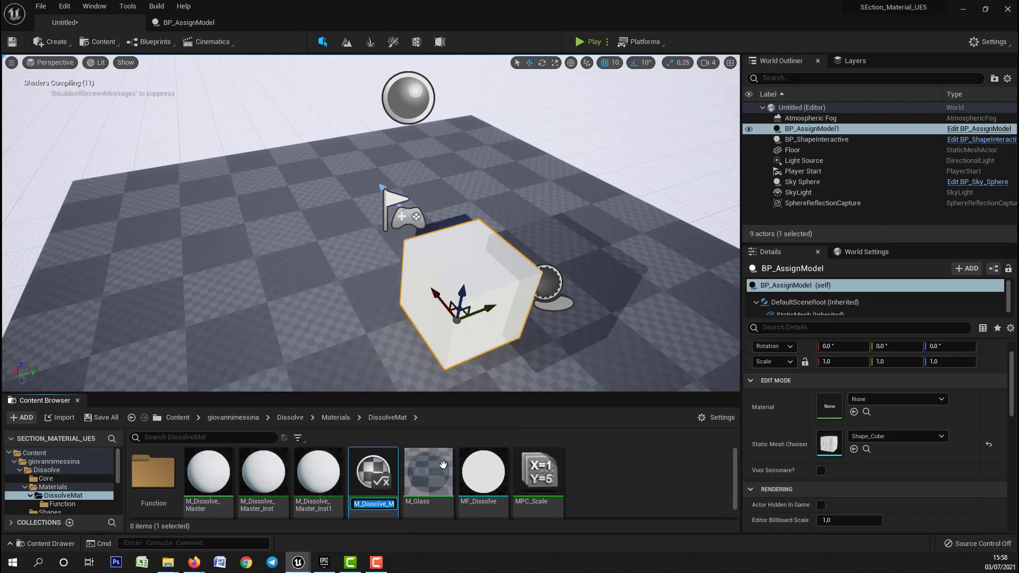
key("Return")
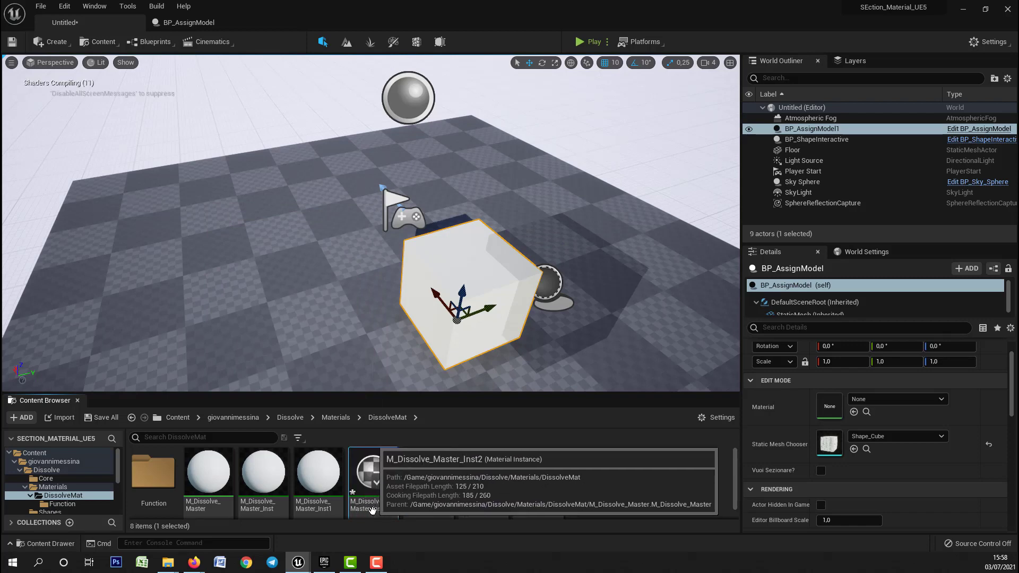
left_click(374, 508)
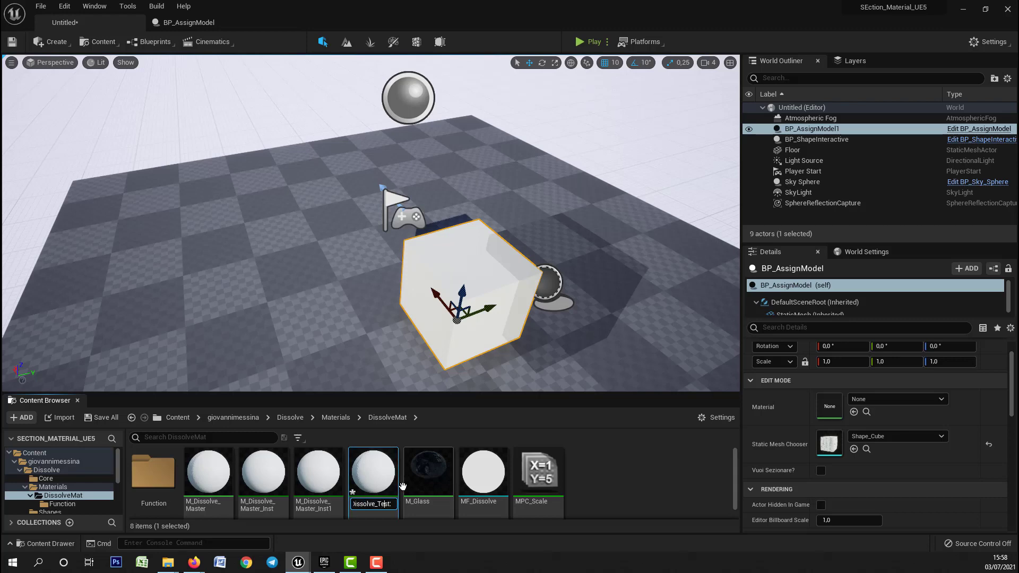
type("M_Dissolve_Teststs2")
key("Return")
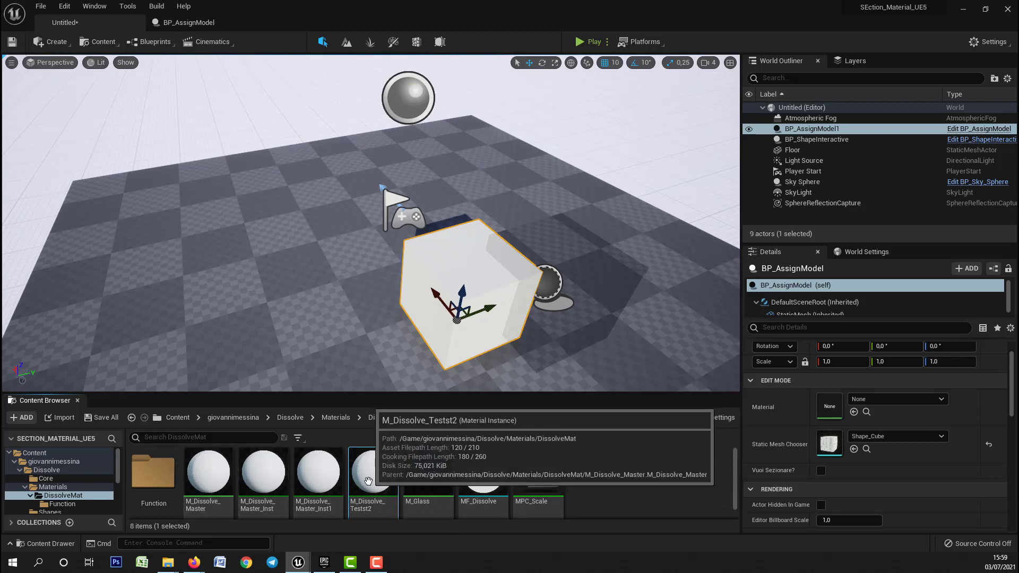
left_click_drag(370, 480, 815, 418)
left_click_drag(837, 407, 838, 407)
Step: Tick Vuoi Sezionare? on the cube to turn on sectioning
right_click_drag(436, 244, 477, 247)
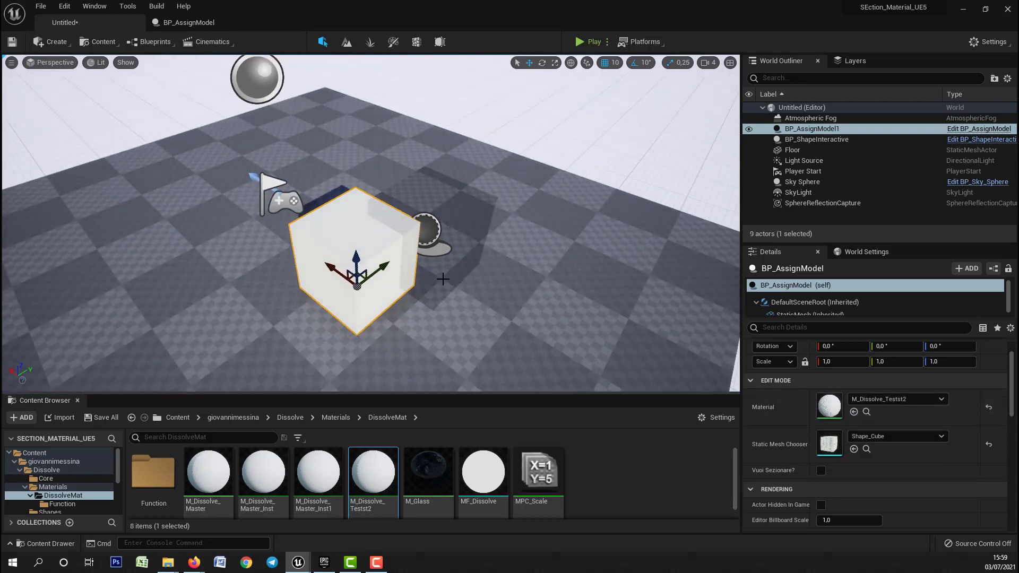
left_click(821, 474)
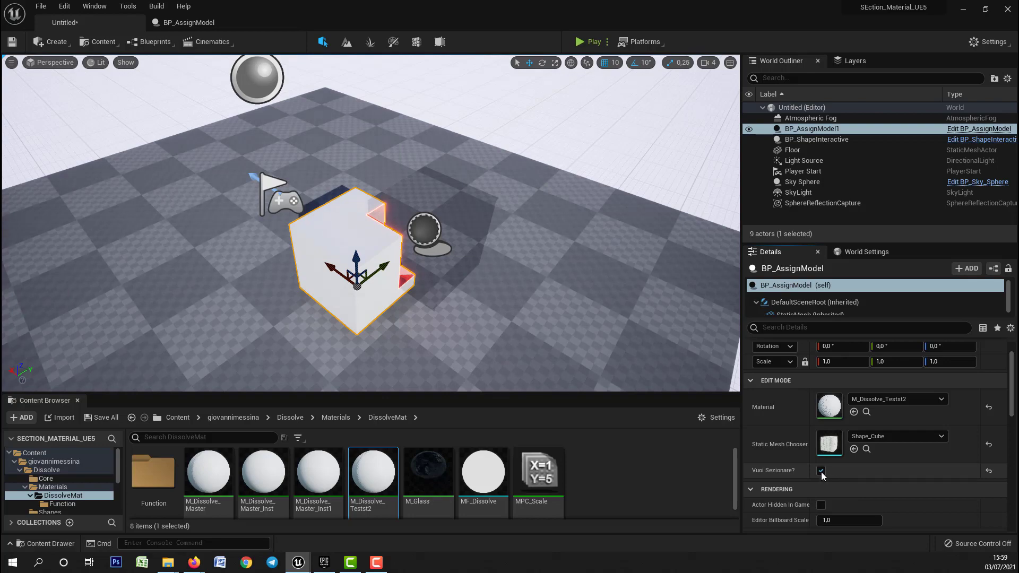
right_click_drag(478, 254, 393, 268)
right_click_drag(472, 229, 379, 217)
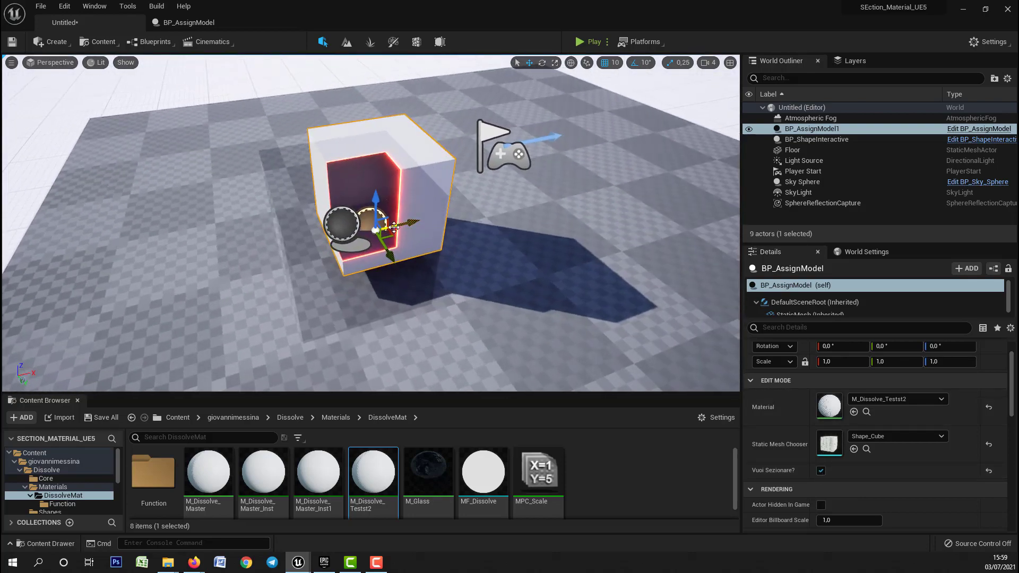
Step: Toggle BP_ShapeInteractive's Vis on Off box and slide it into the cube to widen the cut
left_click(352, 244)
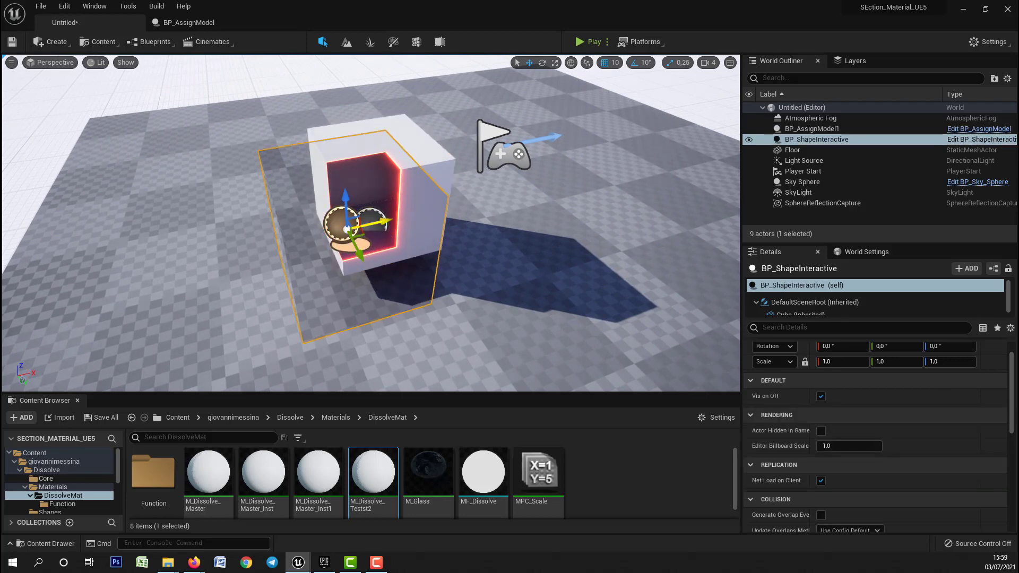
left_click_drag(377, 224, 390, 221)
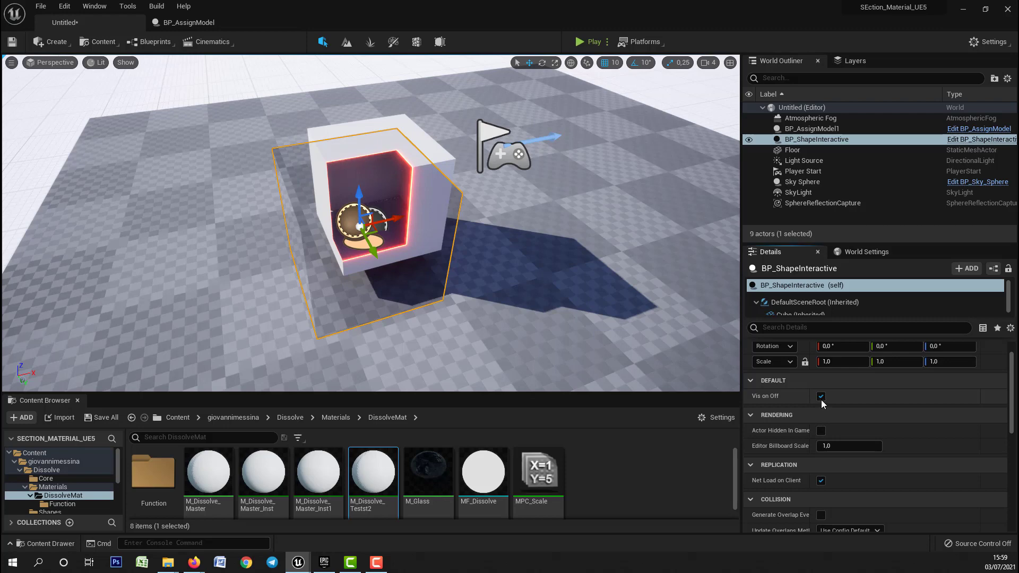
left_click(820, 397)
left_click(820, 398)
left_click(820, 397)
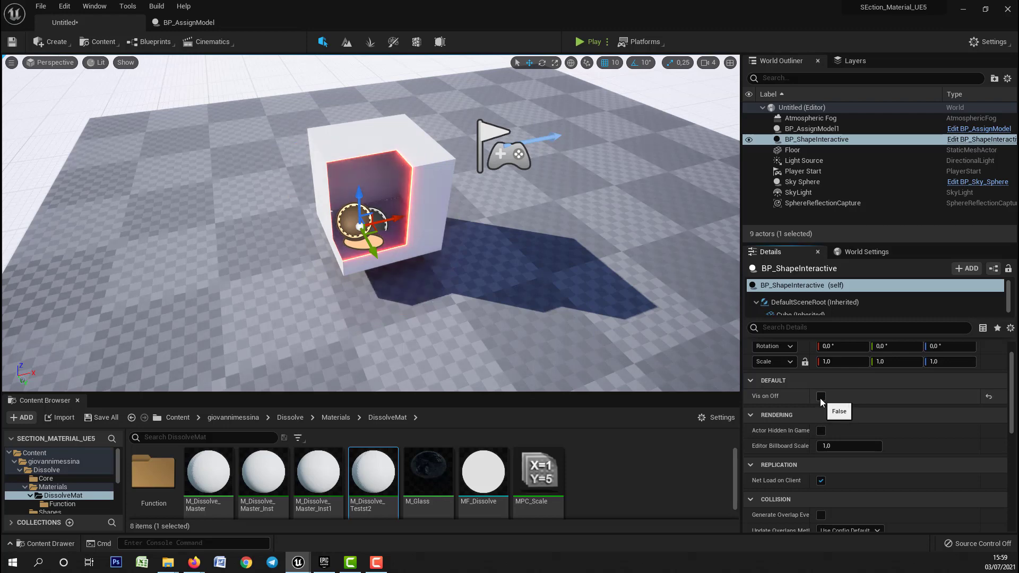
left_click(820, 398)
left_click(820, 397)
left_click_drag(389, 222, 505, 221)
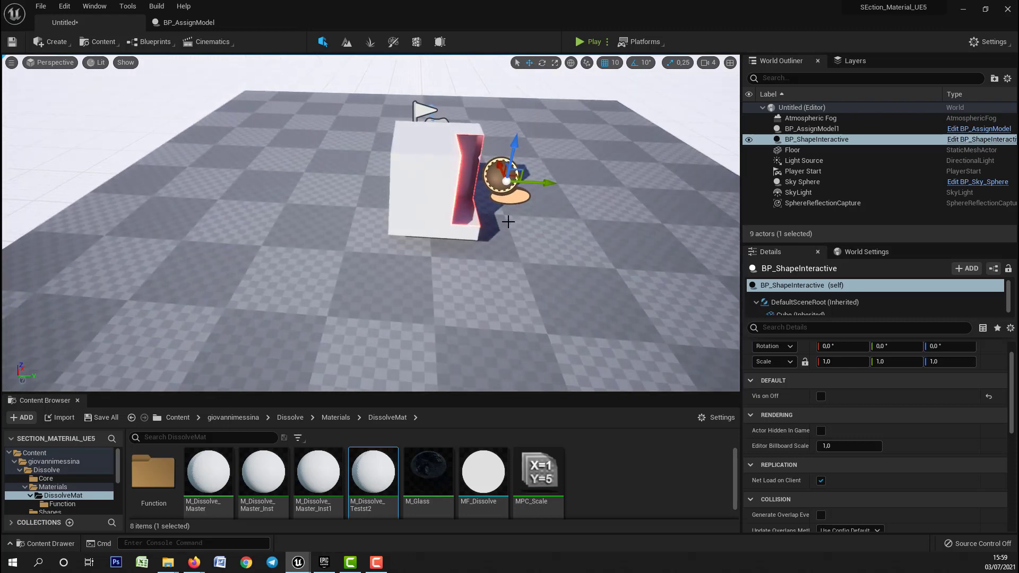
left_click_drag(544, 185, 504, 187)
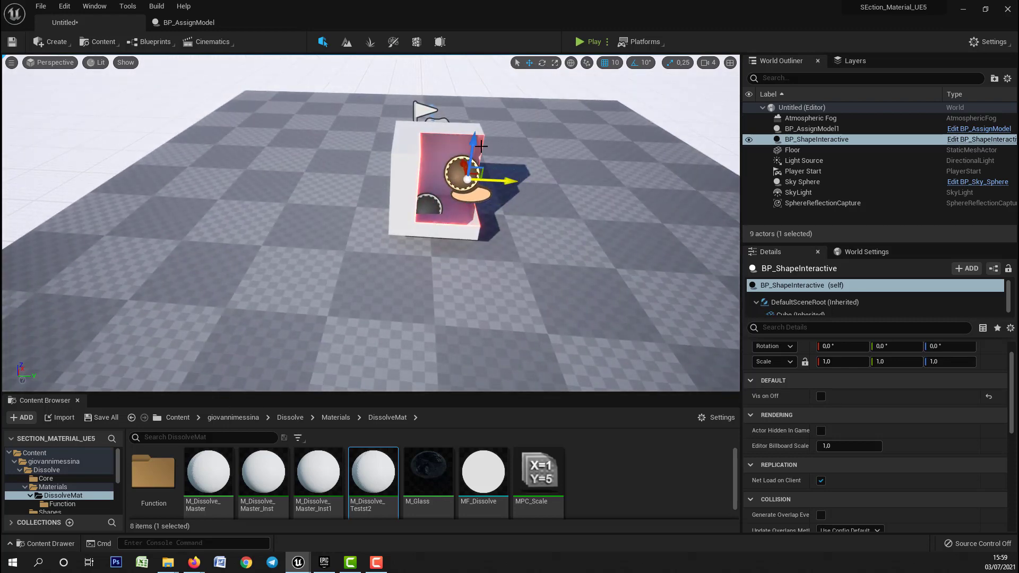
mouse_move(474, 147)
left_mouse_down()
mouse_move(474, 89)
mouse_move(474, 139)
left_mouse_up()
Step: Re-show the cutting box, nudge it along Y and Z, and try Y scale 1.25 before restoring 1.0
left_click(820, 396)
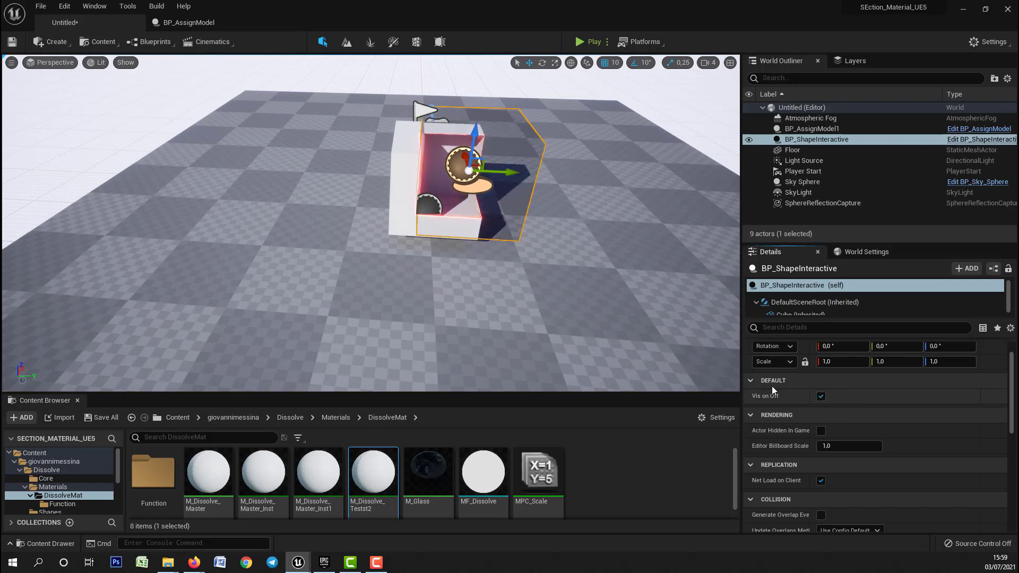
mouse_move(618, 233)
right_mouse_down()
mouse_move(552, 218)
mouse_move(618, 233)
right_mouse_up()
mouse_move(530, 169)
left_mouse_down()
mouse_move(519, 161)
mouse_move(543, 173)
left_mouse_up()
mouse_move(525, 124)
left_mouse_down()
mouse_move(536, 77)
mouse_move(520, 140)
left_mouse_up()
mouse_move(430, 217)
right_mouse_down()
mouse_move(504, 186)
mouse_move(467, 233)
mouse_move(482, 207)
mouse_move(435, 217)
mouse_move(451, 220)
mouse_move(387, 197)
mouse_move(382, 212)
mouse_move(430, 217)
mouse_move(424, 202)
right_mouse_up()
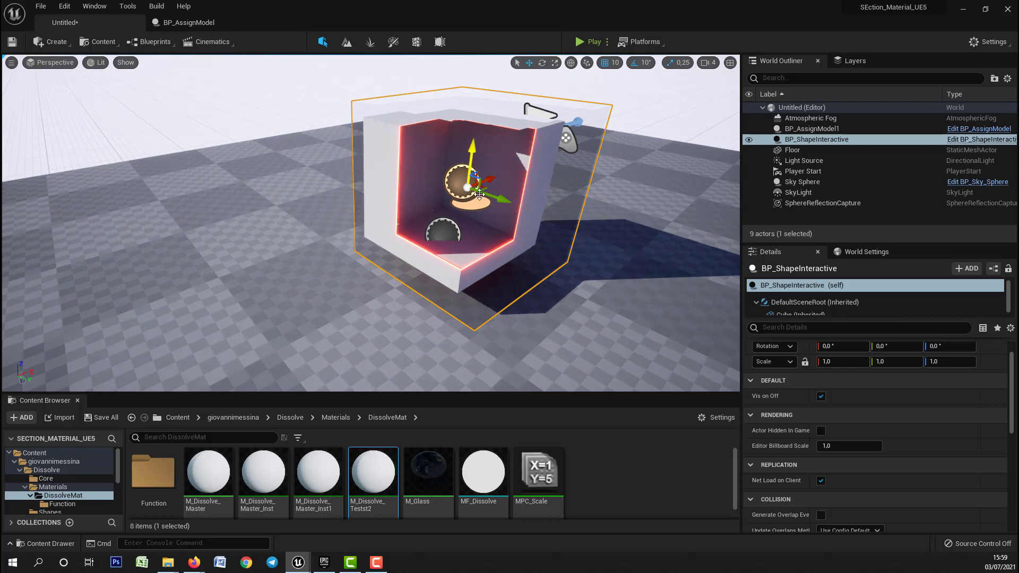
left_click_drag(493, 181, 473, 208)
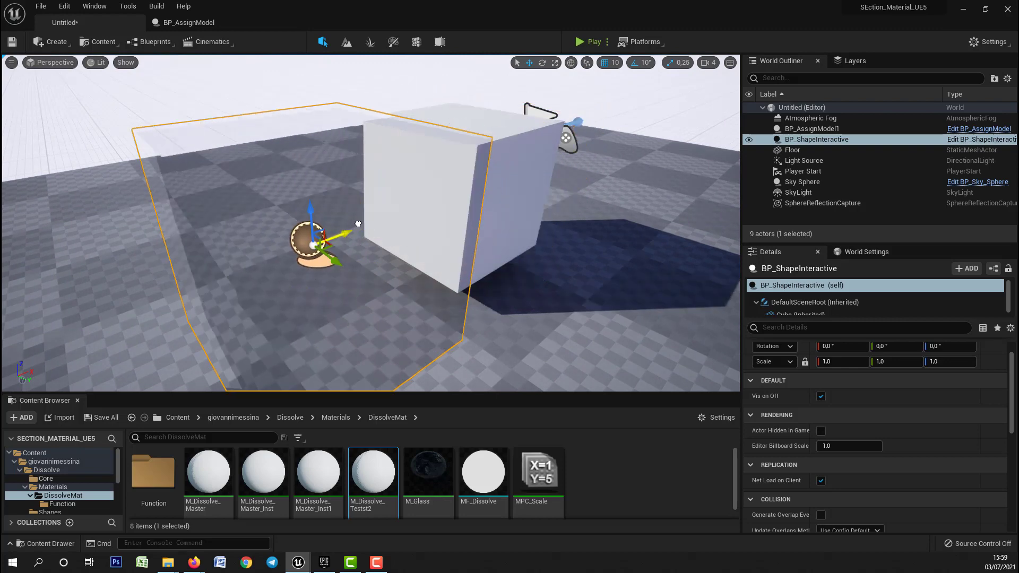
right_click_drag(474, 208, 474, 208)
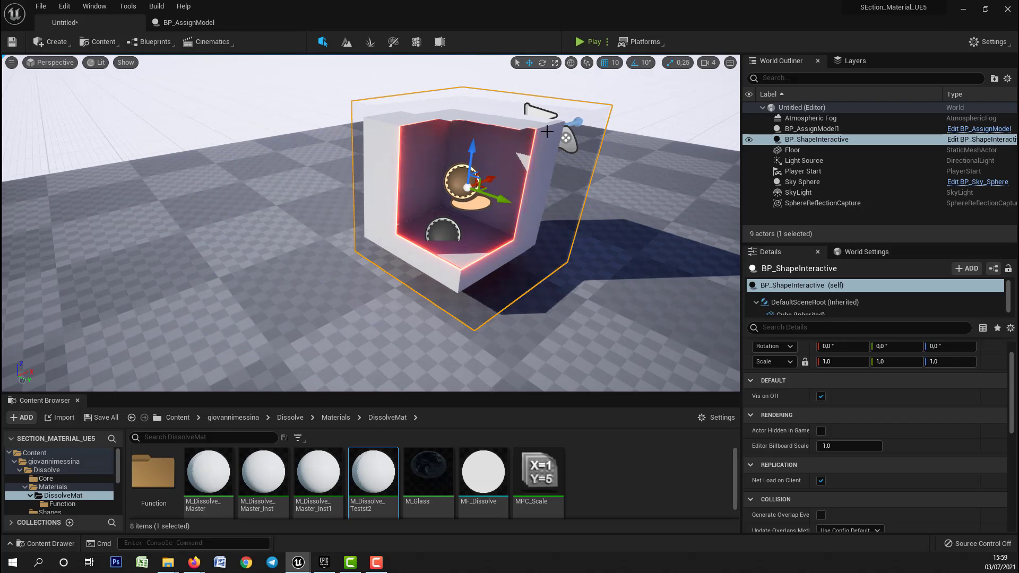
mouse_move(498, 198)
left_mouse_down()
mouse_move(523, 206)
mouse_move(498, 197)
left_mouse_up()
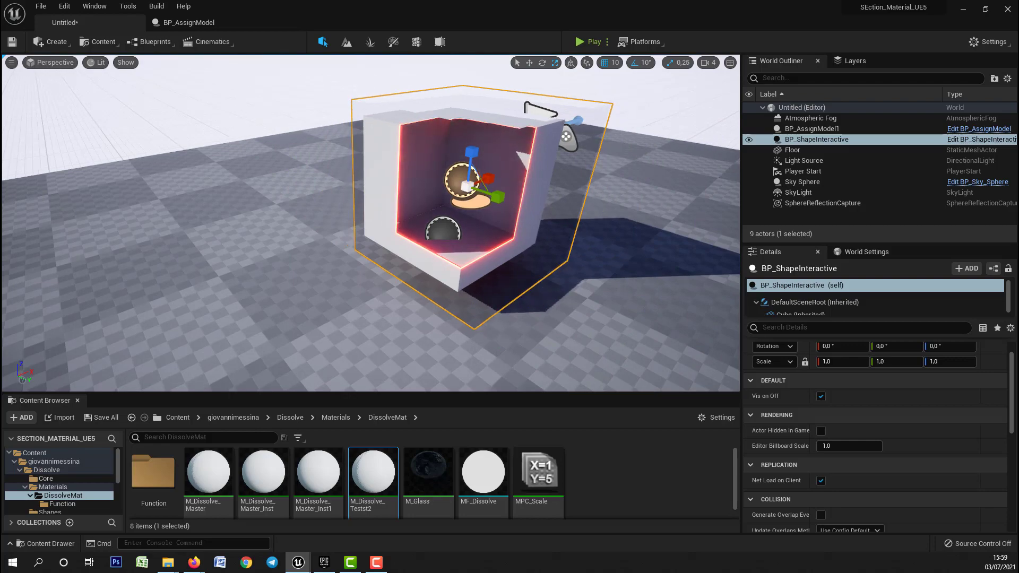
right_click_drag(498, 198, 600, 198)
Step: Move in to the cube's open front and select BP_AssignModel1
right_click_drag(392, 254, 340, 254)
key("w")
right_click_drag(432, 265, 425, 289)
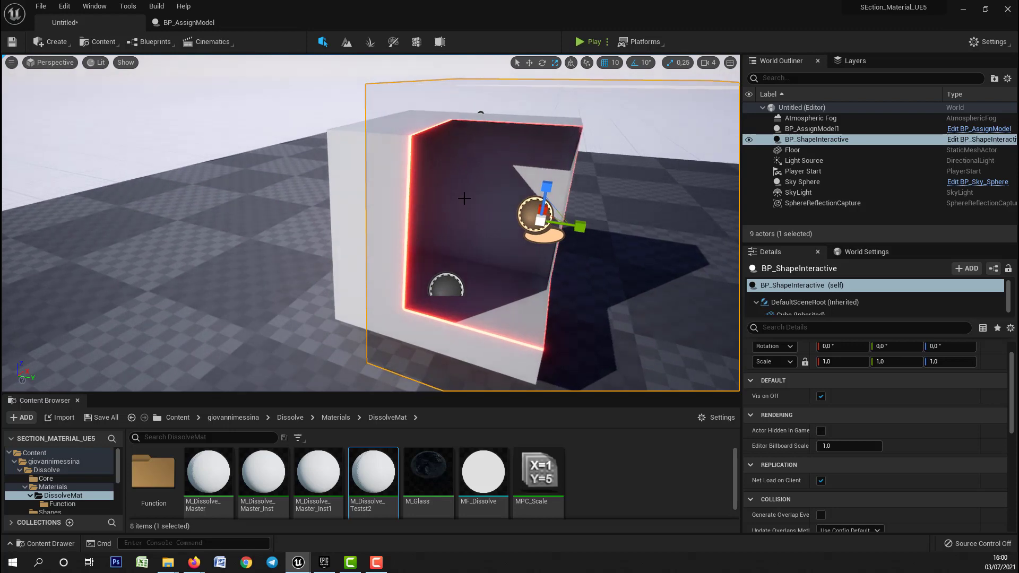
left_click(356, 212)
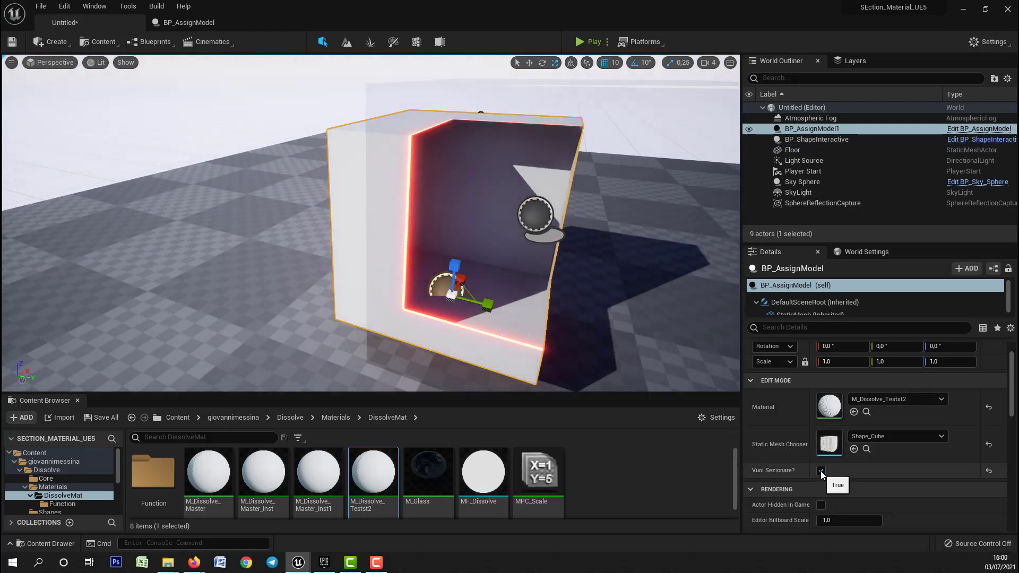
Step: Turn off the cube's sectioning, then hide BP_ShapeInteractive's box by unticking Vis on Off
left_click(820, 470)
key("s")
right_click_drag(371, 223, 440, 223)
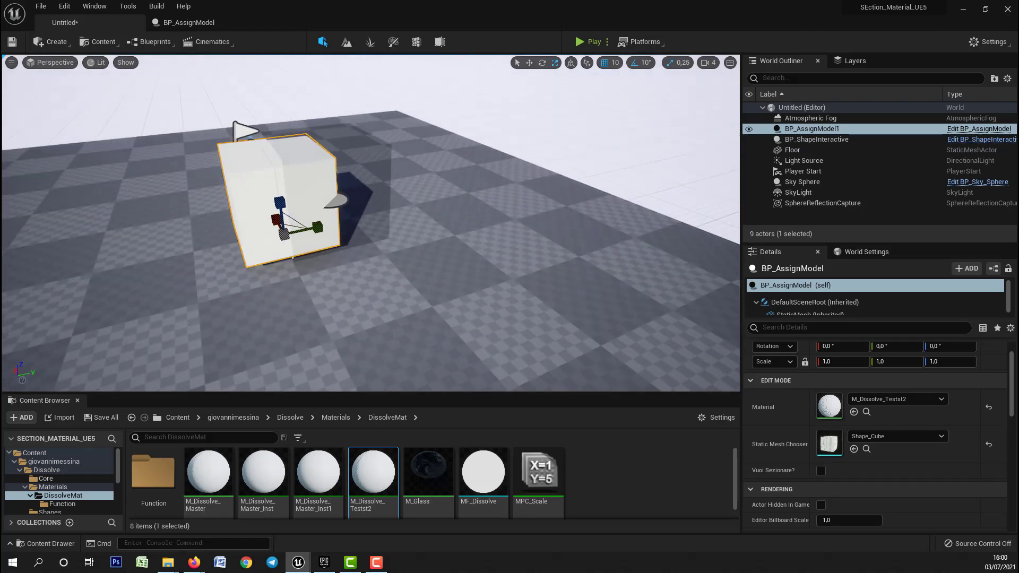
key("d")
right_click_drag(304, 186, 241, 187)
left_click(816, 139)
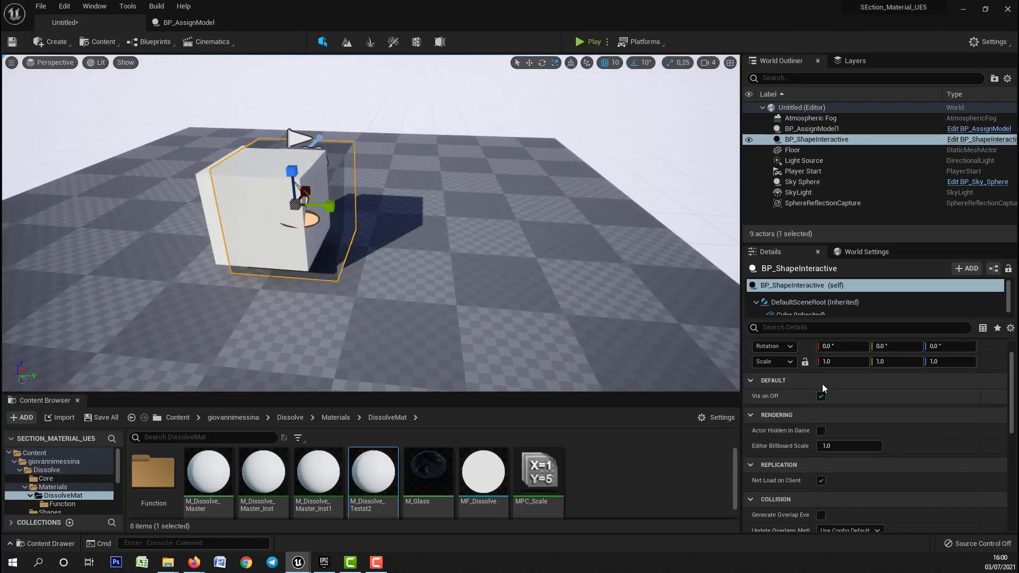
left_click(822, 396)
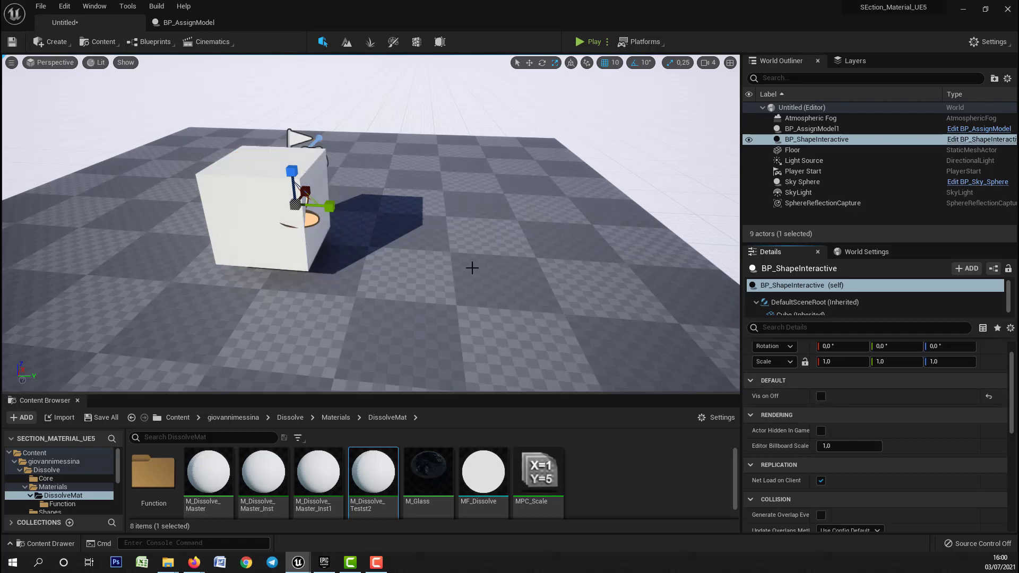
Step: Re-enable Vuoi Sezionare? on BP_AssignModel1, compare whole versus cut, and orbit the sectioned cube
key("a")
right_click_drag(389, 207, 446, 207)
key("w")
left_click(389, 207)
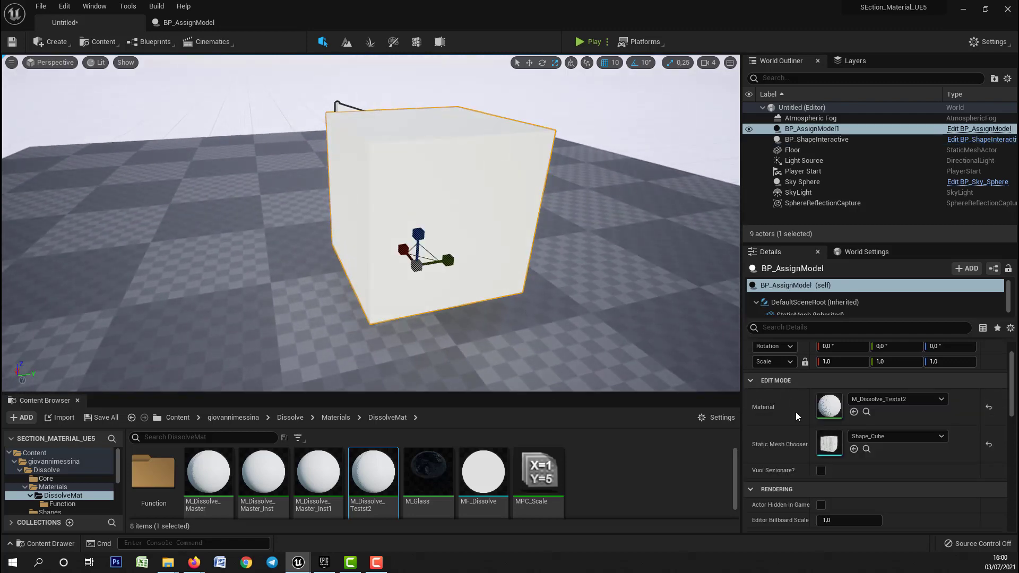
left_click(821, 470)
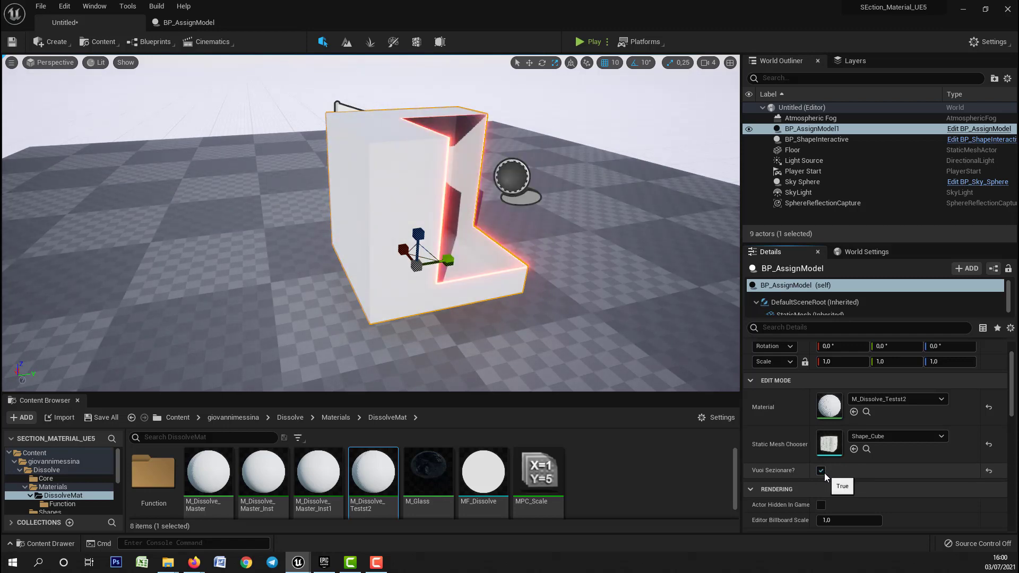
left_click(824, 473)
left_click(824, 473)
left_click_drag(573, 297, 382, 286, "alt")
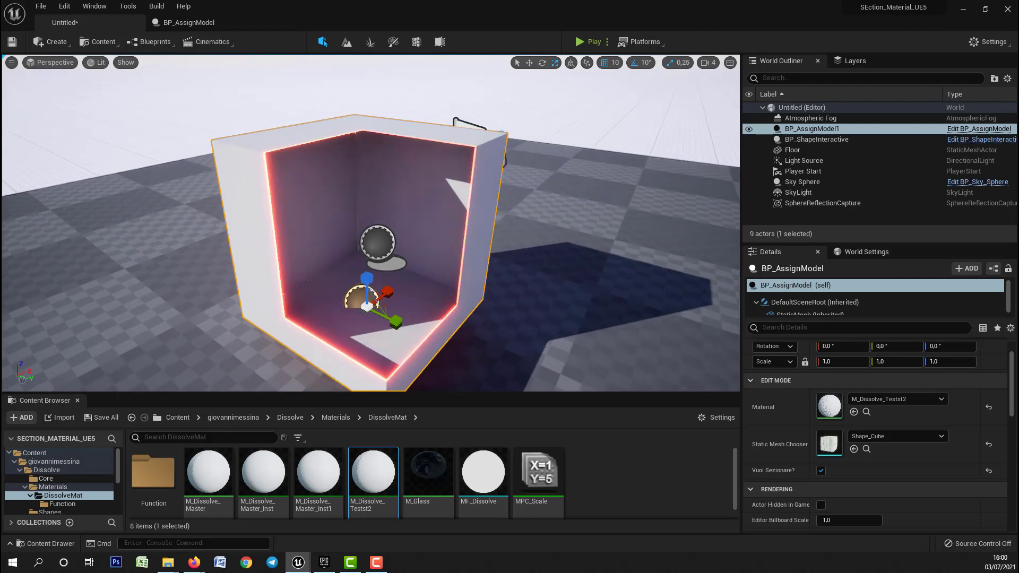
scroll(535, 230, "down", 5)
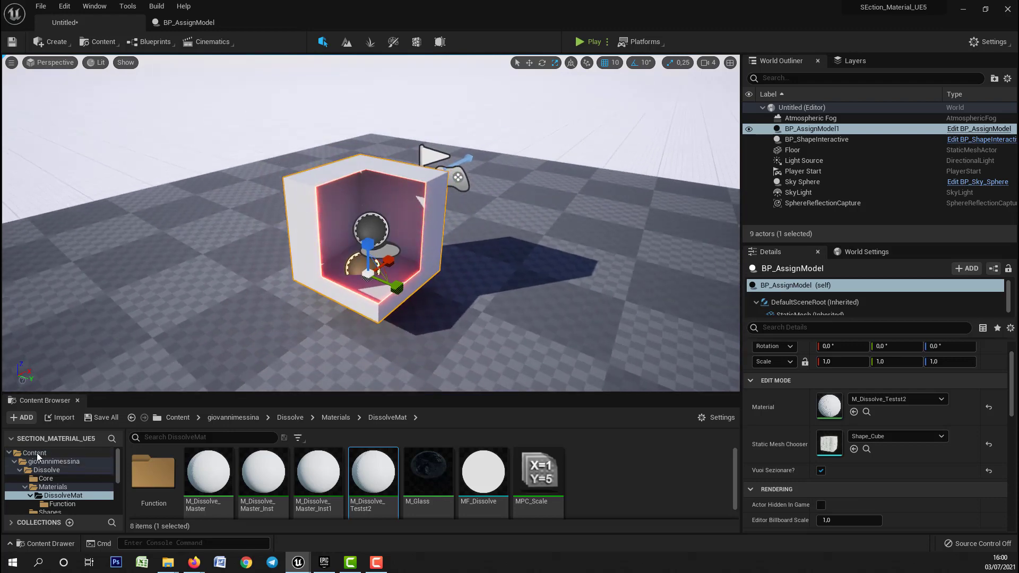
Step: Attempt a new level, then cancel the Save As and close the failed-save error and log
left_click(42, 7)
left_click(75, 35)
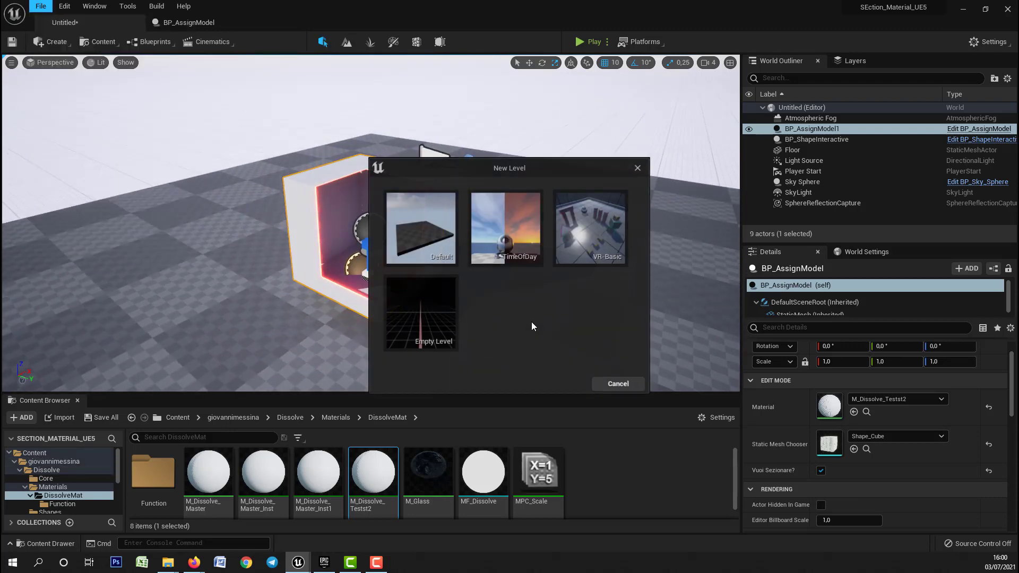
double_click(403, 233)
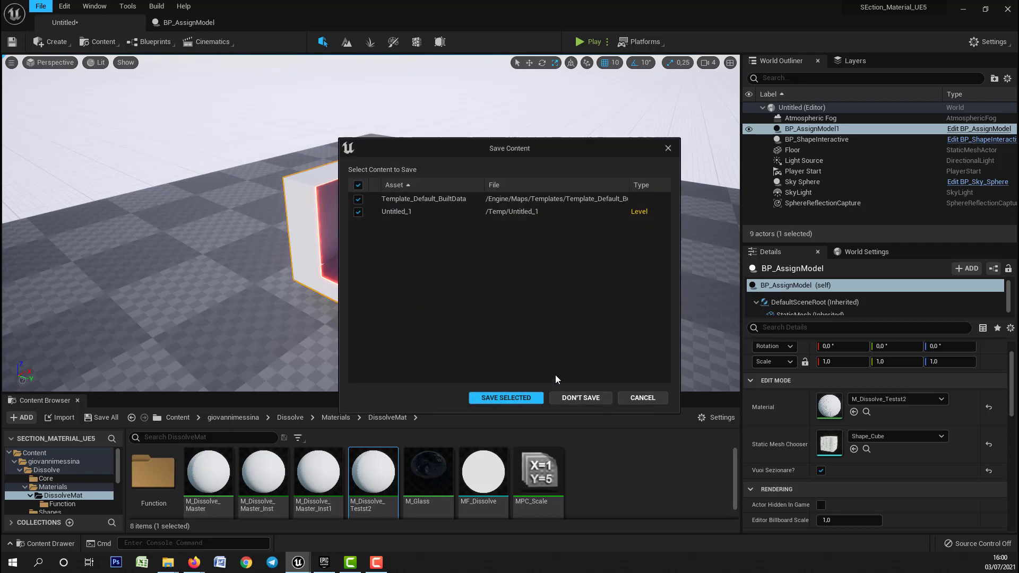
left_click(510, 397)
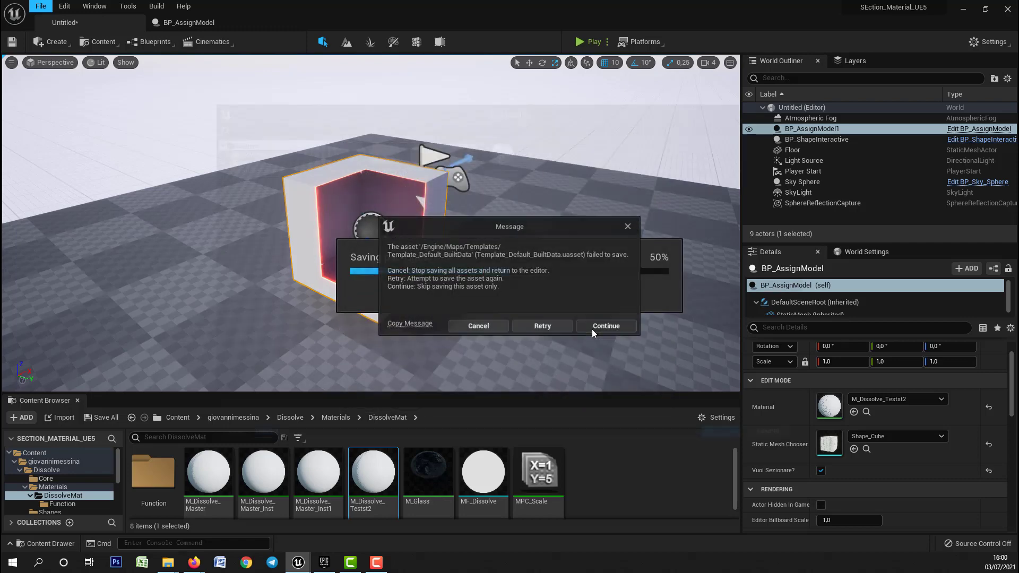
left_click(591, 327)
left_click(779, 440)
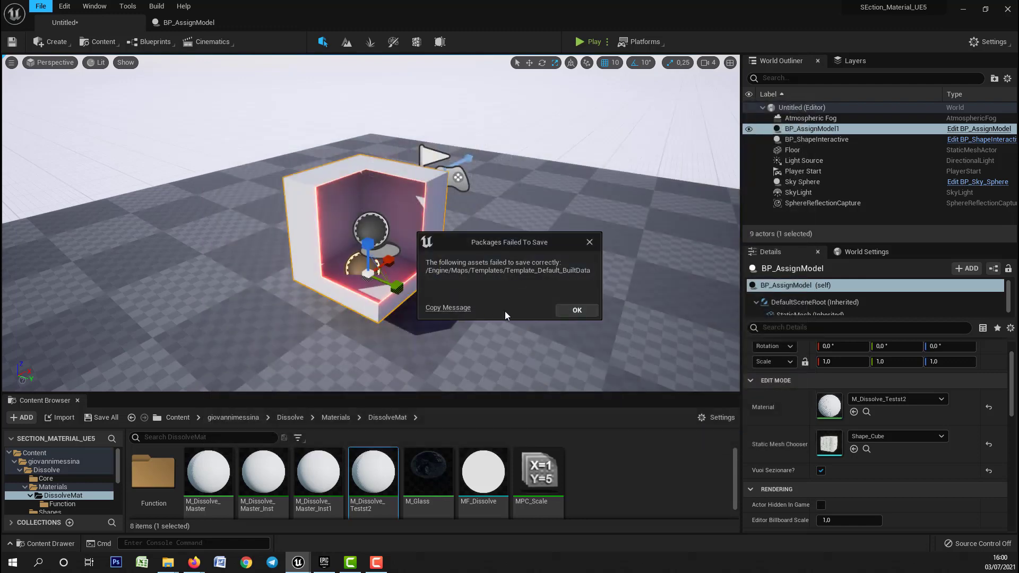
left_click(589, 243)
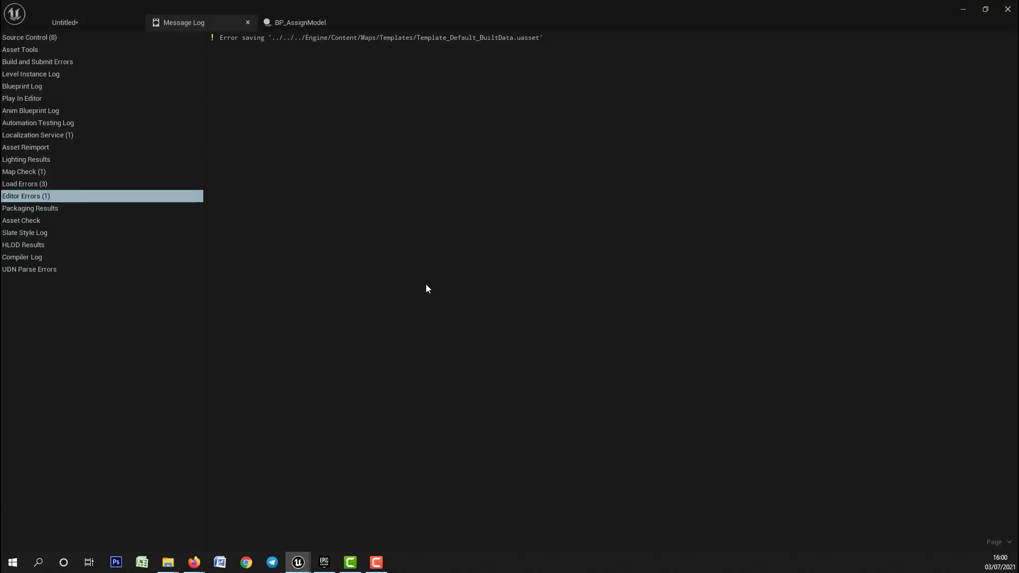
left_click(247, 22)
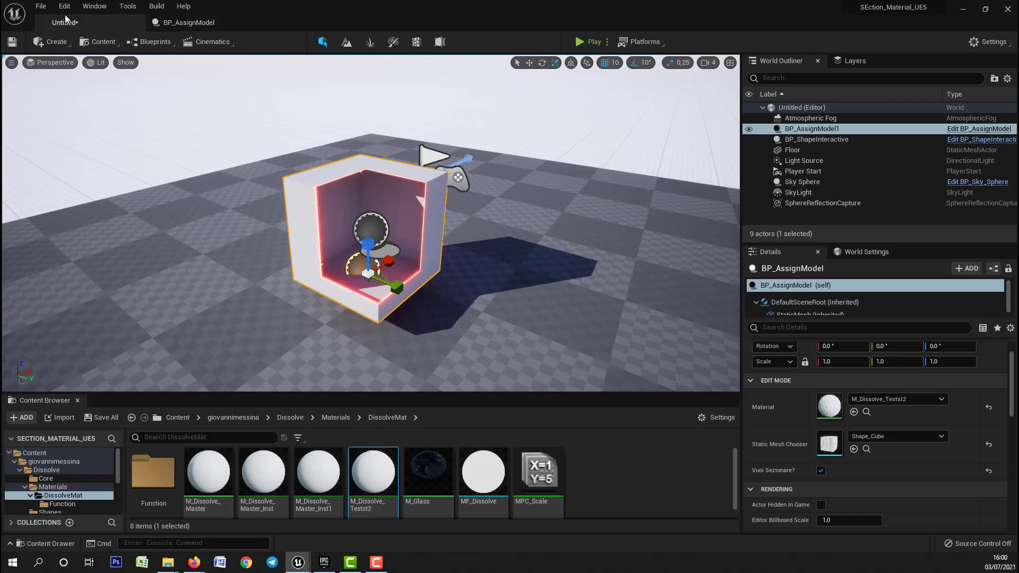
right_click_drag(373, 264, 365, 277)
Step: Create a new Default level, choosing Don't Save for the current changes
left_click(42, 5)
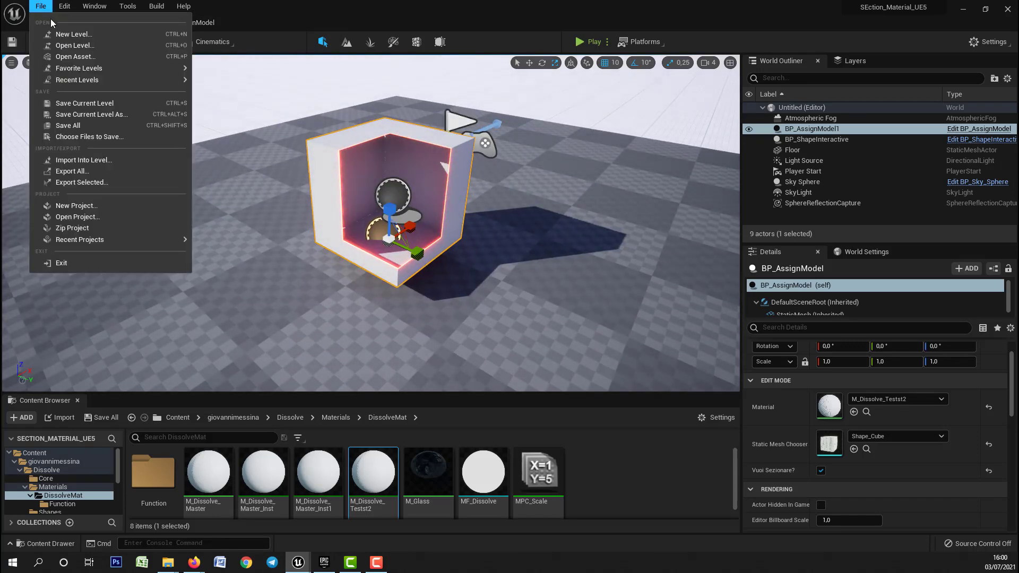
left_click(74, 35)
left_click(422, 259)
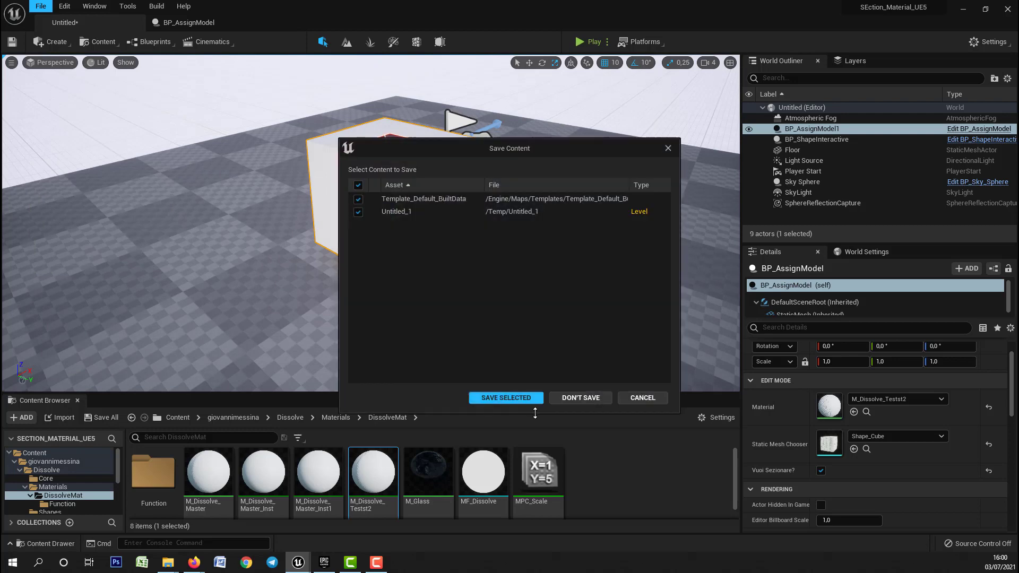
left_click(576, 398)
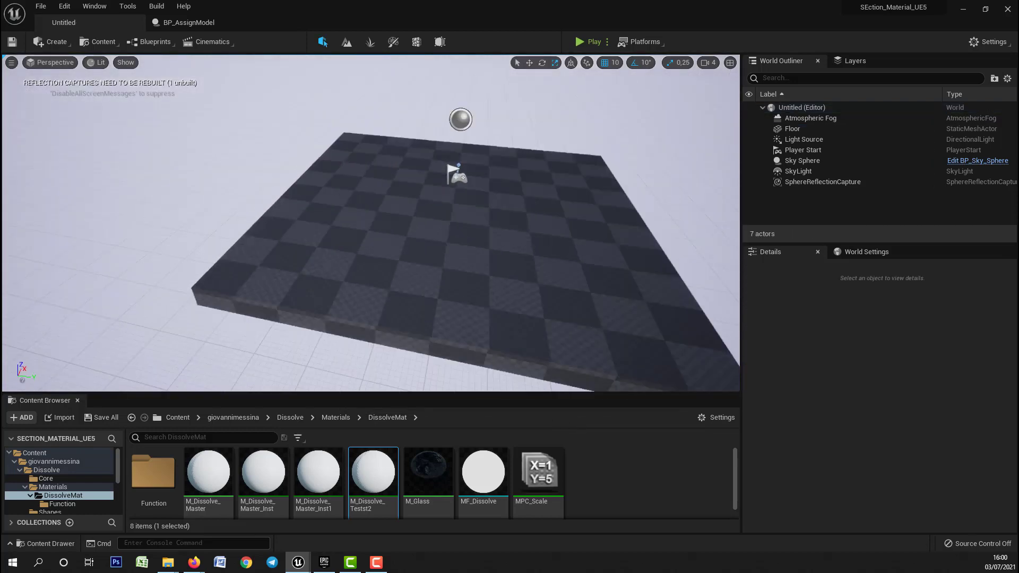
right_click_drag(425, 239, 401, 266)
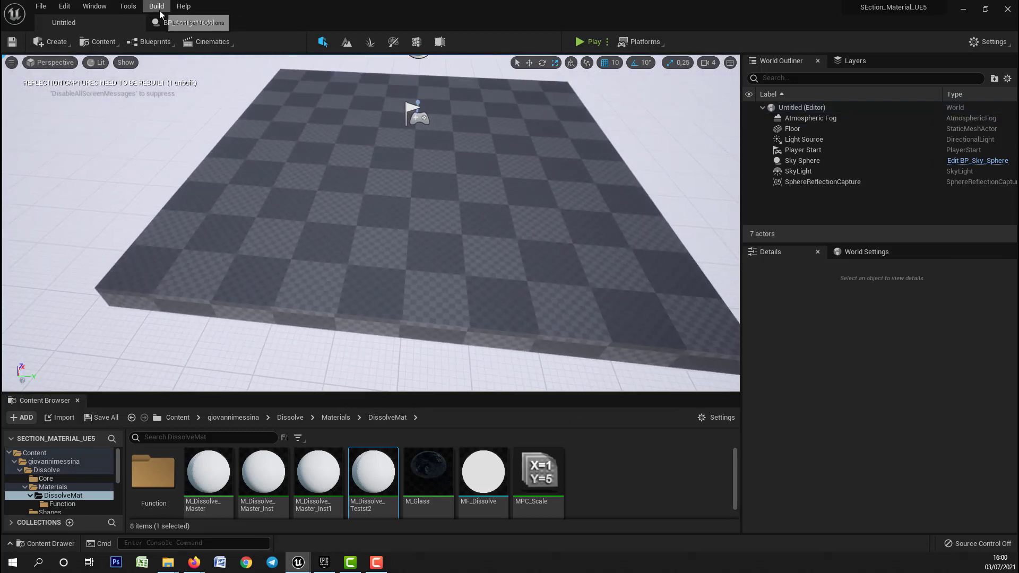
Step: Search Plugins for 'datasmith' and enable Datasmith Importer, accepting the beta warning
left_click(98, 41)
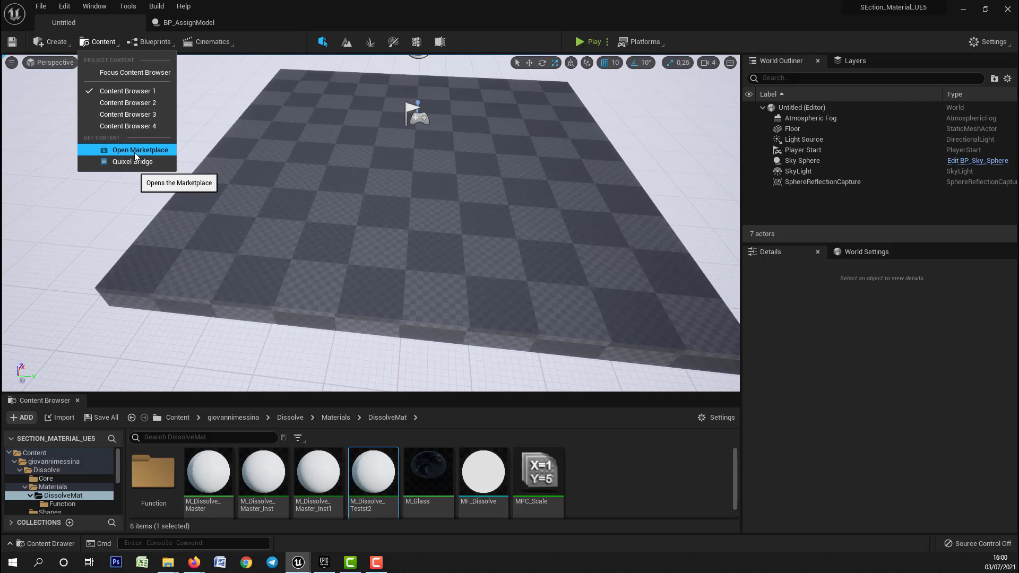
left_click(978, 42)
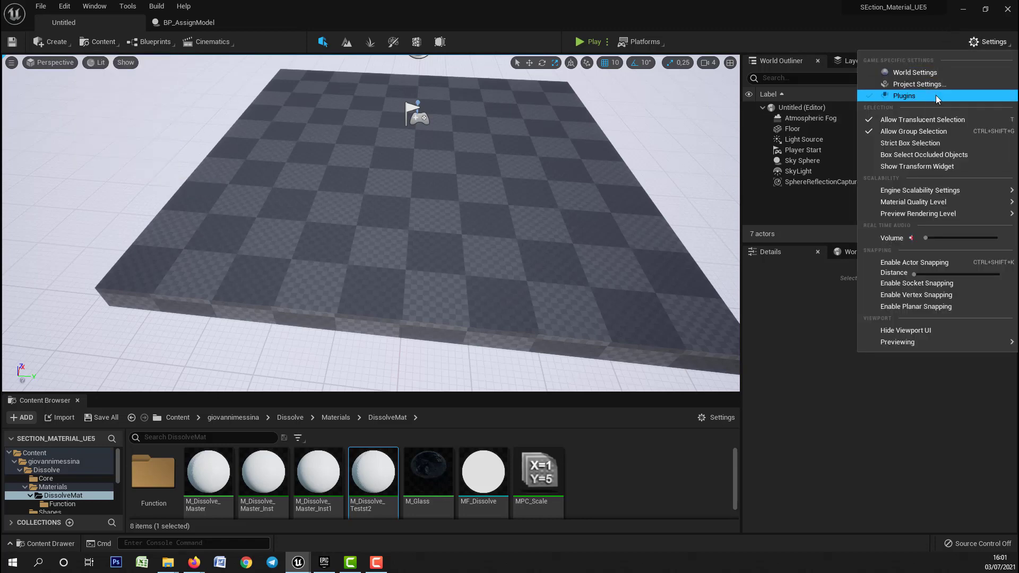
left_click(904, 95)
type("d")
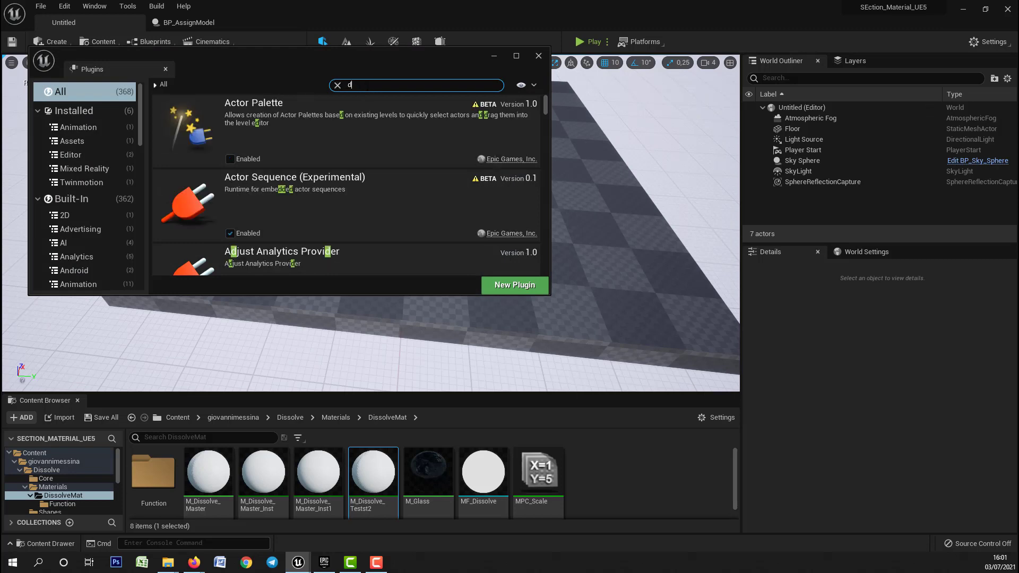
type("atasmith")
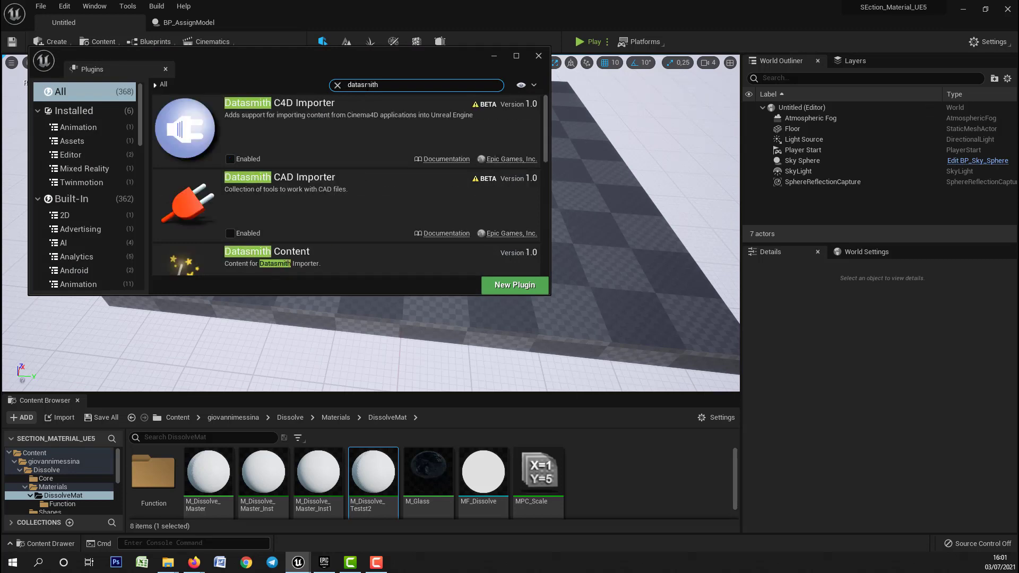
left_click_drag(544, 142, 285, 221)
scroll(285, 221, "down", 2)
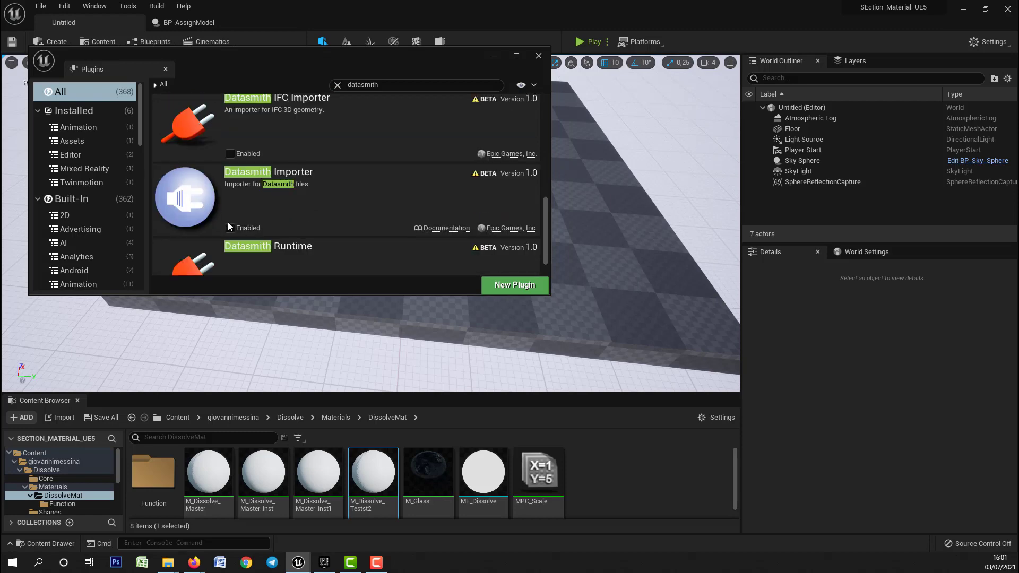
left_click(231, 228)
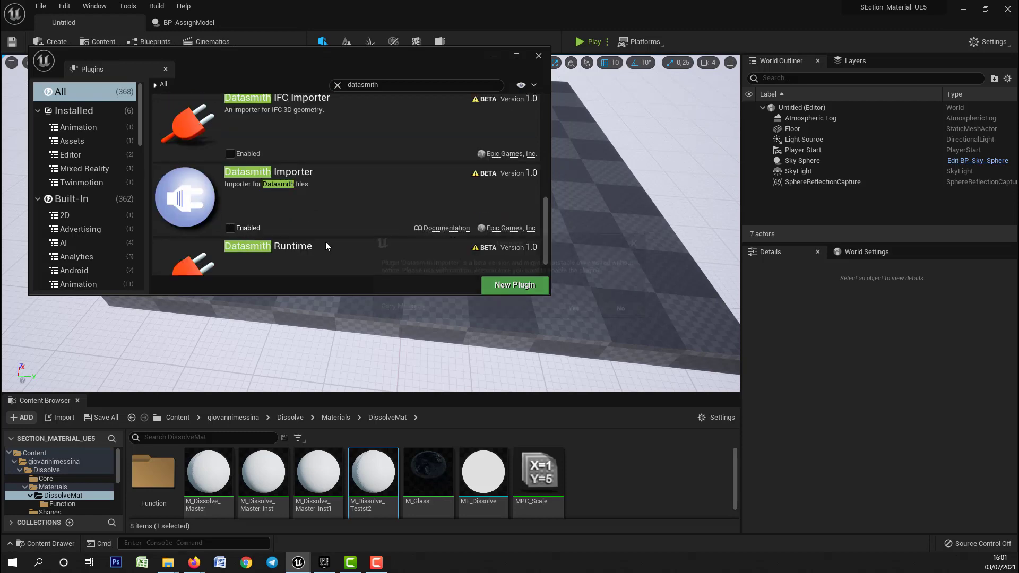
left_click(571, 311)
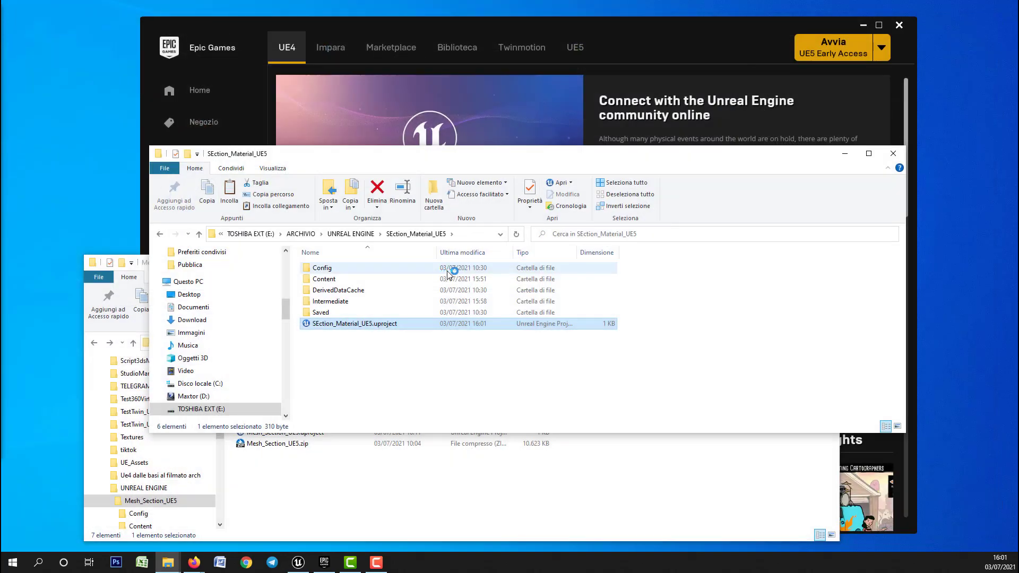
Step: Minimize both Explorer windows, close Plugins, decline reopening editors, and begin a Datasmith import
left_click(845, 154)
left_click(774, 262)
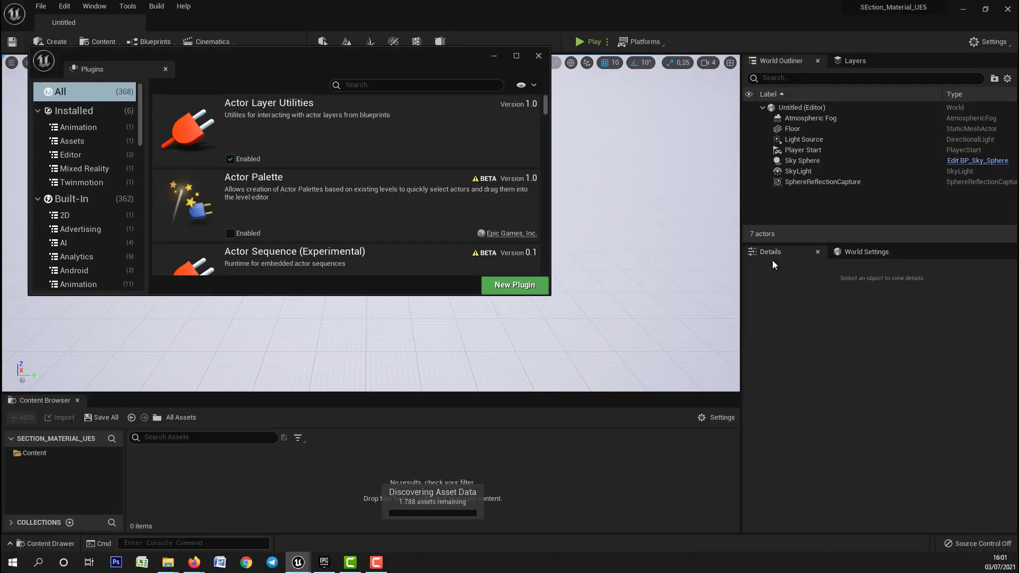
left_click(538, 56)
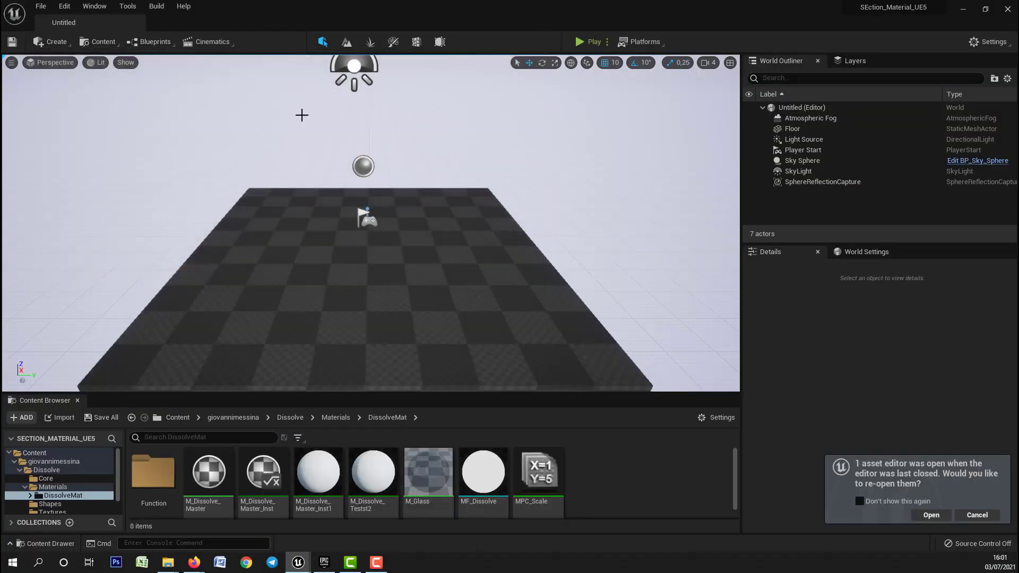
left_click(976, 515)
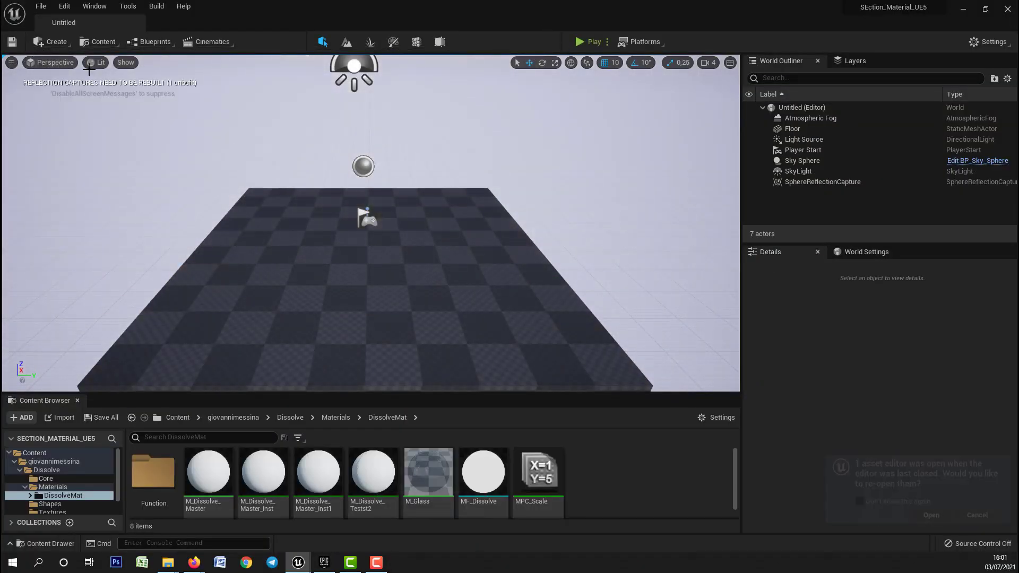
left_click(98, 42)
left_click(127, 150)
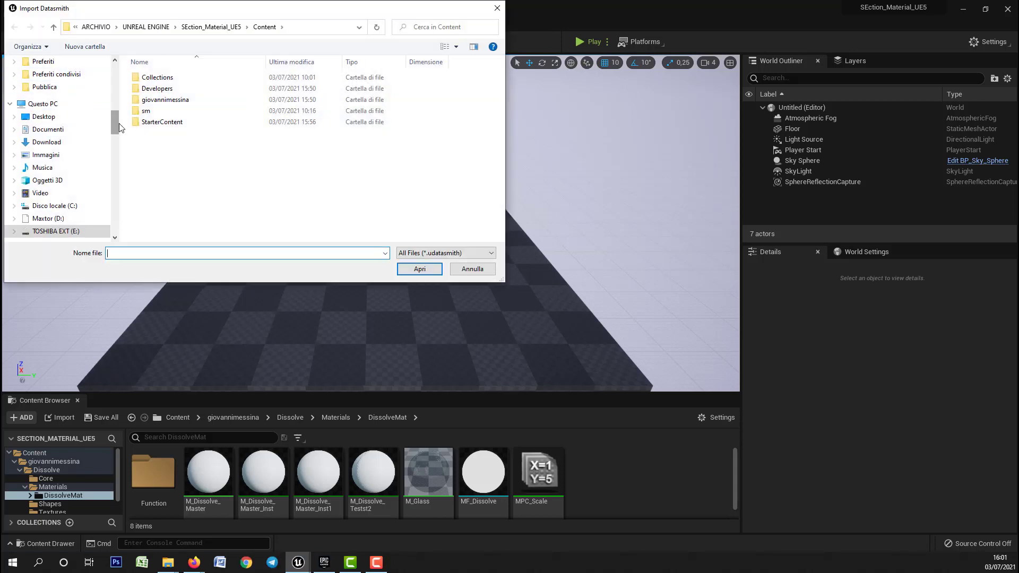
Step: Select TestDissolve.udatasmith from Documenti > 3ds Max 2021 > export
left_click_drag(116, 123, 125, 80)
scroll(80, 138, "down", 8)
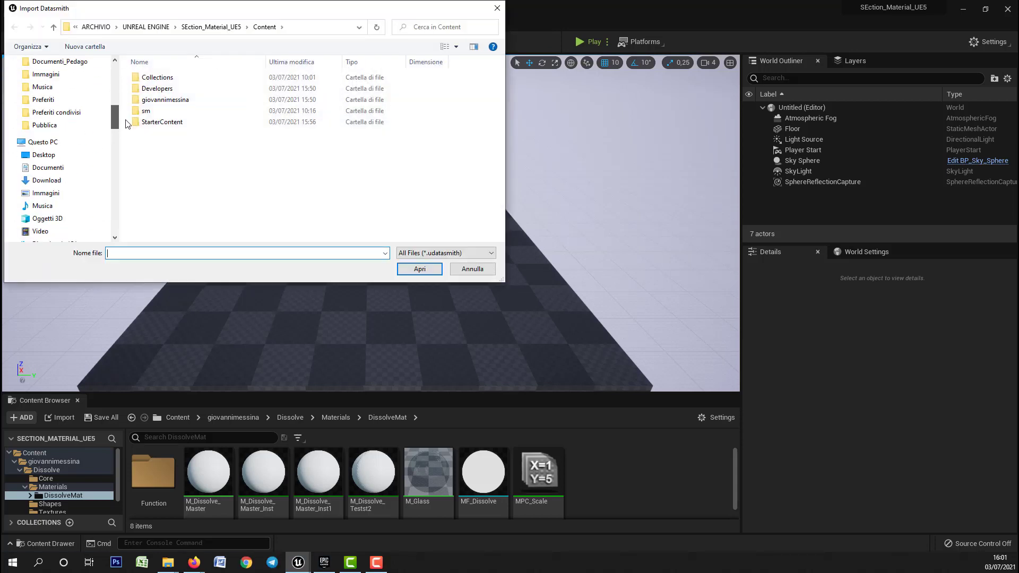
left_click(50, 155)
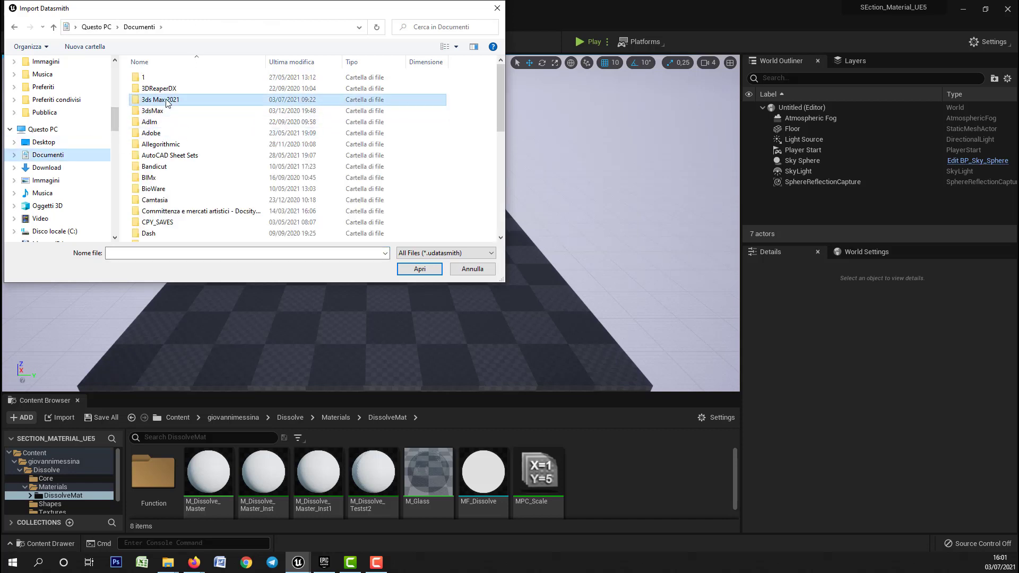
double_click(176, 99)
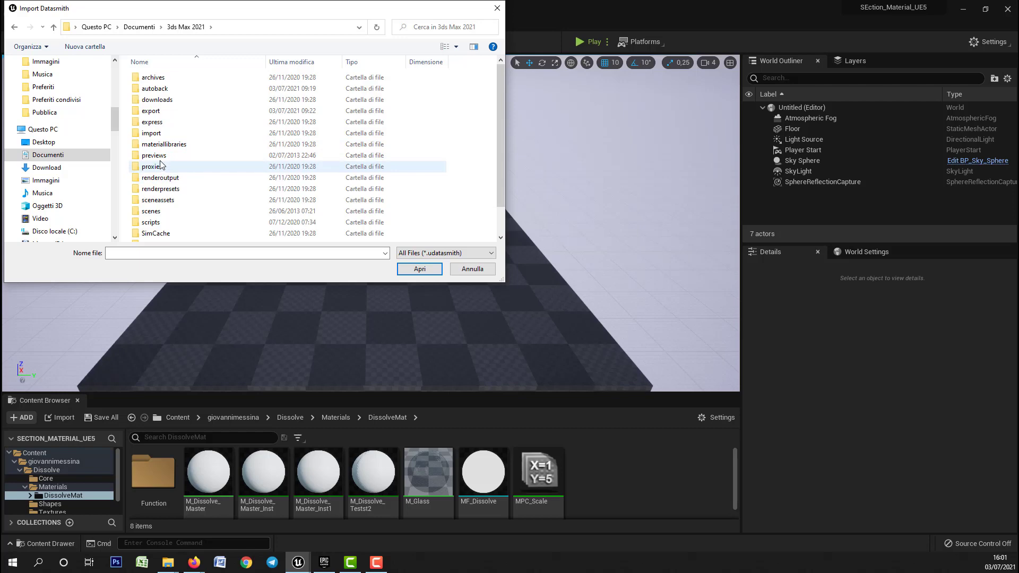
left_click(161, 115)
double_click(161, 115)
scroll(212, 159, "down", 5)
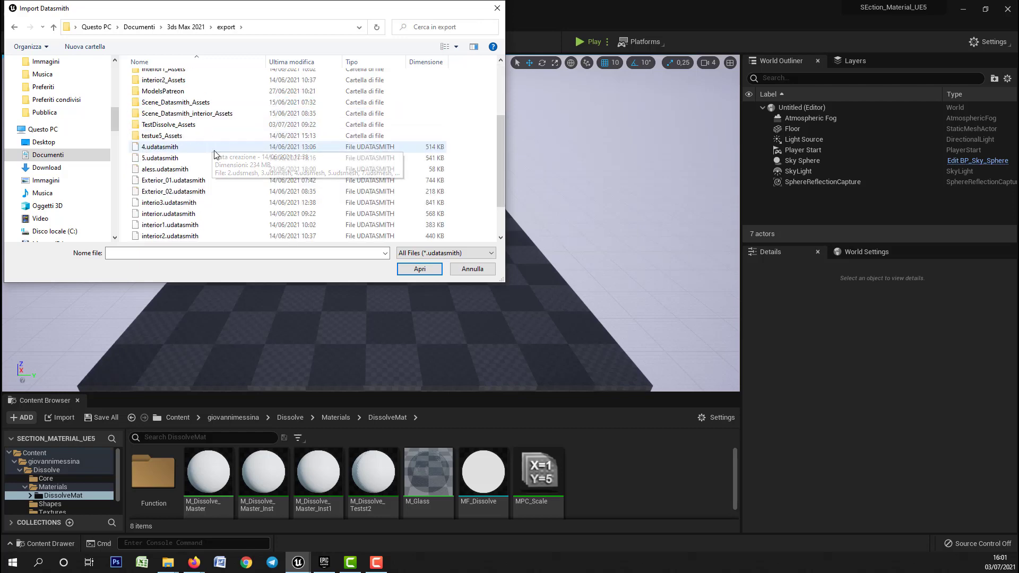
double_click(176, 224)
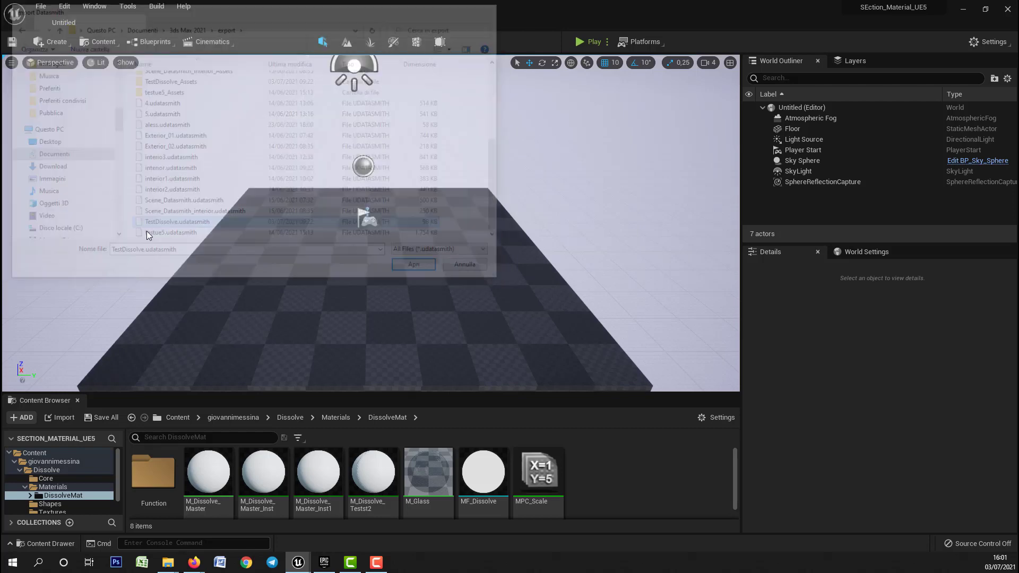
Step: Import it into Content with cameras and lights excluded
left_click(416, 196)
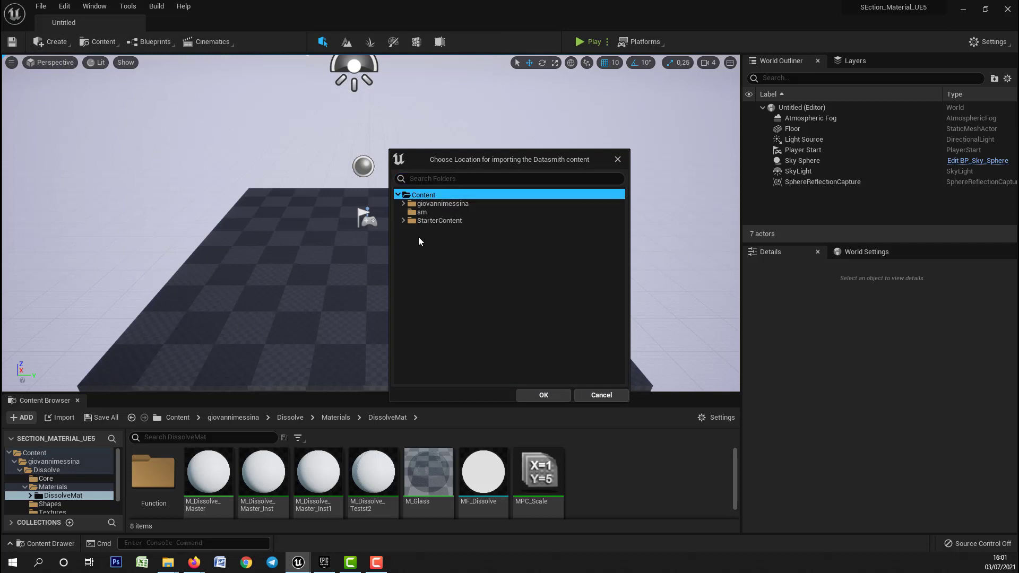
left_click(541, 394)
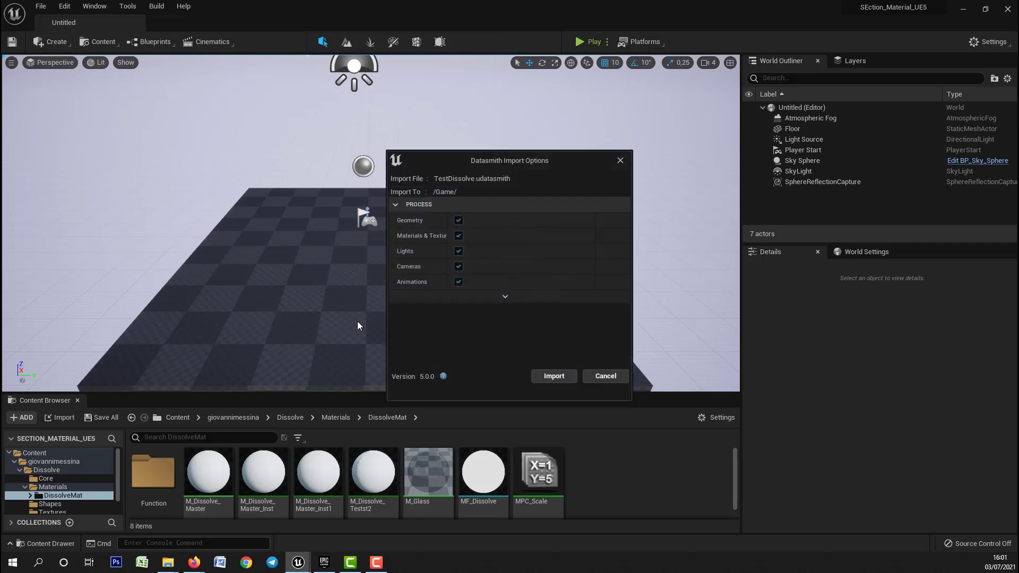
left_click(458, 266)
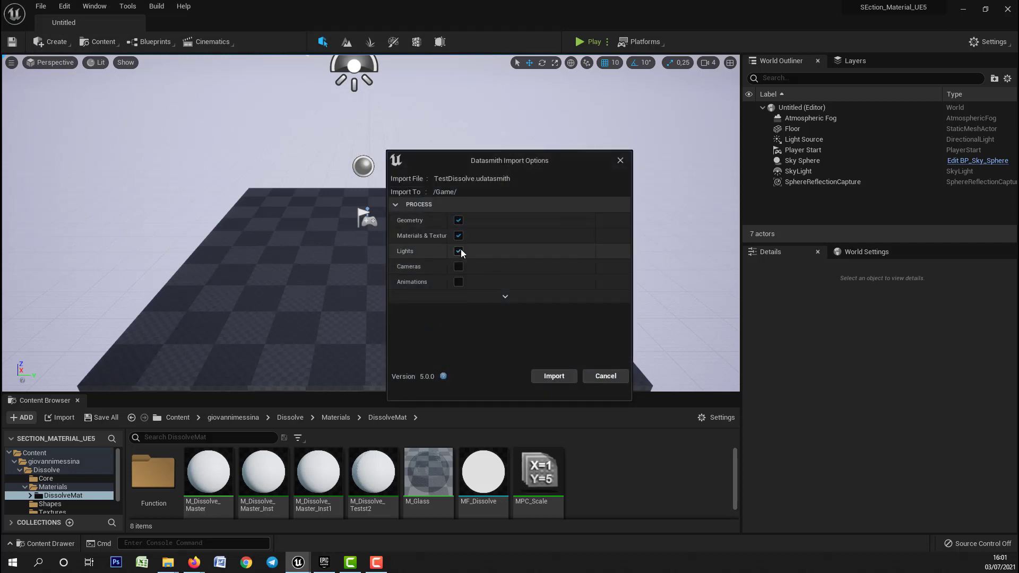
left_click(458, 251)
left_click(553, 376)
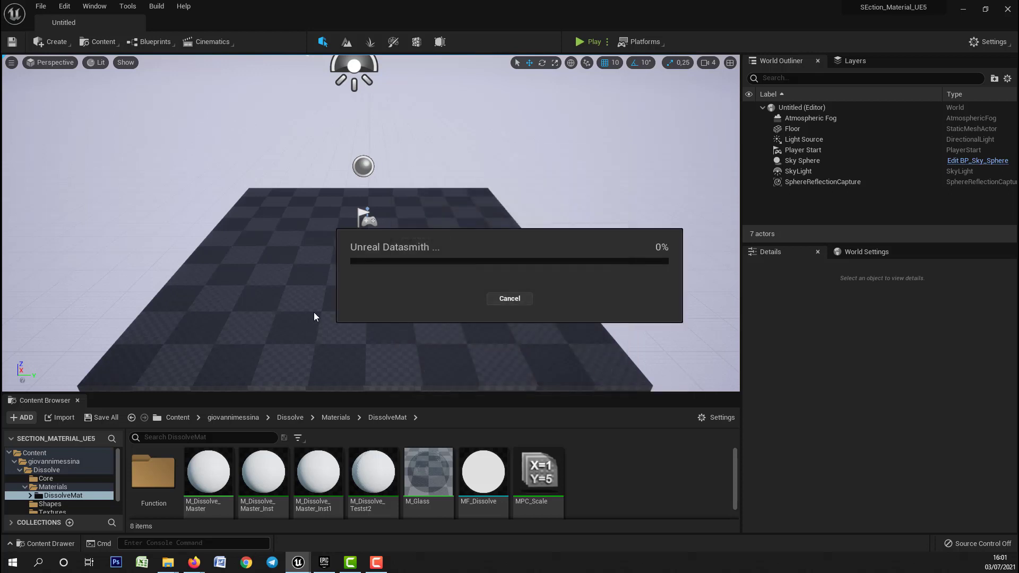
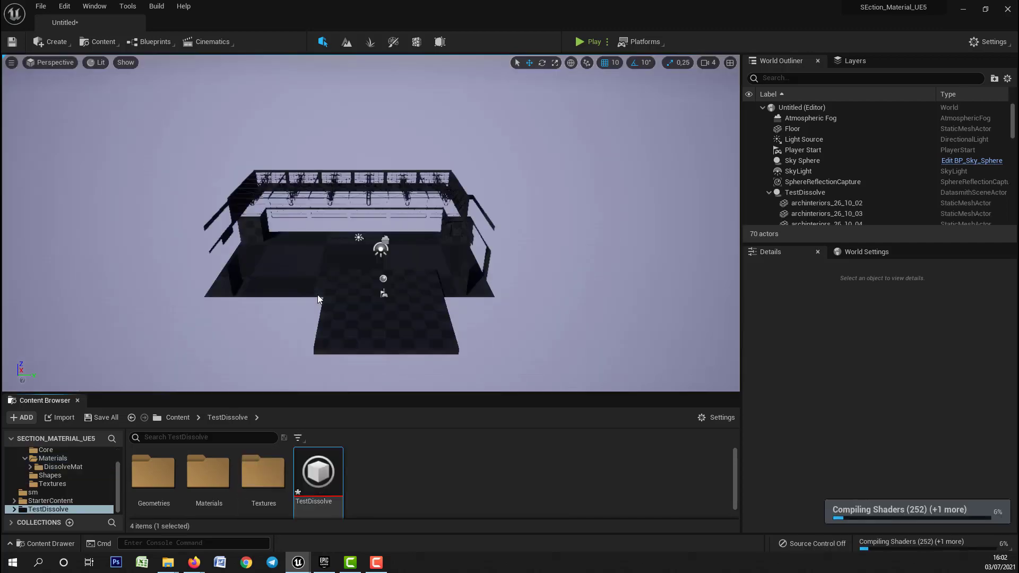
Step: Fly around the imported building and delete the floor beneath it
right_click_drag(371, 223, 388, 228)
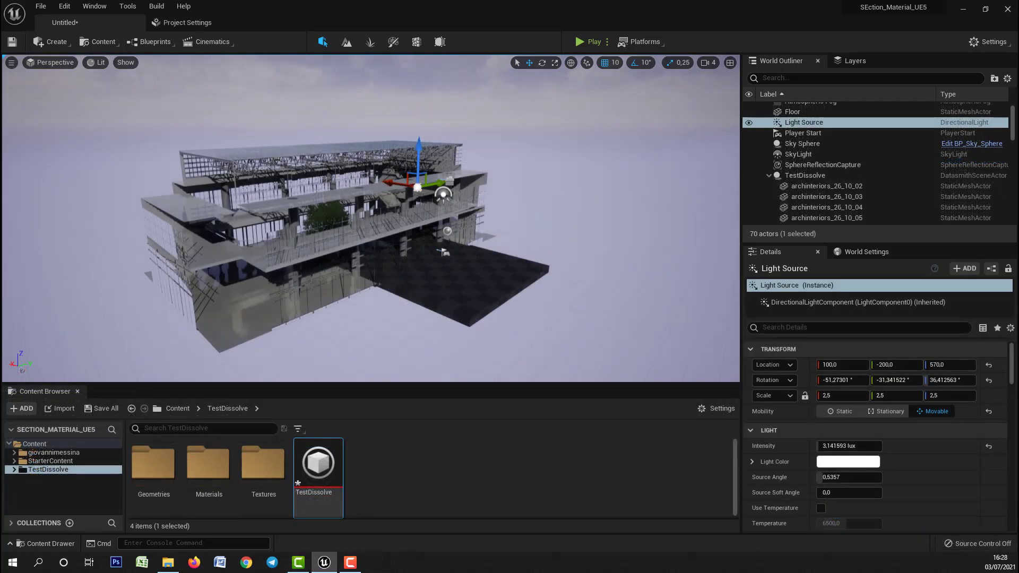
right_click_drag(371, 223, 410, 207)
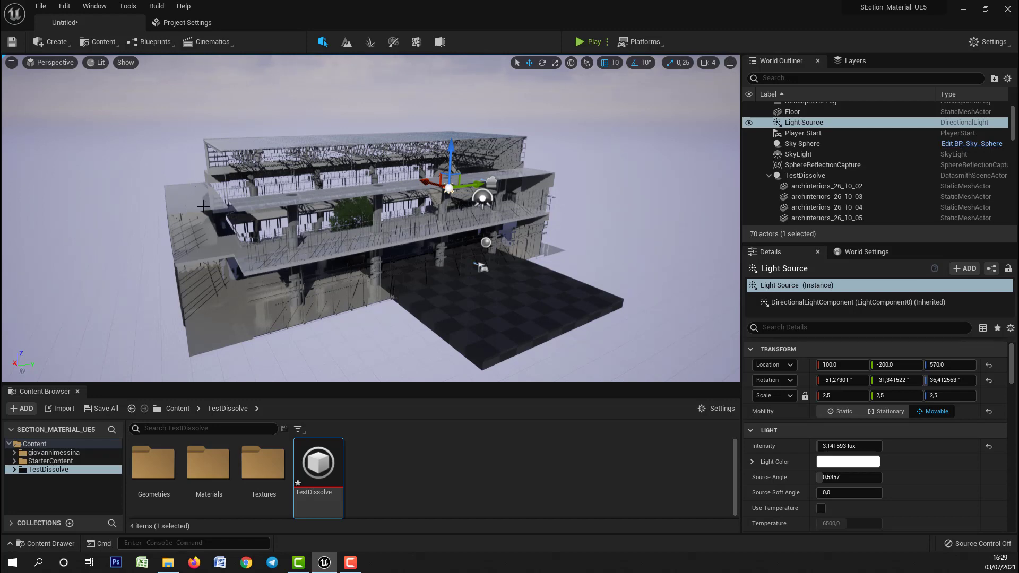
left_click(219, 204)
right_click_drag(219, 204, 185, 269)
key("w")
key("s")
key("d")
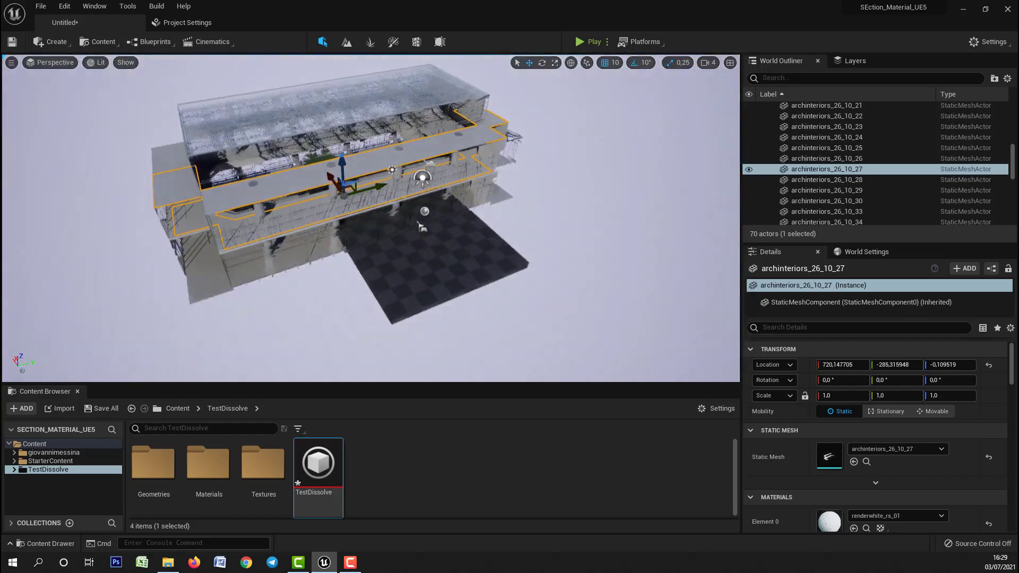
key("w")
right_click_drag(493, 322, 448, 319)
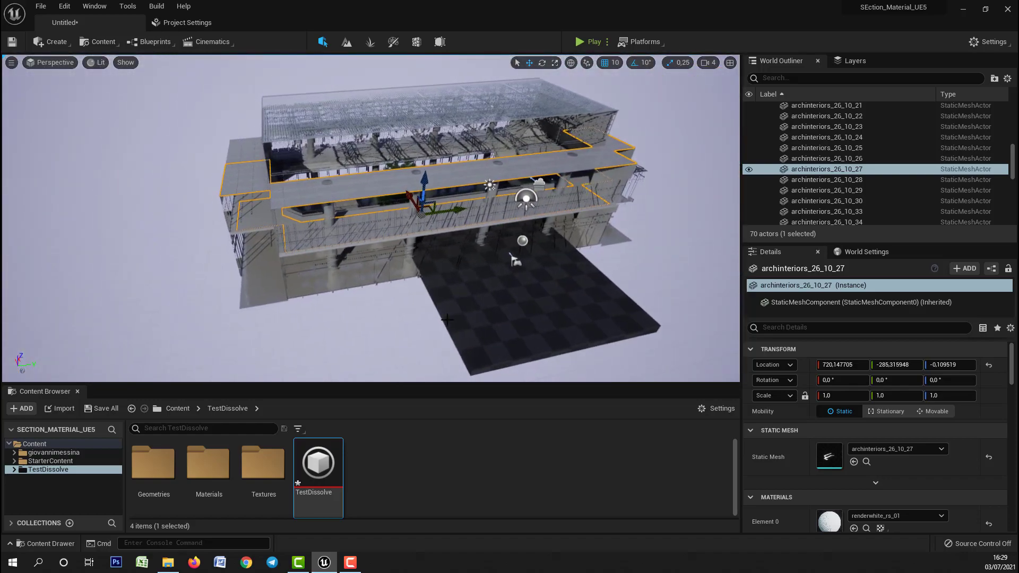
left_click(496, 318)
key("Delete")
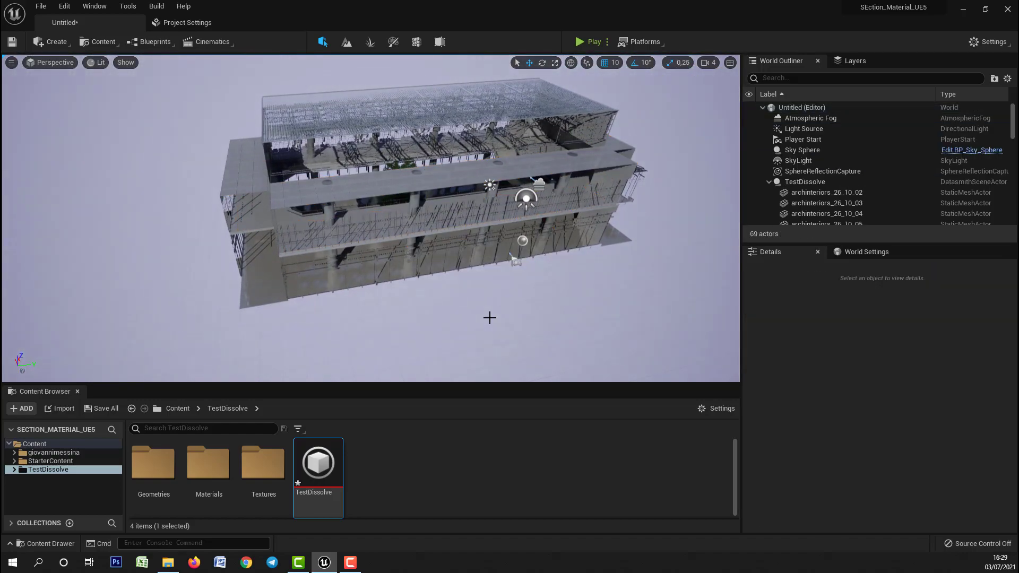
Step: From the roof mesh, select all 62 StaticMeshActors of the building
right_click_drag(440, 249, 455, 231)
right_click_drag(395, 161, 383, 174)
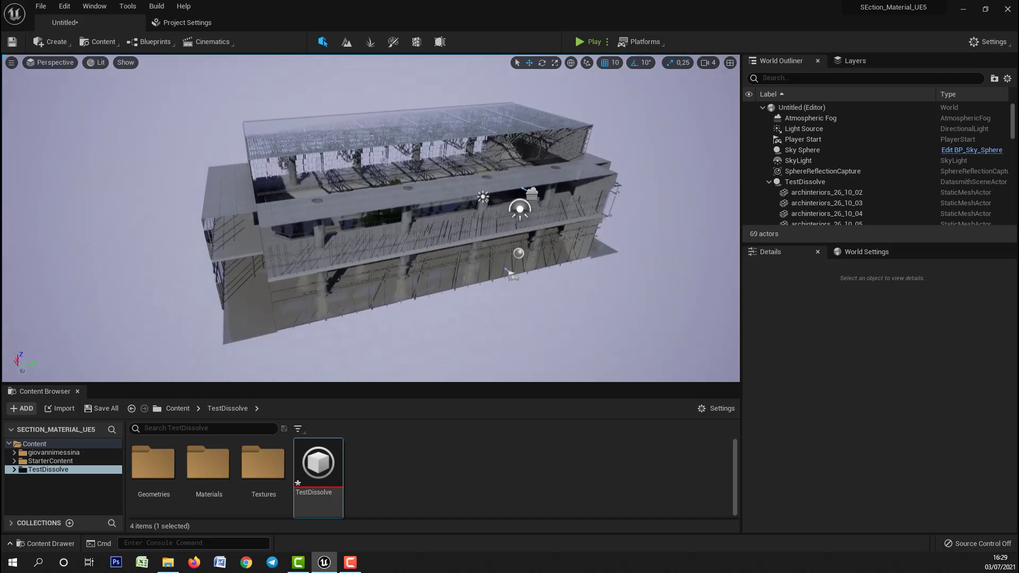
scroll(368, 221, "down", 2)
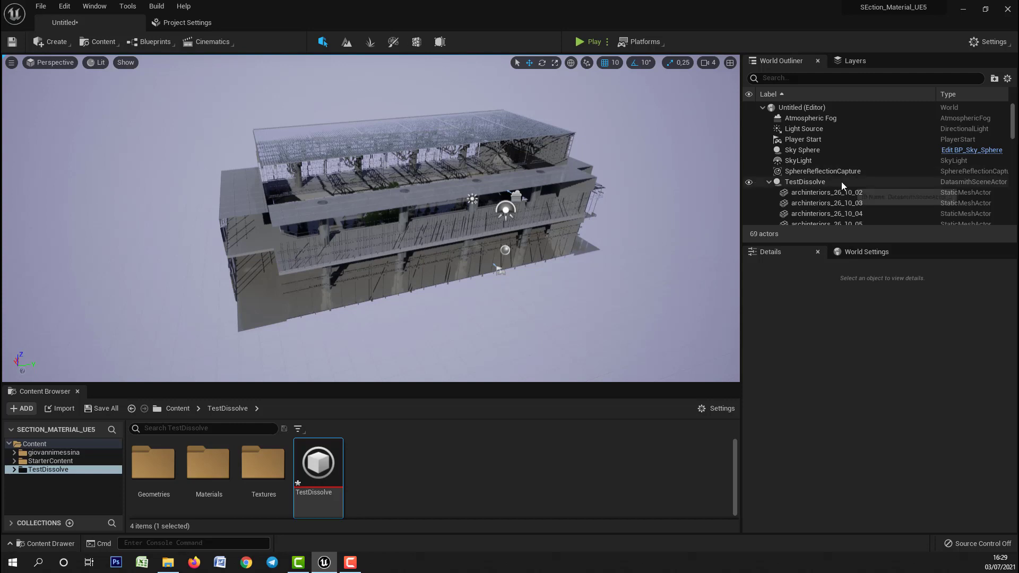
left_click(365, 137)
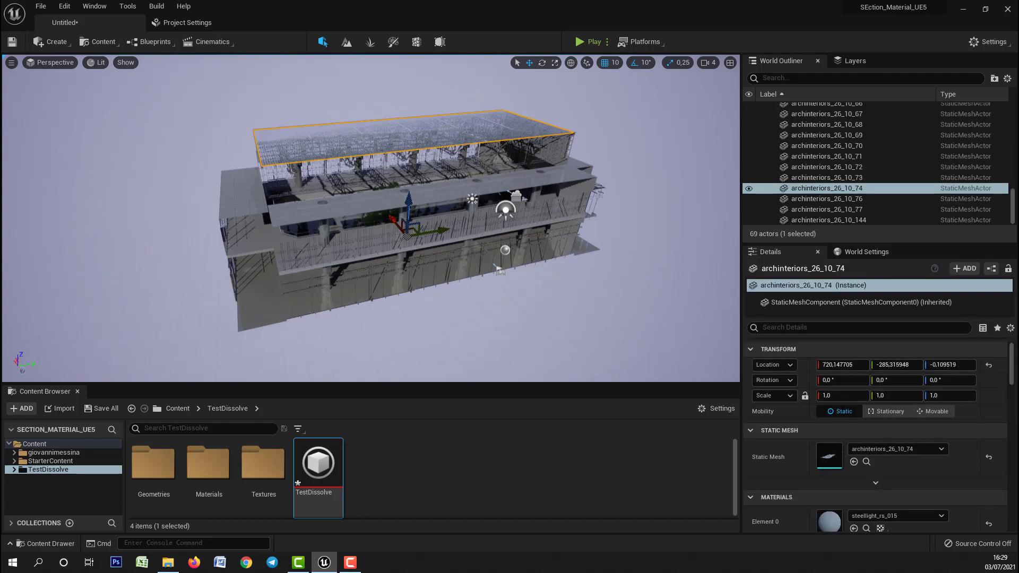
right_click(409, 138)
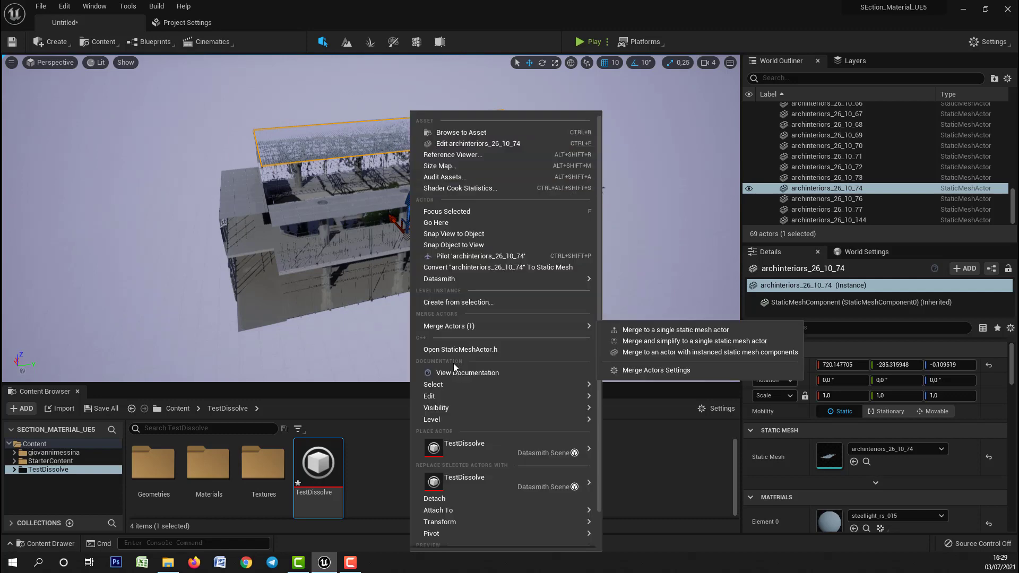
mouse_move(497, 384)
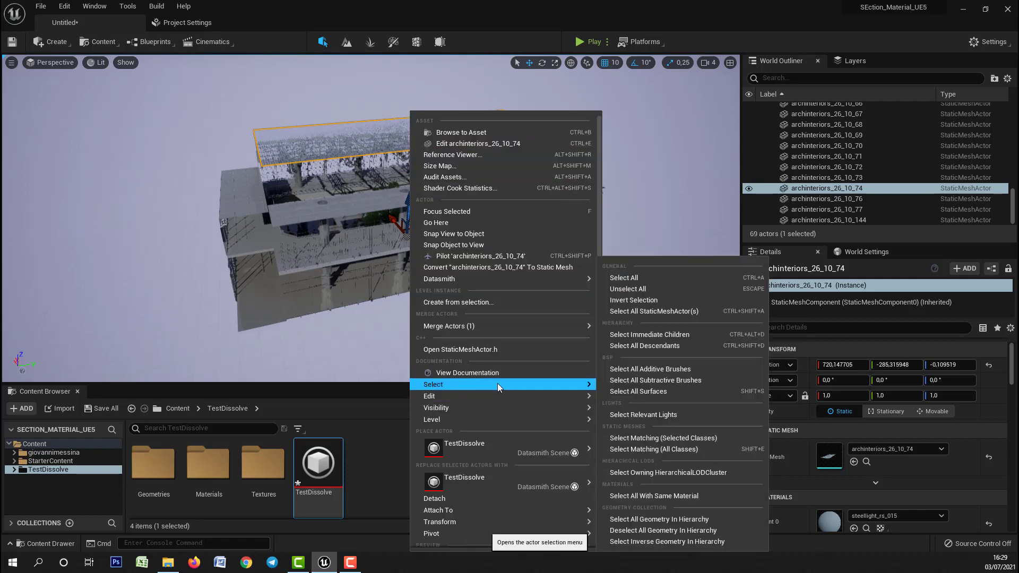
left_click(686, 311)
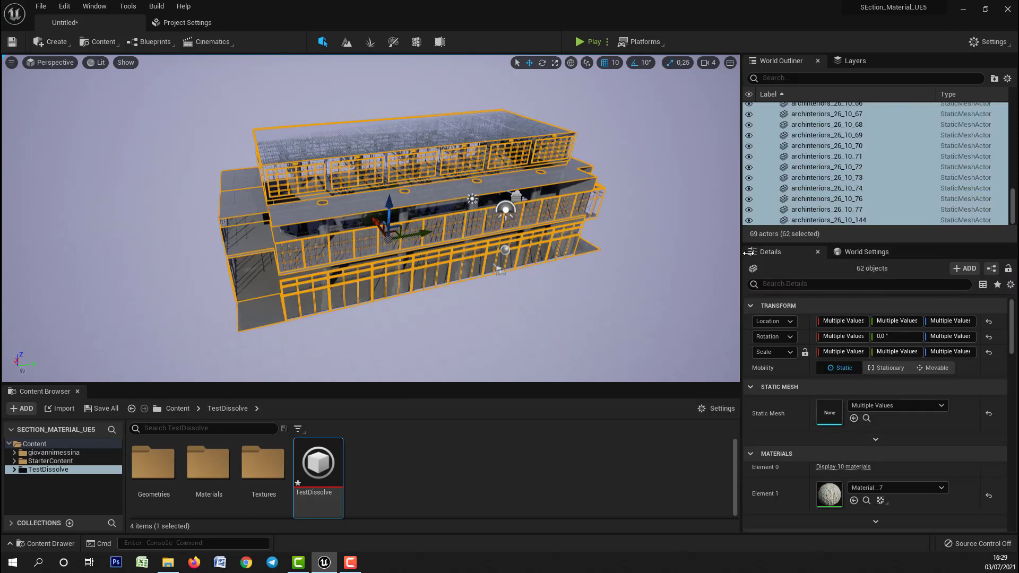
right_click_drag(329, 253, 363, 253)
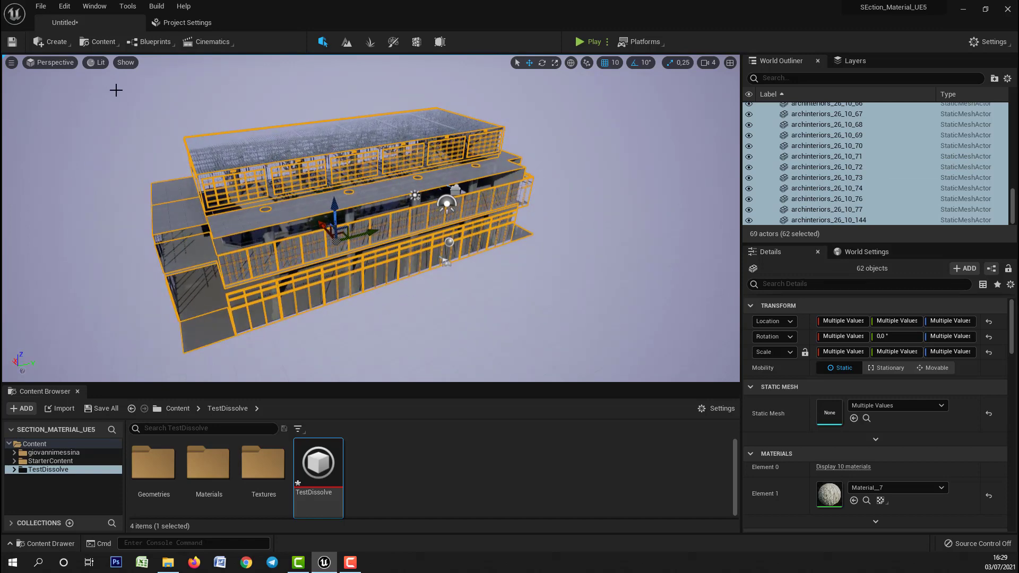
Step: Open Tools > Merge Actors and start merging the selection into one static mesh
left_click(128, 7)
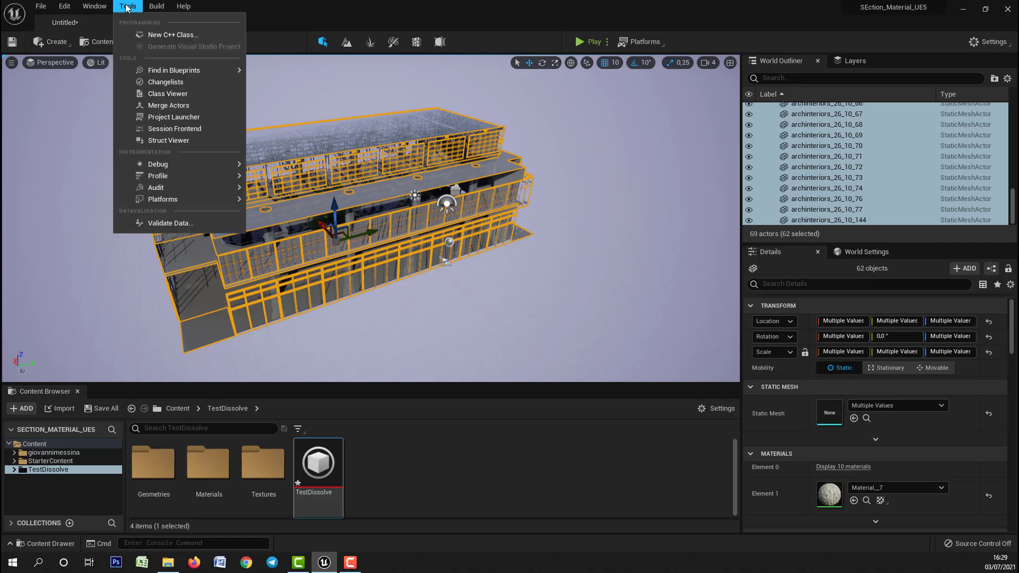
left_click(160, 105)
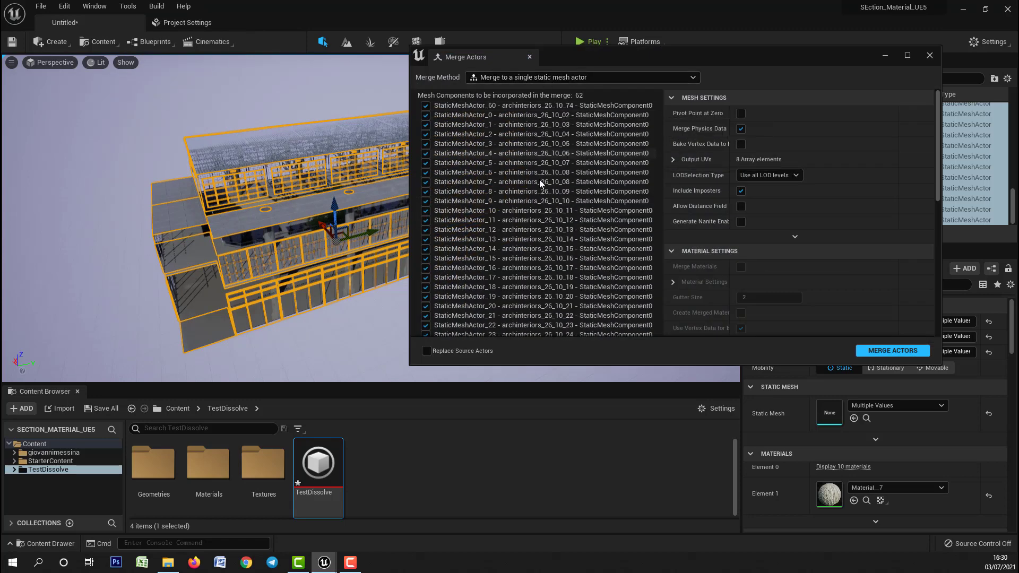
left_click_drag(634, 66, 492, 81)
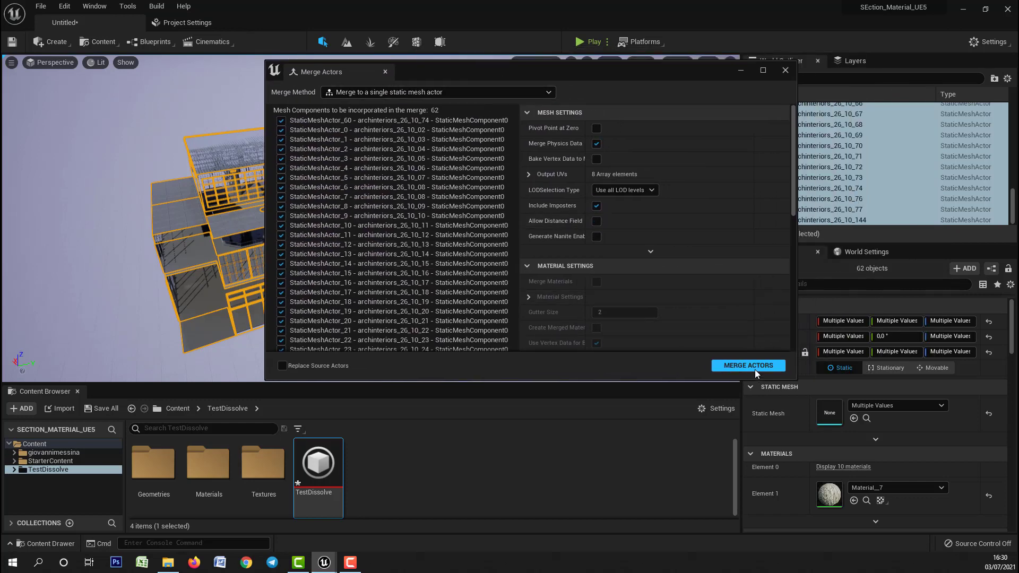
left_click(755, 366)
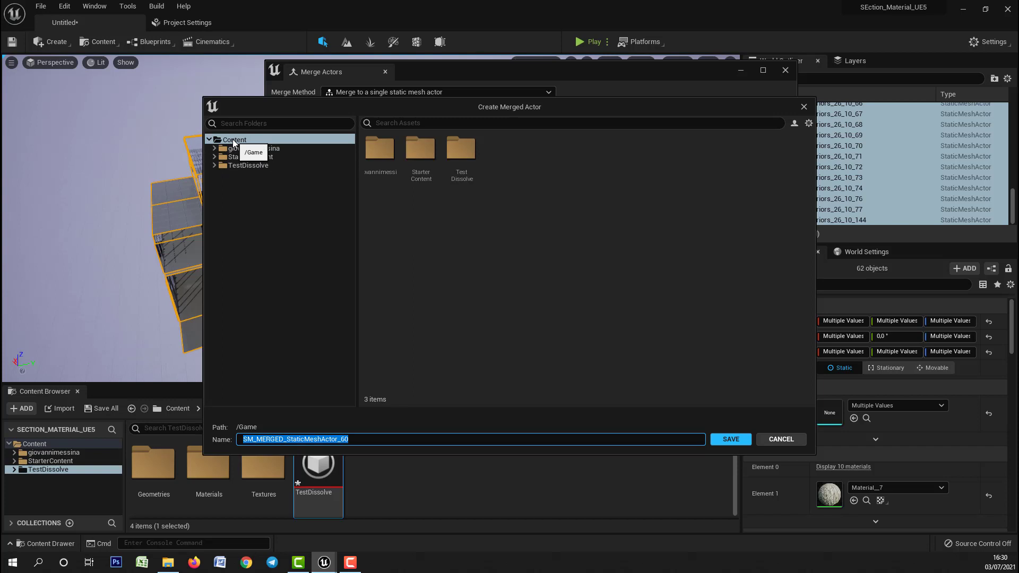
Step: Create a new SM folder under Content and start naming the merged asset SM_Model
right_click(234, 142)
left_click(276, 159)
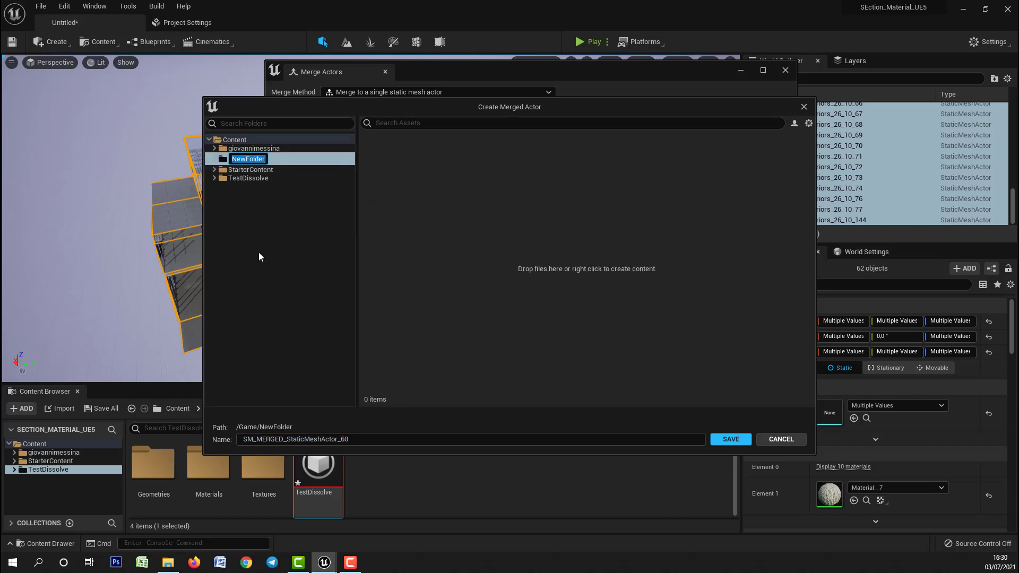
type("SM")
key("Return")
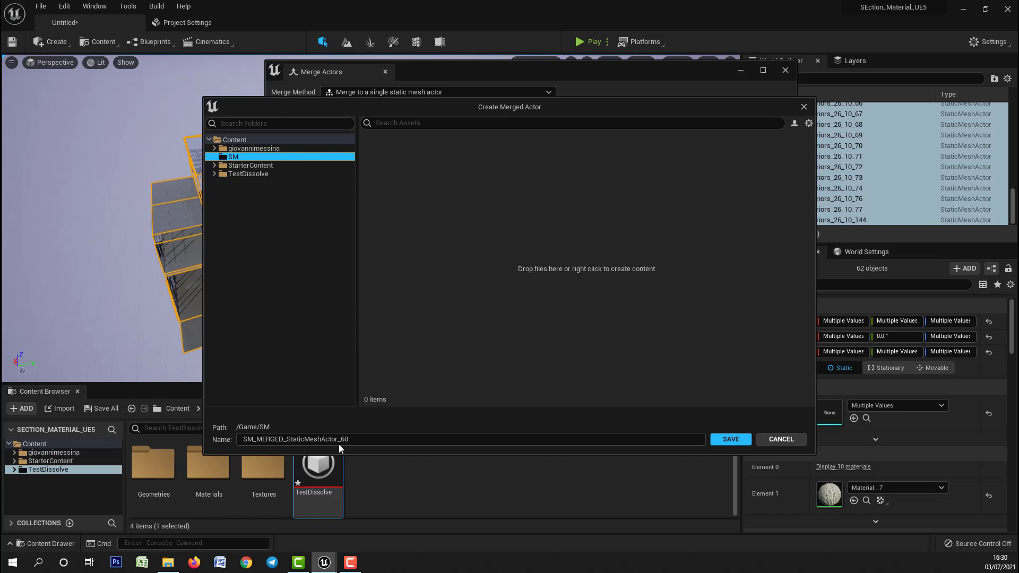
left_click_drag(371, 439, 75, 428)
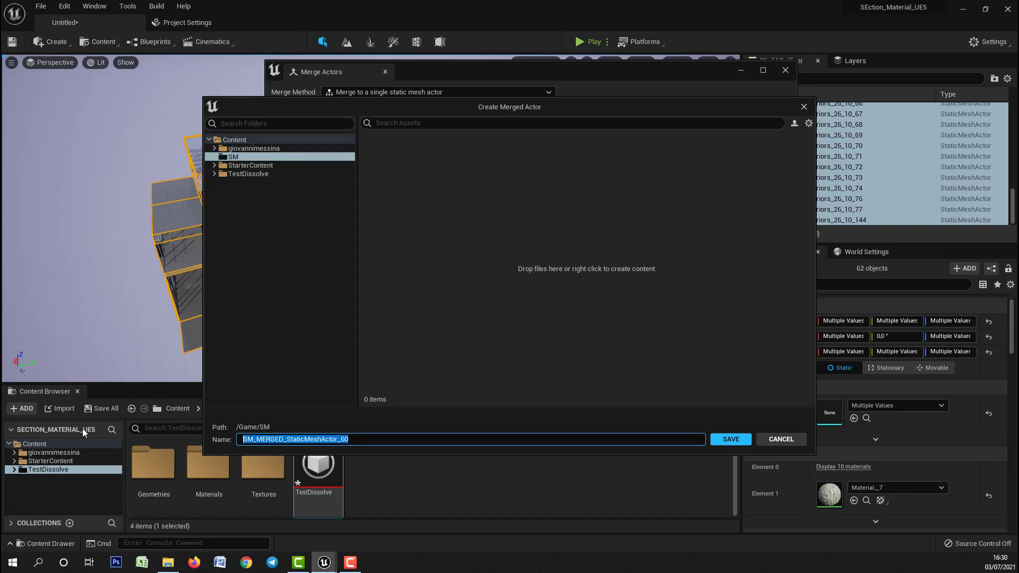
type("Model")
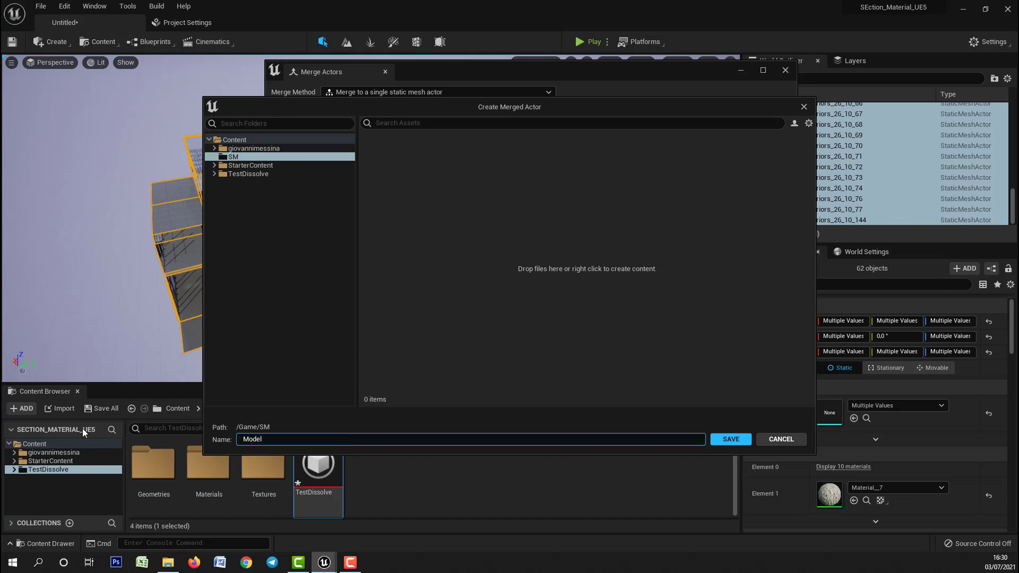
key("BackSpace")
key("BackSpace")
key("BackSpace")
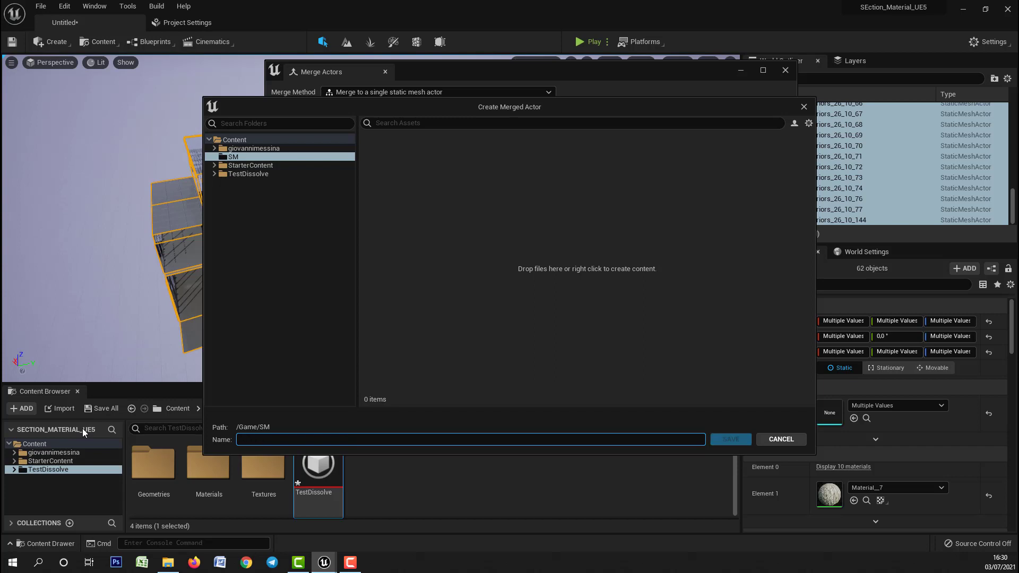
type("SM_Model")
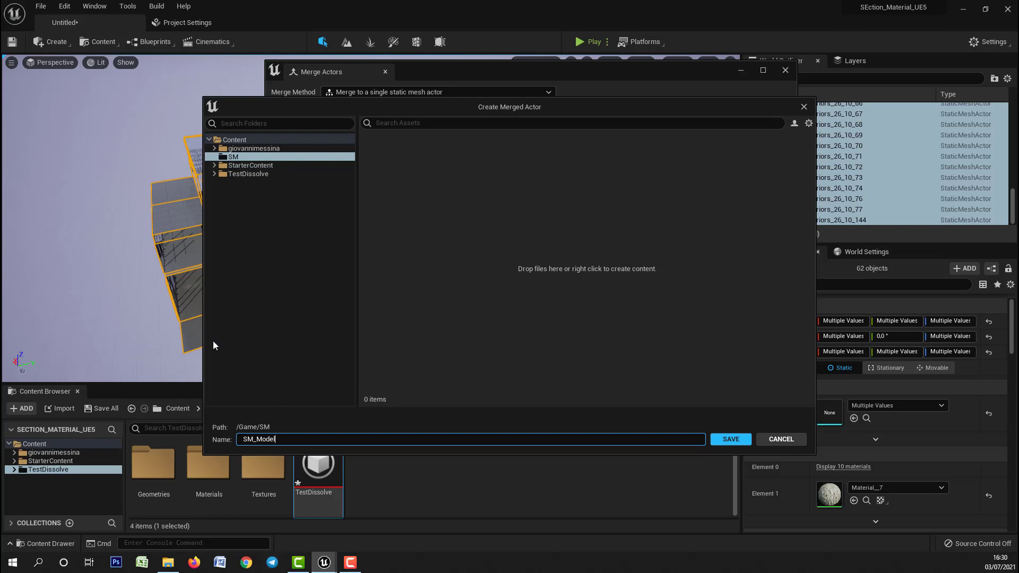
Step: Save the merged mesh as SM_Model in the SM folder, then close the Merge Actors window
left_click(723, 439)
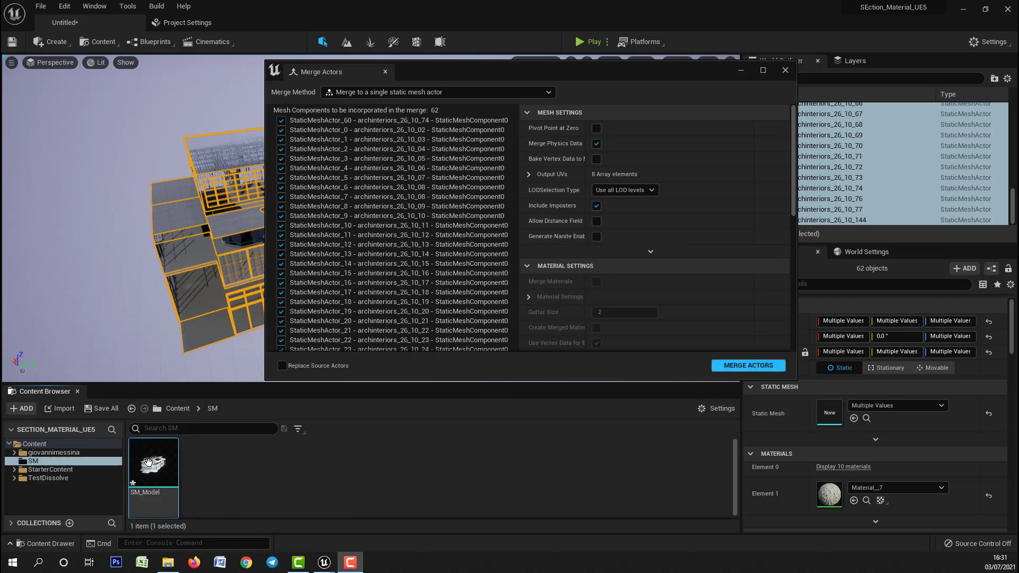
mouse_move(154, 463)
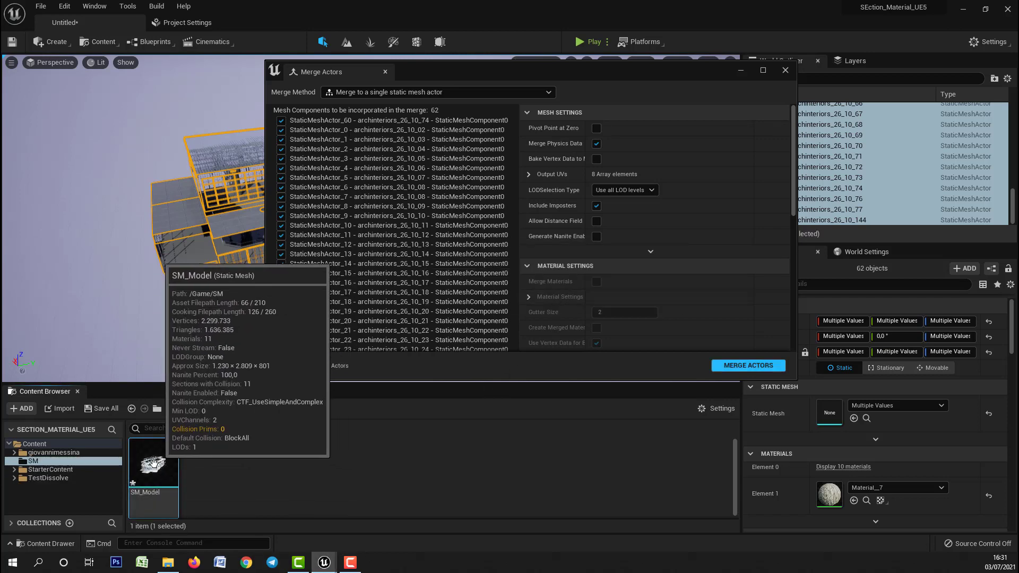
left_click(787, 70)
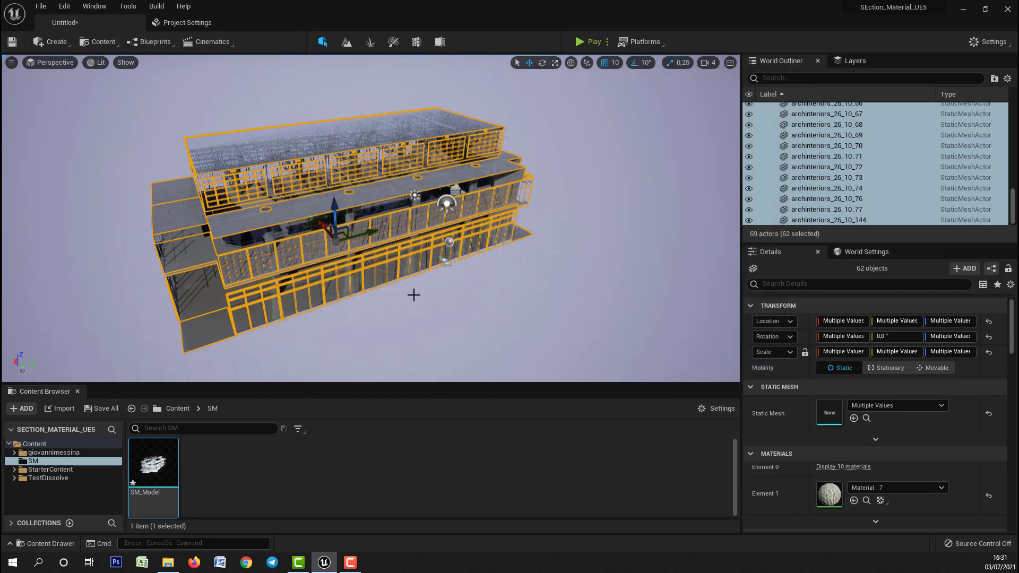
Step: Create a new default level, discarding unsaved changes to the old one
left_click(41, 6)
left_click(77, 35)
left_click(431, 239)
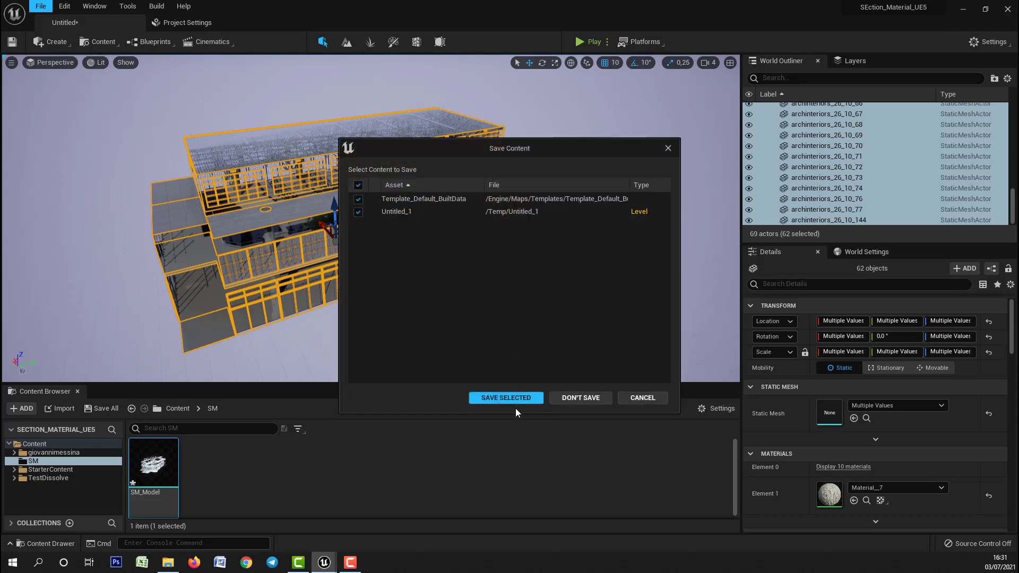
left_click(580, 398)
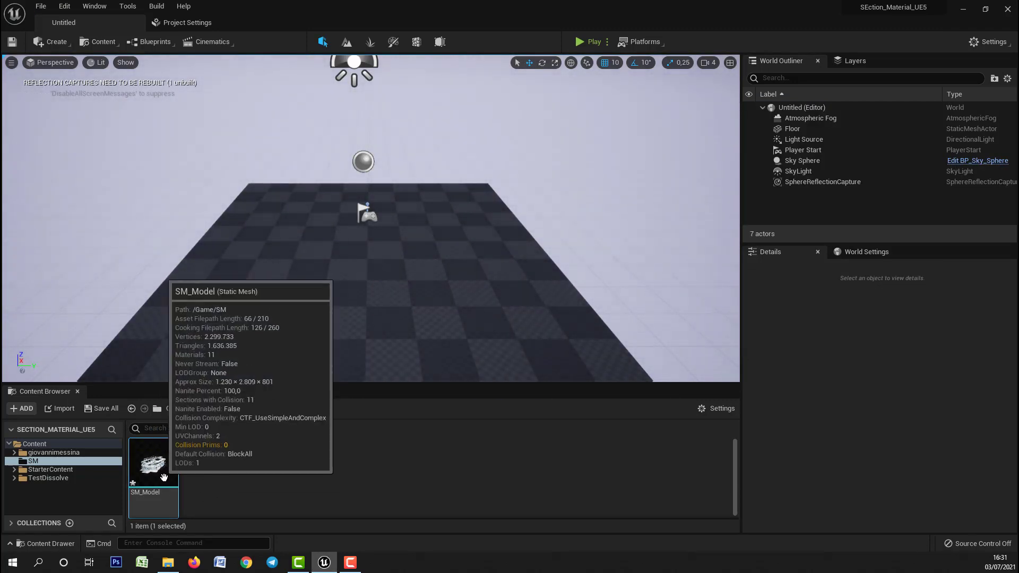
Step: Place BP_AssignModel from the Dissolve > Core folder and raise it to Z 50
right_click_drag(317, 287, 336, 307)
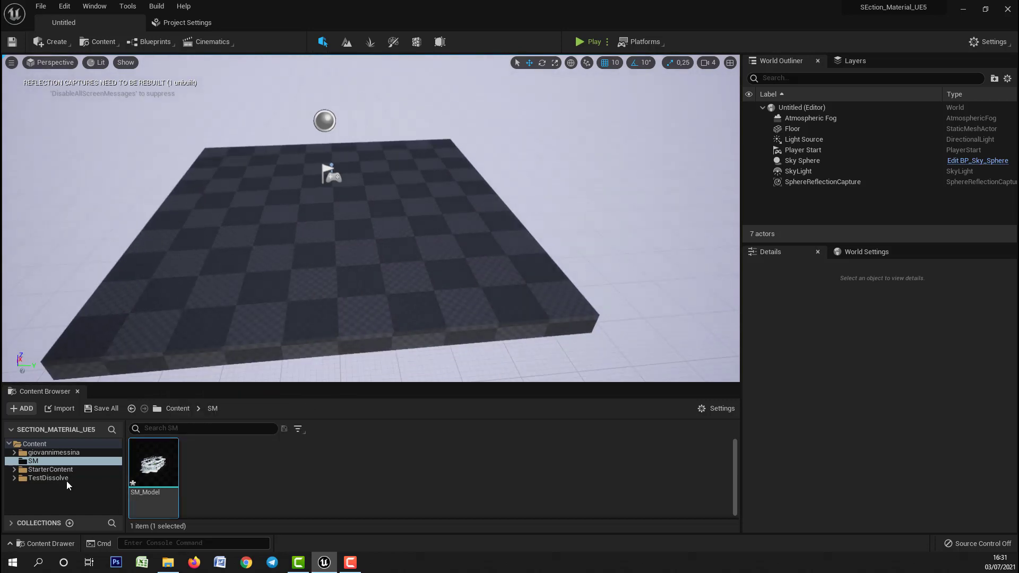
double_click(62, 453)
double_click(50, 460)
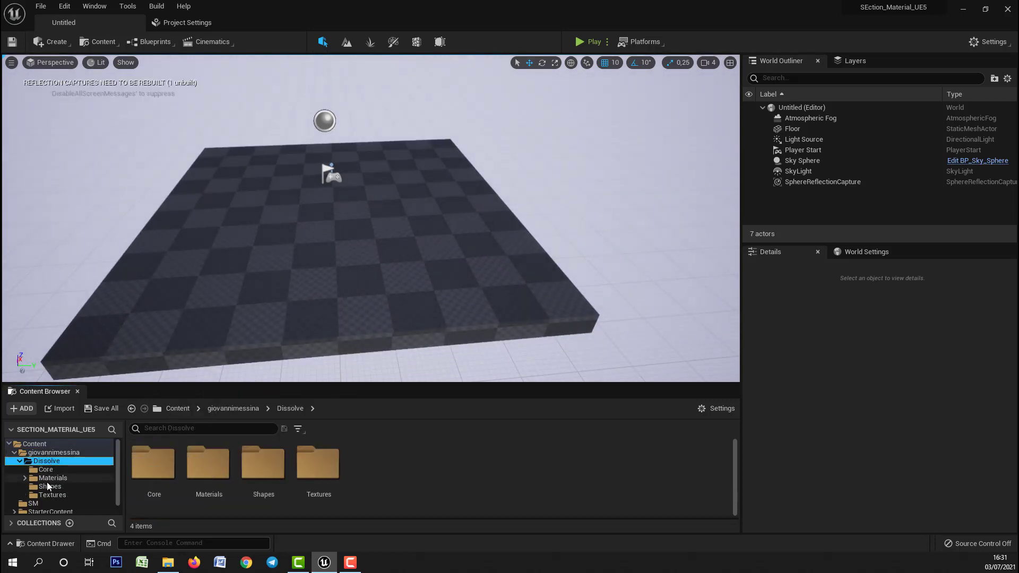
left_click(53, 470)
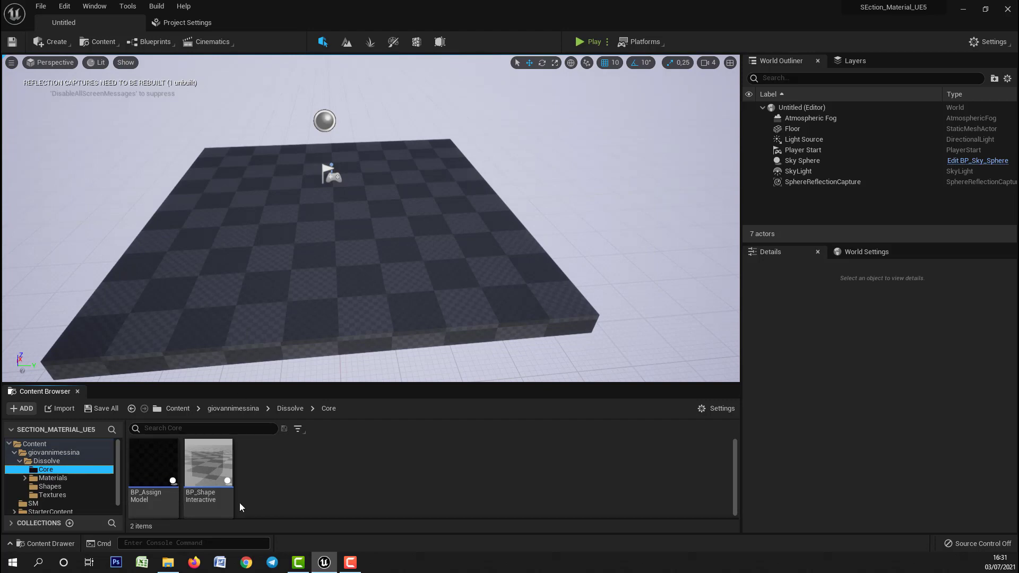
left_click_drag(147, 466, 334, 218)
mouse_move(342, 227)
right_mouse_down()
mouse_move(333, 208)
mouse_move(358, 231)
mouse_move(342, 227)
right_mouse_up()
key("w")
left_click_drag(458, 181, 461, 162)
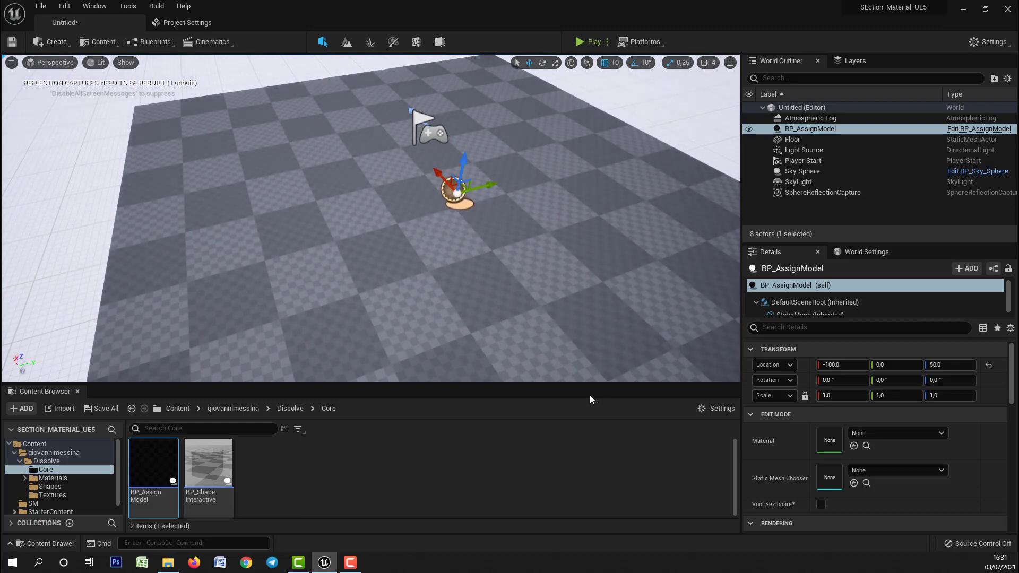
right_click_drag(435, 231, 460, 227)
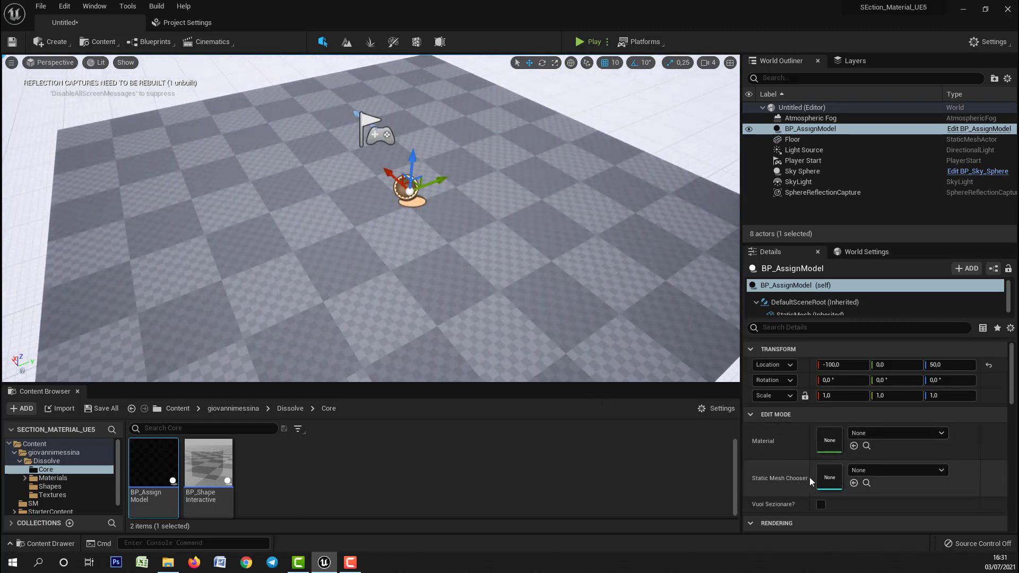
Step: Set its Static Mesh Chooser to SM_Model and frame the building
scroll(55, 510, "down", 1)
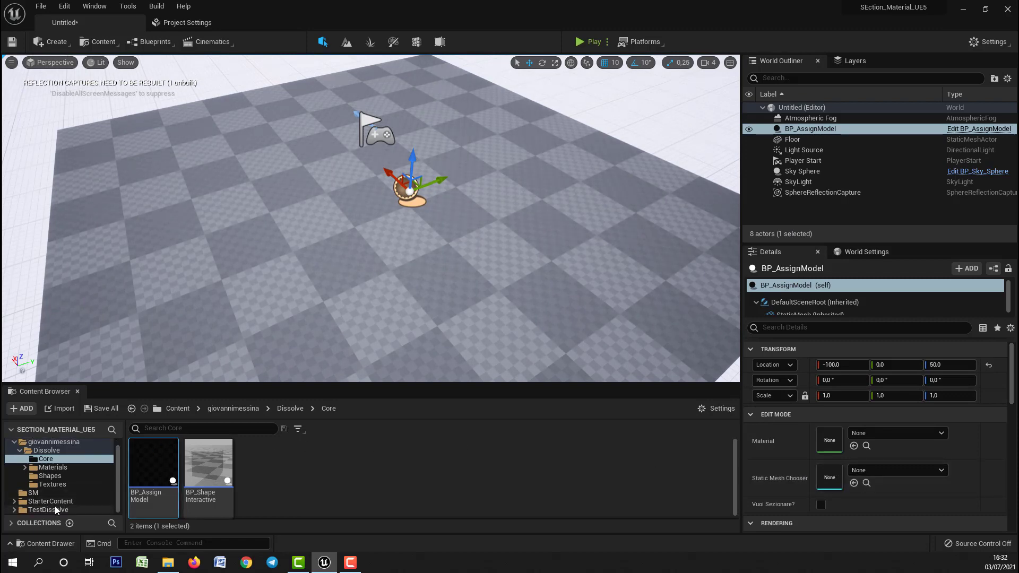
left_click(51, 493)
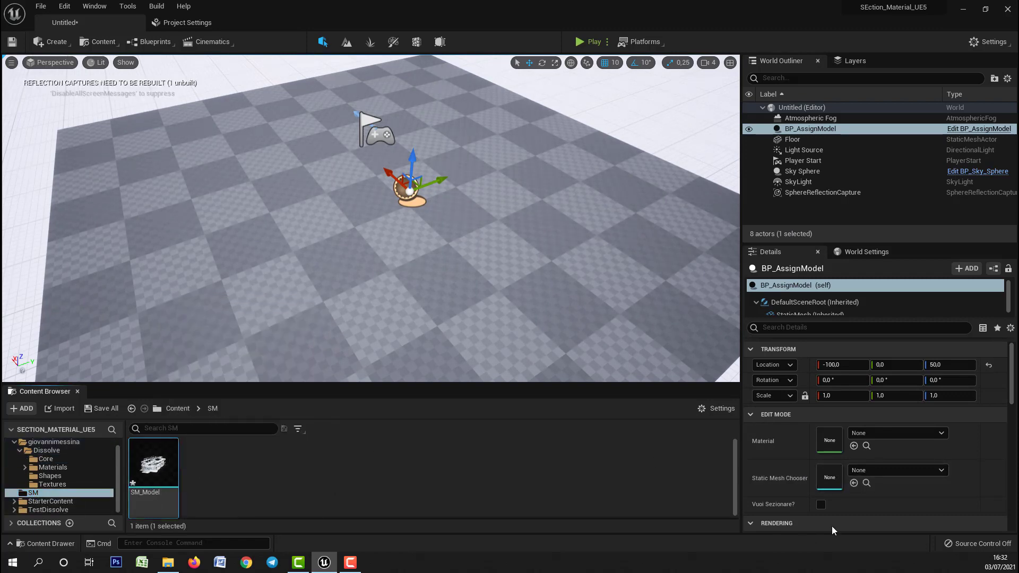
left_click(854, 482)
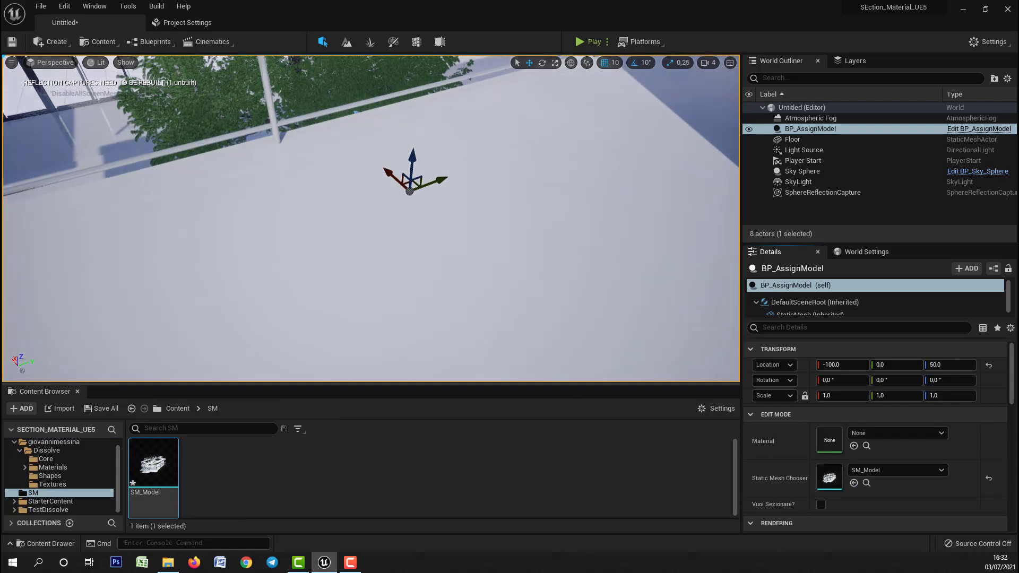
key("f")
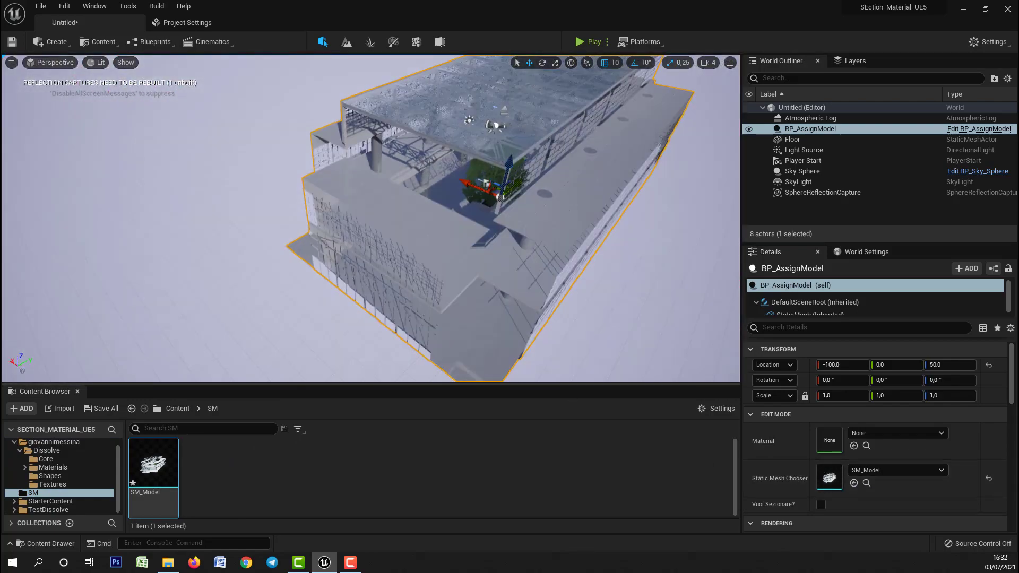
right_click_drag(403, 212, 313, 215)
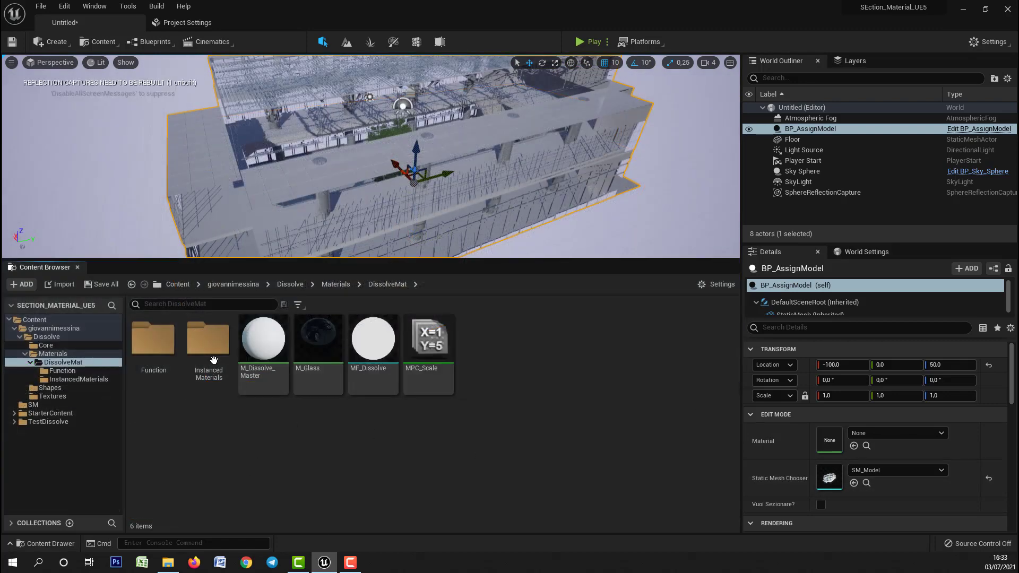
Step: Create M_Dissolve_Master_Inst from M_Dissolve_Master and drag it onto InstancedMaterials
right_click(266, 333)
left_click(332, 88)
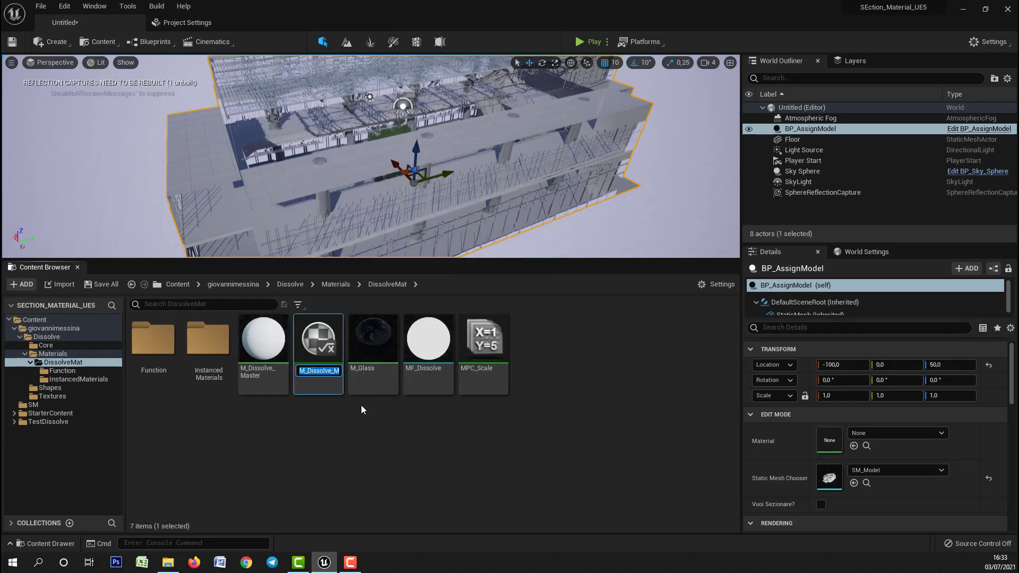
key("Return")
left_click_drag(318, 344, 200, 352)
Step: Move the new instance into InstancedMaterials and select it there
left_click(216, 374)
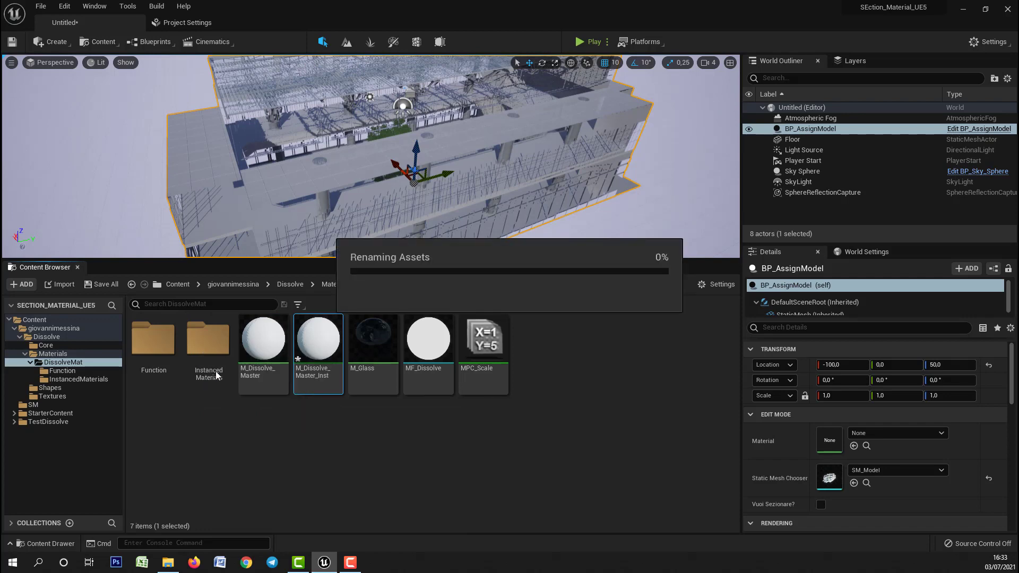
double_click(210, 366)
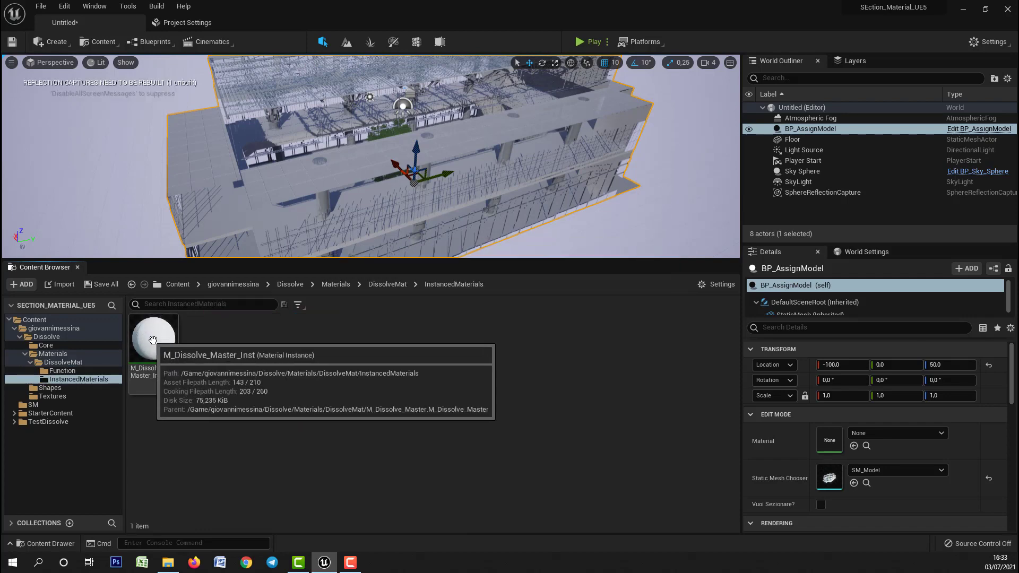
left_click(155, 390)
Step: Rename the instance to M_Dissolve_Master_Inst_Test by appending _Test
key("F2")
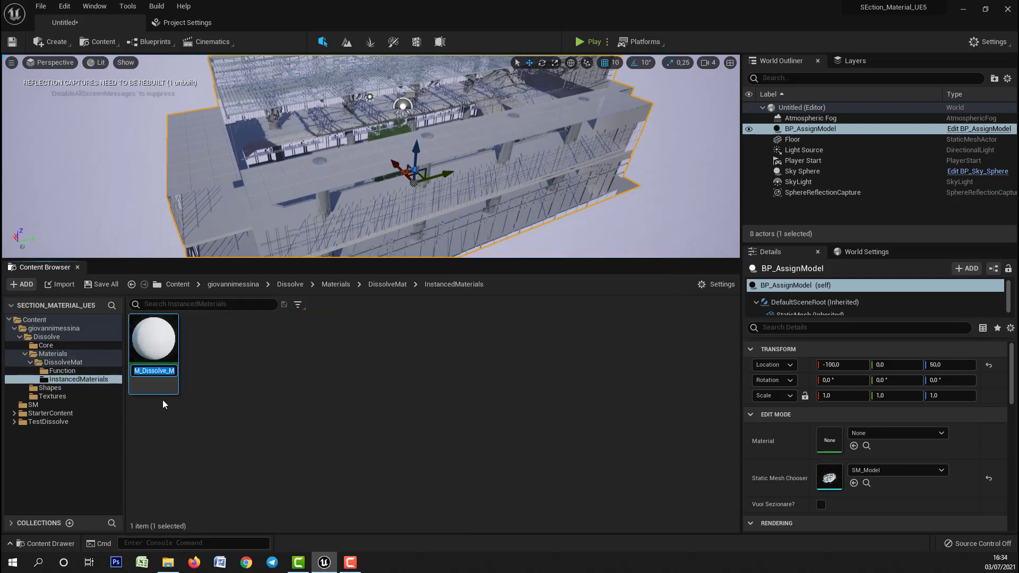
left_click_drag(169, 373, 201, 373)
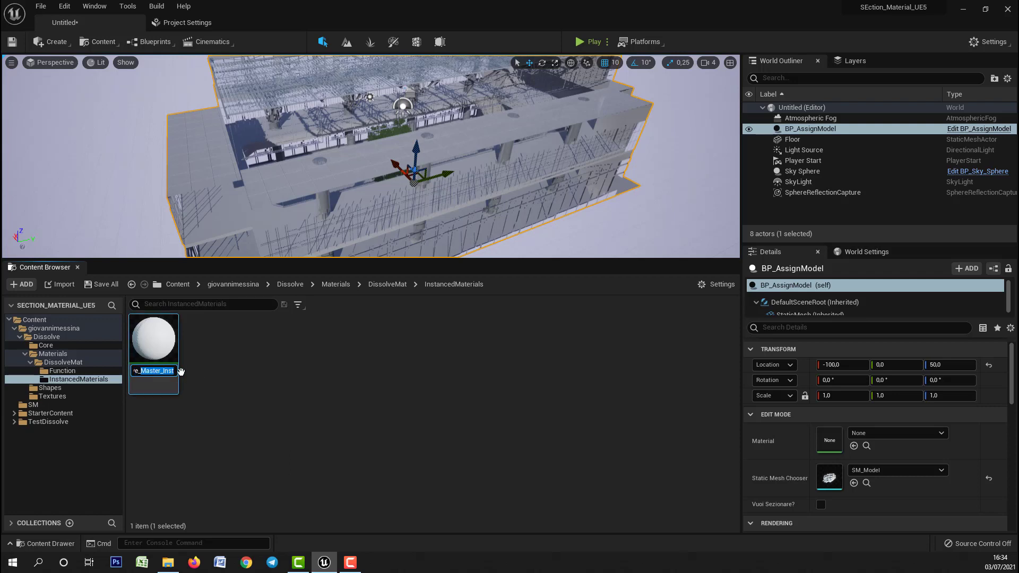
left_click(174, 373)
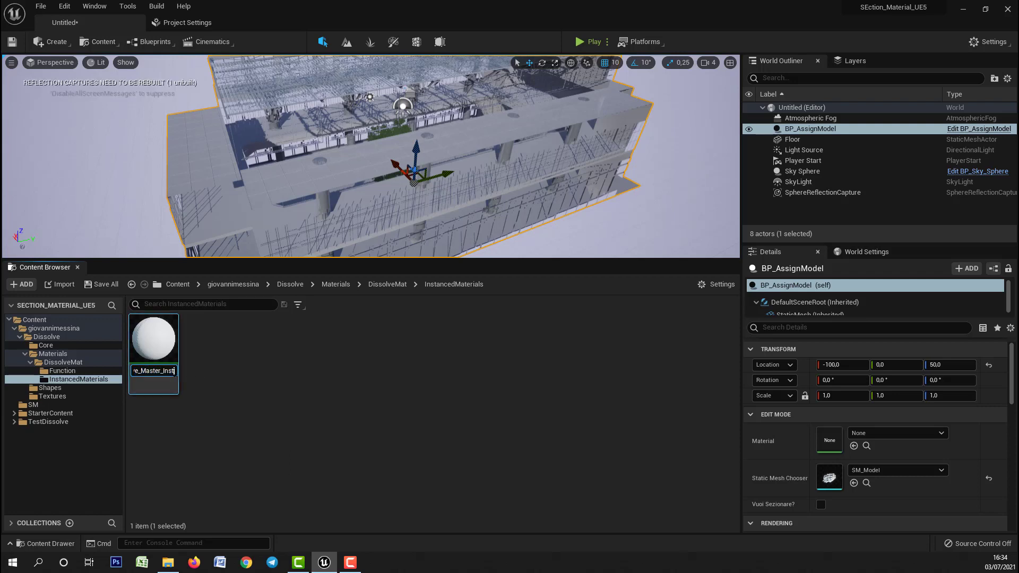
type("_Test")
key("Return")
right_click_drag(444, 149, 445, 139)
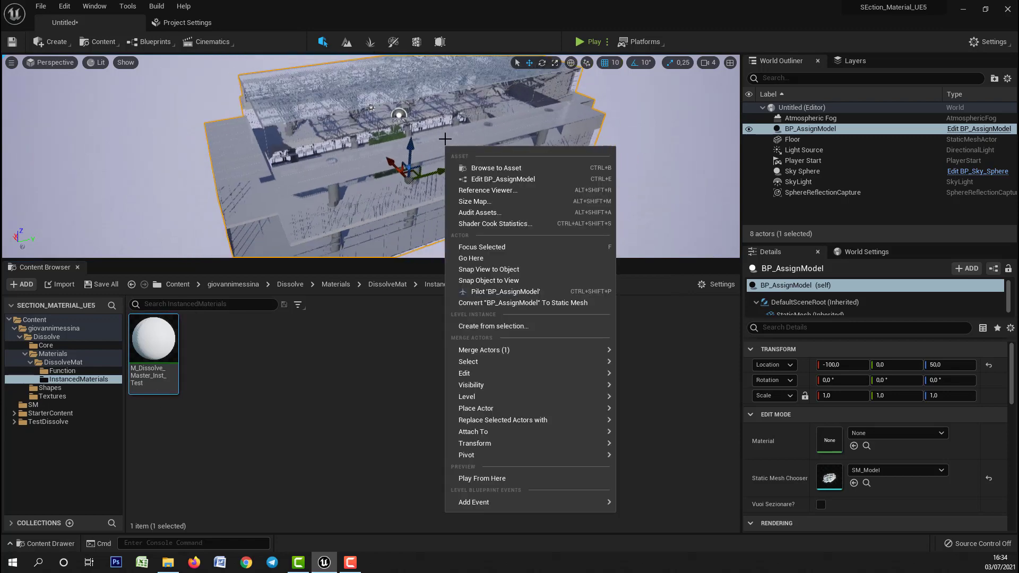
scroll(434, 158, "down", 2)
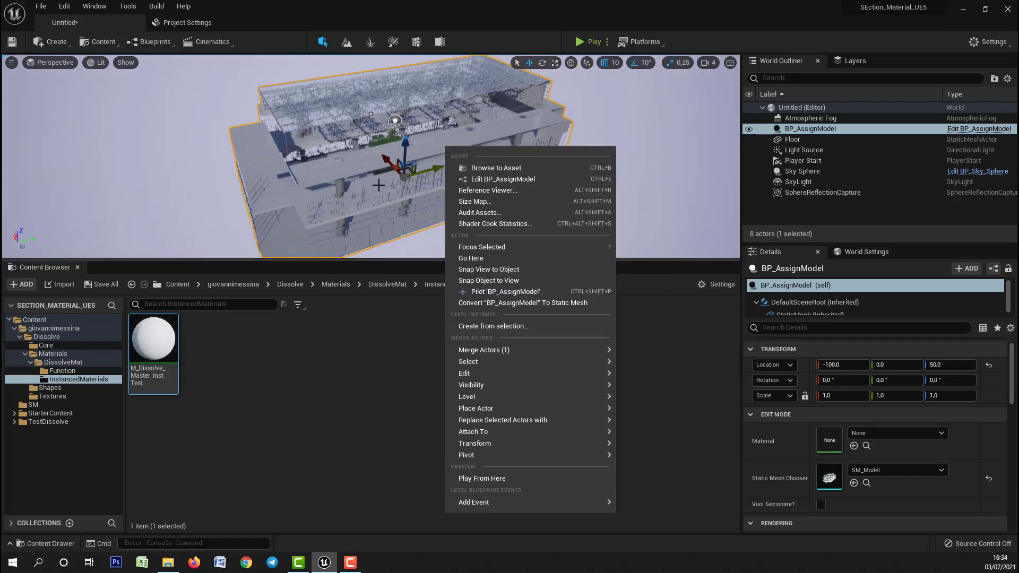
left_click(667, 107)
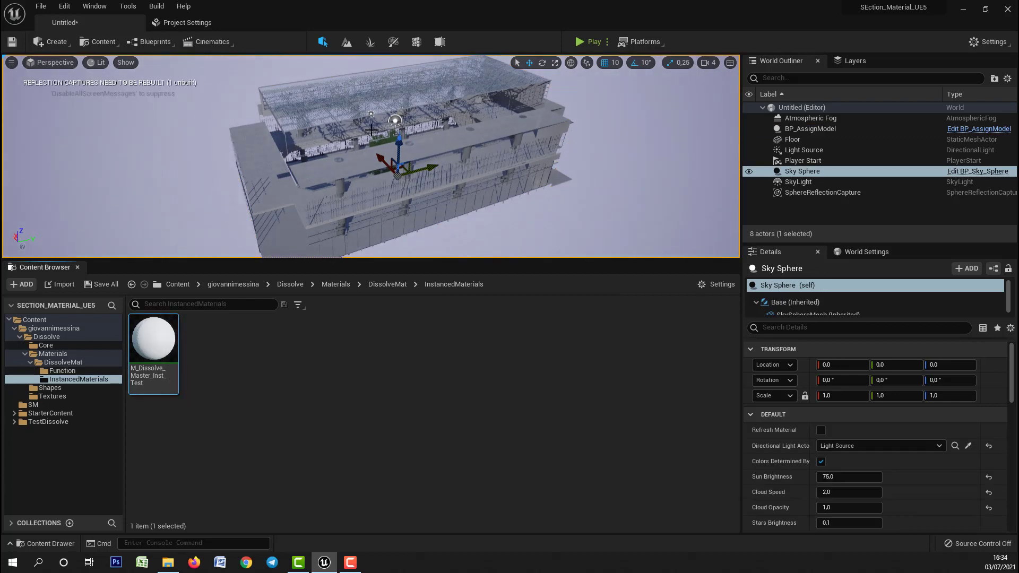
Step: Give BP_AssignModel the M_Dissolve_Master_Inst_Test material and open the Core blueprints folder
left_click(356, 140)
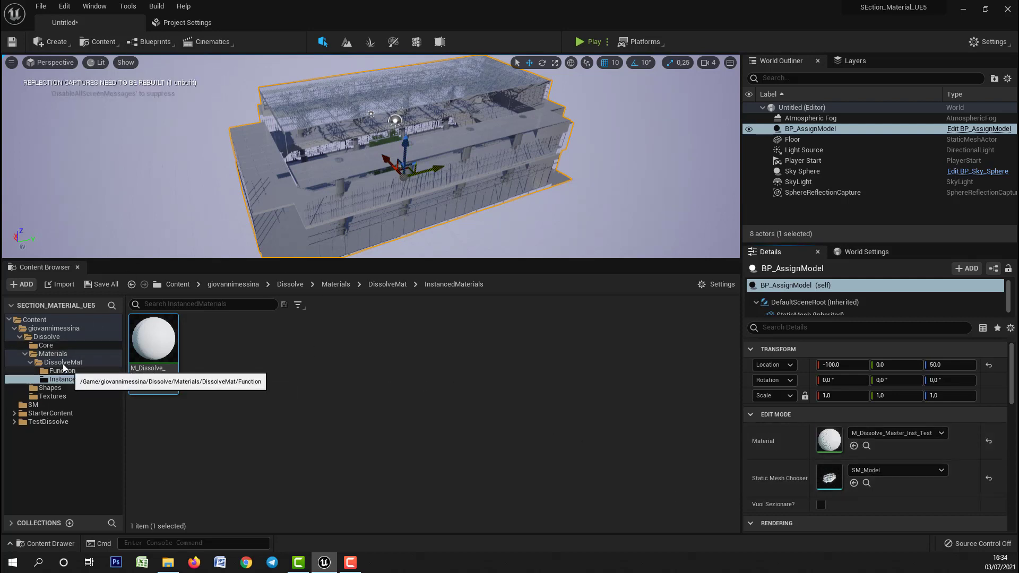
left_click(45, 344)
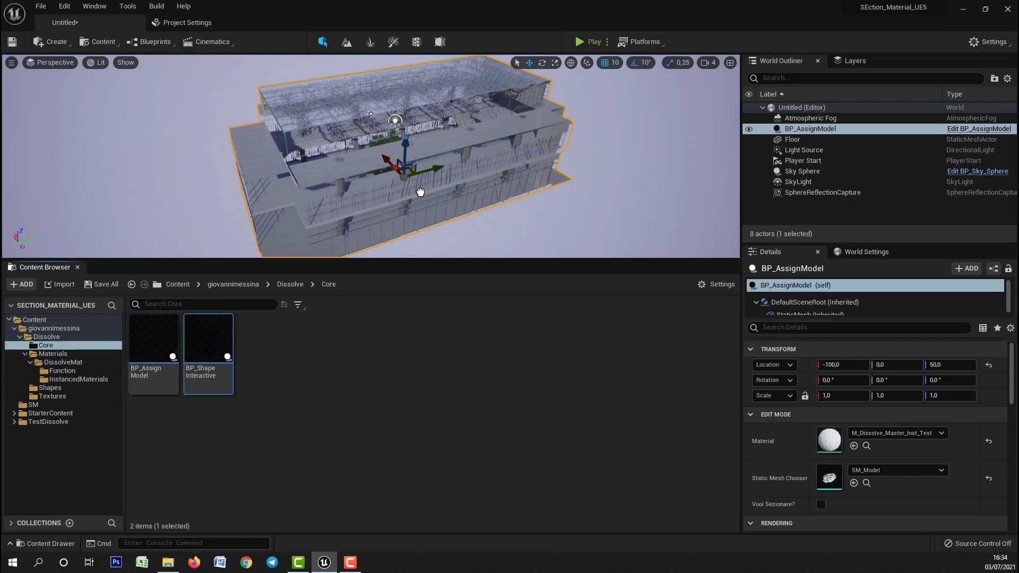
Step: Drop a BP_ShapeInteractive box into the level and tick Vuoi Sezionare? on the building
left_click_drag(411, 150, 410, 149)
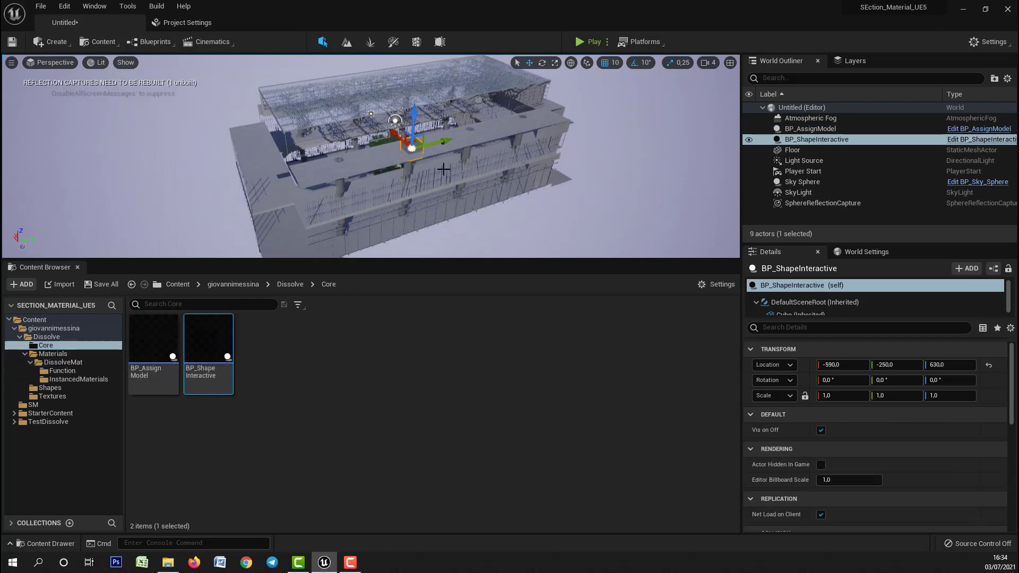
mouse_move(410, 149)
right_mouse_down()
mouse_move(392, 150)
mouse_move(416, 158)
mouse_move(419, 142)
right_mouse_up()
key("w")
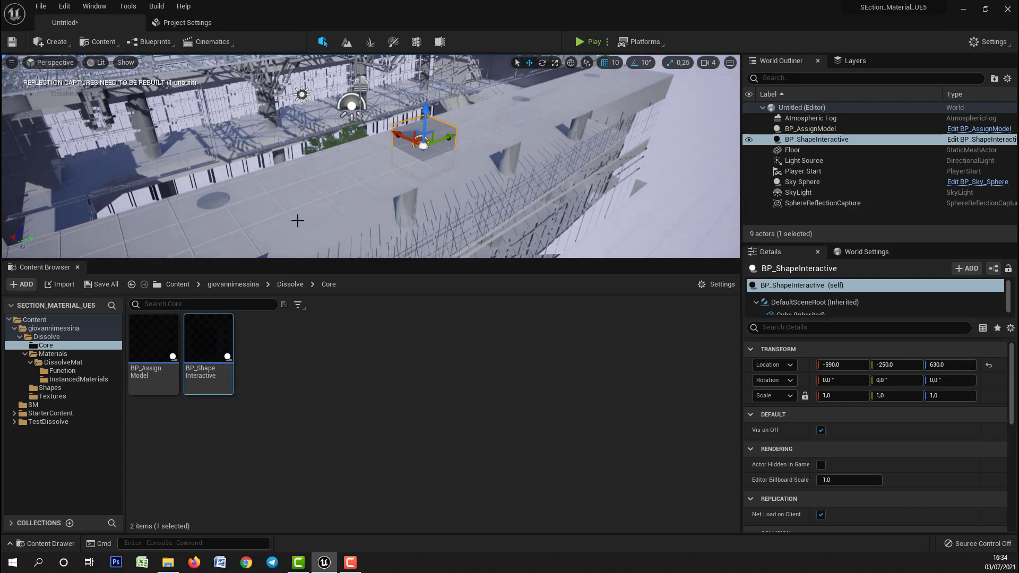
left_click(297, 220)
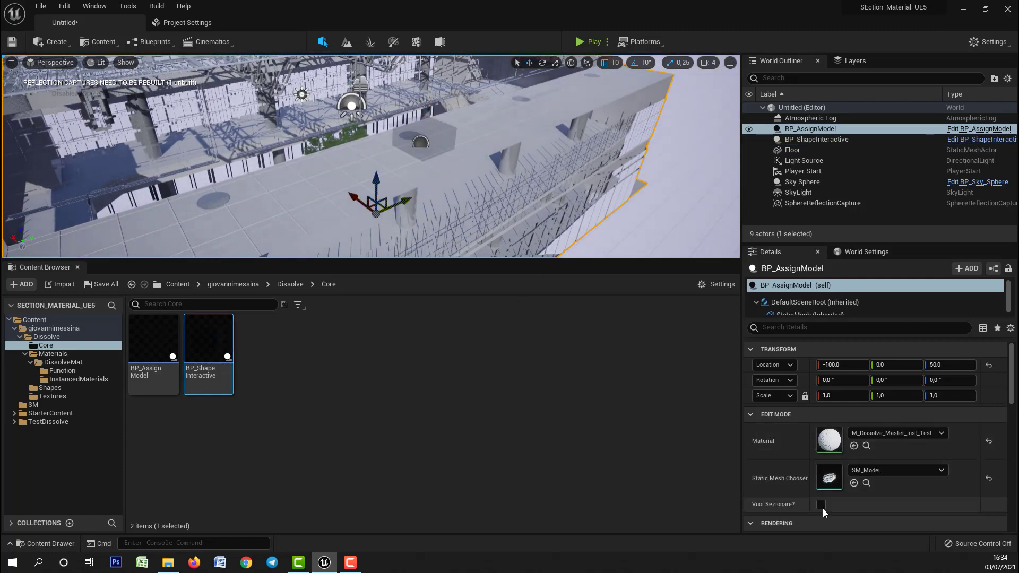
left_click(821, 504)
right_click_drag(345, 169, 351, 182)
left_click_drag(345, 169, 261, 121)
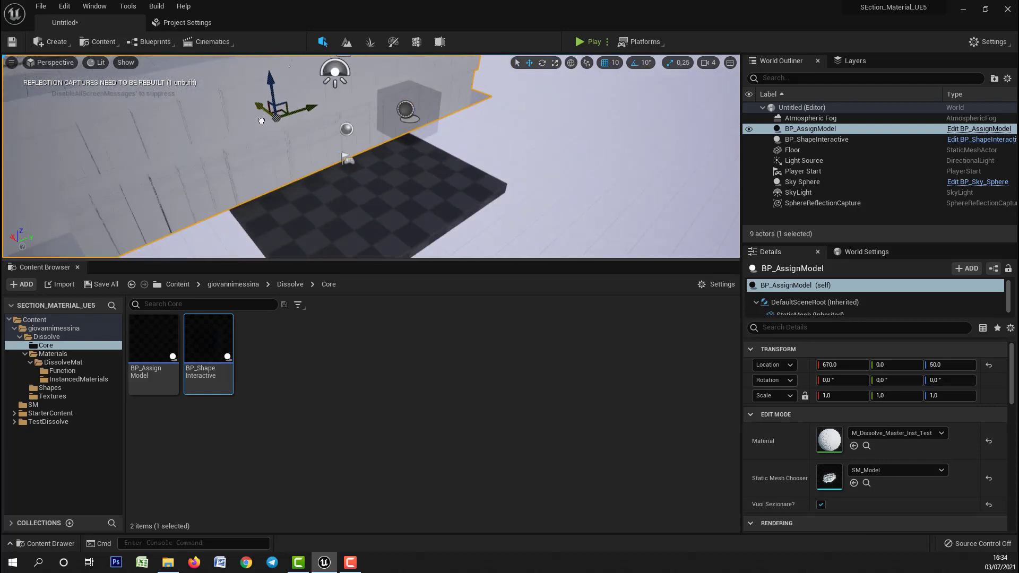
key("ctrl+z")
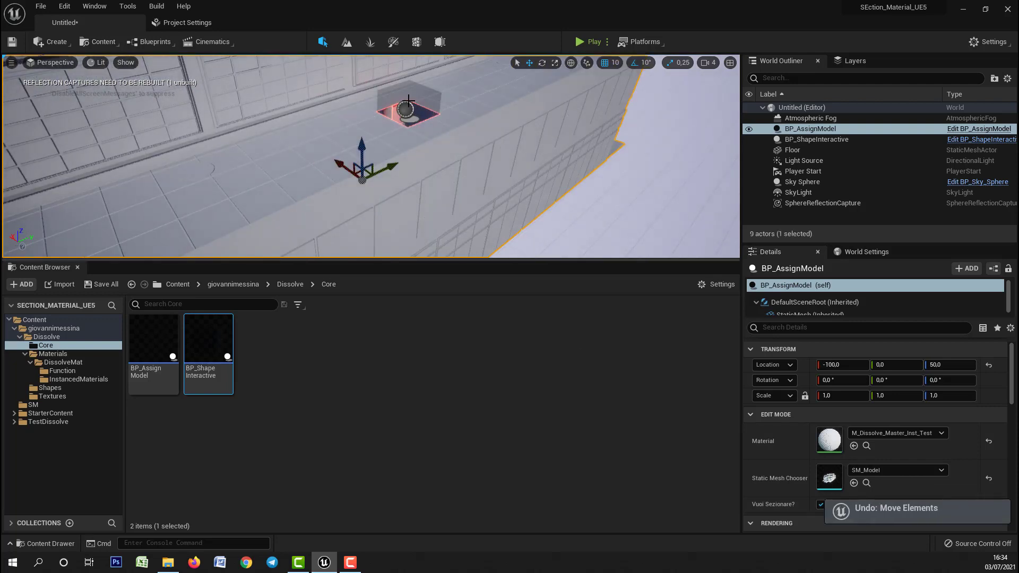
Step: Move the section box up to the roof at -90, -250, 860
left_click(410, 97)
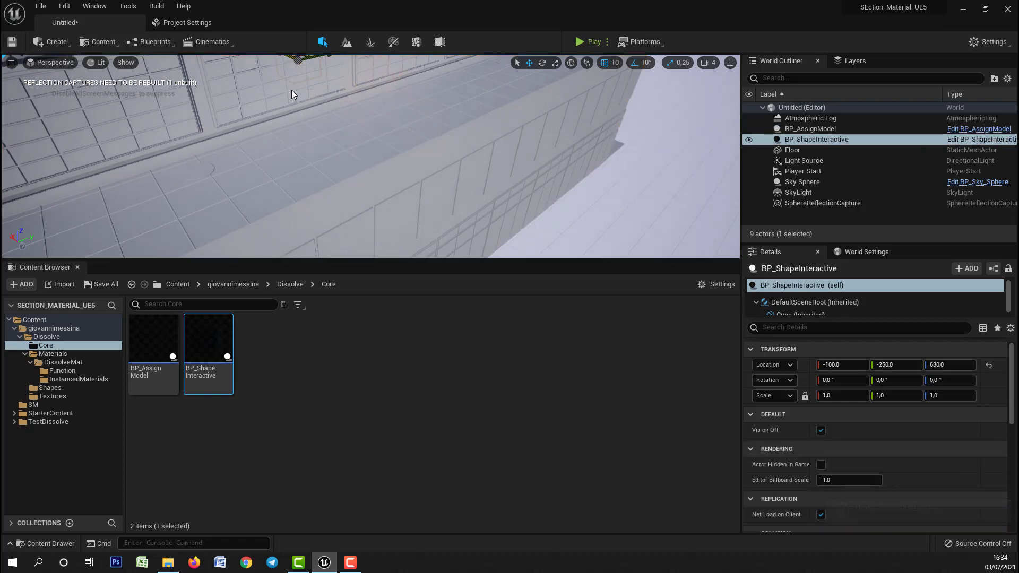
left_click_drag(293, 94, 295, 93)
right_click_drag(295, 93, 340, 84)
key("w")
right_click_drag(333, 199, 334, 199)
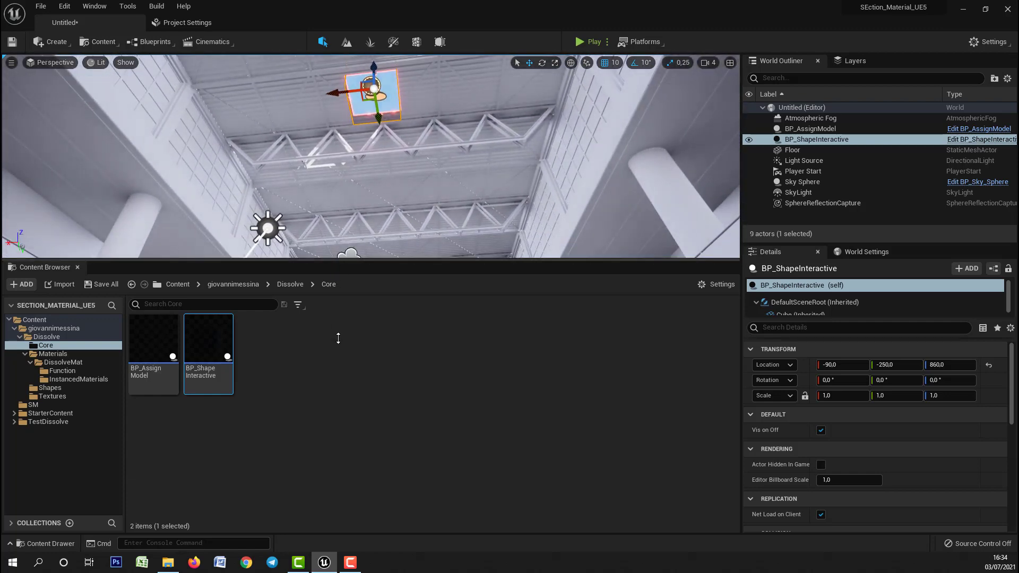
Step: Scale the section box to 14.25, 28.25, 9.25 so it spans the roof
left_click_drag(338, 338, 345, 459)
right_click_drag(405, 282, 400, 302)
key("r")
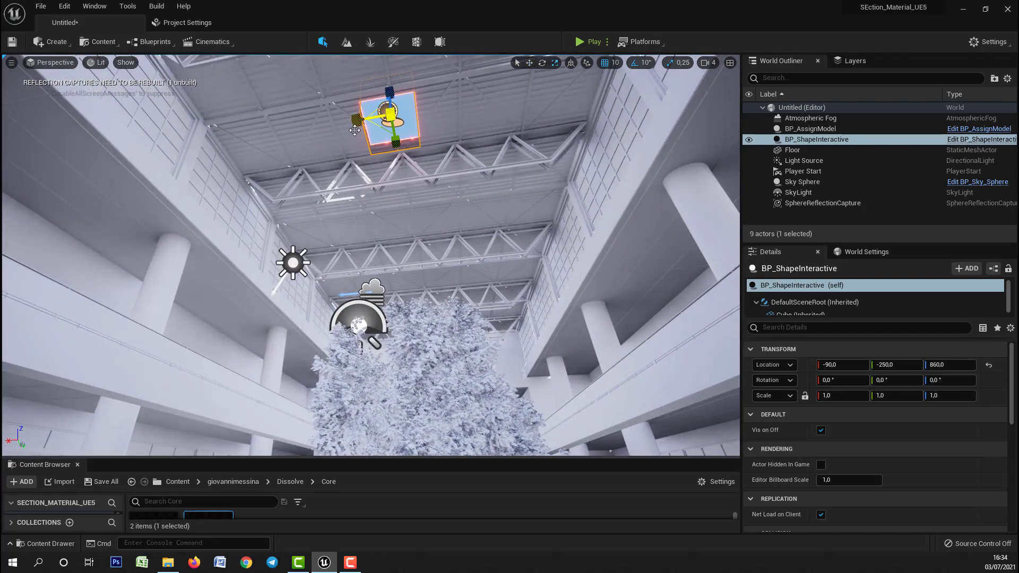
left_click_drag(350, 125, 297, 133)
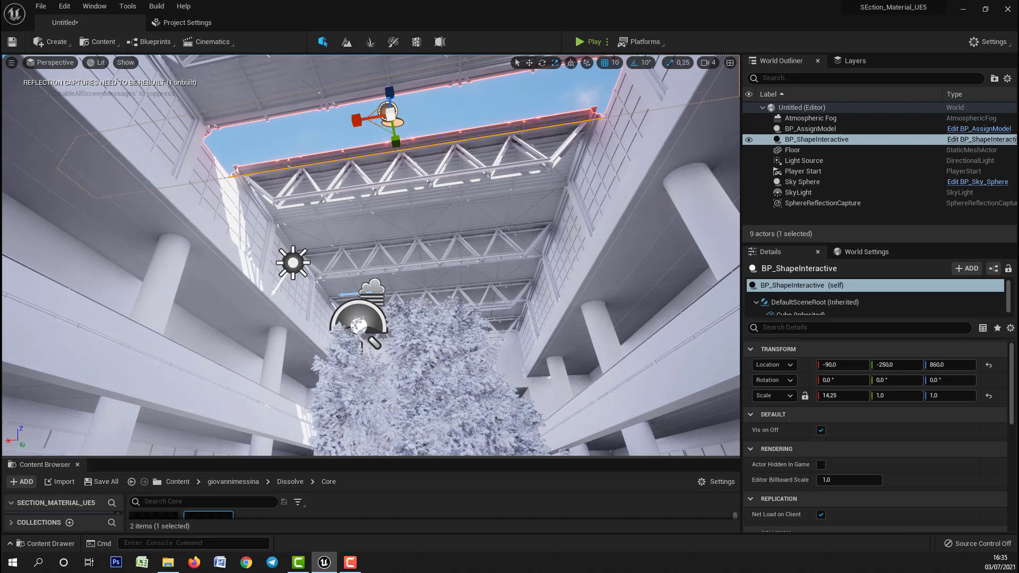
right_click_drag(579, 184, 580, 319)
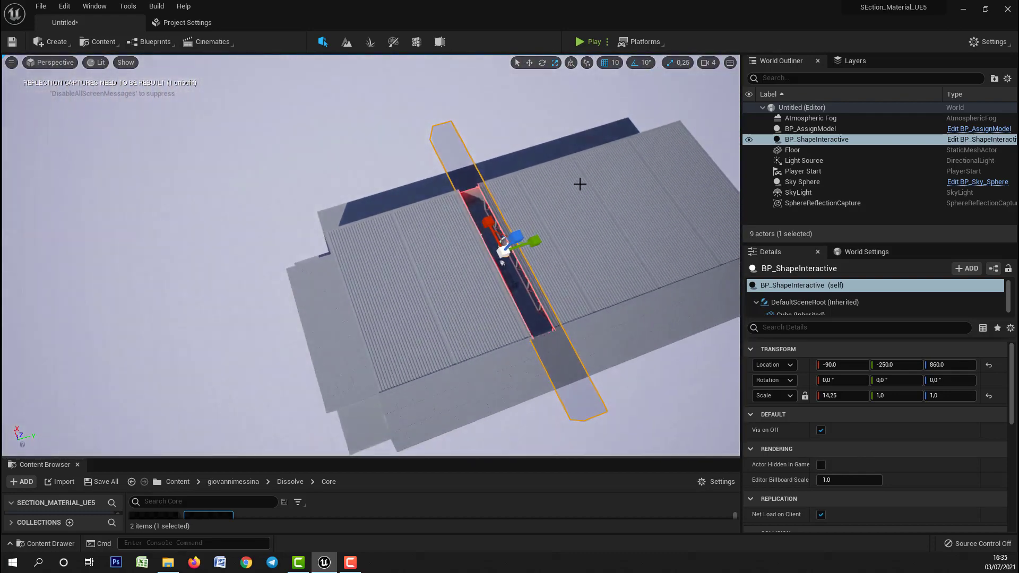
left_click_drag(535, 242, 595, 226)
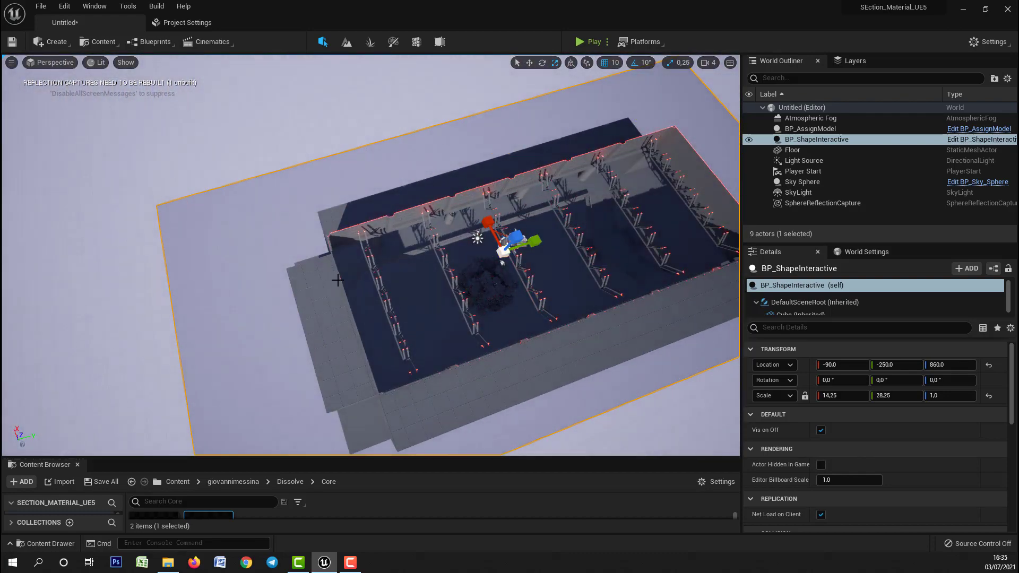
left_click_drag(511, 239, 511, 178)
right_click_drag(350, 382, 342, 343)
scroll(409, 305, "down", 15)
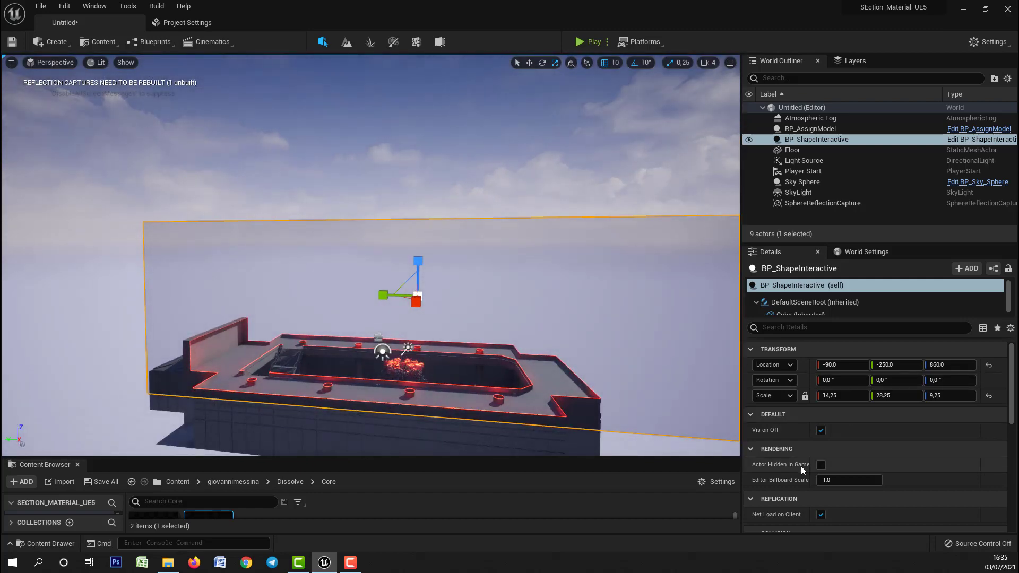
Step: Hide the box outline and lower the box to Z 670, exposing the walled lower floor
left_click(821, 430)
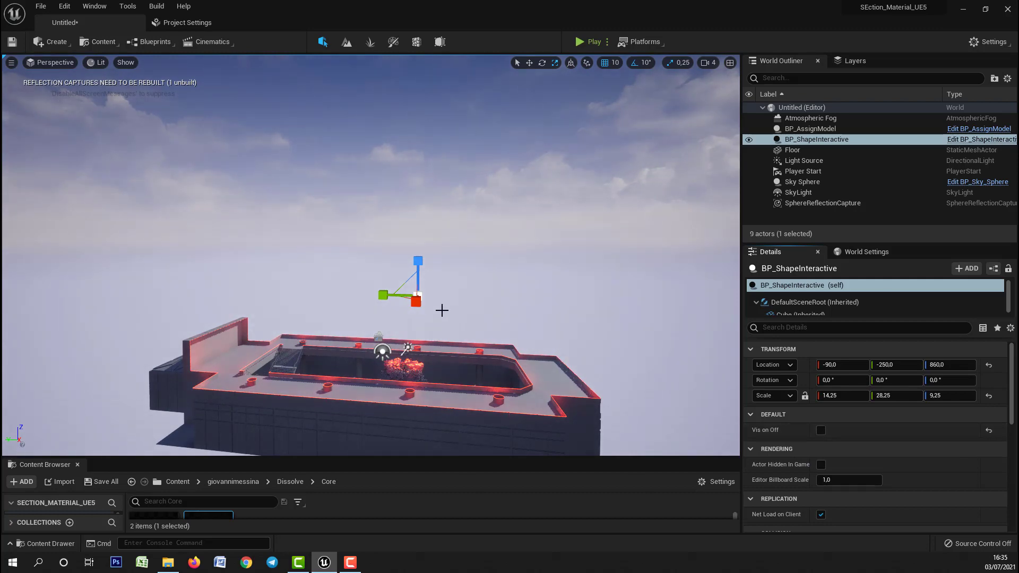
right_click_drag(443, 307, 433, 308)
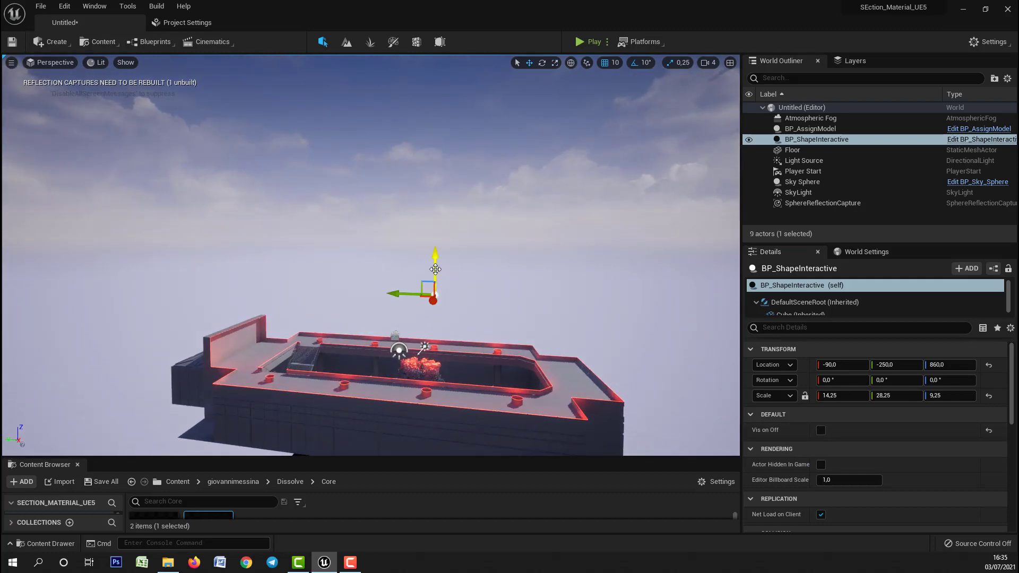
left_click_drag(435, 269, 435, 302)
right_click_drag(435, 302, 461, 350)
key("s")
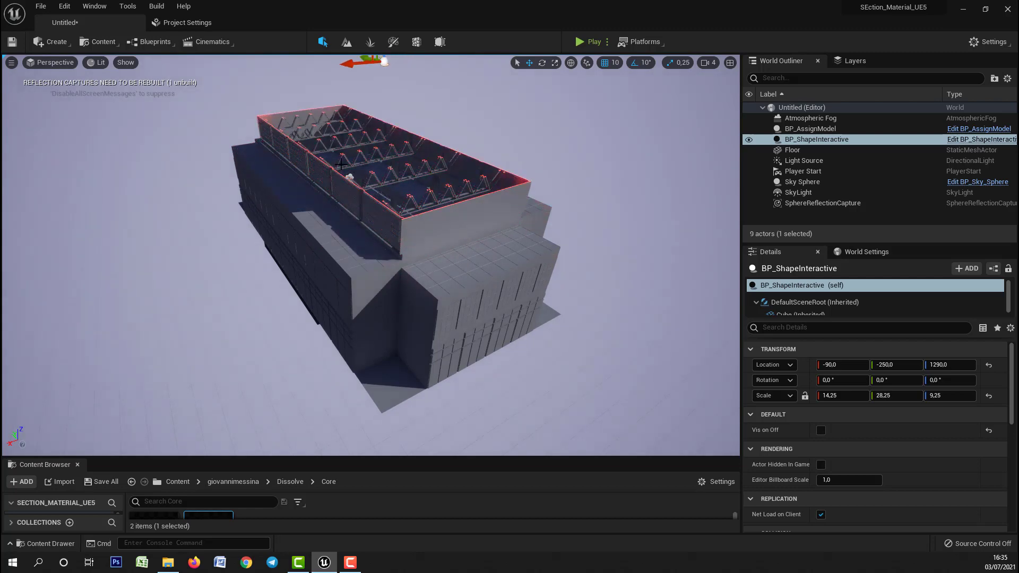
right_click_drag(341, 165, 342, 195)
key("w")
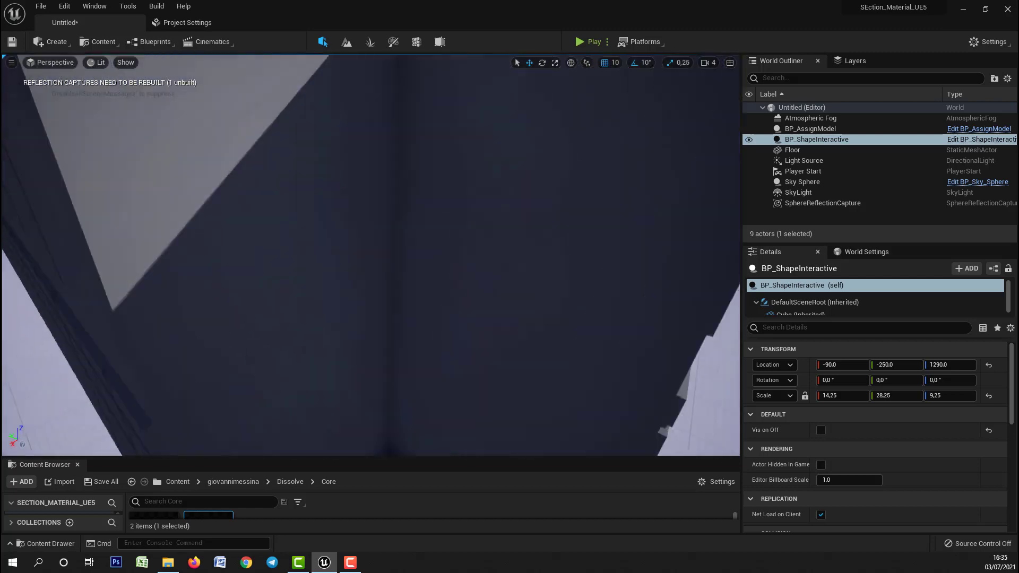
right_click_drag(356, 148, 327, 64)
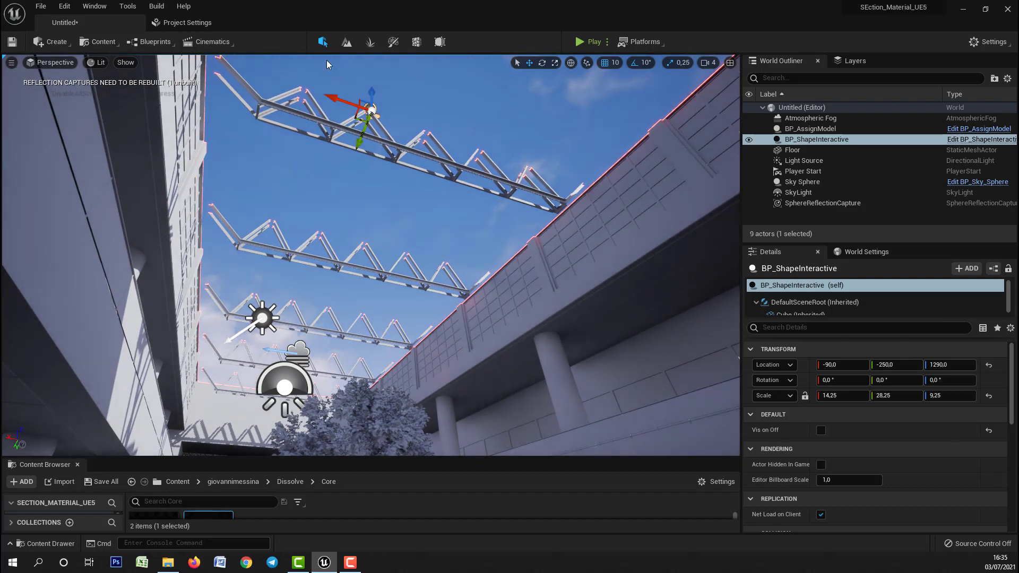
left_click_drag(371, 94, 343, 239)
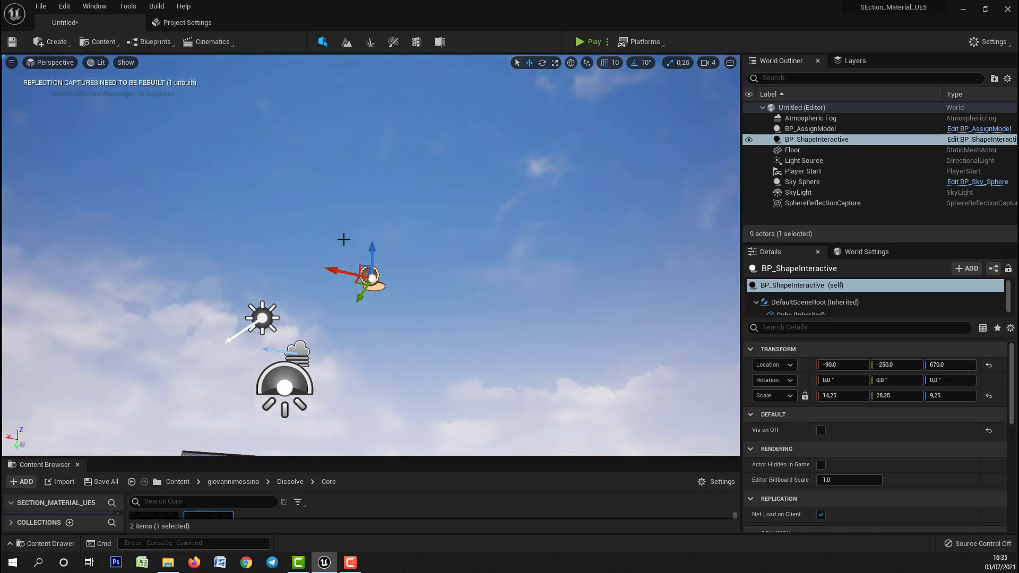
right_click_drag(343, 238, 423, 324)
key("s")
key("w")
key("s")
key("w")
key("s")
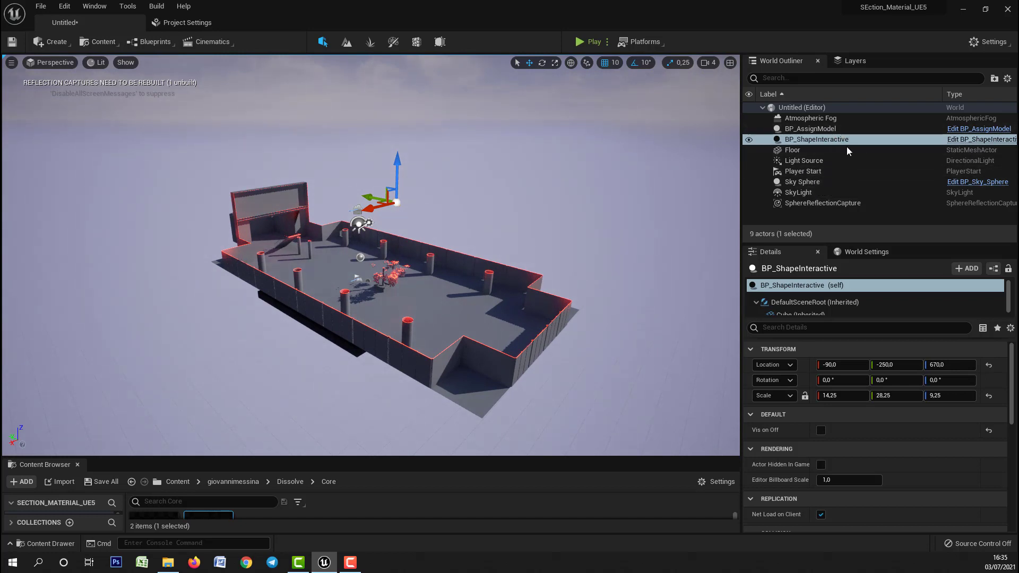
Step: Tick Vis on Off and narrow the section box to Y scale 6,75, slicing the building open
left_click(820, 430)
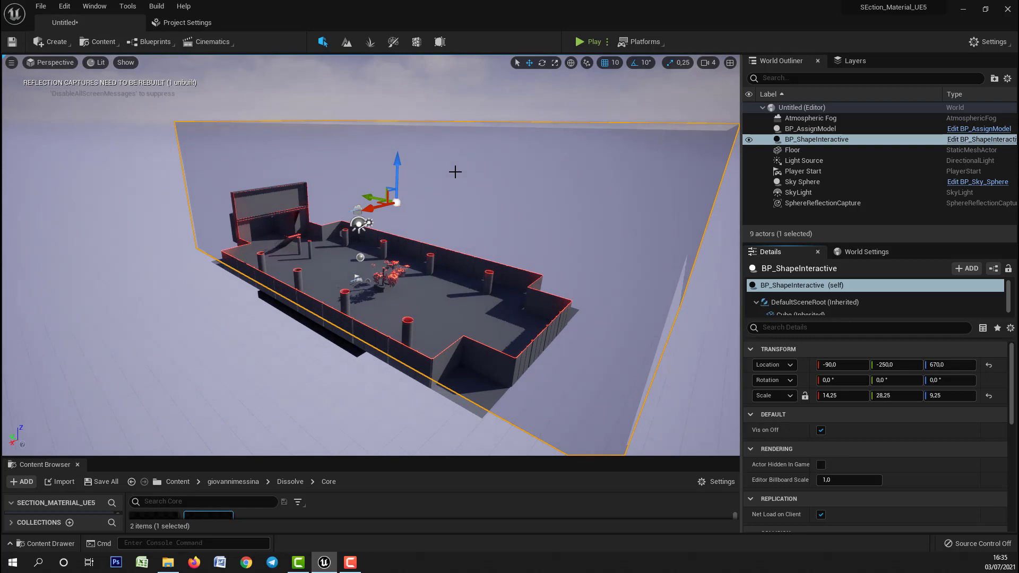
left_click_drag(370, 199, 472, 214)
left_click_drag(339, 201, 332, 203)
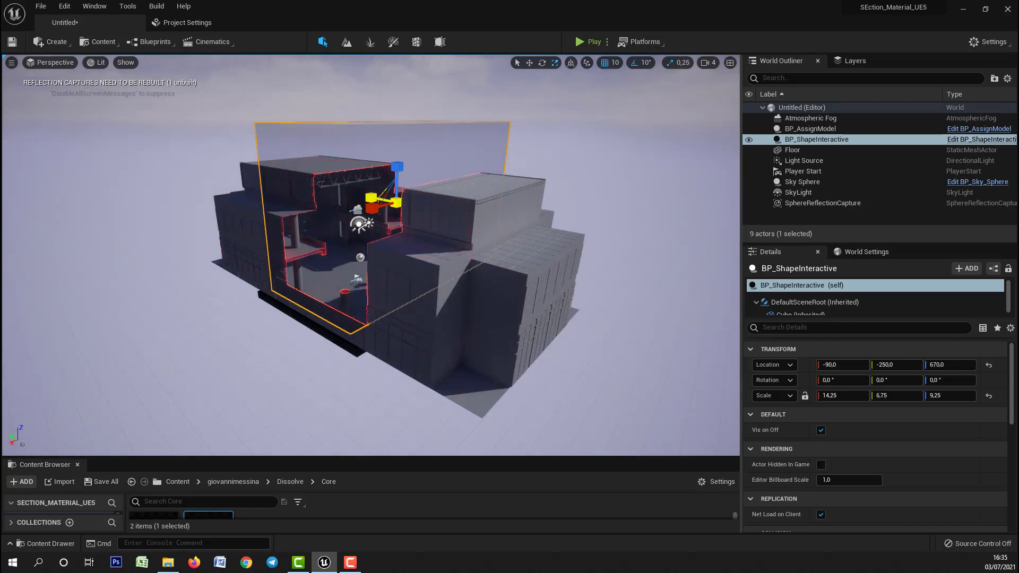
right_click_drag(351, 219, 329, 239)
key("w")
key("s")
key("a")
key("d")
right_click_drag(241, 422, 248, 423)
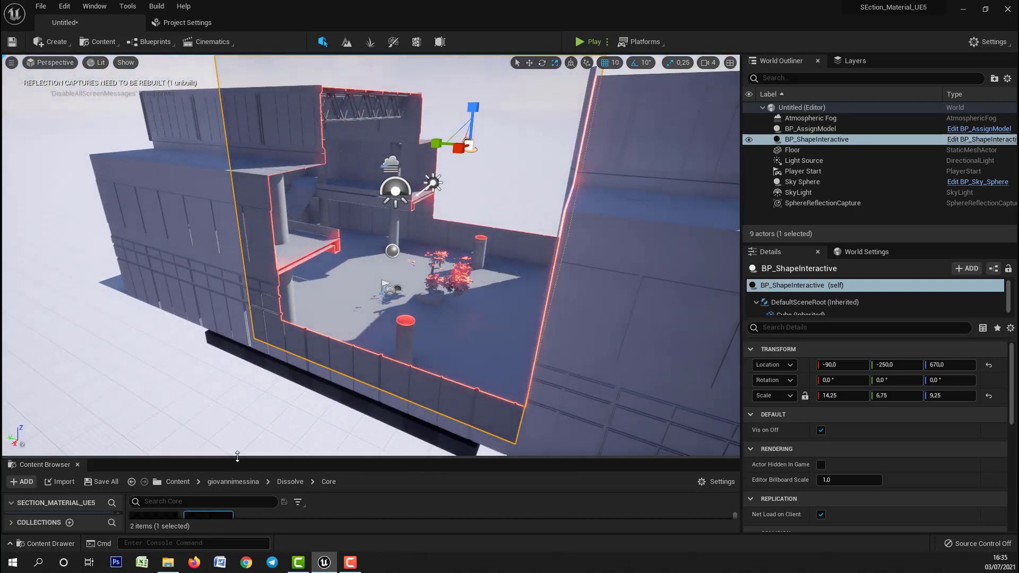
left_click_drag(237, 456, 237, 350)
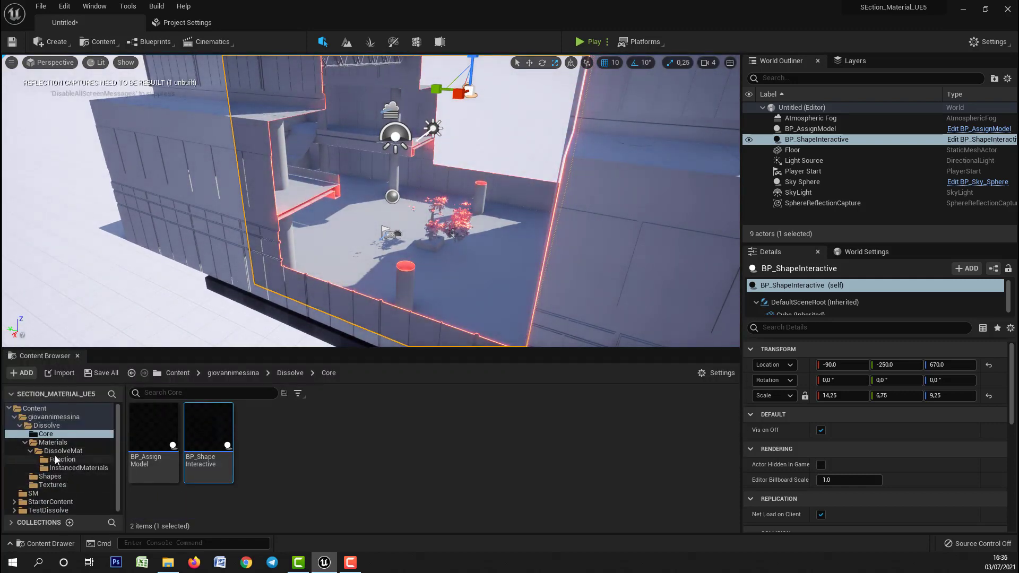
Step: Open M_Dissolve_Master_Inst_Test from InstancedMaterials in its own taller floating window
left_click(68, 468)
left_click_drag(153, 427, 482, 193)
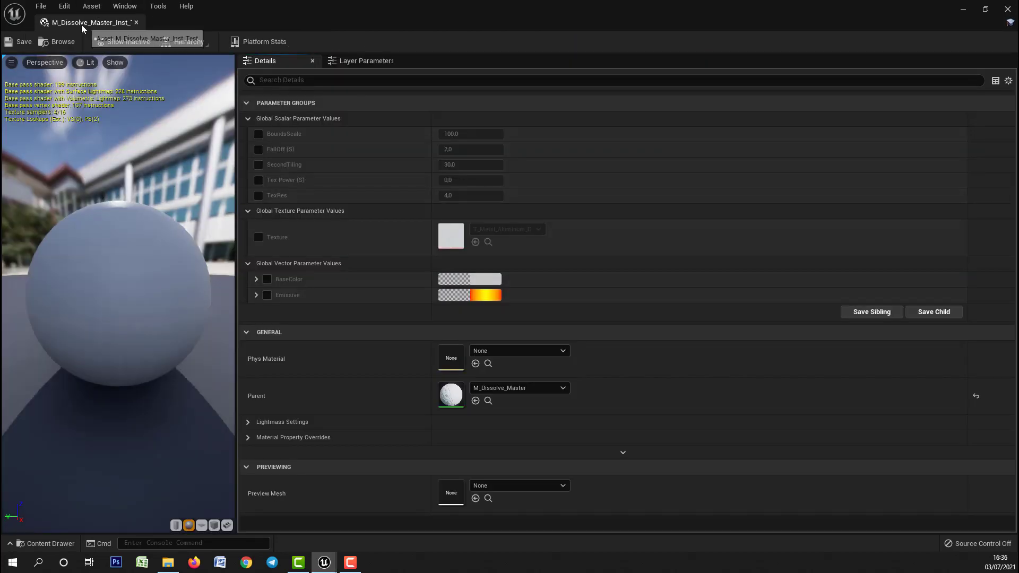
left_click_drag(82, 24, 585, 91)
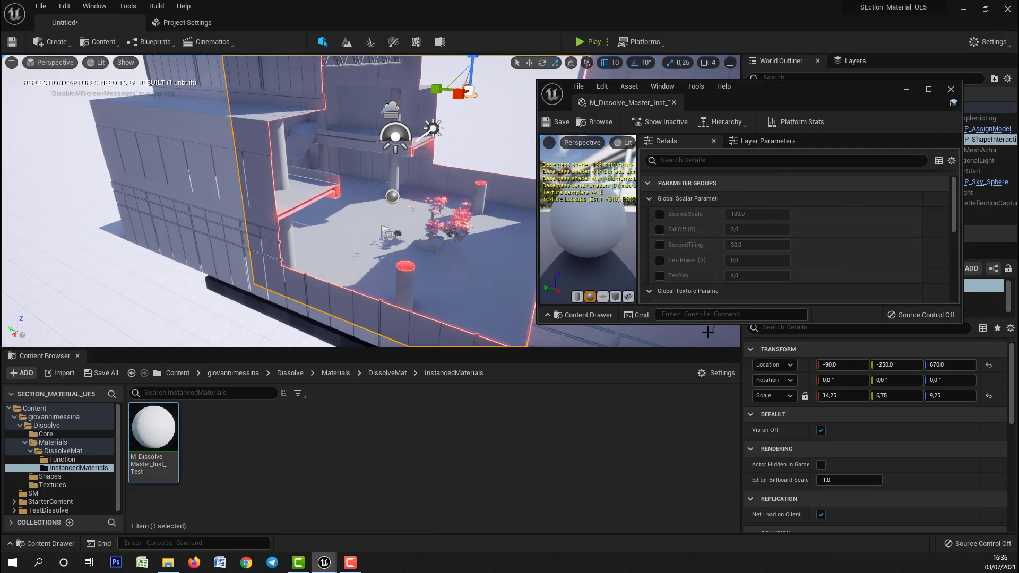
left_click_drag(705, 323, 705, 506)
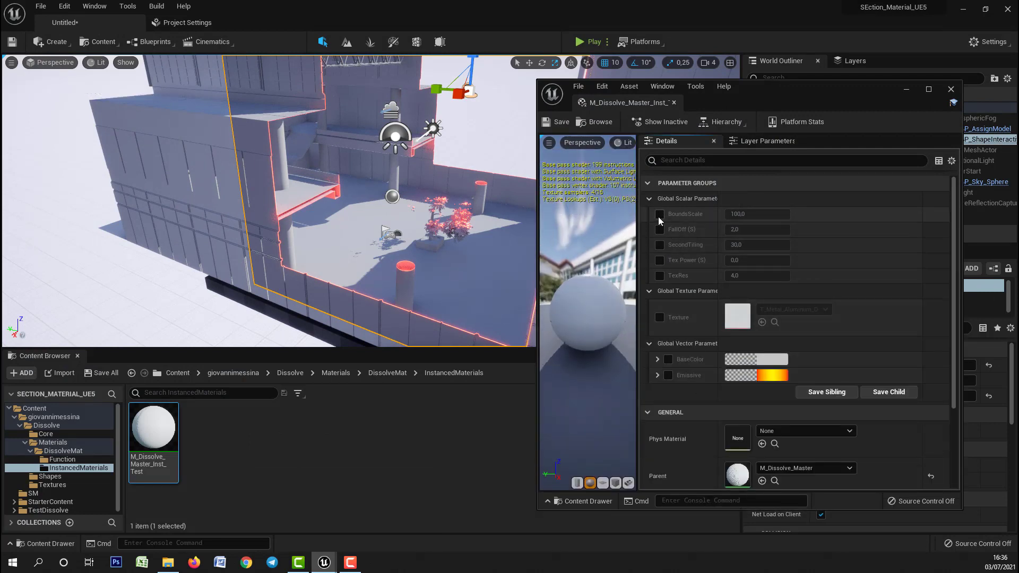
Step: Enable overrides for BoundsScale, FallOff, SecondTiling, Tex Power, TexRes, Texture, BaseColor and Emissive
left_click(659, 214)
left_click(660, 229)
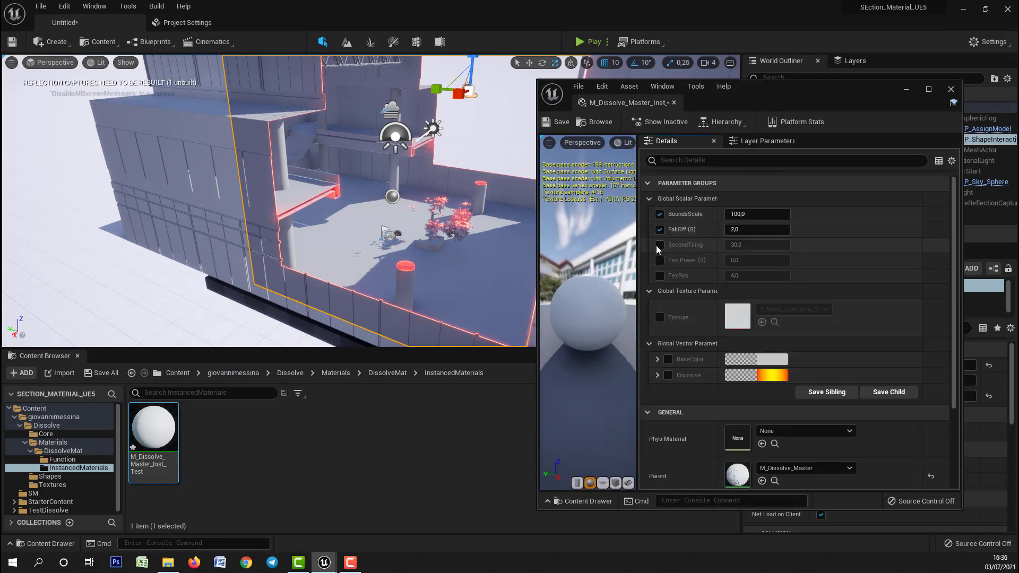
left_click(659, 244)
left_click(660, 259)
left_click(661, 274)
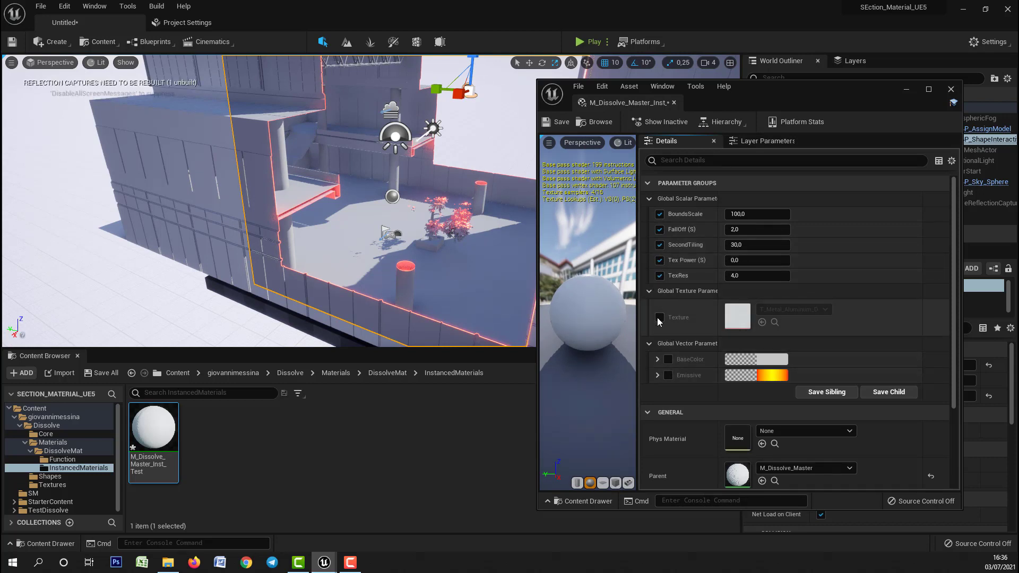
left_click(658, 318)
left_click(668, 359)
left_click(668, 375)
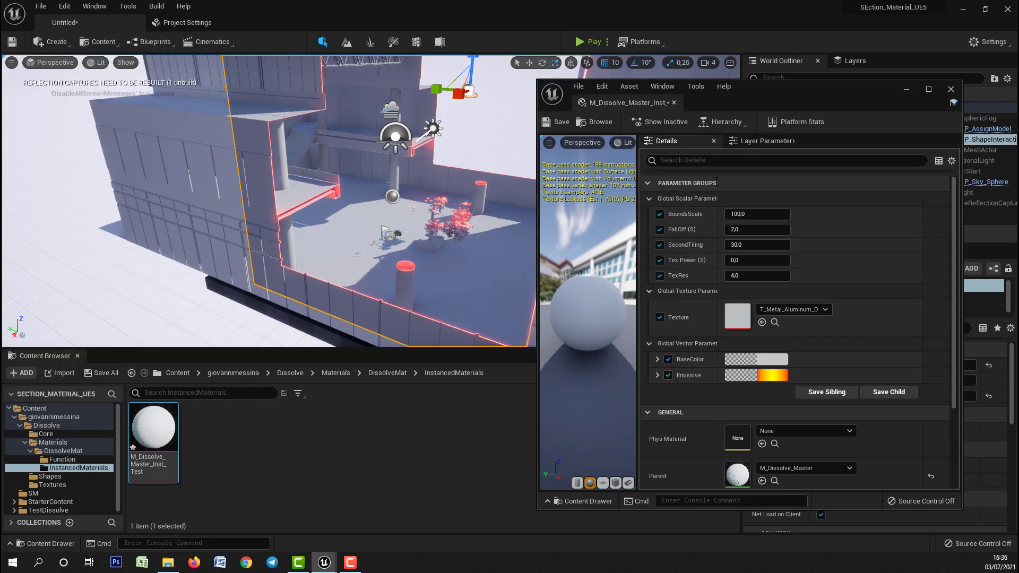
Step: Drag BoundsScale to 106,557045 and orbit around the building to check the glowing cut
left_click(723, 87)
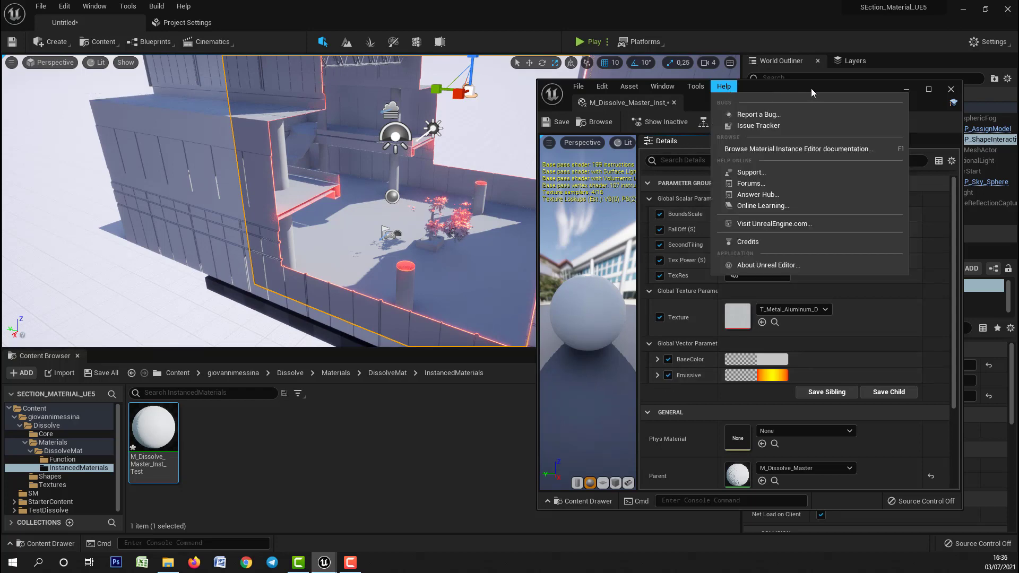
left_click_drag(811, 88, 865, 95)
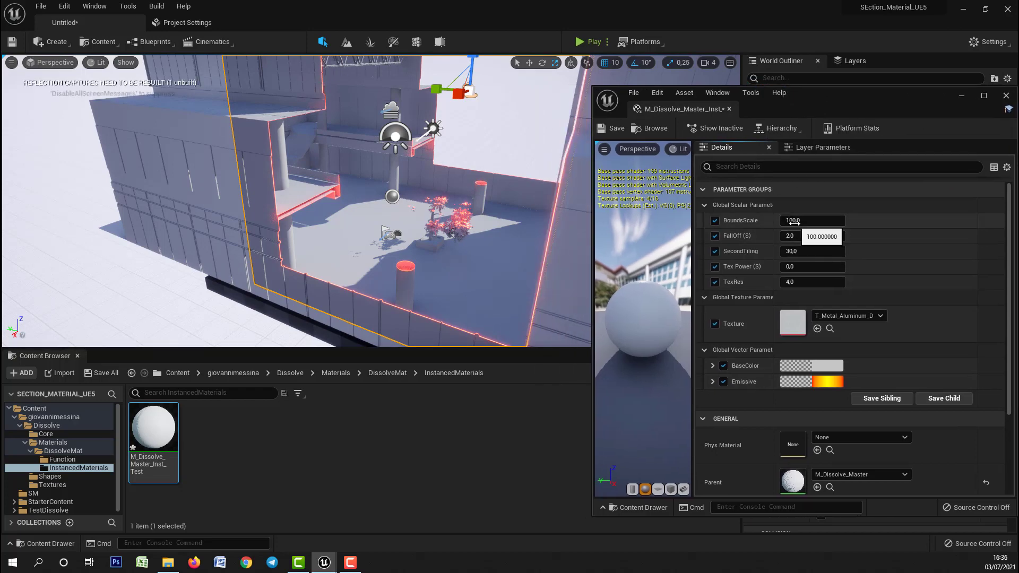
mouse_move(794, 222)
left_mouse_down()
mouse_move(776, 222)
mouse_move(798, 222)
left_mouse_up()
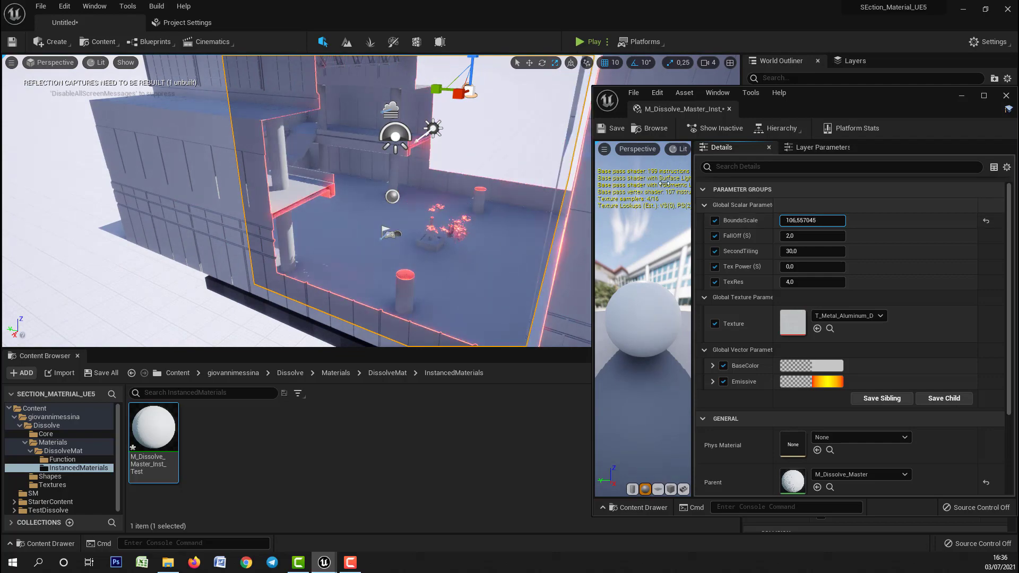
right_click_drag(478, 201, 430, 204)
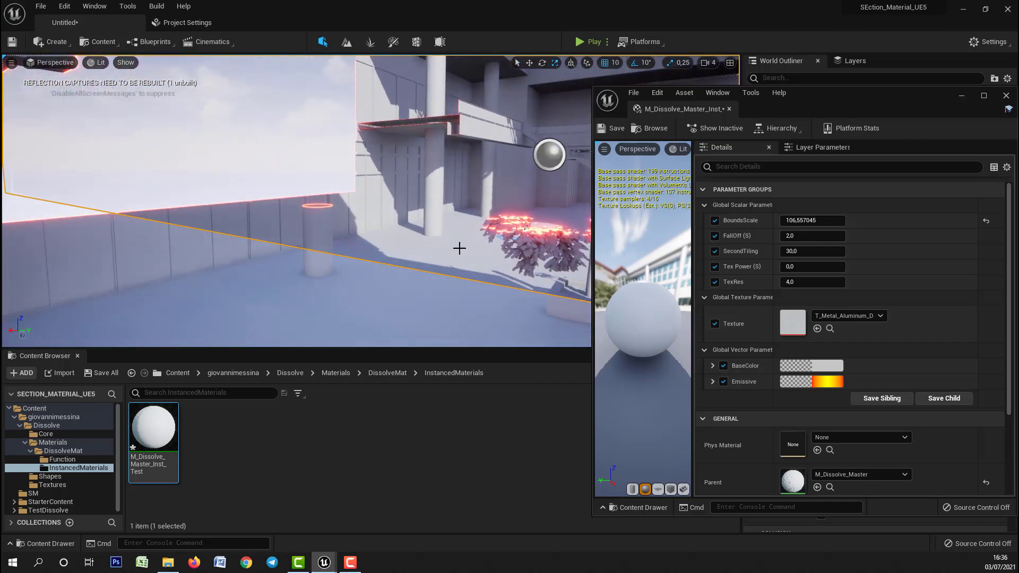
right_click_drag(378, 208, 371, 194)
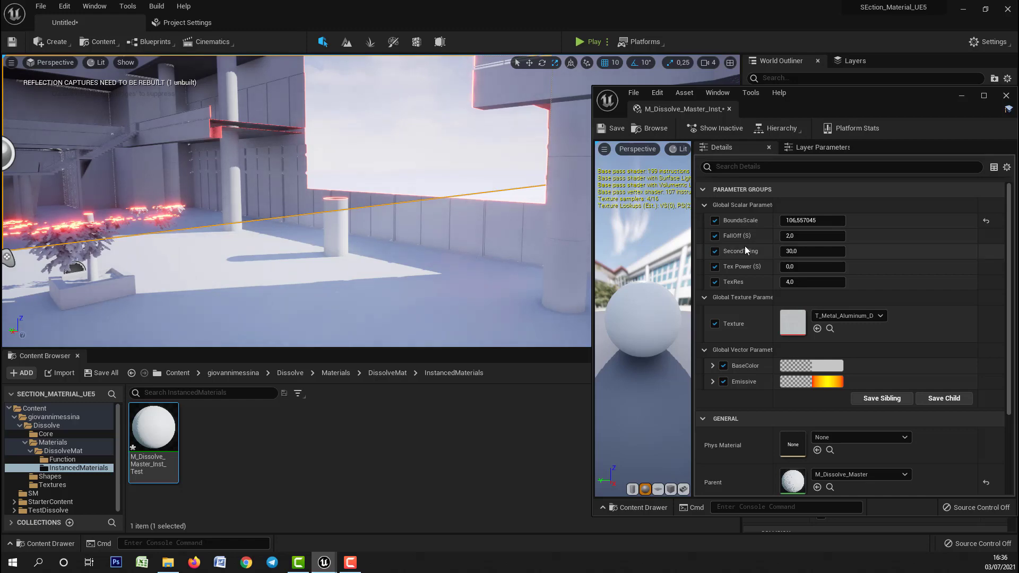
left_click_drag(785, 97, 556, 368)
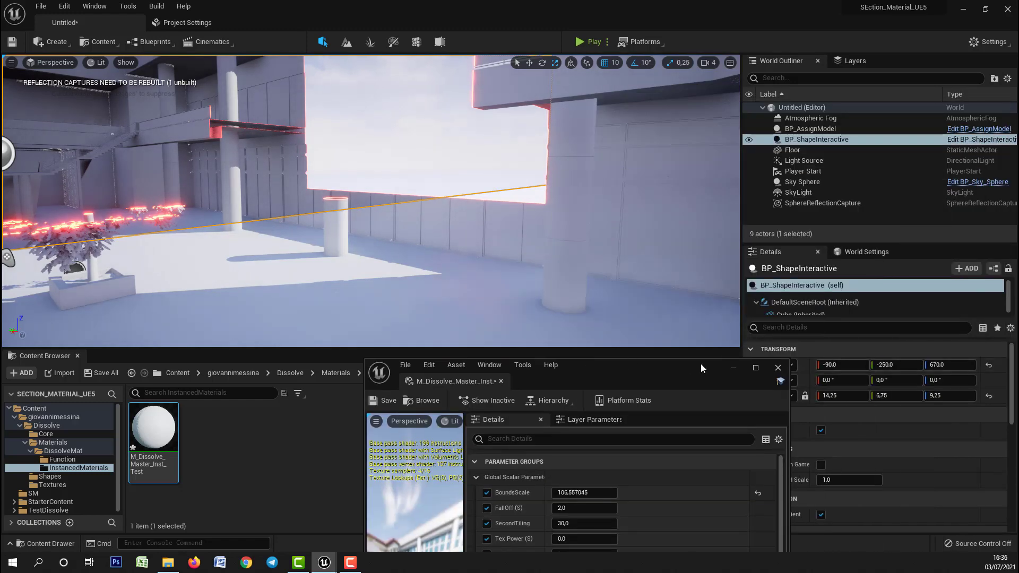
Step: Select BP_AssignModel and toggle 'Vuoi Sezionare?' off and on to compare the cut building
left_click_drag(700, 364, 663, 380)
right_click_drag(502, 182, 432, 256)
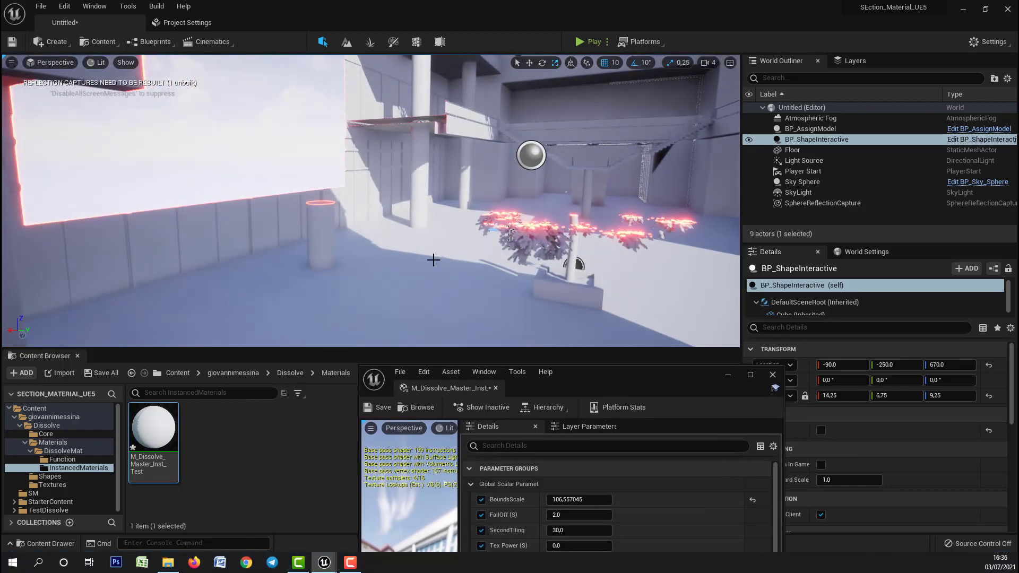
left_click(445, 252)
left_click_drag(689, 386, 535, 416)
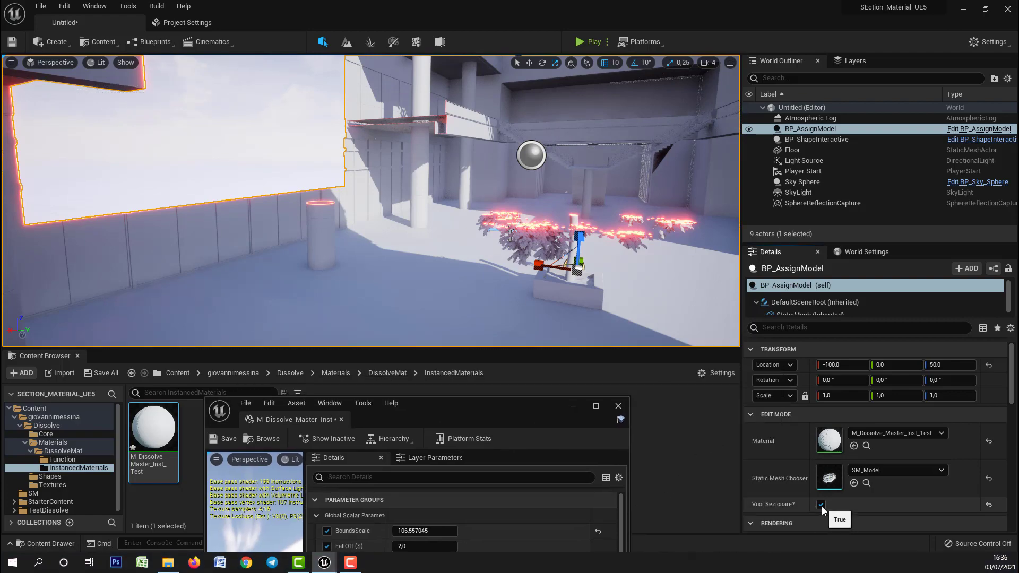
left_click(821, 505)
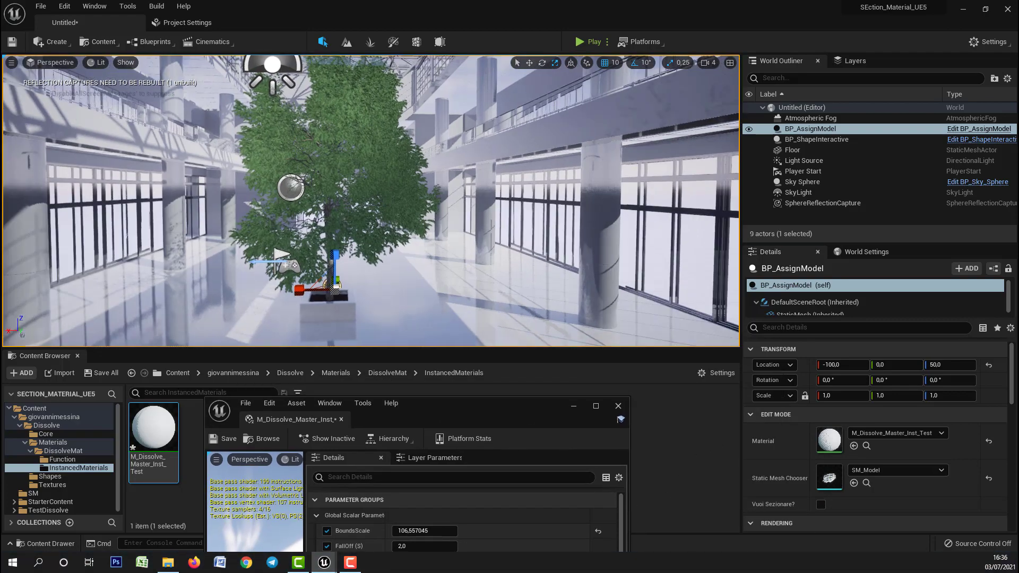
right_click_drag(372, 201, 337, 196)
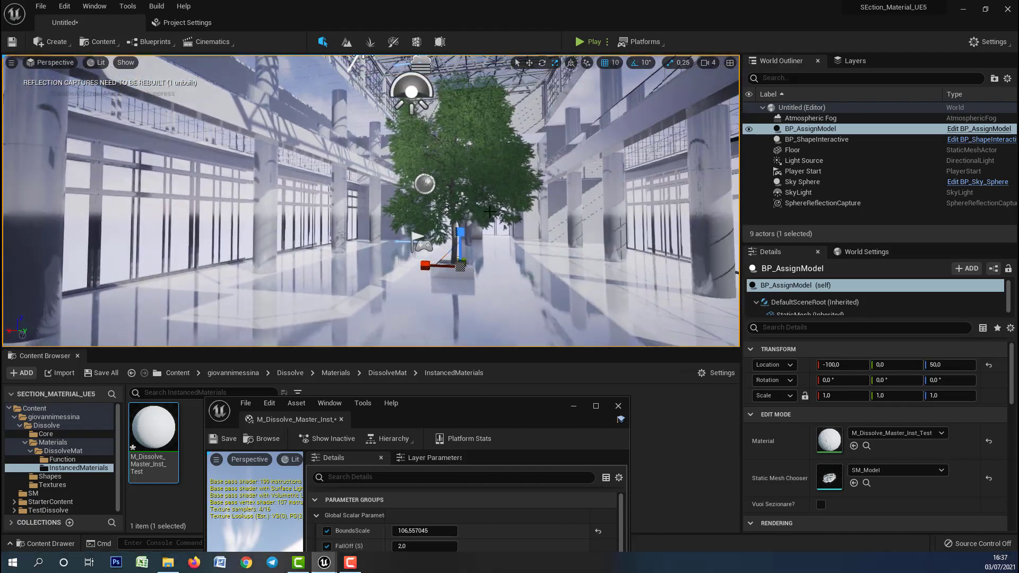
left_click(821, 504)
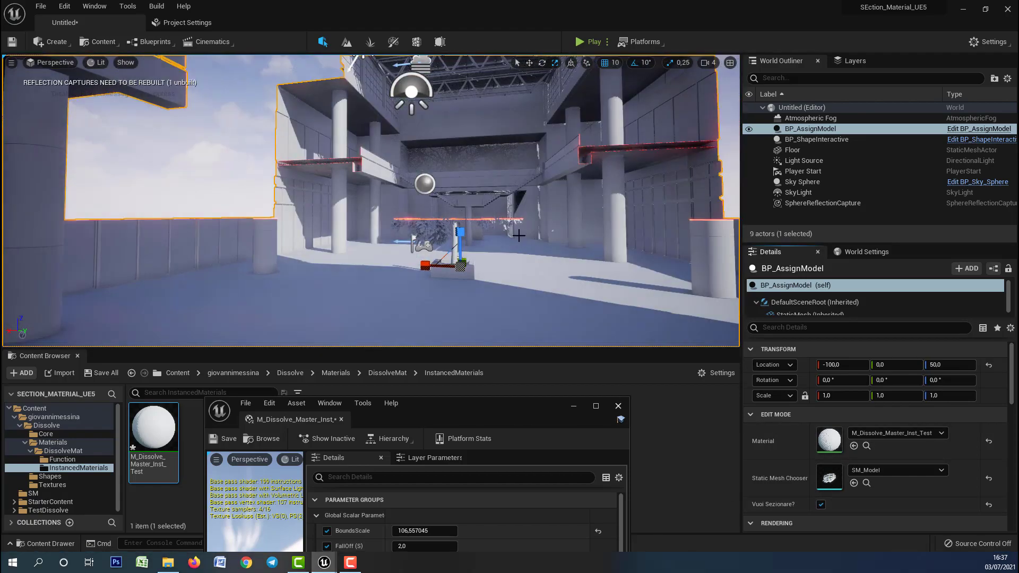
right_click_drag(372, 201, 342, 202)
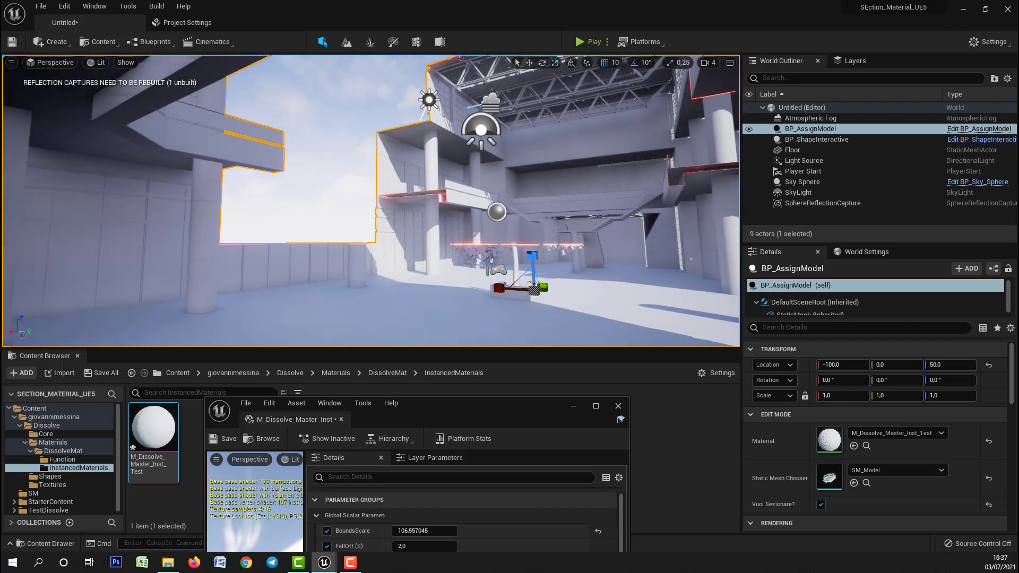
left_click(820, 505)
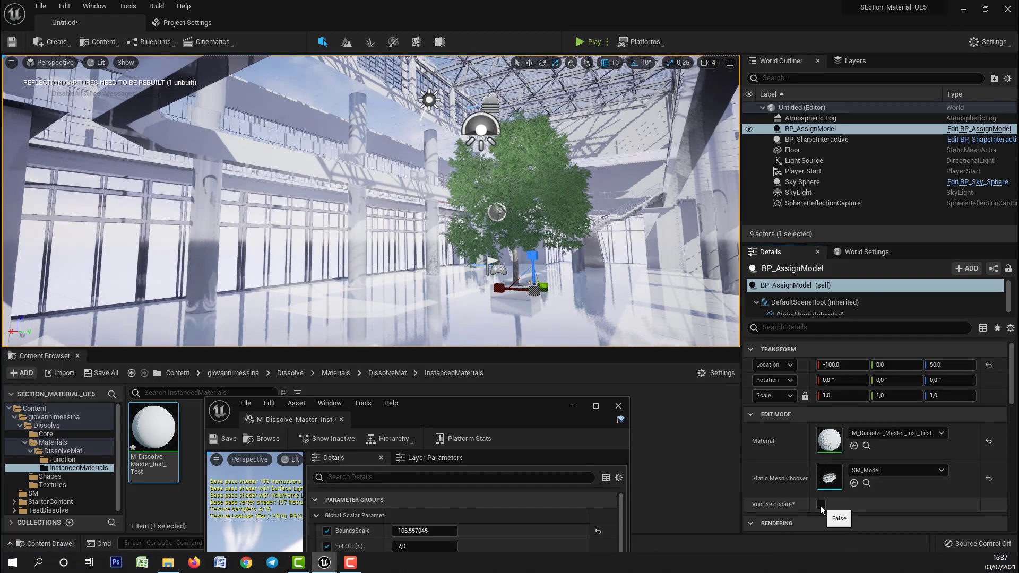
left_click(820, 505)
Step: Compare sectioned and full views from outside the building, finishing with sectioning on
right_click_drag(499, 287, 533, 371)
right_click_drag(347, 234, 546, 238)
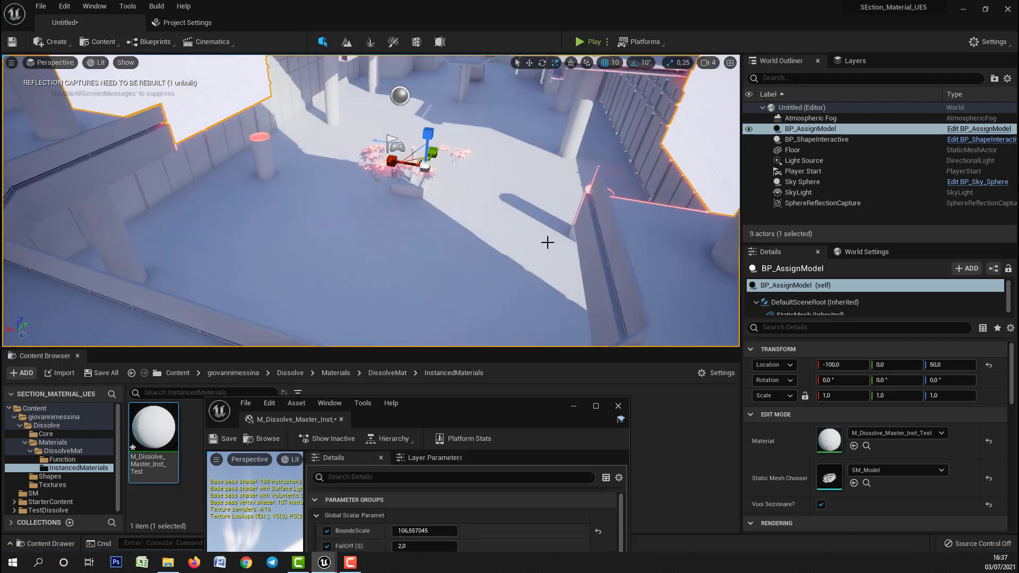
left_click(820, 506)
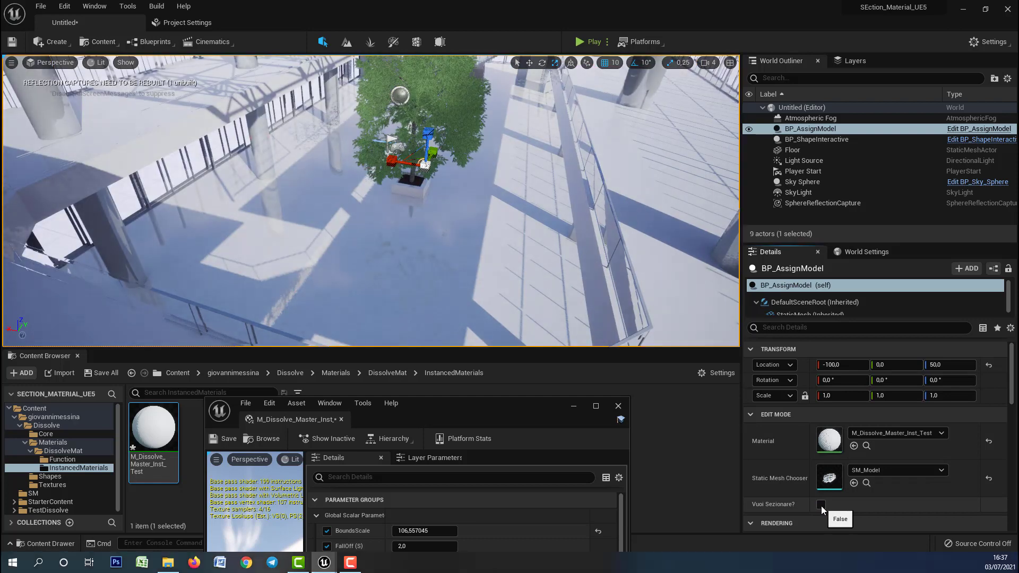
left_click(821, 506)
left_click(821, 505)
left_click(821, 505)
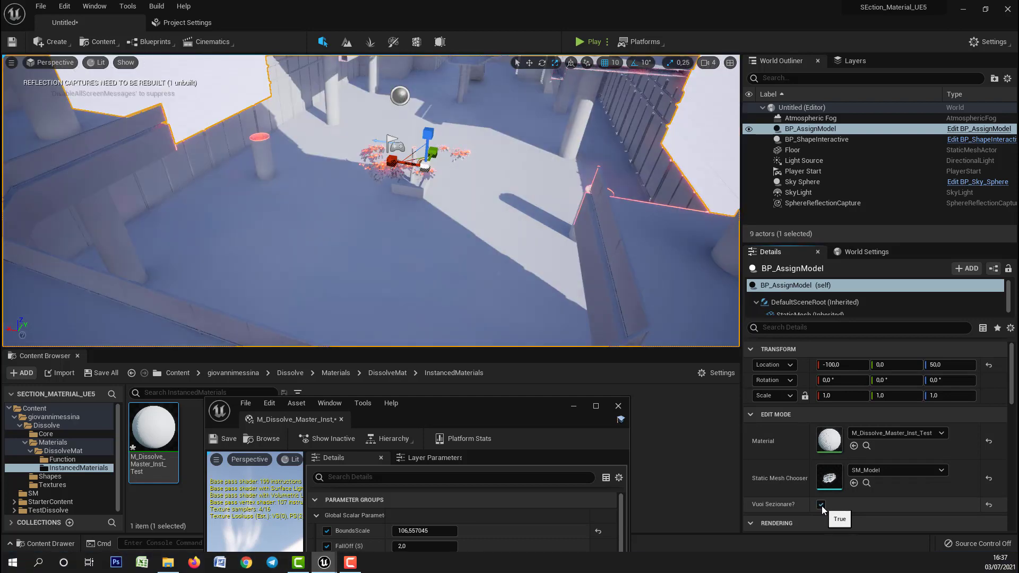
key("s")
right_click_drag(445, 211, 372, 233)
right_click_drag(477, 239, 480, 241)
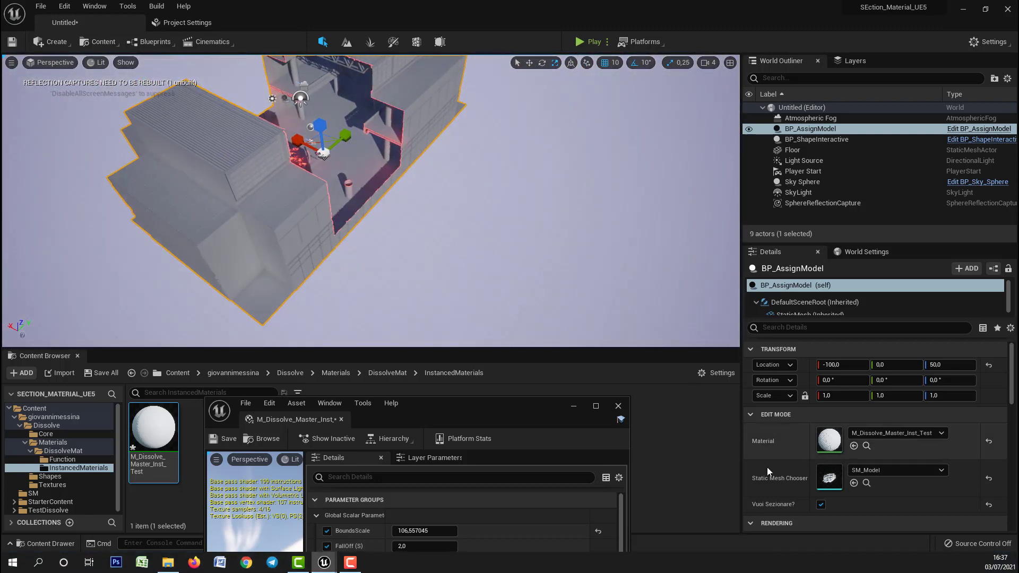
left_click(820, 505)
right_click_drag(610, 265, 592, 247)
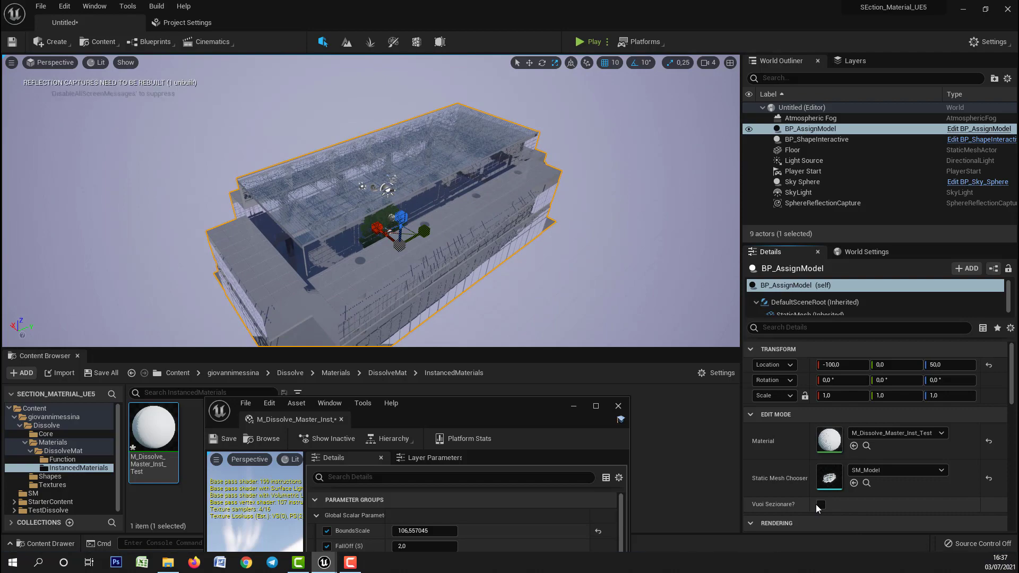
left_click(820, 504)
right_click_drag(546, 241, 440, 376)
left_click_drag(433, 404, 847, 31)
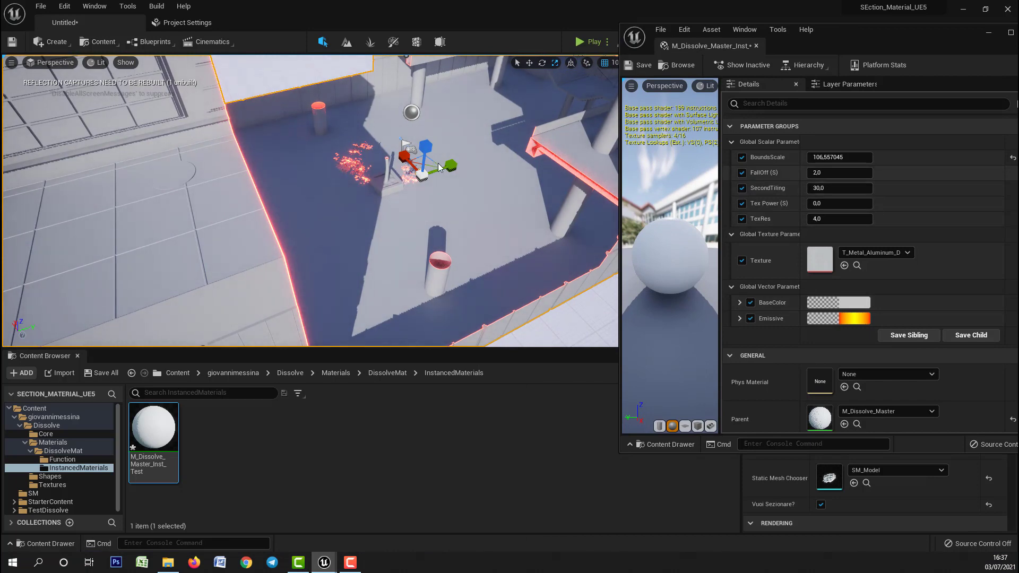
Step: Raise FallOff (S) from 2,0 to about 30,07 to thicken the glowing edges
right_click_drag(438, 167, 477, 169)
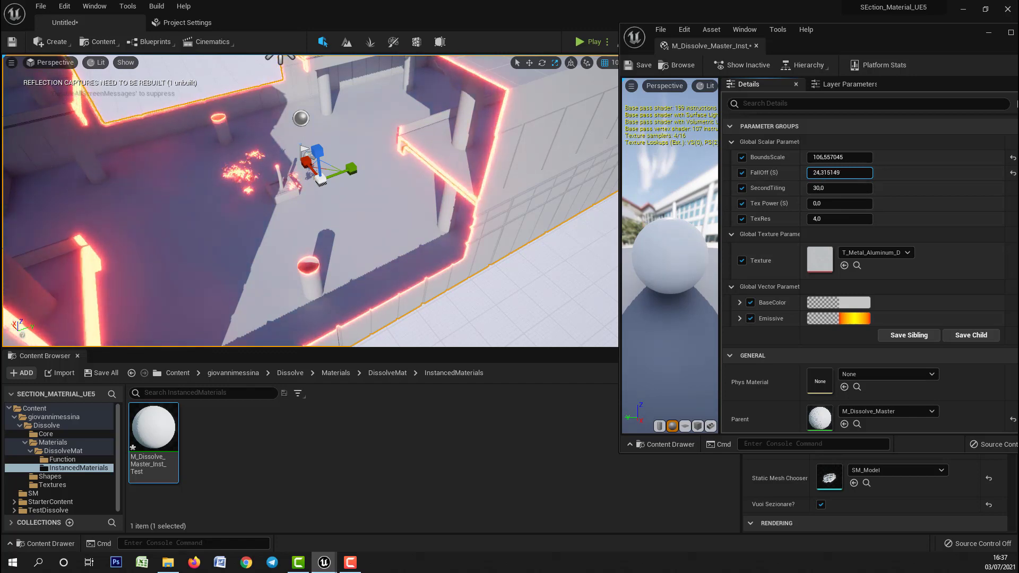
left_click_drag(839, 172, 855, 172)
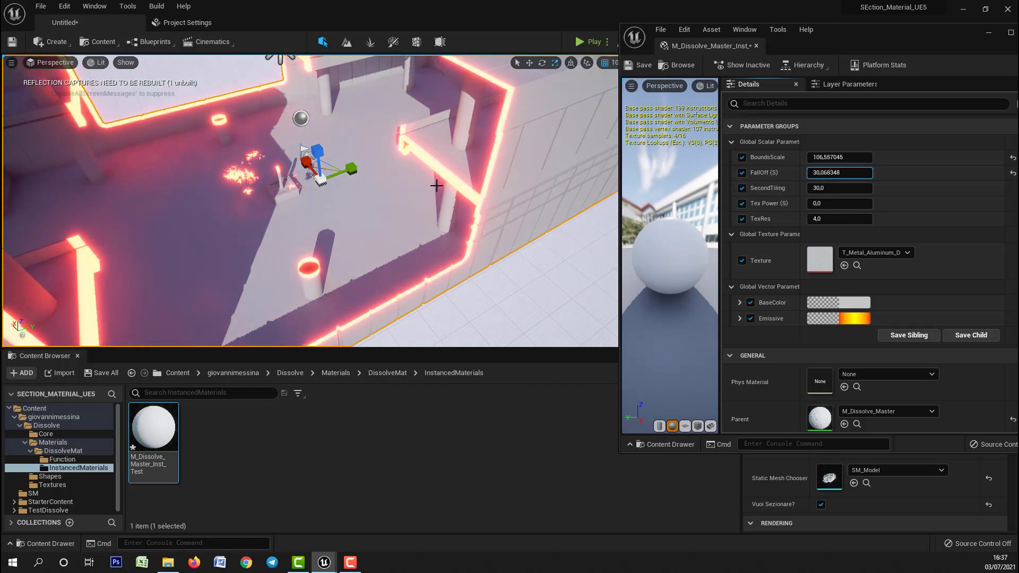
key("w")
right_click_drag(436, 186, 431, 185)
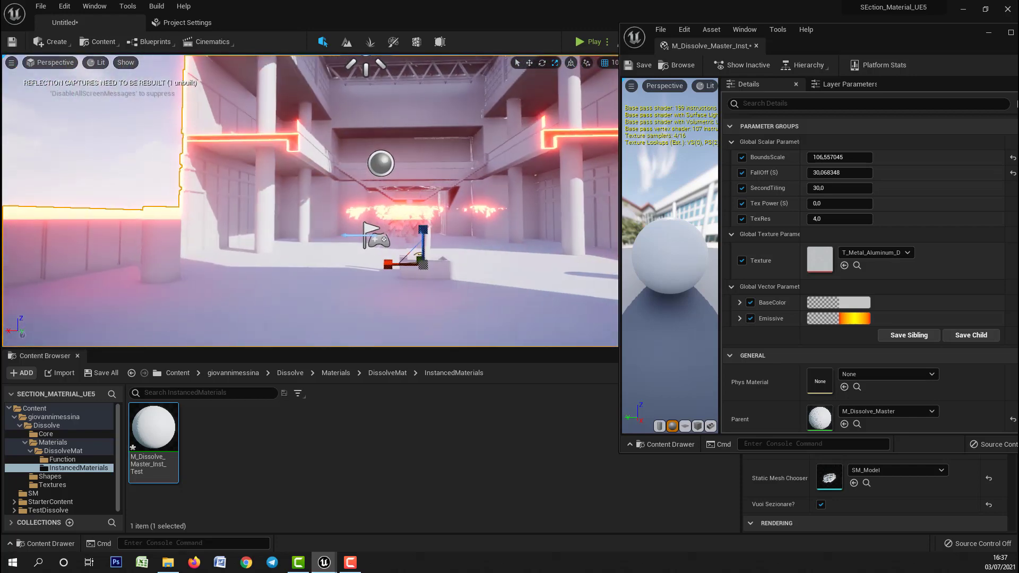
scroll(793, 316, "down", 2)
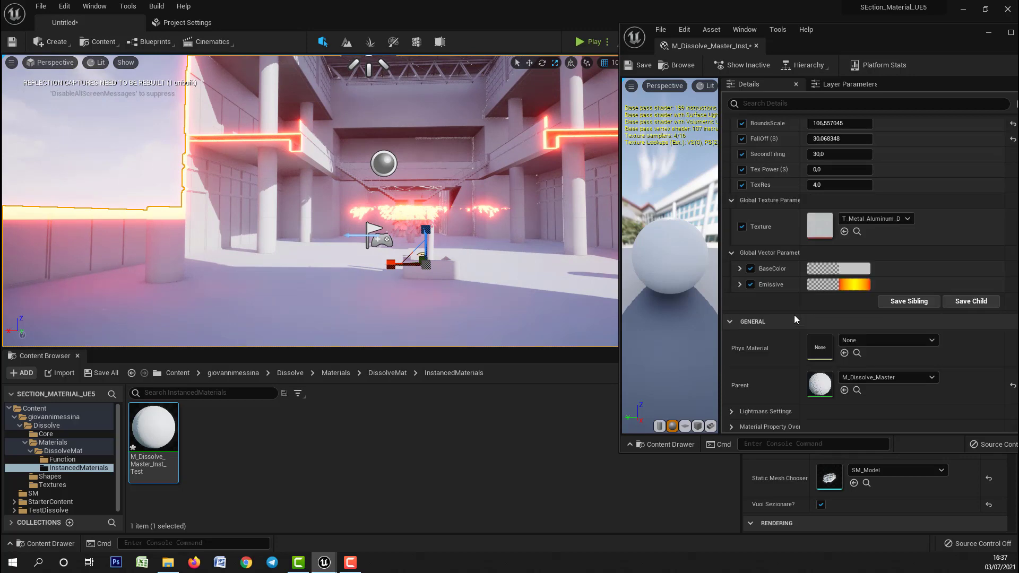
scroll(794, 317, "up", 2)
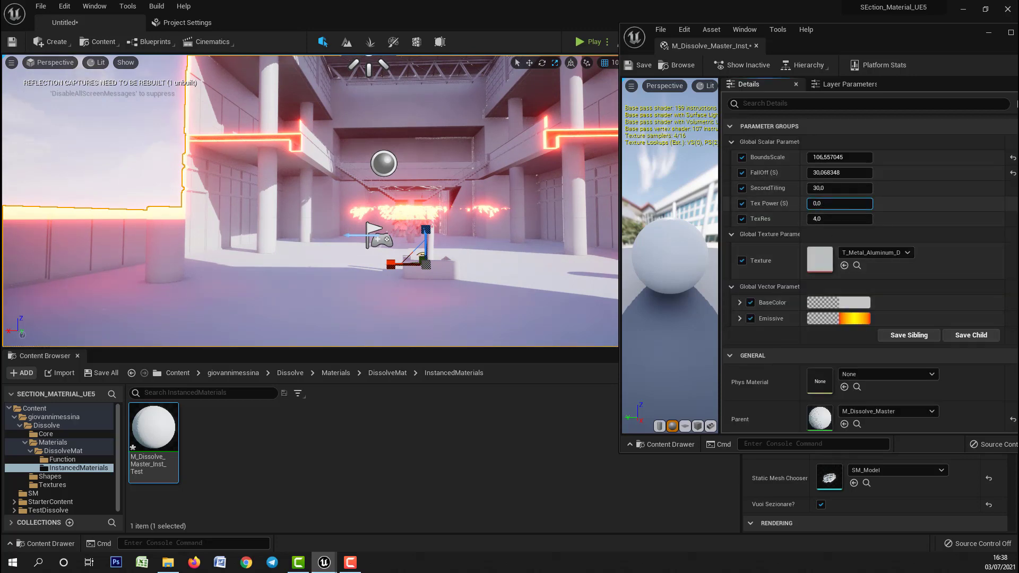
Step: Set Tex Power (S) to -0,25 for a noisier glowing cut edge
left_click_drag(827, 204, 844, 204)
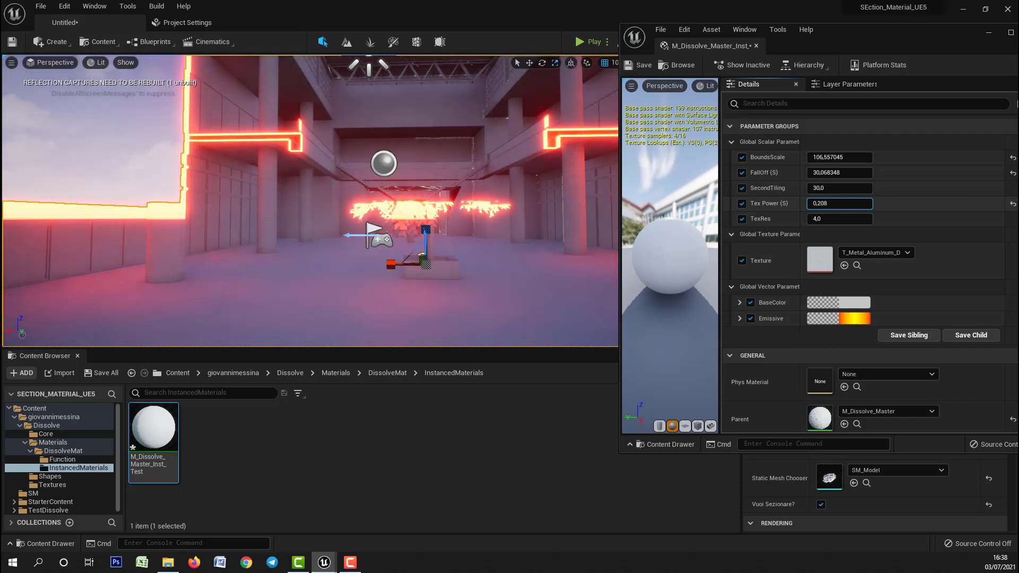
type("0,6")
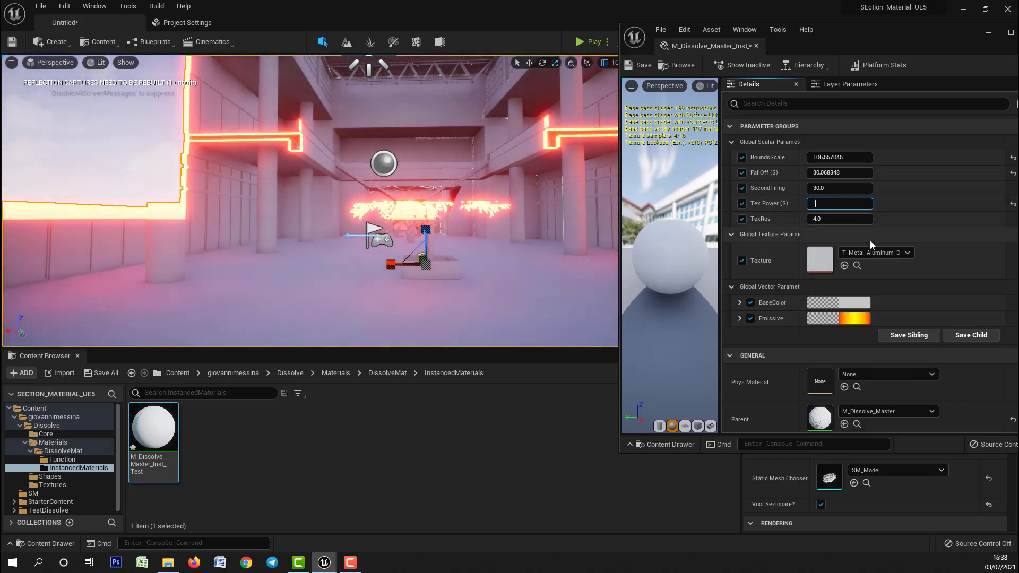
key("Return")
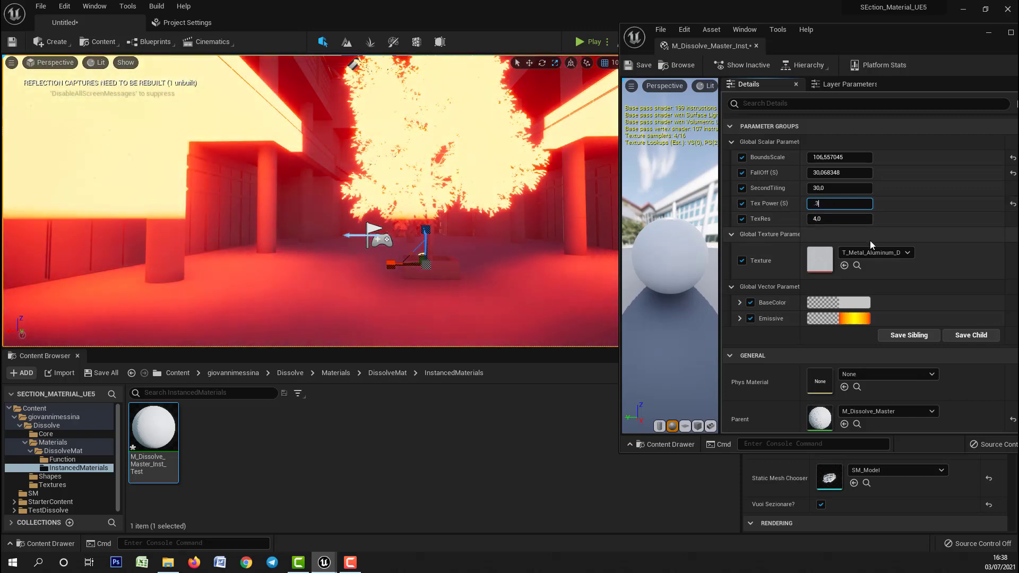
type(".25")
key("Return")
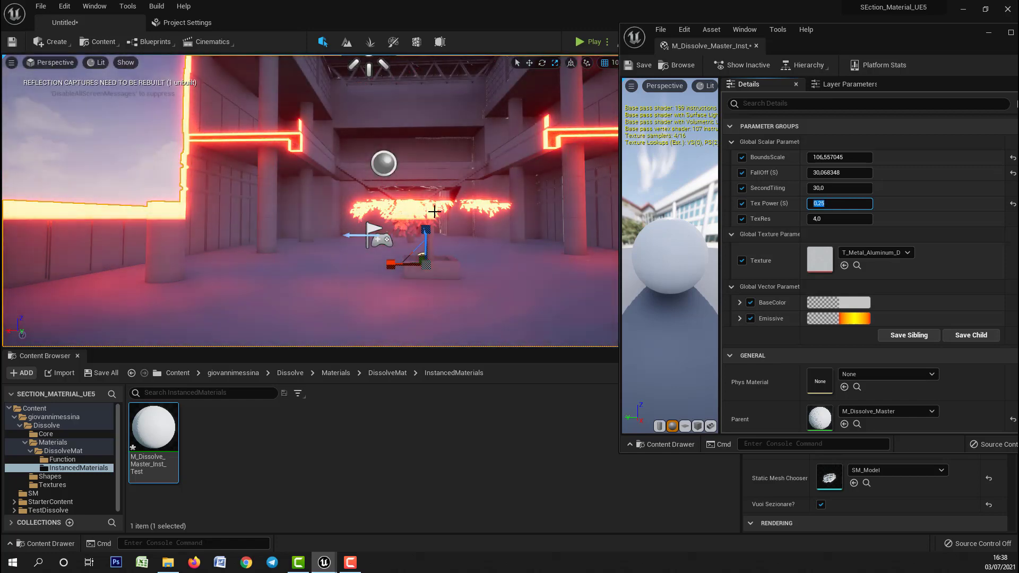
right_click_drag(434, 212, 404, 201)
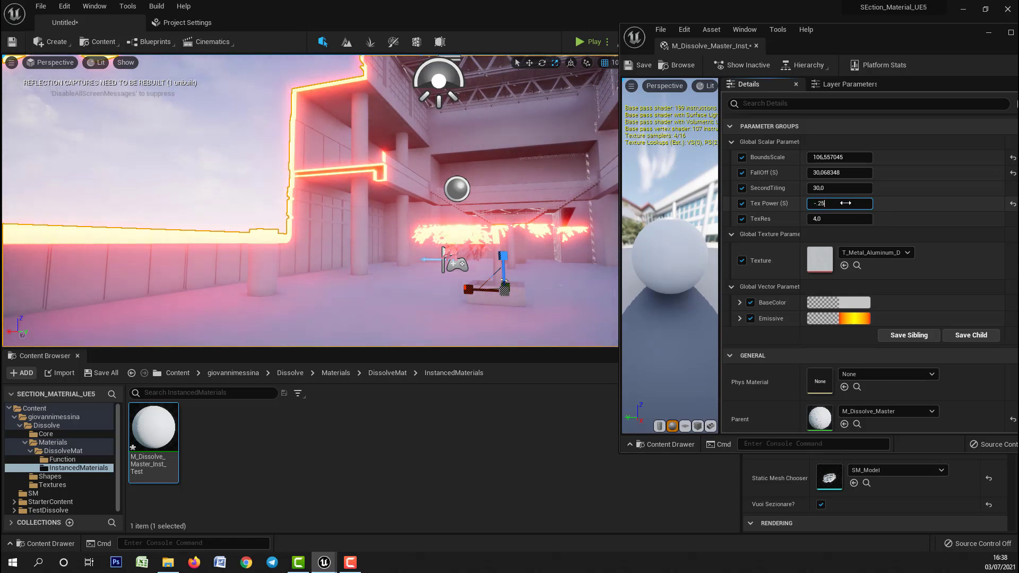
key("Return")
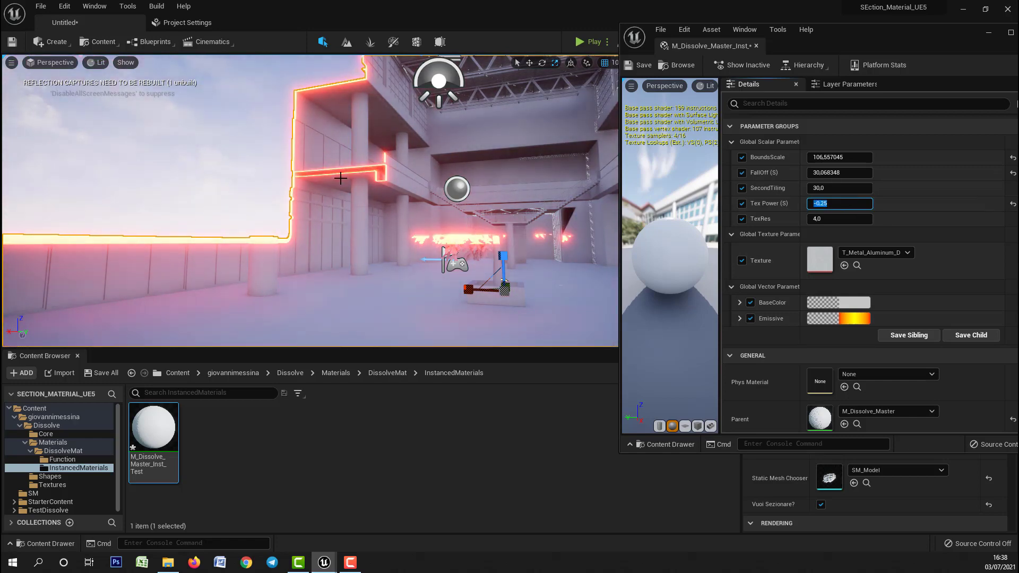
Step: Set TexRes to 2000 and view the glowing cut edge up close
key("w")
right_click_drag(340, 178, 295, 182)
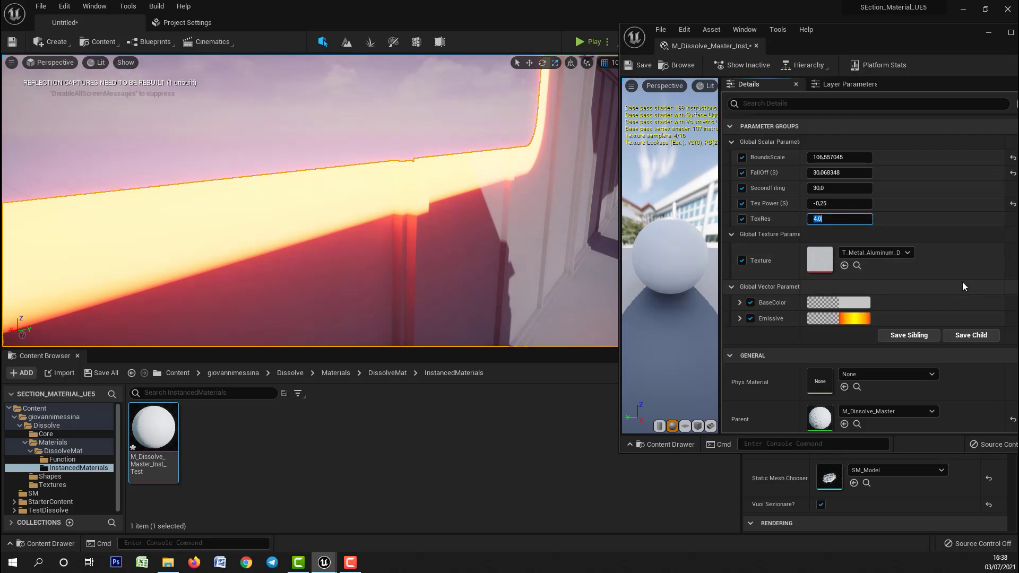
type("2000")
key("Return")
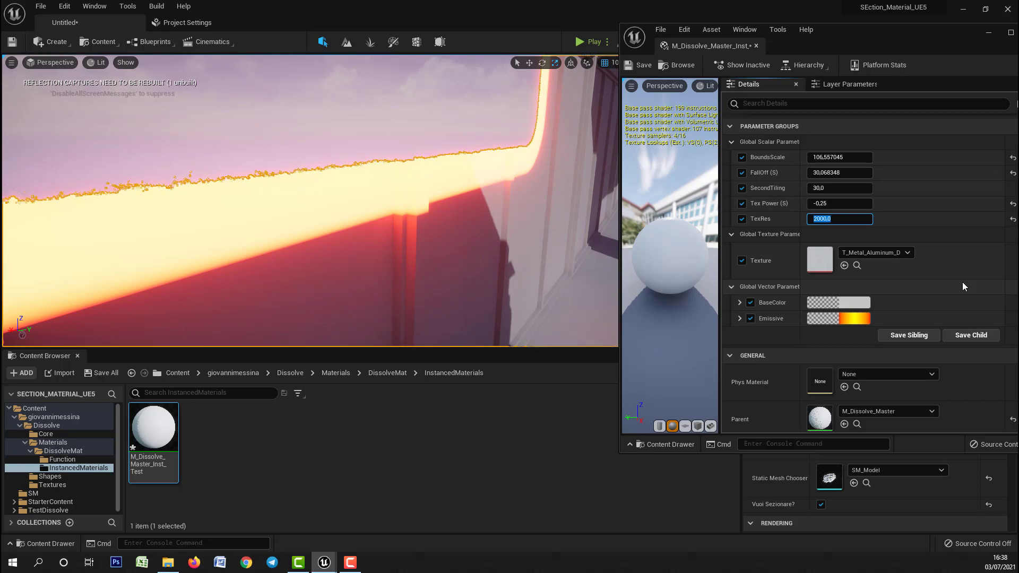
mouse_move(314, 226)
right_mouse_down()
mouse_move(329, 234)
mouse_move(318, 241)
mouse_move(340, 213)
mouse_move(360, 217)
mouse_move(334, 212)
mouse_move(392, 225)
mouse_move(345, 230)
mouse_move(318, 211)
right_mouse_up()
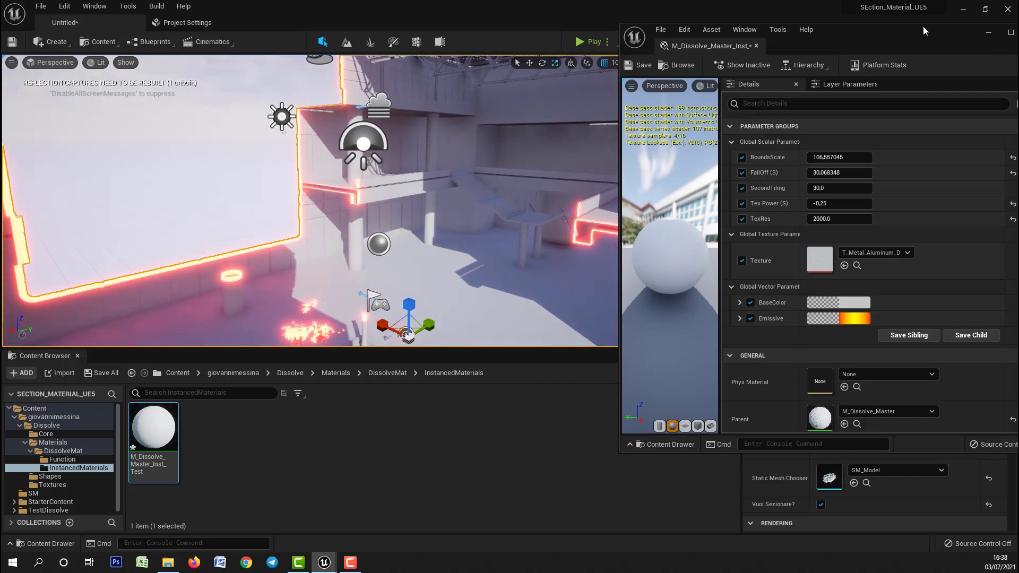
Step: Select BP_ShapeInteractive and move the section box sideways through the building
left_click_drag(923, 31, 852, 338)
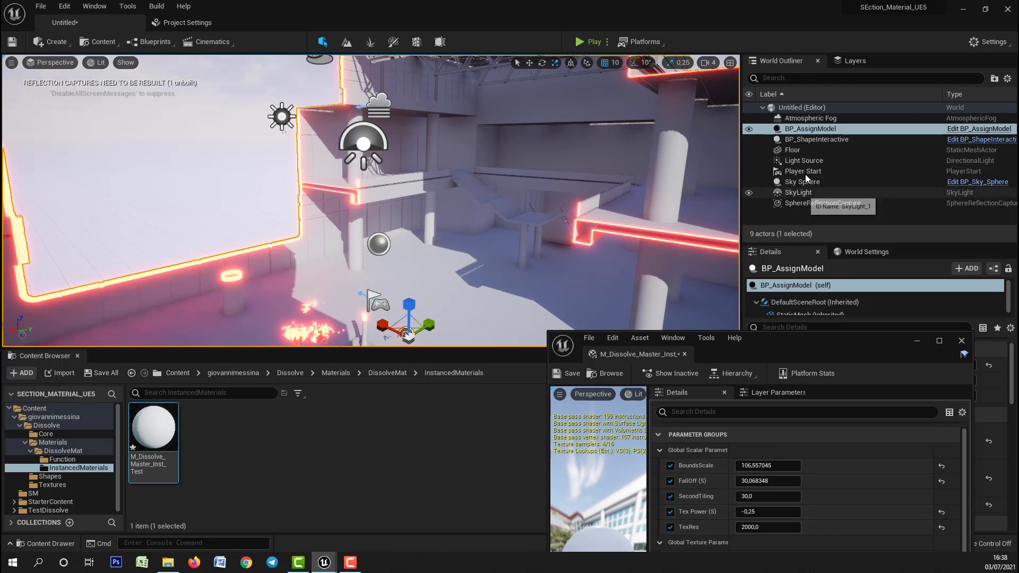
left_click(807, 139)
mouse_move(494, 218)
right_mouse_down()
mouse_move(499, 173)
mouse_move(489, 203)
right_mouse_up()
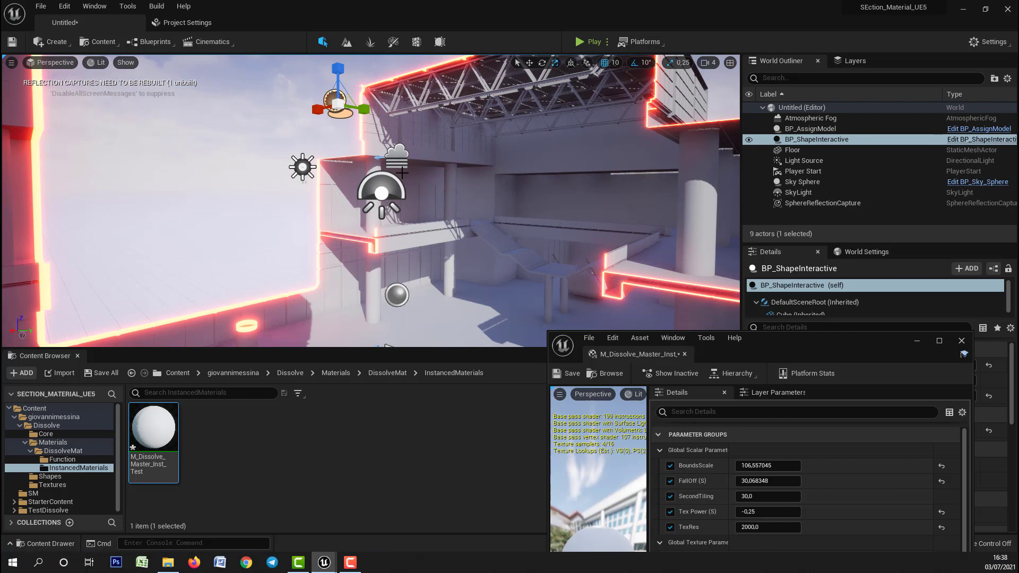
key("w")
left_click_drag(358, 107, 521, 129)
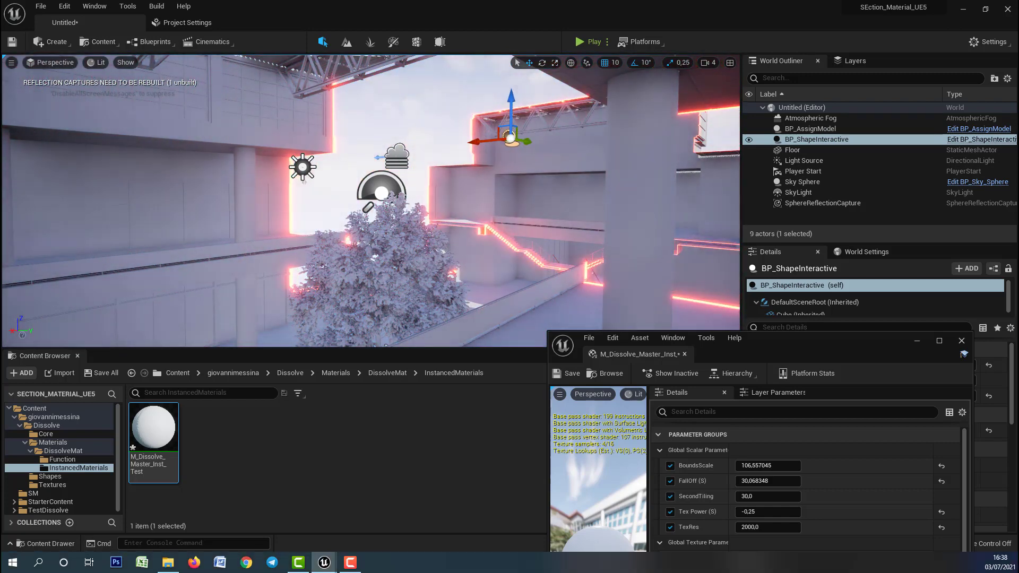
key("w")
right_click_drag(517, 130, 501, 193)
key("w")
key("s")
key("s")
right_click_drag(433, 201, 435, 173)
key("s")
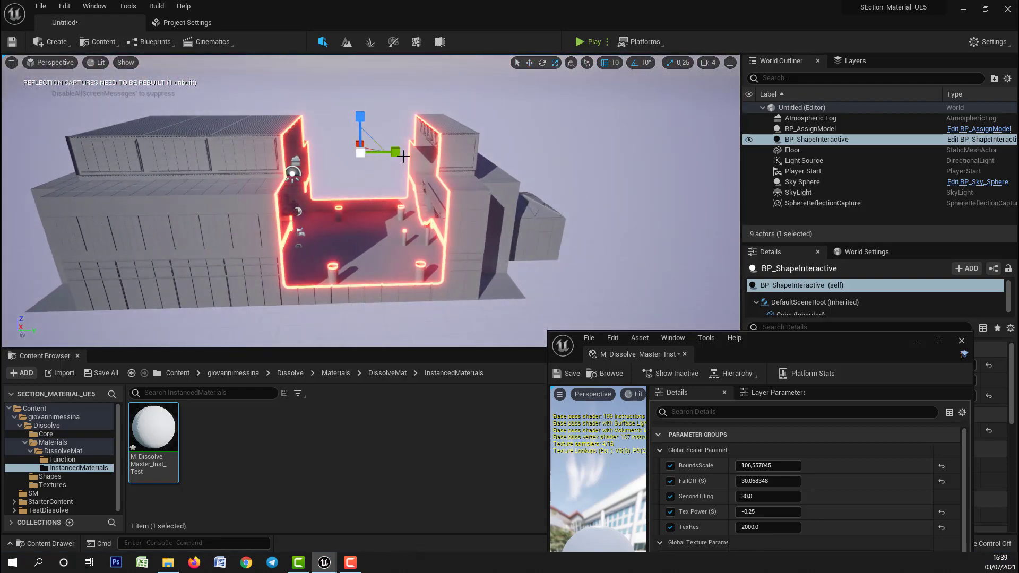
Step: Widen and shift the section box along Y, raise it, and set BoundsScale to about 92,36
left_click_drag(396, 153, 475, 154)
key("w")
left_click_drag(389, 152, 327, 153)
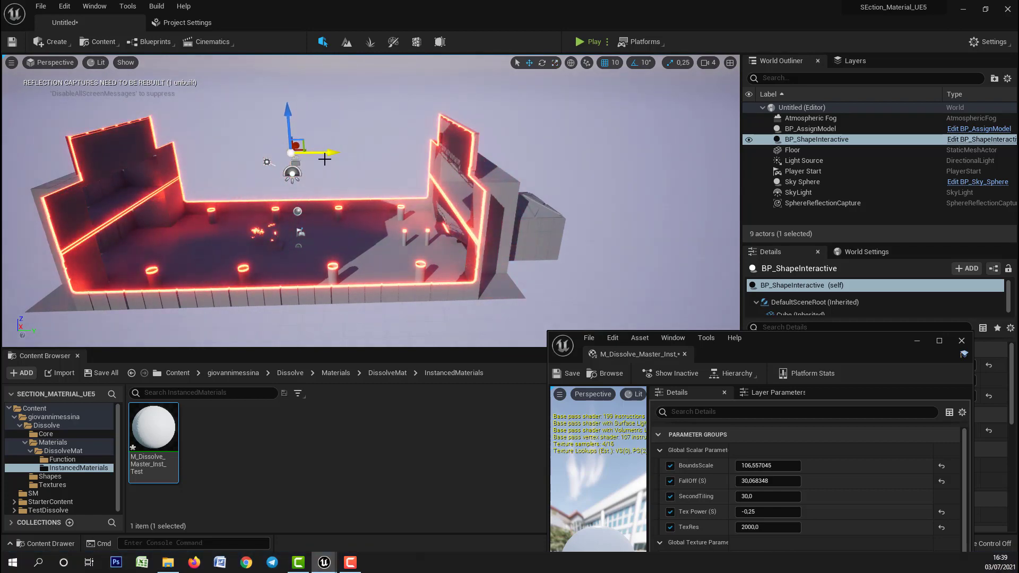
key("r")
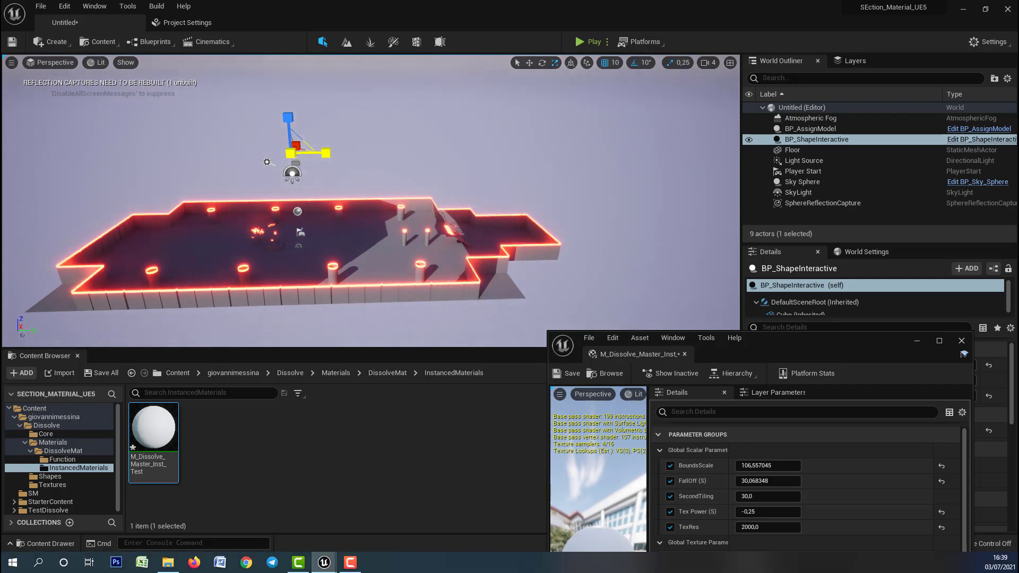
right_click_drag(107, 168, 233, 191)
mouse_move(334, 223)
right_mouse_down()
mouse_move(297, 220)
mouse_move(294, 209)
mouse_move(334, 223)
right_mouse_up()
key("w")
left_click_drag(355, 135, 360, 64)
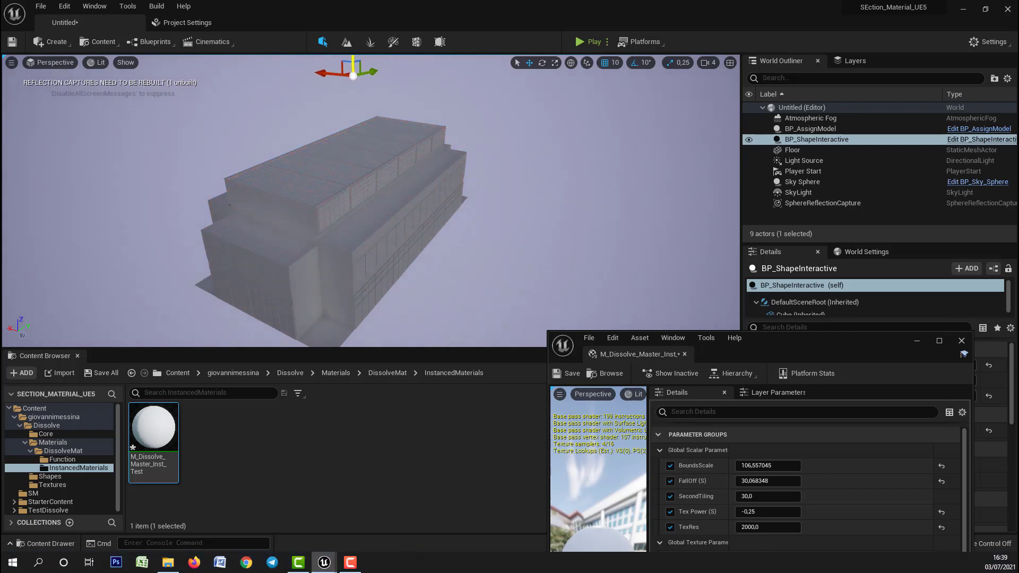
left_click_drag(769, 353, 752, 211)
left_click_drag(750, 323, 772, 323)
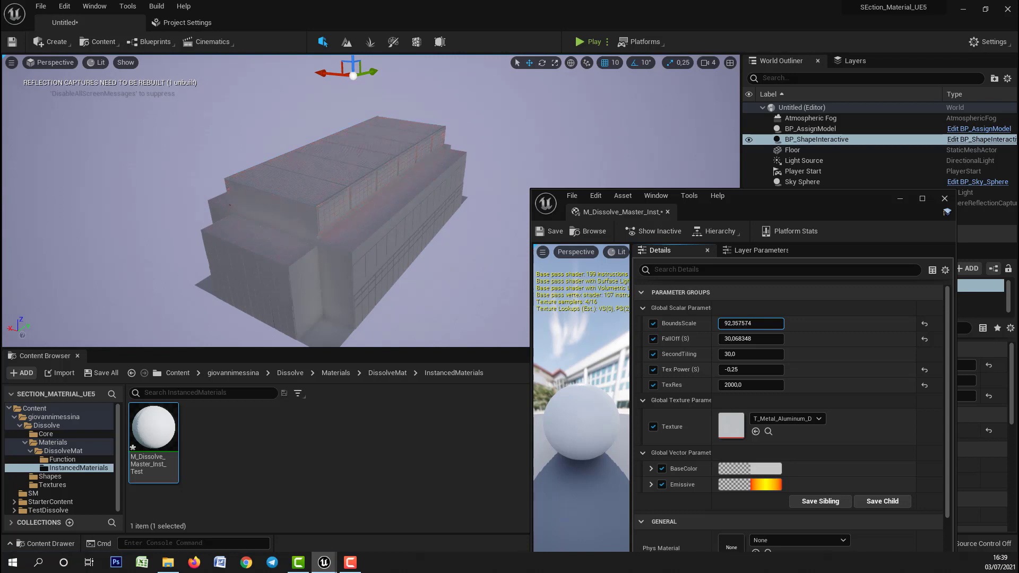
Step: Set BoundsScale to 261,56, then slide the section box left and right along X
left_click_drag(751, 324, 764, 323)
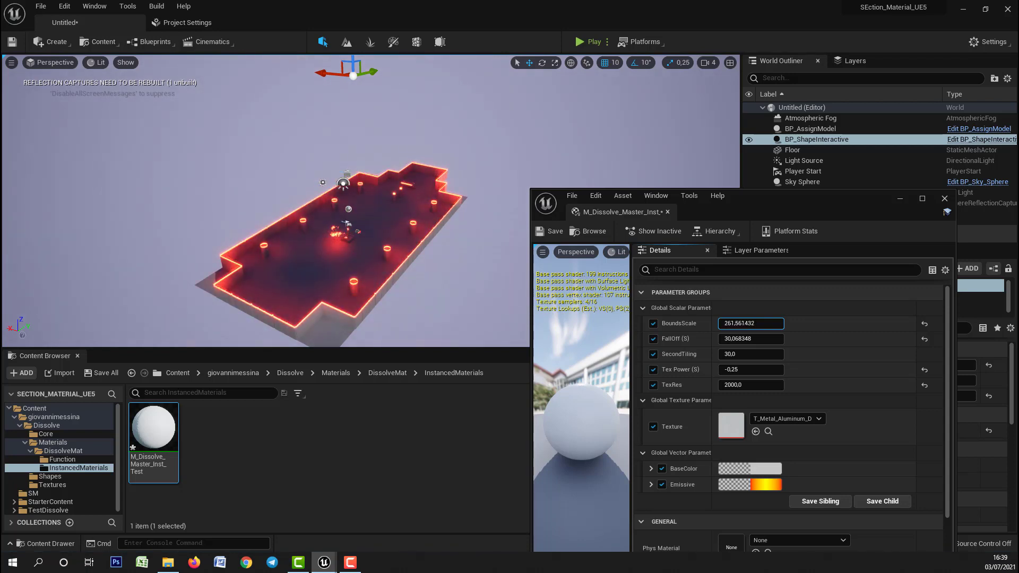
key("w")
mouse_move(357, 241)
right_mouse_down()
mouse_move(371, 265)
mouse_move(403, 223)
mouse_move(357, 240)
right_mouse_up()
left_click_drag(309, 78, 143, 63)
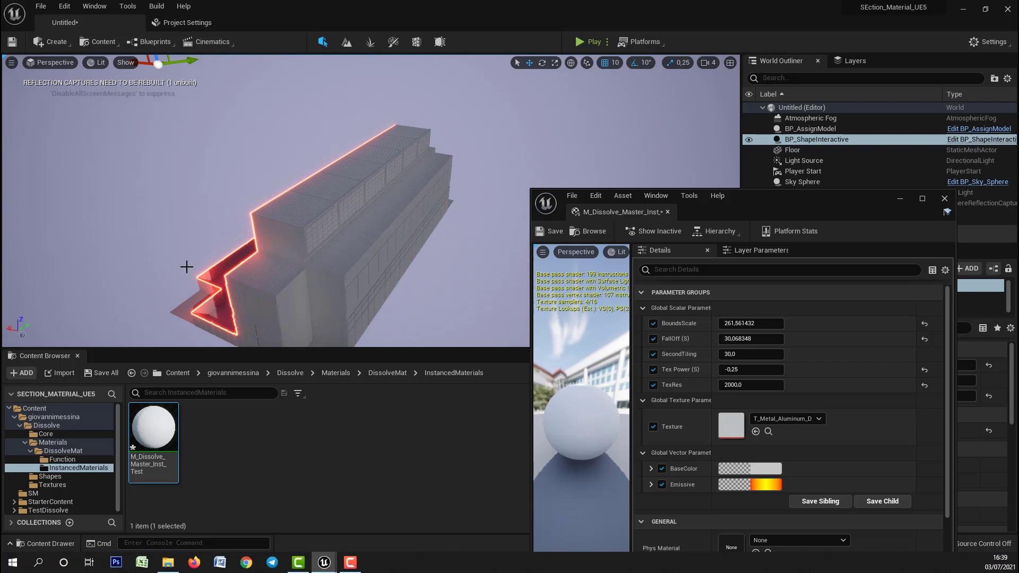
right_click_drag(186, 266, 186, 266)
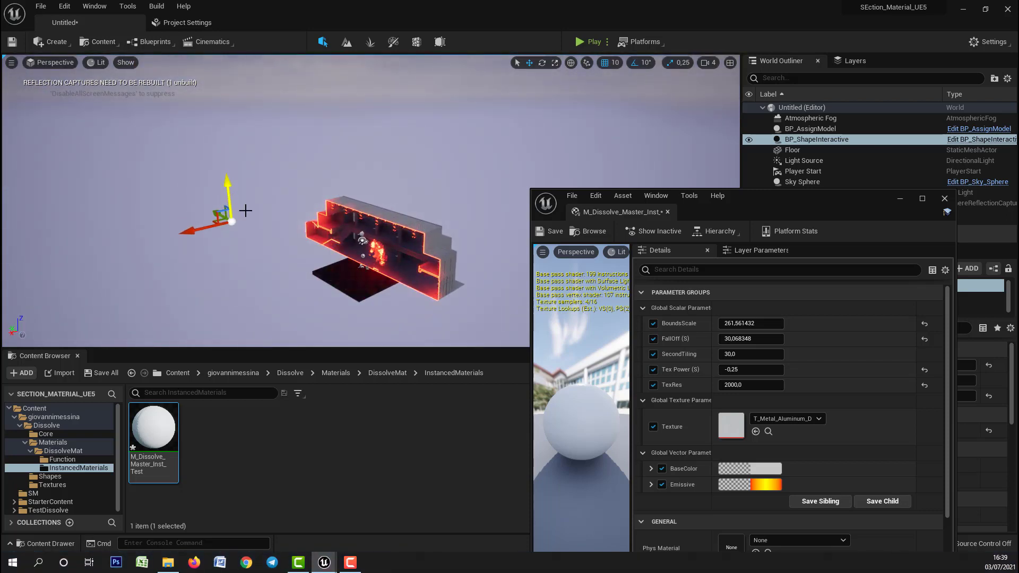
right_click_drag(245, 210, 245, 210)
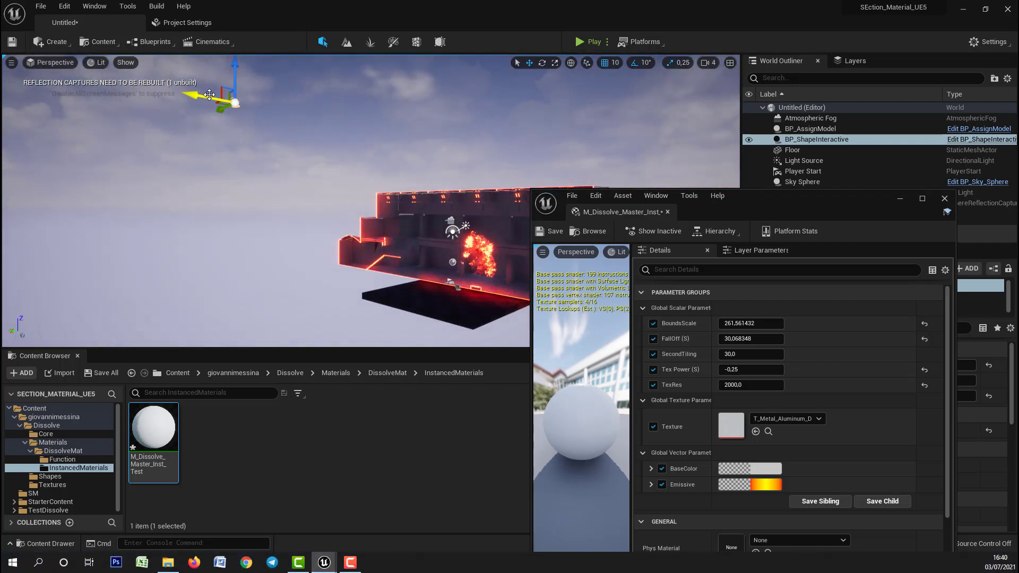
left_click_drag(206, 98, 288, 106)
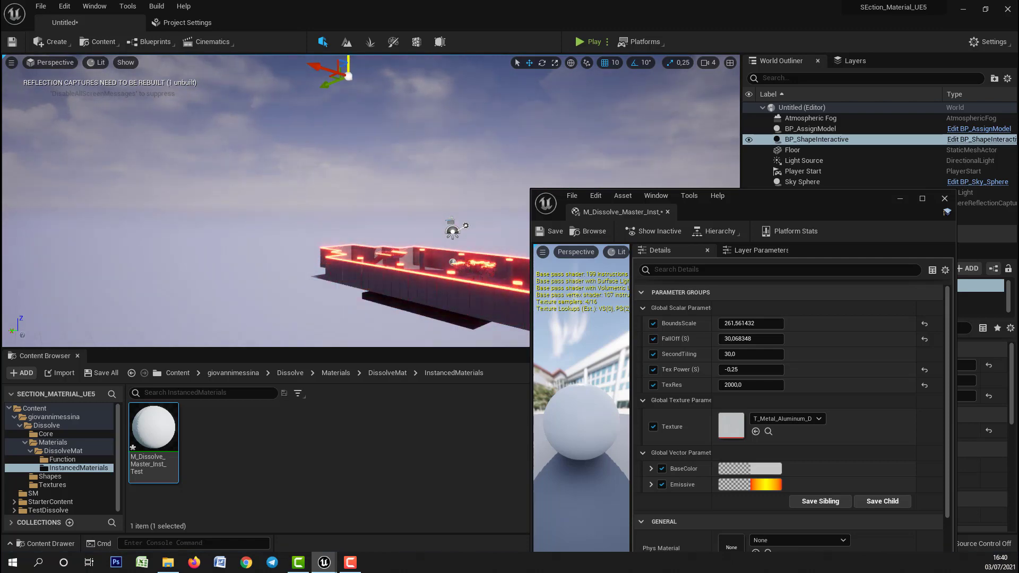
Step: Replace the Texture parameter's T_Metal_Aluminum_D with T_Metal_Gold_D
right_click_drag(318, 196, 319, 201)
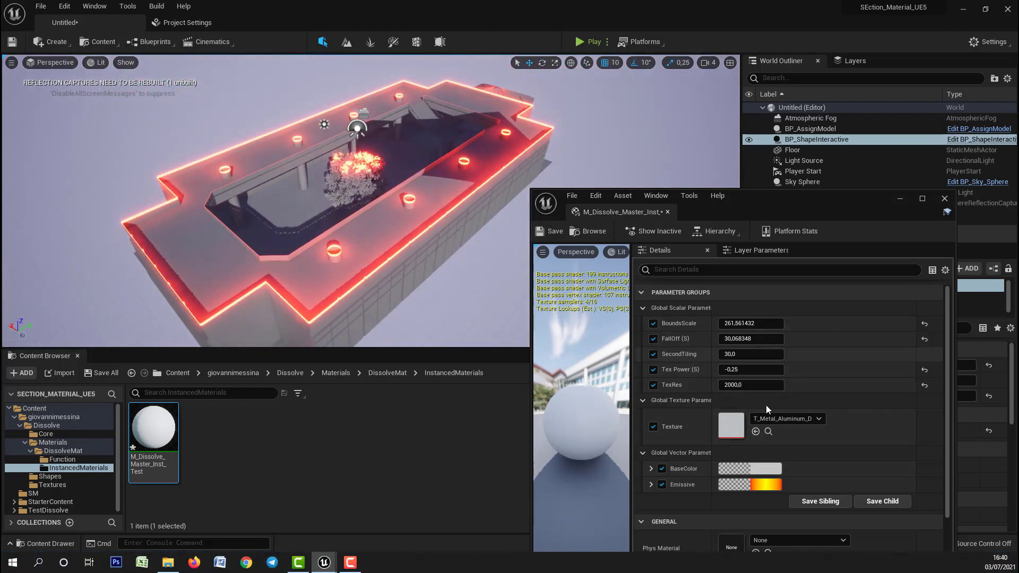
left_click(797, 419)
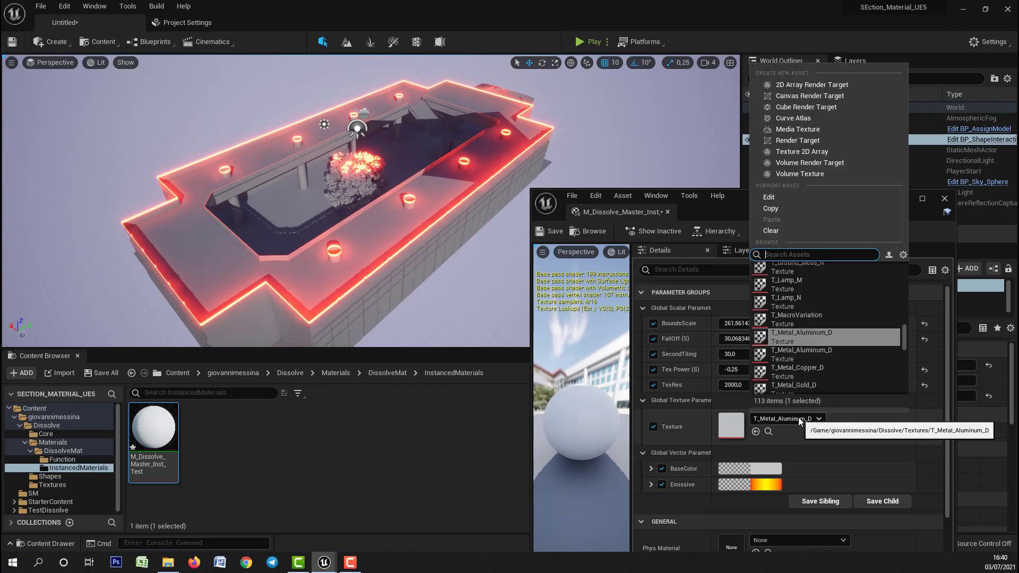
scroll(785, 332, "down", 1)
left_click(788, 338)
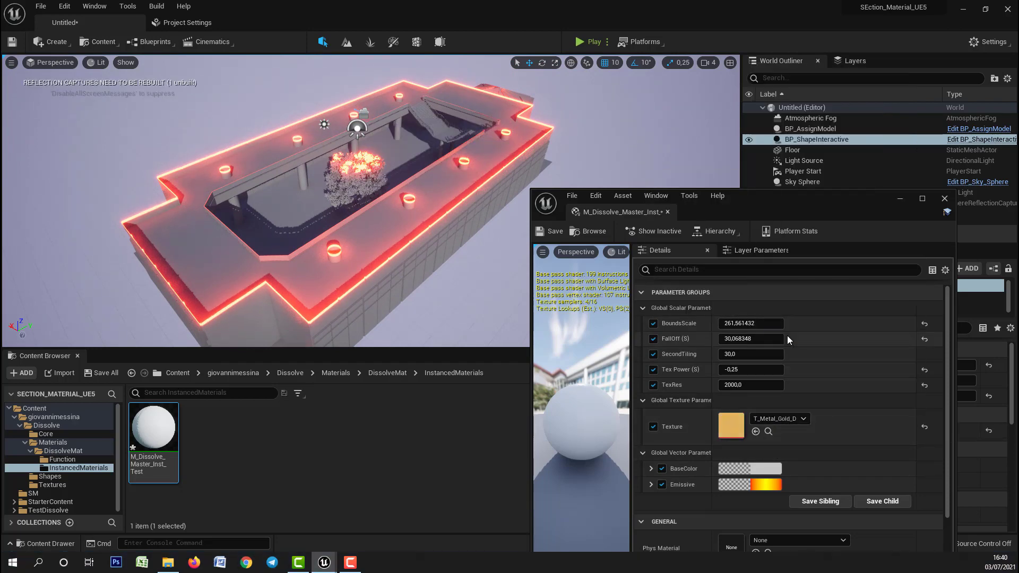
mouse_move(405, 188)
right_mouse_down()
mouse_move(387, 188)
mouse_move(403, 199)
mouse_move(398, 188)
right_mouse_up()
key("w")
key("s")
left_click(802, 418)
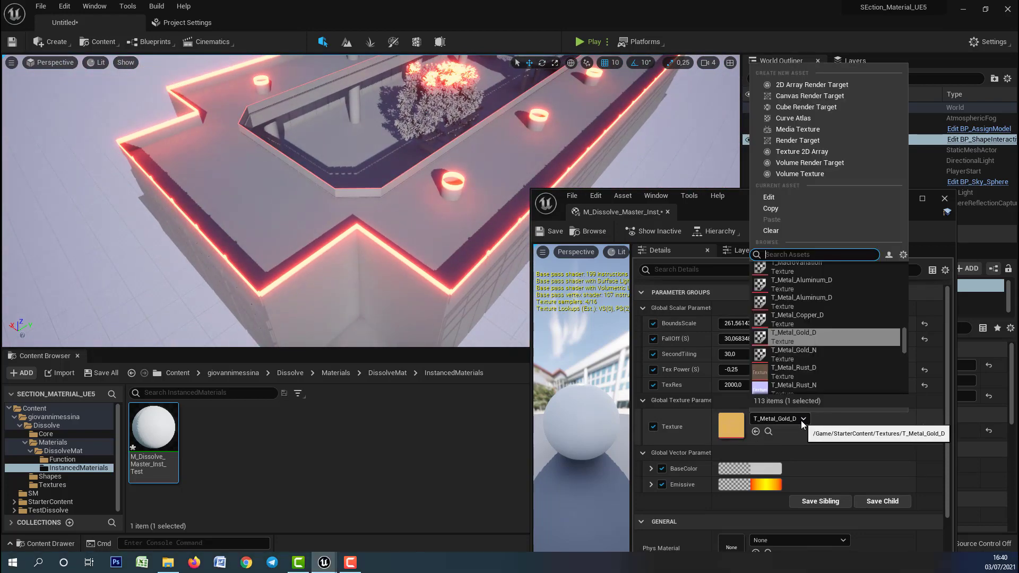
left_click(799, 420)
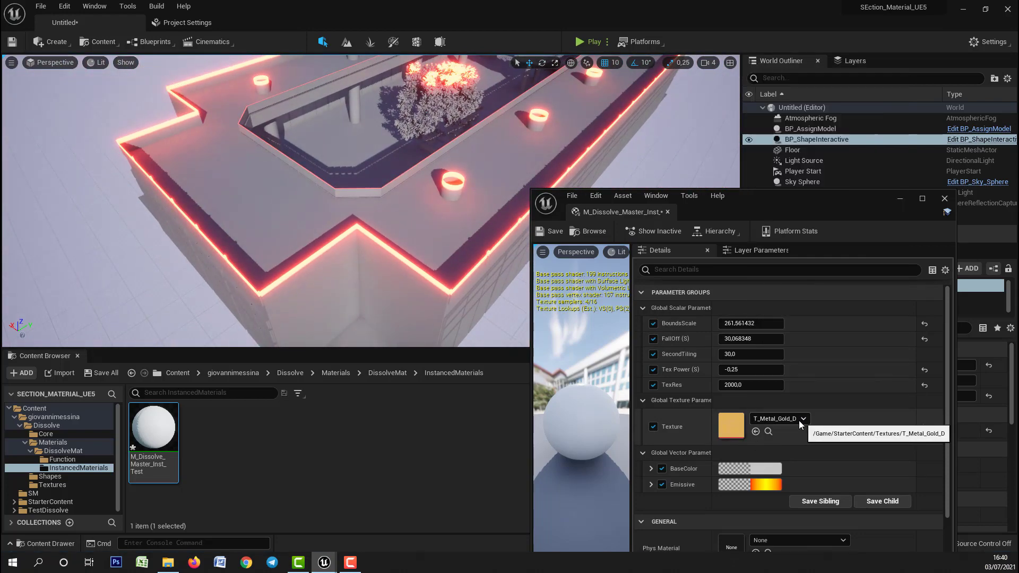
Step: Turn the BaseColor and Emissive glow blue, reaching RGB 71,6 / 84,8 / 330
left_click(663, 469)
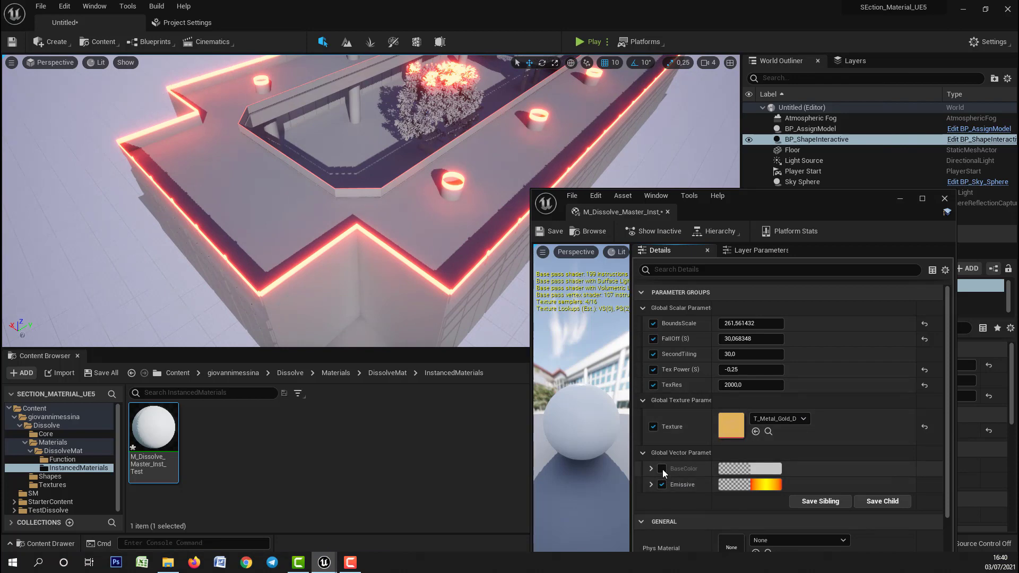
left_click(748, 470)
mouse_move(803, 359)
left_mouse_down()
mouse_move(795, 335)
mouse_move(784, 380)
mouse_move(840, 380)
mouse_move(845, 367)
mouse_move(814, 346)
mouse_move(807, 373)
left_mouse_up()
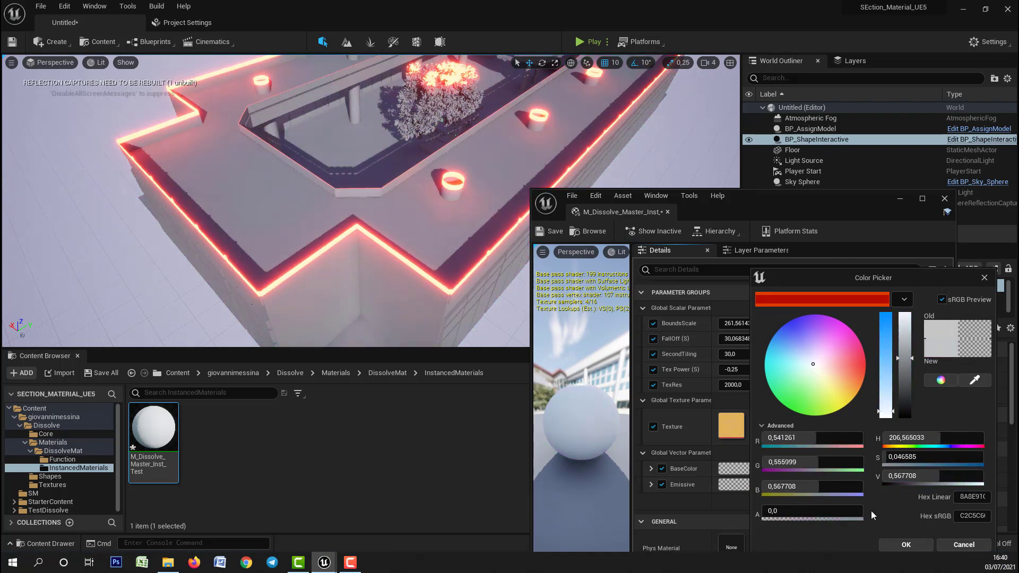
left_click(904, 545)
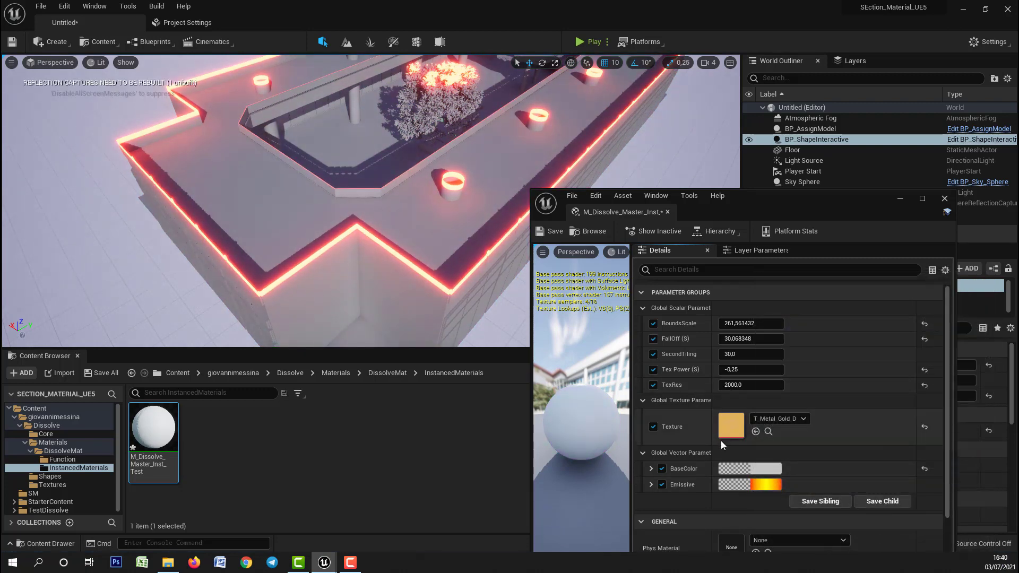
left_click(749, 485)
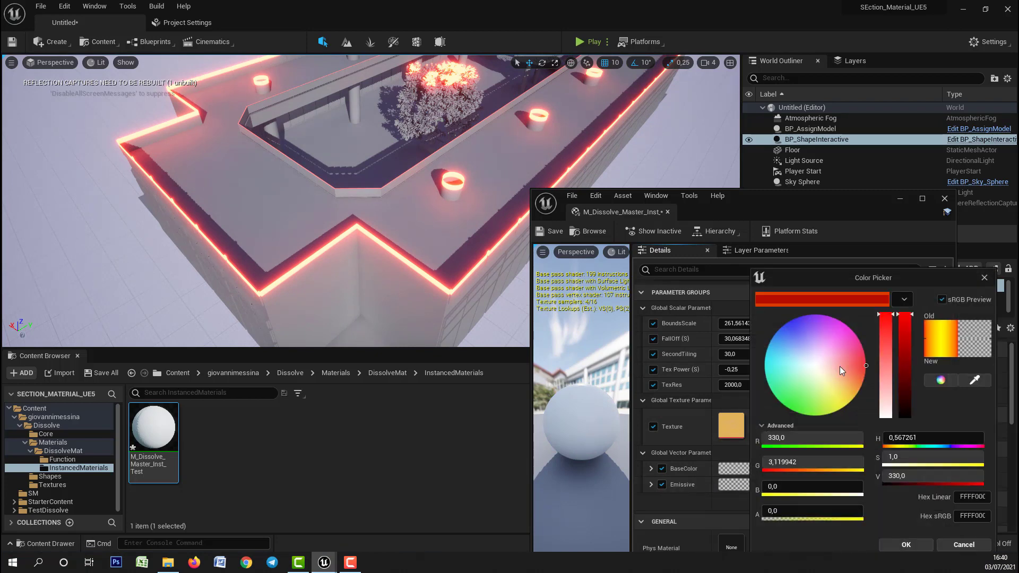
right_click_drag(348, 198, 319, 195)
left_click_drag(824, 372, 807, 361)
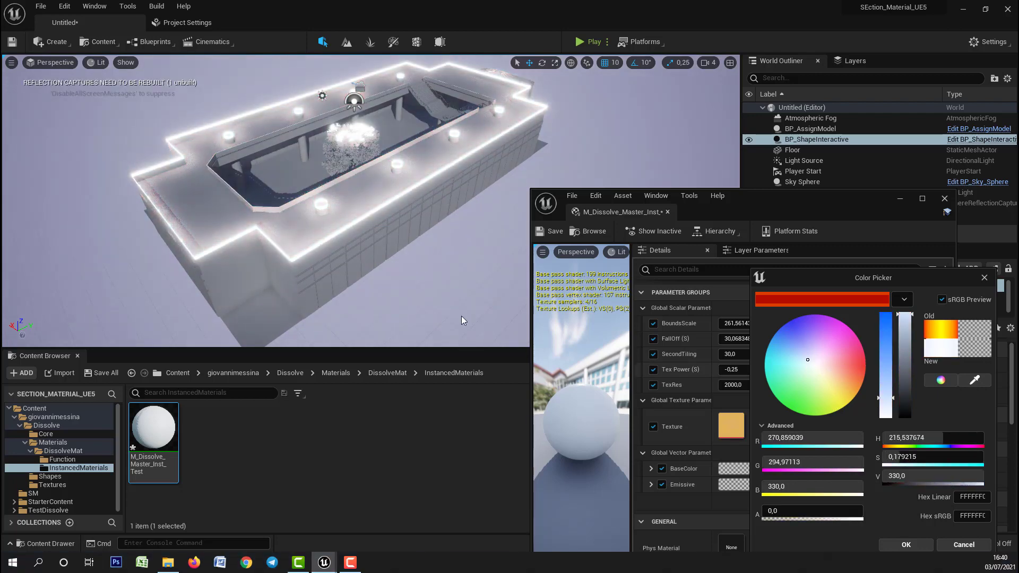
mouse_move(462, 317)
right_mouse_down()
mouse_move(445, 313)
mouse_move(451, 340)
mouse_move(440, 342)
mouse_move(454, 328)
right_mouse_up()
left_click_drag(806, 340, 794, 331)
mouse_move(461, 297)
right_mouse_down()
mouse_move(445, 321)
mouse_move(461, 320)
right_mouse_up()
Step: Lower the sectioning box along Z so more of the building's walls dissolve
key("s")
right_click_drag(371, 201, 313, 281)
right_click_drag(330, 202, 330, 162)
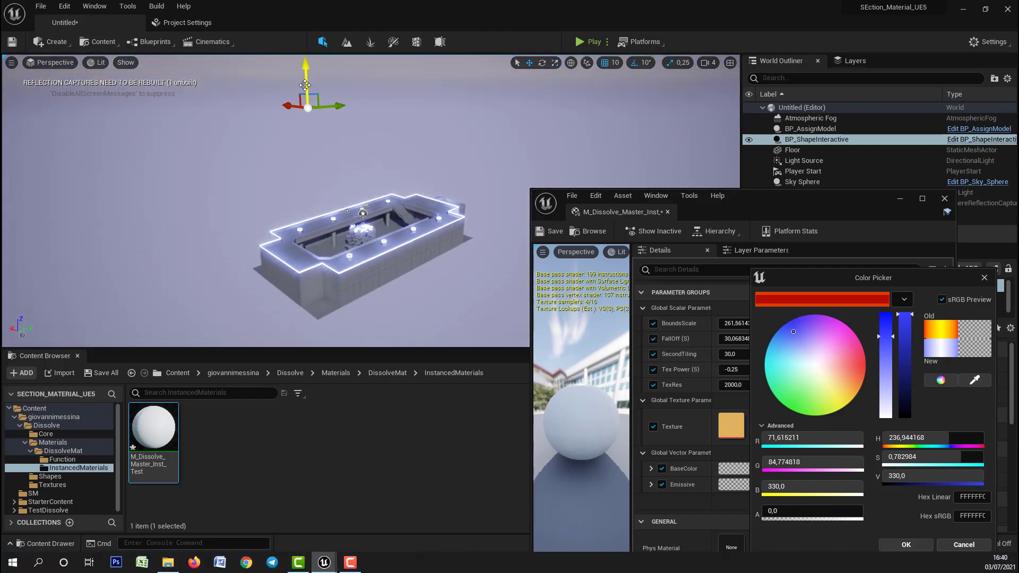
left_click_drag(304, 85, 324, 97)
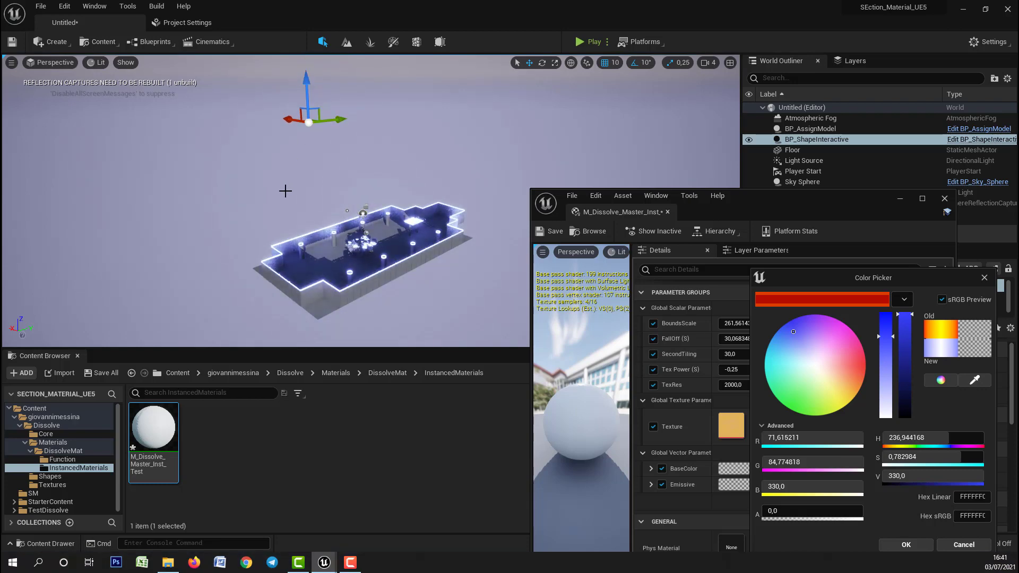
right_click_drag(286, 191, 330, 171)
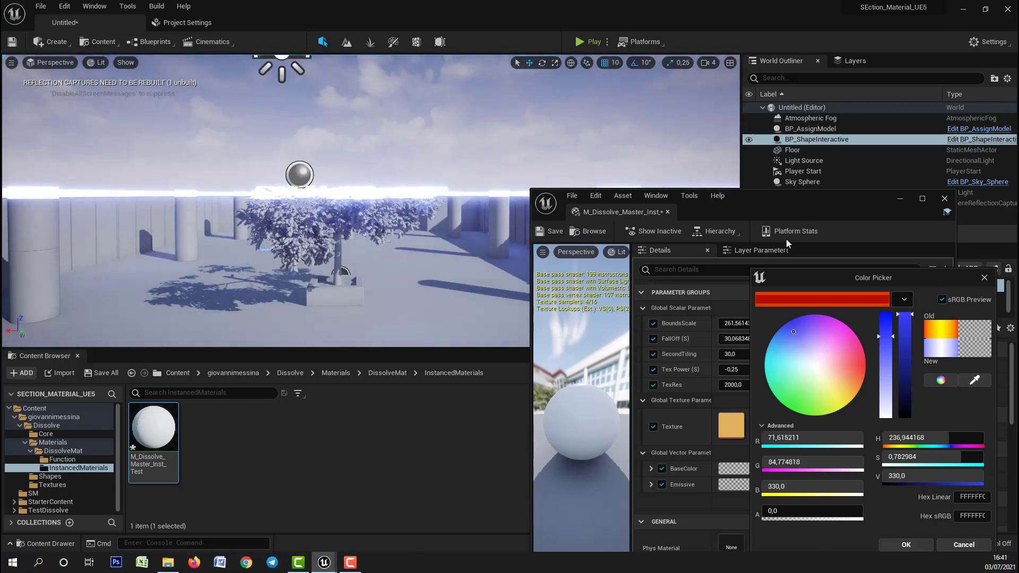
left_click_drag(811, 200, 574, 420)
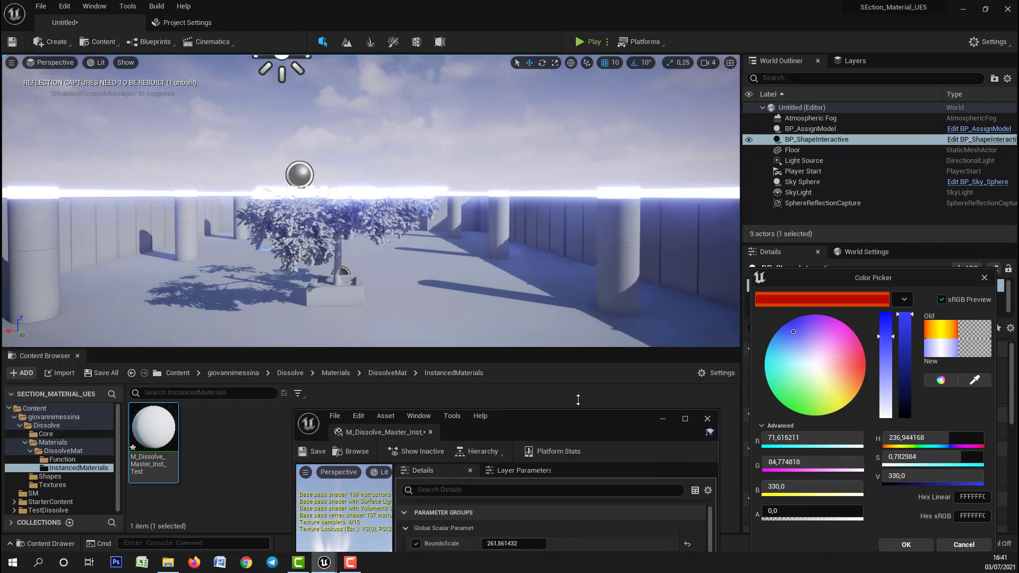
Step: Apply the blue Emissive colour, then untick and re-tick 'Vuoi Sezionare?' on BP_AssignModel
left_click(810, 129)
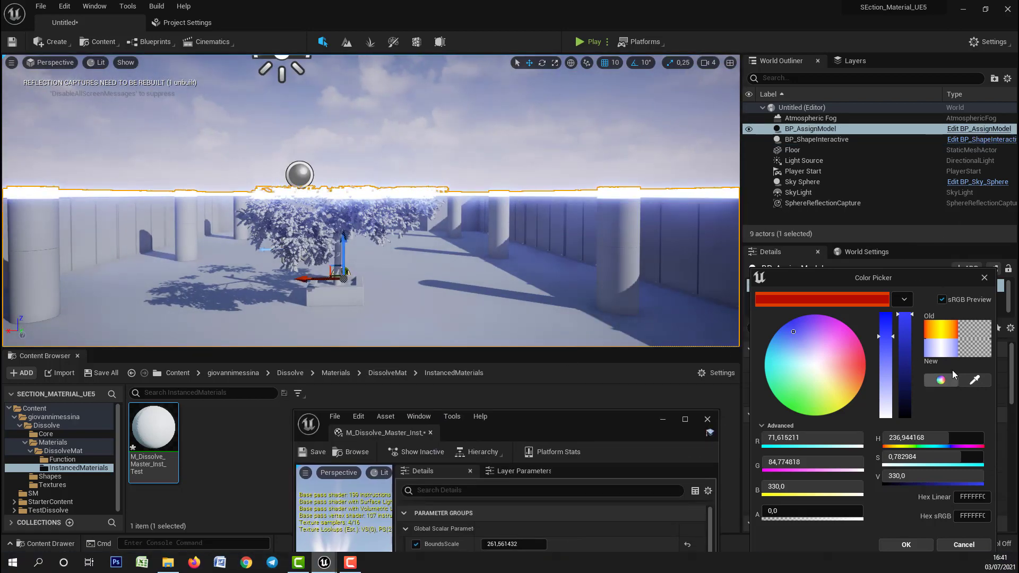
left_click(906, 544)
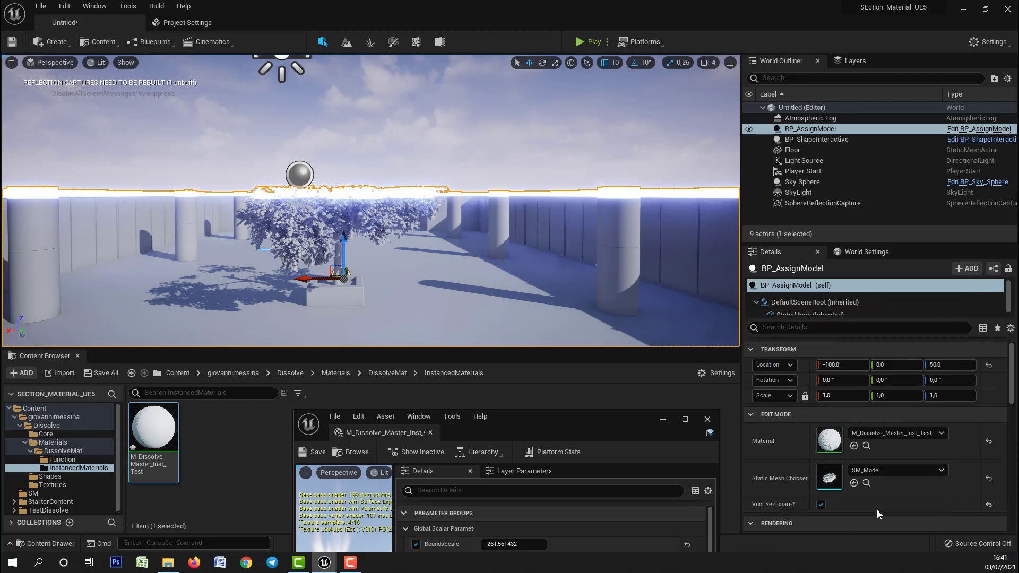
left_click(821, 504)
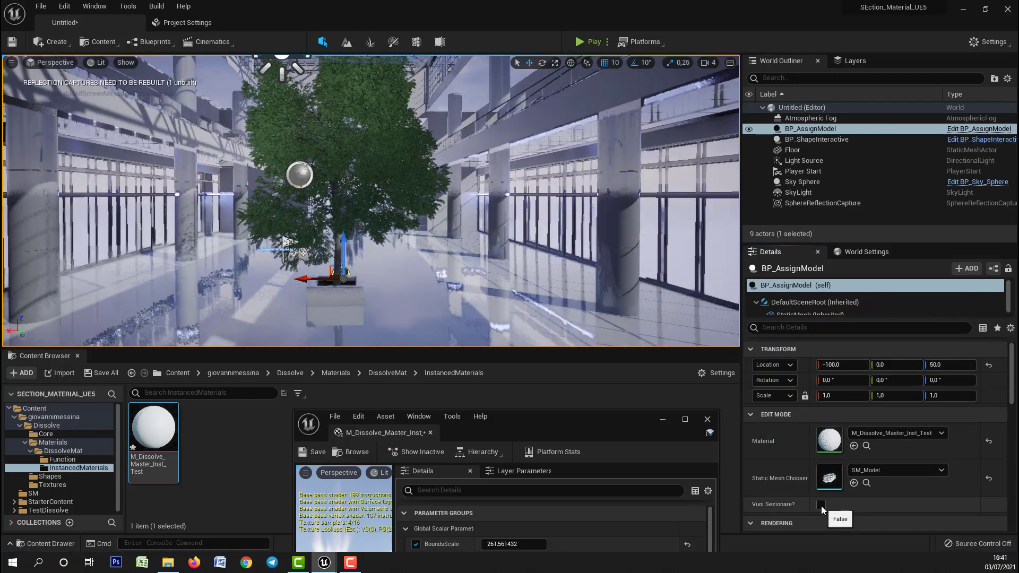
right_click_drag(506, 300, 527, 277)
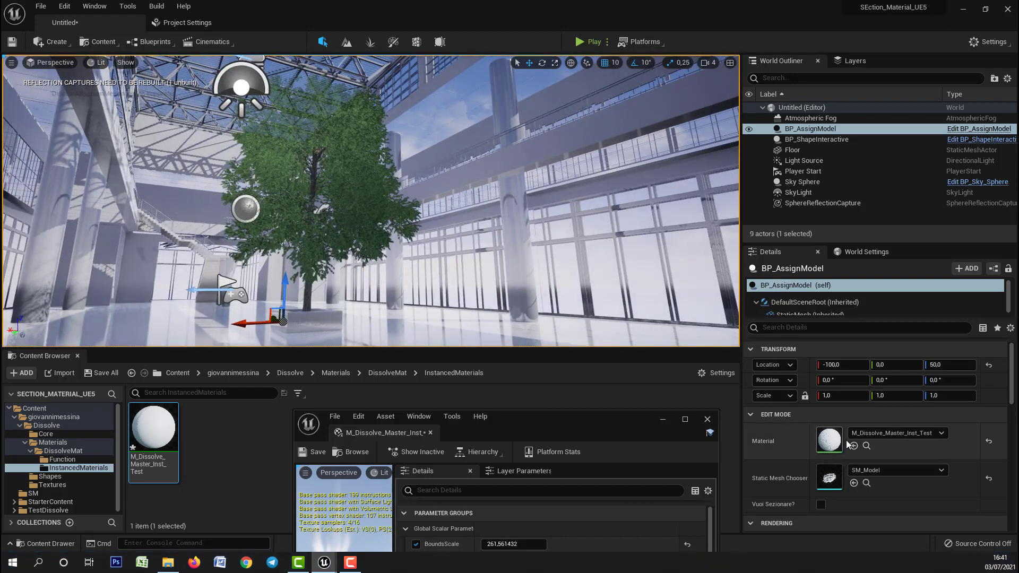
left_click(821, 505)
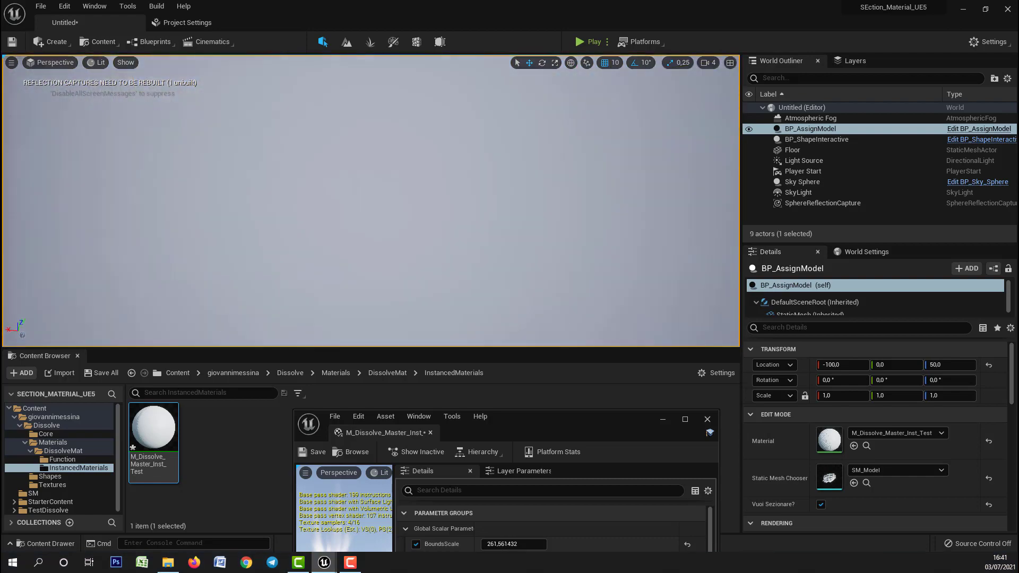
key("s")
right_click_drag(445, 238, 395, 237)
left_click_drag(444, 433, 758, 137)
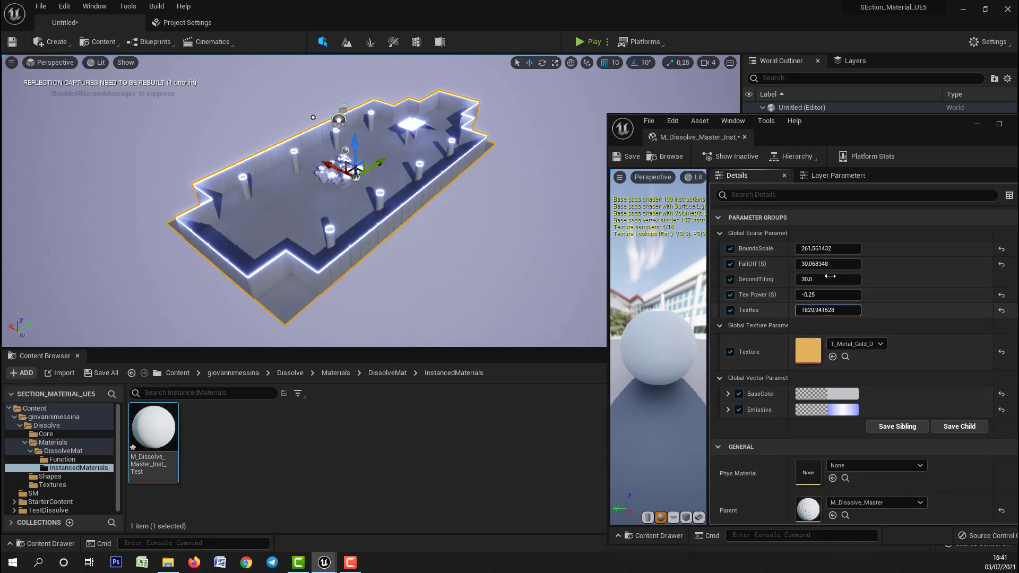
Step: Set BoundsScale to about 193.6 and select and frame BP_ShapeInteractive
left_click_drag(827, 249, 806, 249)
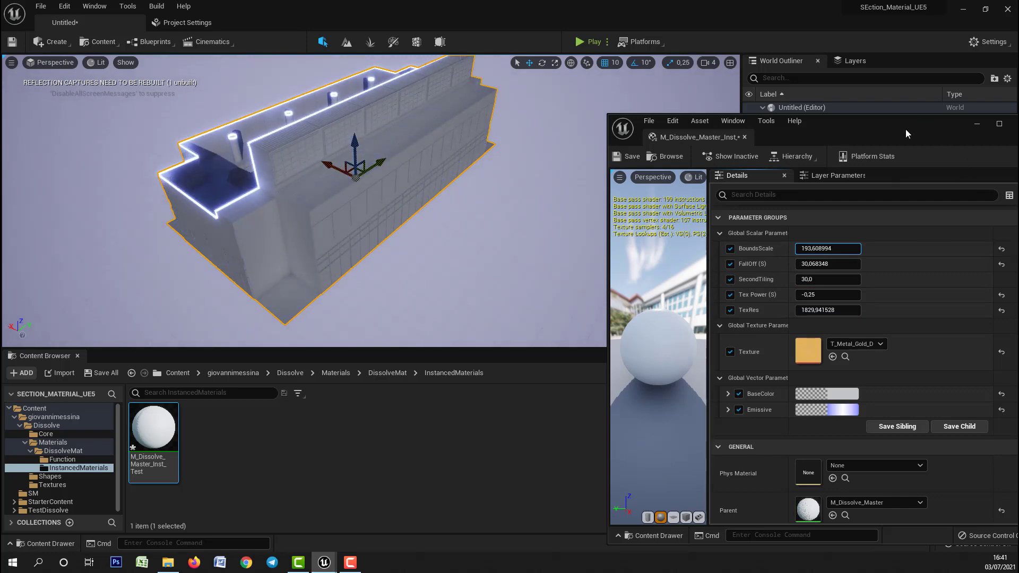
left_click_drag(905, 128, 750, 357)
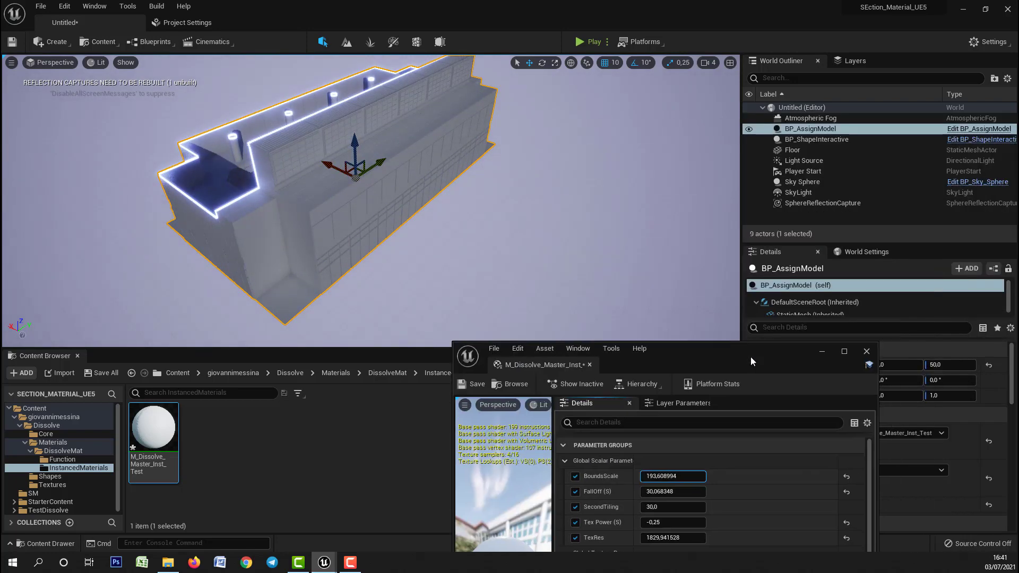
left_click(820, 138)
key("f")
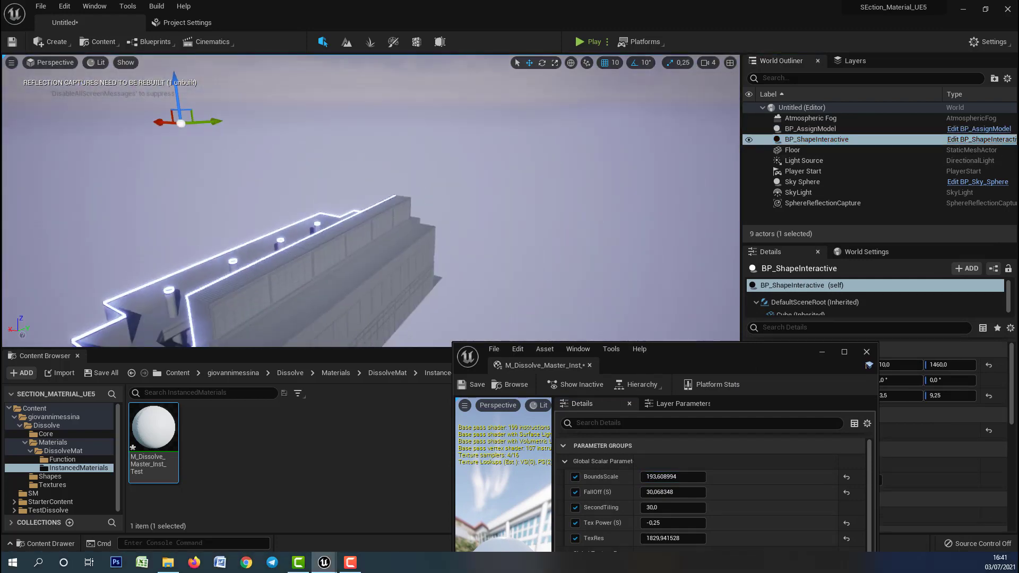
Step: Slide the sectioning box along X and back the camera away from the building
left_click_drag(176, 139, 232, 145)
right_click_drag(417, 281, 402, 305)
key("s")
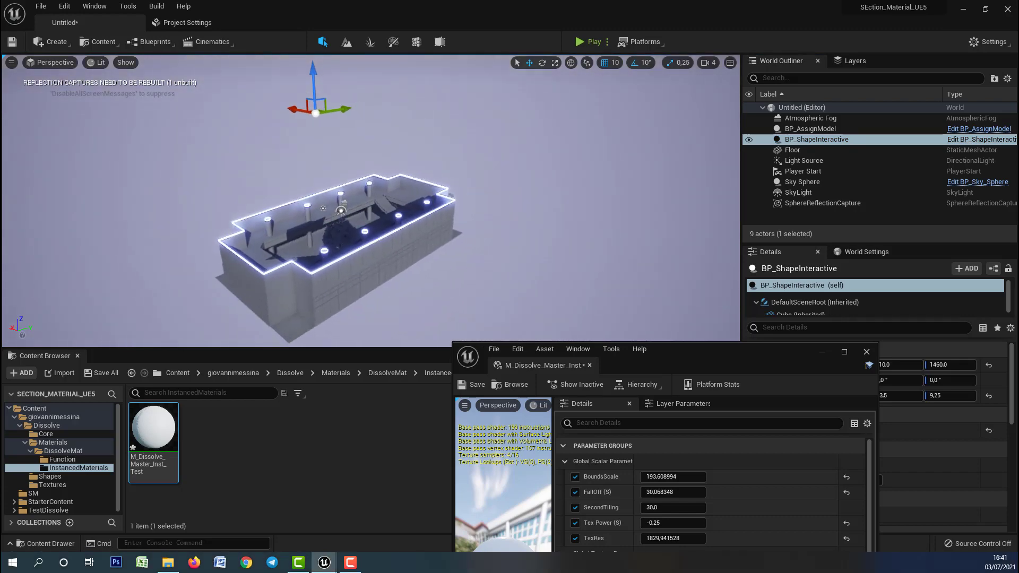
right_click_drag(557, 100, 557, 100)
left_click_drag(664, 351, 694, 125)
Step: Set the Emissive glow colour to red with V = 2000
left_click(711, 414)
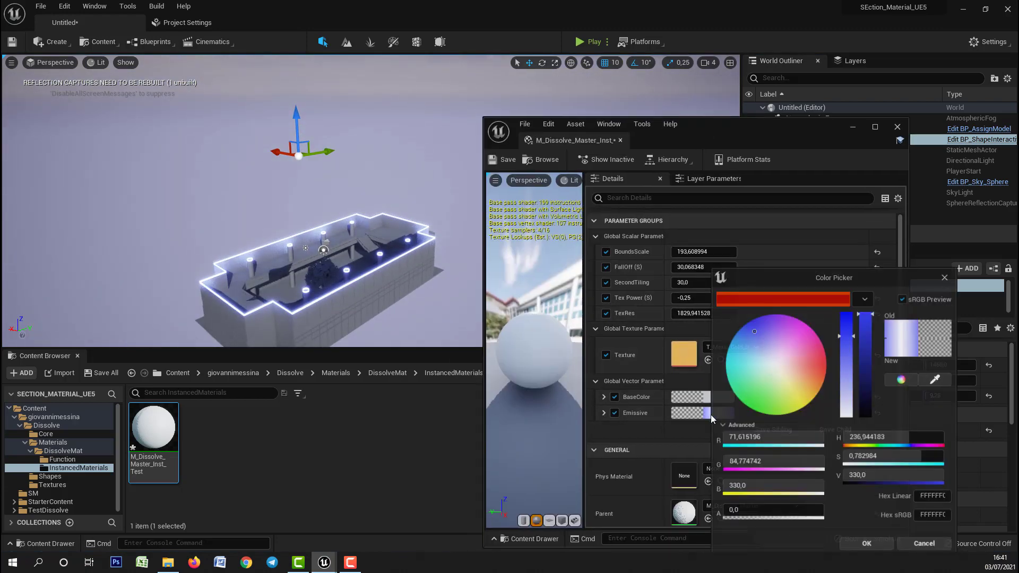
left_click(827, 371)
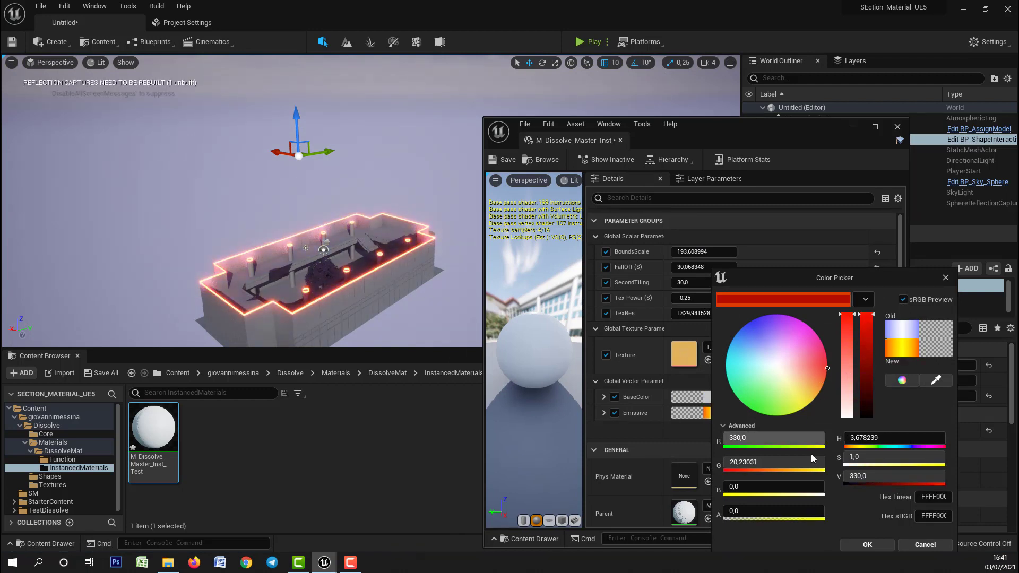
left_click(887, 477)
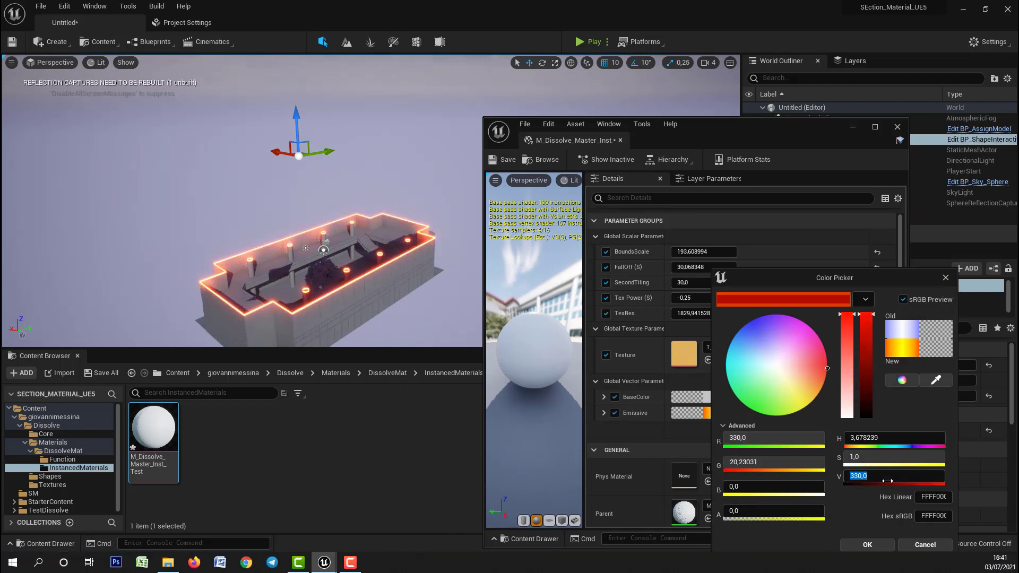
type("2000")
key("Return")
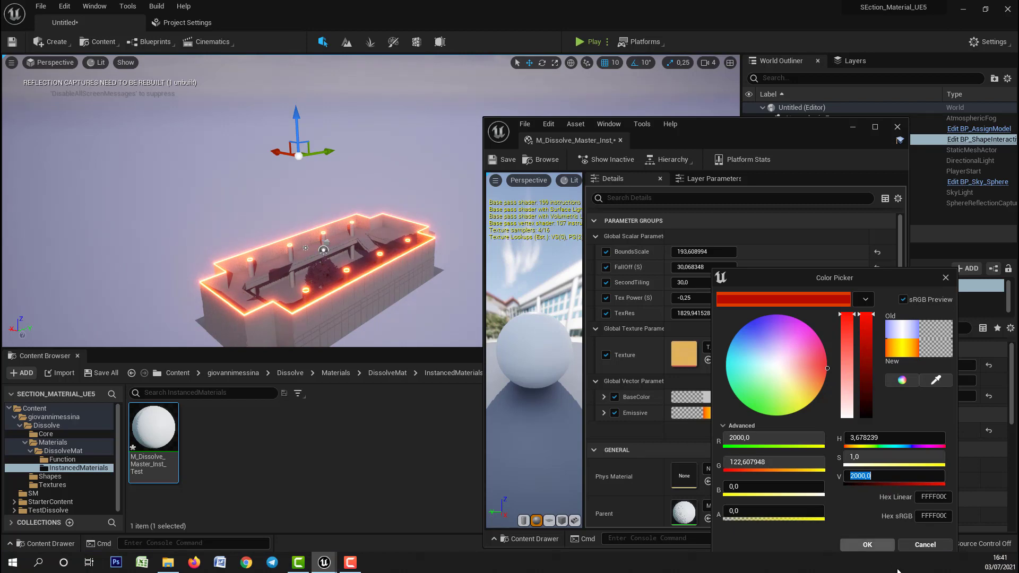
left_click(864, 545)
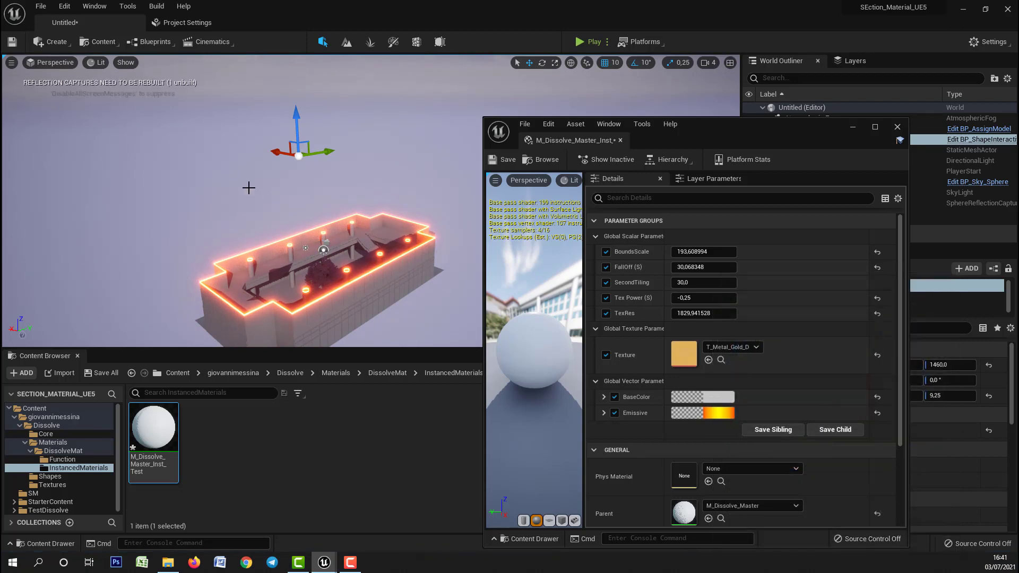
Step: Raise TexRes to 50000 and fly around the building to inspect the glowing edges
mouse_move(248, 186)
right_mouse_down()
mouse_move(249, 222)
mouse_move(214, 186)
mouse_move(248, 203)
mouse_move(248, 187)
right_mouse_up()
key("w")
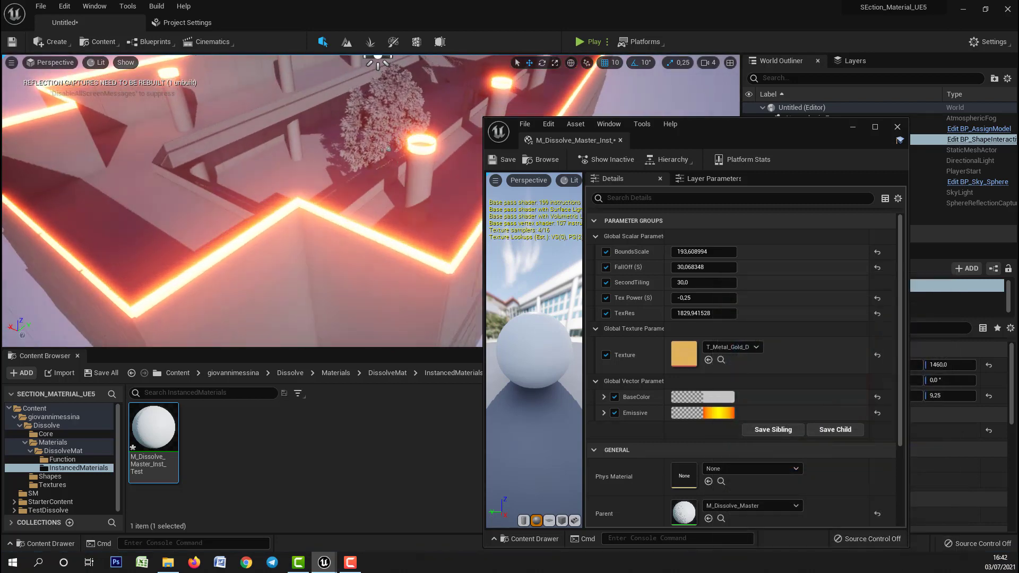
left_click(707, 313)
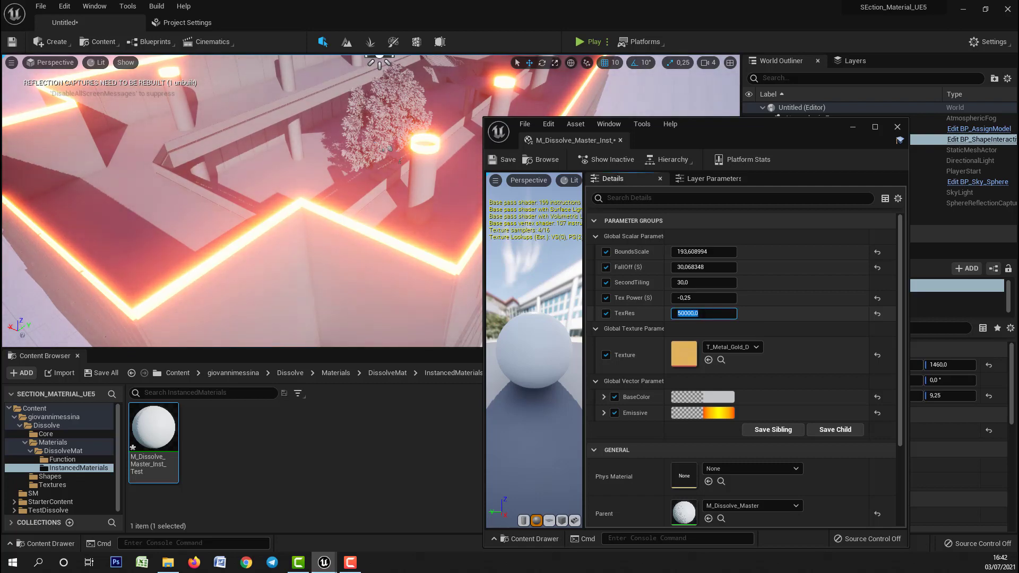
key("w")
right_click_drag(296, 157, 385, 125)
right_click_drag(300, 109, 231, 165)
key("s")
right_click_drag(297, 148, 248, 159)
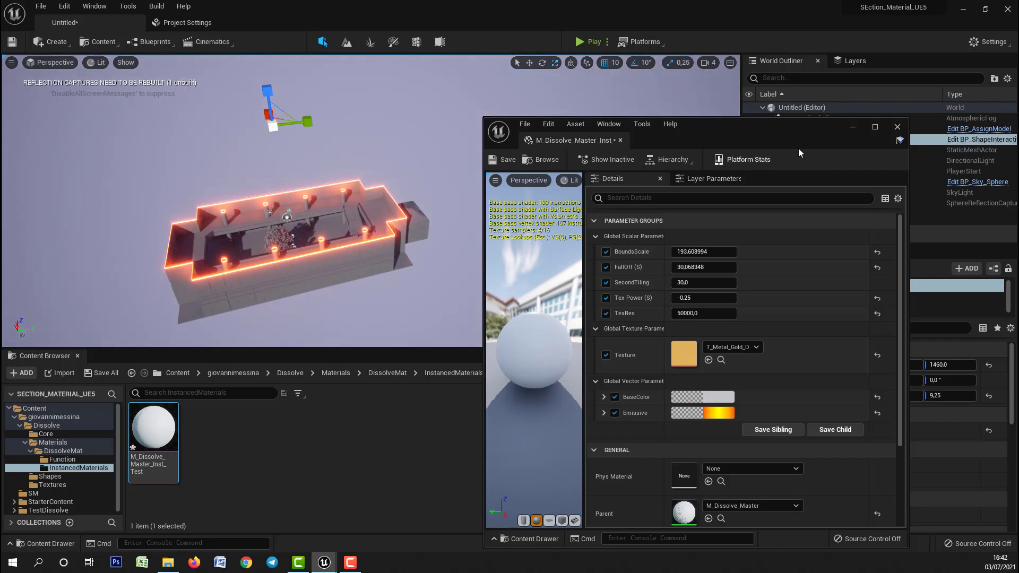
left_click_drag(772, 138, 540, 391)
Step: Show the sectioning box, scale it to Y 13, and lower BoundsScale to 150.49
left_click(820, 429)
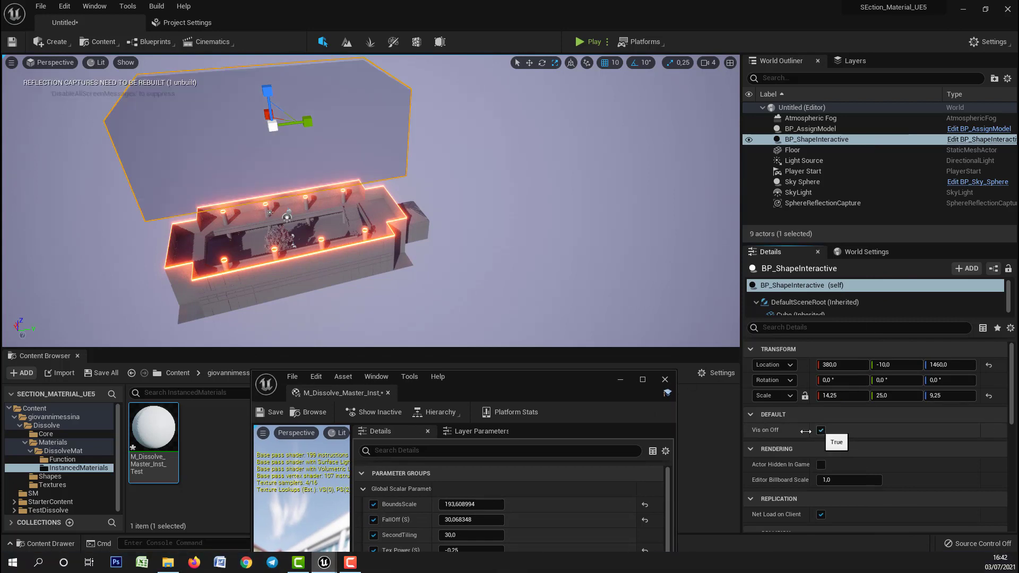
left_click_drag(310, 125, 287, 126)
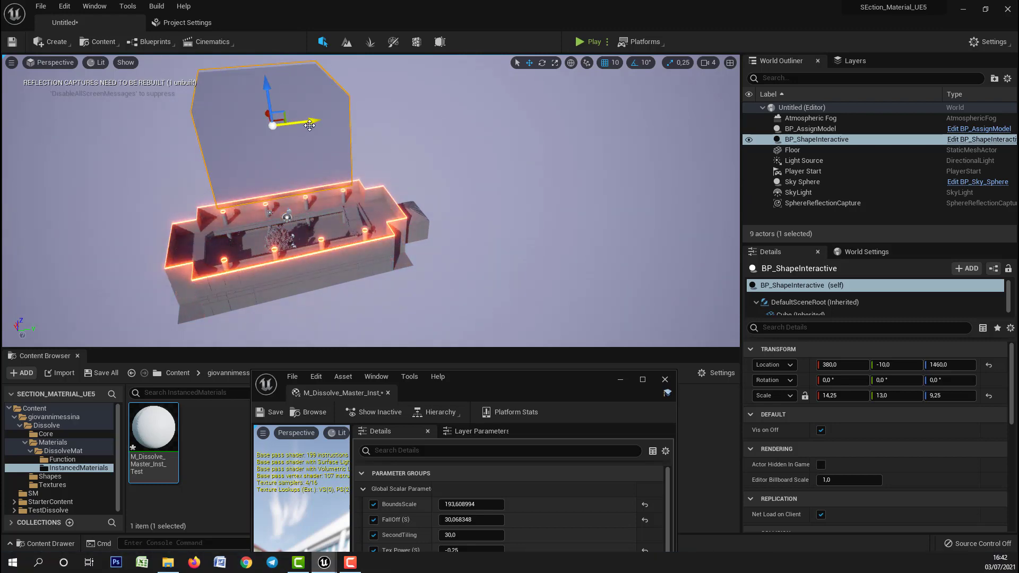
left_click_drag(461, 502, 444, 502)
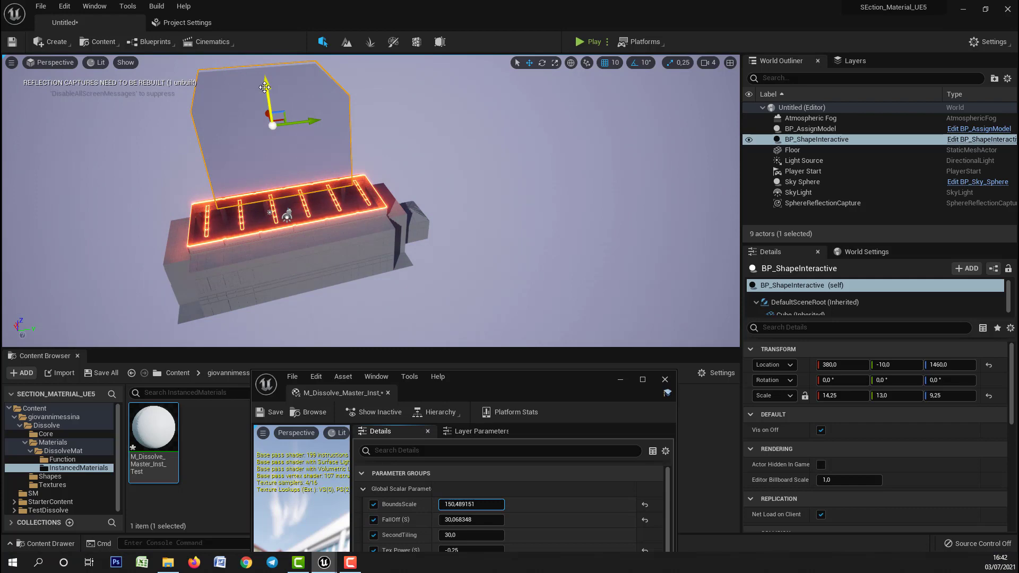
Step: Move the box to Z 990 and X -1160 along the building, then hide it
left_click_drag(265, 87, 271, 124)
right_click_drag(318, 218, 435, 214)
left_click_drag(36, 186, 198, 233)
right_click_drag(199, 233, 260, 178)
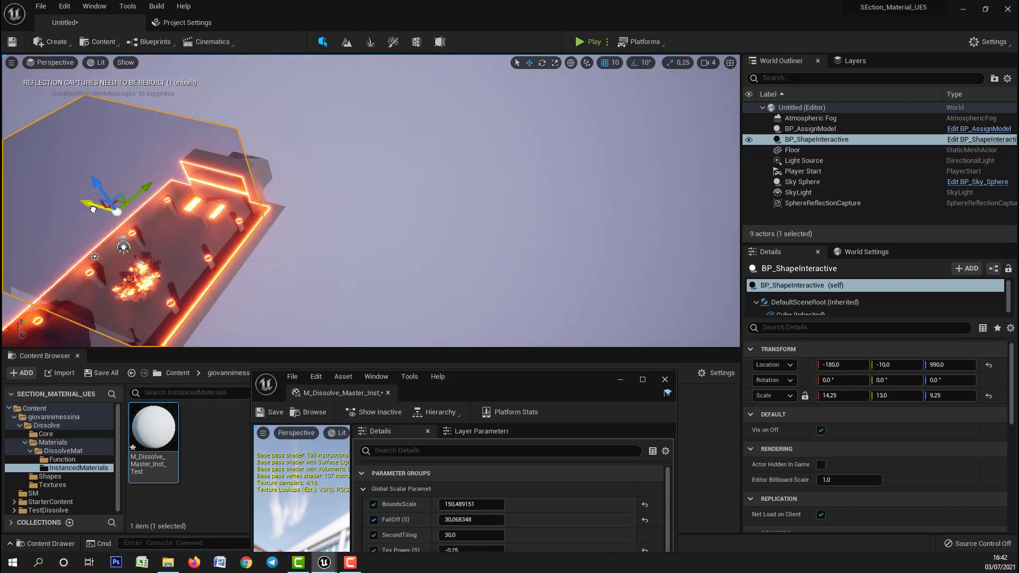
right_click_drag(483, 103, 475, 107)
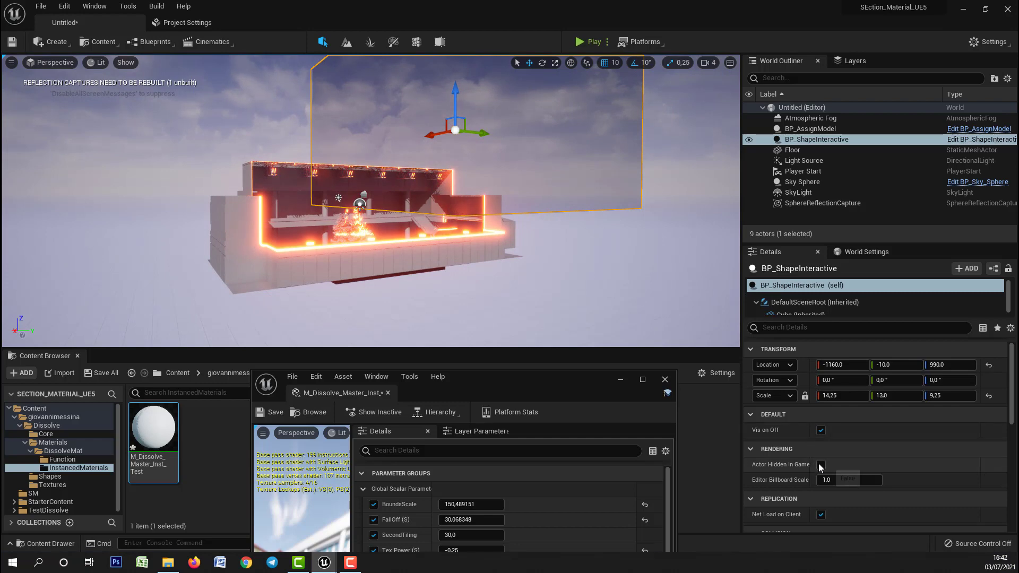
left_click(821, 432)
right_click_drag(531, 228, 510, 235)
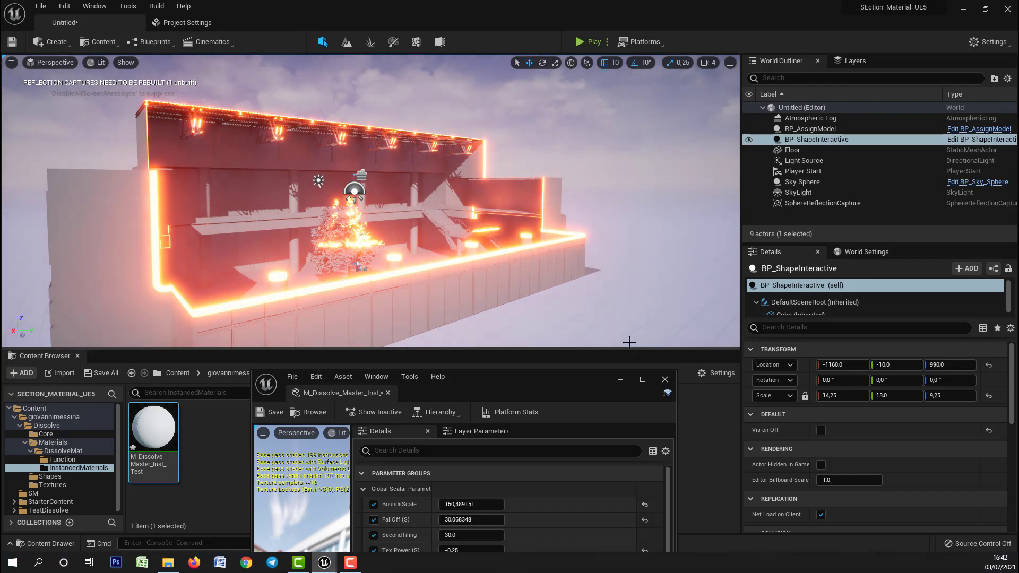